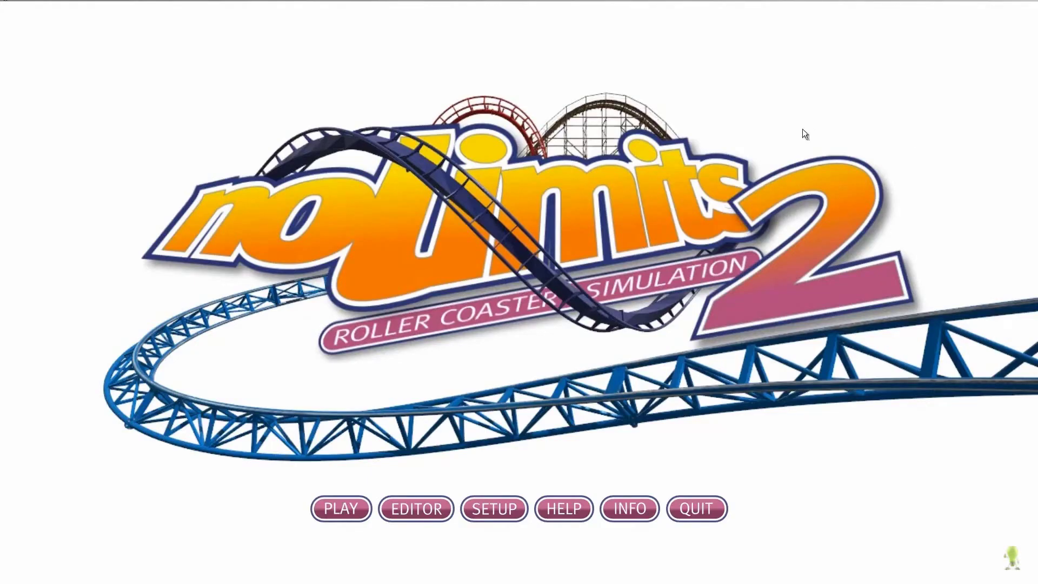
Open the program setup and review the key assignments and sound settings
click(493, 508)
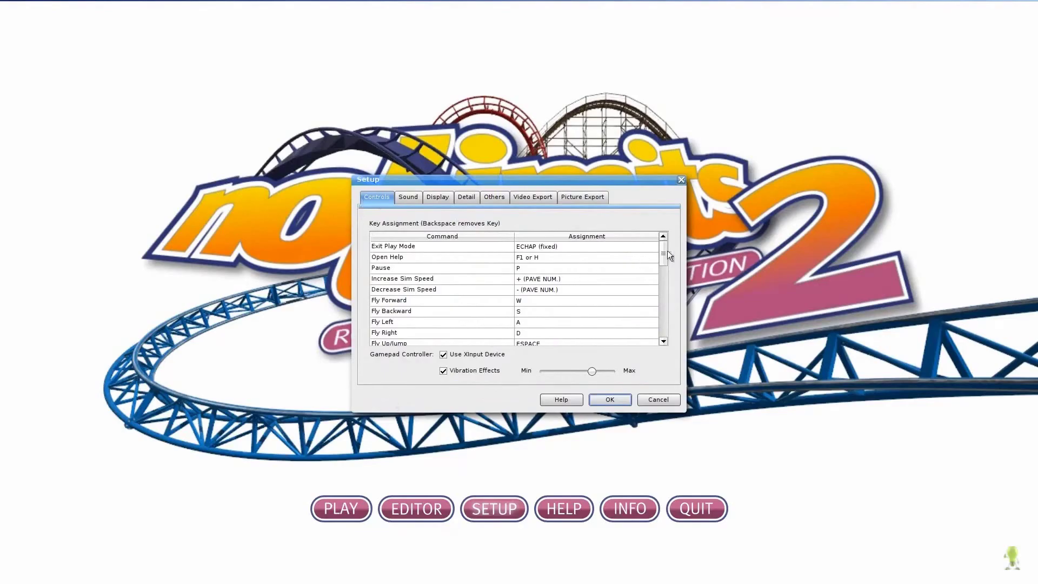
mouse_move(661, 252)
mouse_down()
mouse_move(662, 338)
mouse_move(667, 255)
mouse_up()
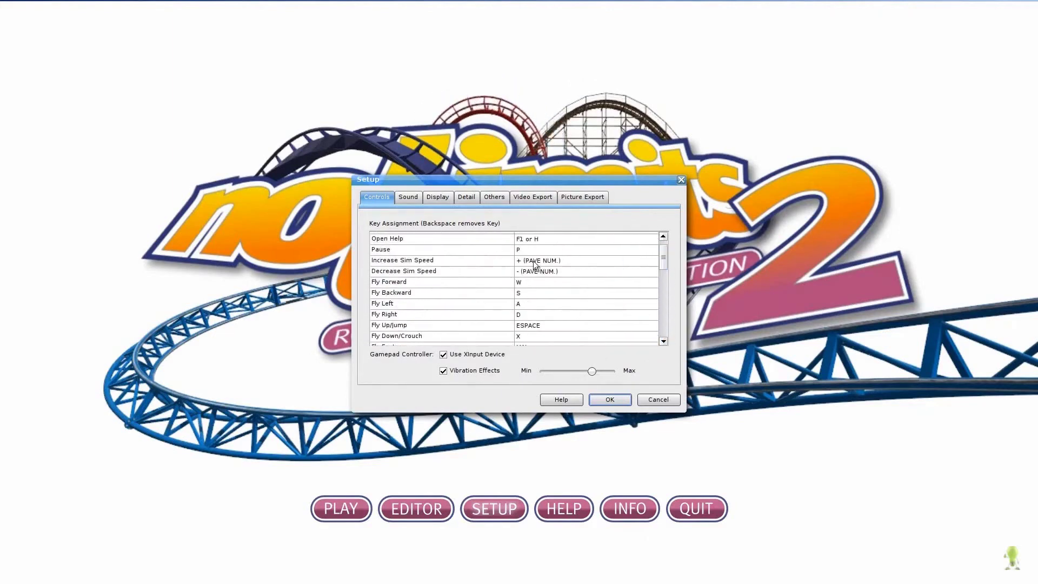
click(411, 198)
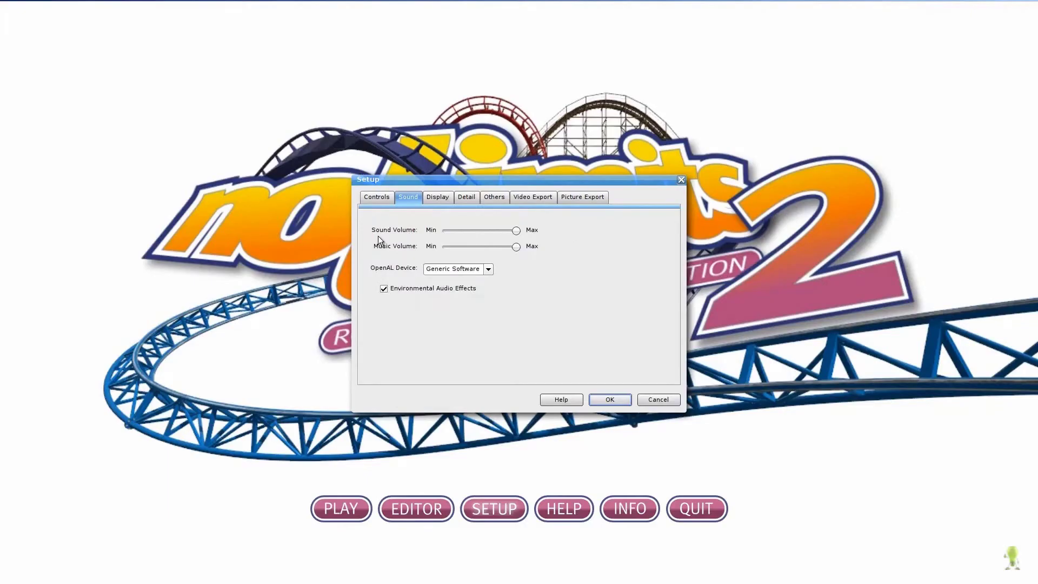
Examine the available fullscreen modes in the display settings, leaving fullscreen switched off
click(446, 200)
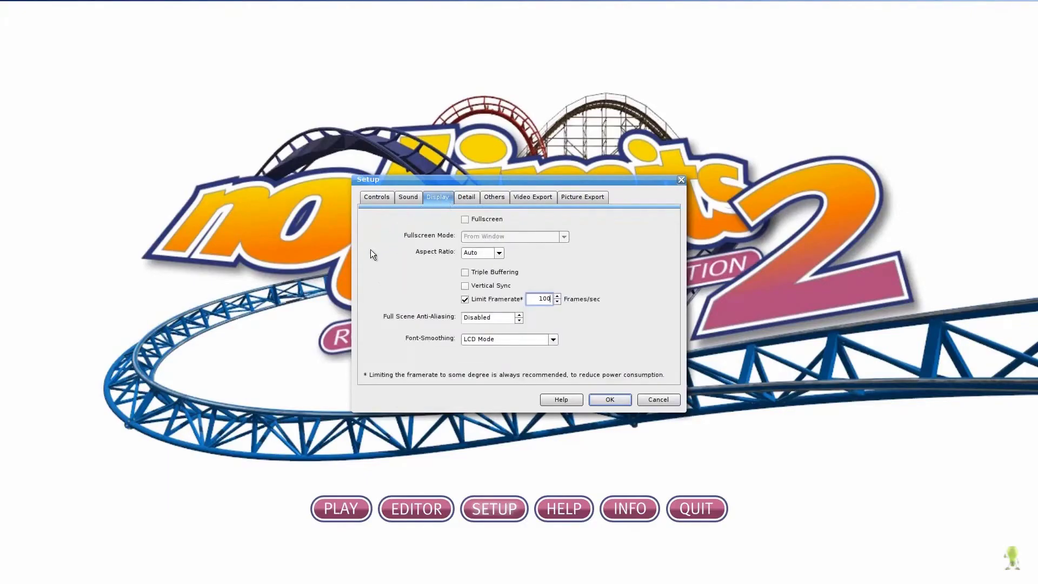
click(465, 221)
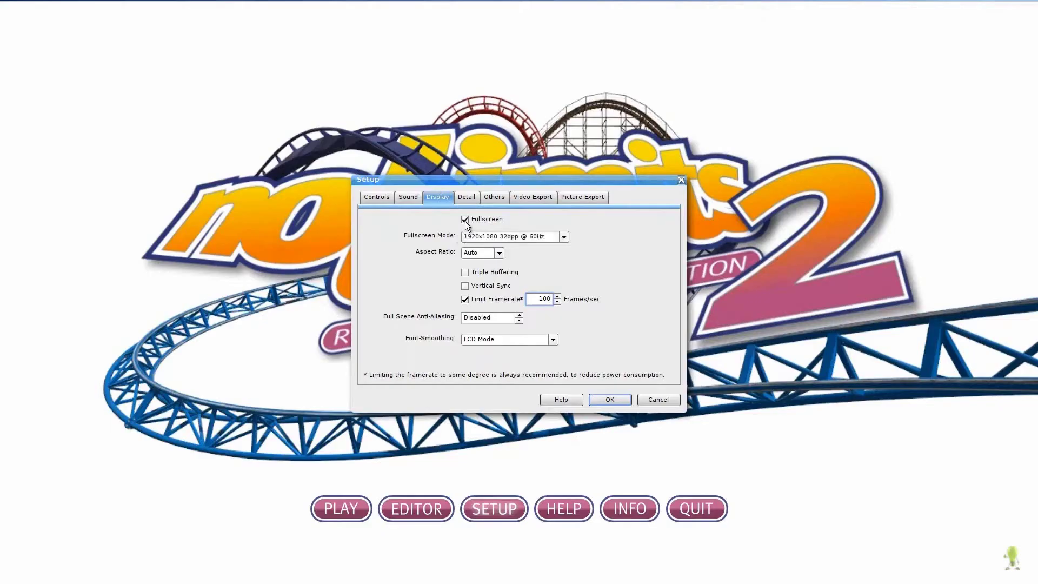
click(563, 236)
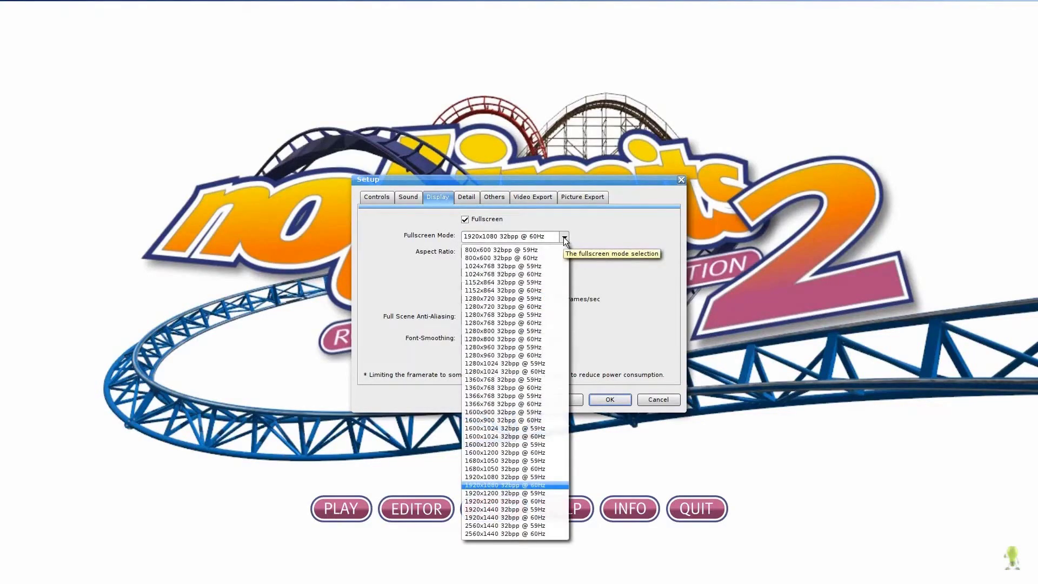
click(563, 236)
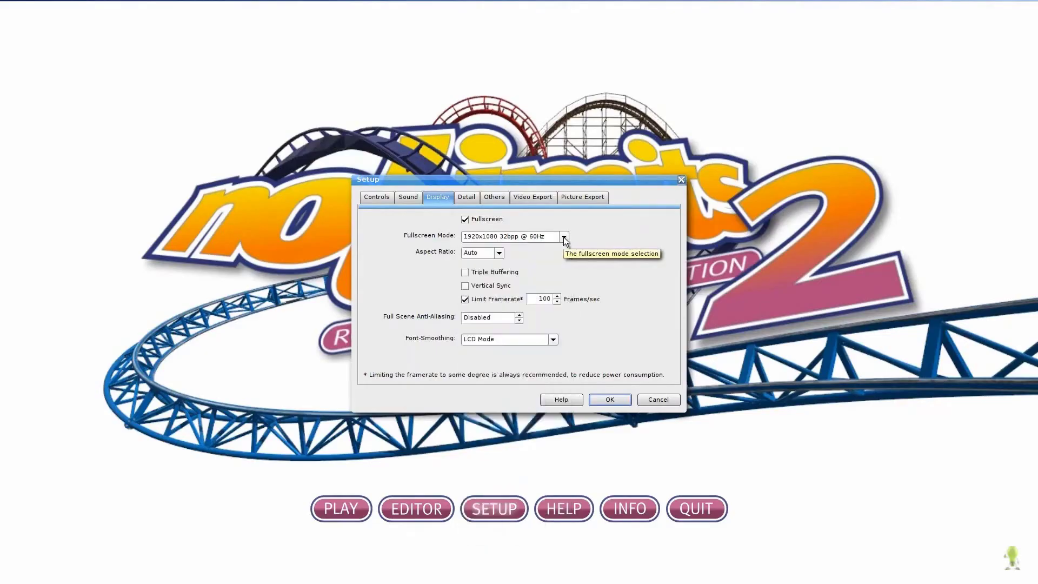
click(465, 221)
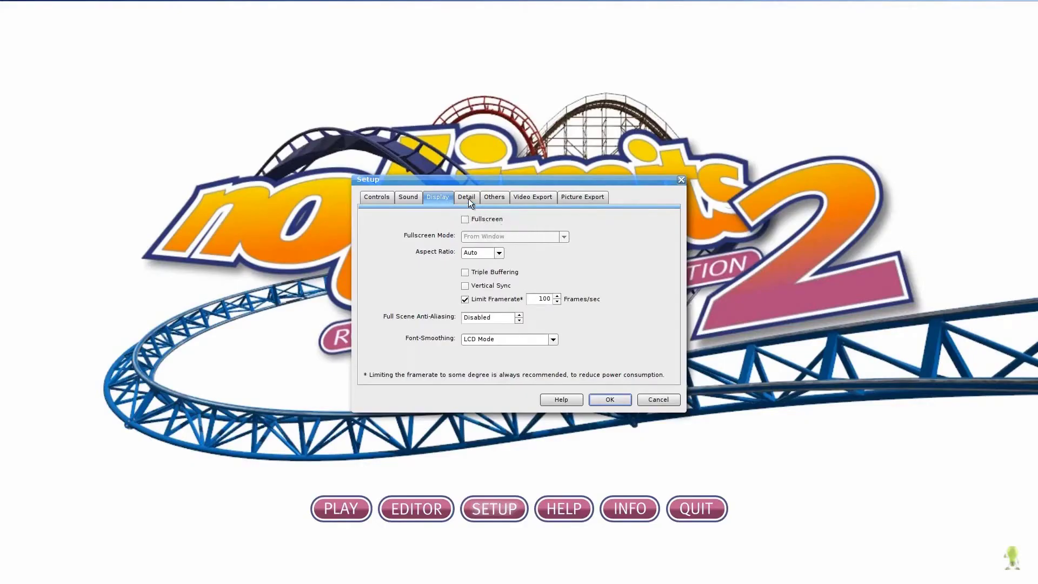
Review the graphics detail levels and the unit and day-night-cycle settings
click(468, 199)
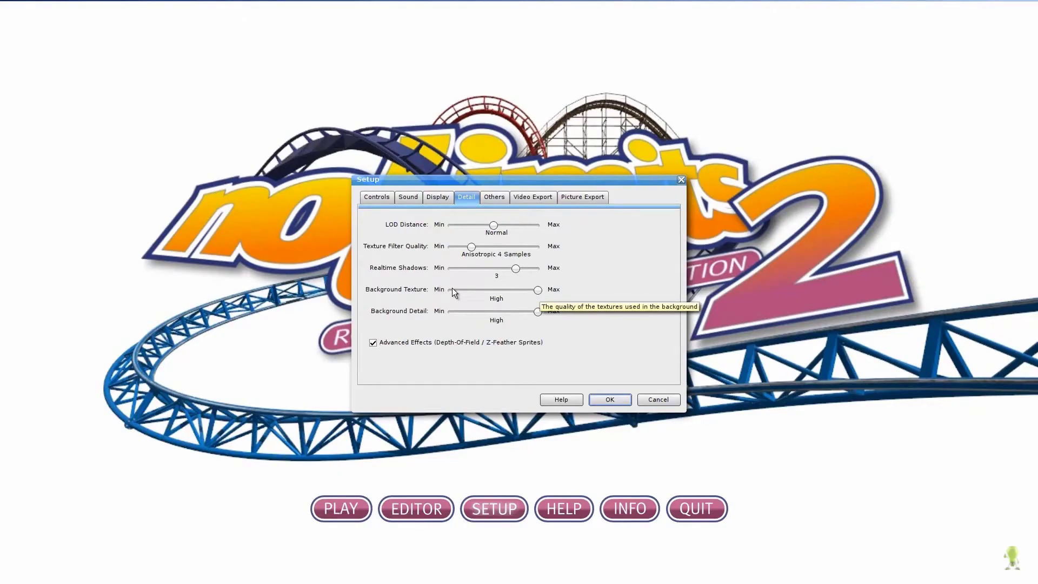
click(500, 199)
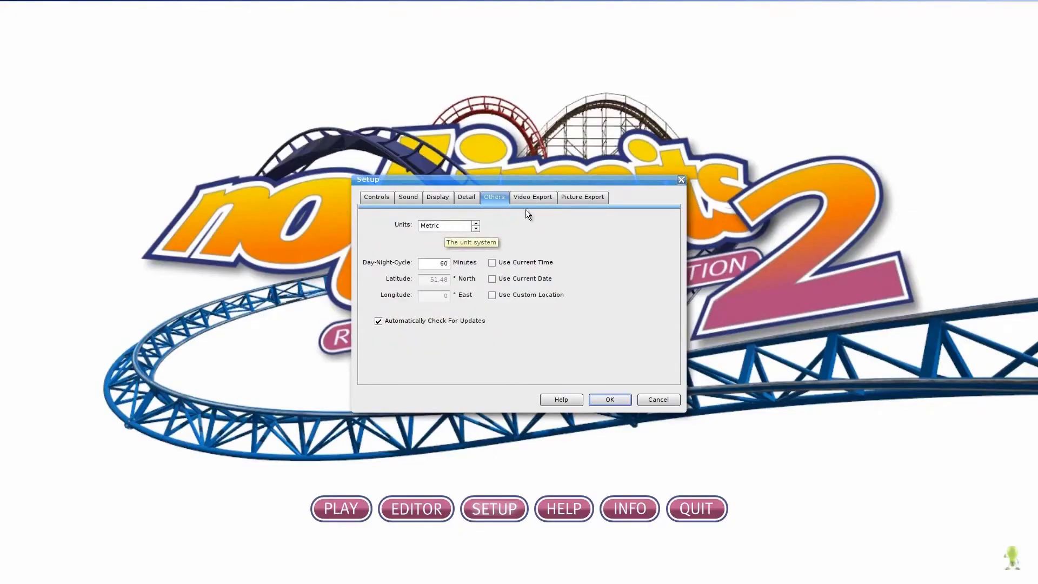
Review the video export presets and formats and the picture export settings, and close the setup
click(534, 196)
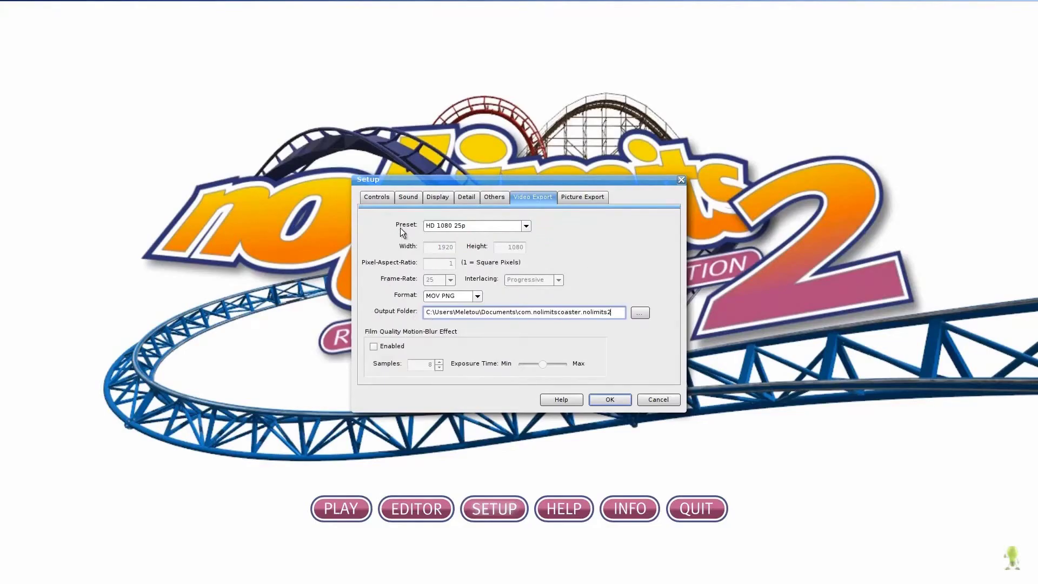
click(526, 226)
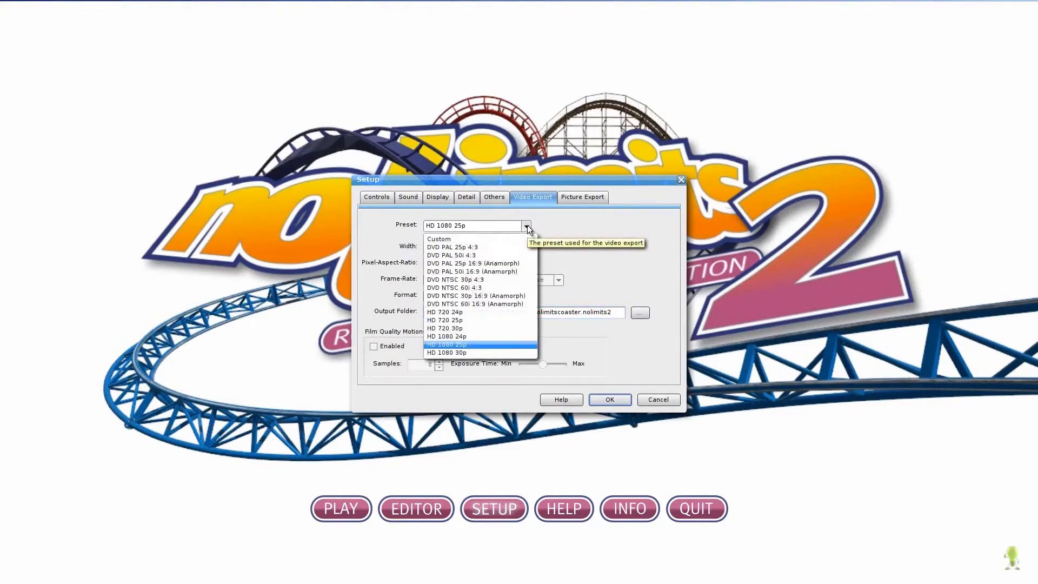
click(527, 224)
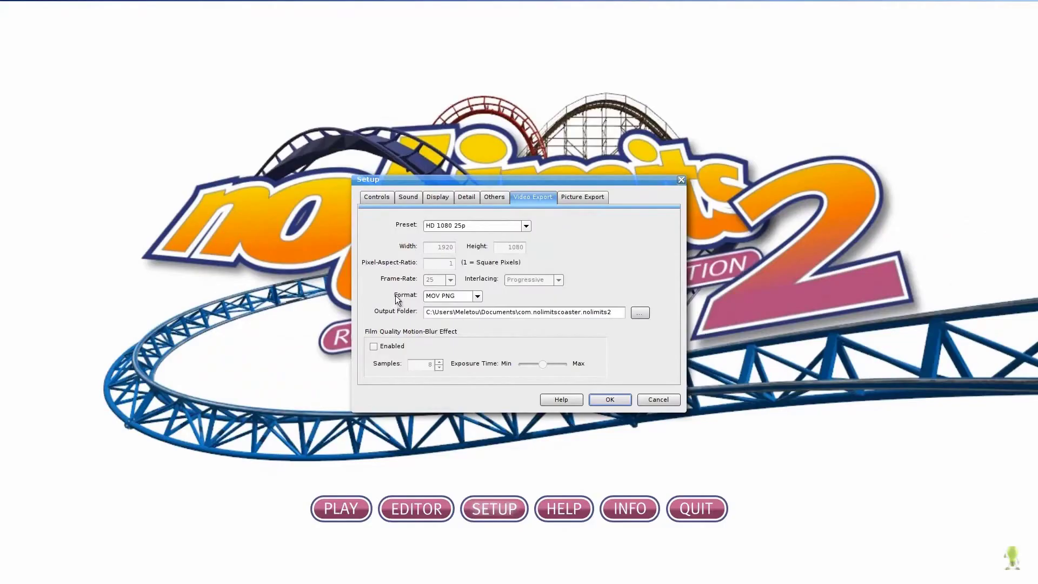
click(478, 296)
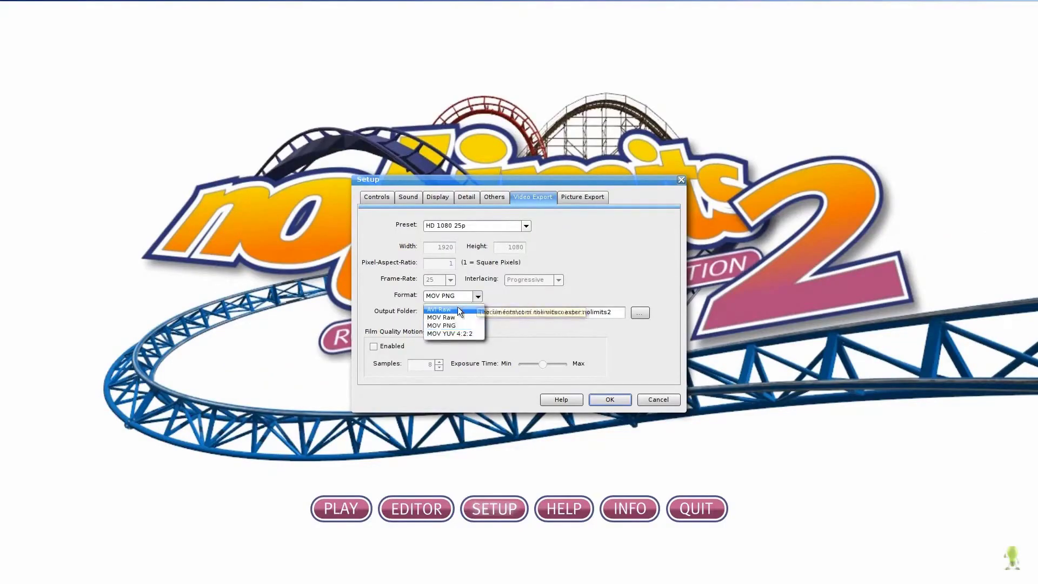
click(372, 295)
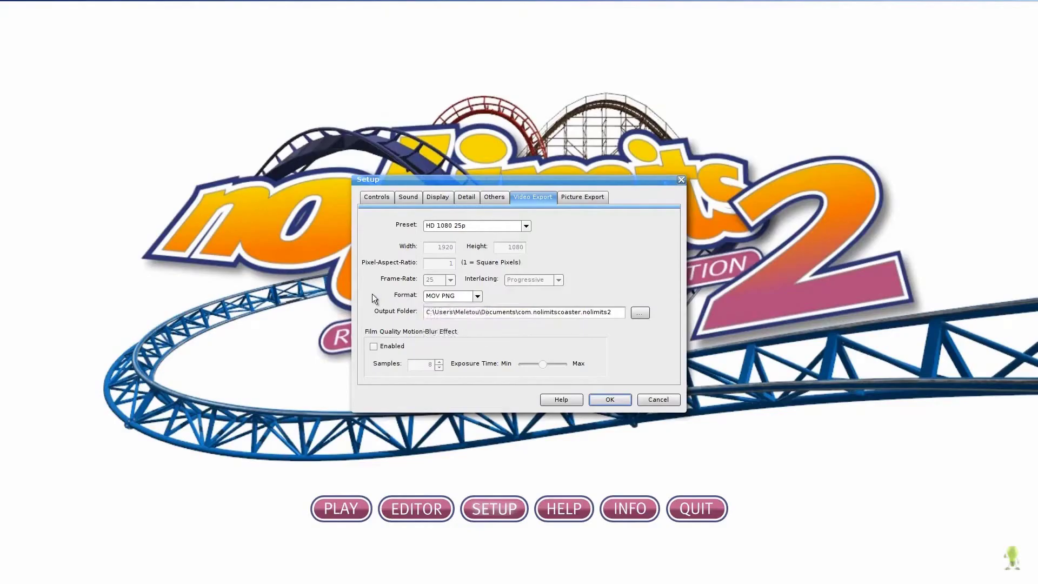
click(589, 198)
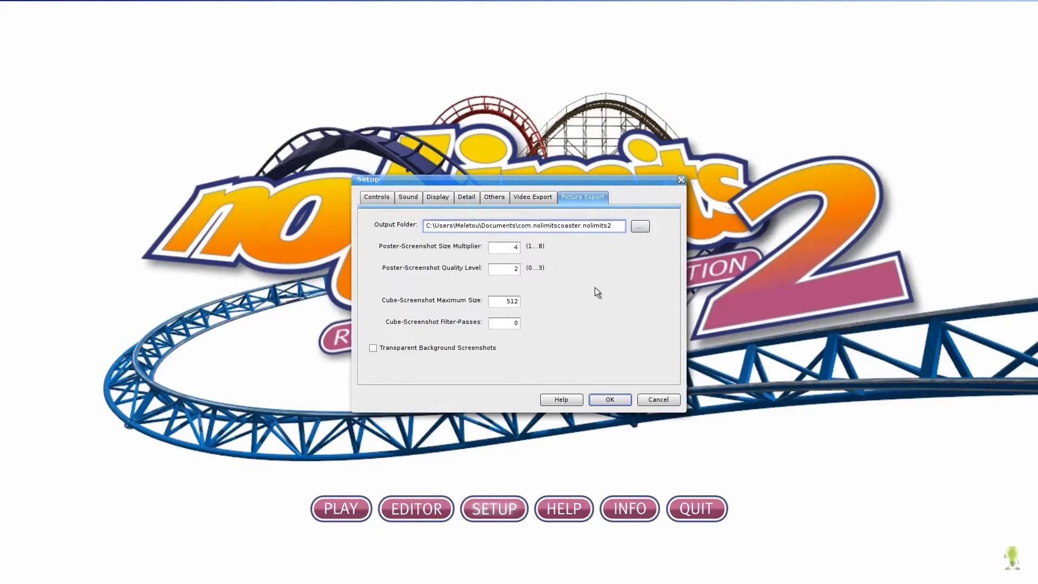
click(609, 399)
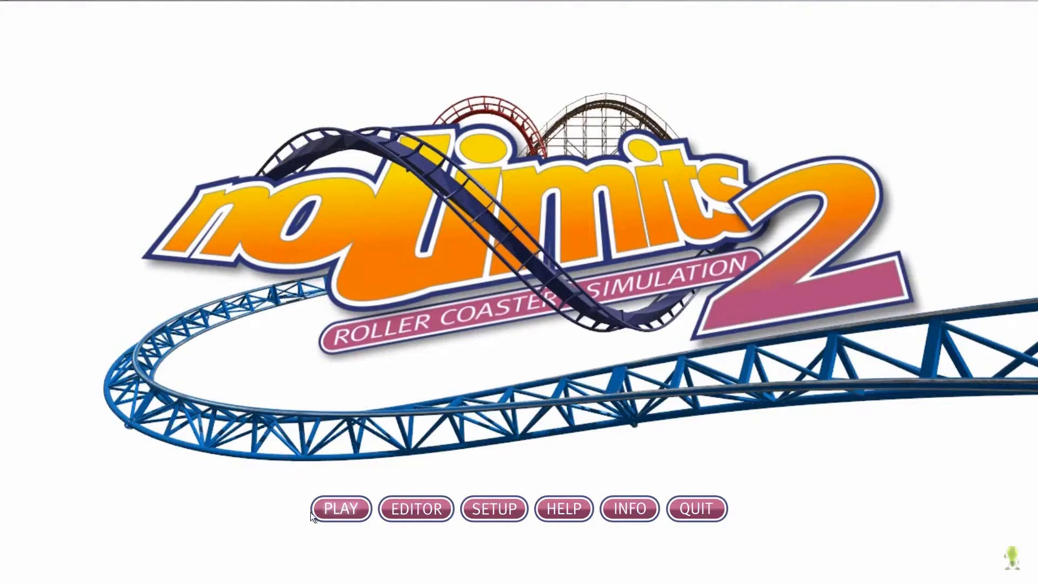
Open the park selection for play mode and browse the library with the icon size set to 256 px
click(340, 511)
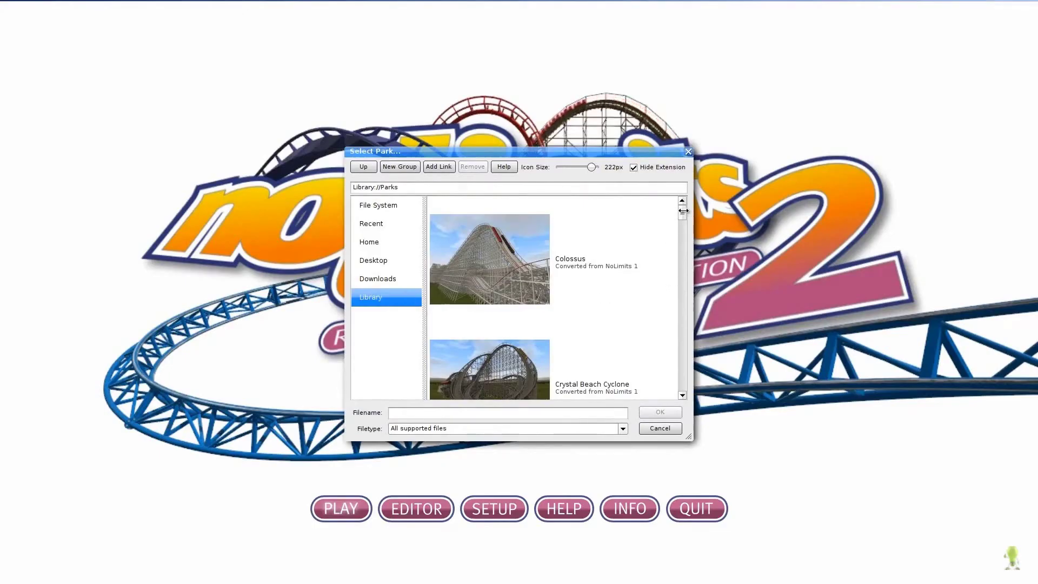
drag(684, 210, 682, 382)
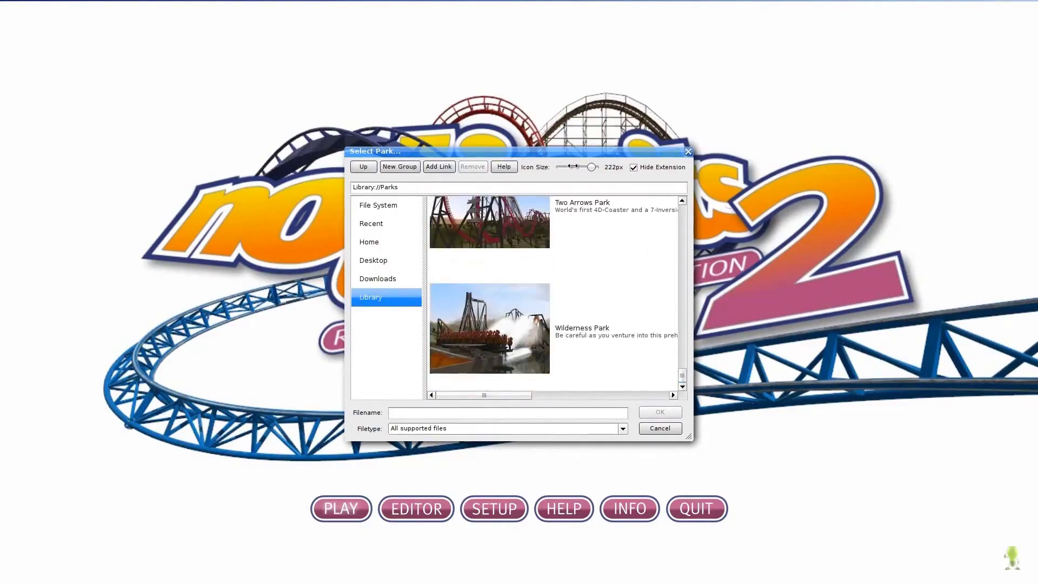
mouse_move(591, 167)
mouse_down()
mouse_move(563, 168)
mouse_move(598, 167)
mouse_up()
drag(682, 211, 685, 393)
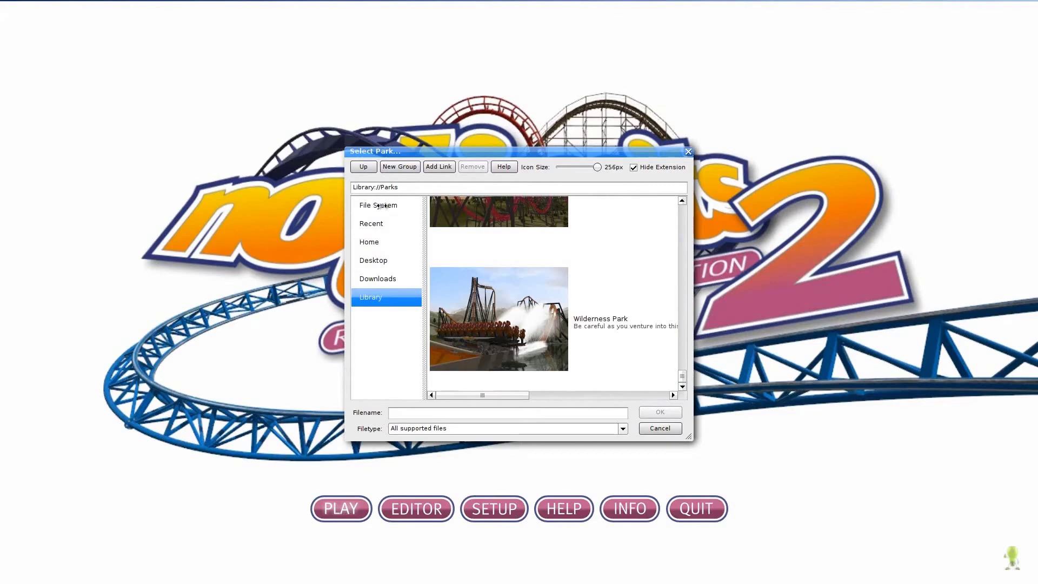
Browse the list of recently opened parks
click(371, 224)
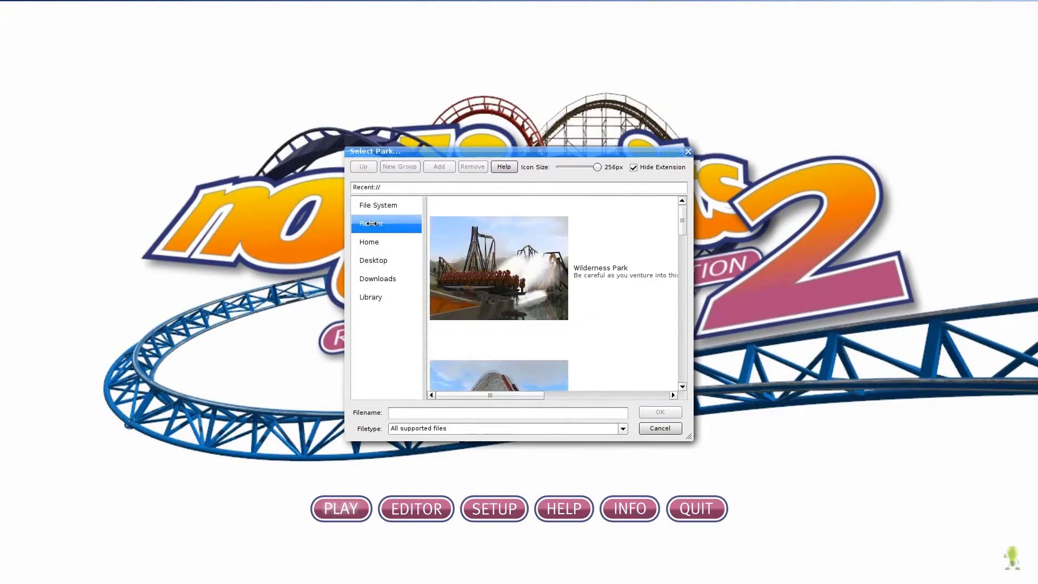
drag(681, 217, 678, 259)
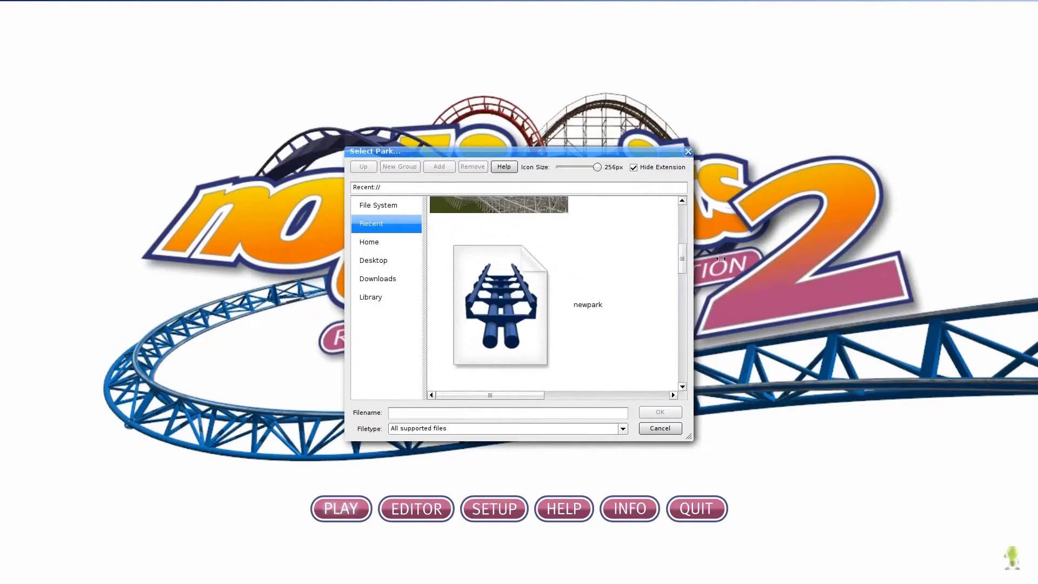
scroll(541, 254, up, 5)
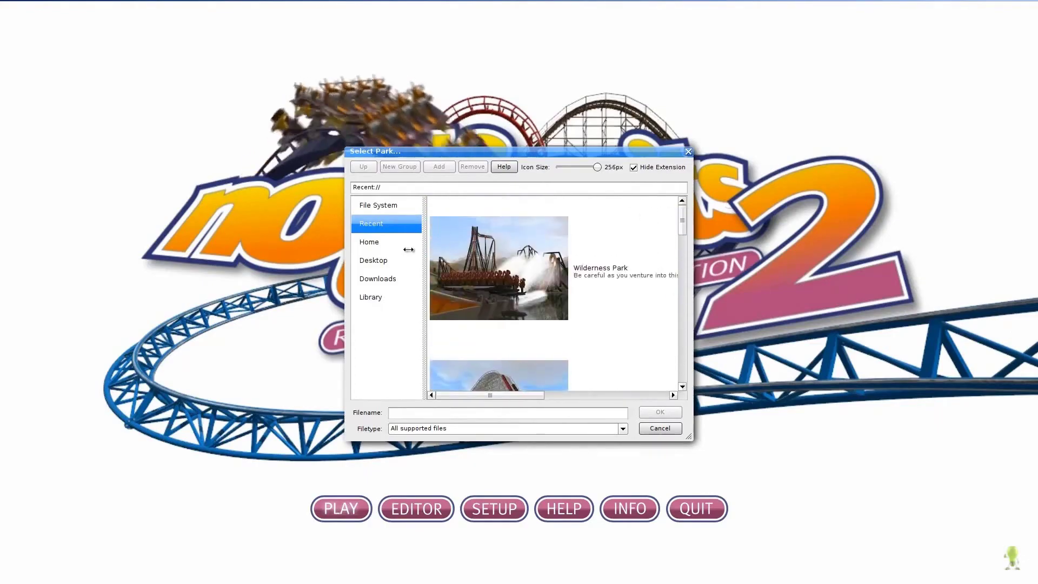
Load Wilderness Park from the park library in play mode
click(369, 296)
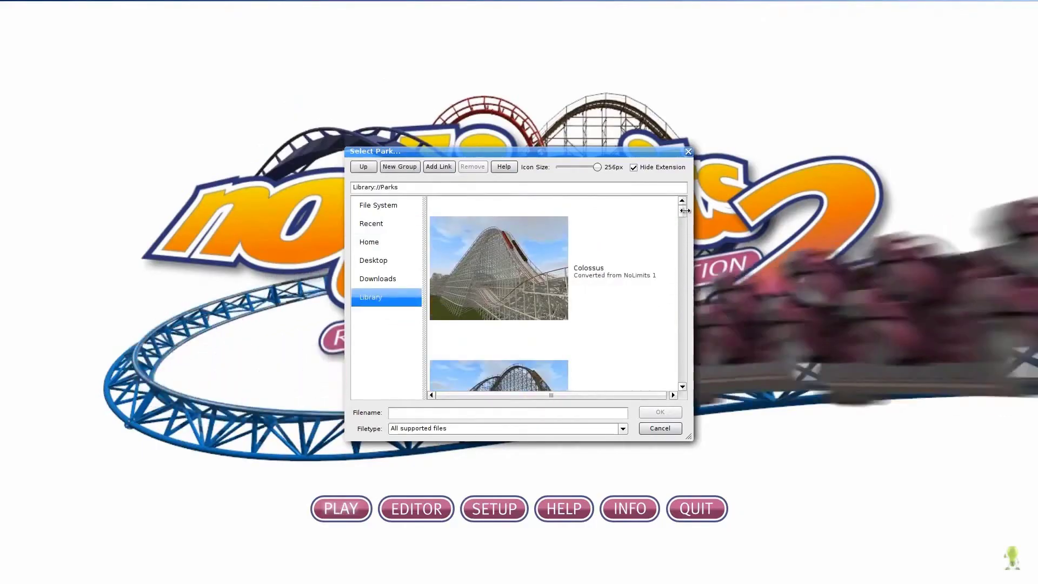
scroll(550, 338, down, 8)
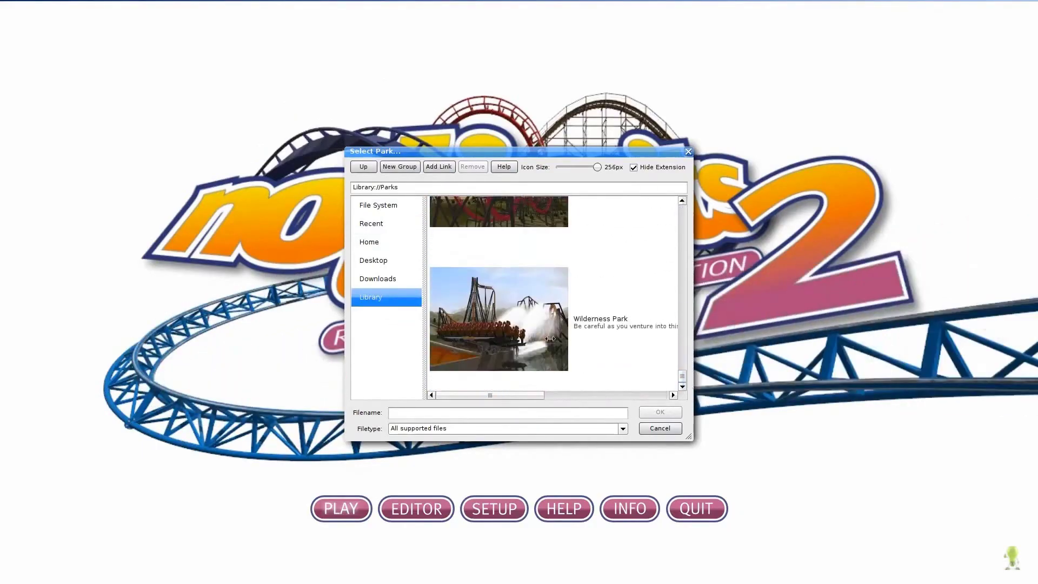
click(496, 320)
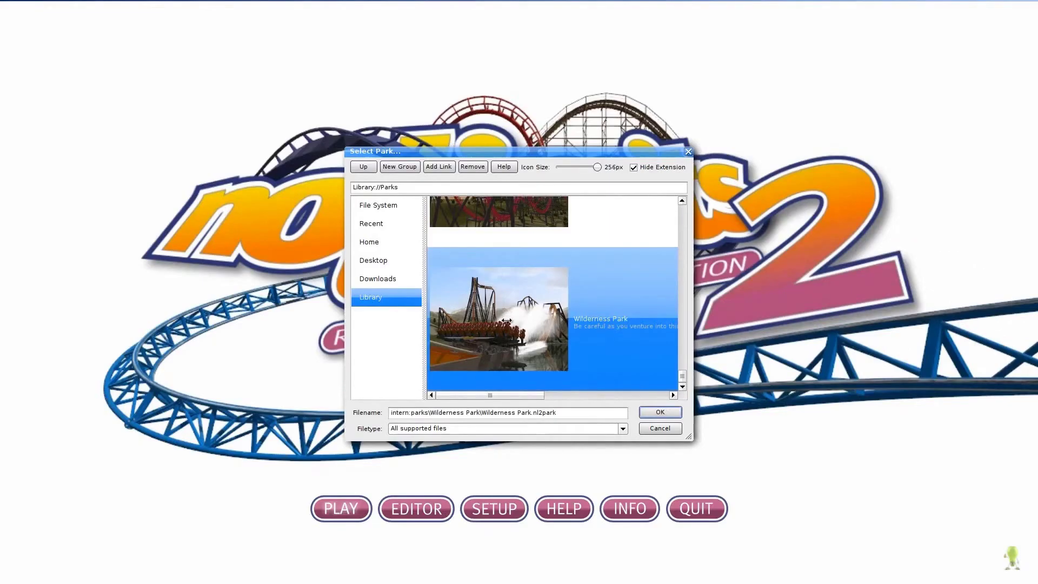
click(660, 412)
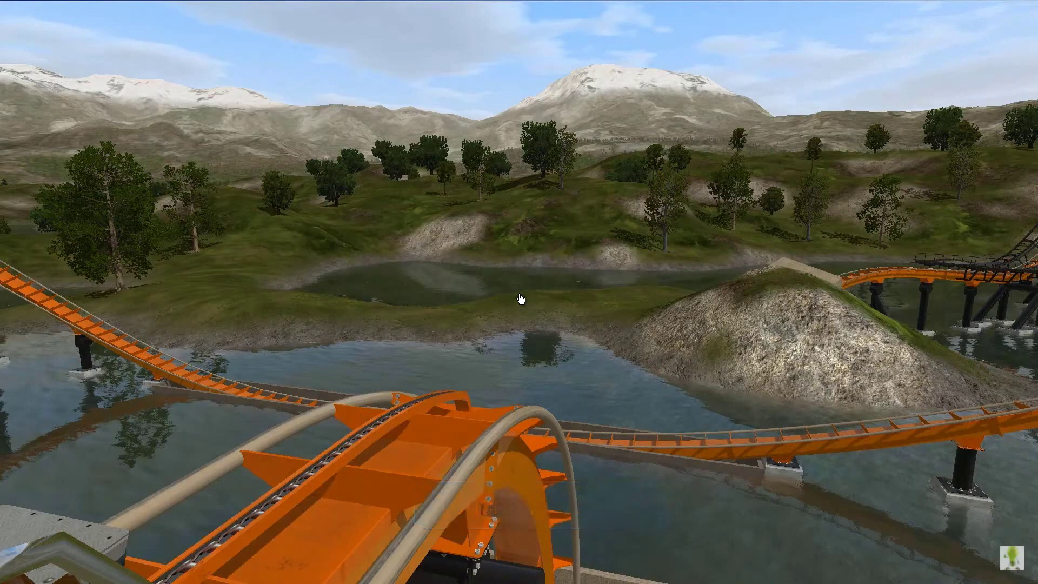
Pause the simulation and cycle the on-ride view through the cars of the train
key(p)
key(p)
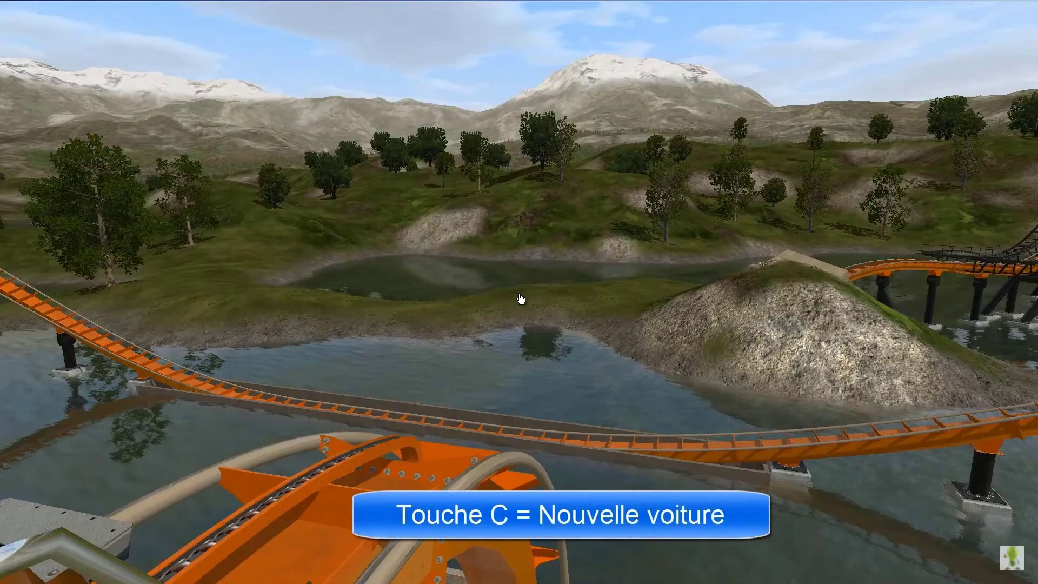
key(c)
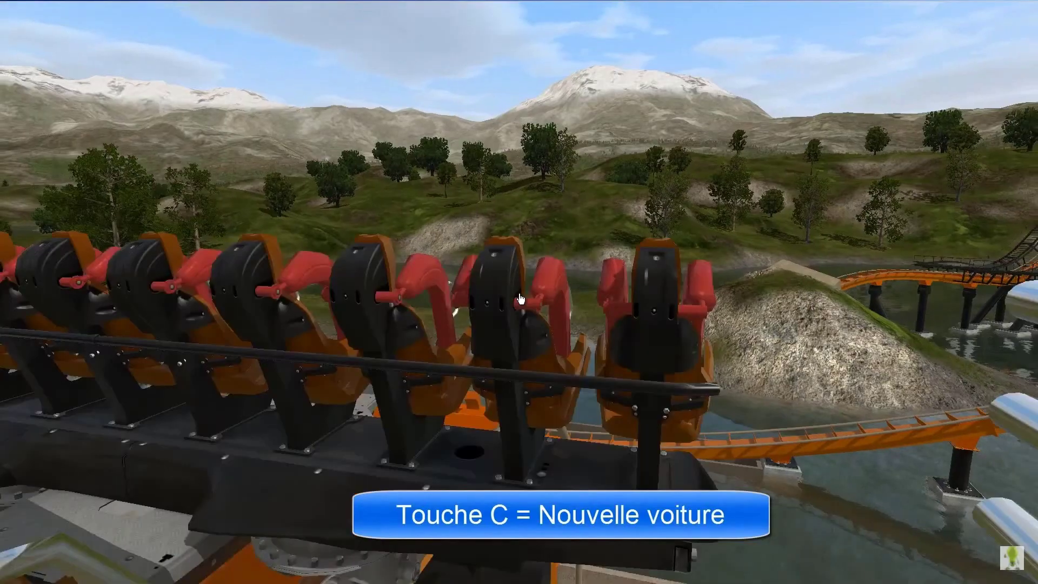
key(c)
key(c)
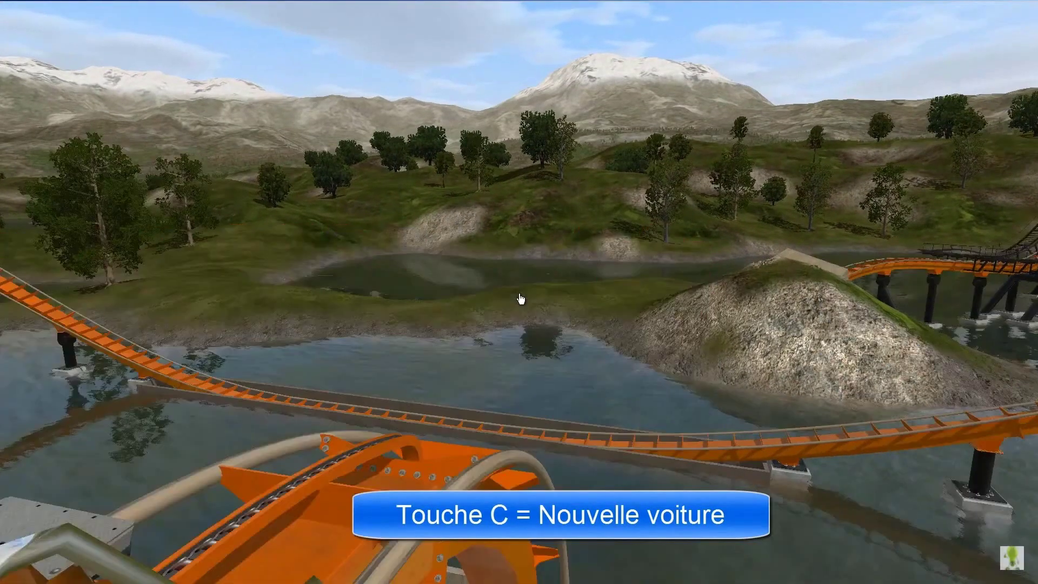
key(c)
key(c)
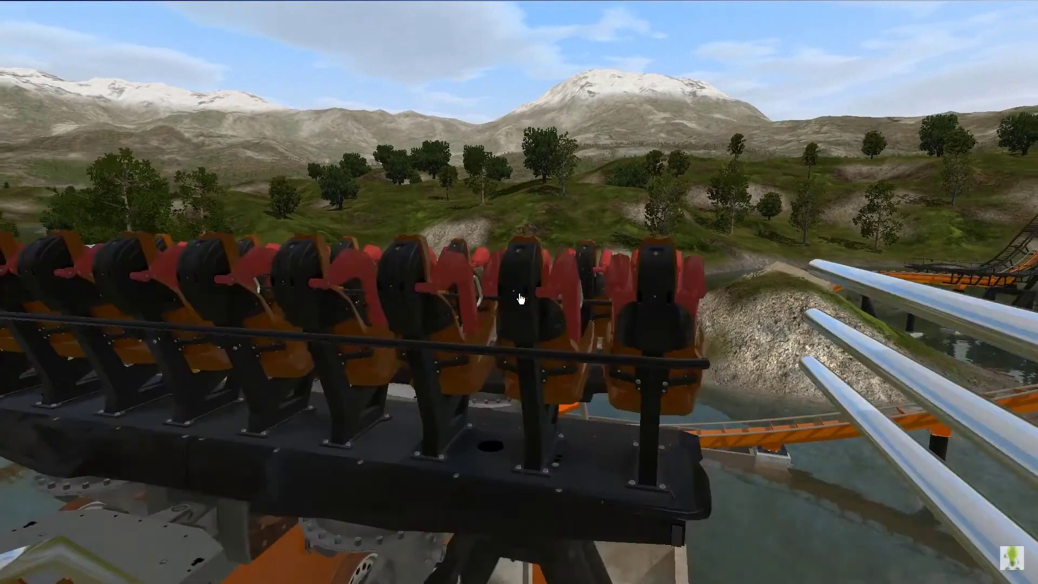
key(c)
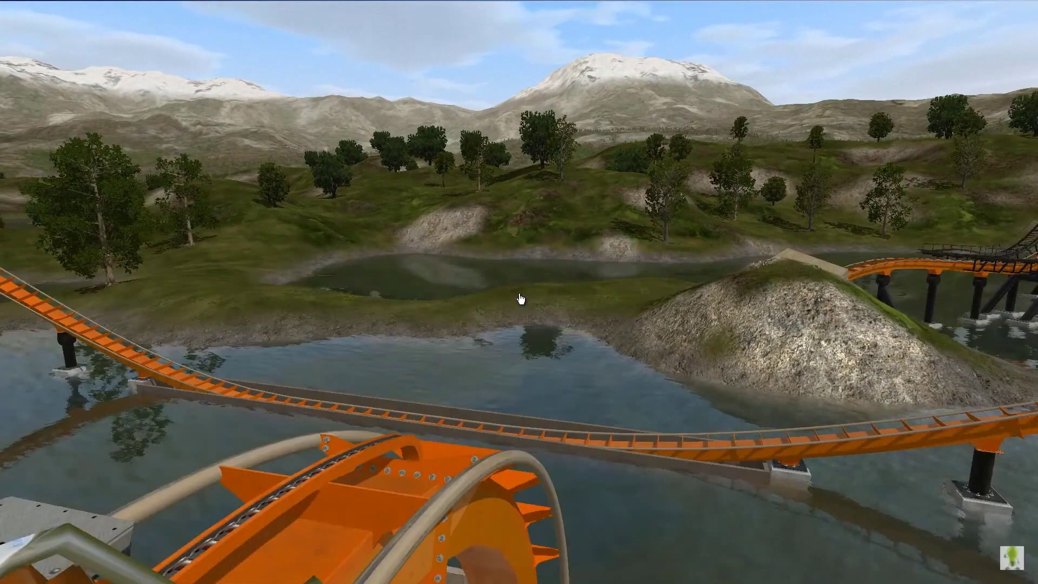
key(c)
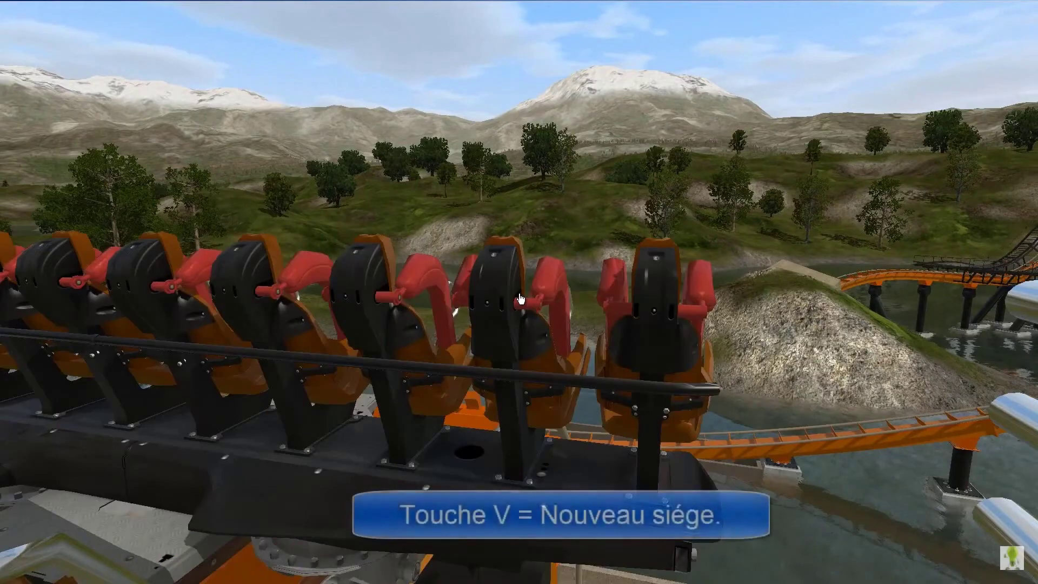
Cycle the on-ride view through the seats of the current car
key(v)
key(v)
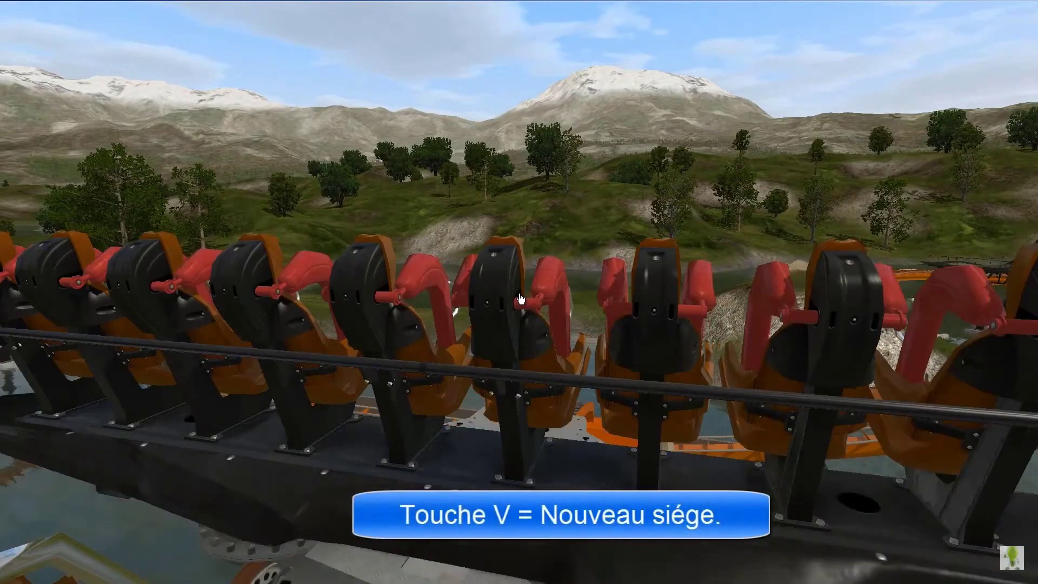
key(v)
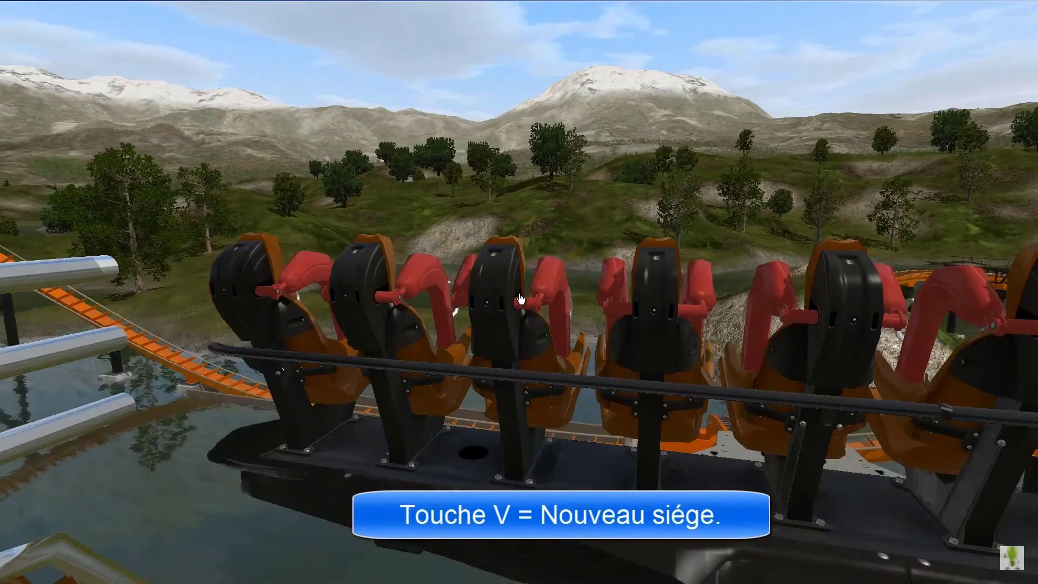
Switch the on-ride view to the next seats of the car and resume the paused simulation
key(v)
key(v)
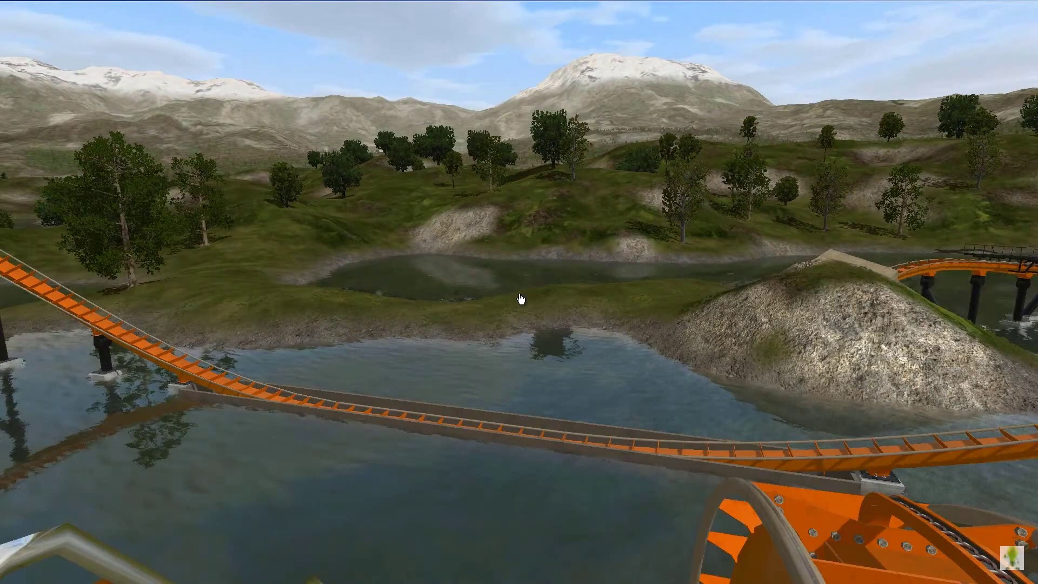
key(p)
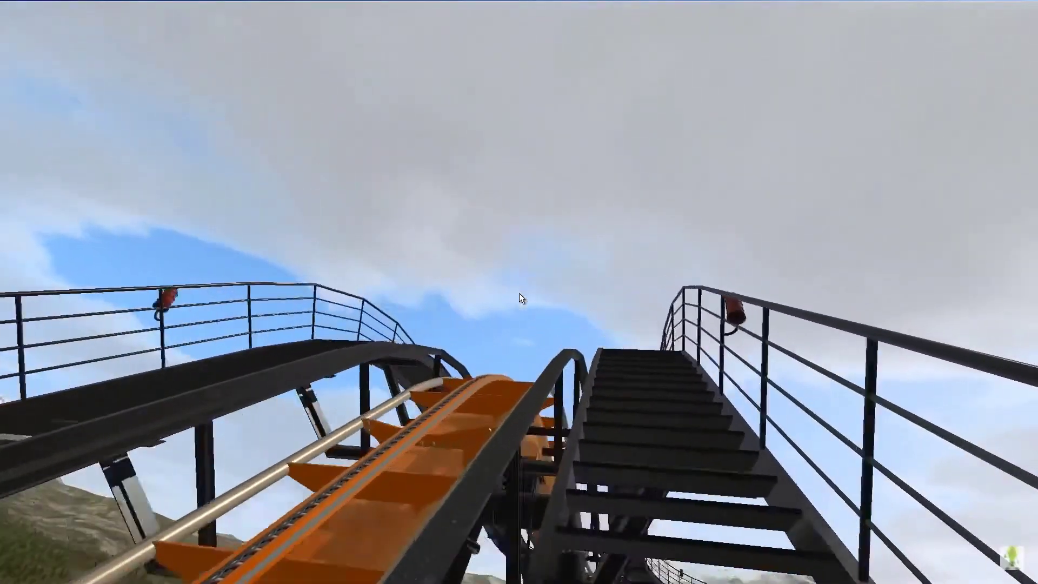
Slow the running simulation down to x0.25 speed
key(minus)
key(minus)
key(minus)
key(minus)
key(minus)
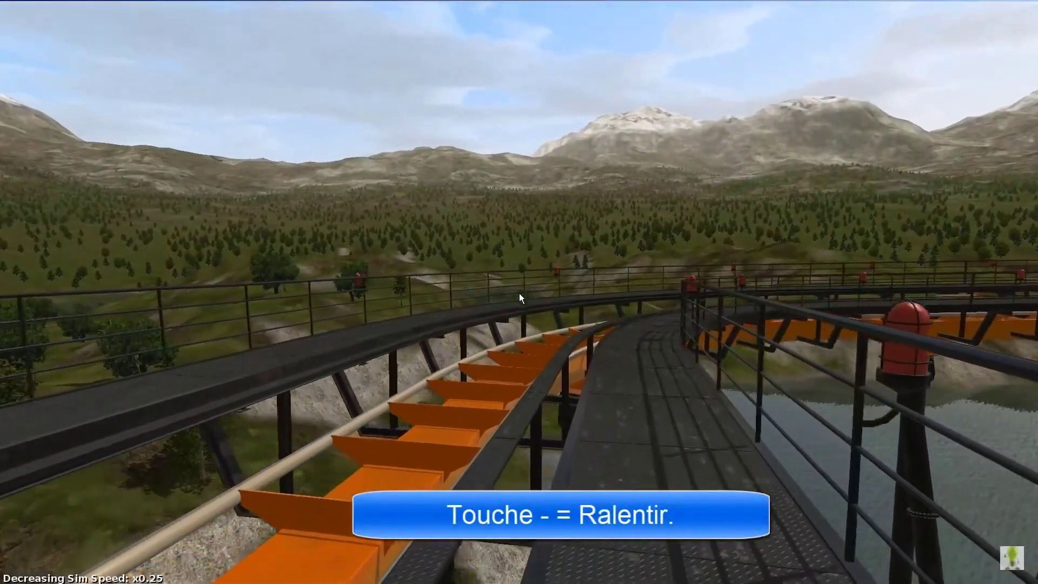
Raise the simulation speed by two increments and lower it again by five increments
key(plus)
key(plus)
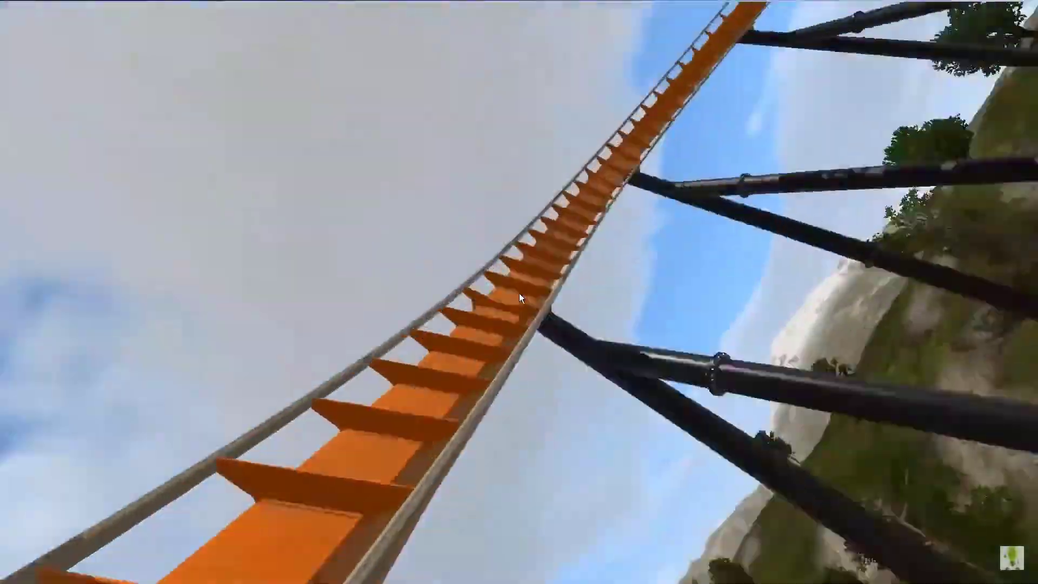
key(minus)
key(minus)
key(minus)
key(minus)
key(minus)
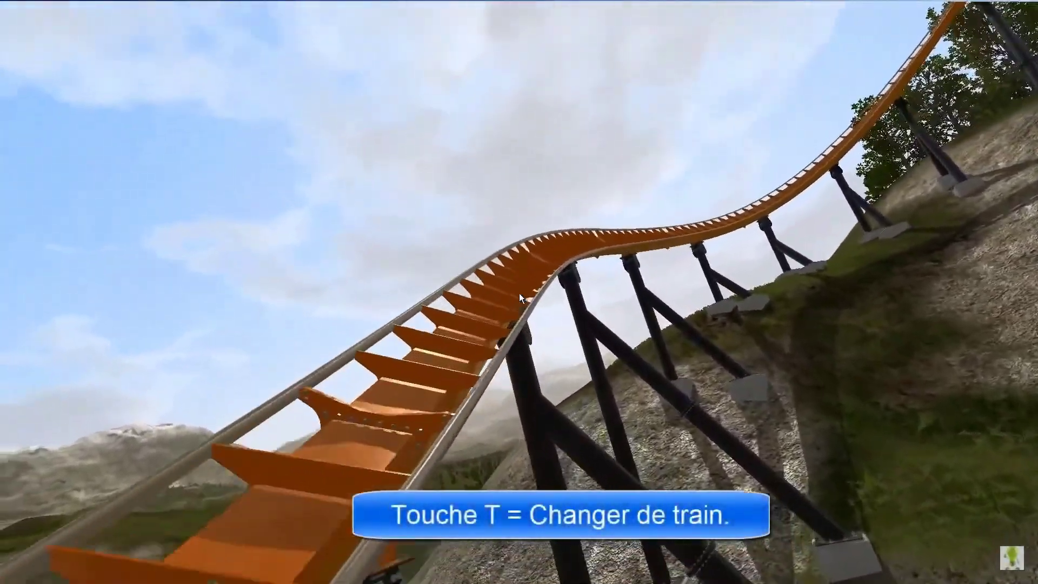
Cycle the on-ride view through the different trains of the coaster
key(t)
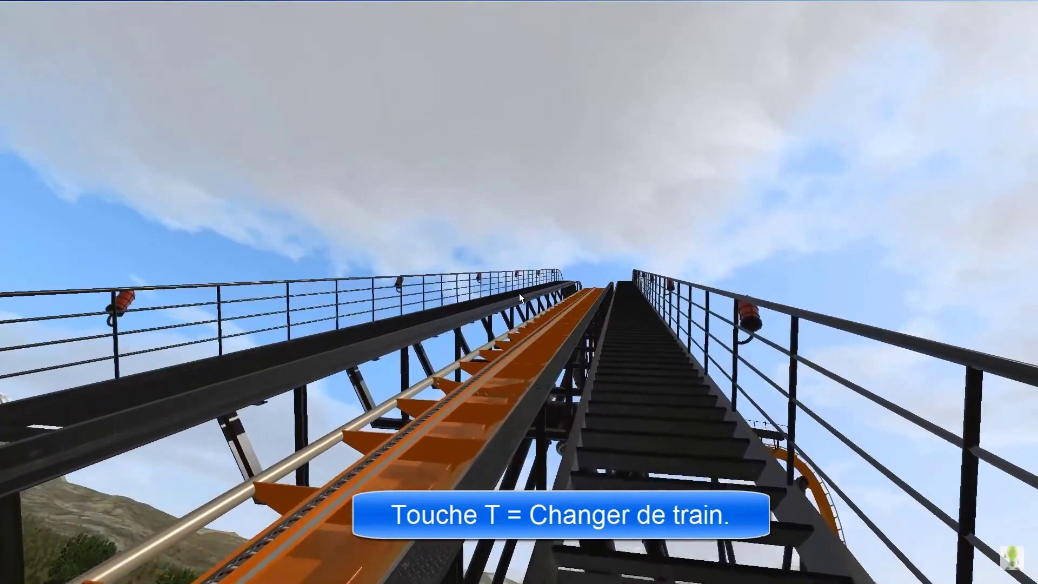
key(t)
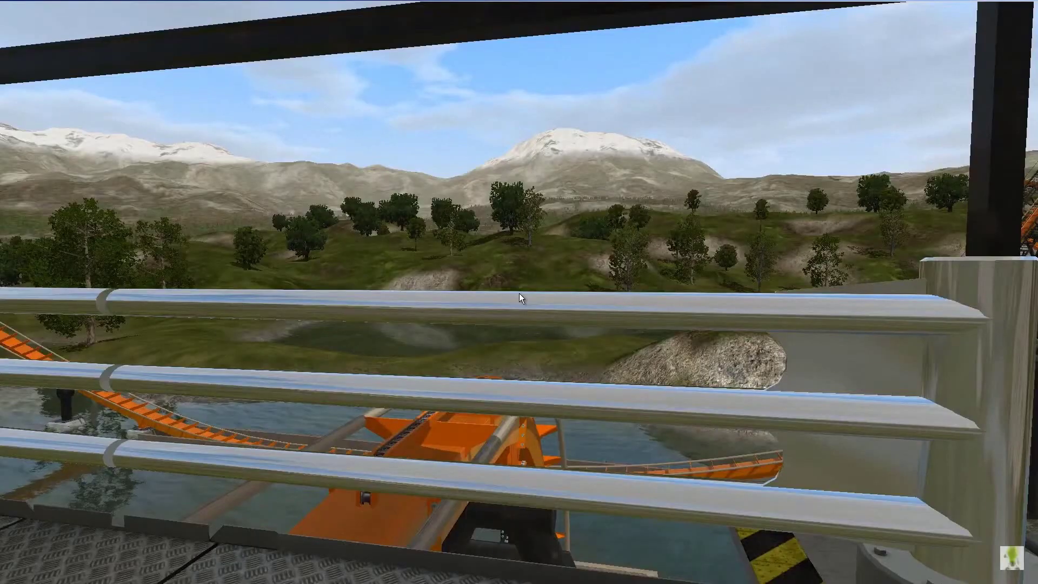
key(t)
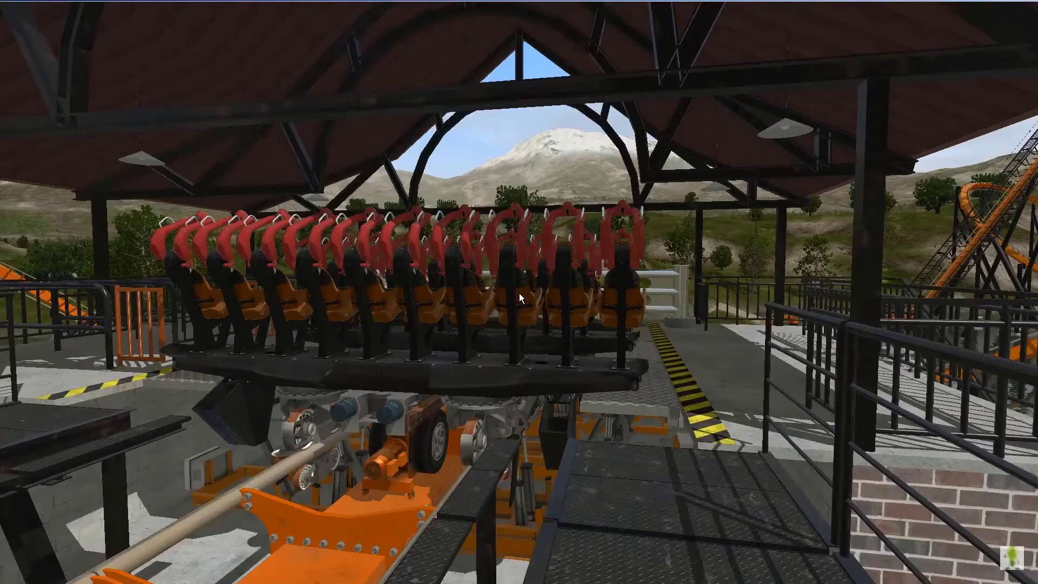
key(t)
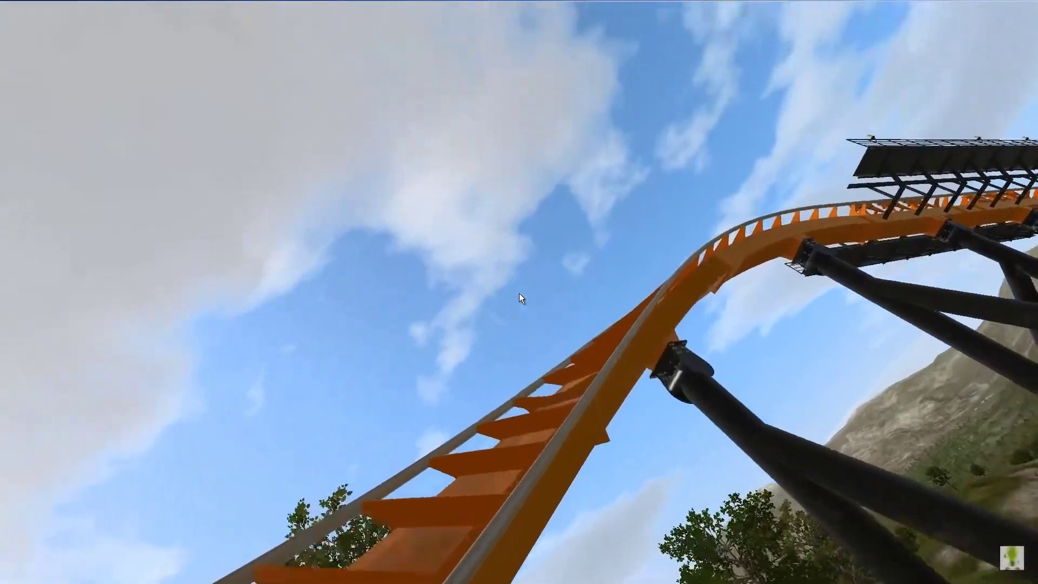
key(t)
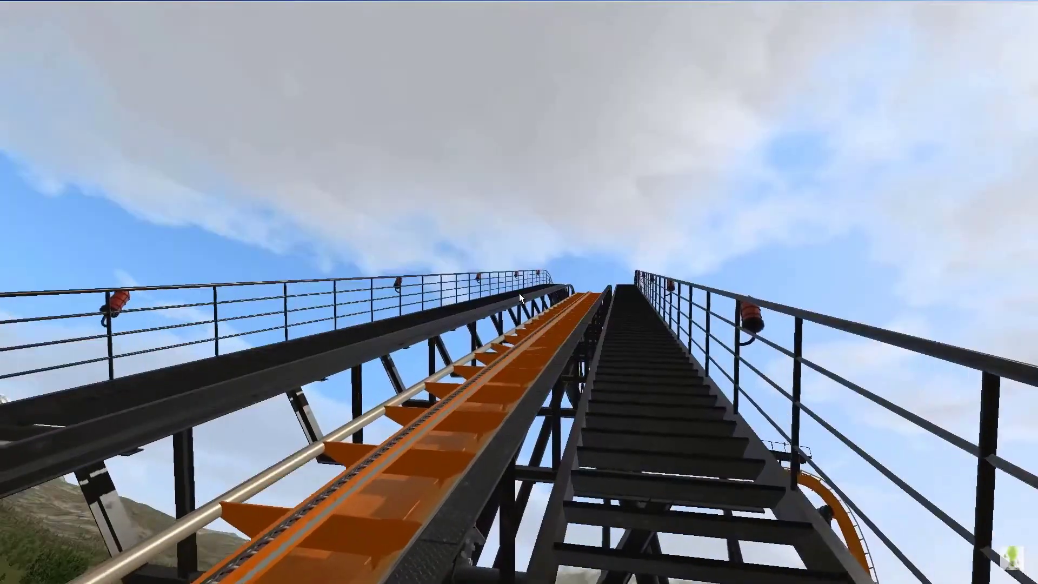
key(t)
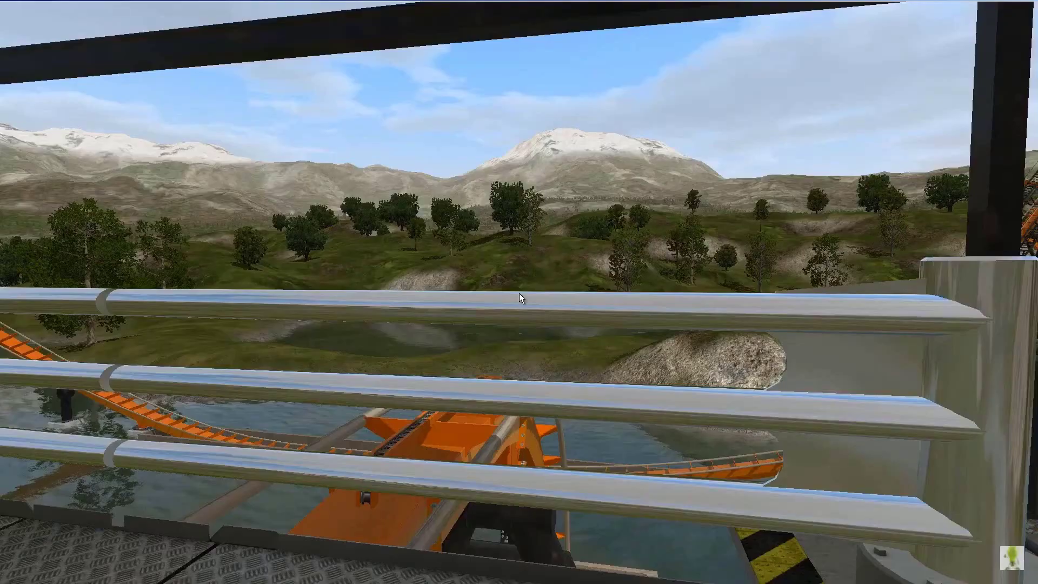
key(t)
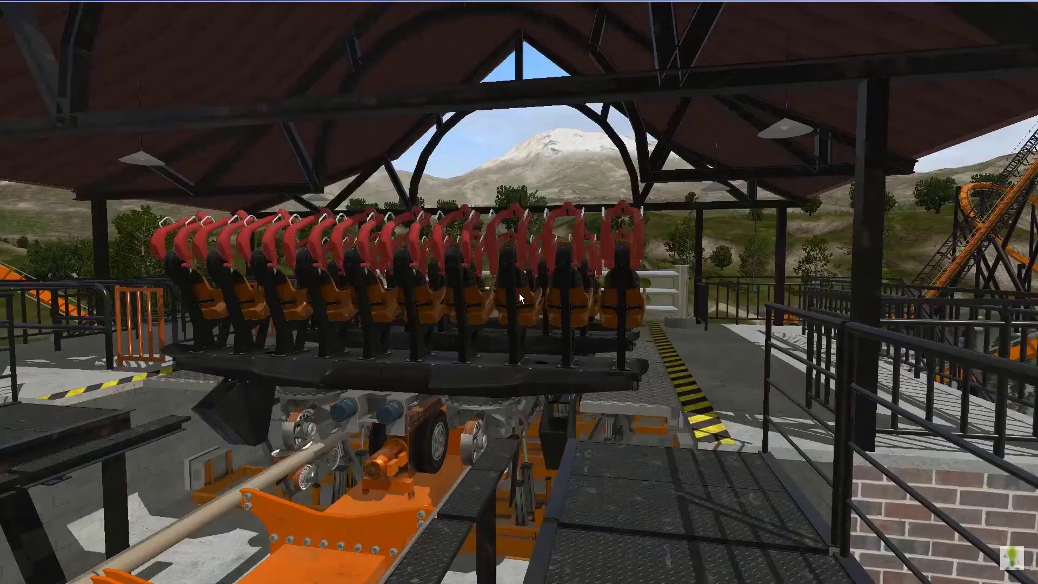
key(t)
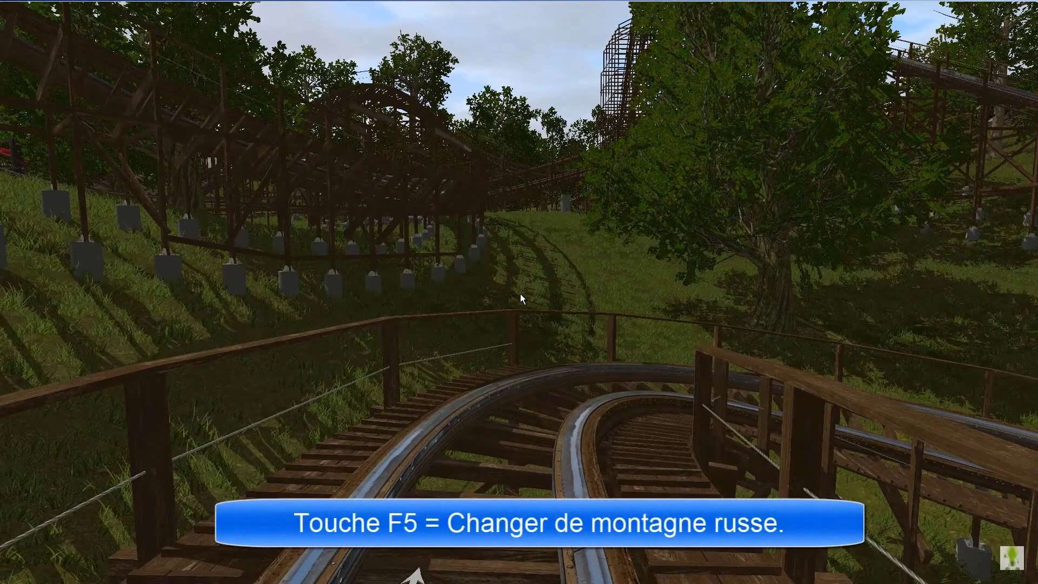
Open the ride list and alternate the view between Vampire Bat and Screaming Sparrow, resuming the simulation in between
key(F5)
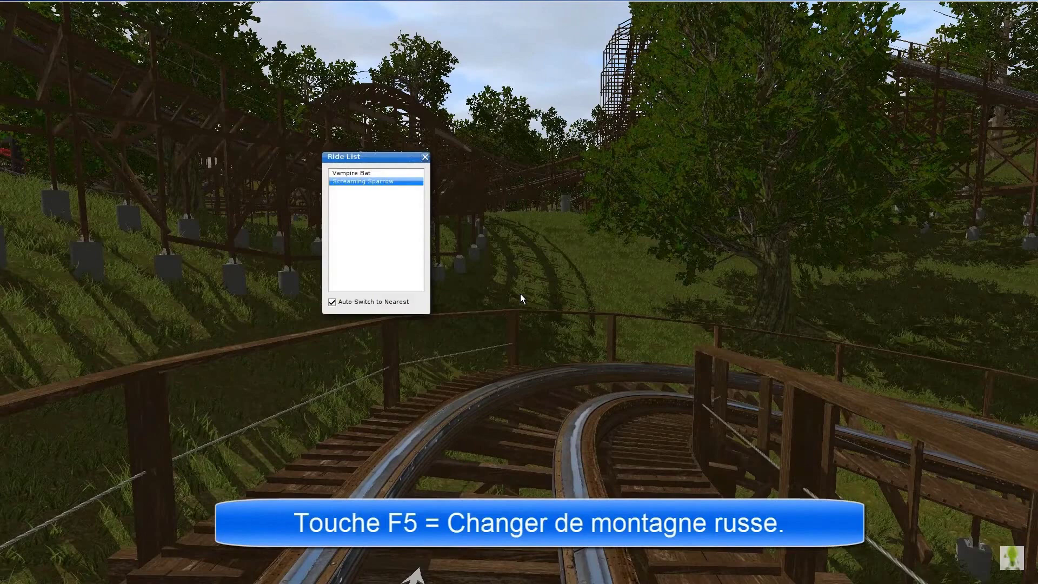
click(358, 174)
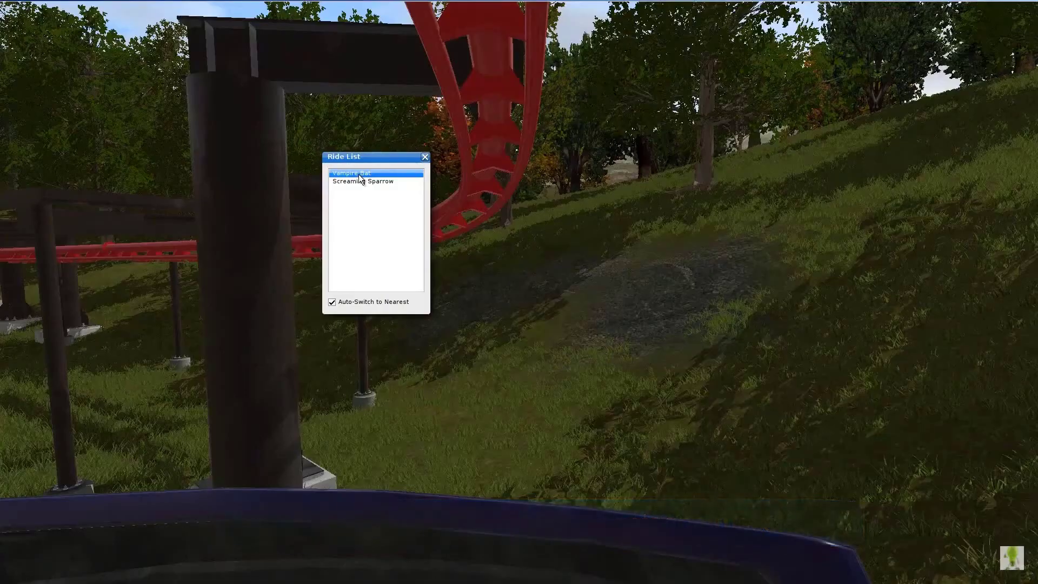
click(366, 182)
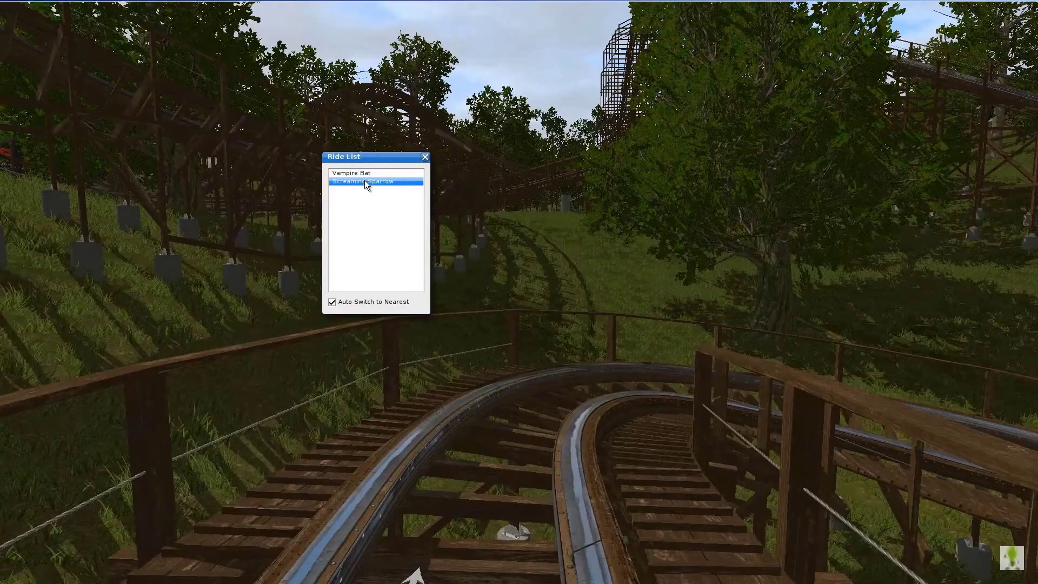
key(p)
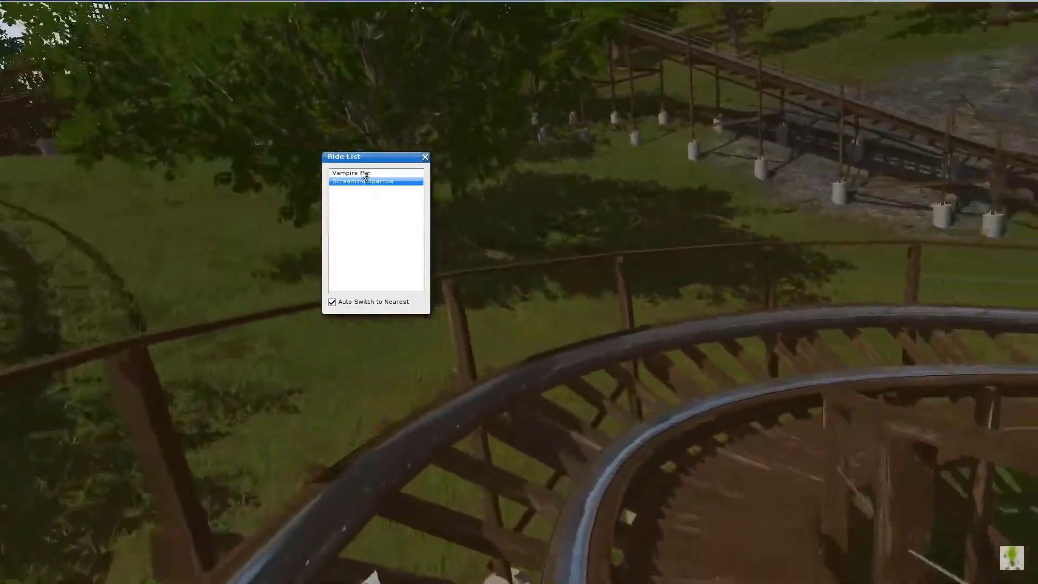
click(361, 173)
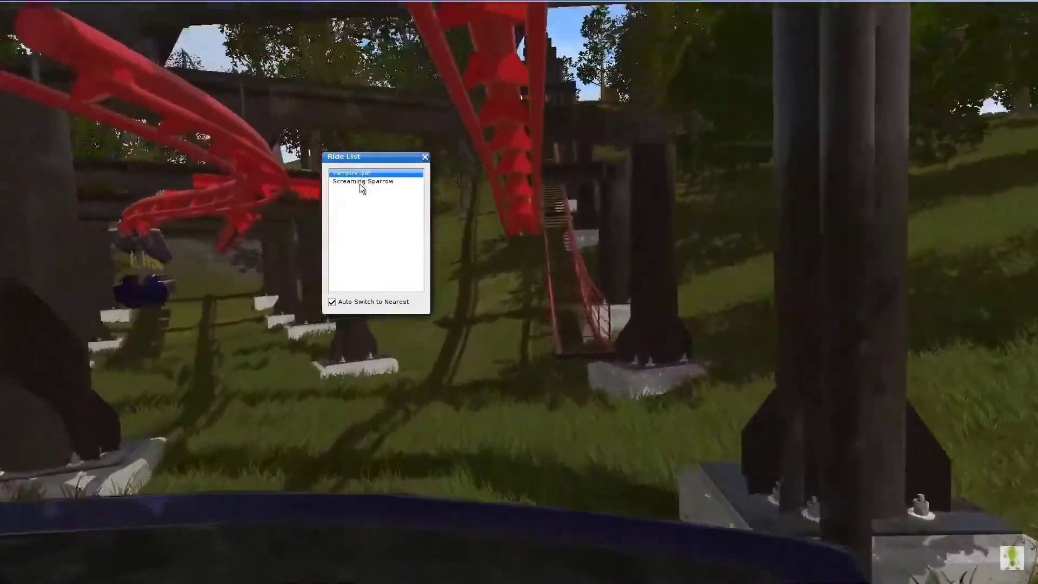
click(360, 182)
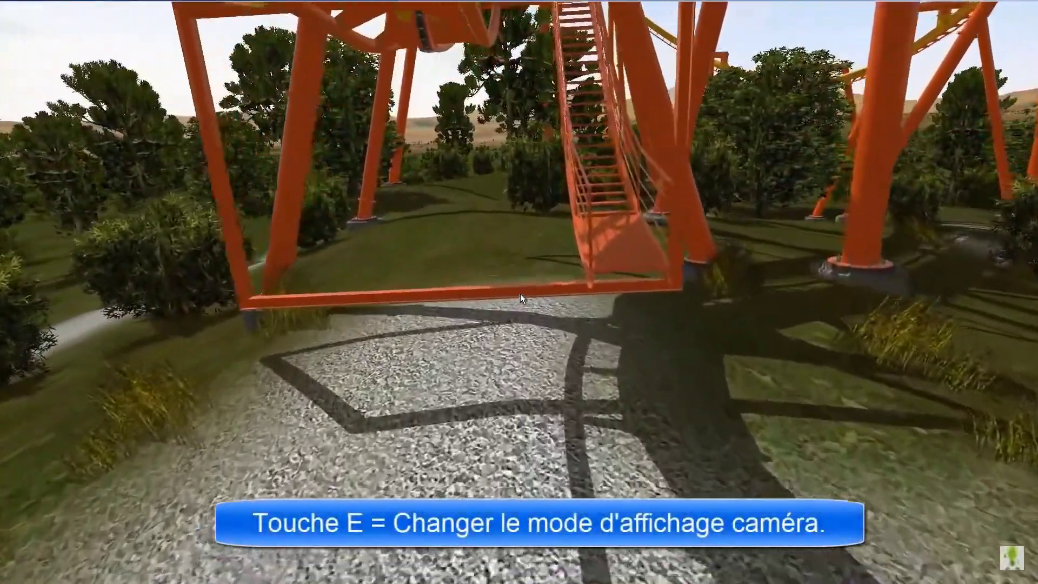
Cycle the camera modes through Target View and Ride View, ending in Fly View
key(e)
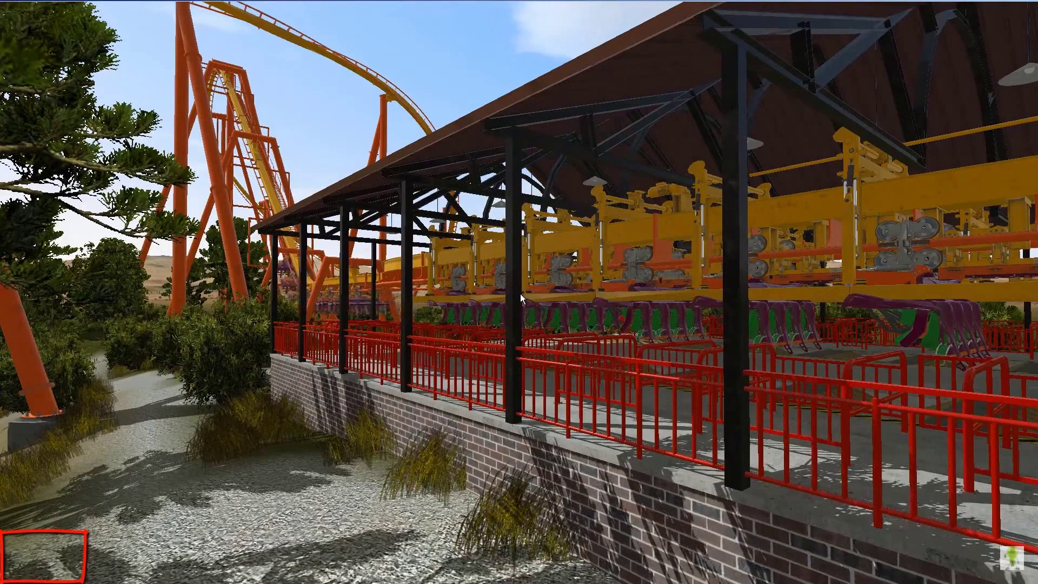
key(v)
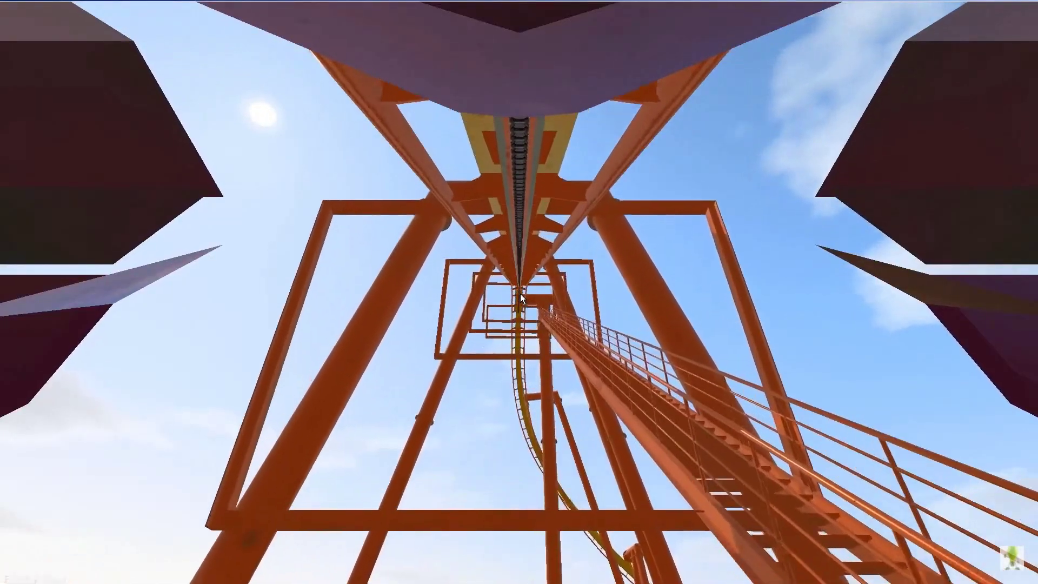
key(v)
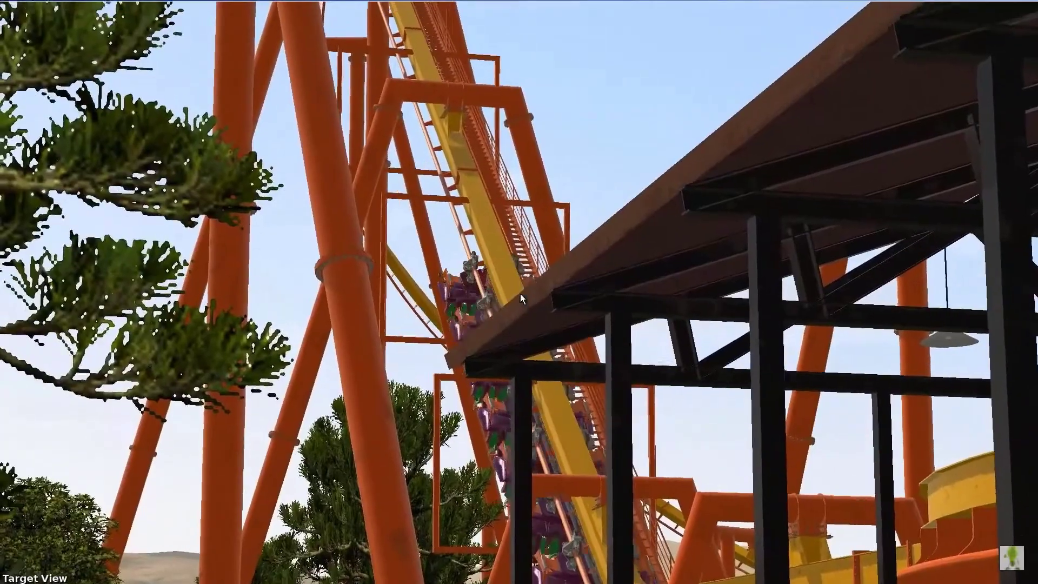
key(v)
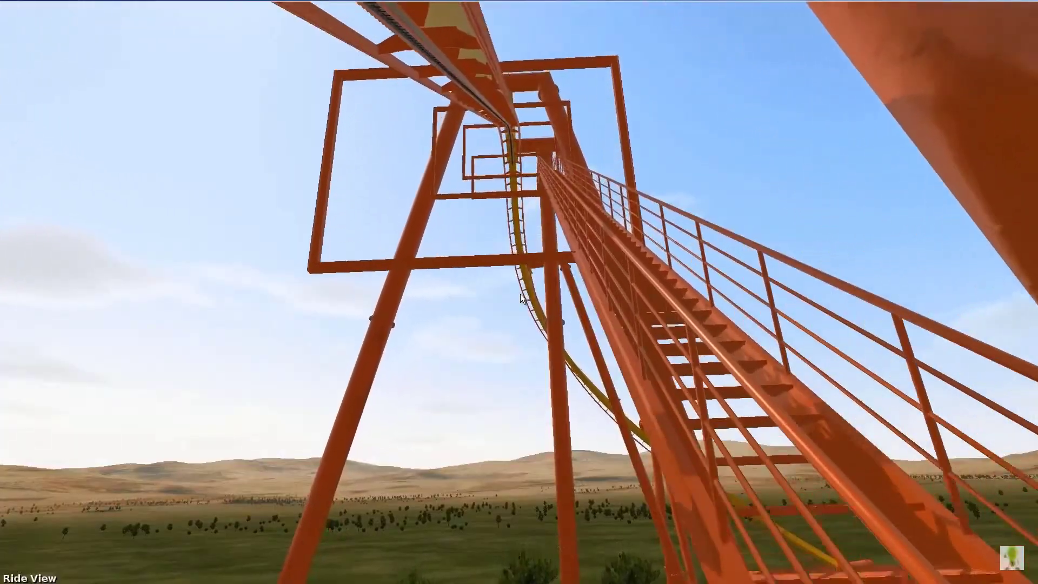
key(v)
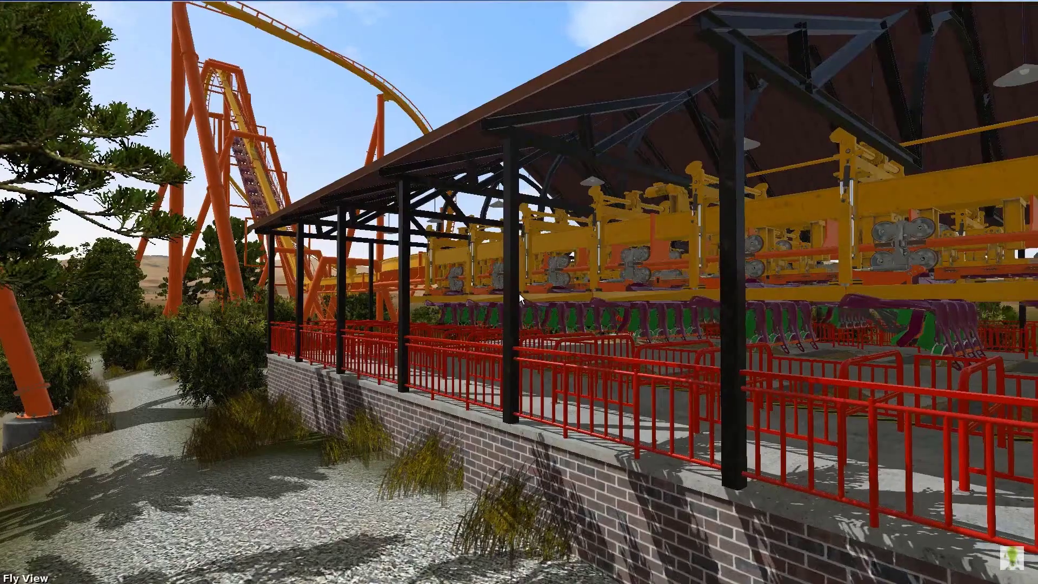
Fly the free camera backward and forward past the station towards the lift hill
key(s)
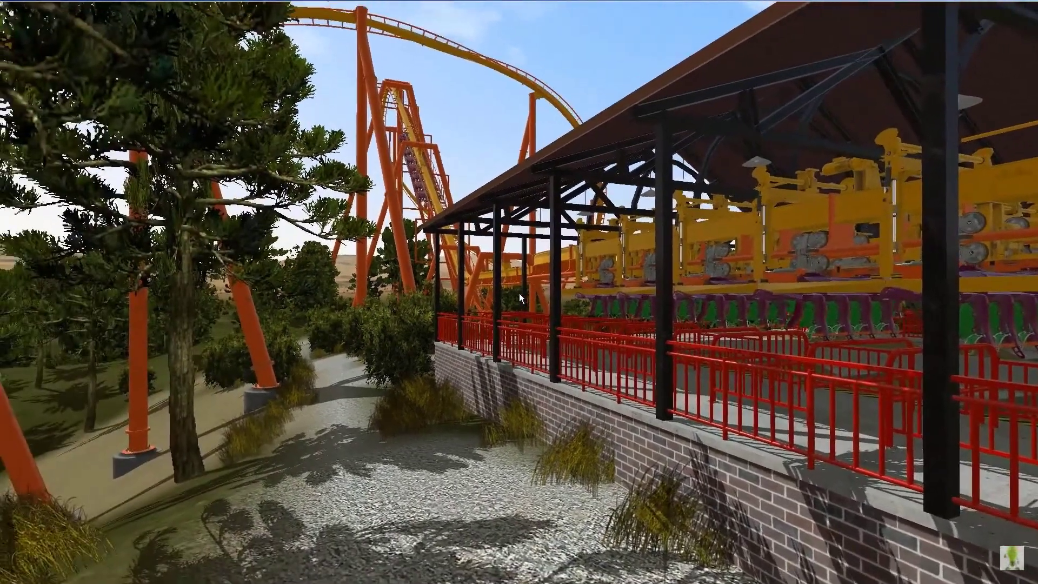
key(s)
key(s)
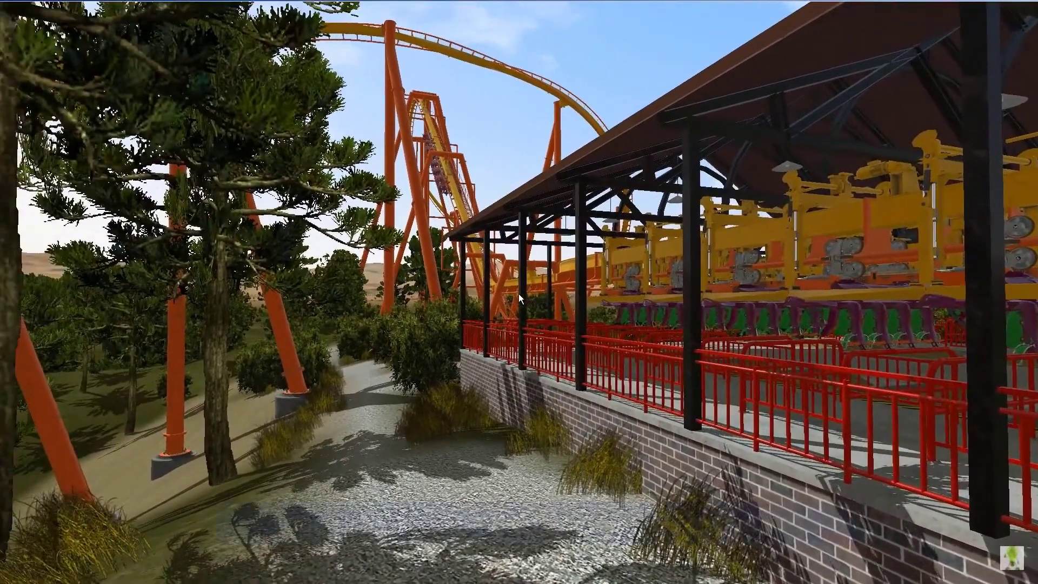
key(w)
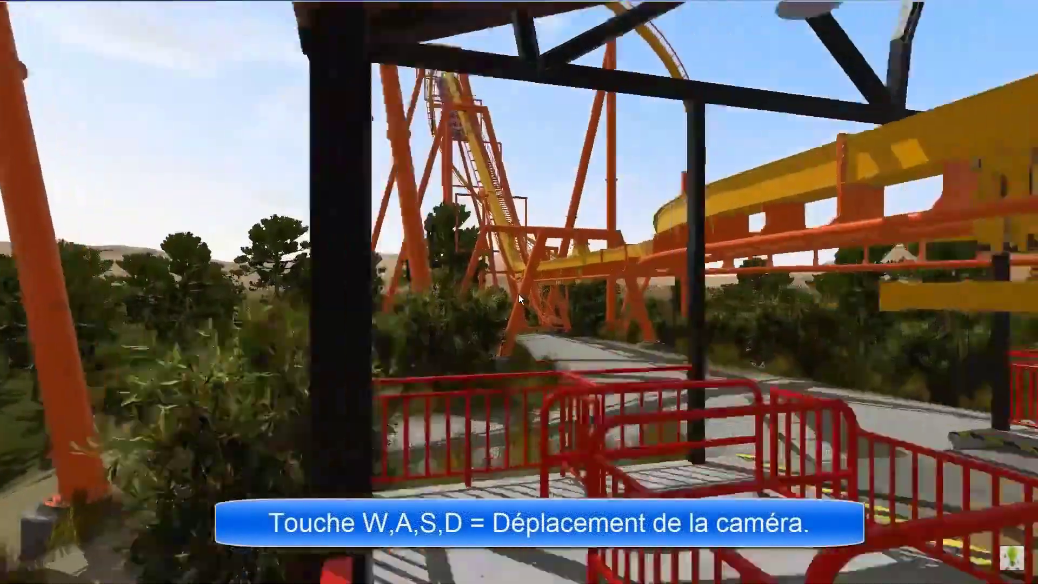
key(w)
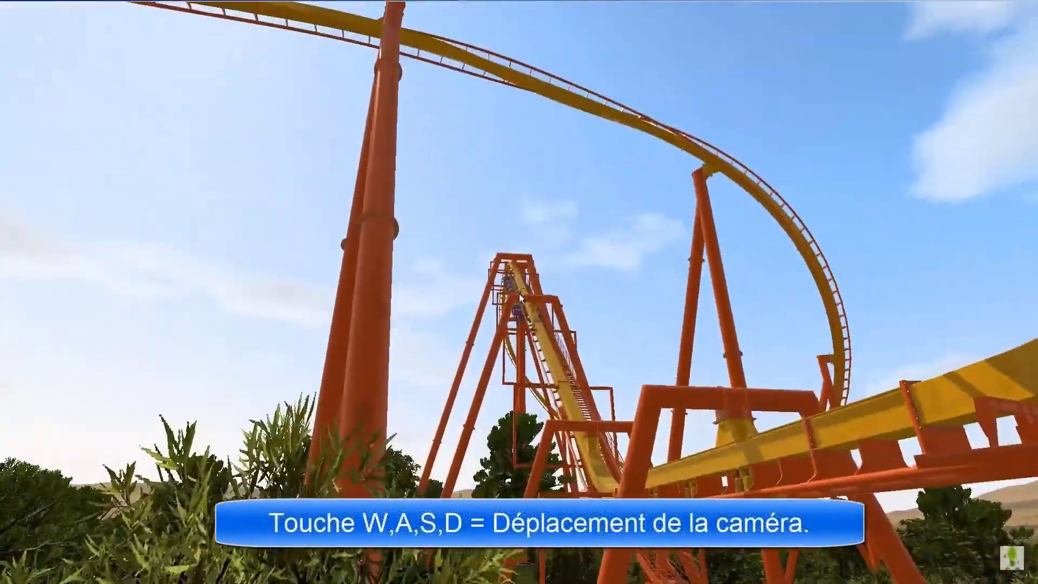
key(s)
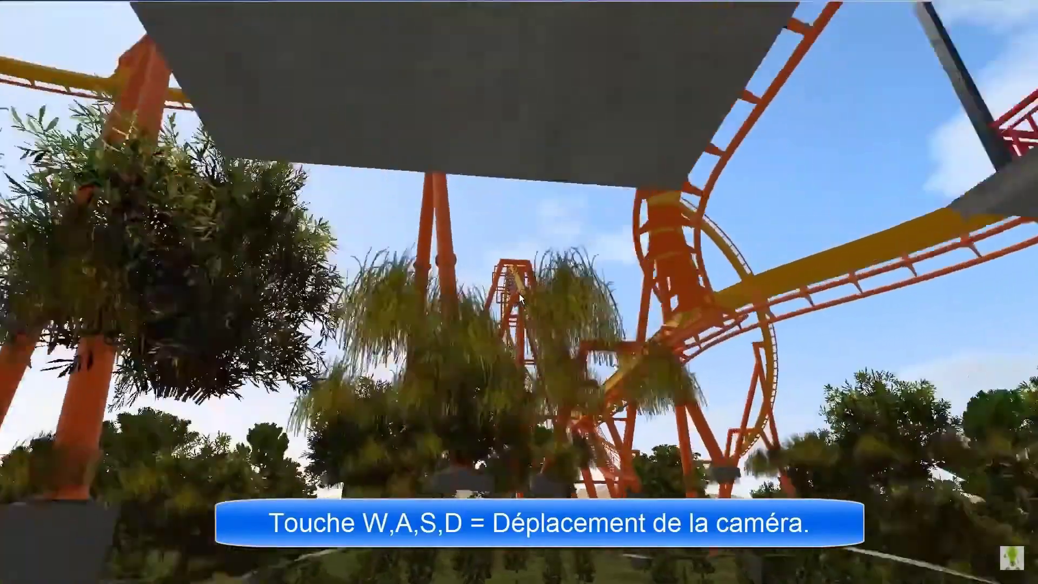
key(w)
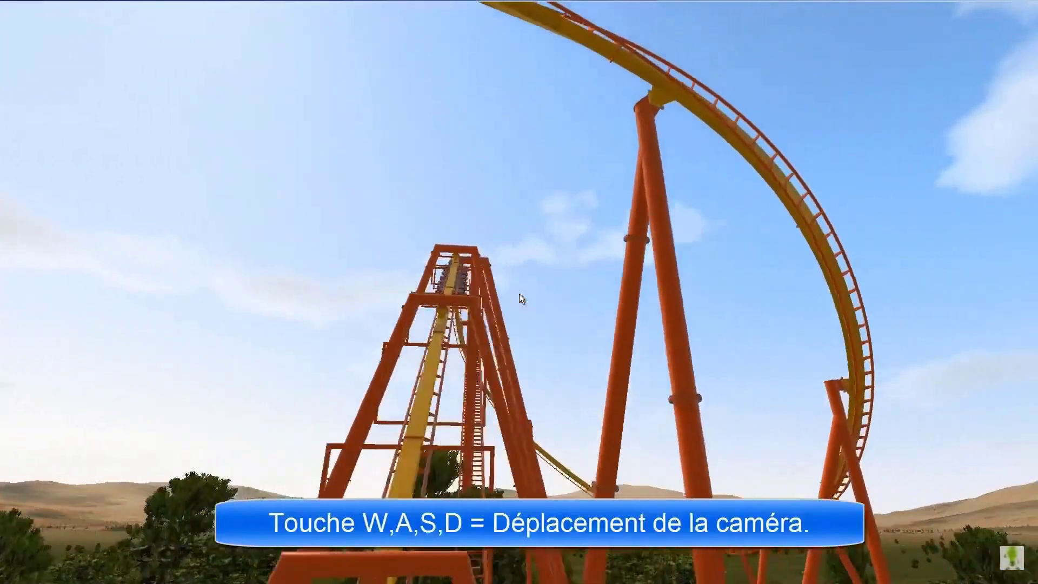
Move the free camera sideways around the lift hill and raise it to look down over the whole coaster
key(d)
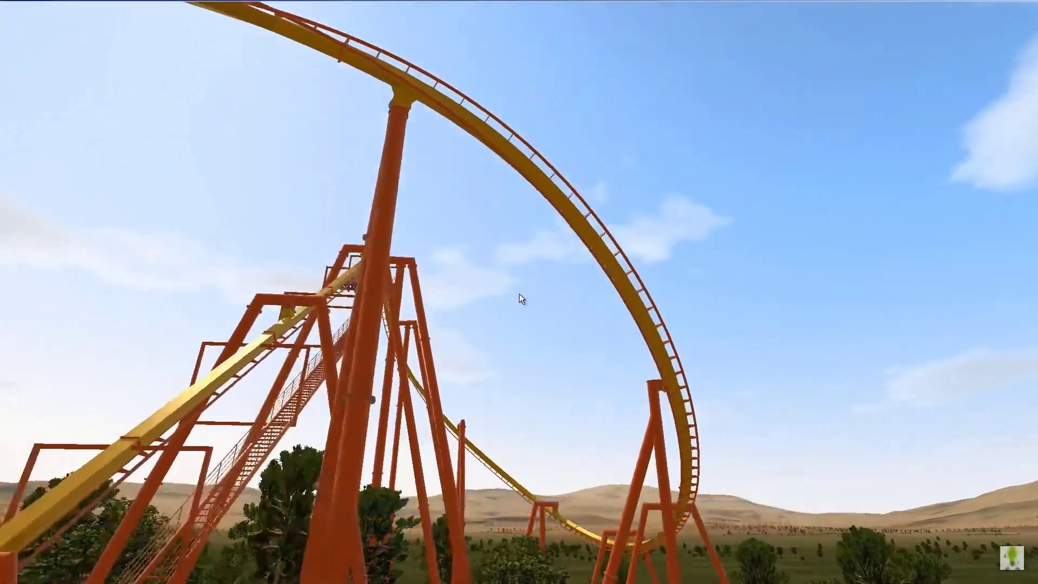
key(a)
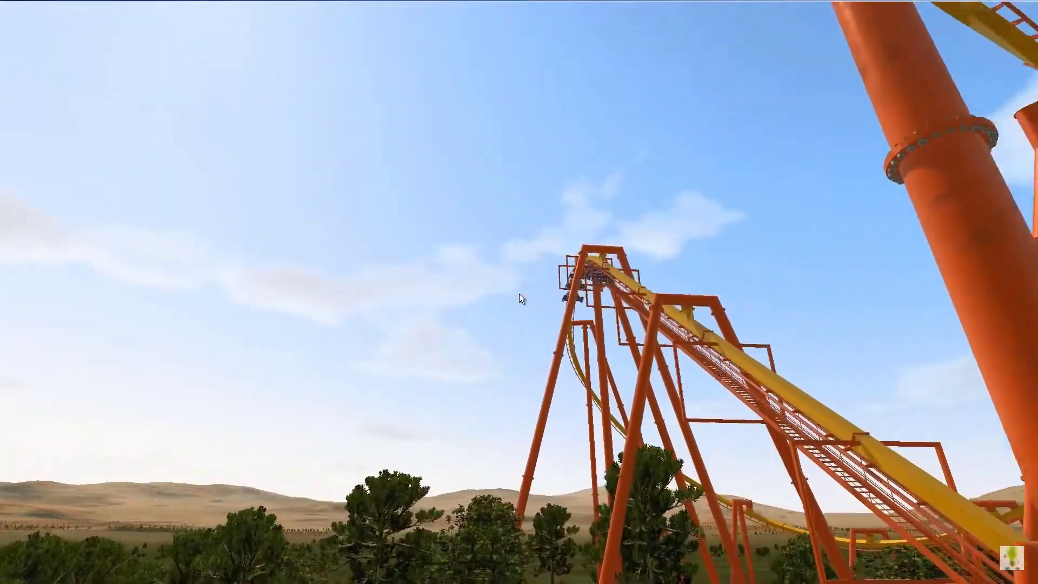
key(a)
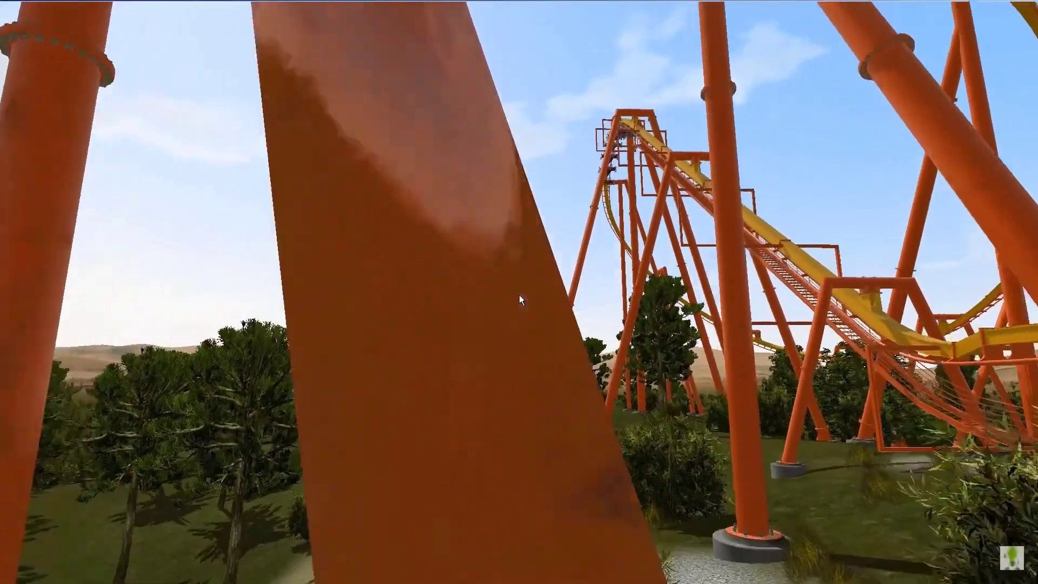
key(e)
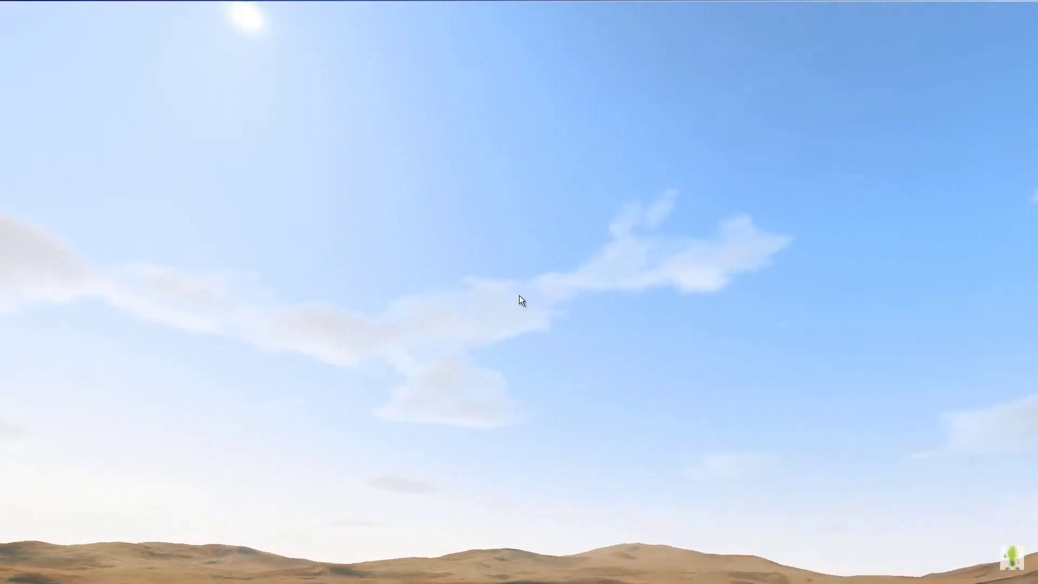
key(Down)
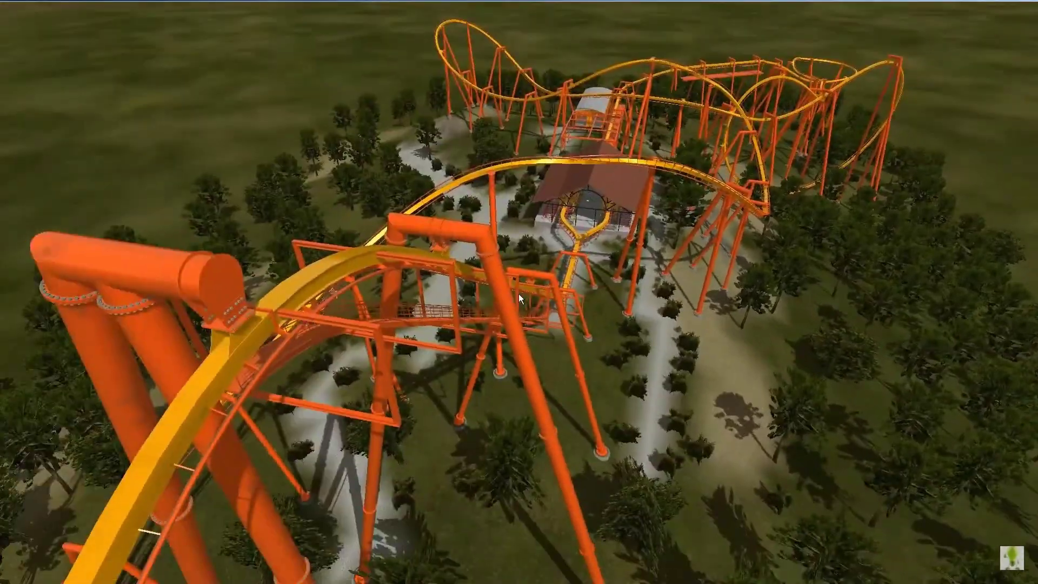
Move the free camera sideways at the lift hill, switch to walk mode and walk forward among the trees
key(Left)
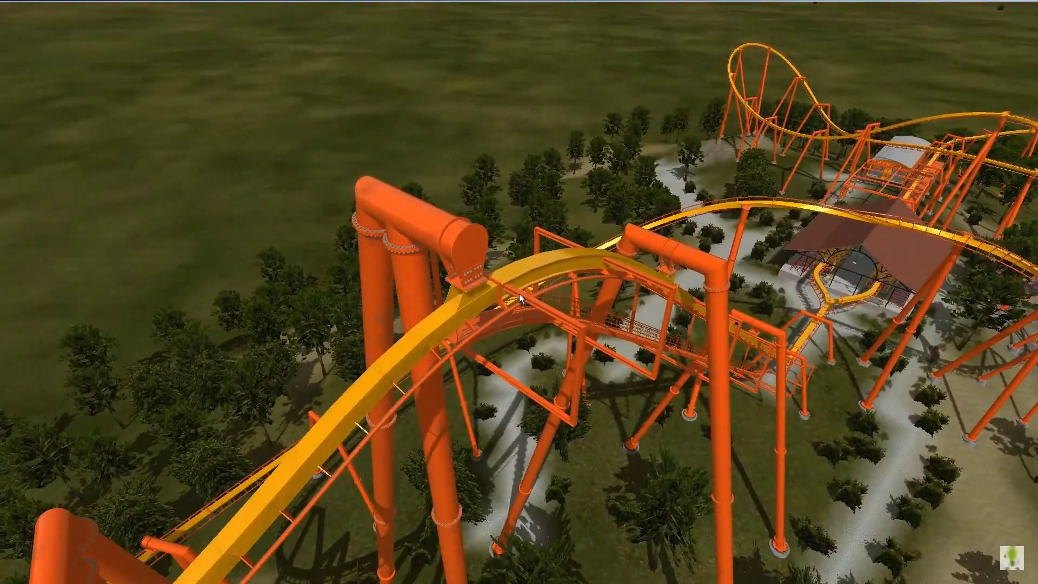
key(q)
key(Up)
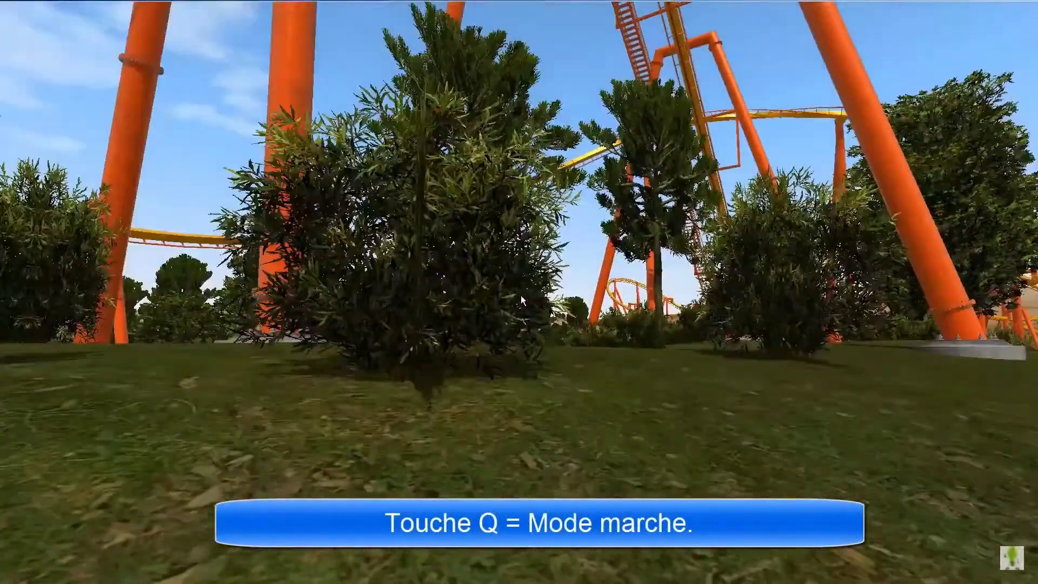
key(Up)
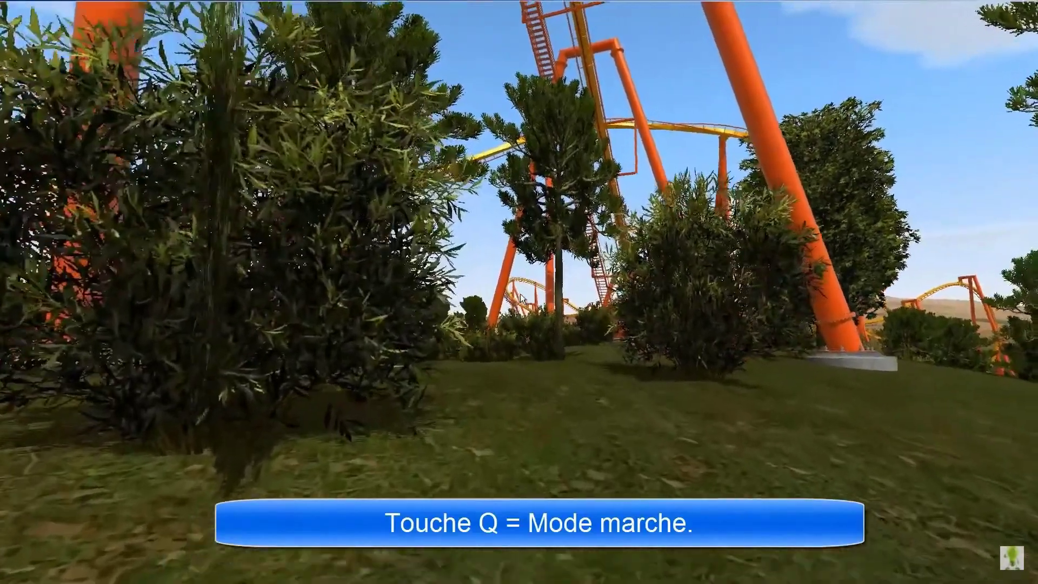
key(Up)
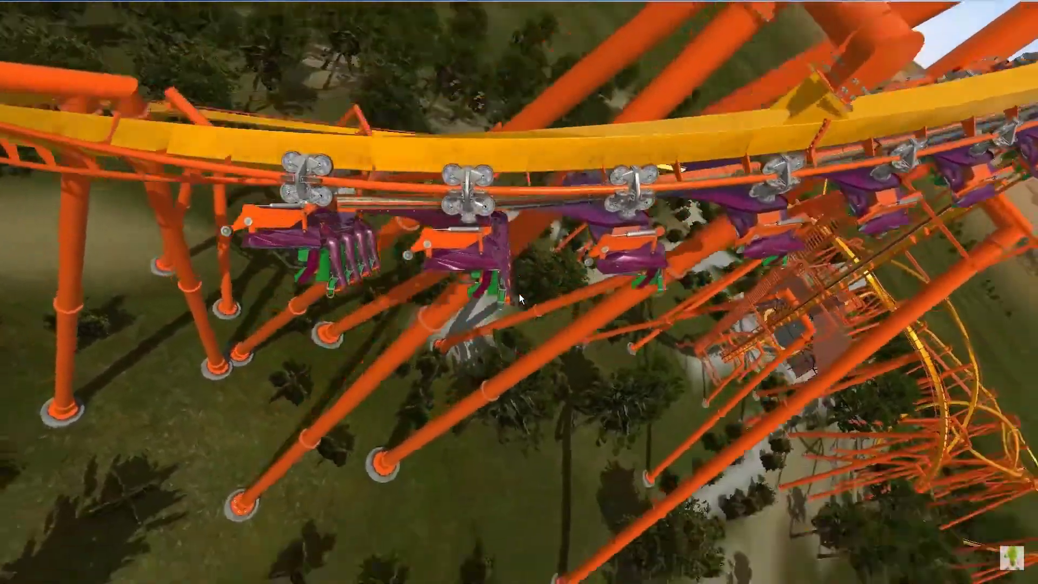
Step through the Fly-By View camera positions around the coaster and station
key(Return)
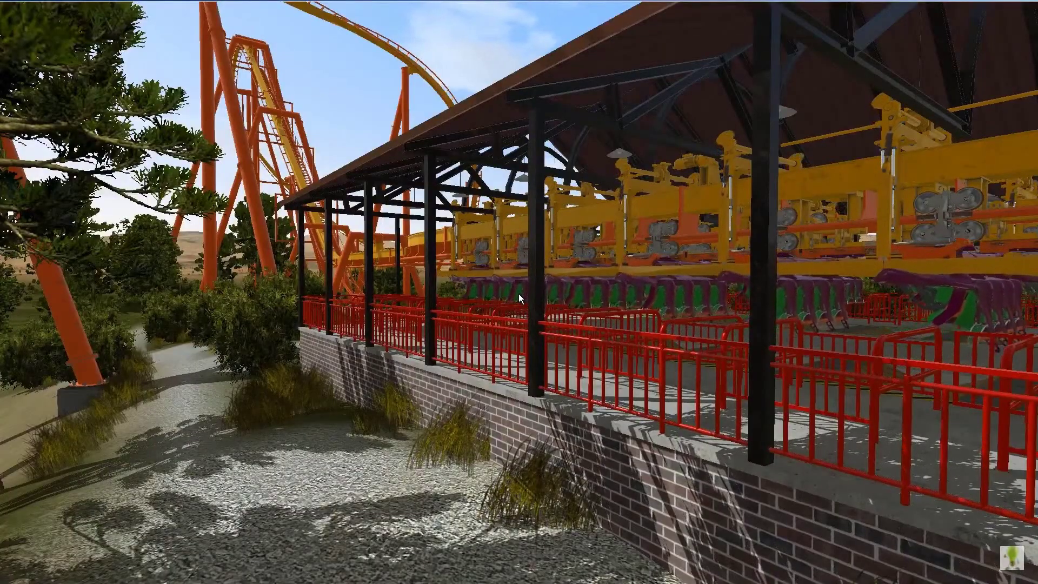
key(Return)
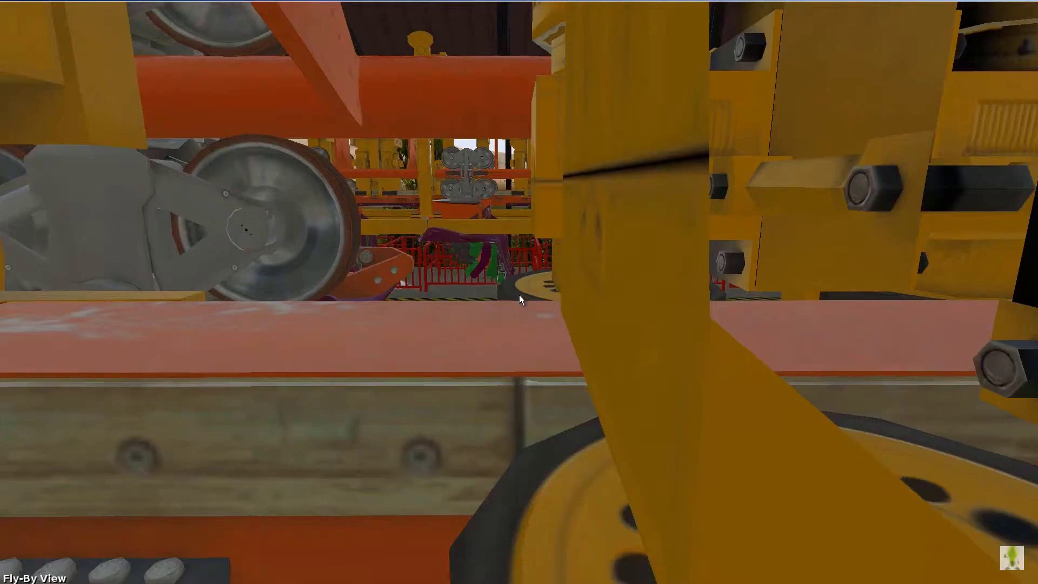
key(Return)
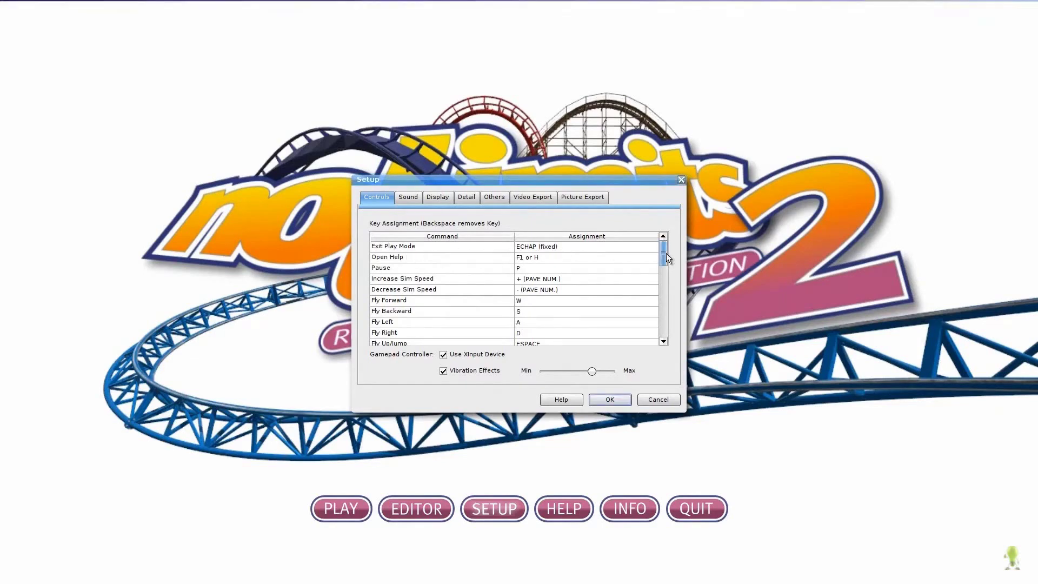
Examine the key assignments for flying, cursor, screenshots and video export in the Setup controls list, continuing towards its end
drag(666, 253, 666, 264)
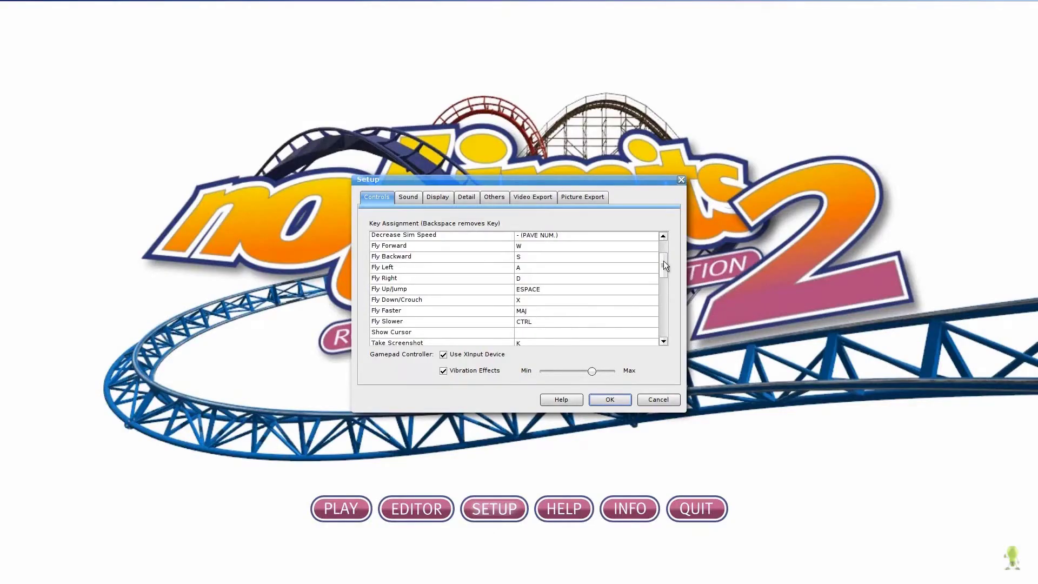
drag(664, 262, 663, 268)
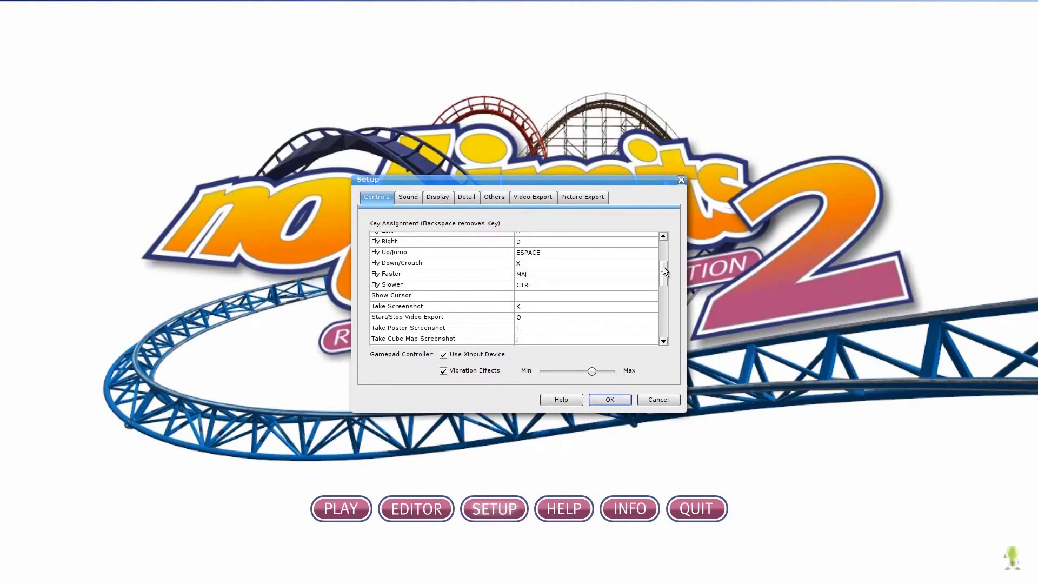
drag(662, 266, 667, 325)
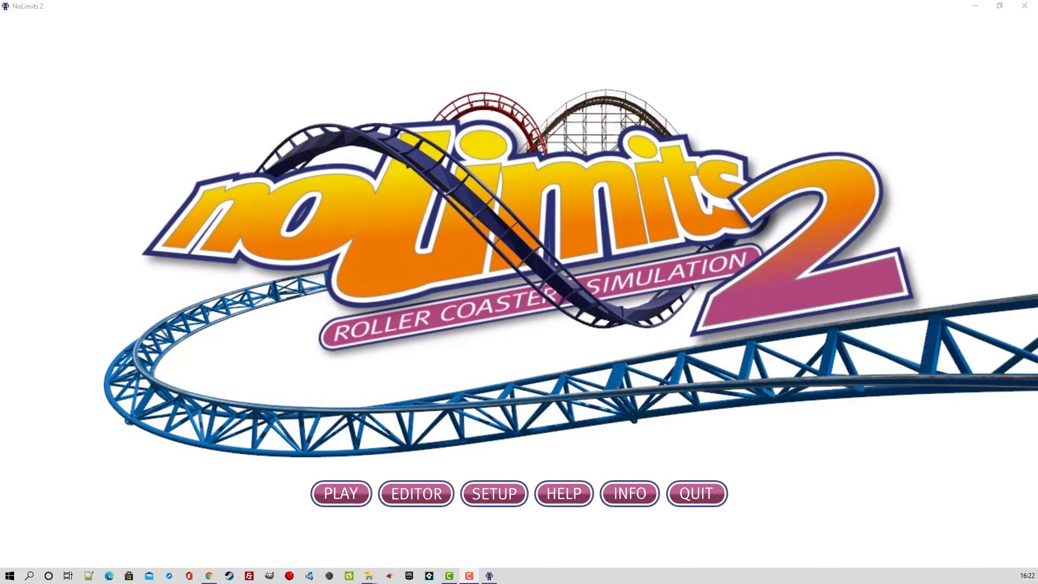
Enter the park editor and dismiss the Tip of the Day
click(413, 495)
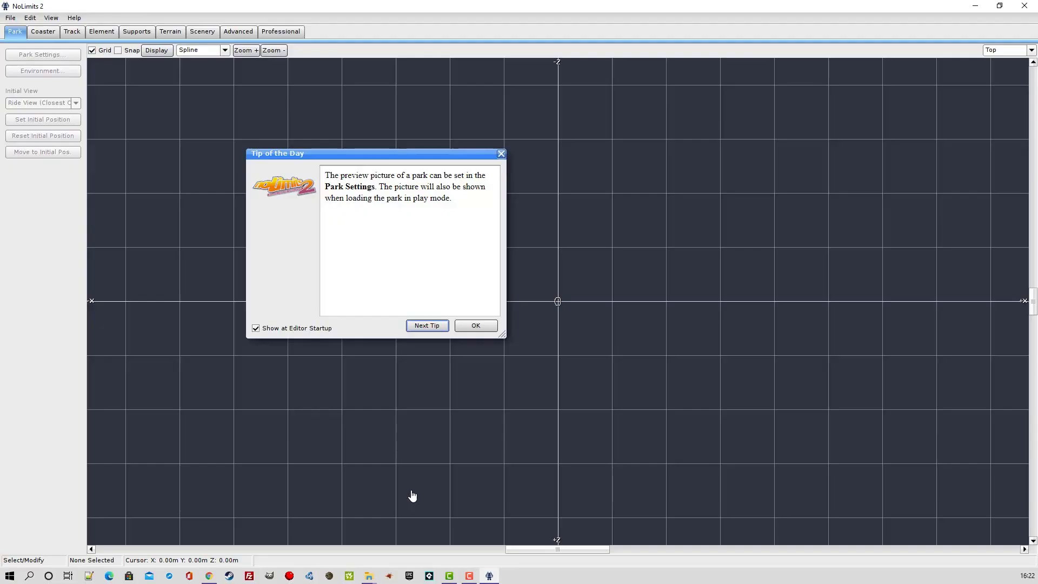
click(476, 326)
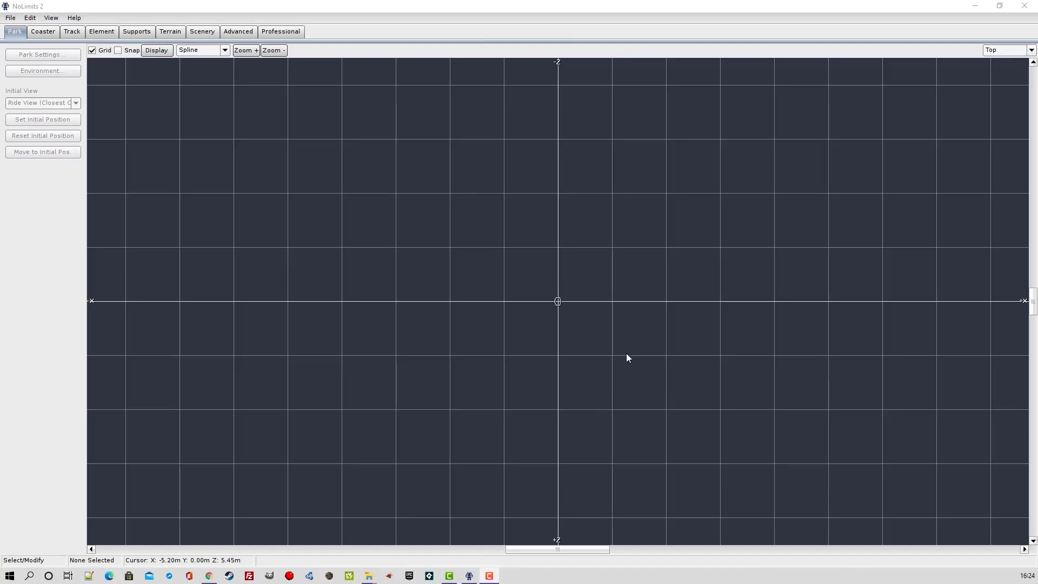
Pan and zoom out the empty Top view, and turn its grid off and back on
right_drag(642, 331, 539, 332)
scroll(539, 332, down, 5)
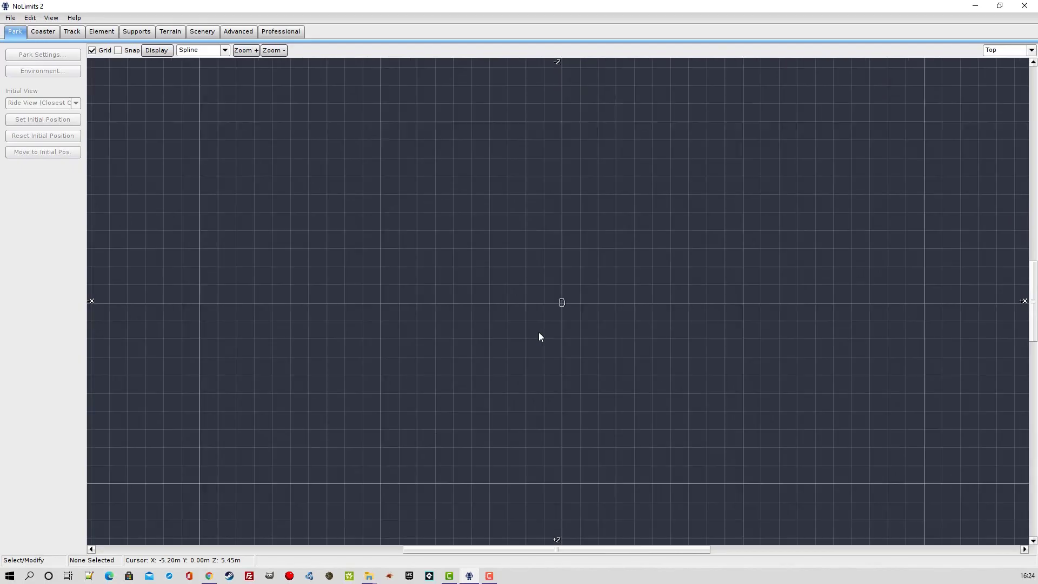
scroll(538, 332, down, 2)
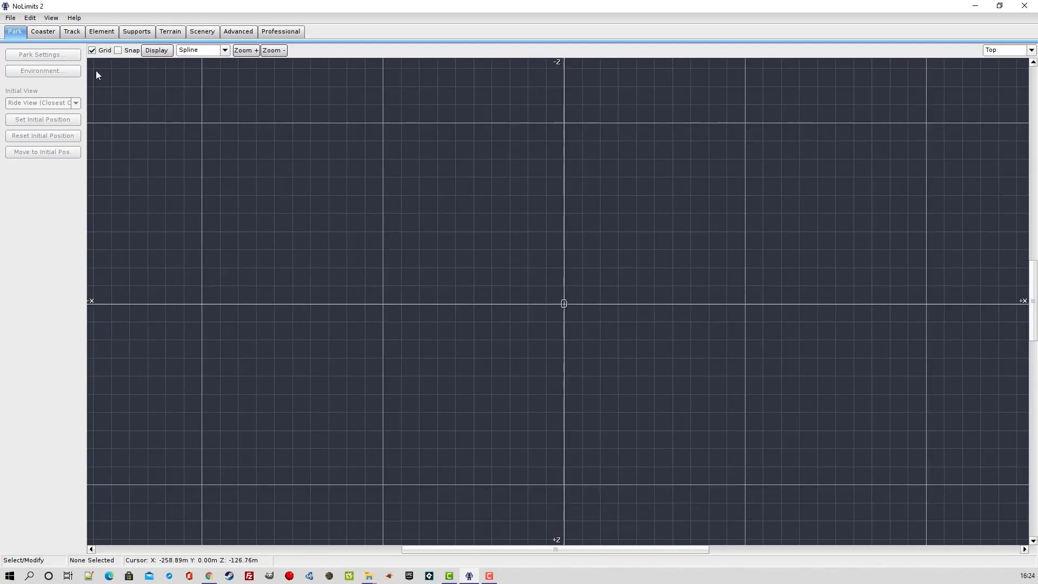
click(92, 50)
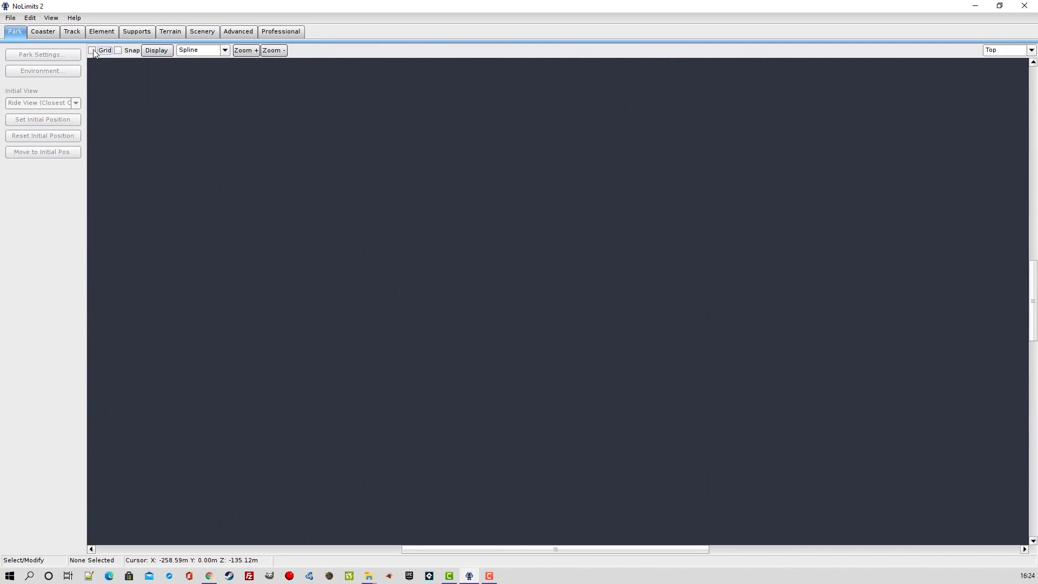
click(92, 50)
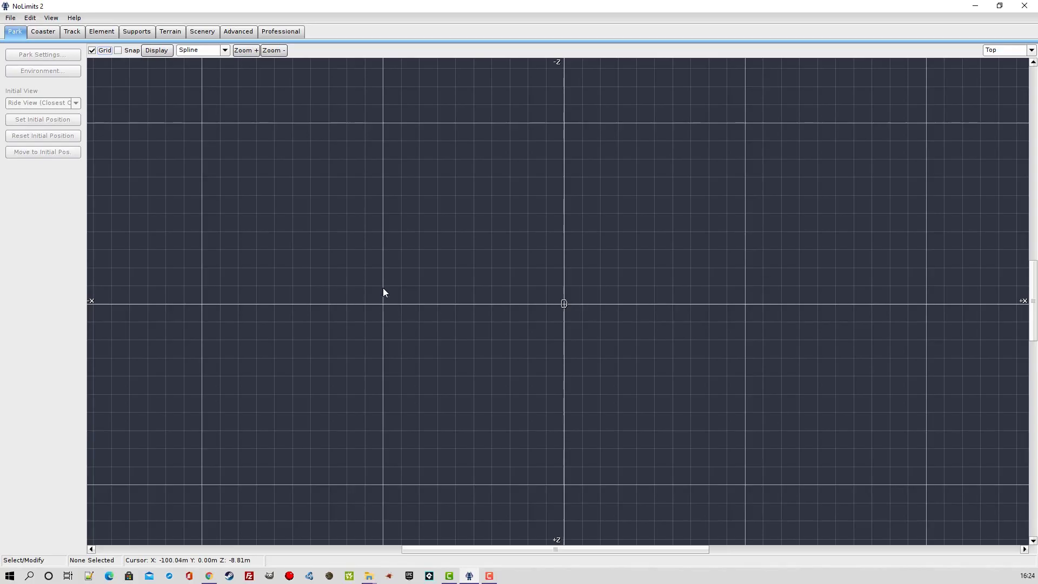
Preview the Right and Perspective view types and return the viewport to Top
click(1031, 50)
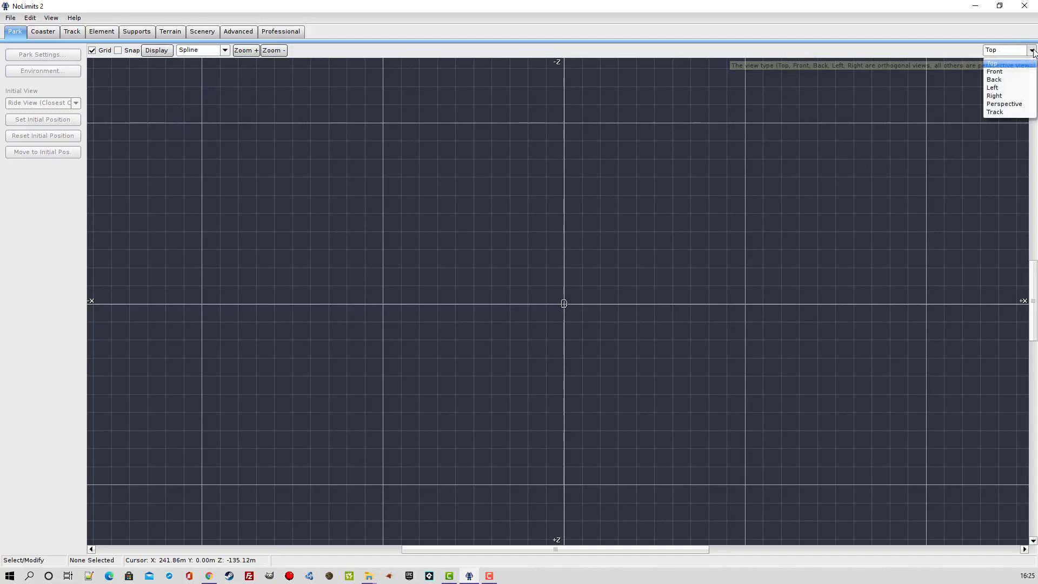
click(990, 96)
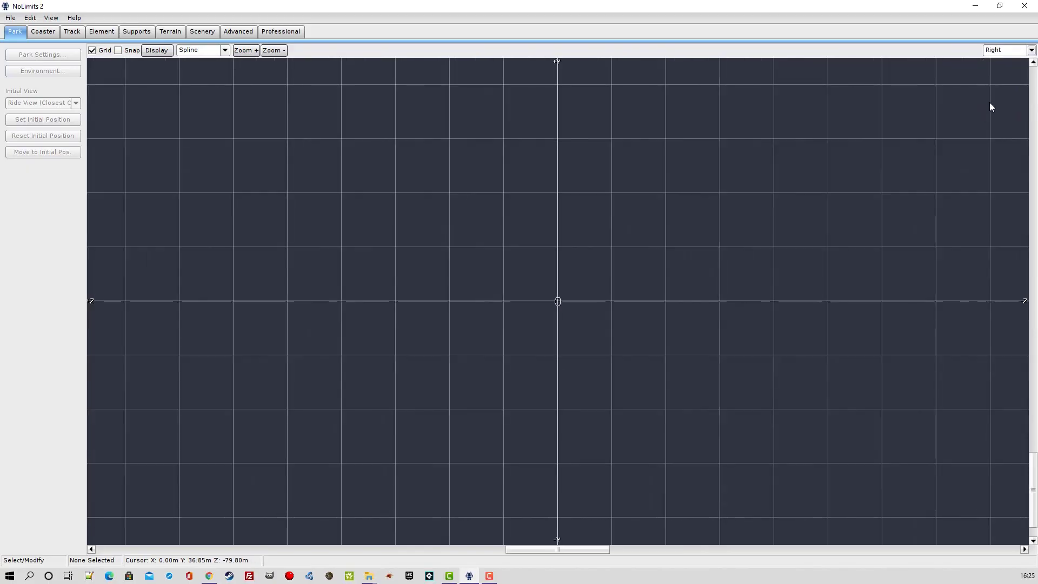
click(1031, 51)
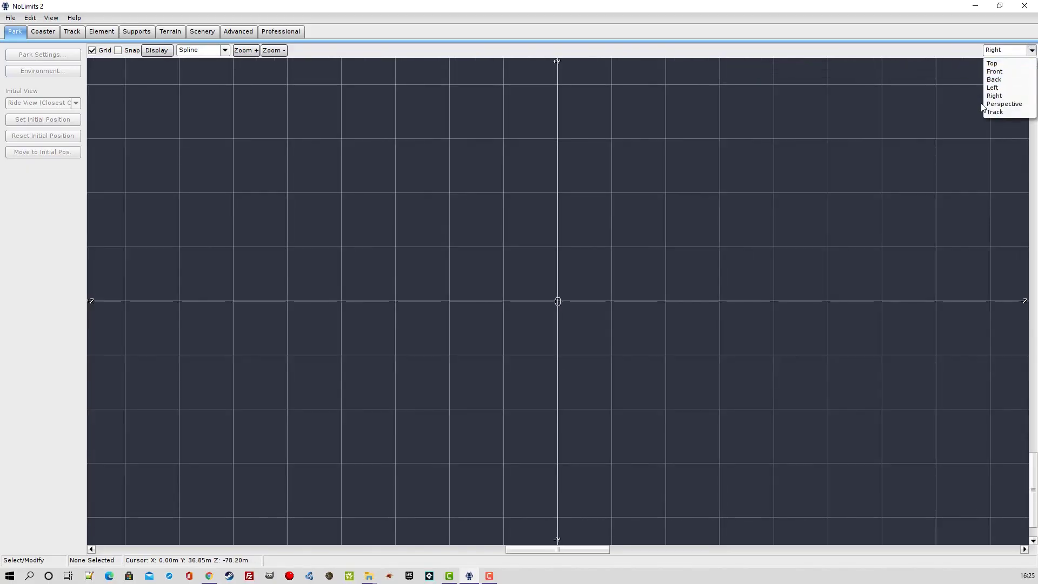
click(1003, 104)
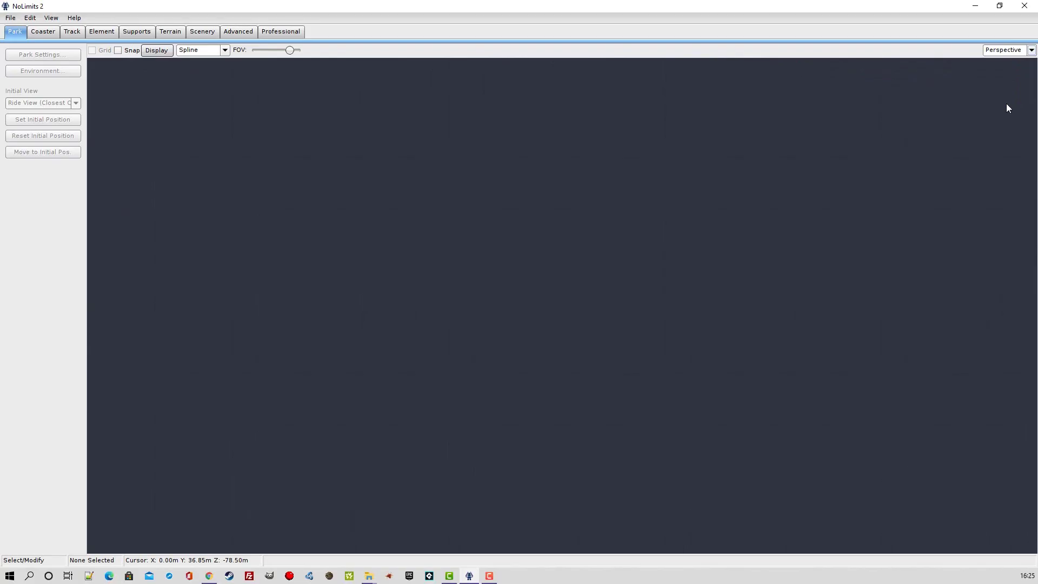
click(1032, 50)
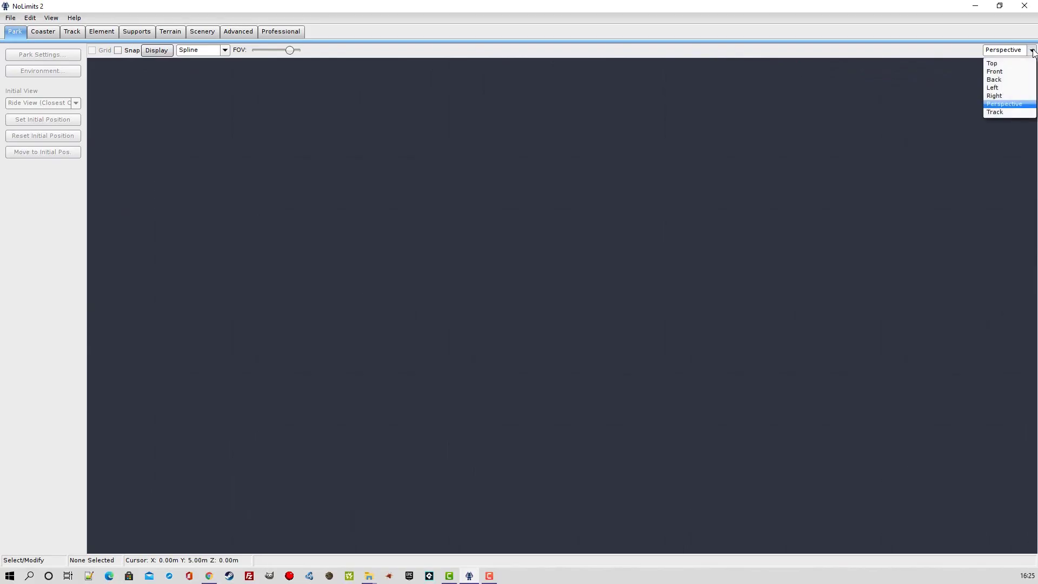
click(991, 64)
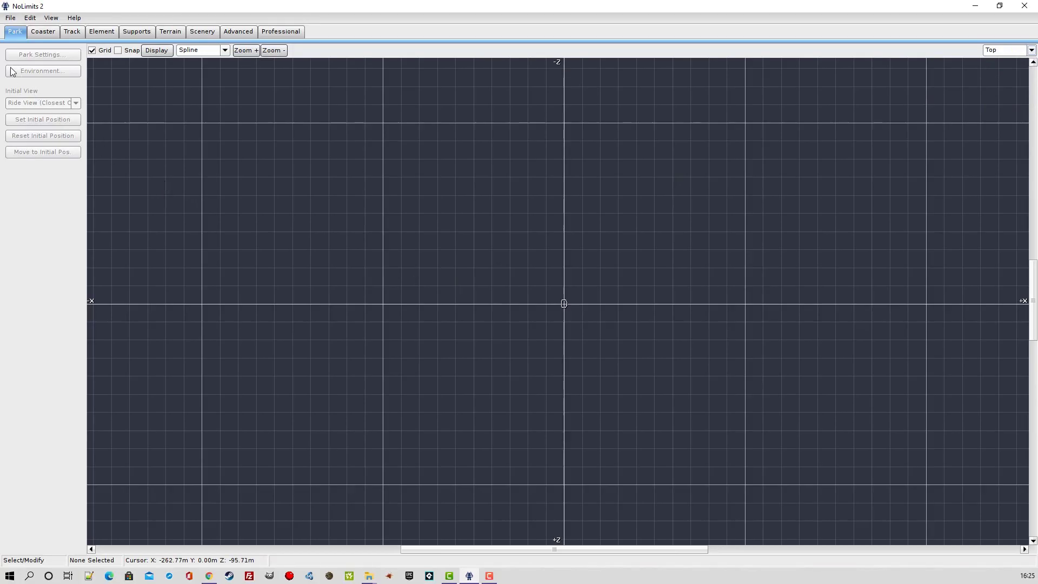
Create a new park named newpark inside the D:\Nolimit2_Park folder
click(11, 18)
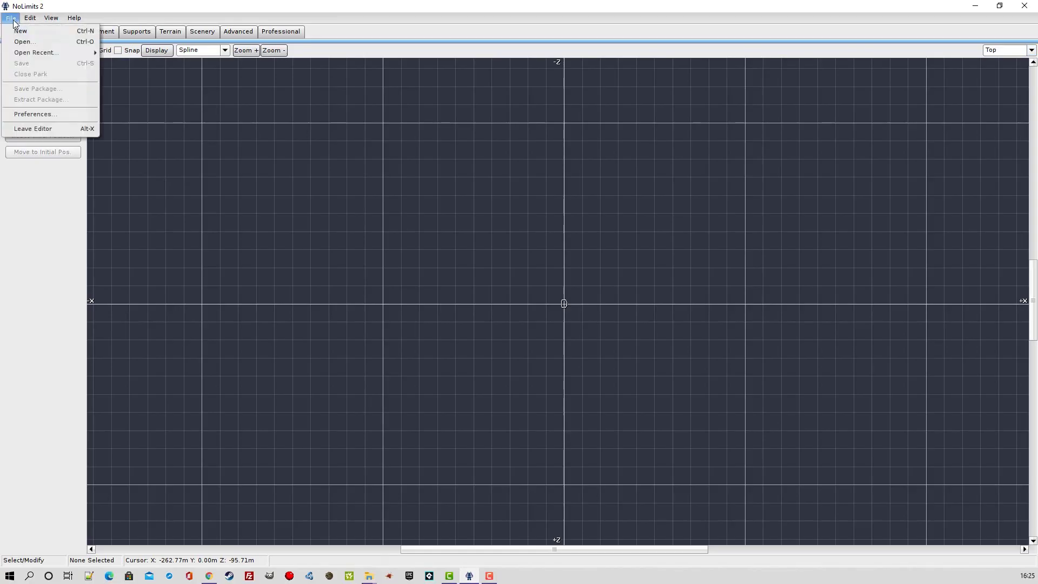
click(33, 33)
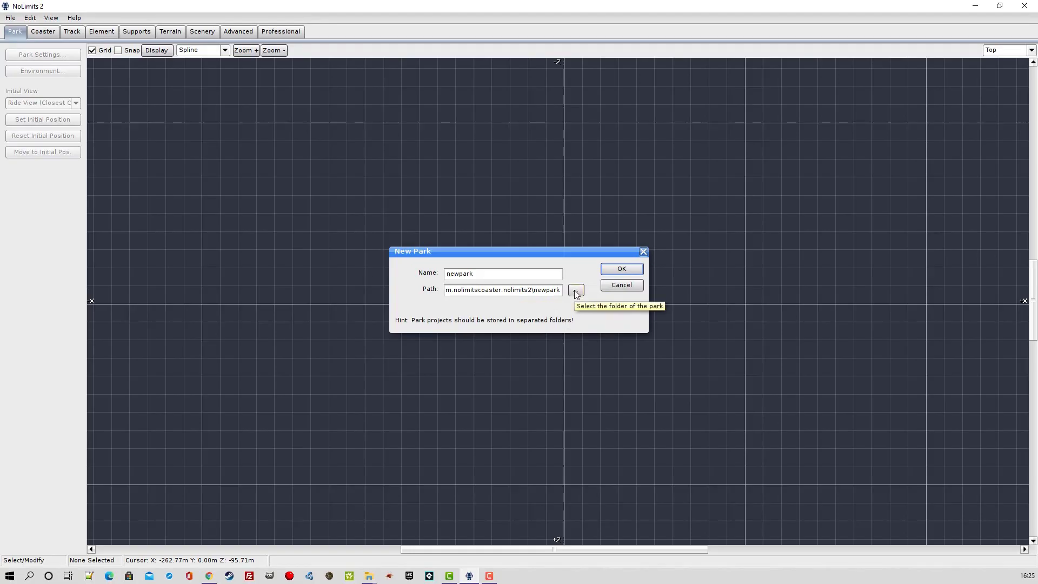
click(576, 292)
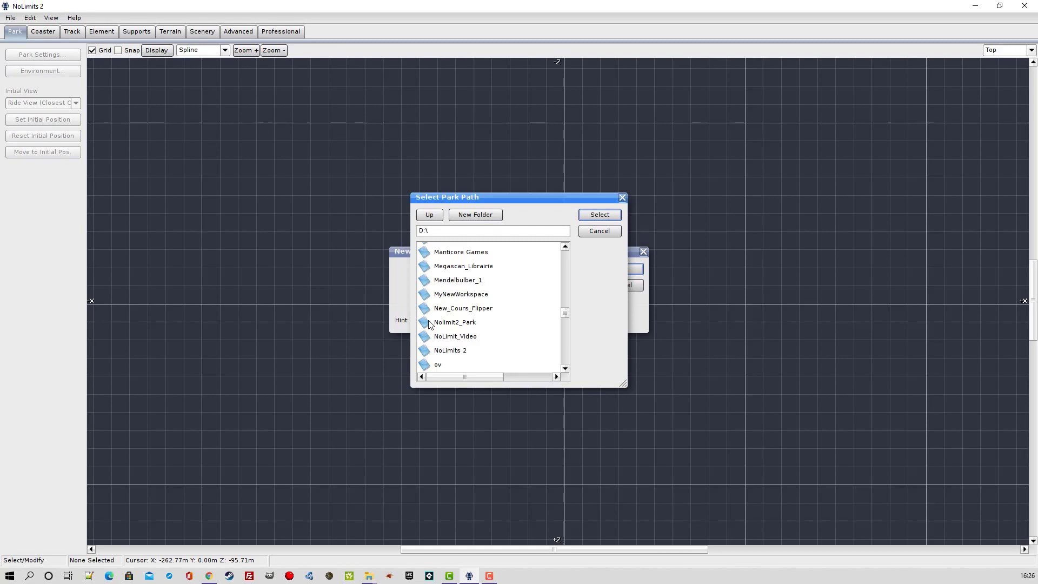
click(430, 324)
key(Return)
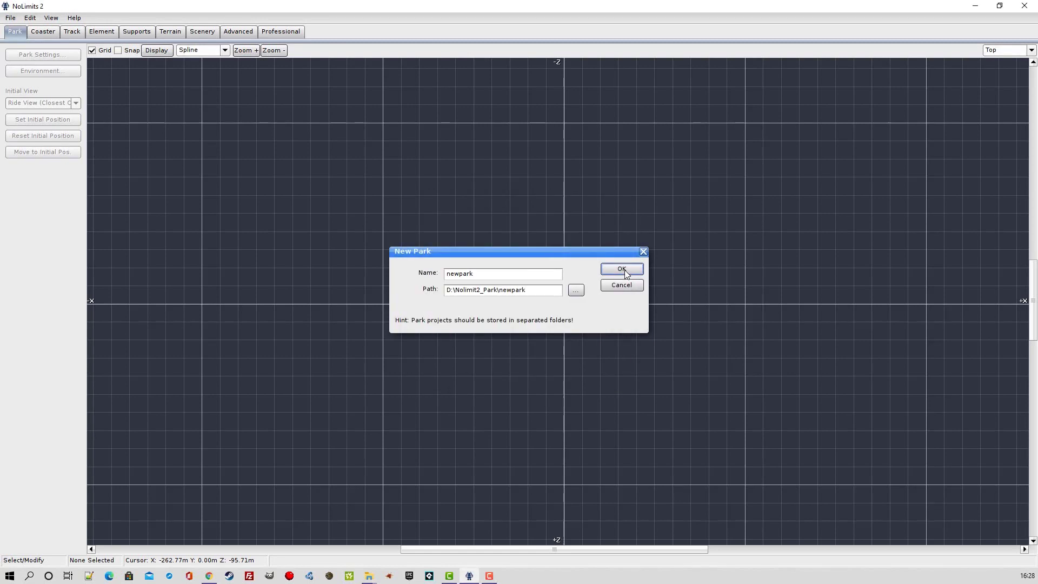
click(622, 274)
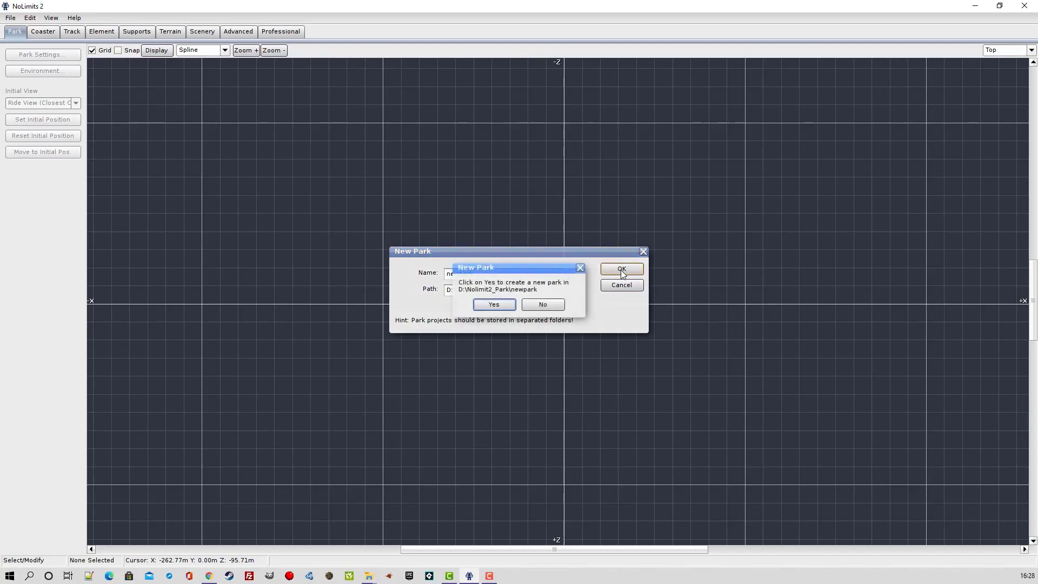
click(491, 308)
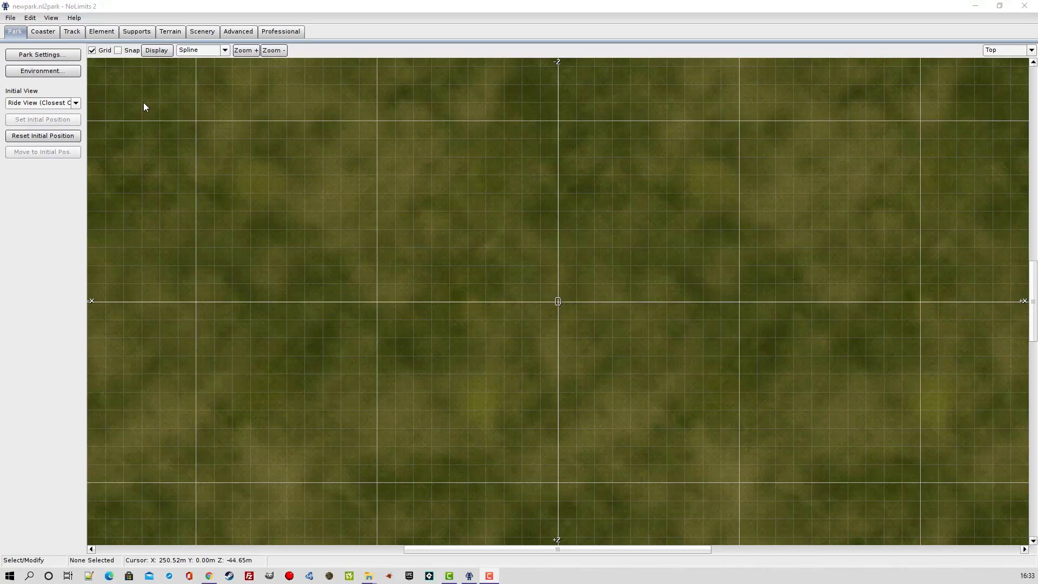
Set the editor's view layout to Double view L/R and shift the divider to slightly widen the Front view
click(11, 19)
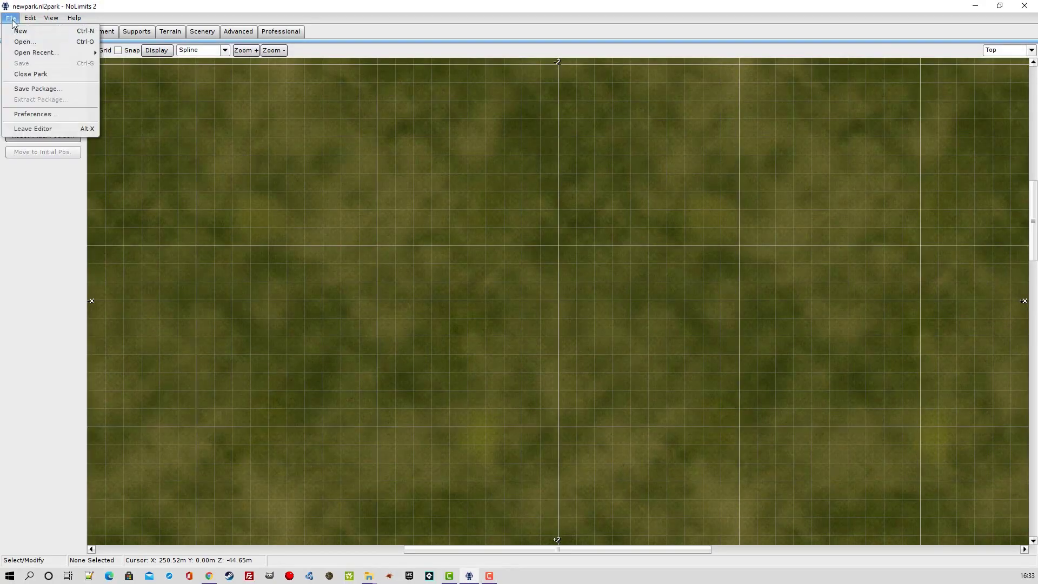
click(33, 113)
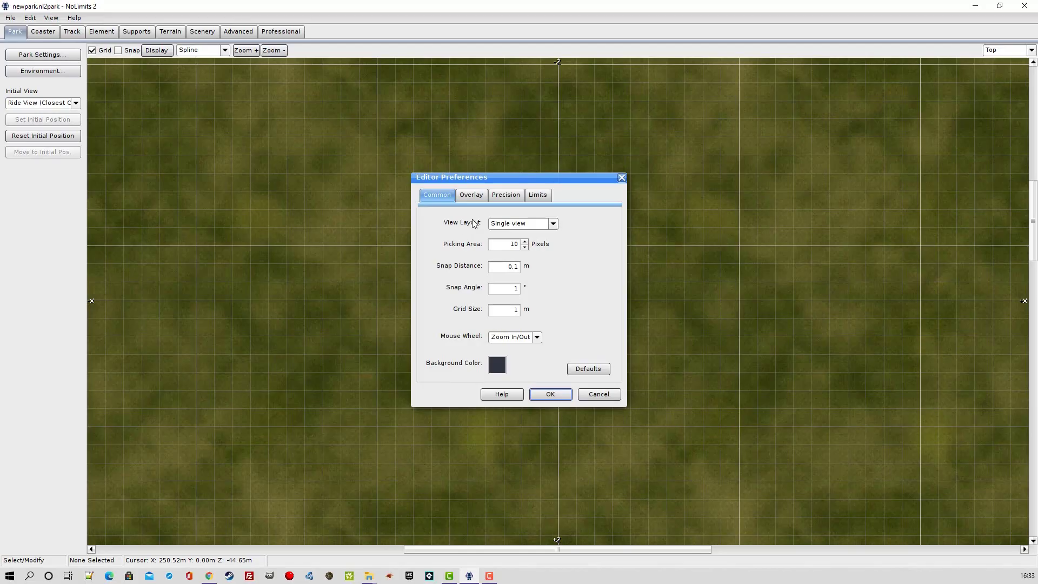
click(557, 224)
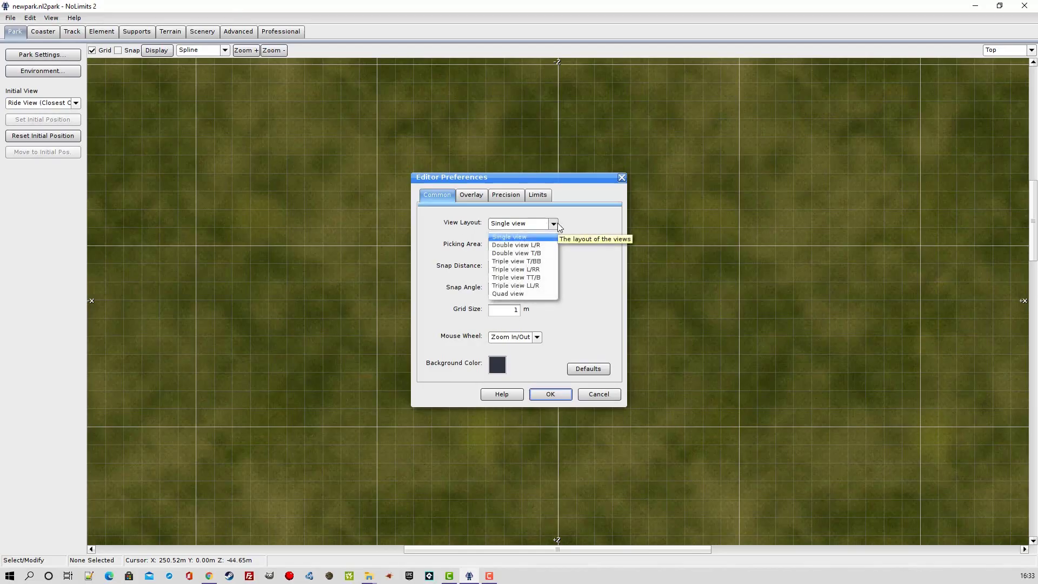
click(516, 245)
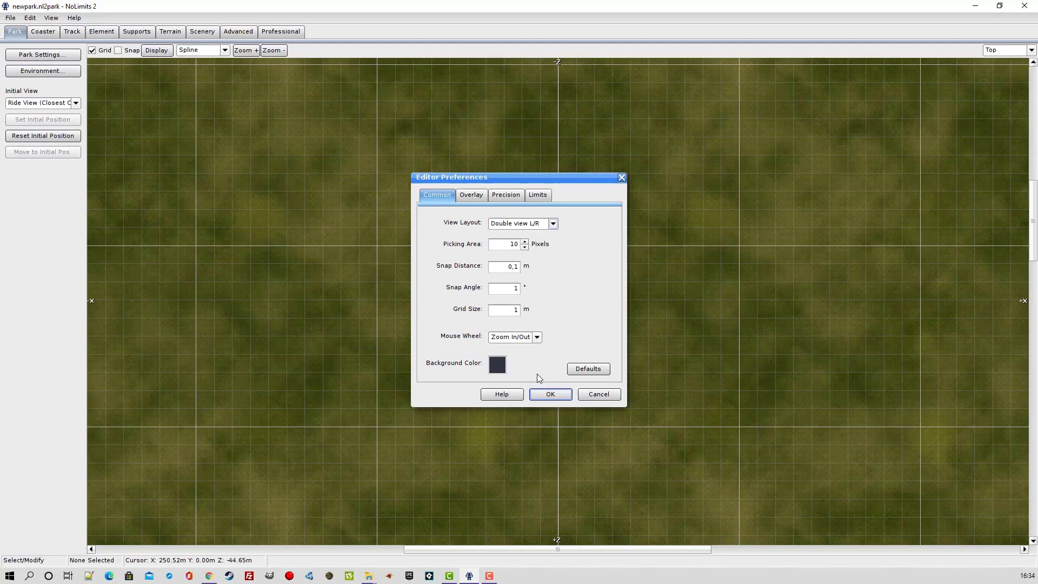
click(547, 393)
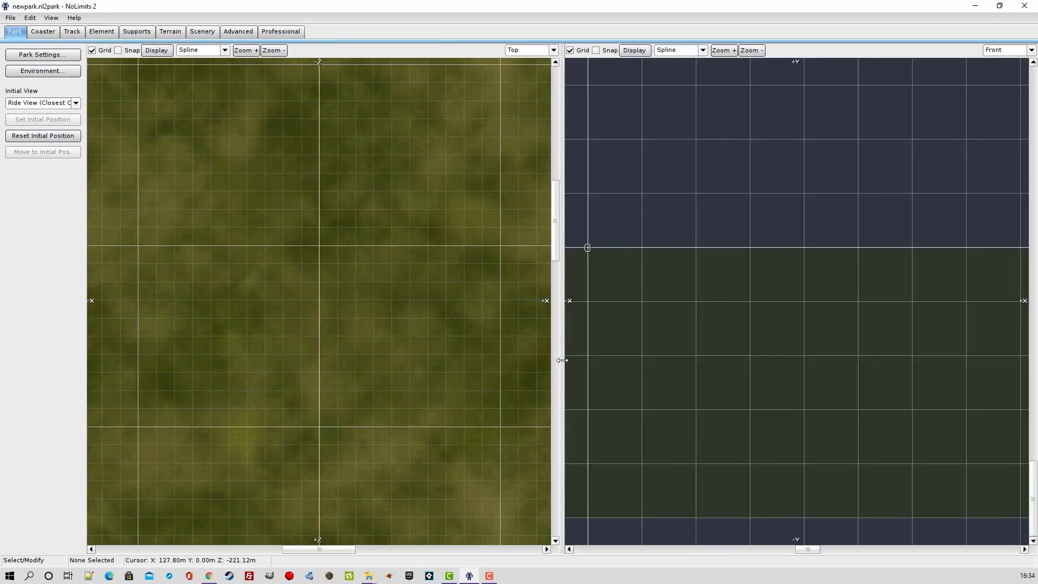
mouse_move(563, 357)
mouse_down()
mouse_move(679, 361)
mouse_move(546, 363)
mouse_up()
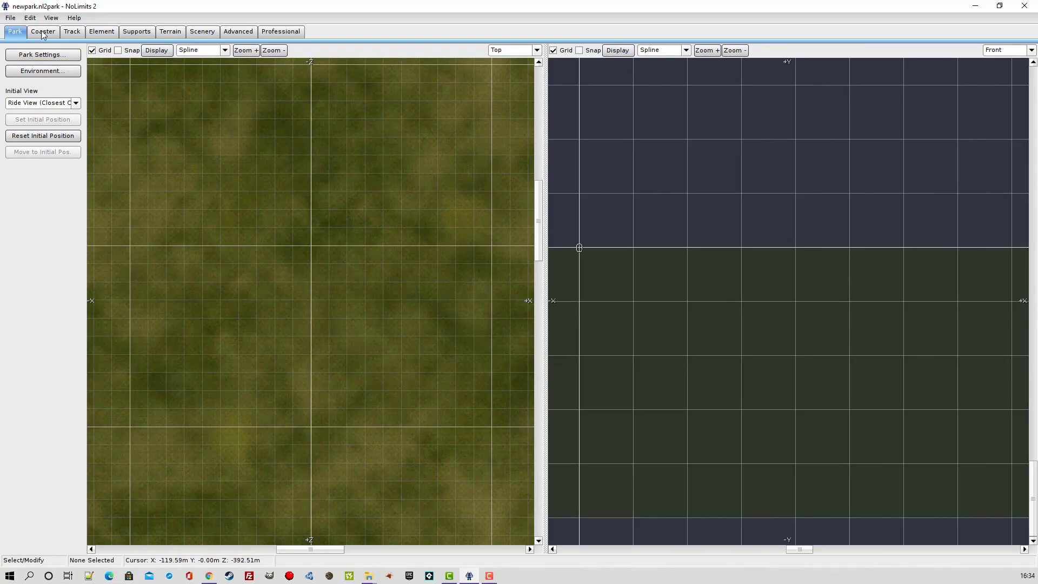
Set the editor's view layout to a single view in the editor preferences
click(11, 18)
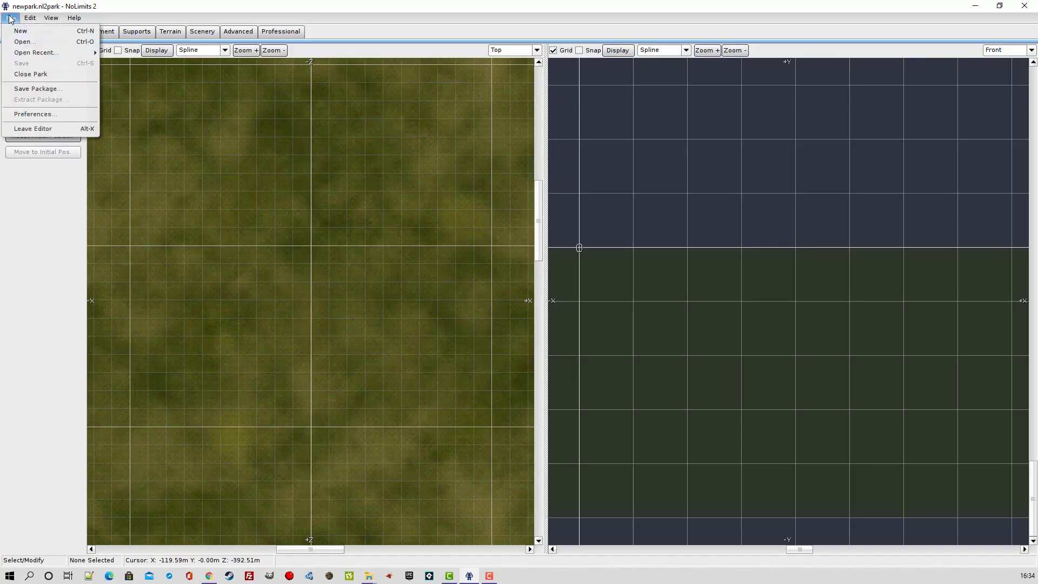
click(30, 114)
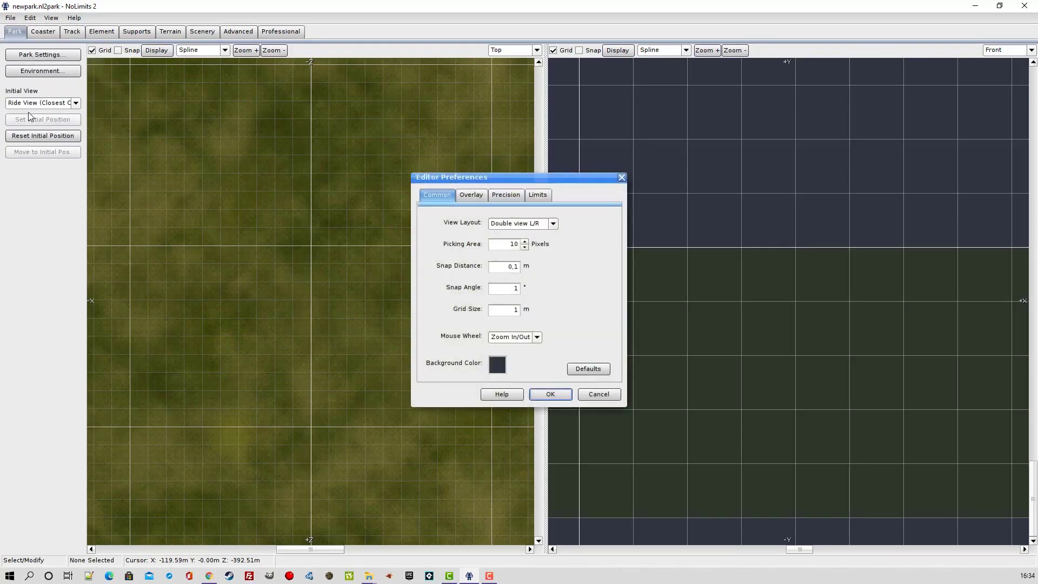
click(554, 224)
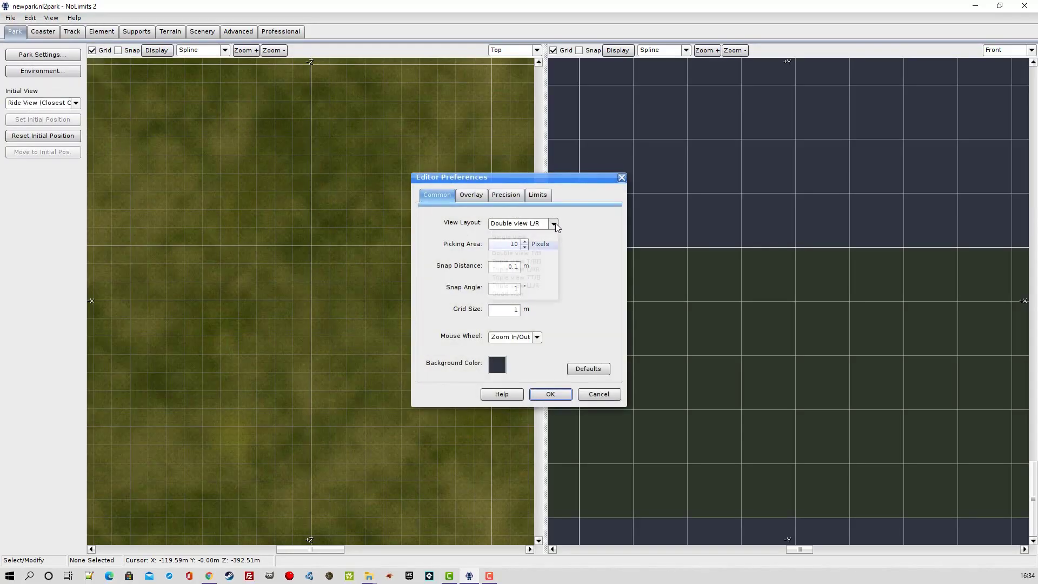
click(530, 237)
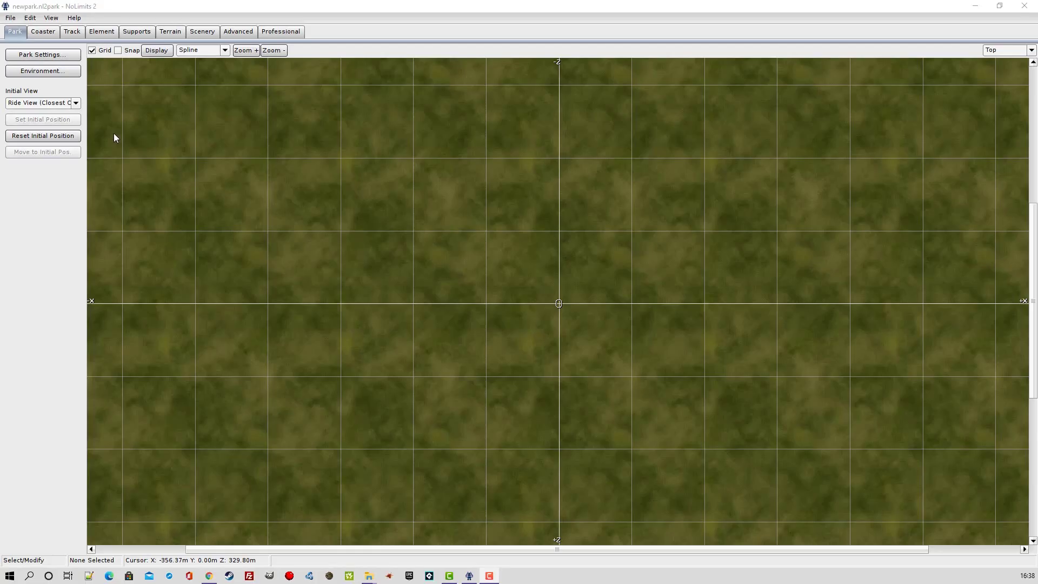
Create a new coaster named MyCoaster in the park
click(43, 31)
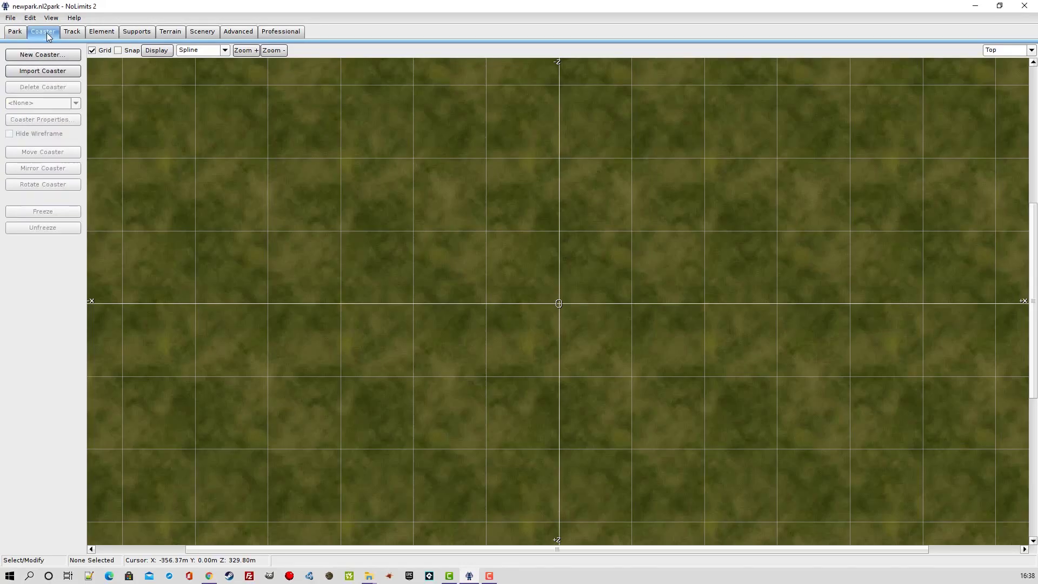
click(33, 56)
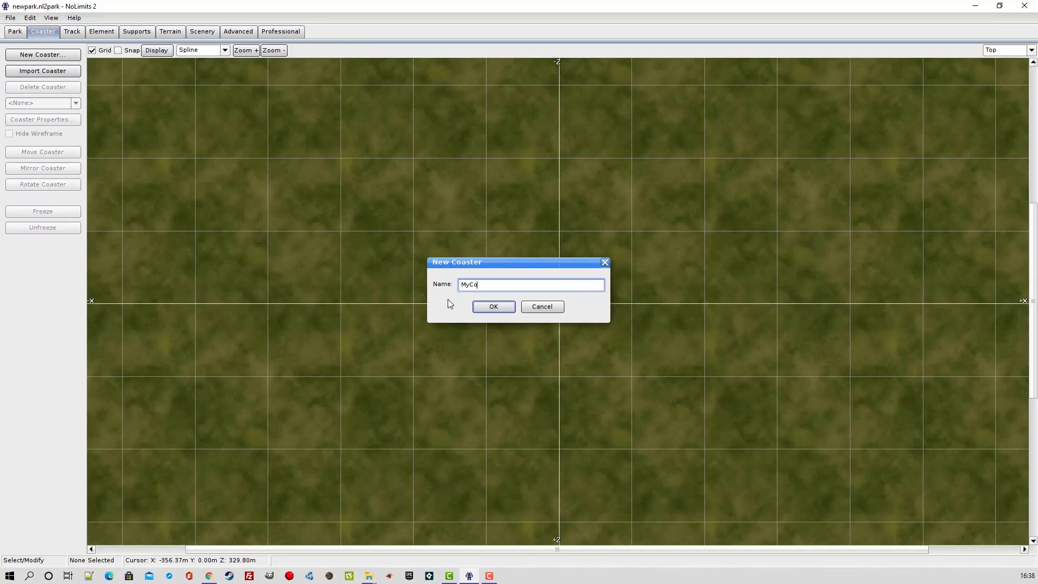
text(MyCoaster)
click(491, 307)
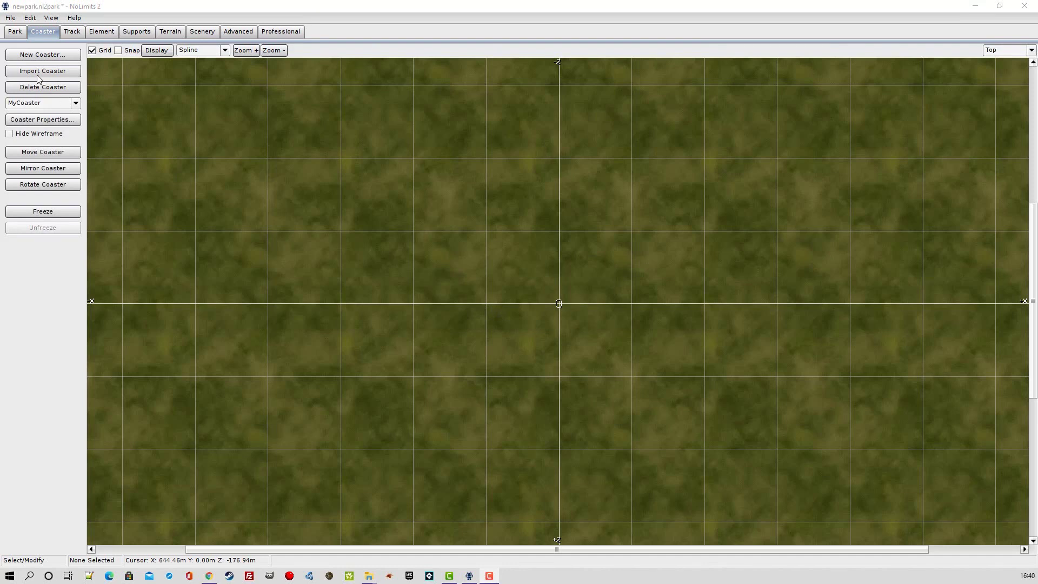
Save the park and leave the editor
click(11, 18)
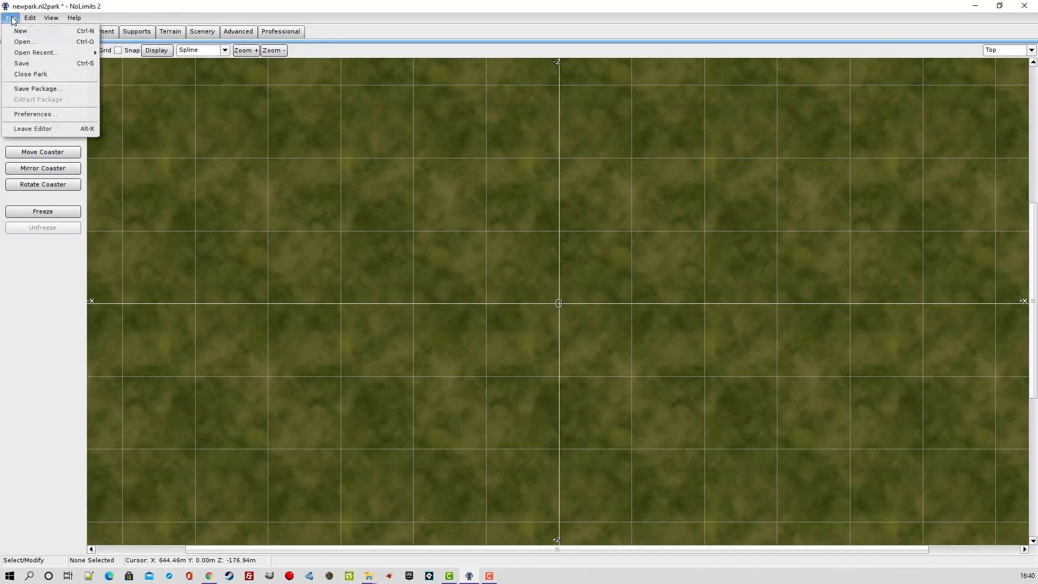
click(22, 64)
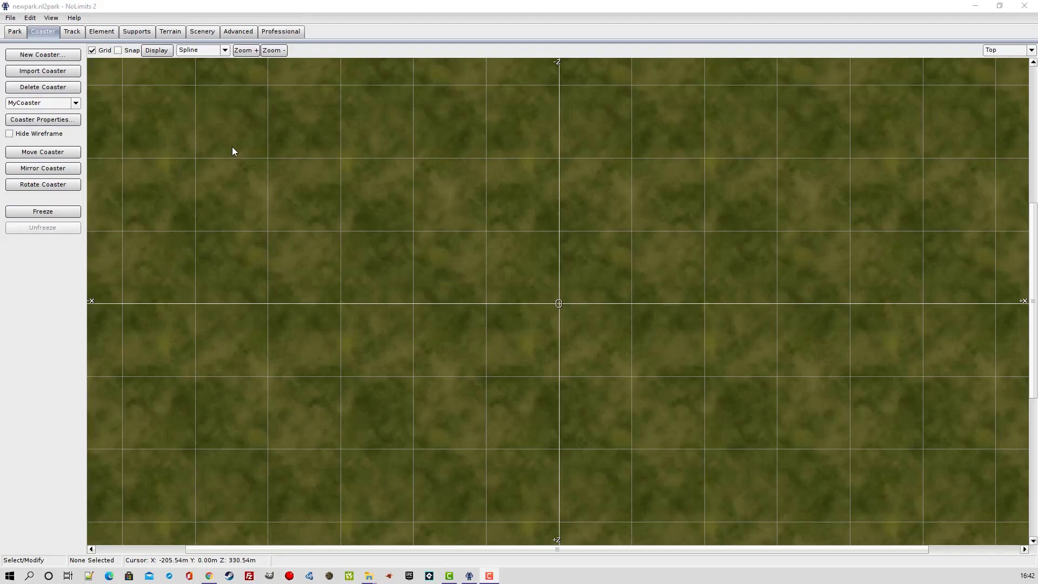
click(10, 18)
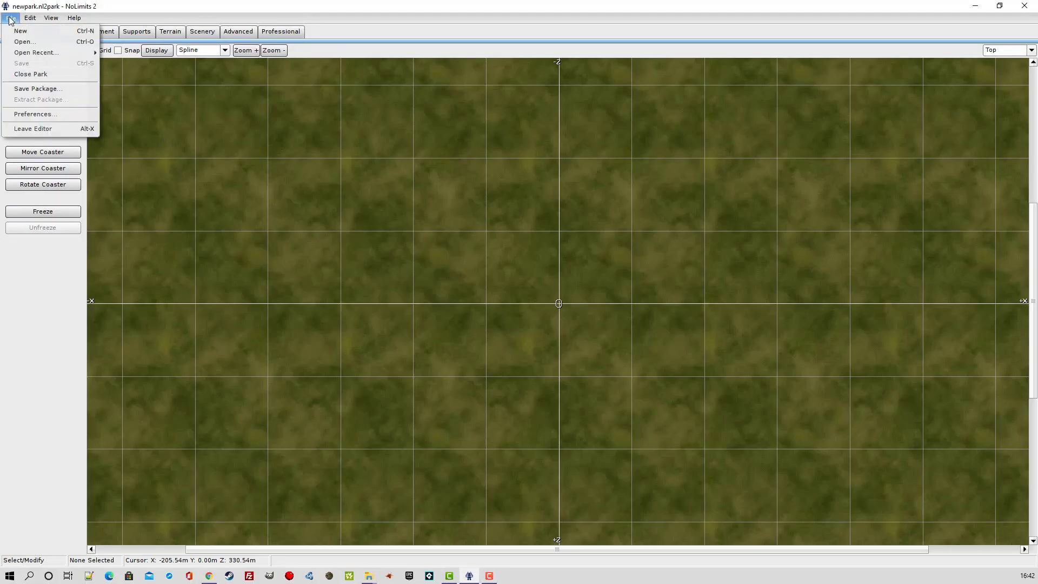
click(27, 128)
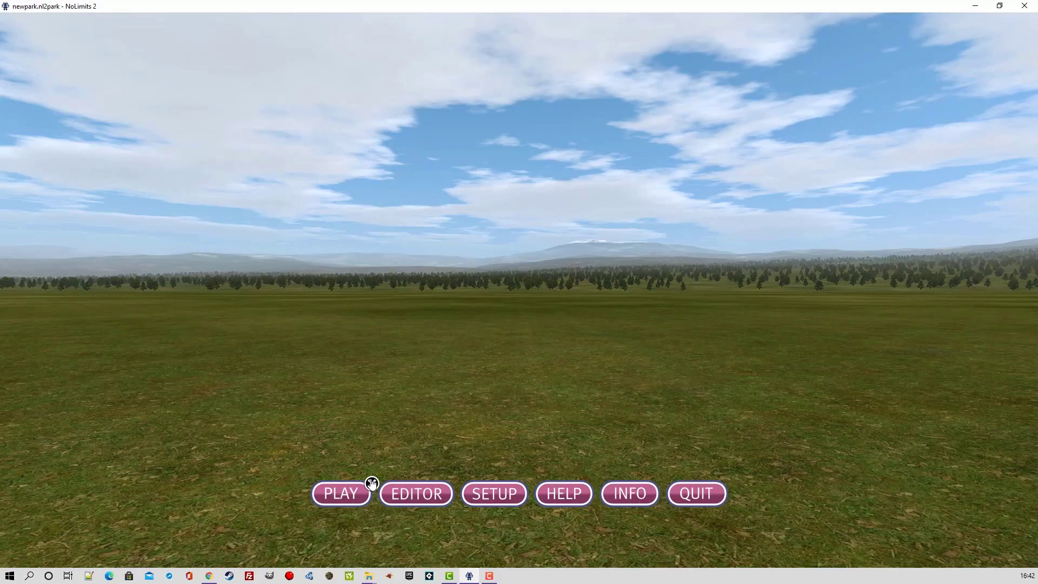
Reopen newpark from the recently used parks
click(372, 483)
click(348, 494)
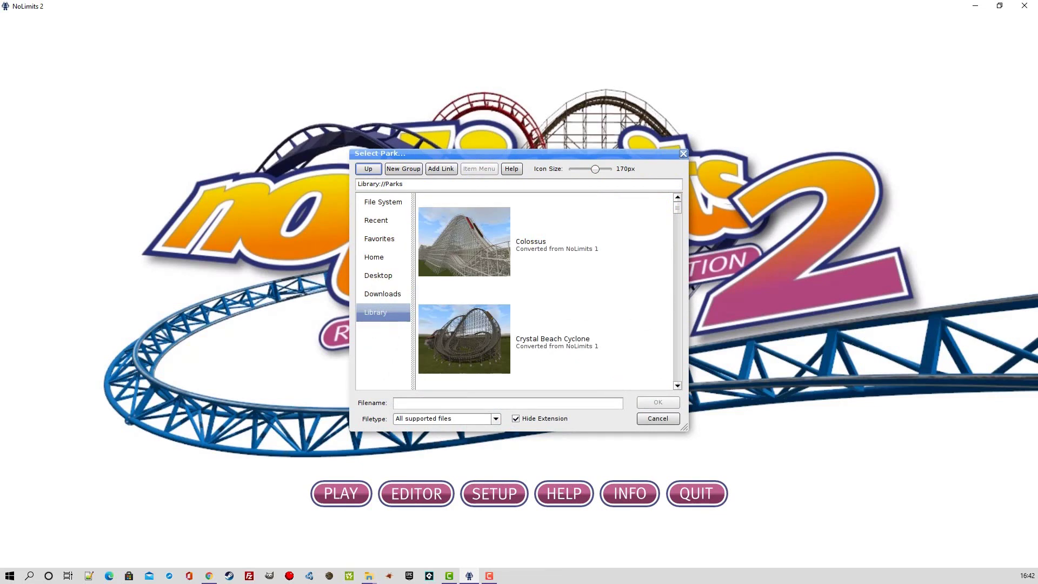
click(376, 220)
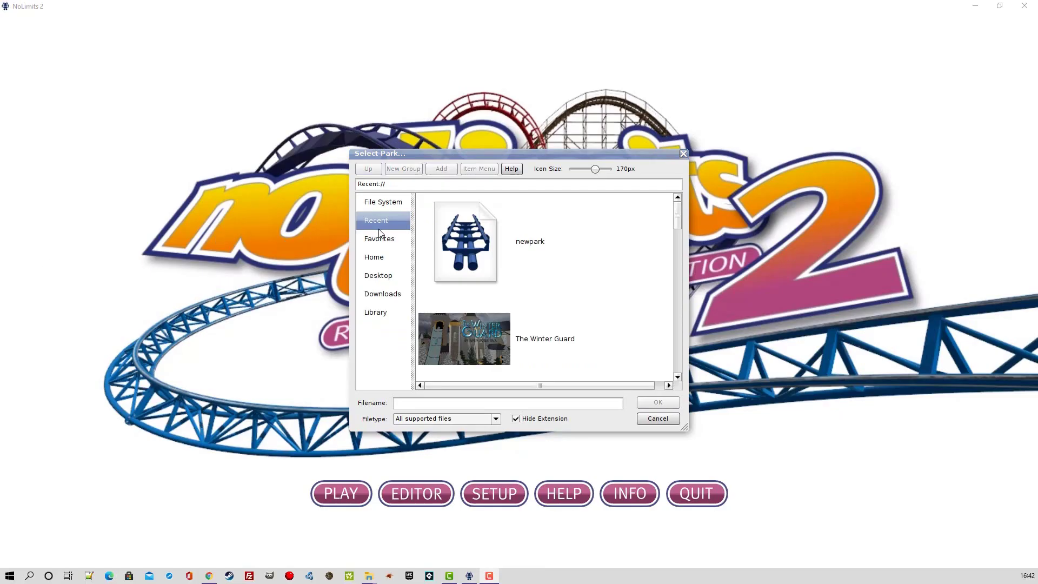
click(464, 249)
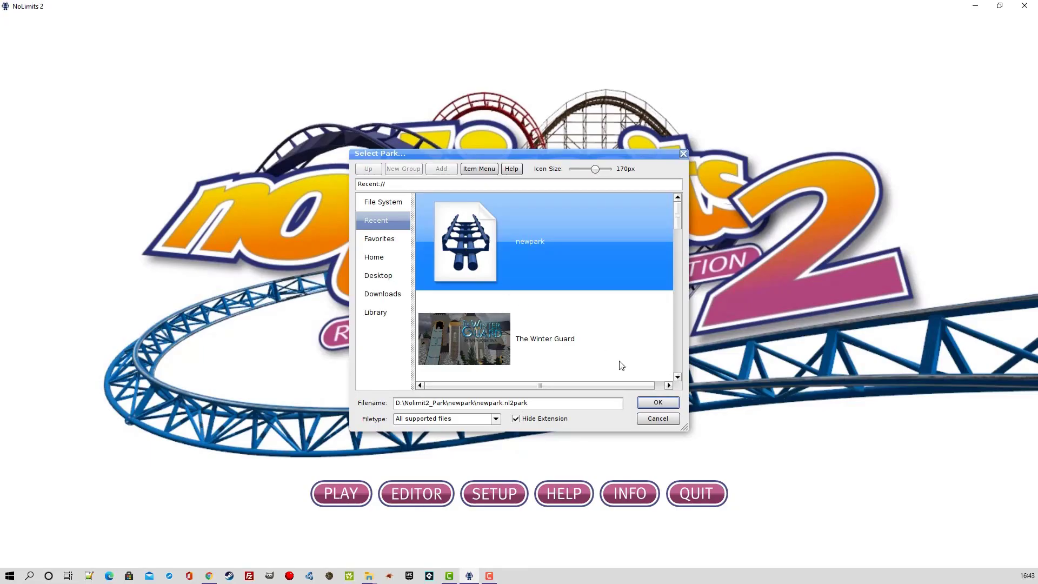
click(656, 403)
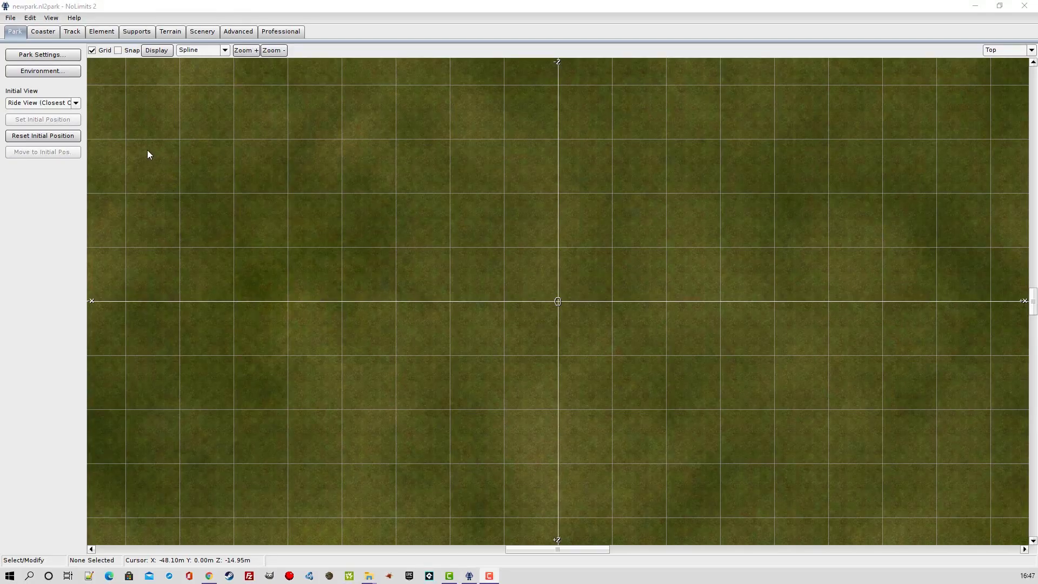
Start a new track piece on the X axis west of the origin and add a second vertex at about X -10, Z -20 m
click(72, 33)
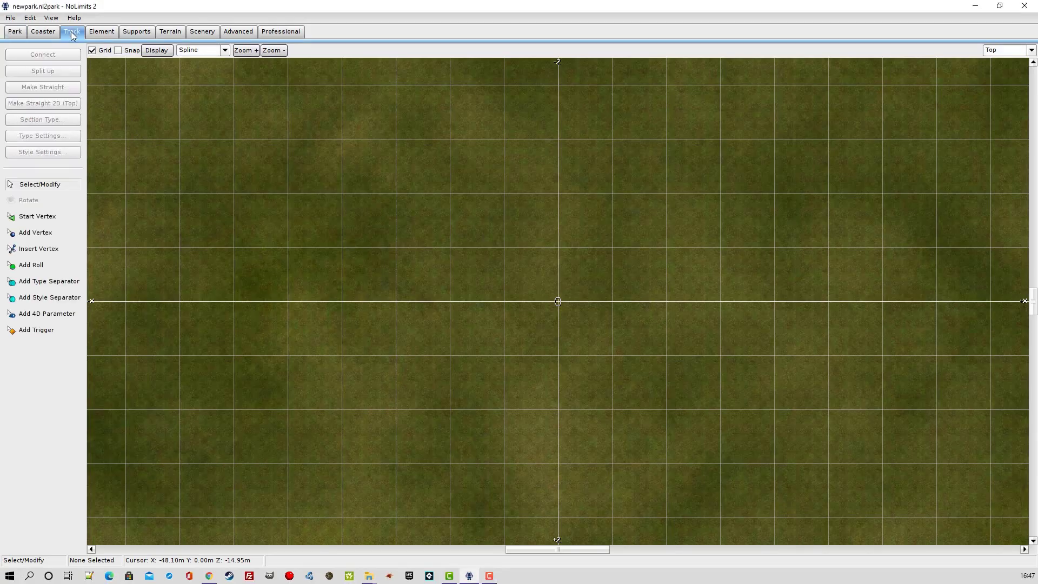
click(38, 219)
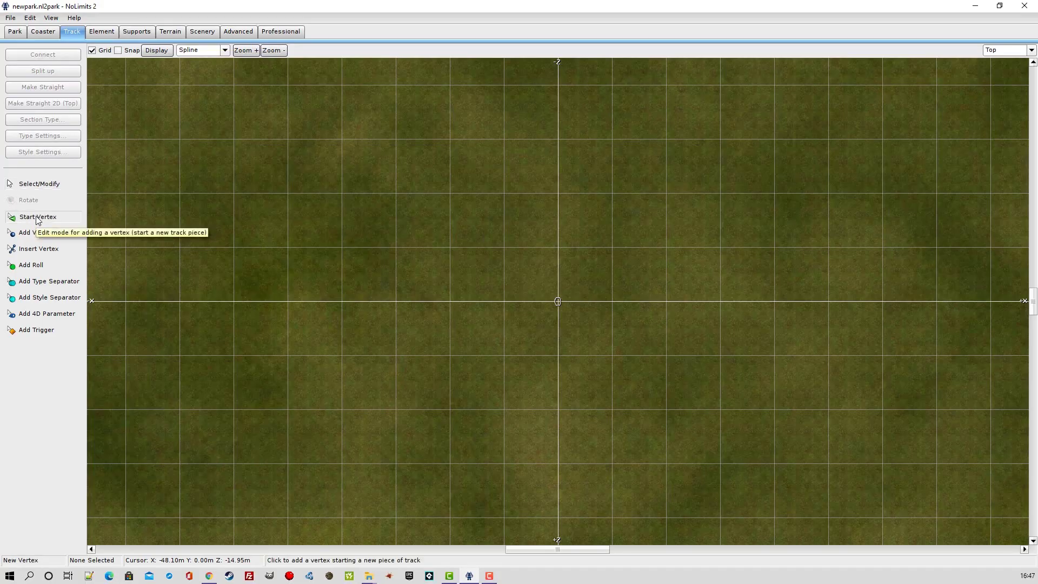
click(341, 302)
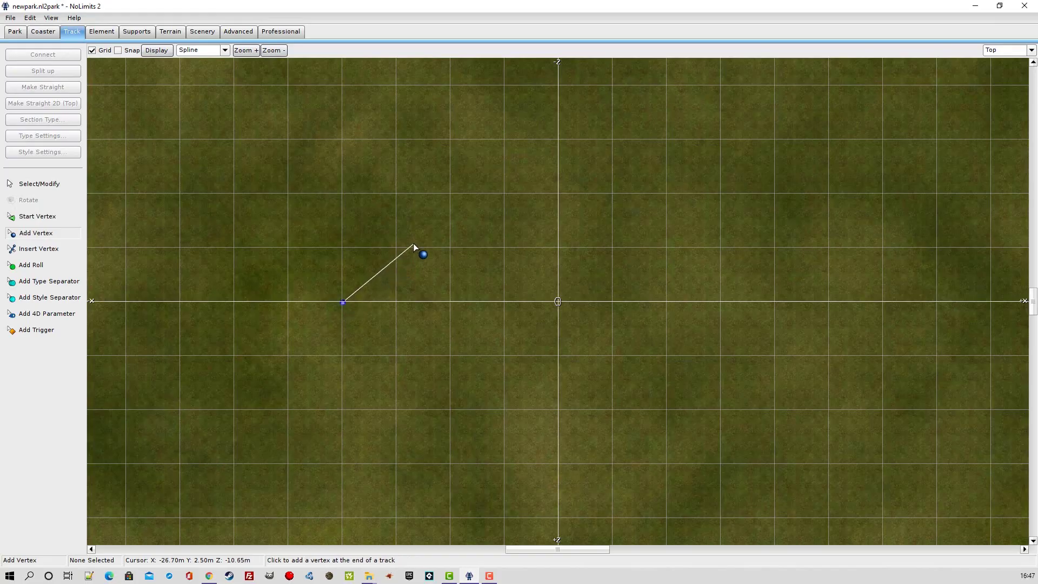
click(504, 193)
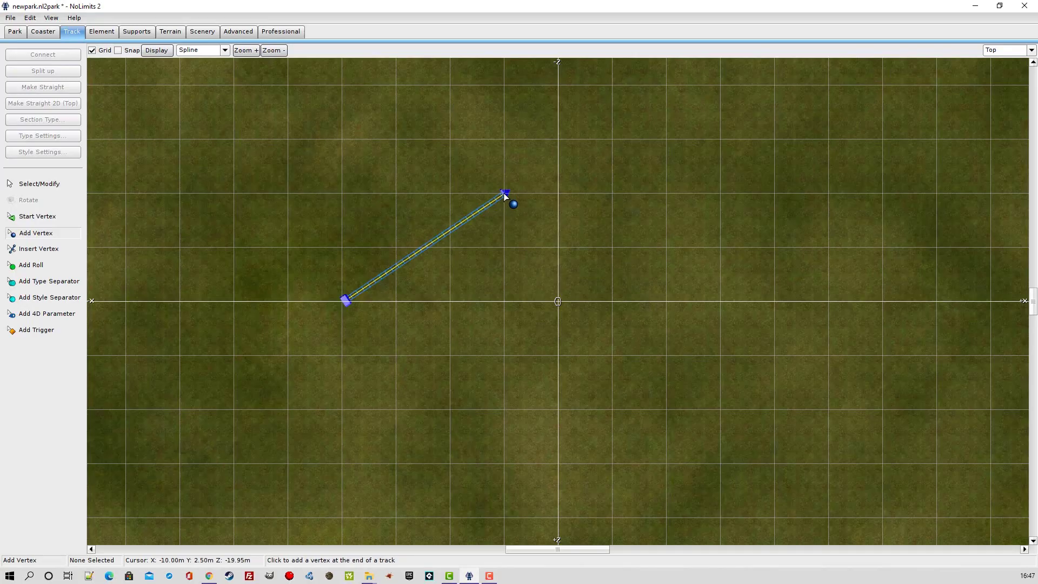
Enable snapping in the Top view, add two more vertices that arc the track back to the X axis, and return to Select/Modify mode
click(121, 52)
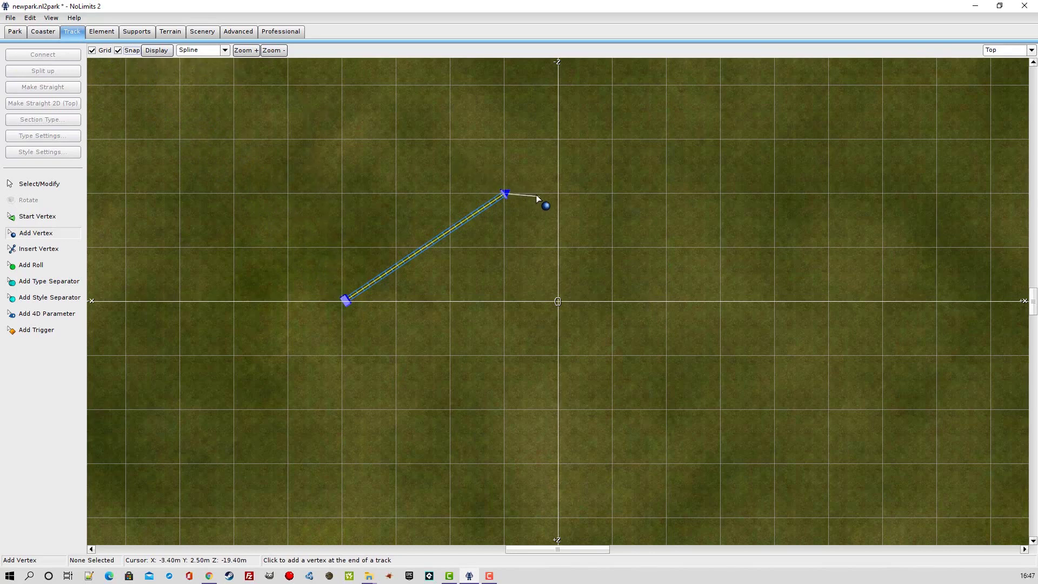
click(669, 193)
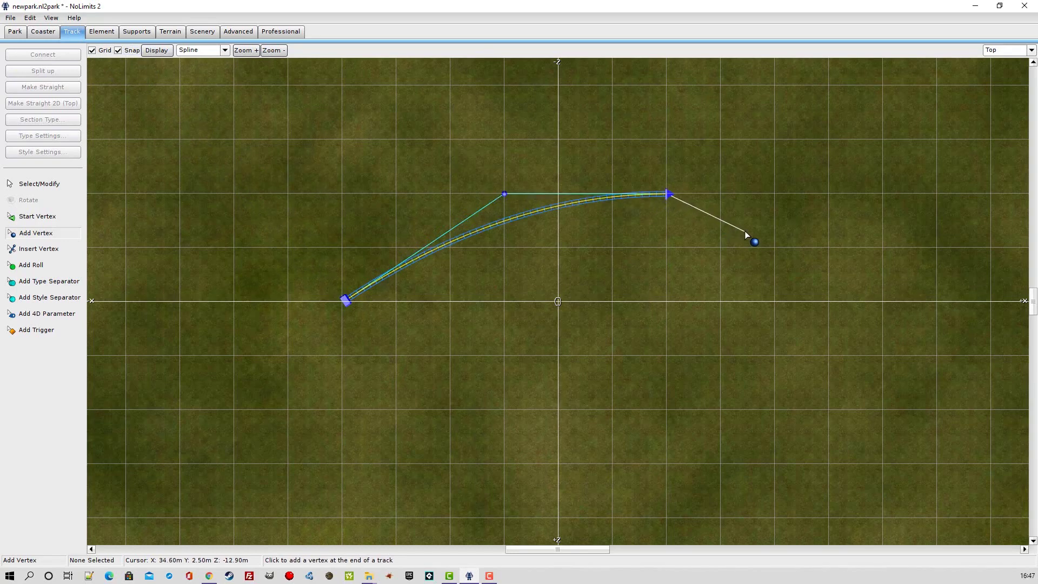
click(829, 302)
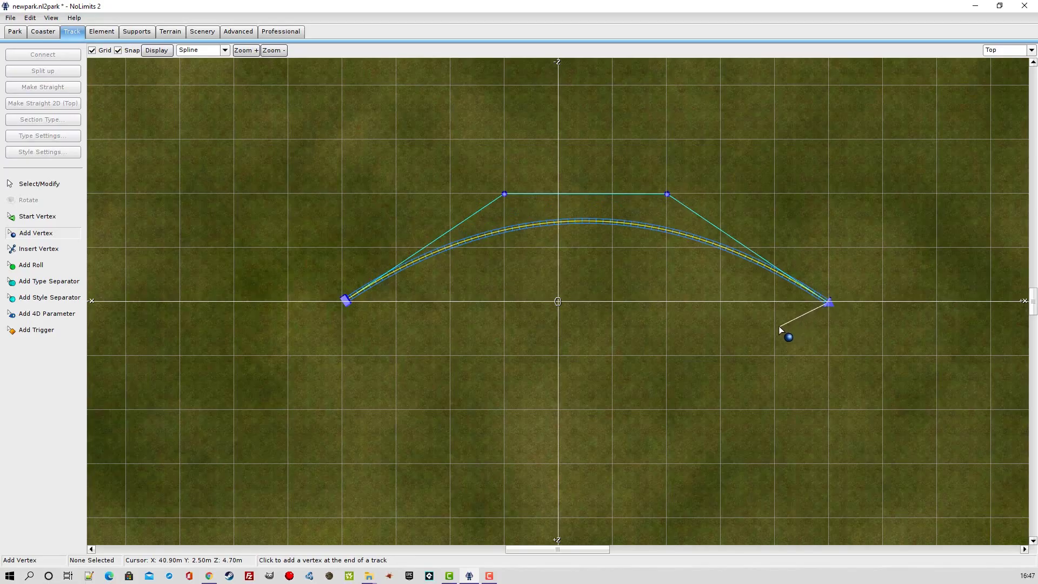
right_click(757, 369)
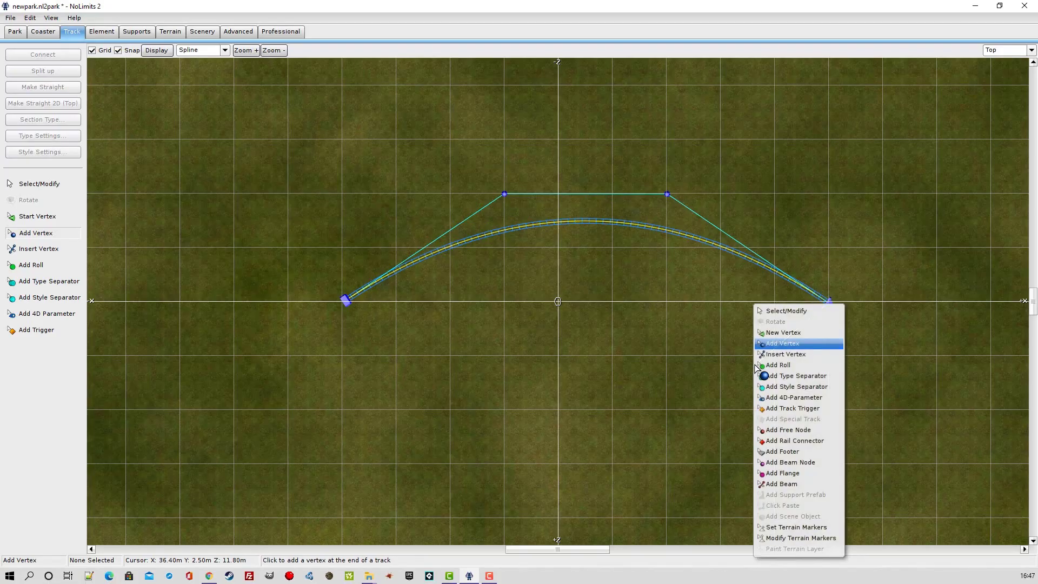
click(790, 310)
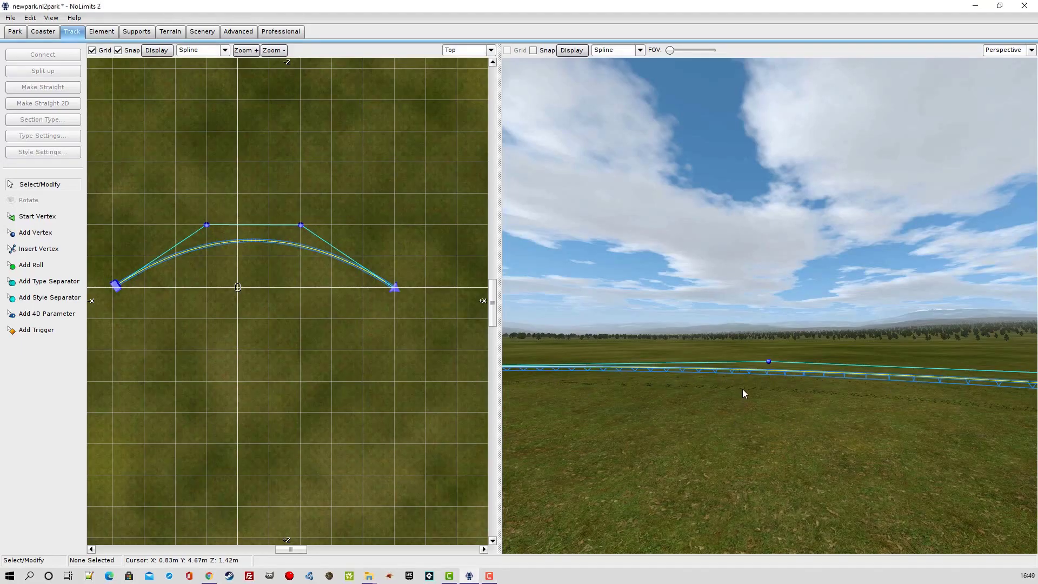
Move the track's second vertex across the X axis to the +Z side, bending the track into an S-curve
right_drag(742, 389, 742, 400)
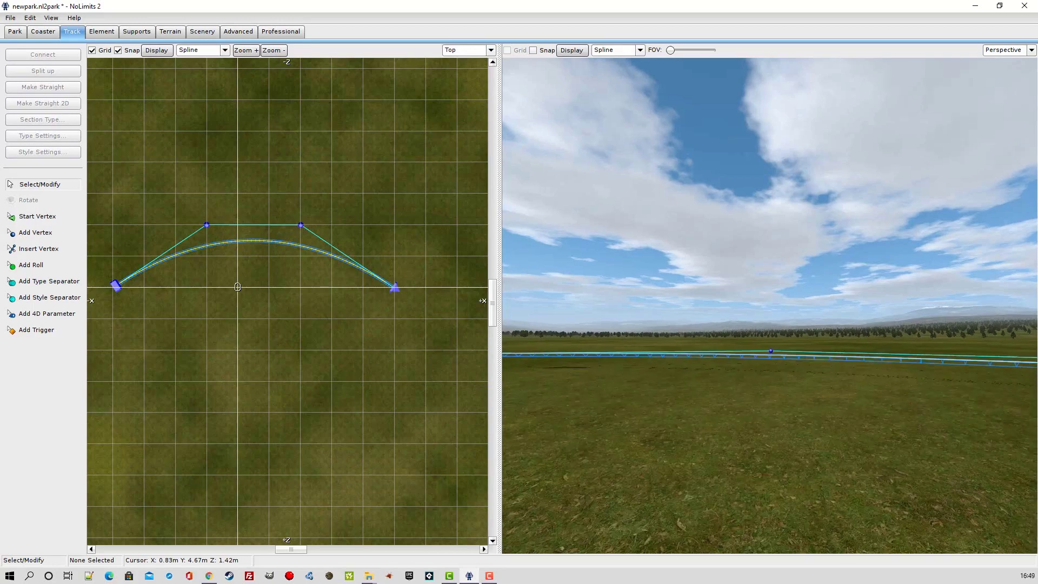
key(s)
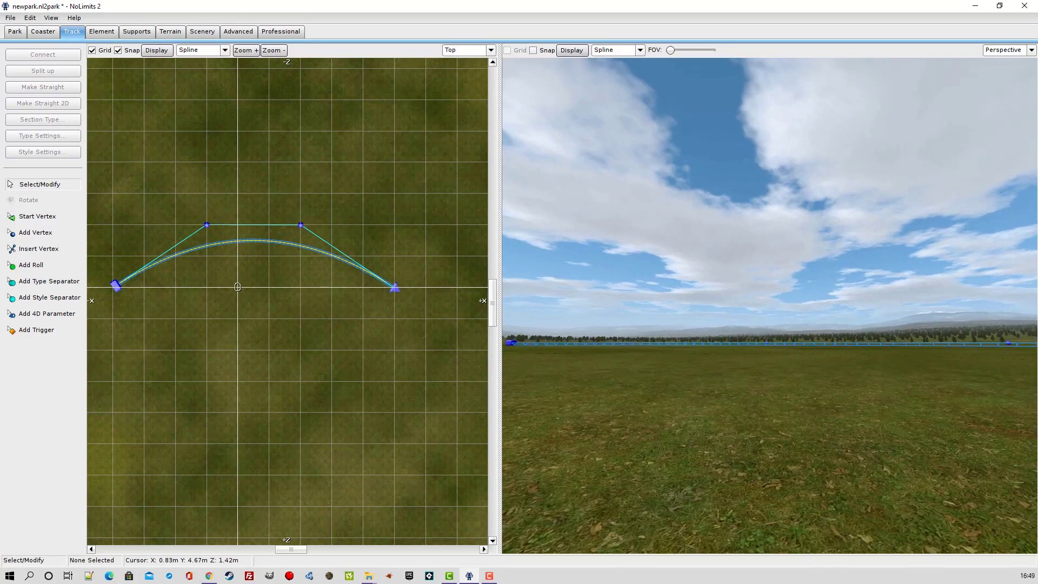
right_drag(755, 387, 827, 400)
key(w)
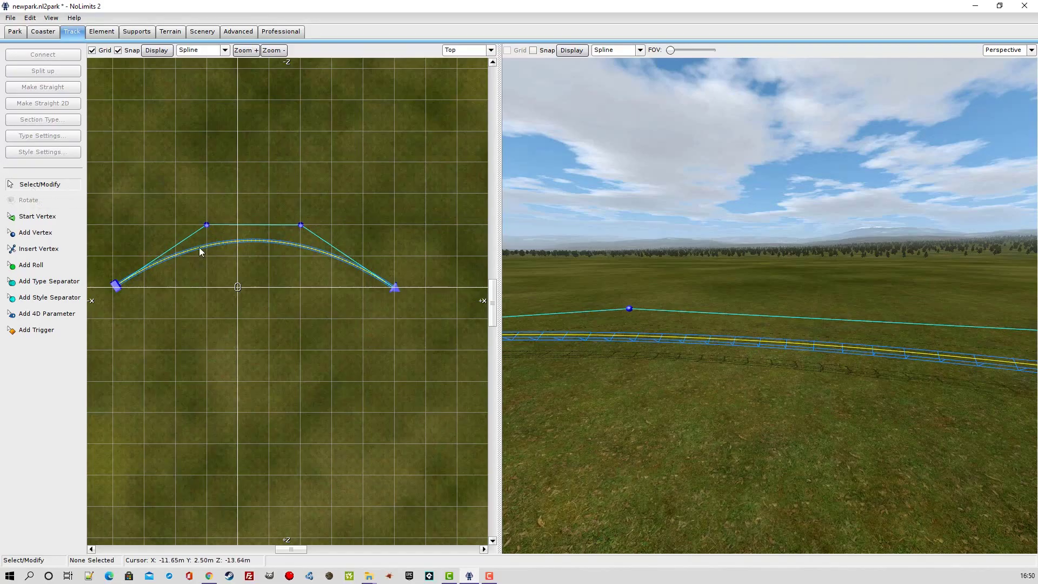
click(207, 226)
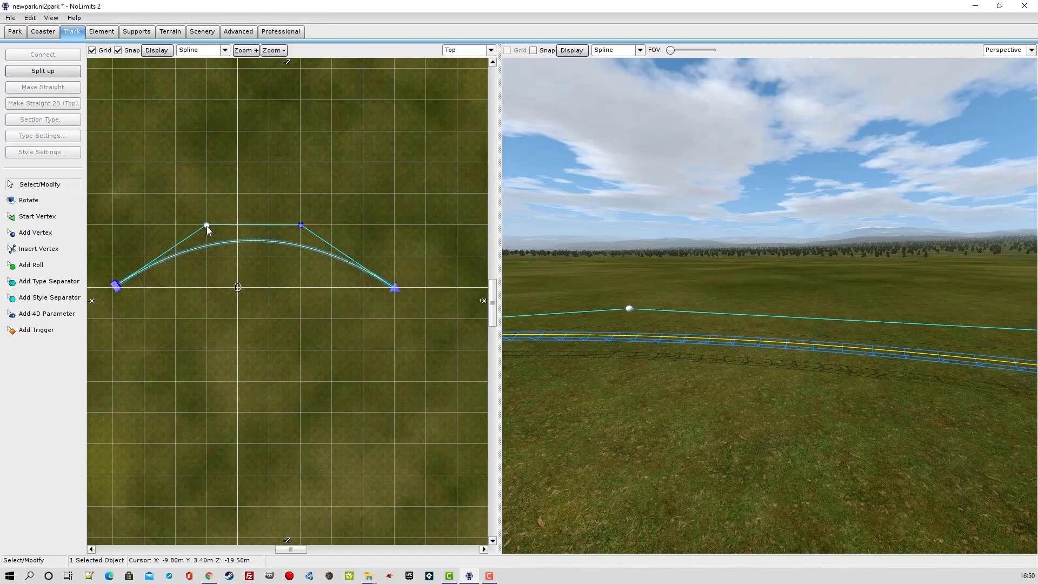
drag(206, 226, 218, 255)
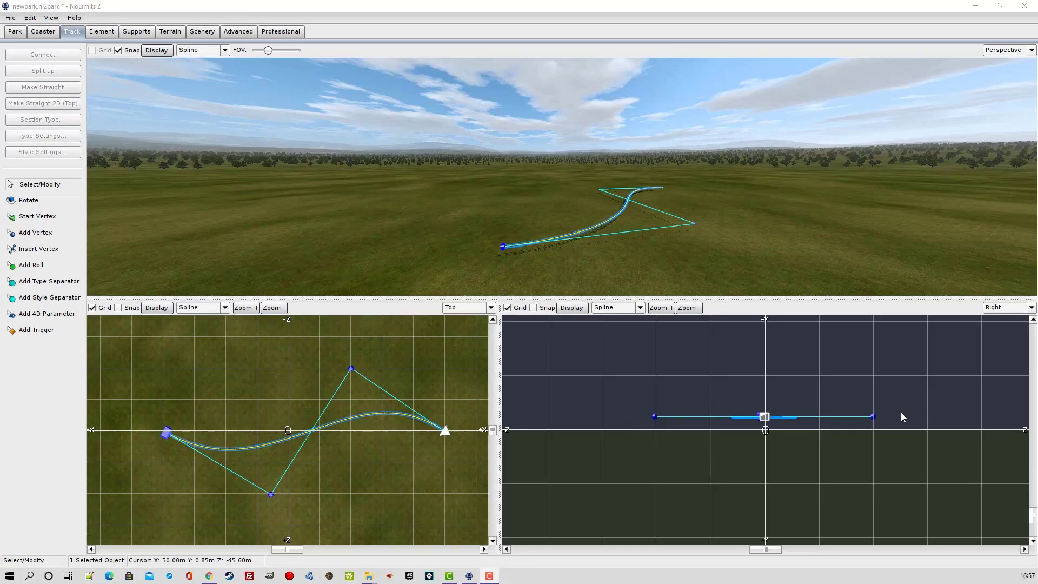
Raise the track's end vertex in the Right view, enable snapping in that view, and undo the raise
click(444, 437)
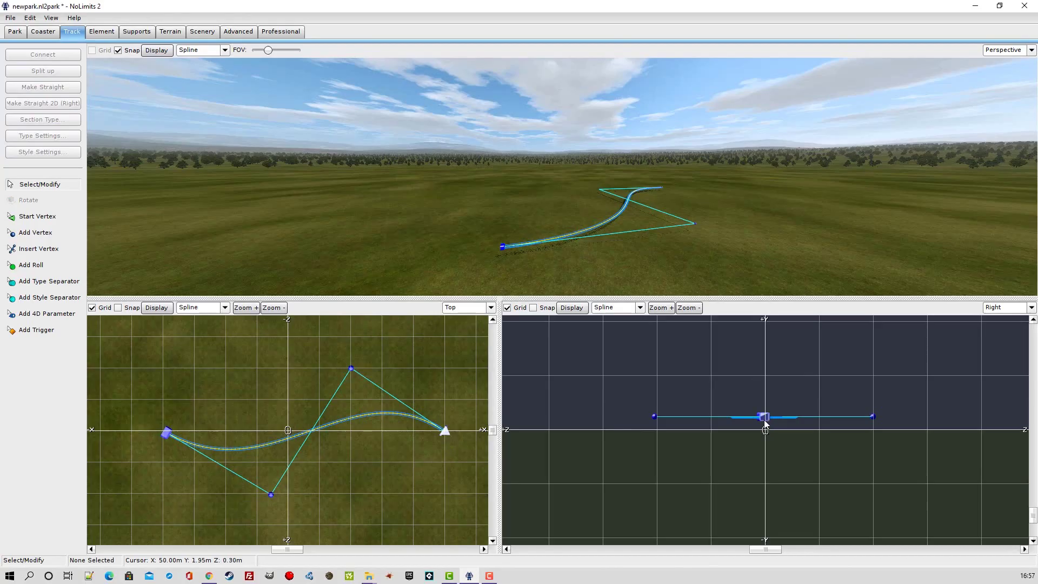
drag(766, 417, 768, 348)
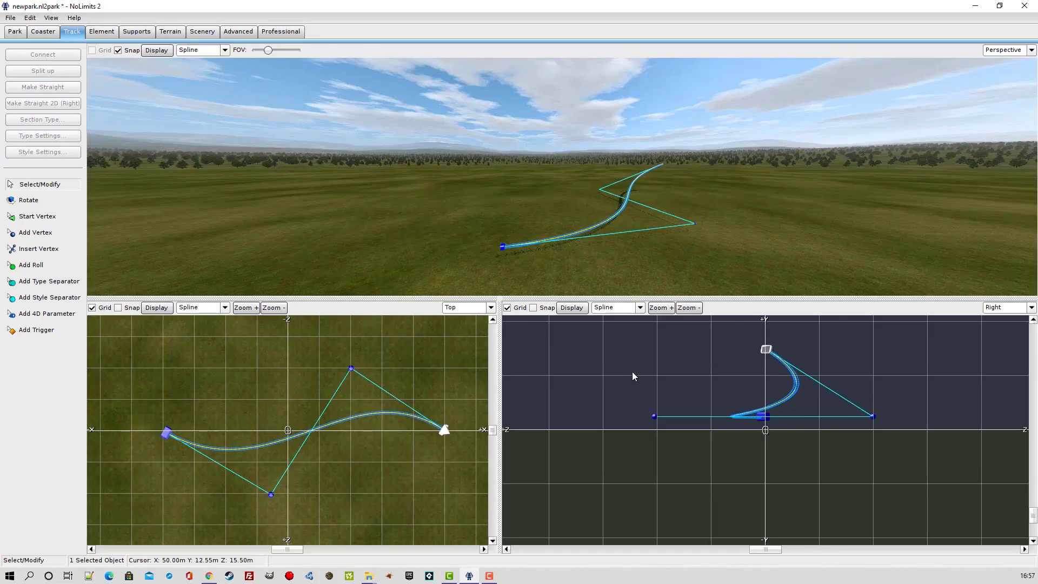
click(533, 308)
key(ctrl+z)
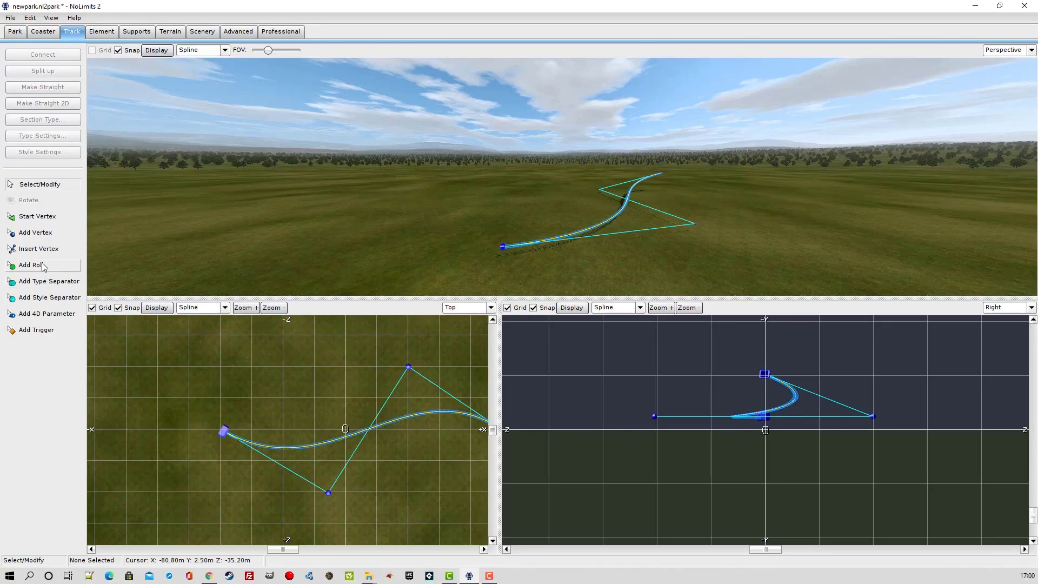
Extend the track from its starting end with a new vertex at about X -60, Z -10 m in the Top view
click(37, 233)
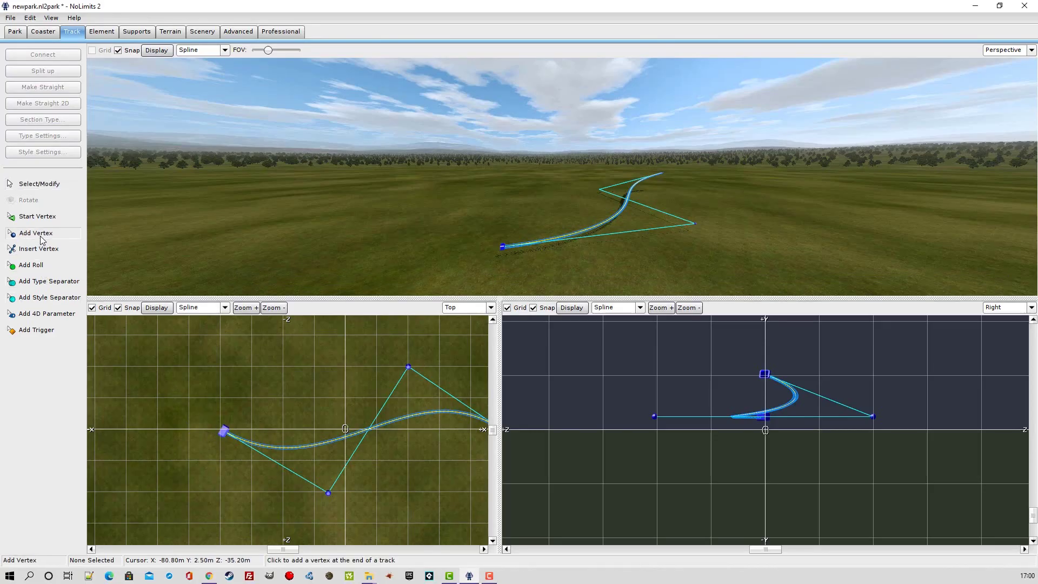
click(158, 401)
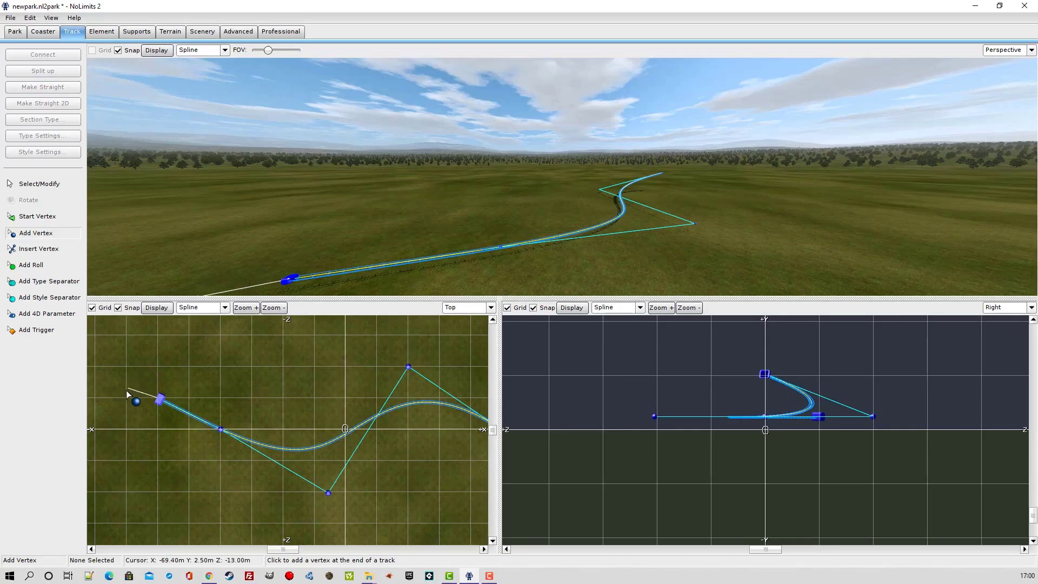
Insert two vertices into the track in the Top view, one on the +Z bend and one near the X-axis crossing, and shift the latter toward -Z
click(33, 250)
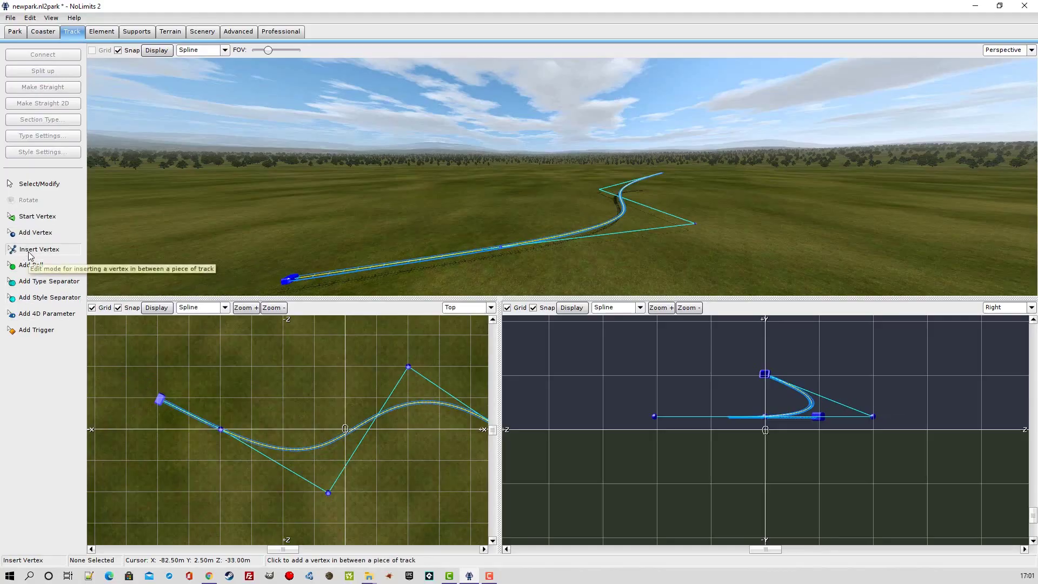
click(265, 472)
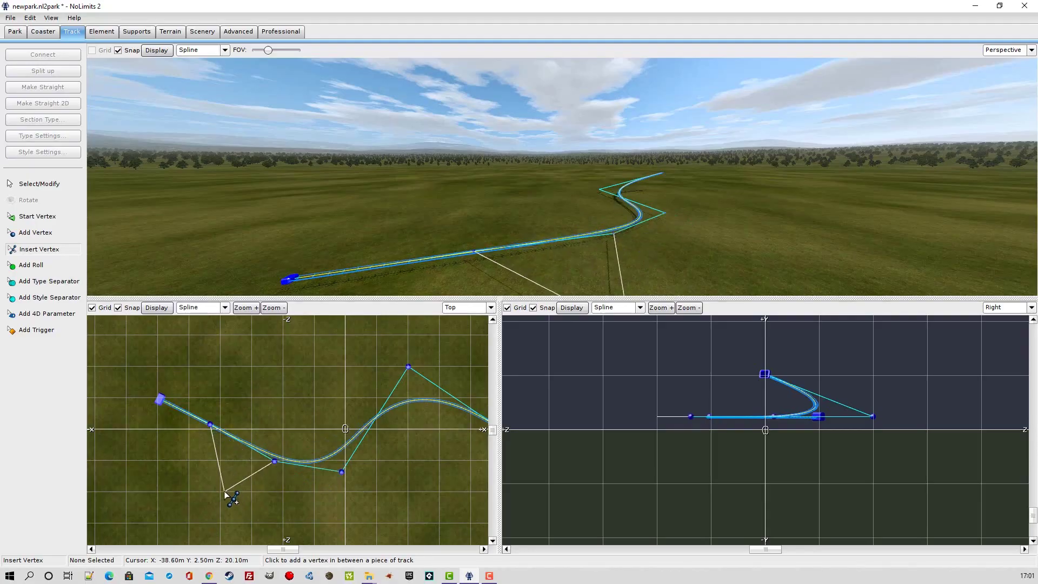
click(387, 424)
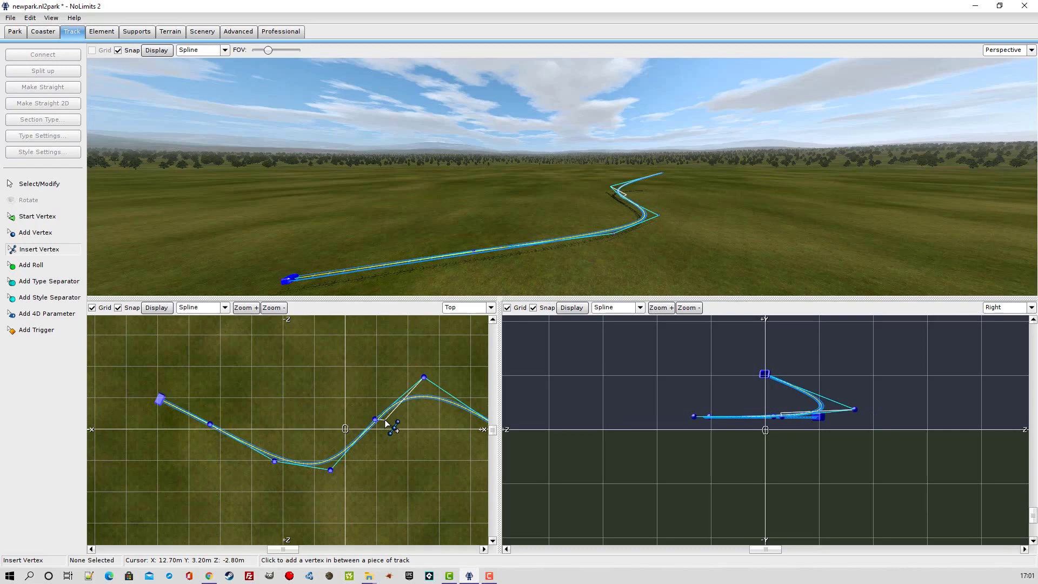
right_click(387, 424)
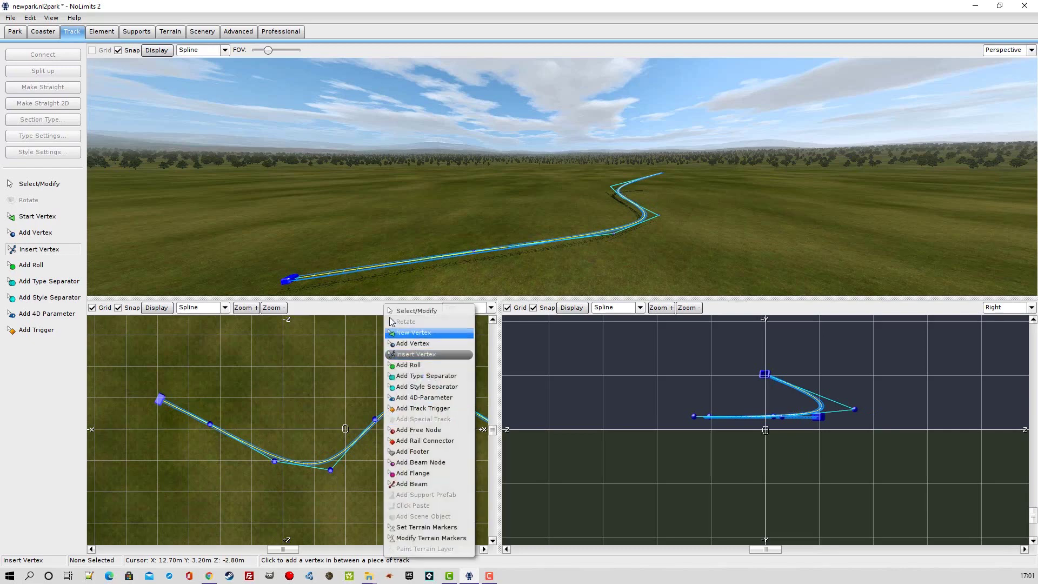
click(406, 315)
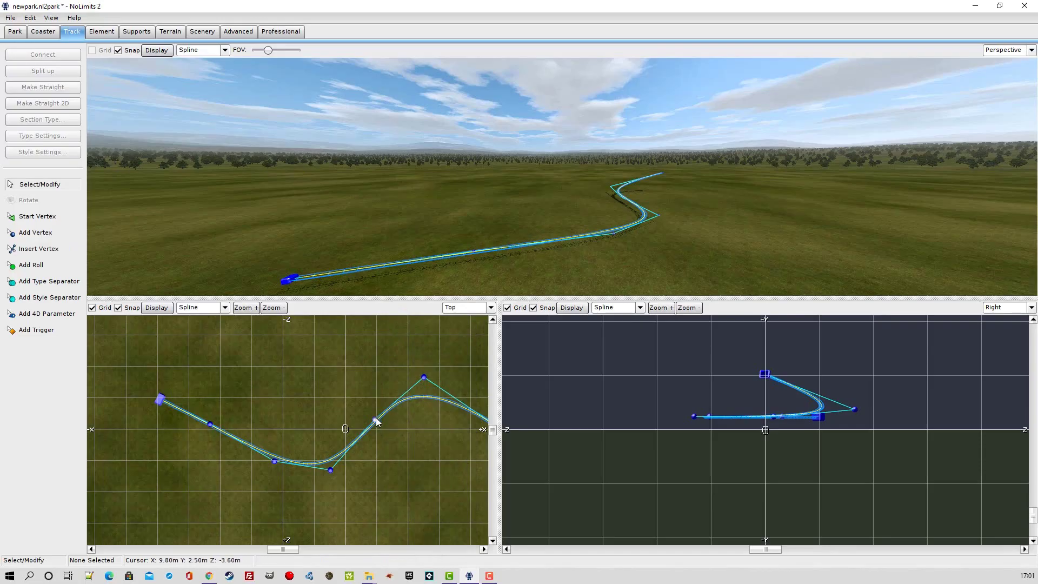
drag(376, 420, 358, 394)
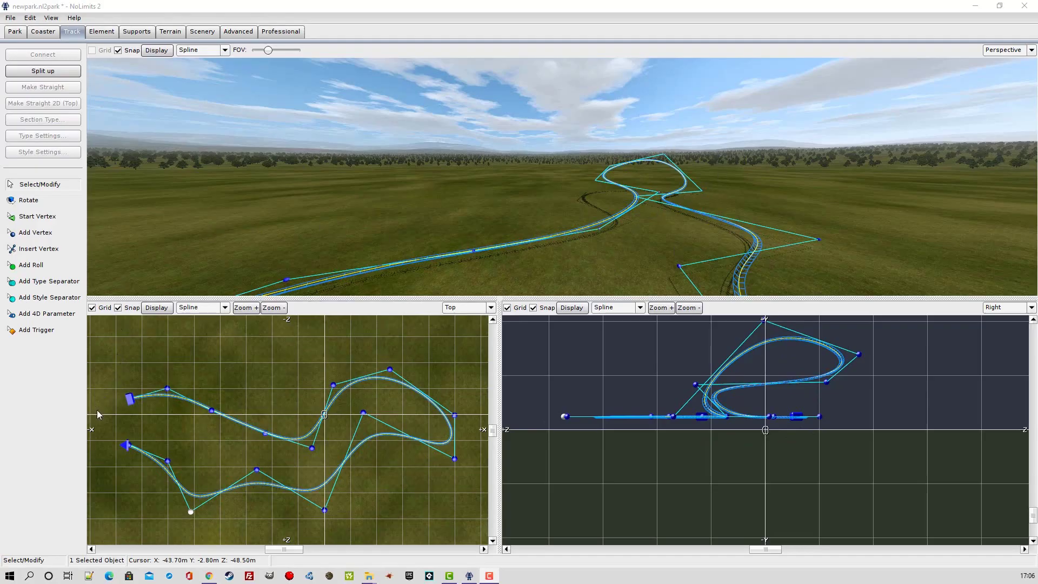
Select the track's start and end vertices together in the Top view and connect them to close the circuit
click(130, 400)
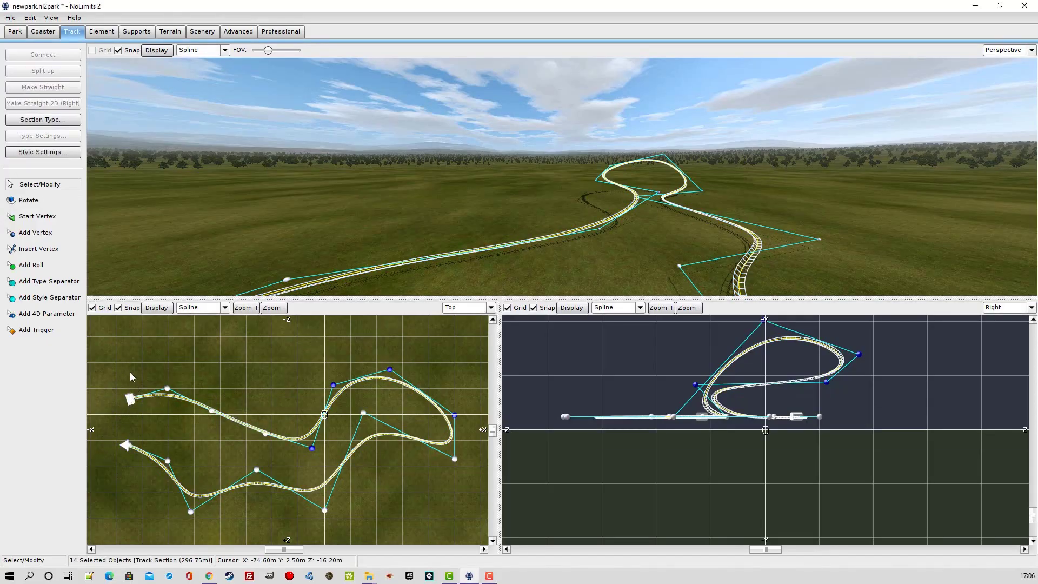
click(130, 371)
click(130, 400)
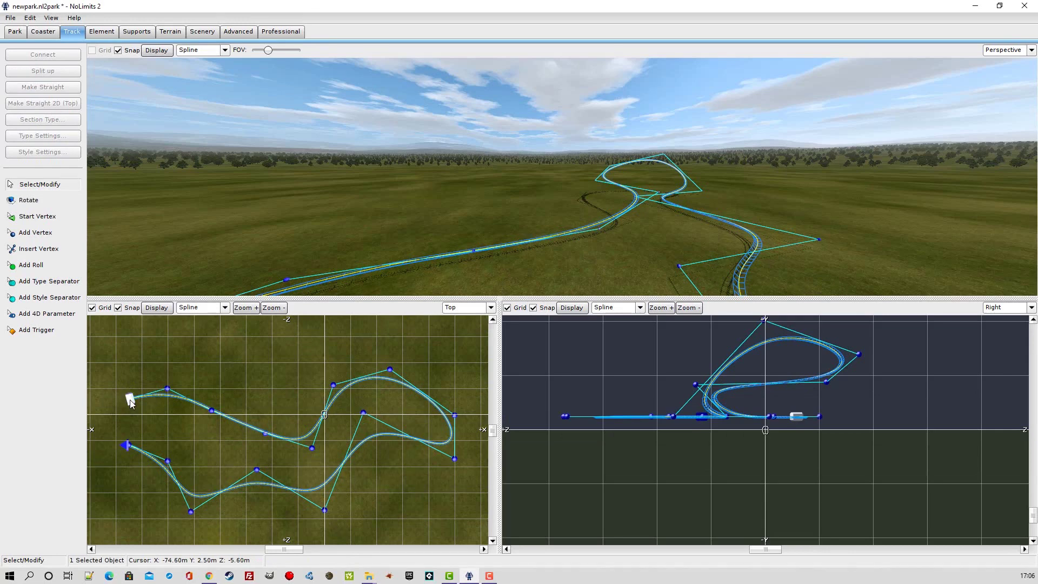
ctrl+click(126, 446)
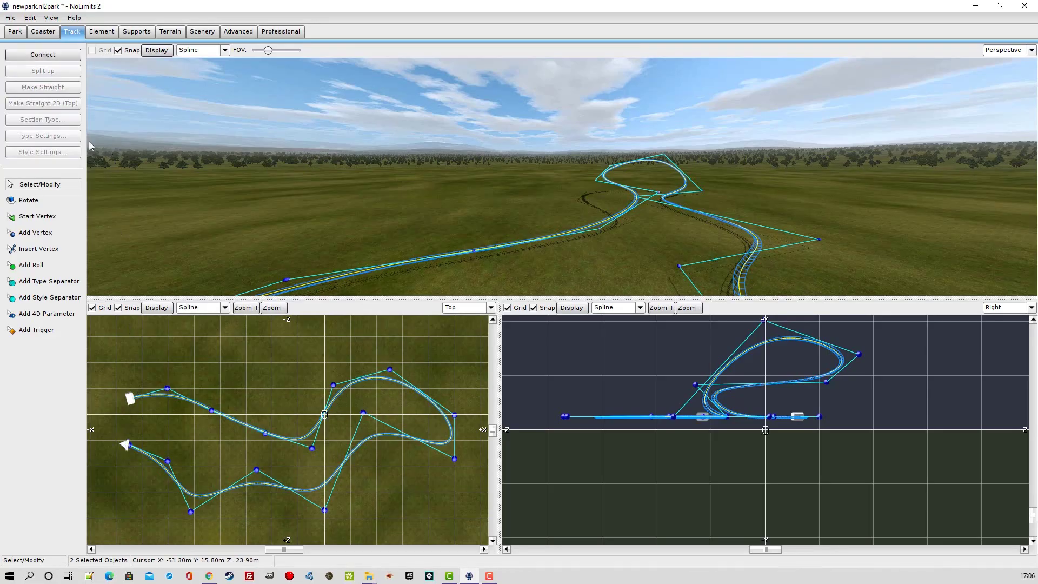
click(42, 54)
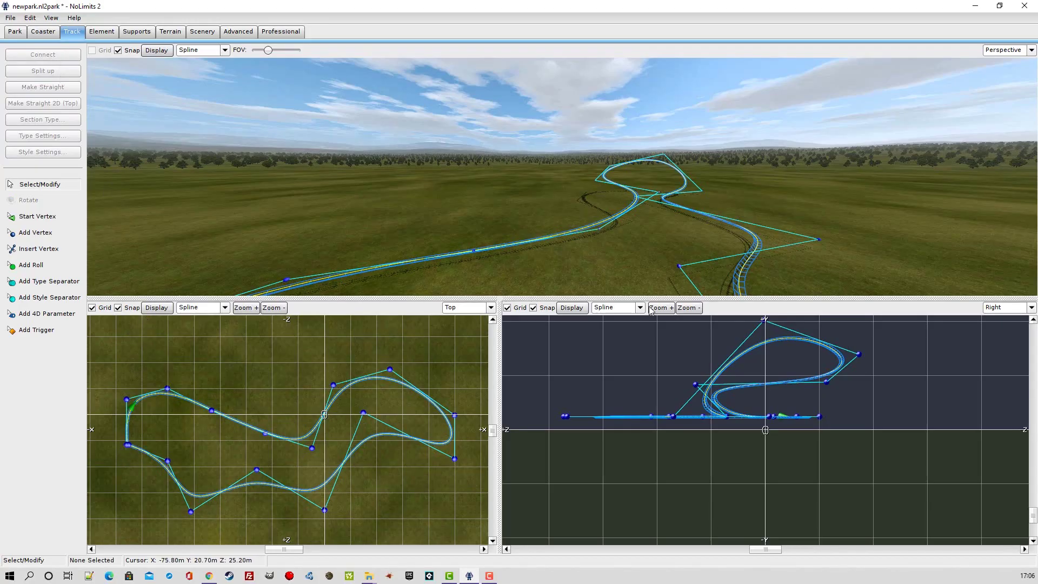
Freeze the MyCoaster coaster to show the track without its editing wireframe
key(s)
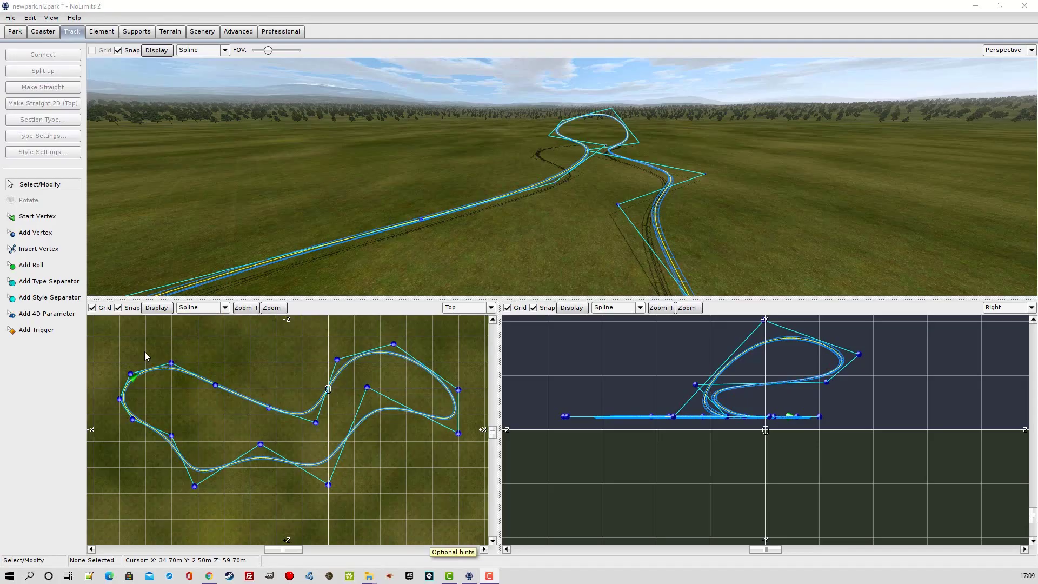
click(43, 32)
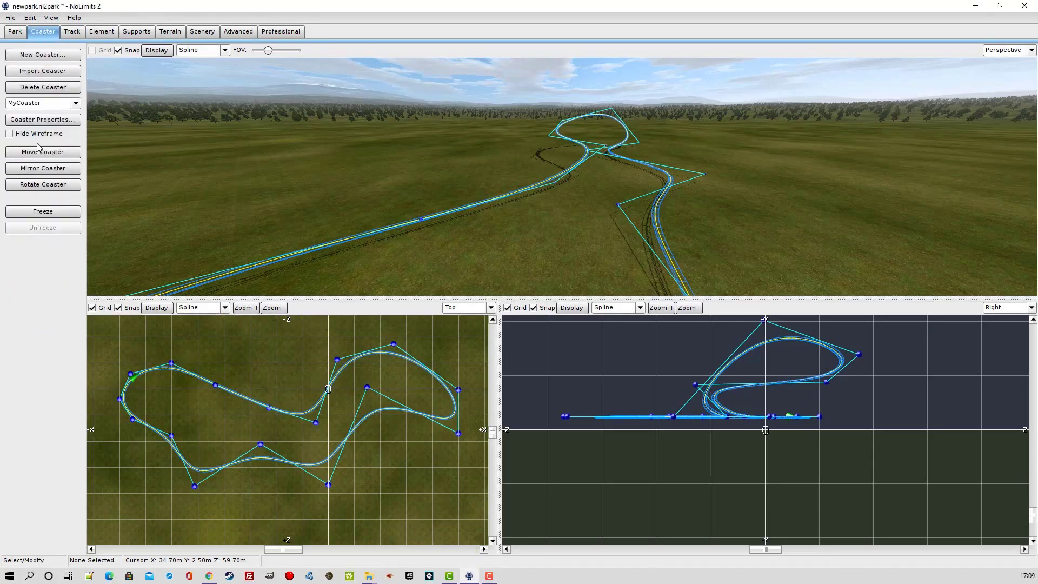
click(42, 213)
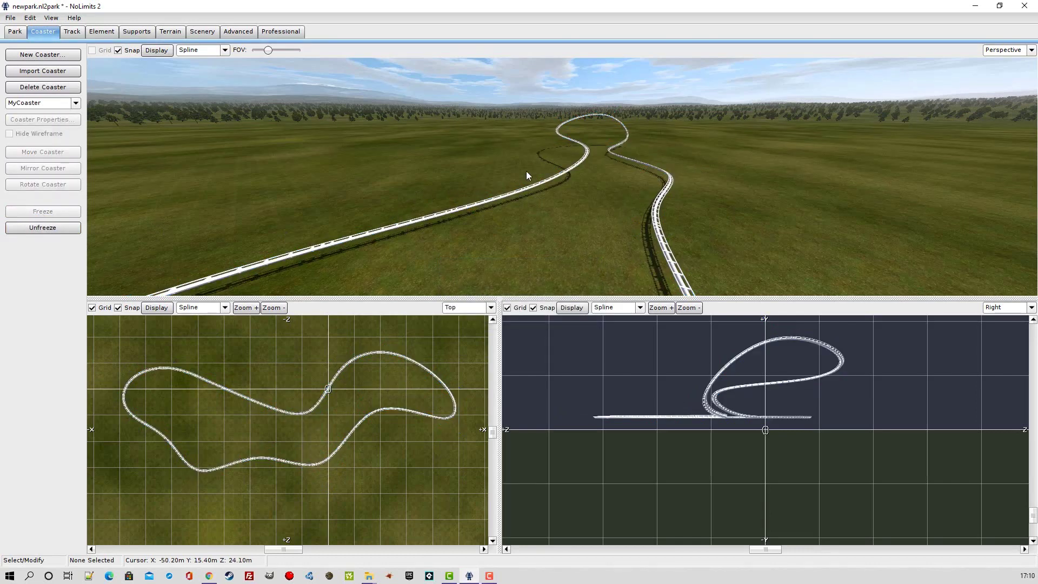
click(11, 19)
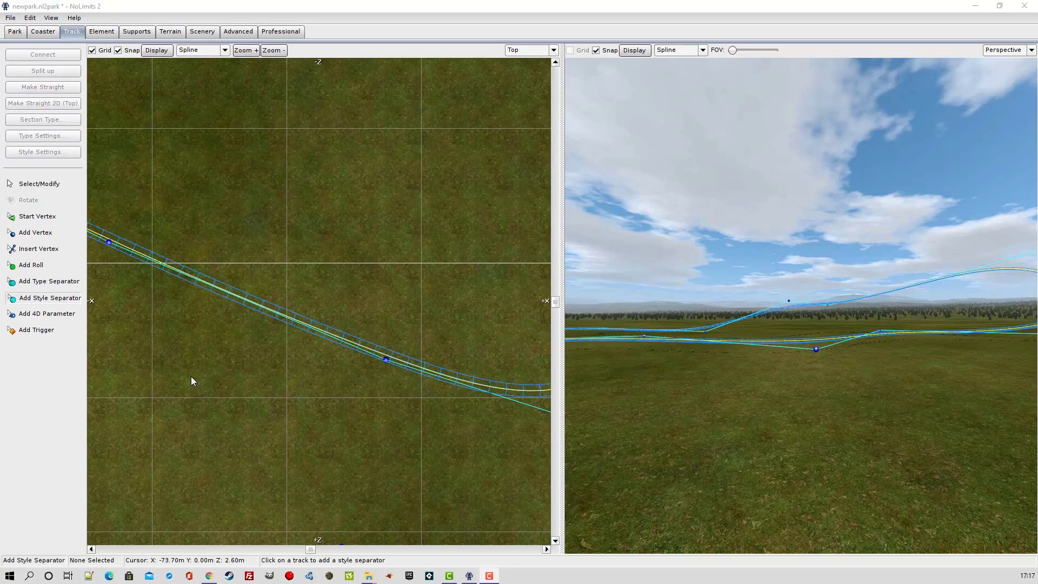
Add two type separators on the straight stretch before the hill and set the track section between them to Station
click(39, 285)
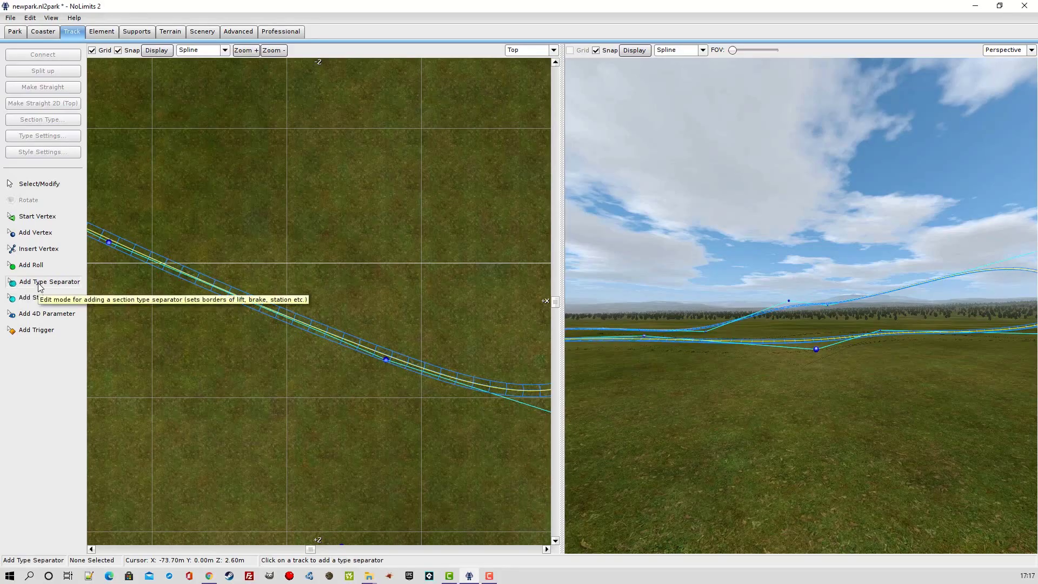
click(180, 274)
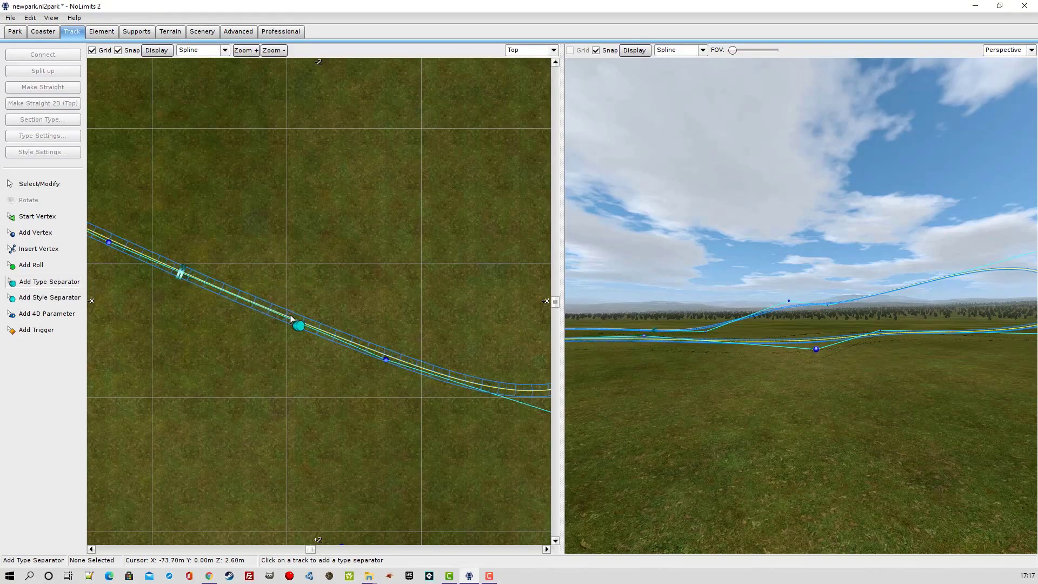
click(382, 357)
click(39, 187)
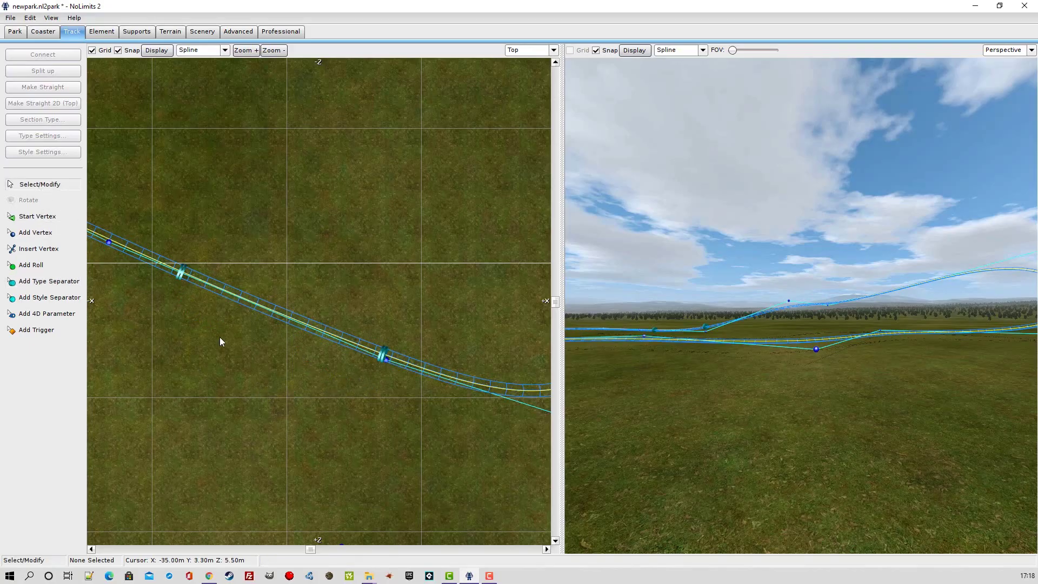
click(276, 309)
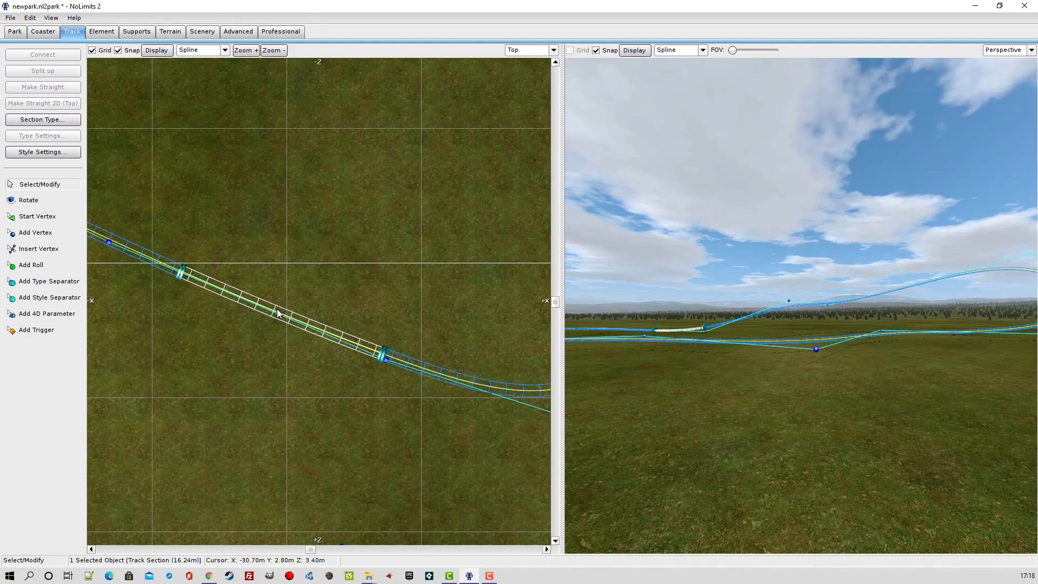
click(53, 121)
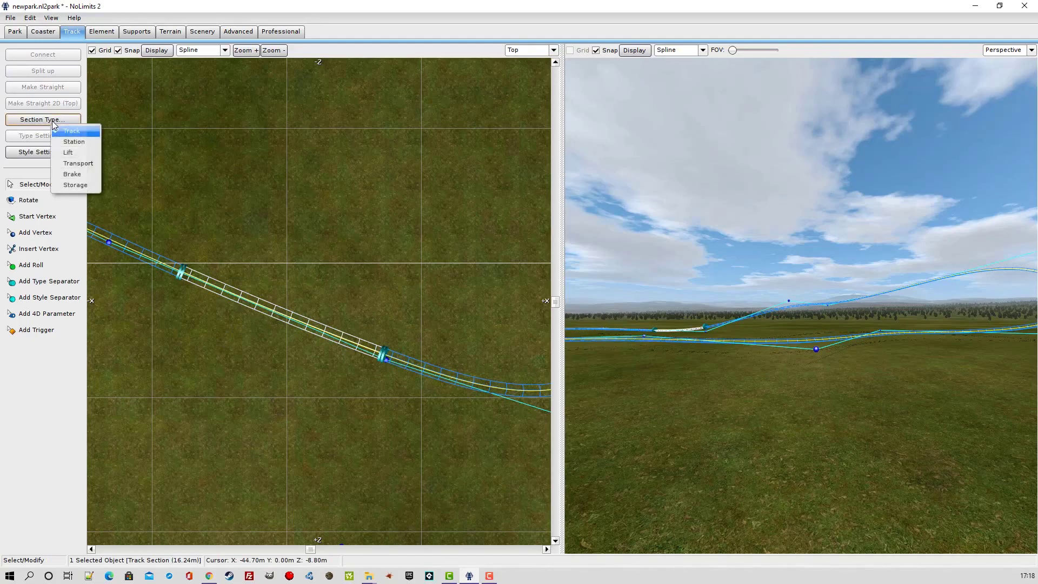
click(78, 144)
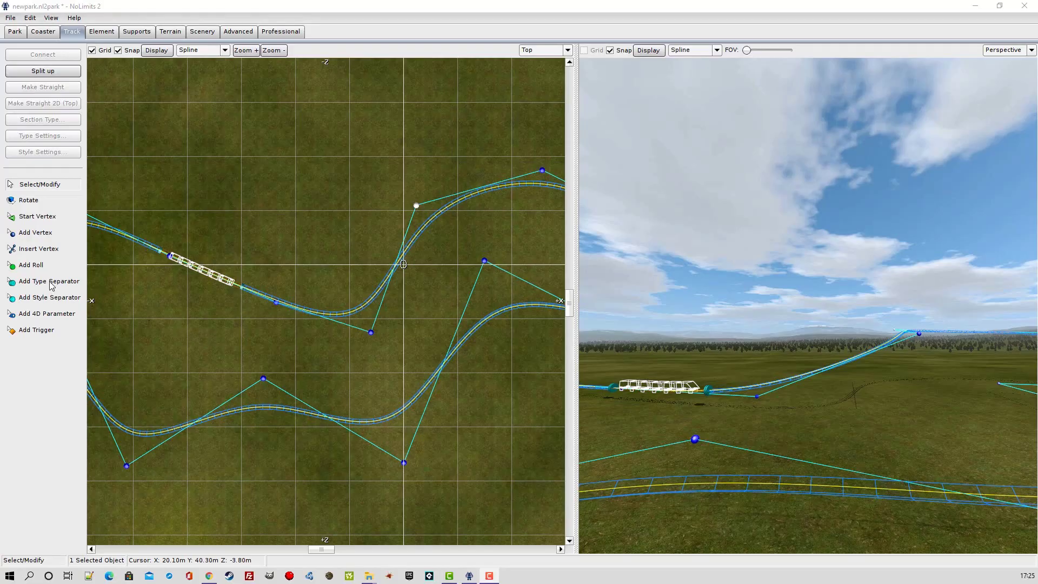
Add a type separator at the top of the climb after the station and return to Select/Modify mode
key(Escape)
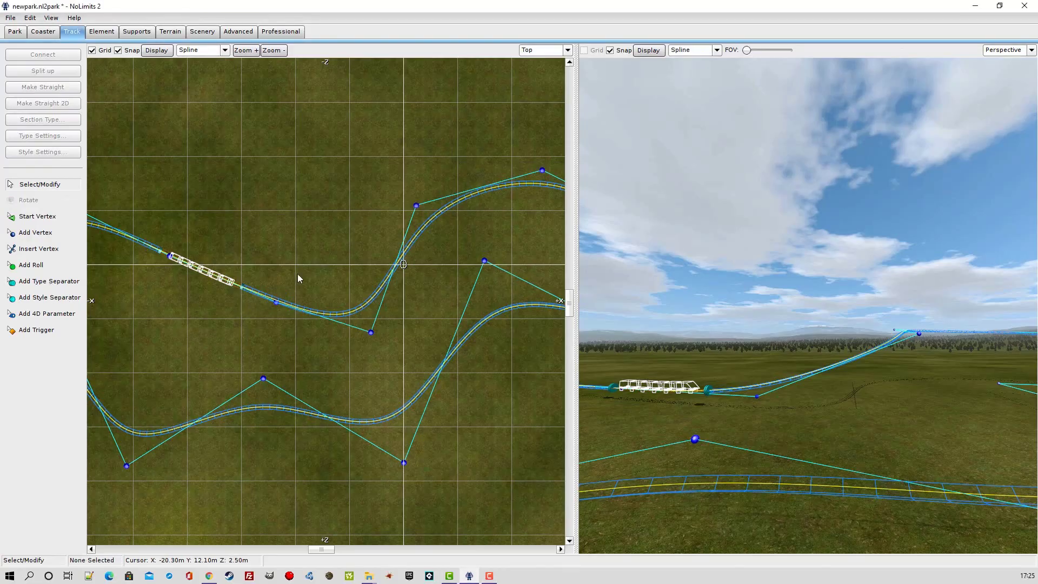
click(436, 219)
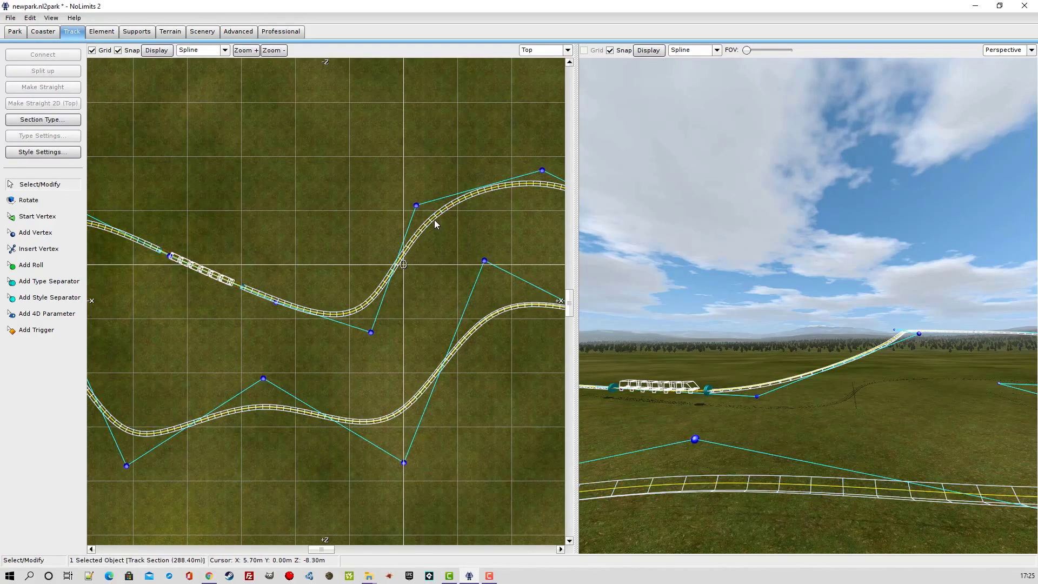
click(65, 281)
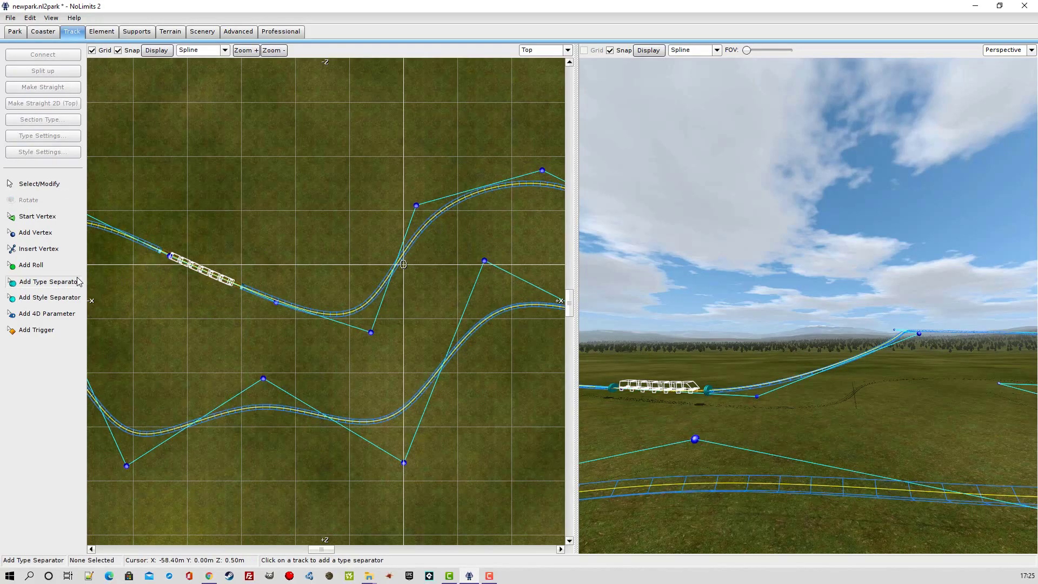
click(440, 213)
scroll(441, 233, up, 1)
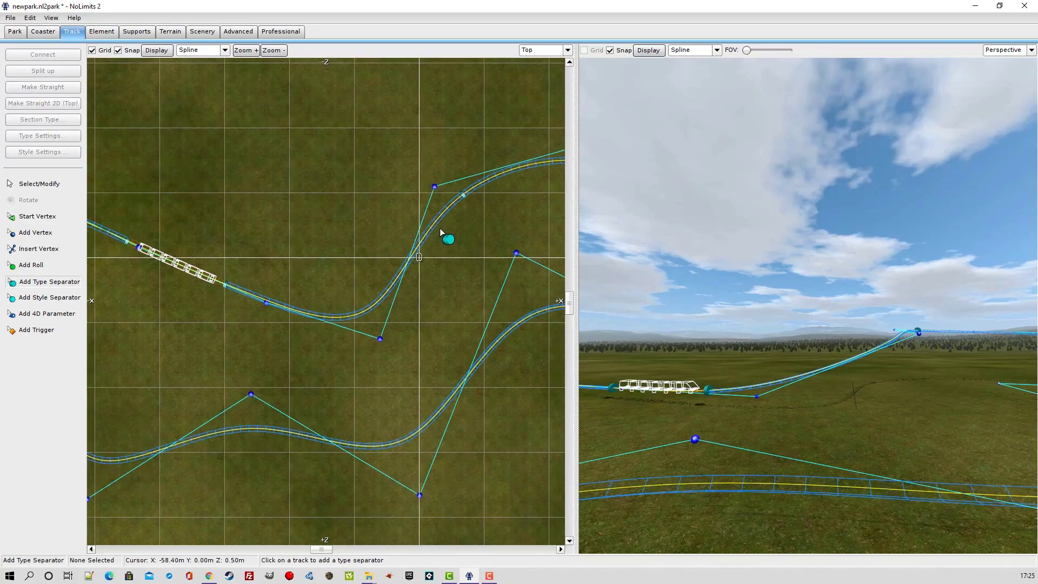
click(35, 185)
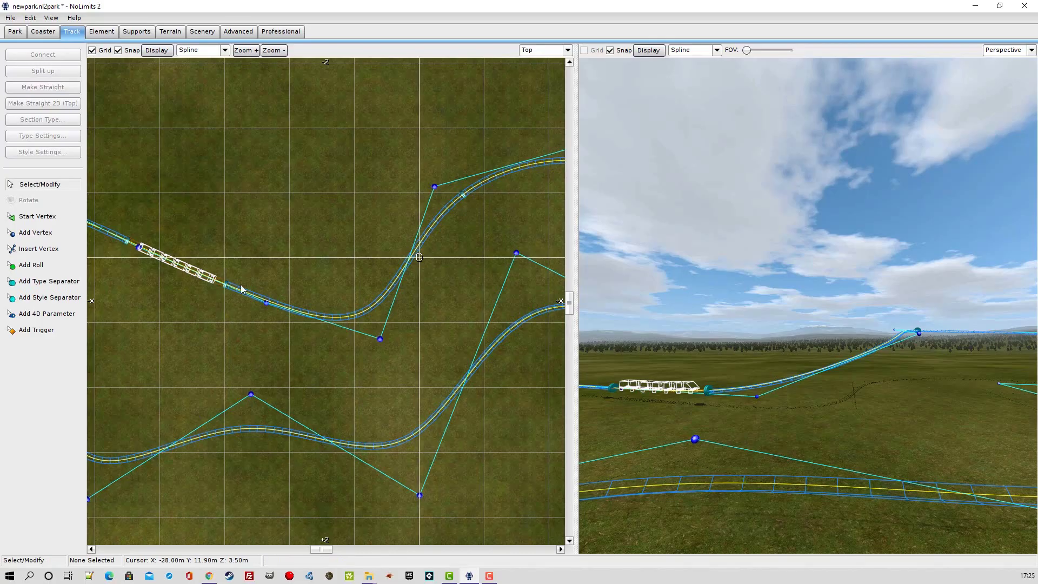
Set the climbing section between the station and the hilltop separator to Lift, and clear the selection
click(341, 319)
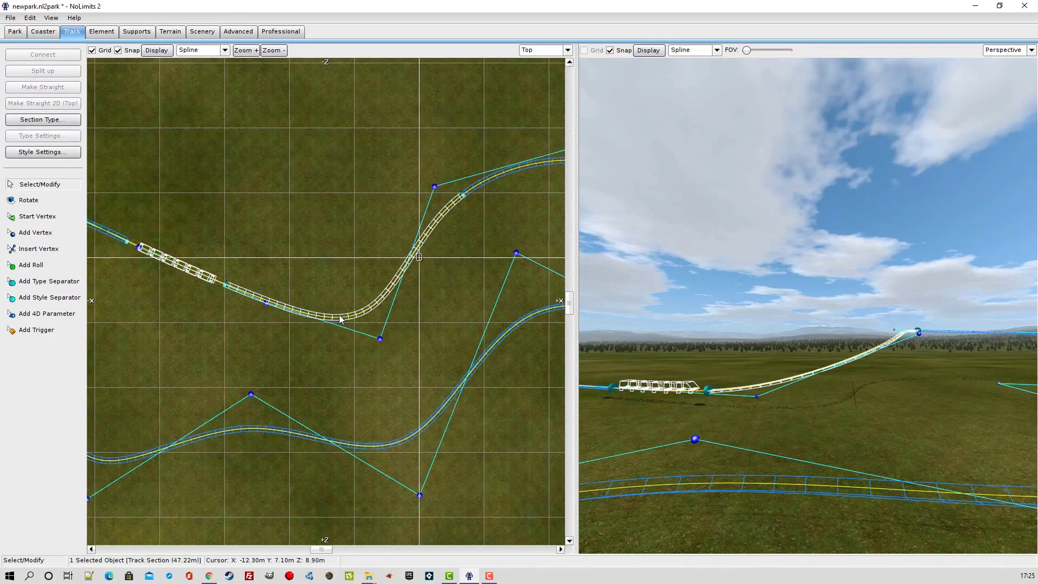
click(47, 121)
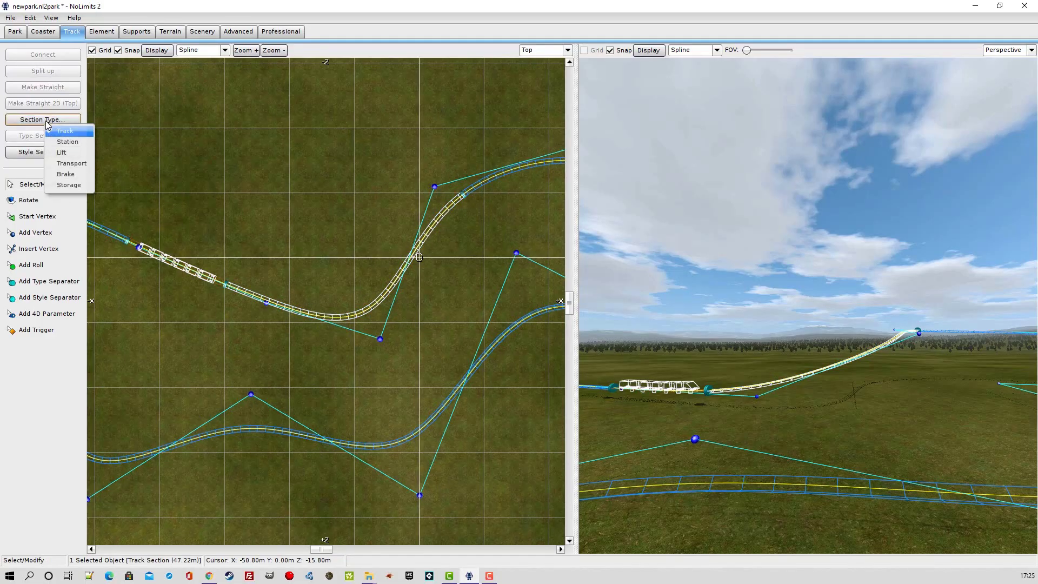
click(71, 152)
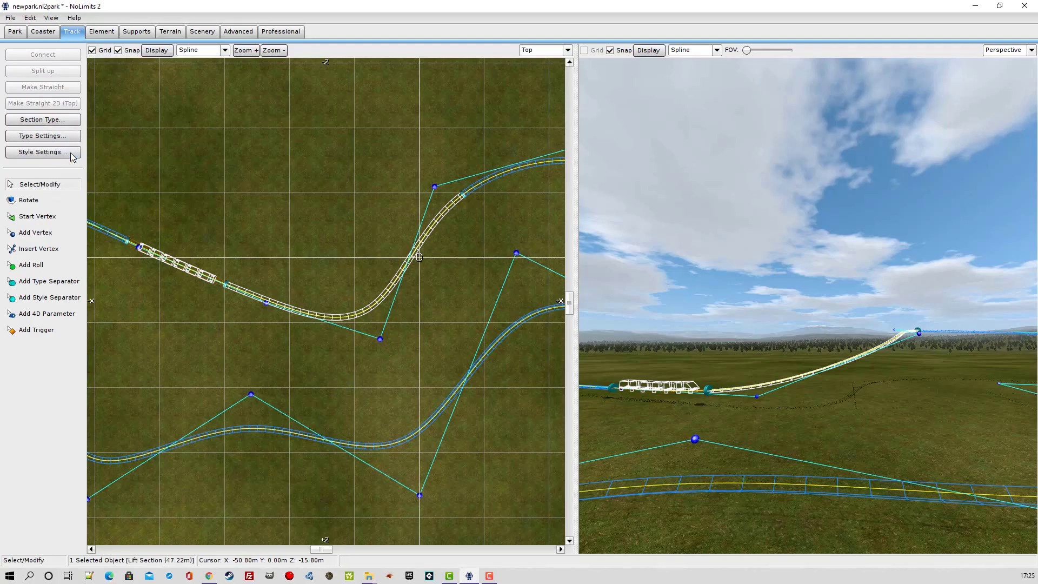
click(267, 234)
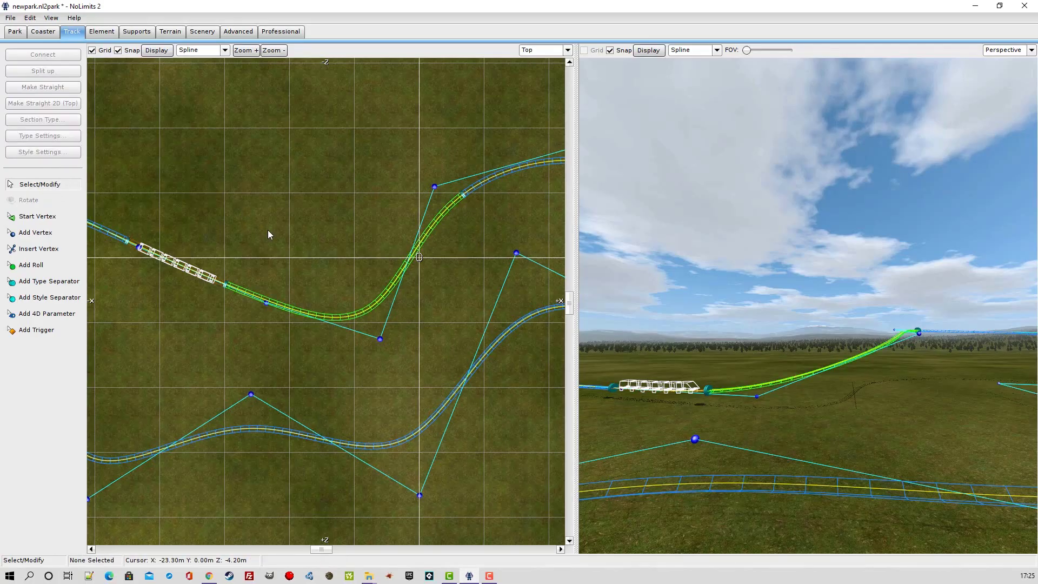
Add a type separator on the curve ahead of the station entrance and return to Select/Modify mode
scroll(268, 233, down, 1)
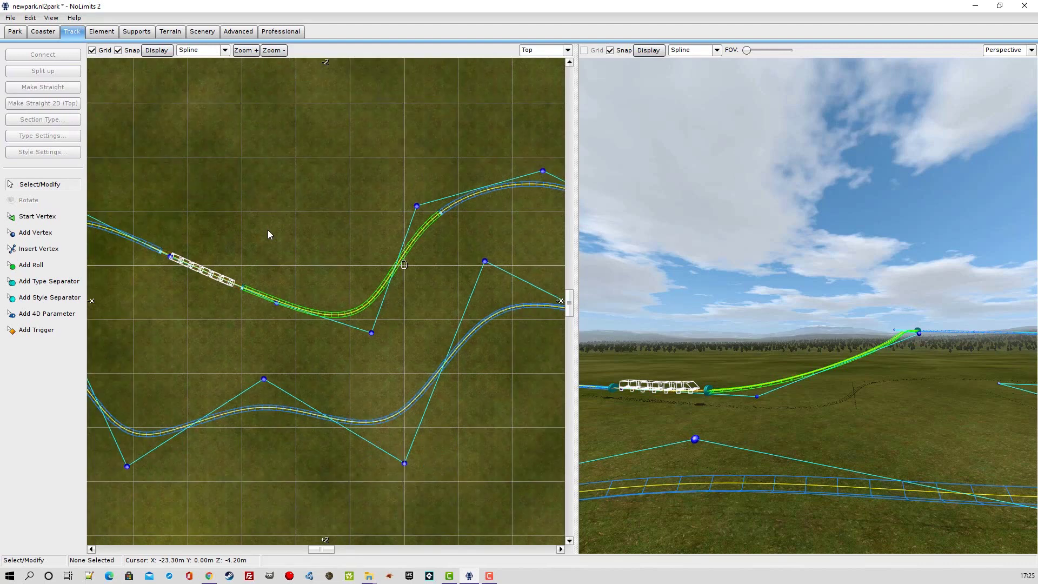
scroll(268, 234, up, 1)
right_drag(248, 241, 422, 285)
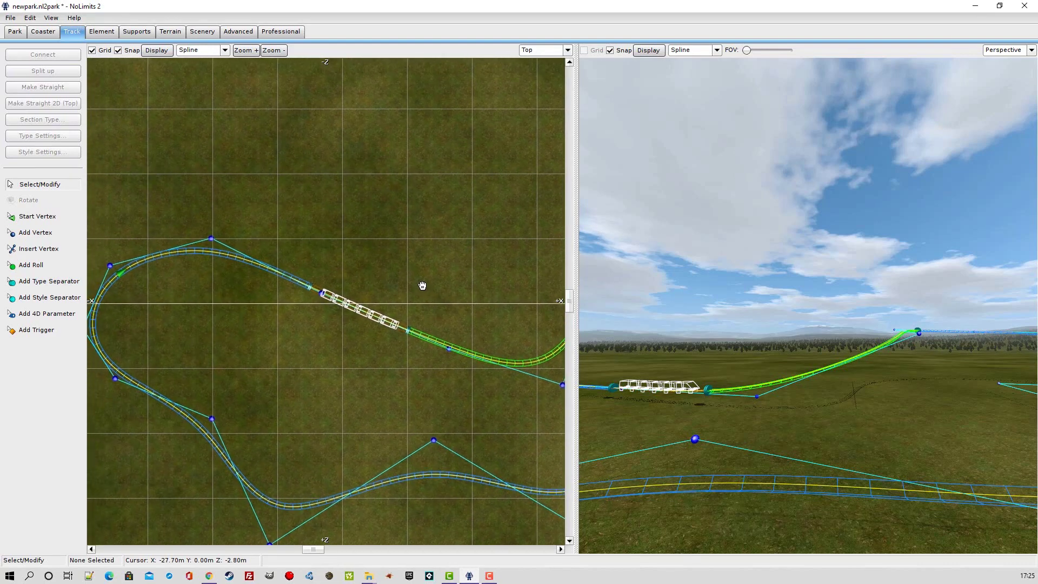
click(59, 287)
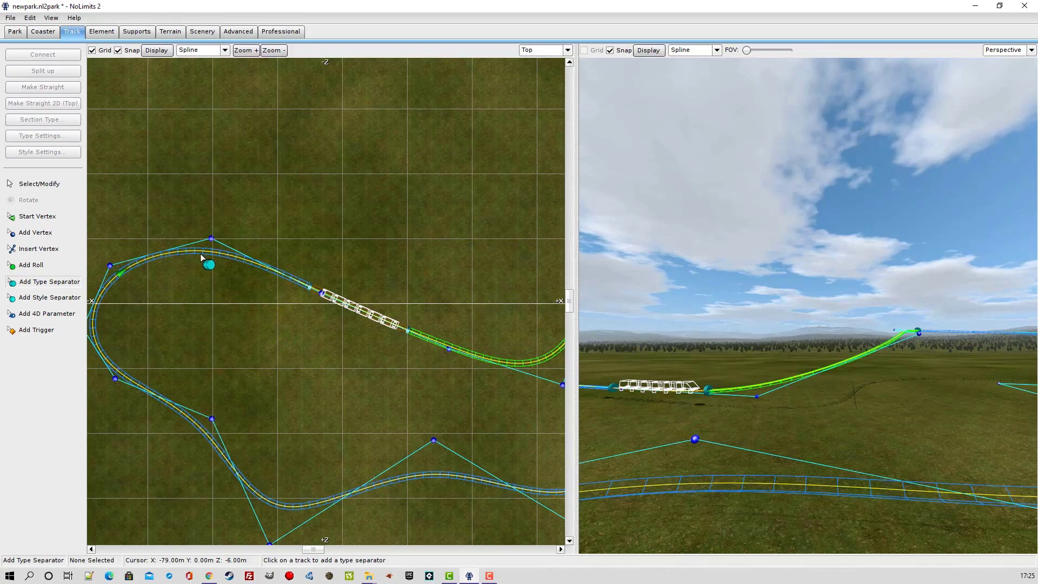
click(174, 254)
click(34, 184)
Set the section between the curve's separator and the station entrance to Brake, and clear the selection
click(245, 258)
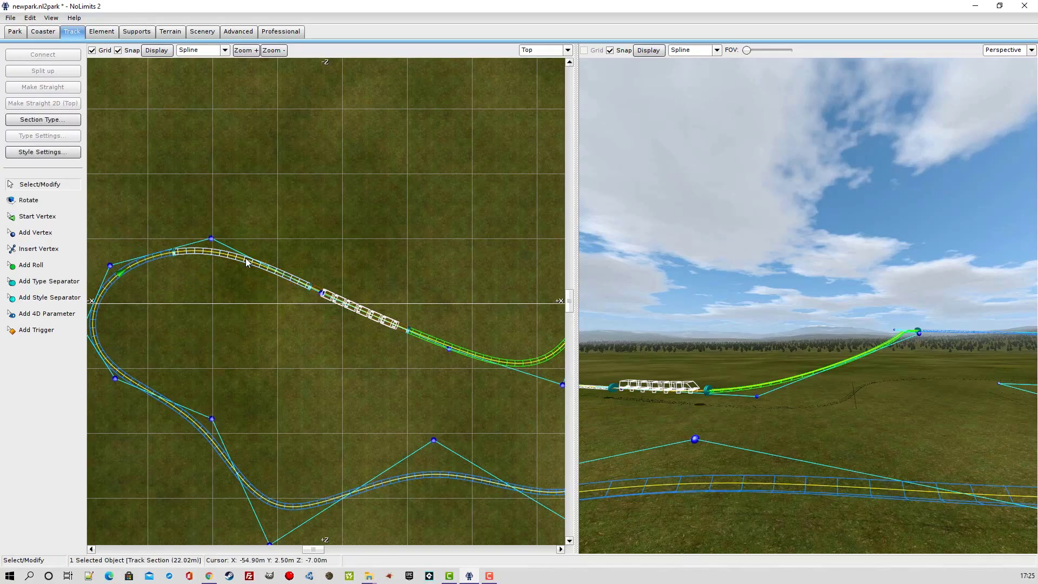
click(54, 123)
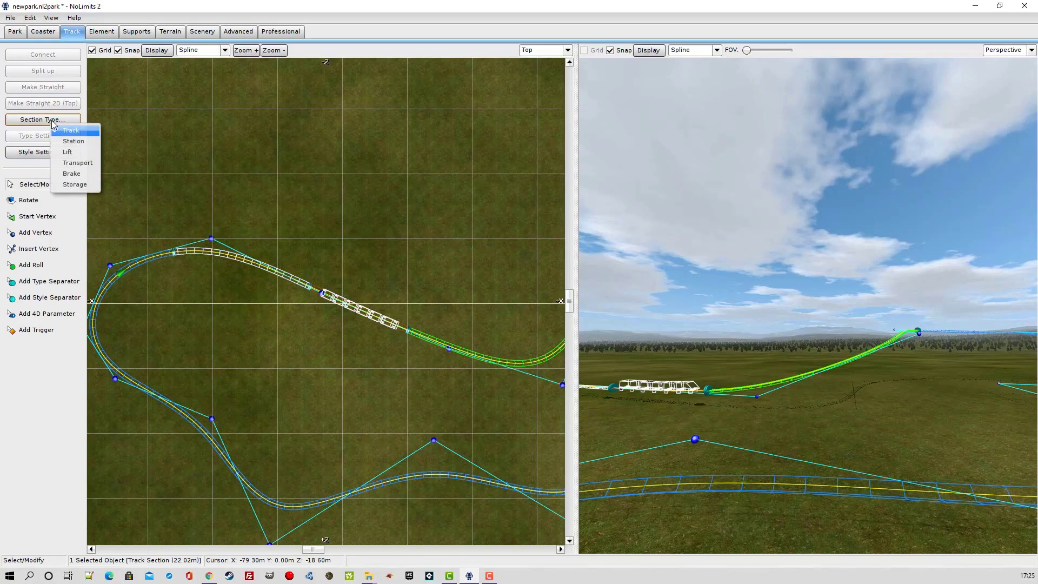
click(72, 174)
click(227, 198)
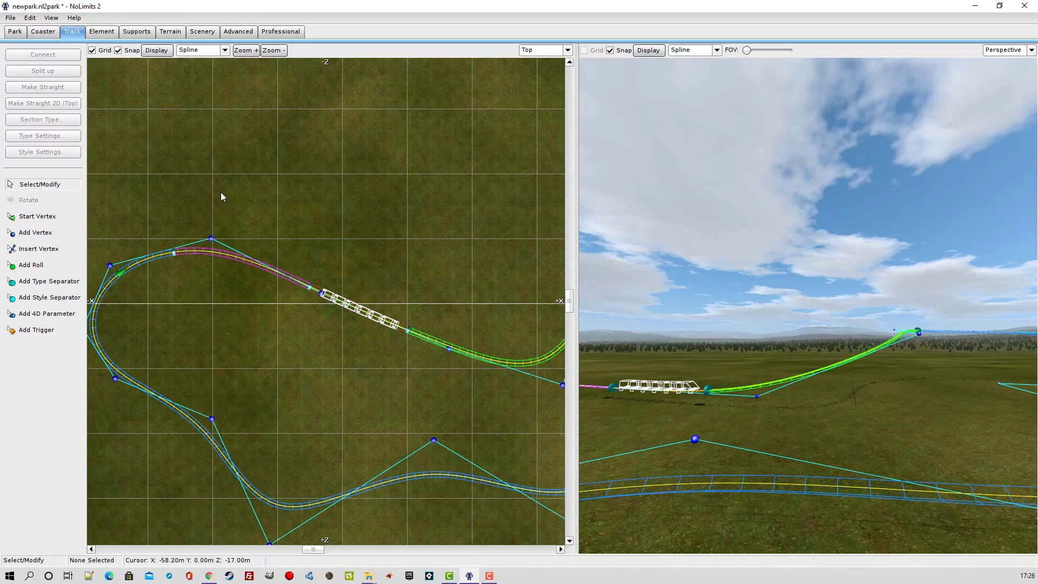
Freeze the coaster to render its finished track and station, and look over the station and lift
click(43, 32)
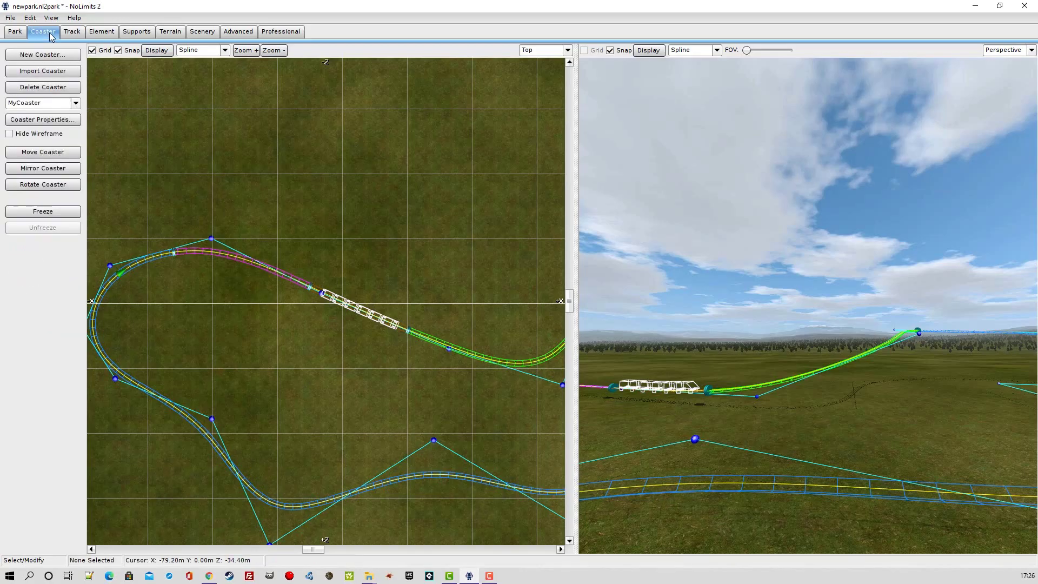
click(48, 212)
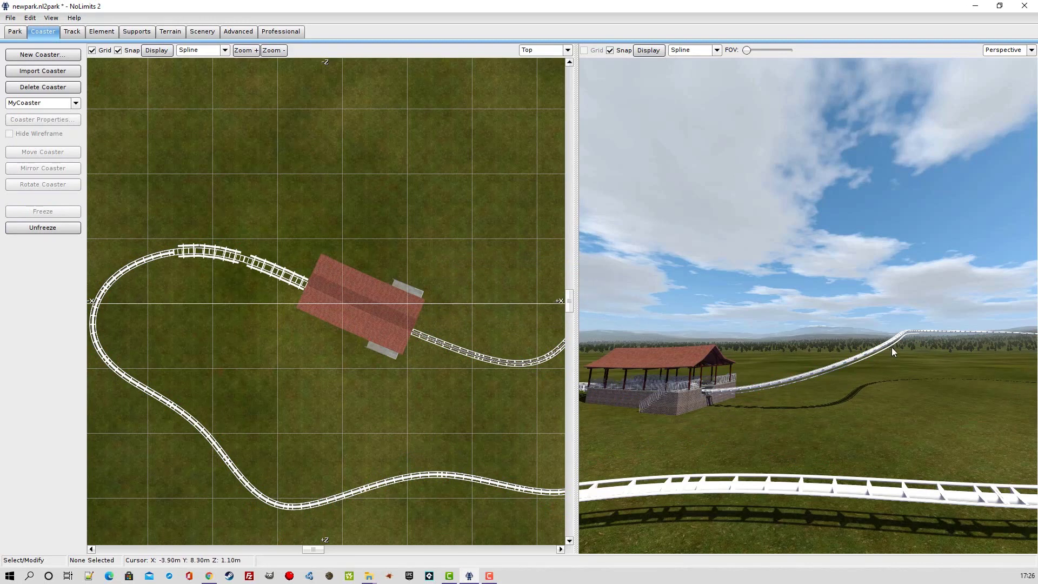
right_drag(842, 395, 737, 384)
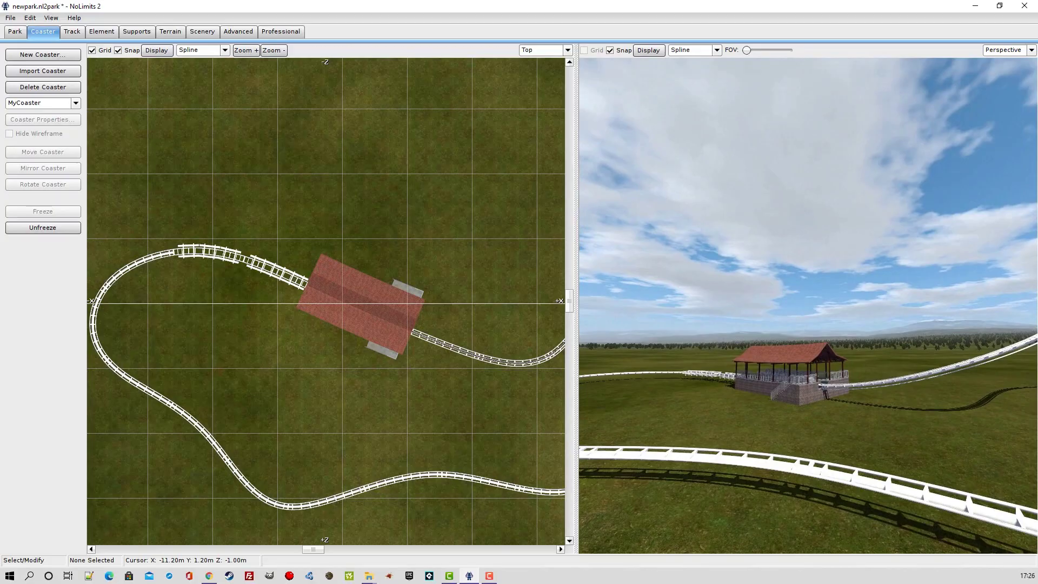
Test-ride the coaster in the simulator with the simulation speed increased, and leave the ride
key(ctrl+t)
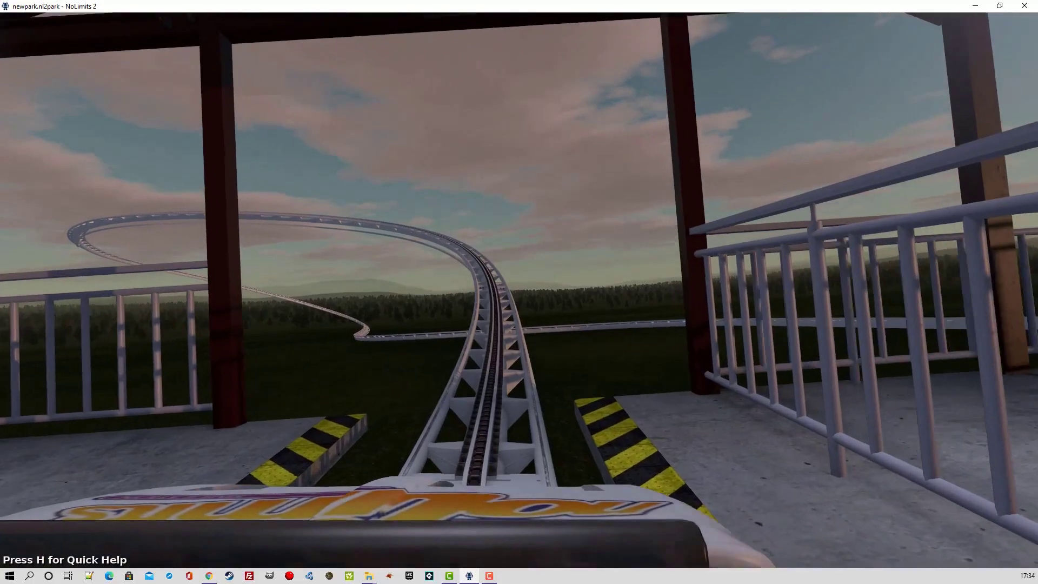
key(plus)
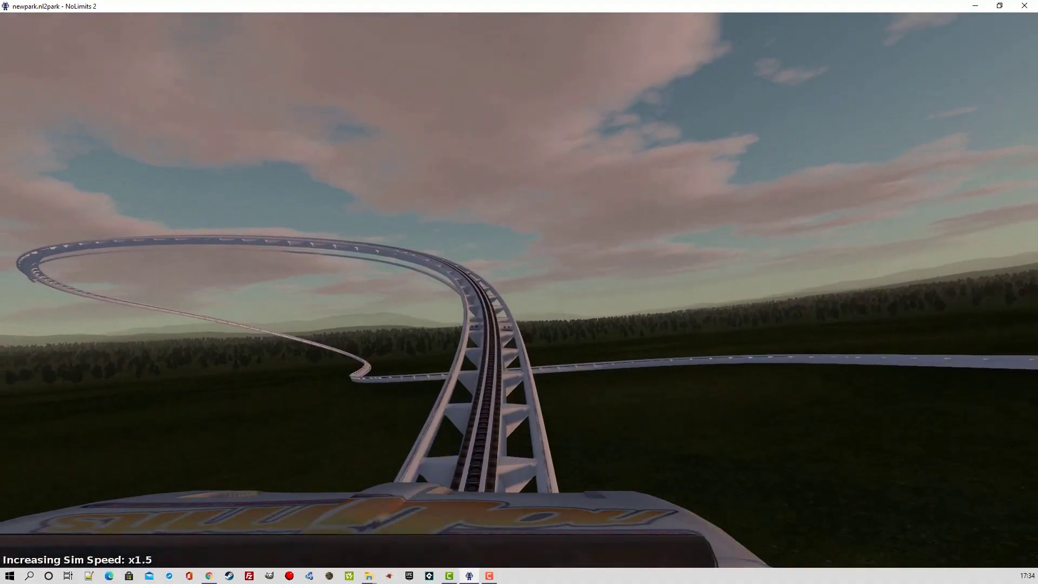
key(plus)
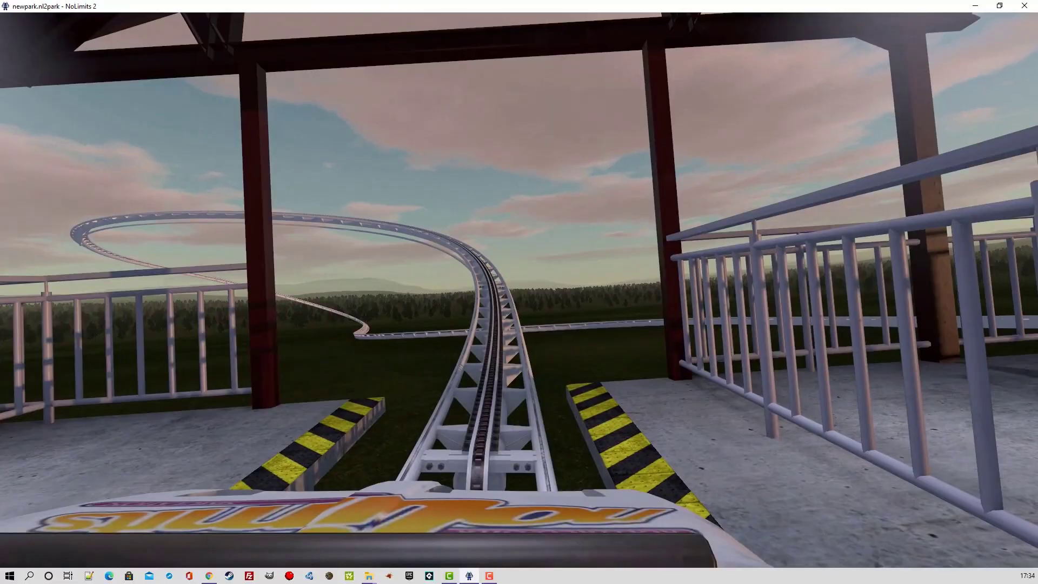
key(Escape)
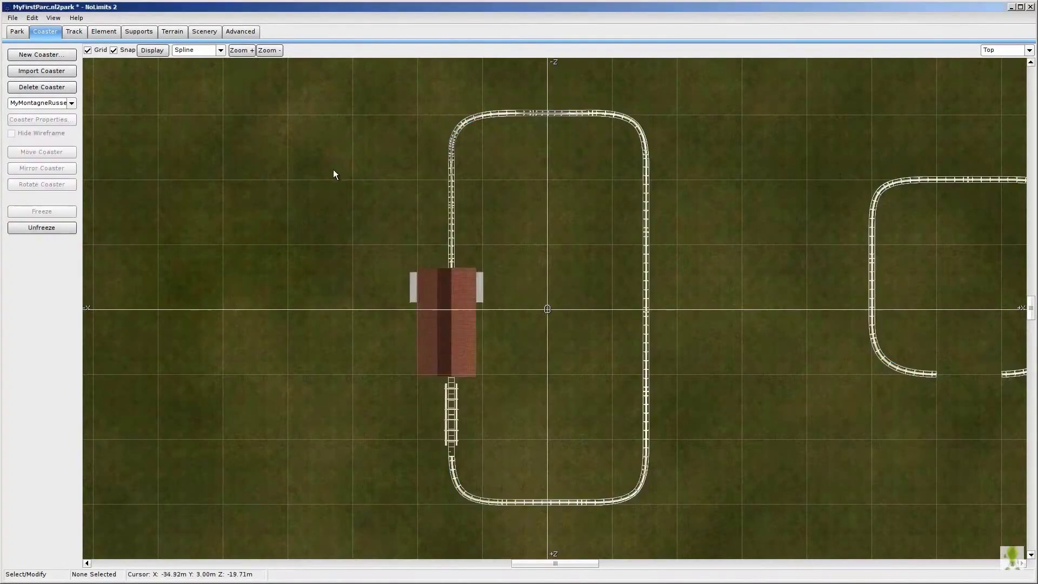
Leave the editor to view MyFirstParc from the train in the simulator, and return to editing the park
click(12, 18)
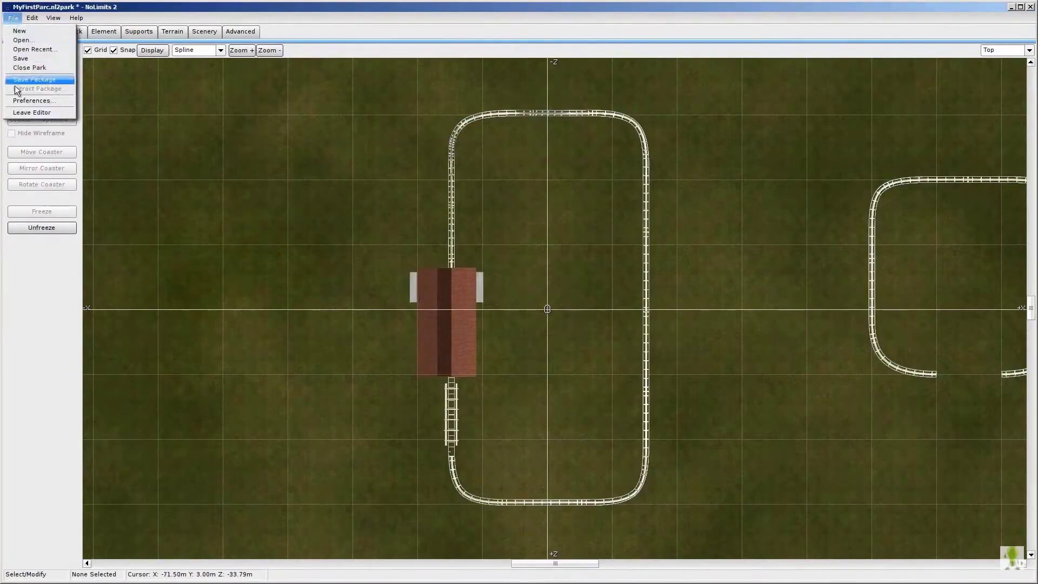
click(22, 112)
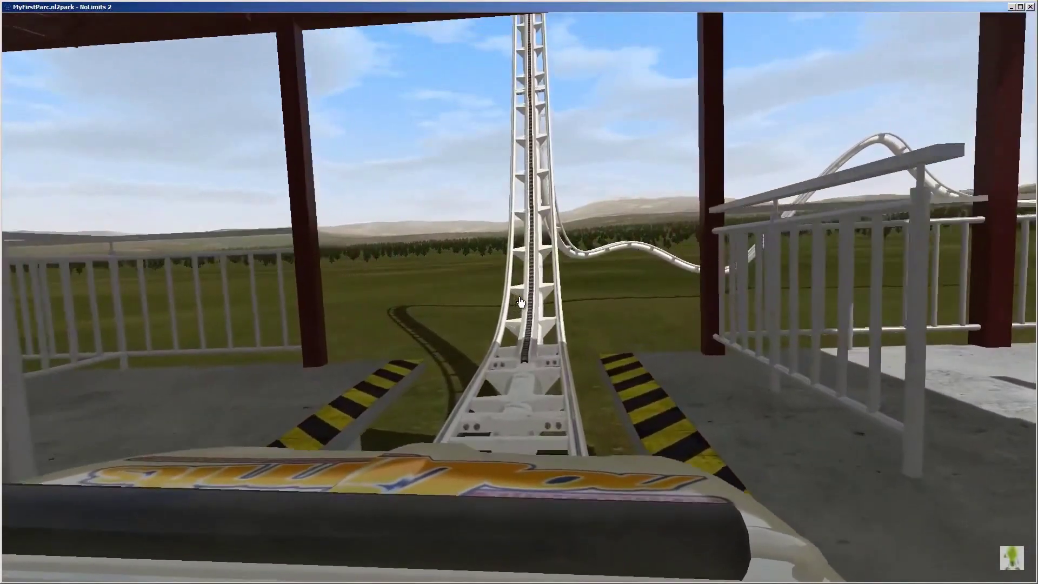
key(Escape)
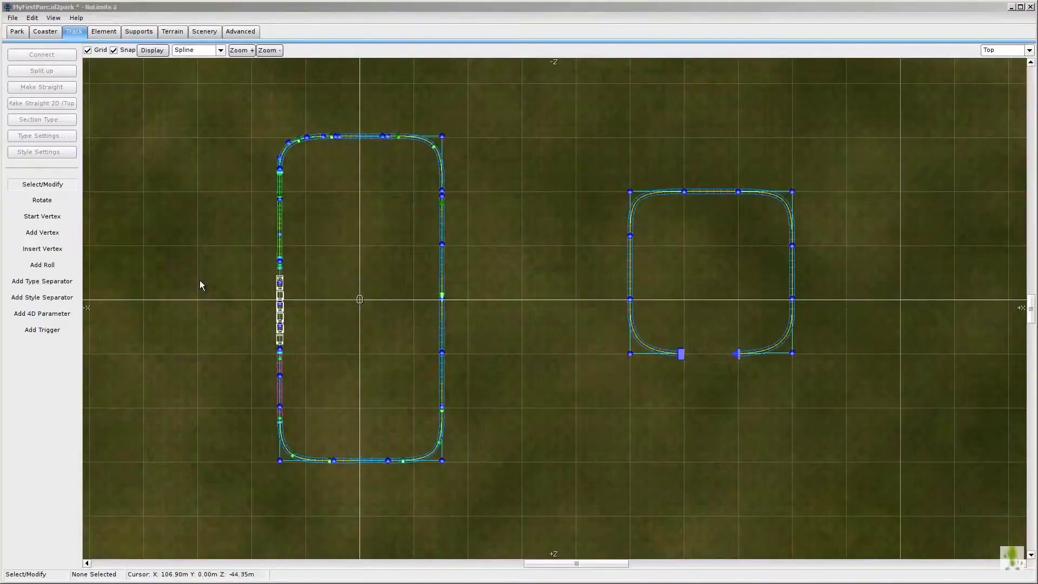
click(47, 267)
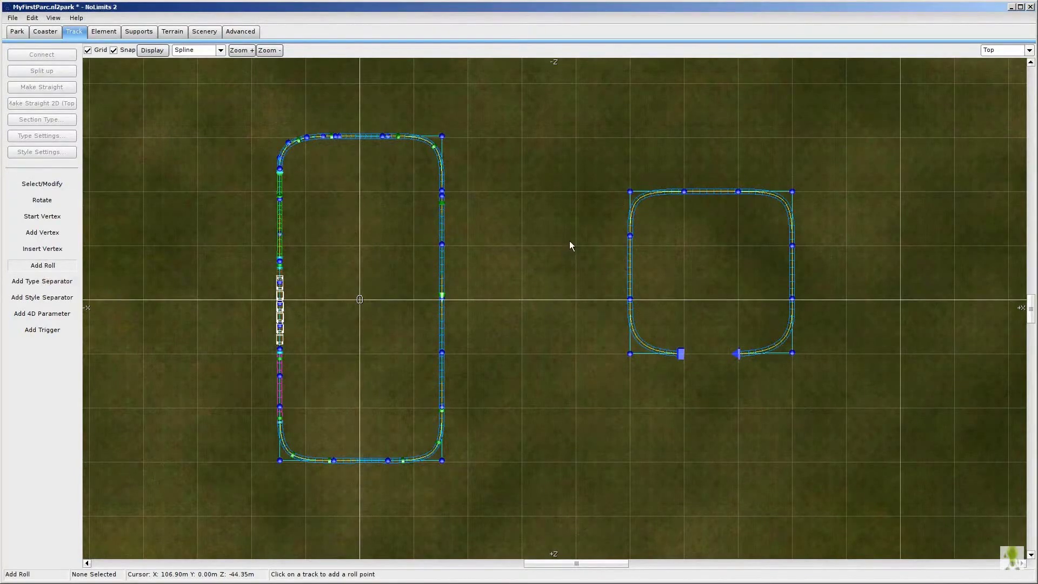
right_drag(572, 239, 560, 249)
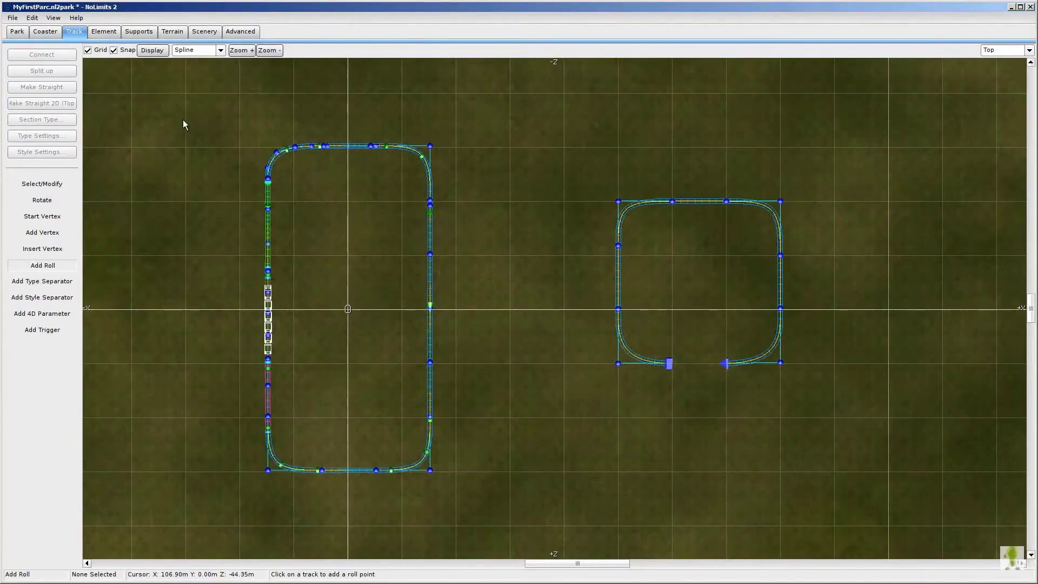
click(48, 184)
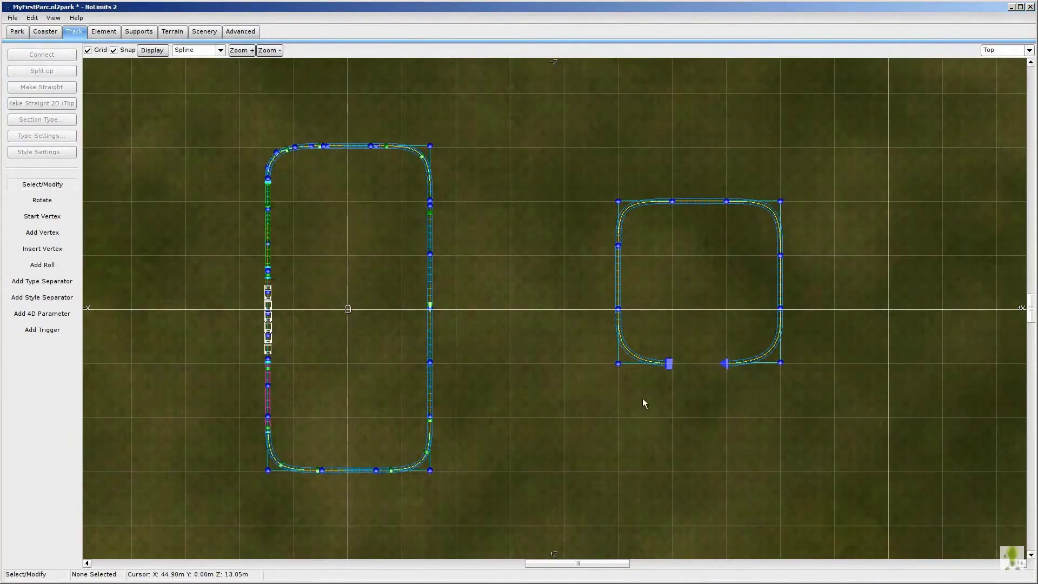
Connect the two open ends of the square track to close its circuit
click(669, 364)
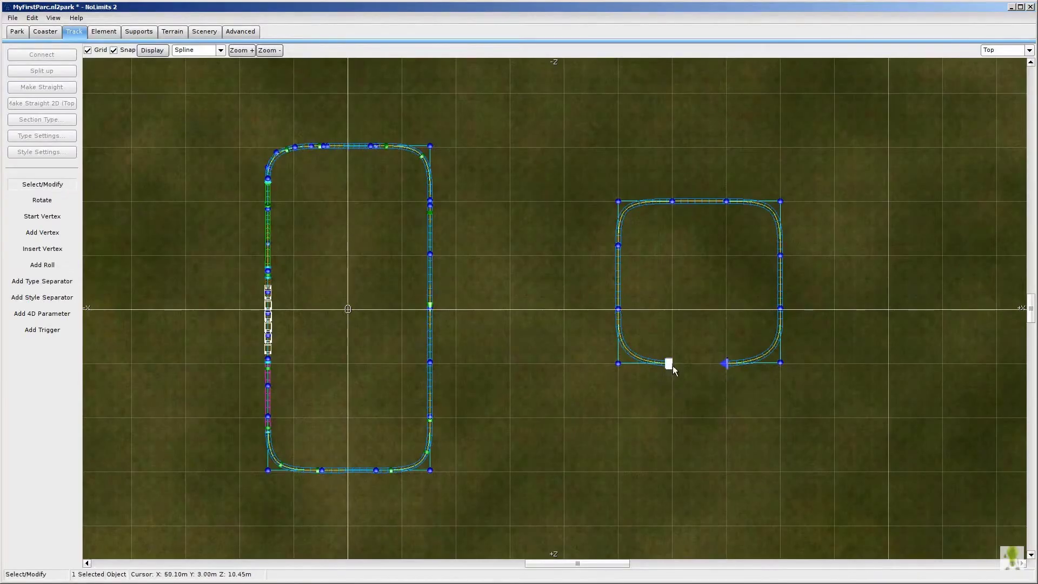
ctrl+click(724, 362)
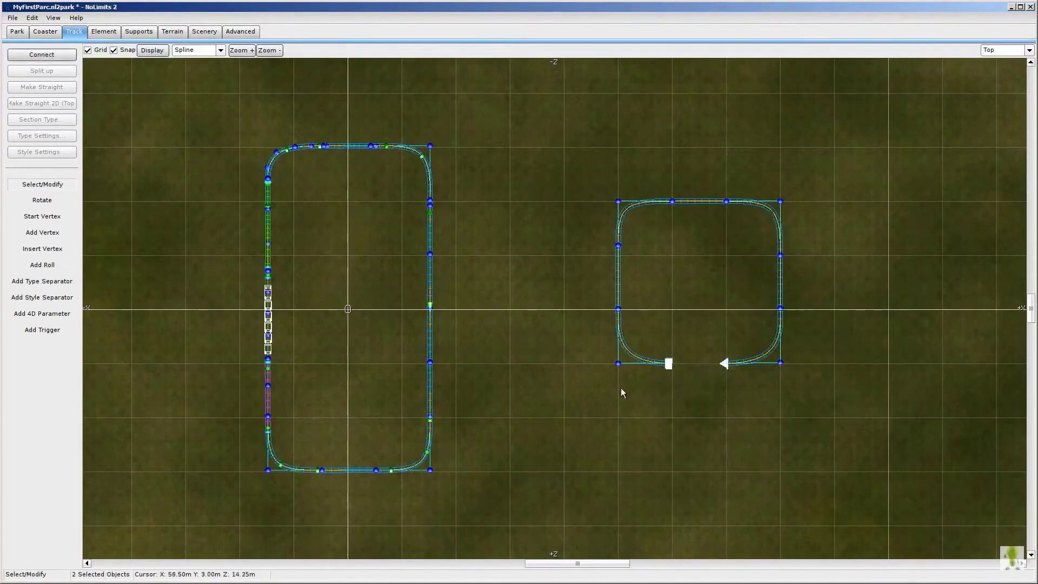
click(53, 57)
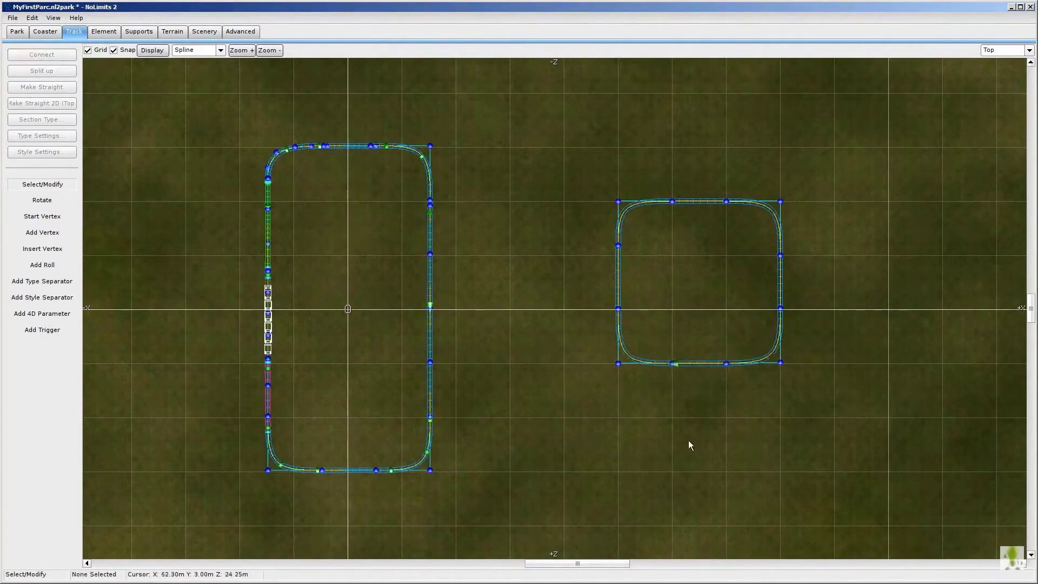
Select the roll point at the square circuit's start and show the Roll Point panel beside the track
scroll(719, 427, up, 3)
right_drag(831, 502, 704, 476)
scroll(704, 476, up, 1)
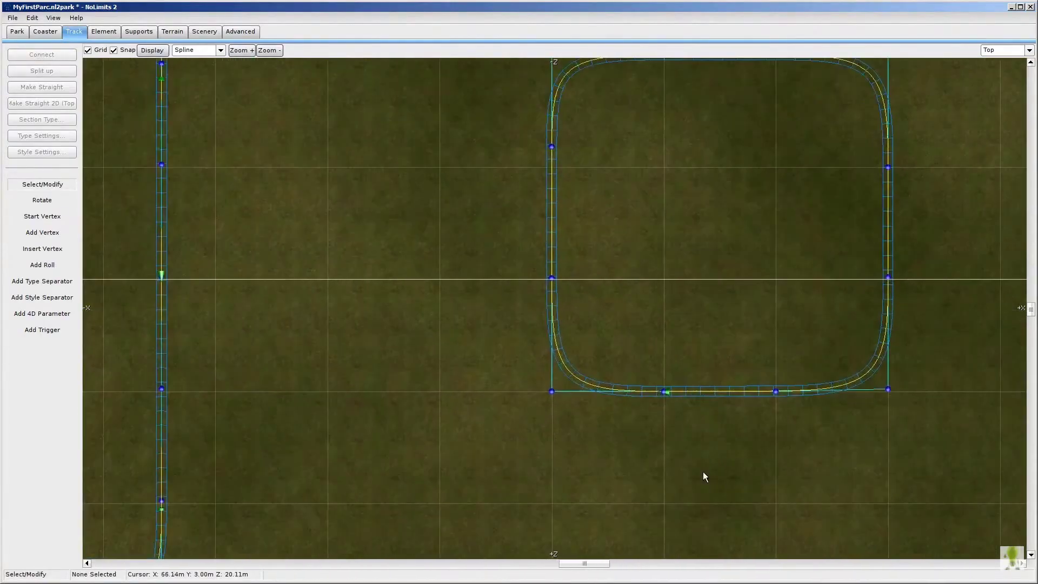
click(666, 392)
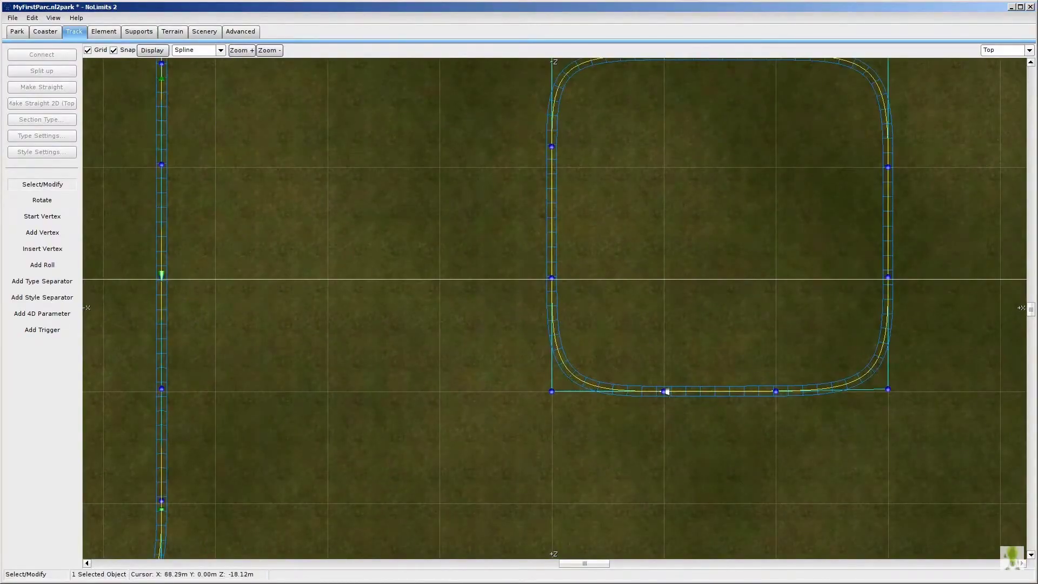
right_drag(434, 141, 390, 180)
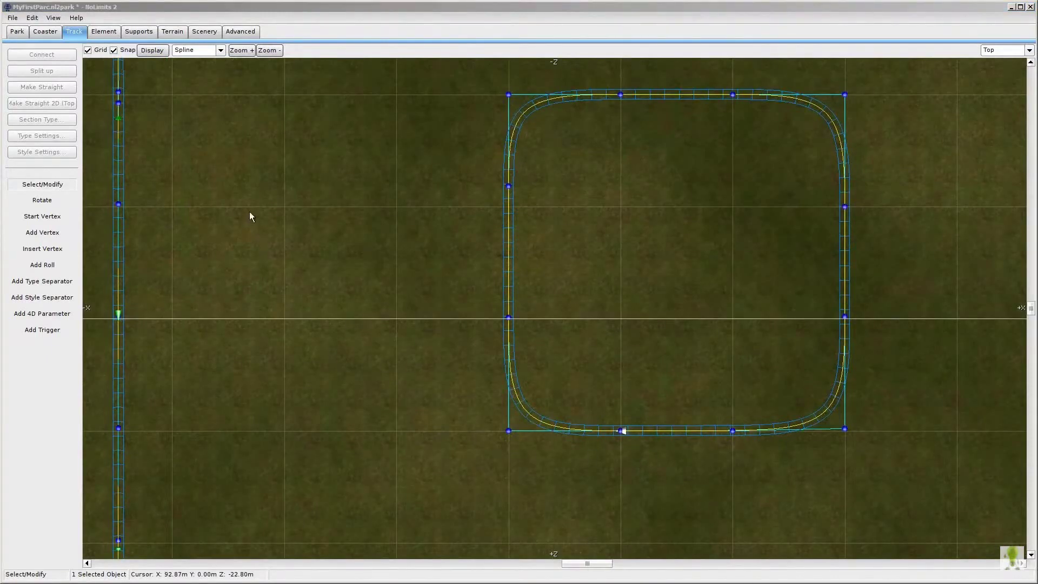
click(58, 19)
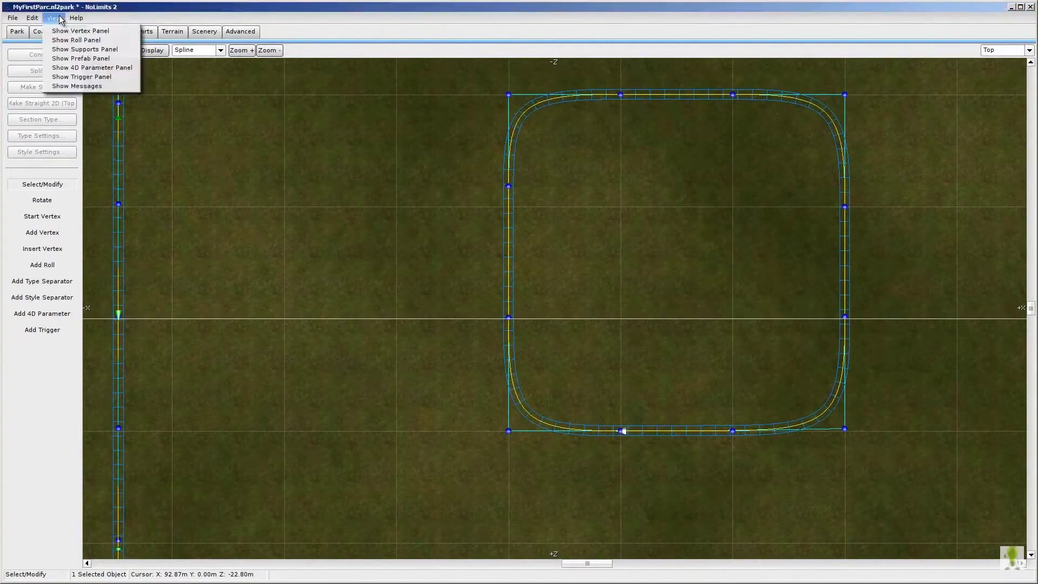
click(64, 43)
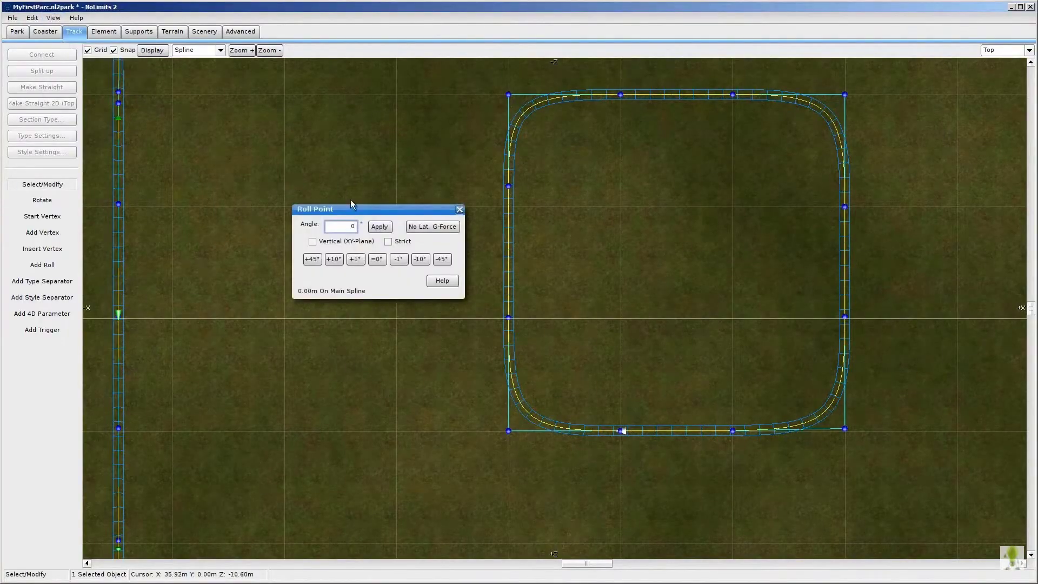
drag(368, 214, 302, 296)
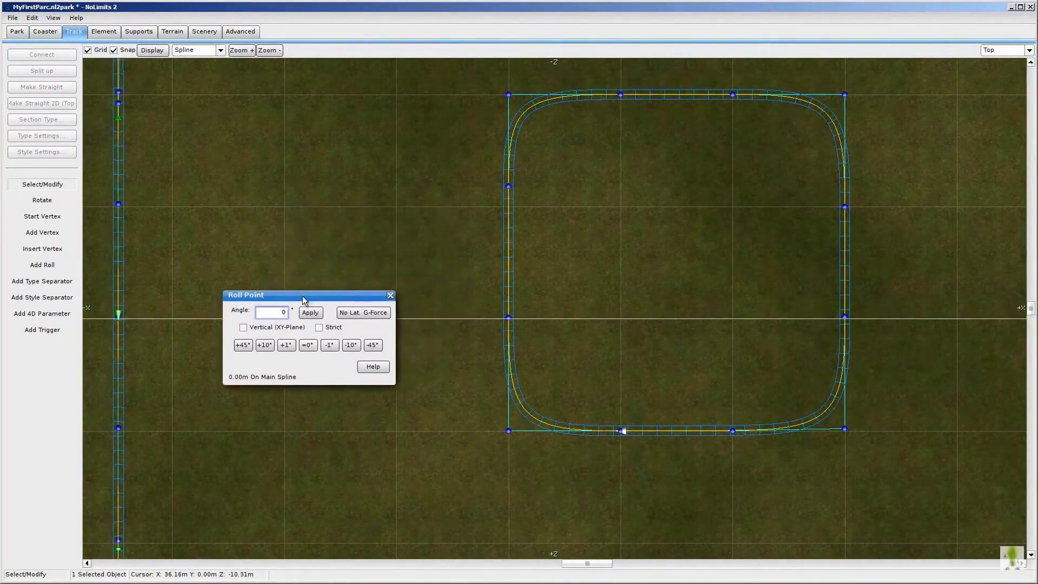
Show the Vertex Panel above the Roll Point panel and inspect the coordinates of the vertices along the square circuit's left side
click(53, 18)
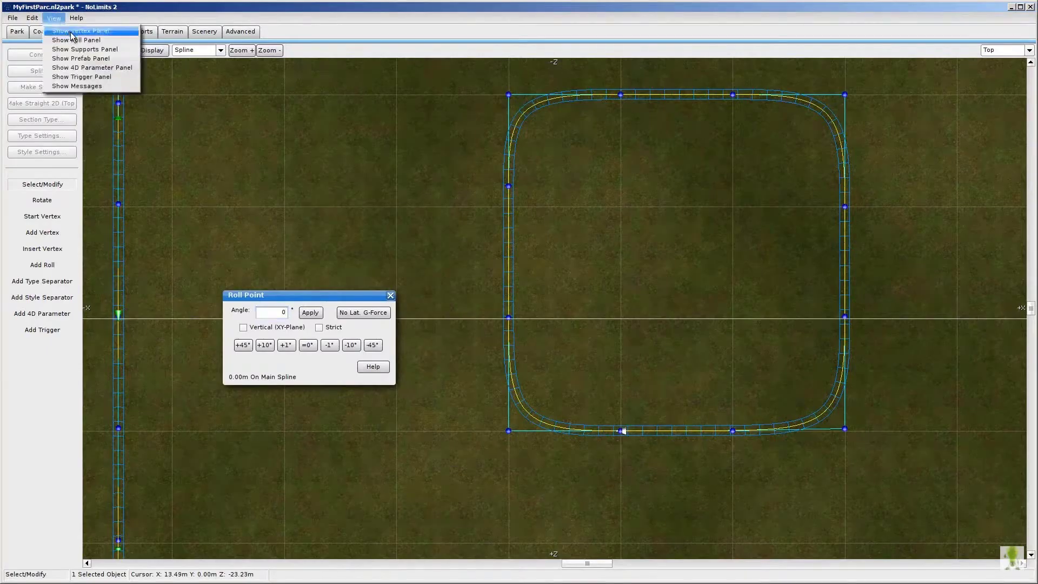
click(74, 33)
drag(363, 173, 297, 112)
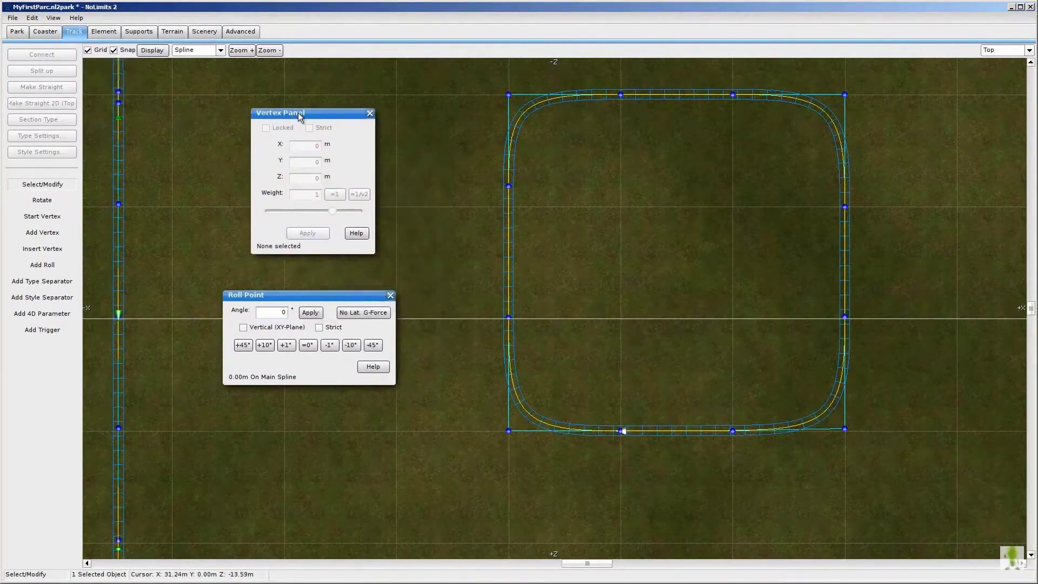
click(508, 431)
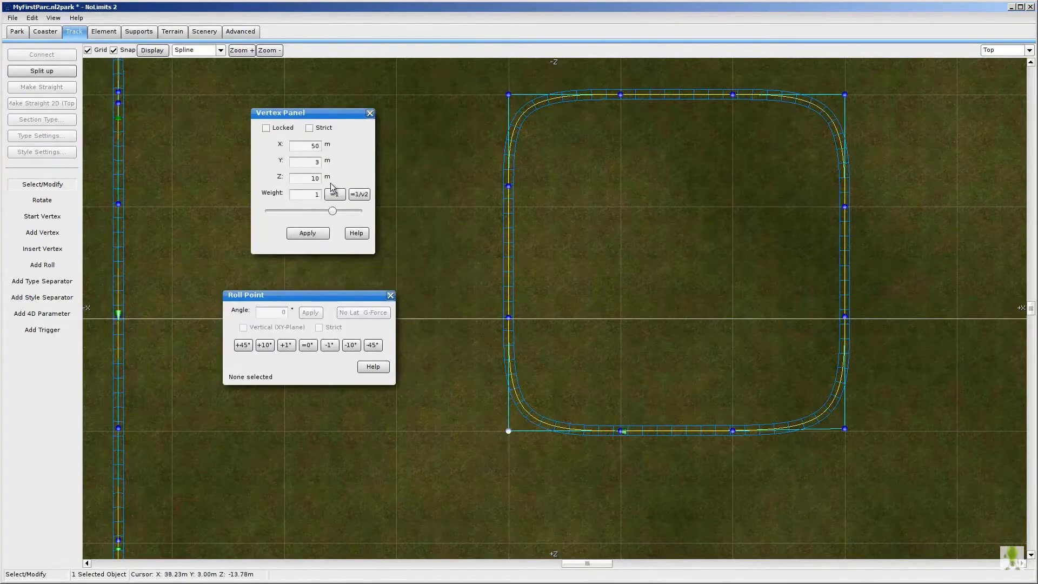
click(508, 318)
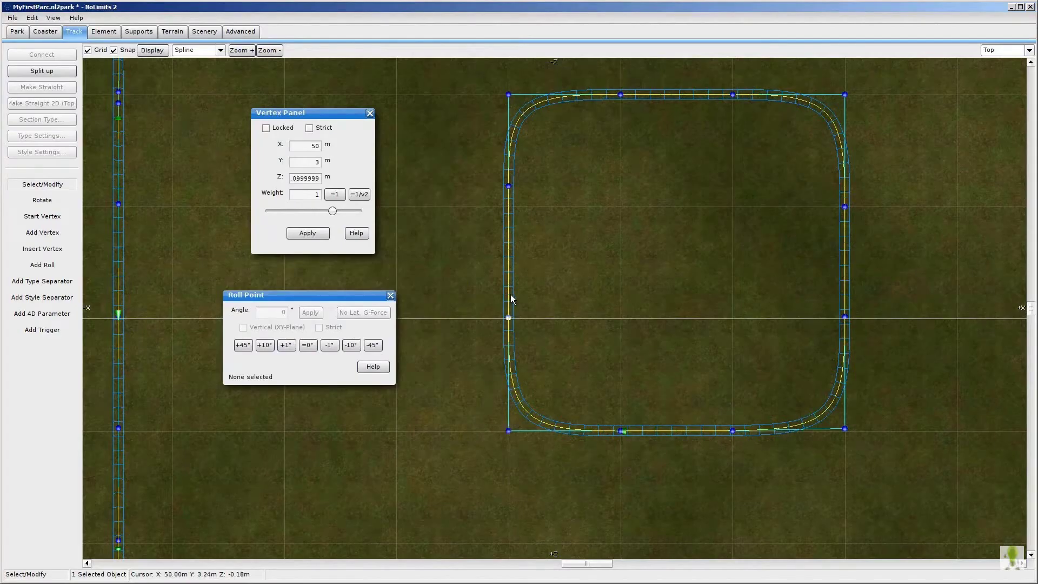
click(509, 186)
Reselect the roll point at the square circuit's start and roll it to -90° in two -45° increments
click(625, 433)
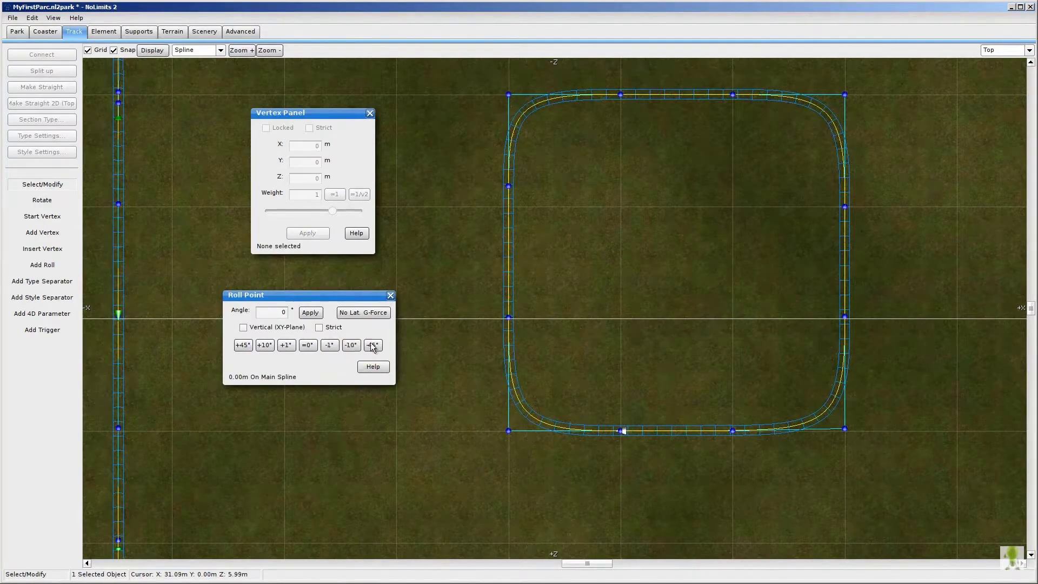
right_drag(654, 513, 649, 453)
scroll(654, 498, up, 2)
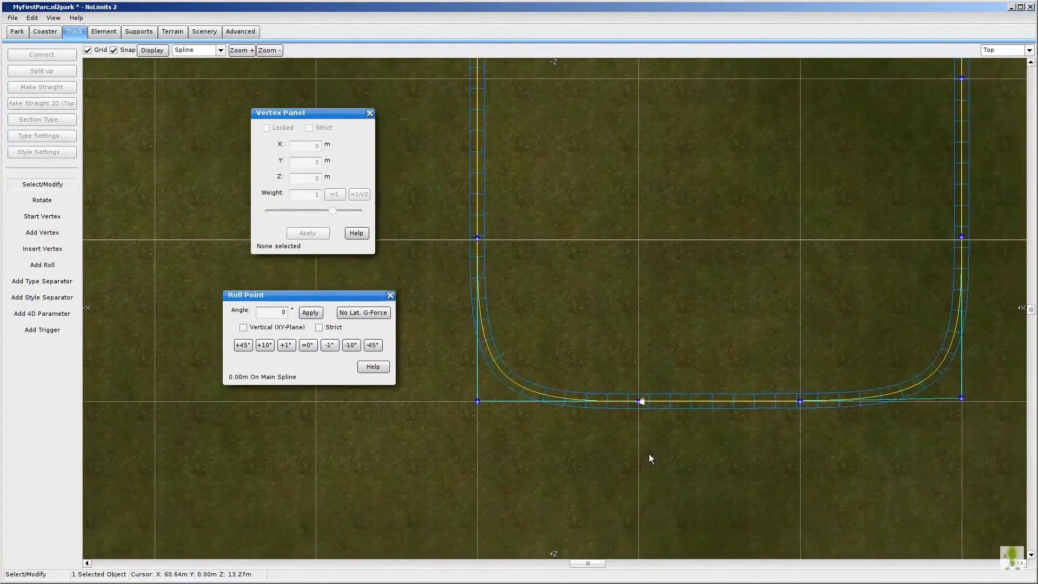
scroll(649, 453, up, 1)
right_drag(704, 487, 665, 456)
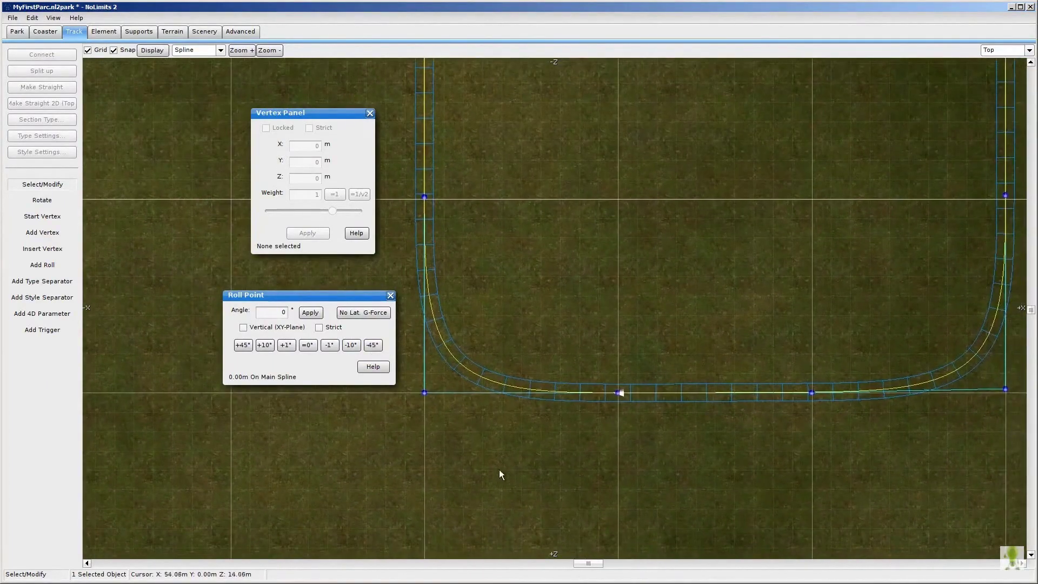
click(373, 346)
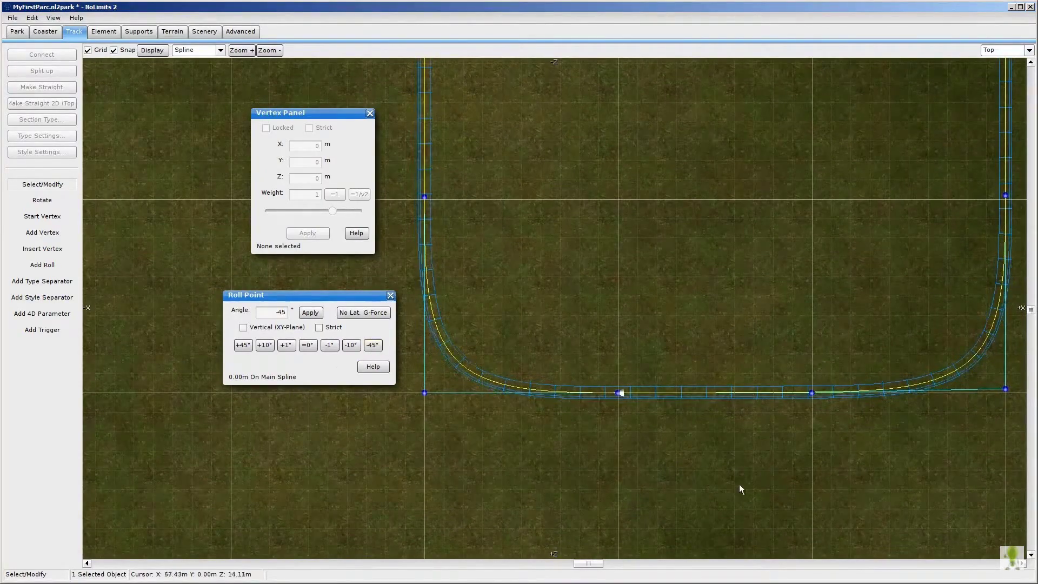
right_drag(709, 186, 697, 258)
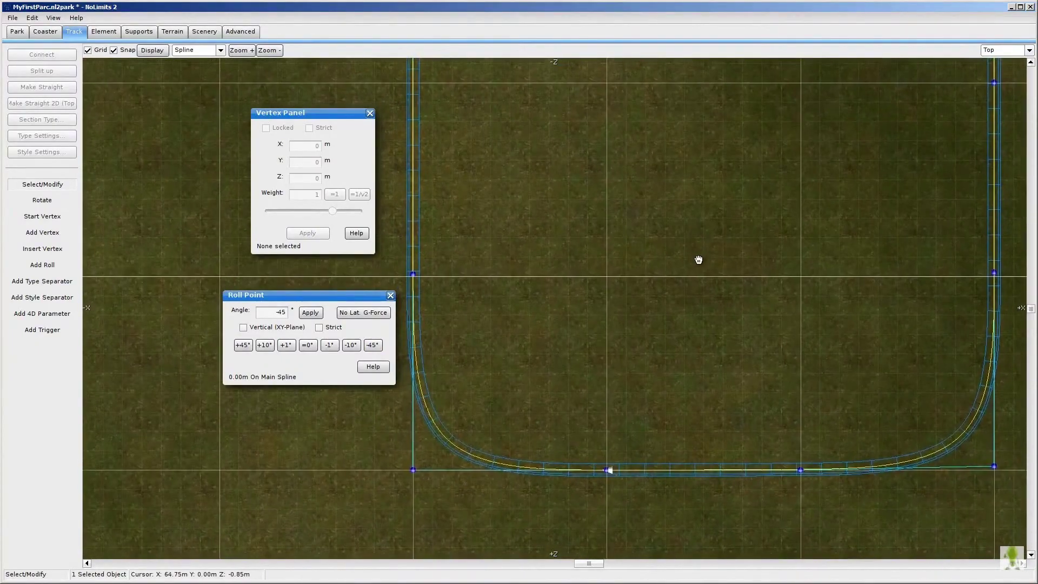
click(373, 345)
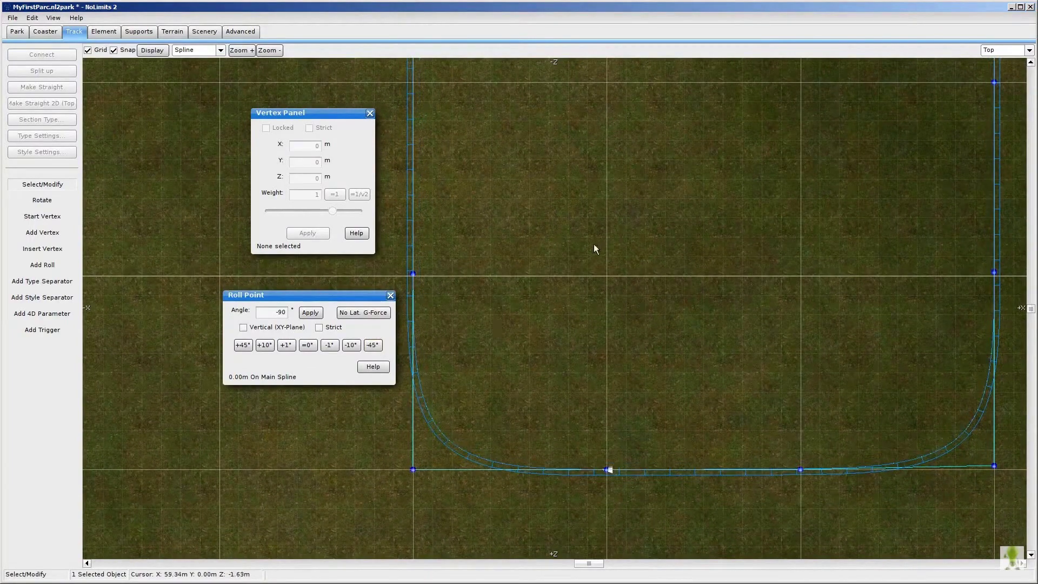
Freeze the coaster to render the square circuit with its rolled track
right_drag(634, 218, 625, 323)
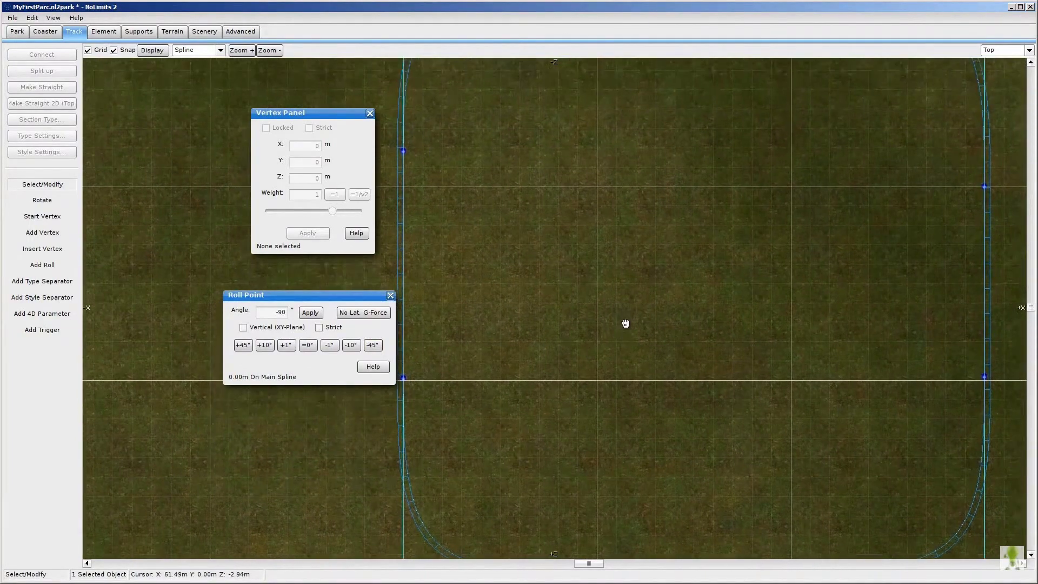
scroll(625, 320, down, 2)
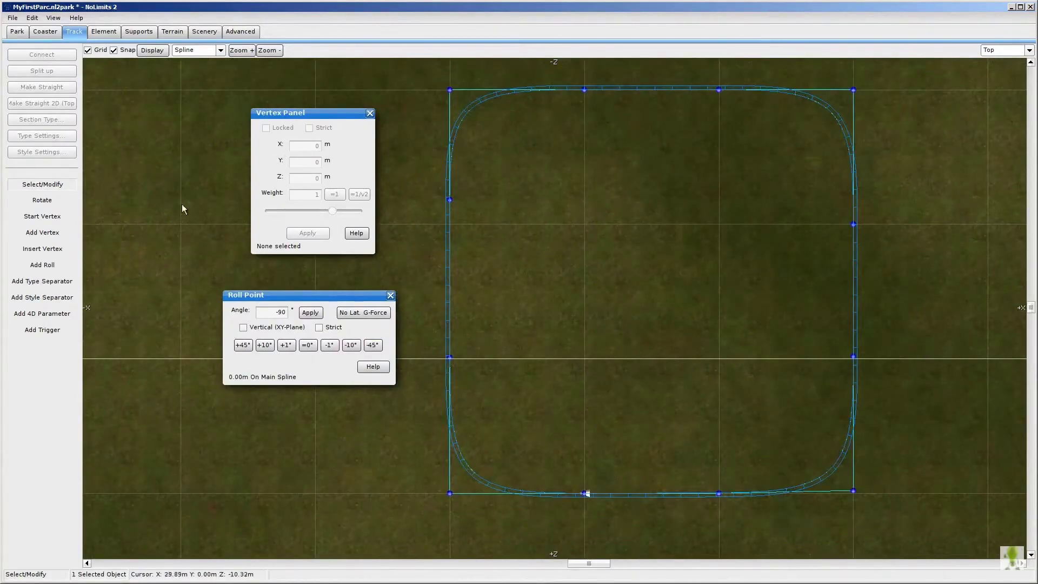
click(46, 32)
click(49, 215)
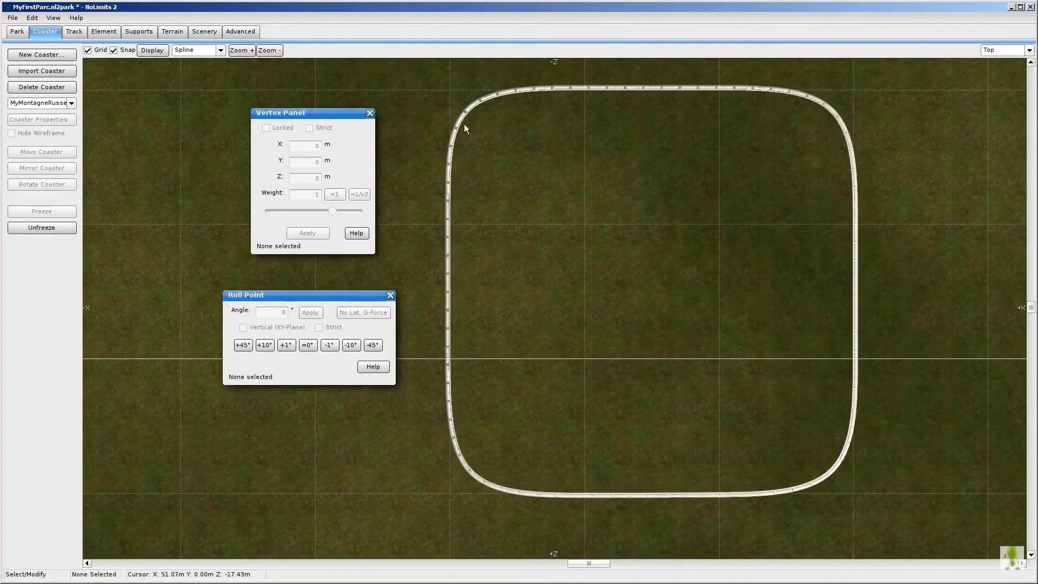
Switch to the Perspective view and fly past the first coaster to examine the rolled square circuit
click(1029, 50)
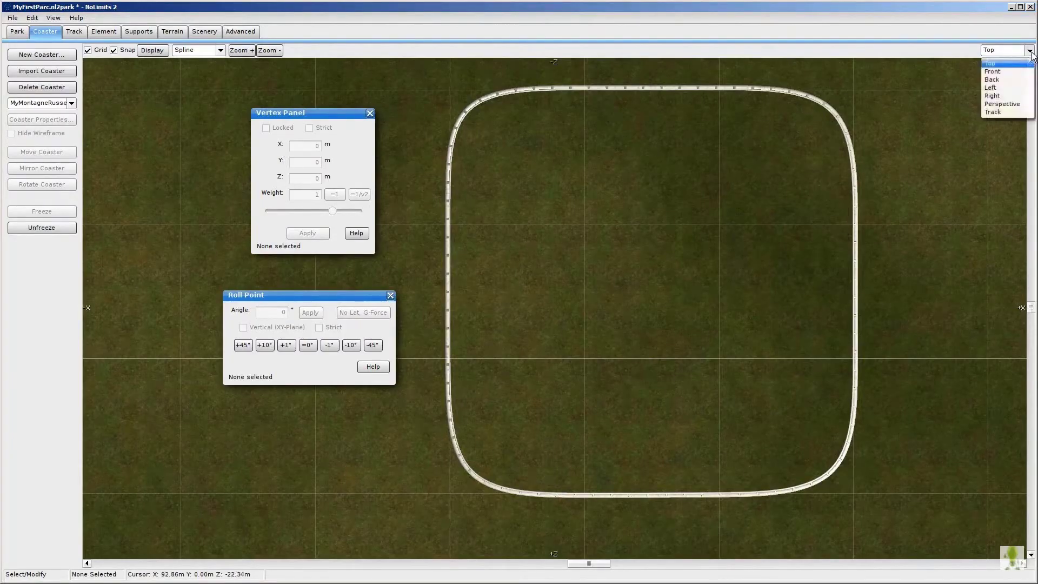
click(1001, 103)
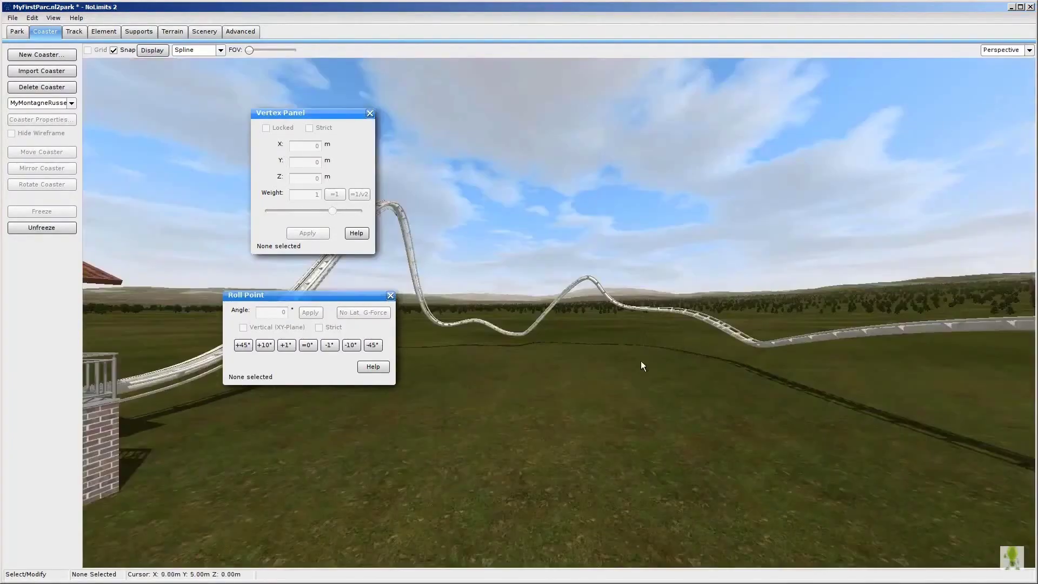
key(w)
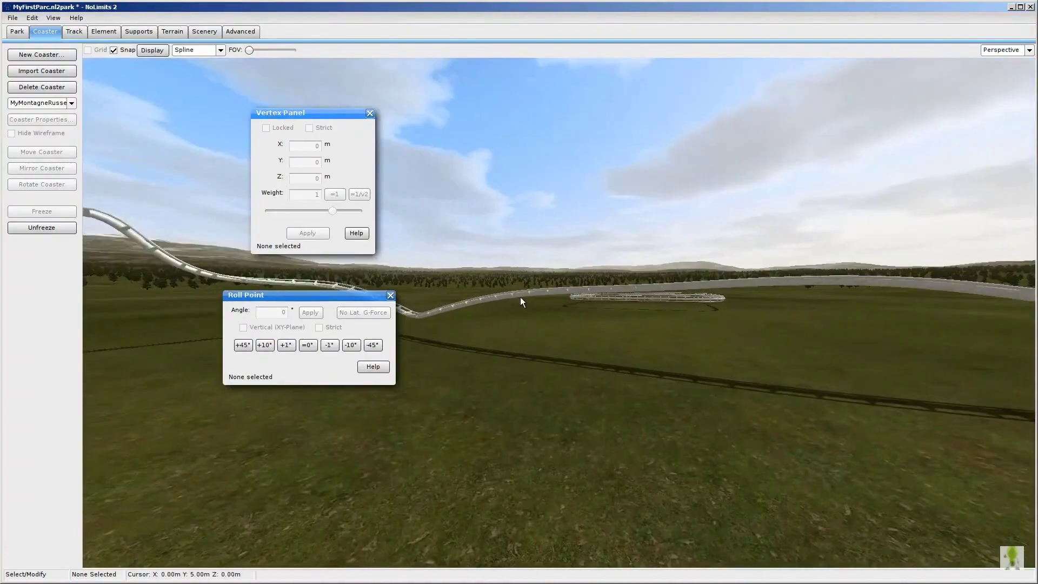
key(w)
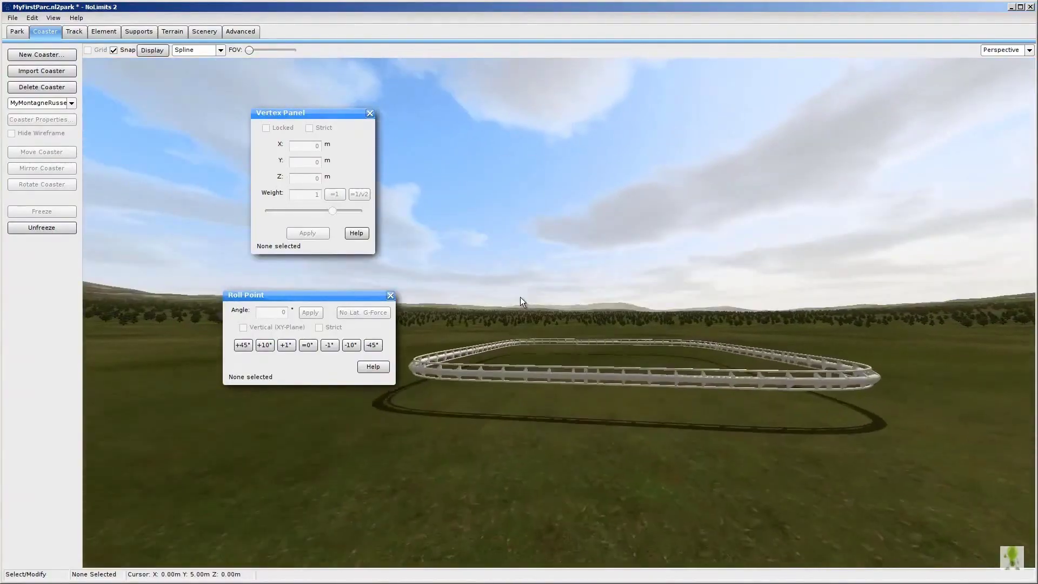
key(w)
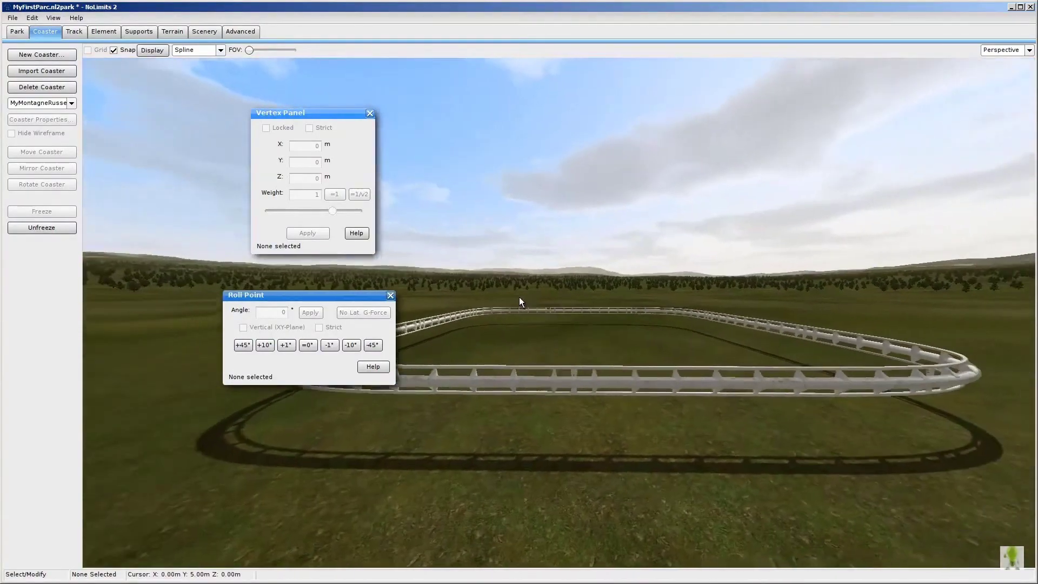
key(w)
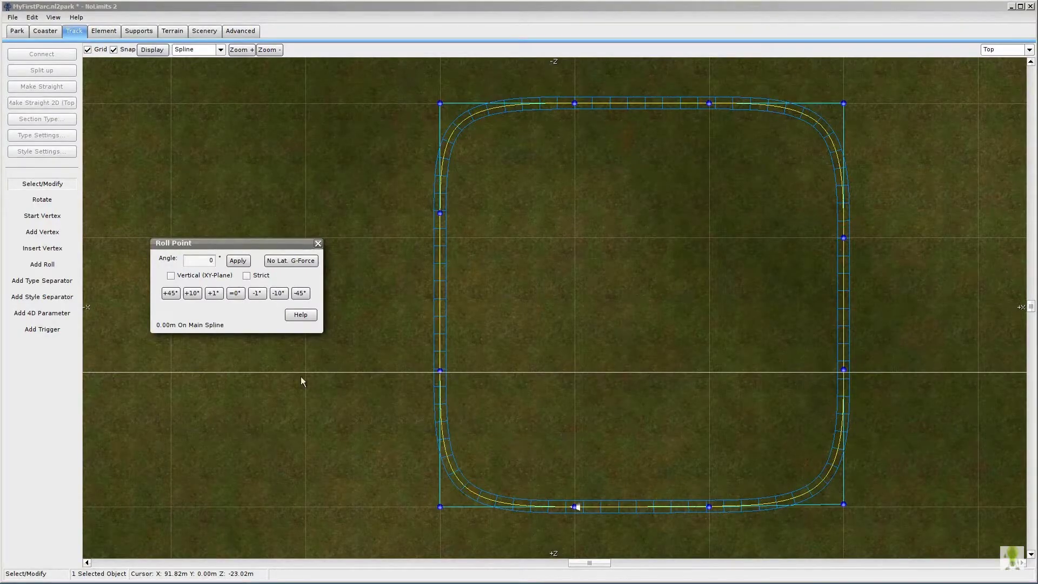
Add three roll points to the square circuit: on its left side, on its right side, and beside the last bottom vertex
click(46, 266)
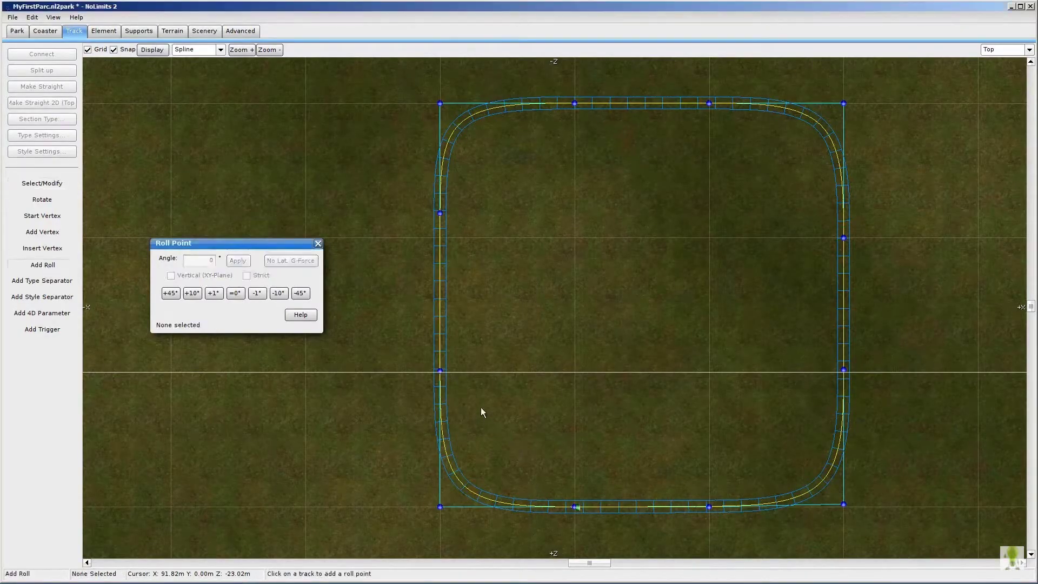
click(440, 377)
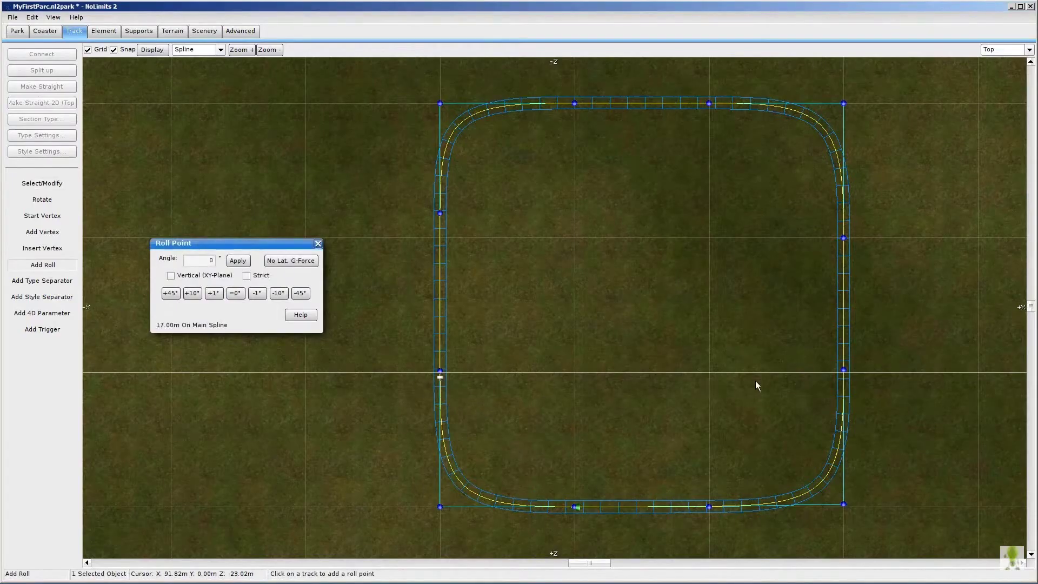
click(844, 381)
click(703, 506)
click(22, 184)
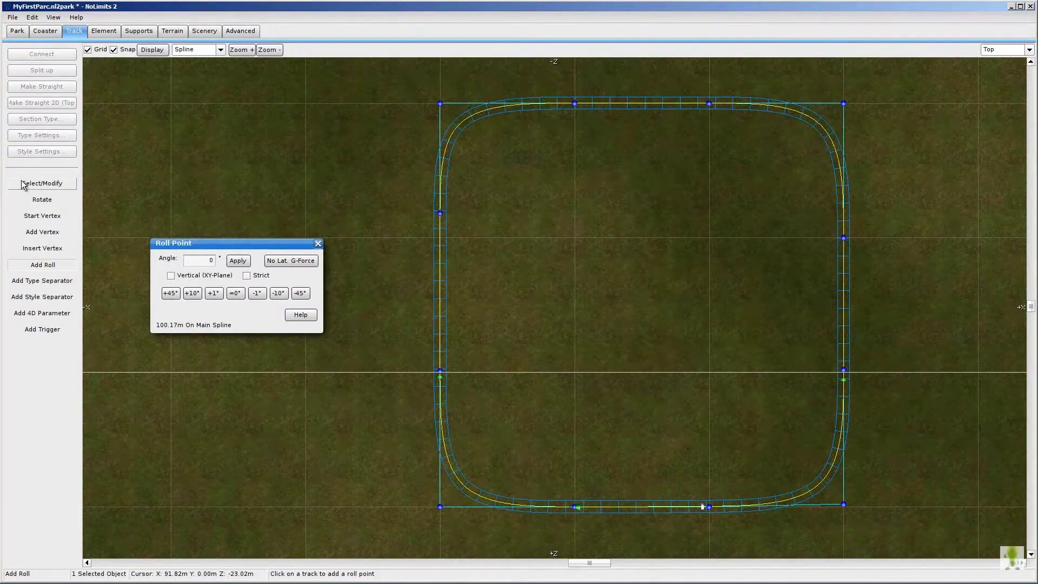
Roll the circuit's starting roll point and the one beside the last bottom vertex to -45° each
click(580, 507)
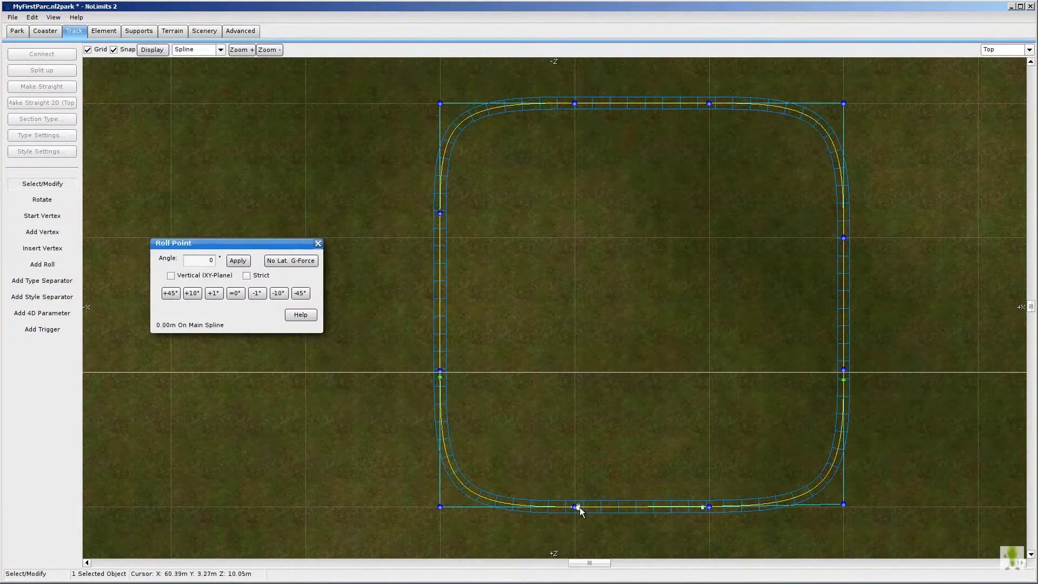
click(300, 295)
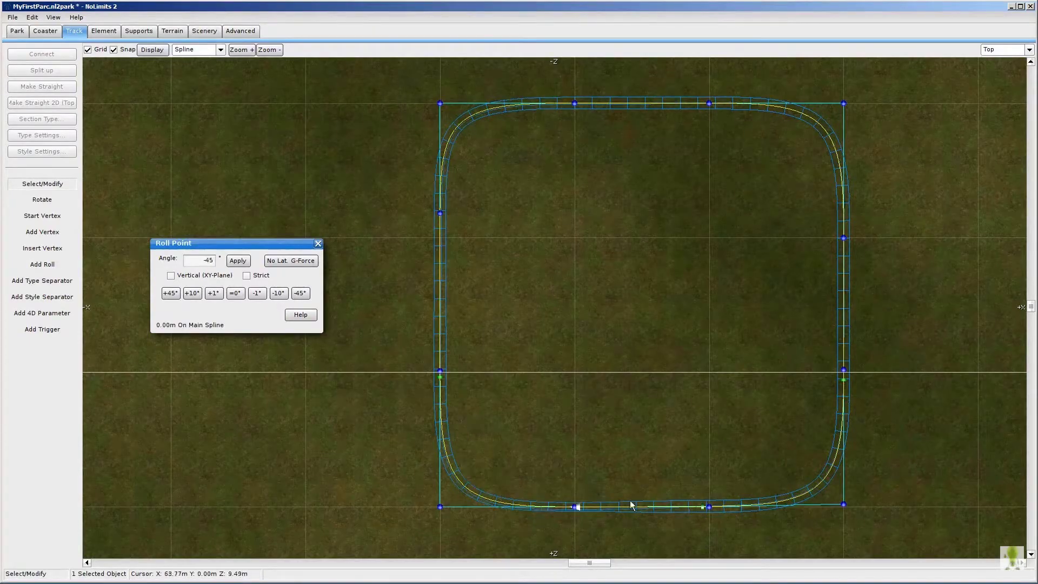
click(703, 508)
click(301, 294)
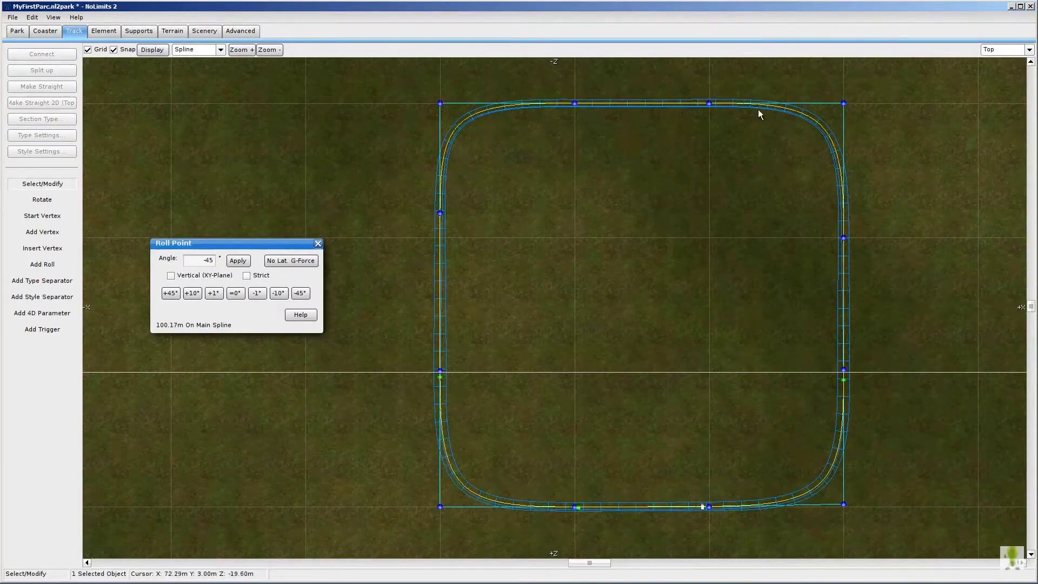
Add a roll point midway along the top side of the square circuit and return to selection mode
click(47, 265)
click(634, 105)
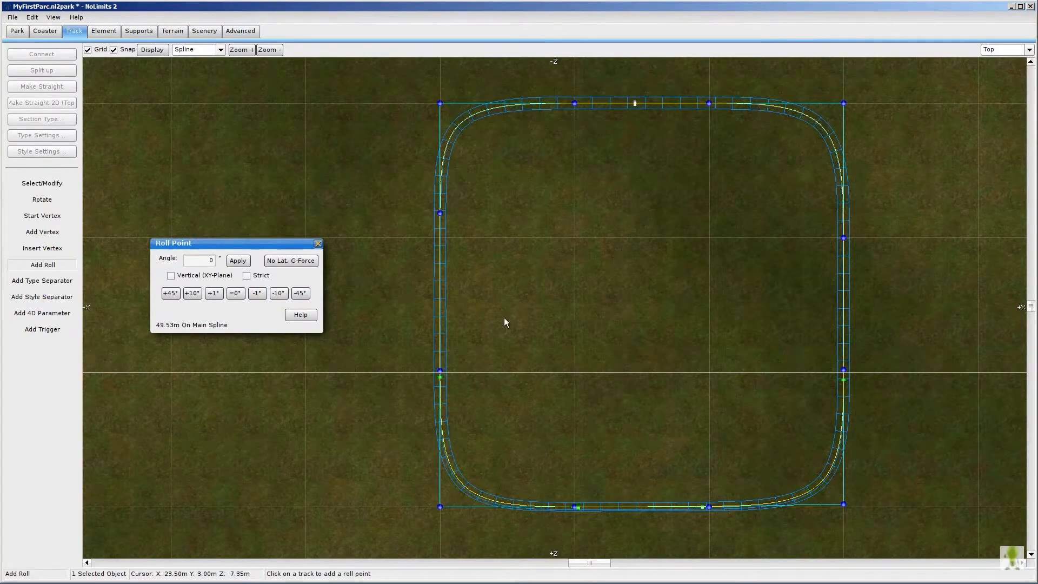
click(42, 185)
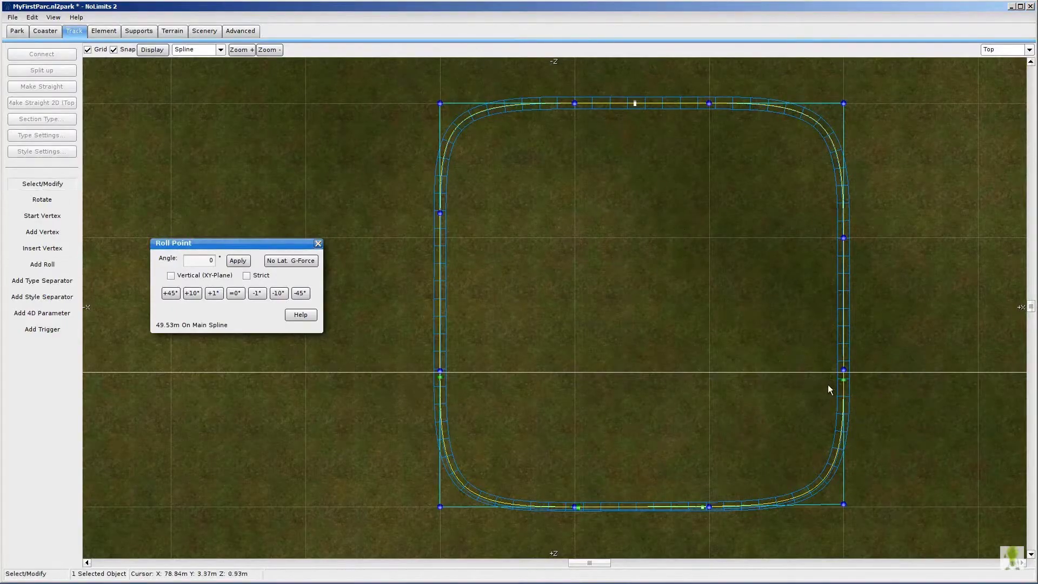
Slide the roll point on the circuit's right side along the track toward the lower corner and back beside its vertex
click(844, 379)
drag(844, 380, 837, 472)
drag(847, 421, 845, 381)
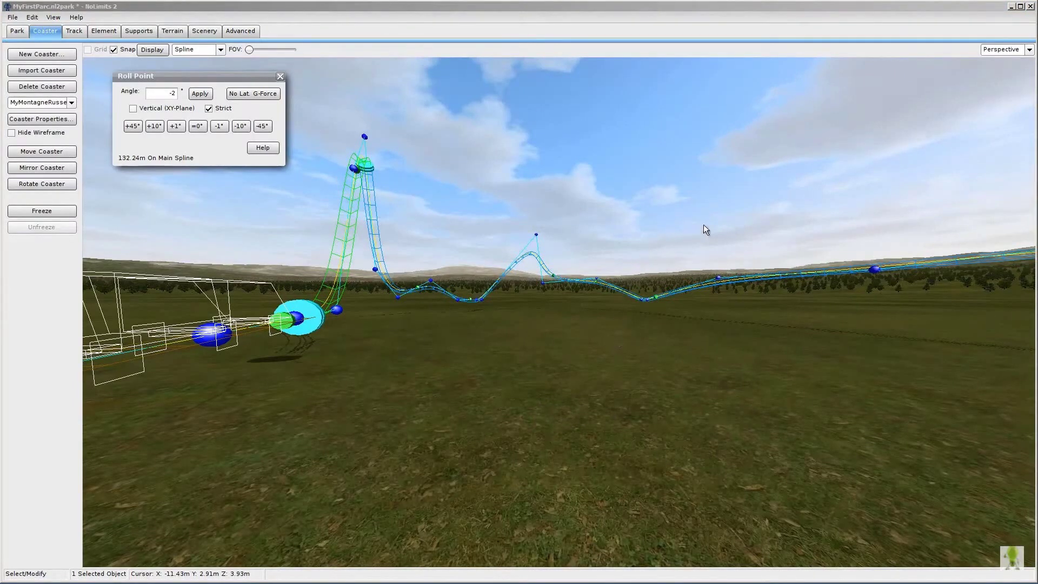
Switch to the Track view and travel along the first coaster's track to inspect its banking
click(1029, 49)
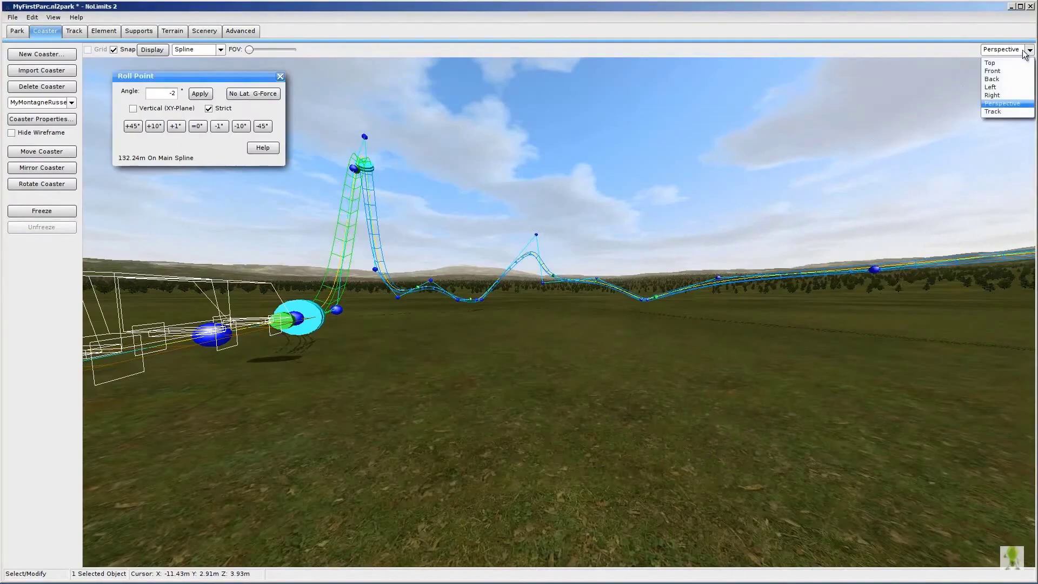
click(992, 112)
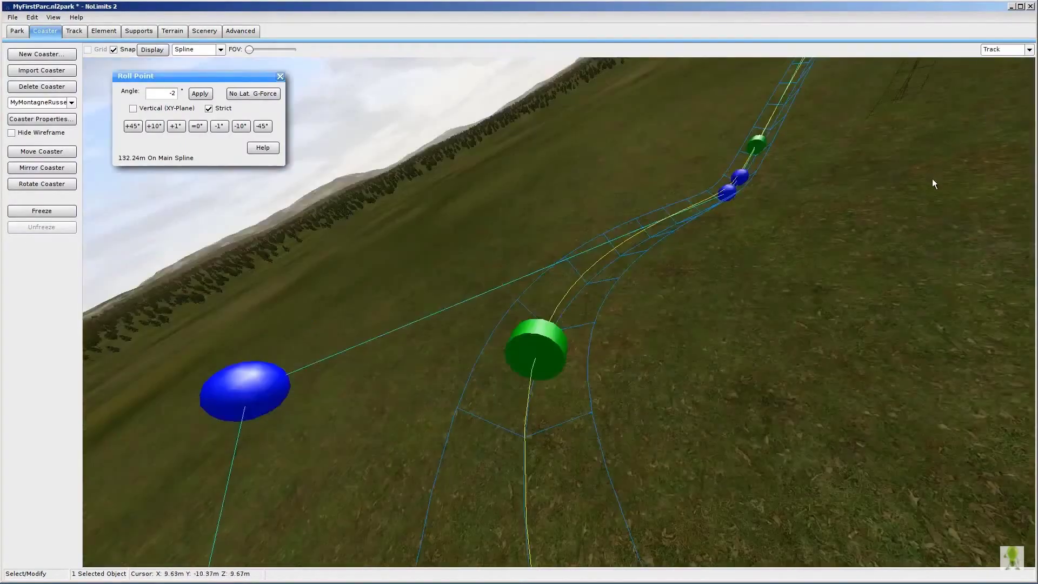
key(s)
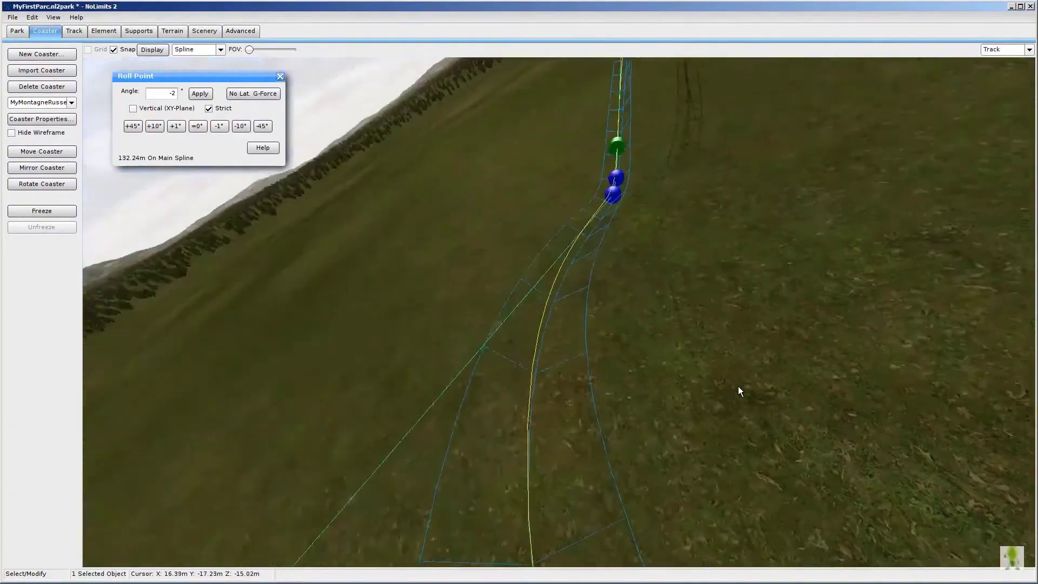
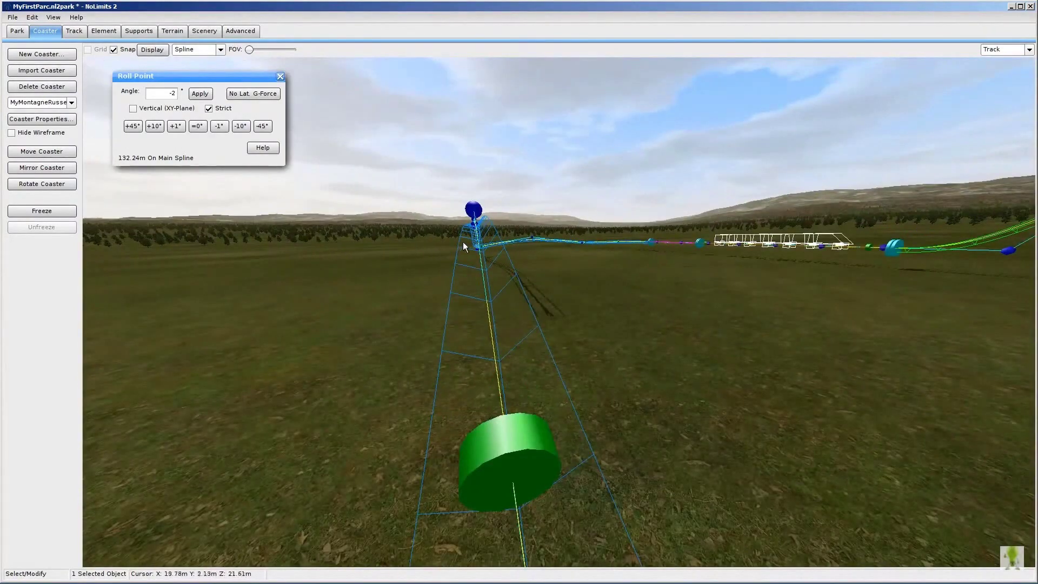
Roll the roll point at 93.43 m to -5° and preview the changed banking along the track
click(523, 435)
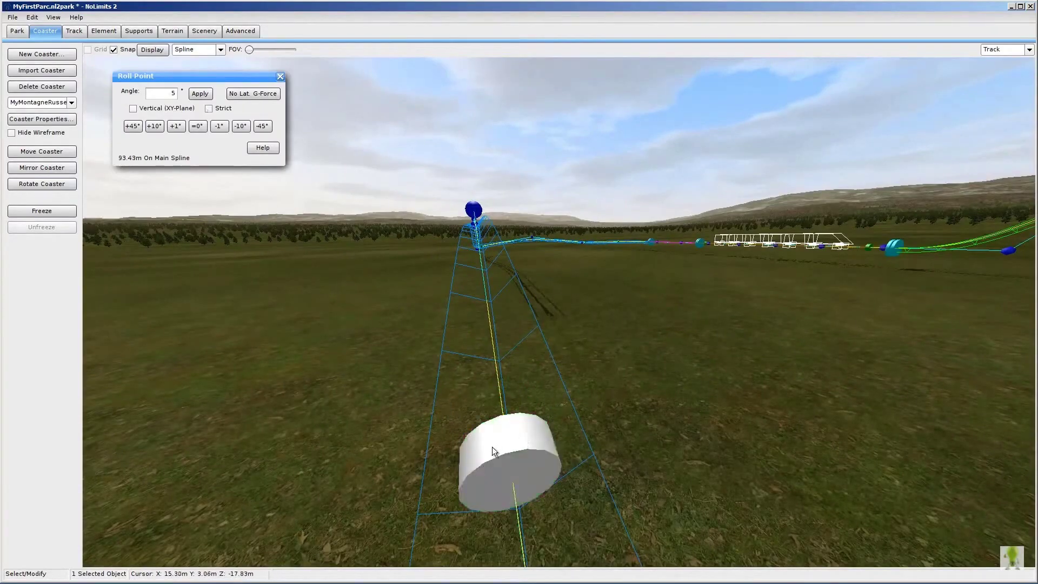
click(241, 126)
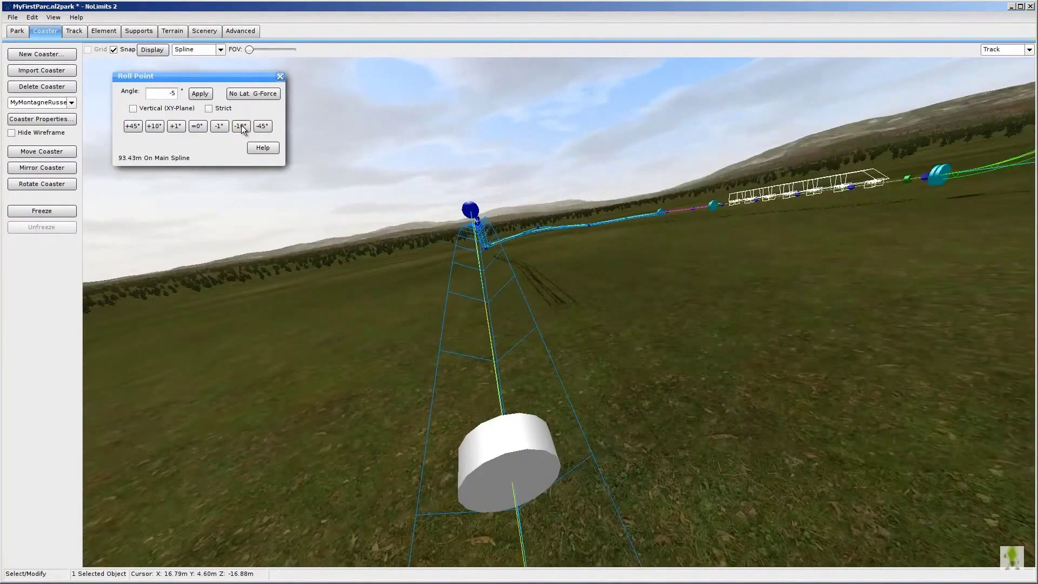
key(w)
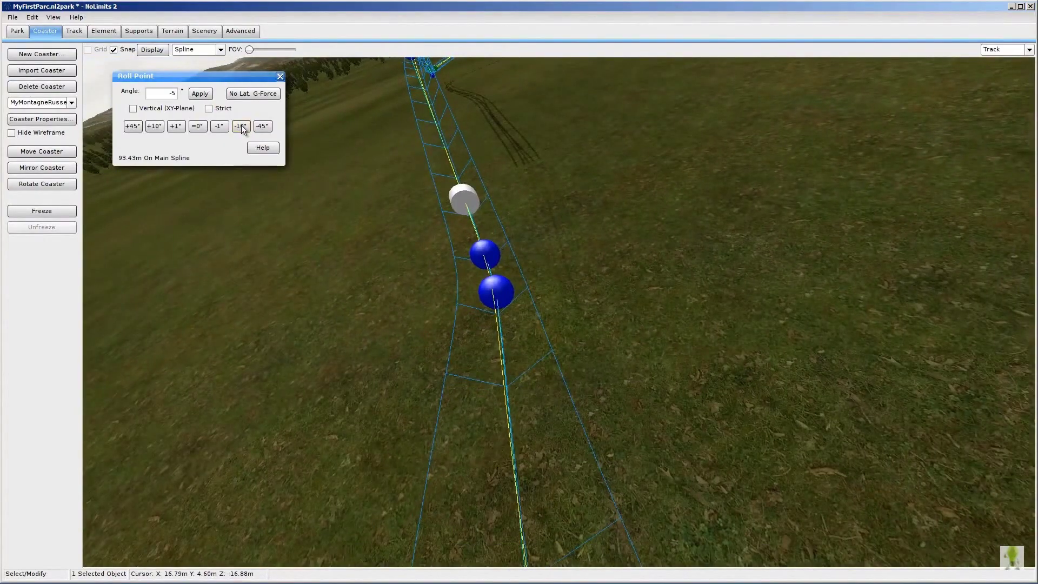
key(w)
key(w)
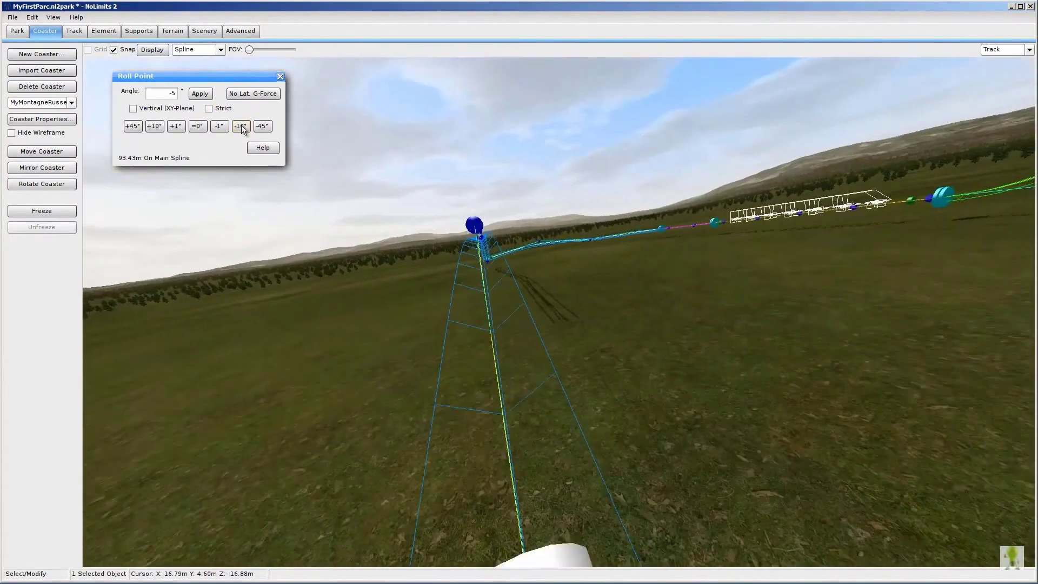
Raise the same roll point's angle to 12° with one +10° increment and seven +1° increments
click(157, 128)
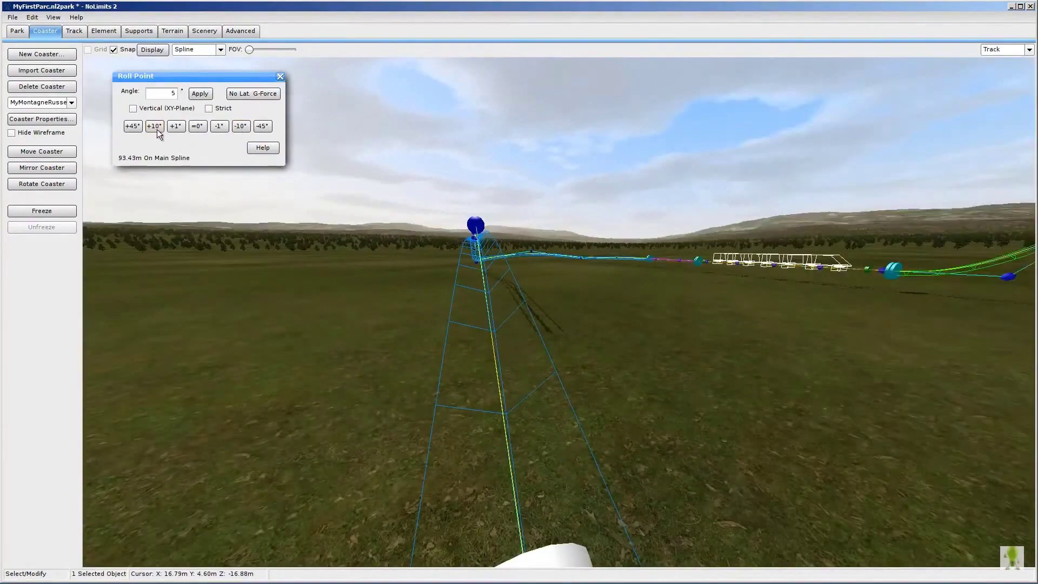
click(173, 127)
click(173, 127)
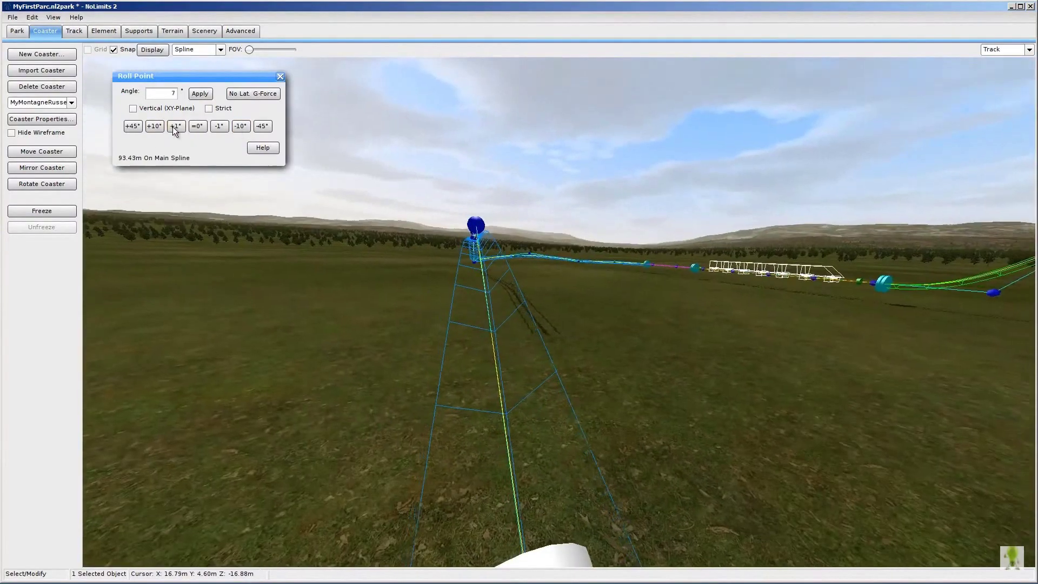
click(173, 127)
click(173, 127)
click(173, 127)
click(173, 126)
click(173, 126)
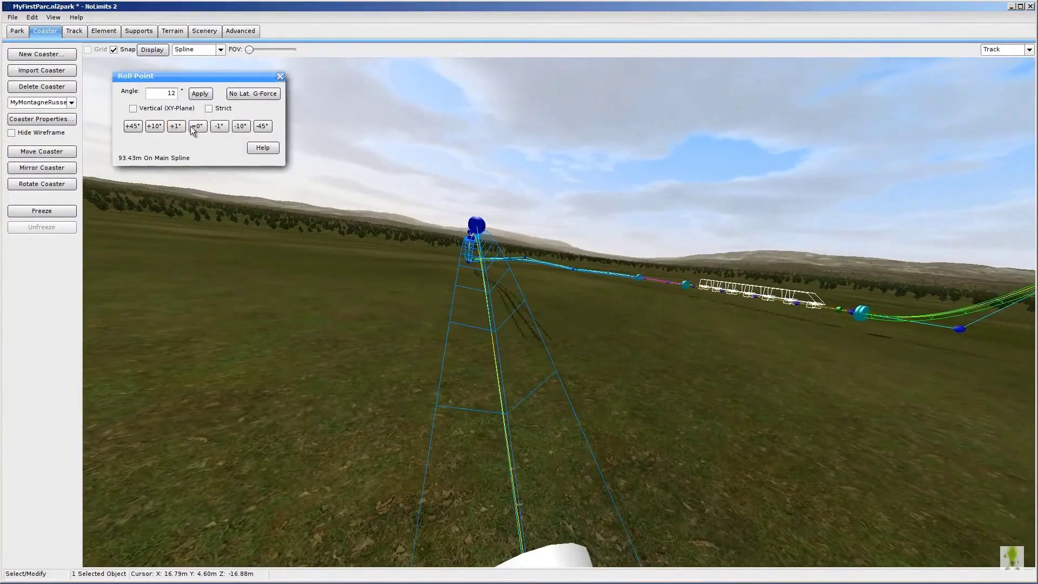
Lower the roll point's angle again in eight -1° increments
click(220, 126)
click(220, 126)
click(220, 127)
click(219, 126)
click(219, 126)
click(220, 127)
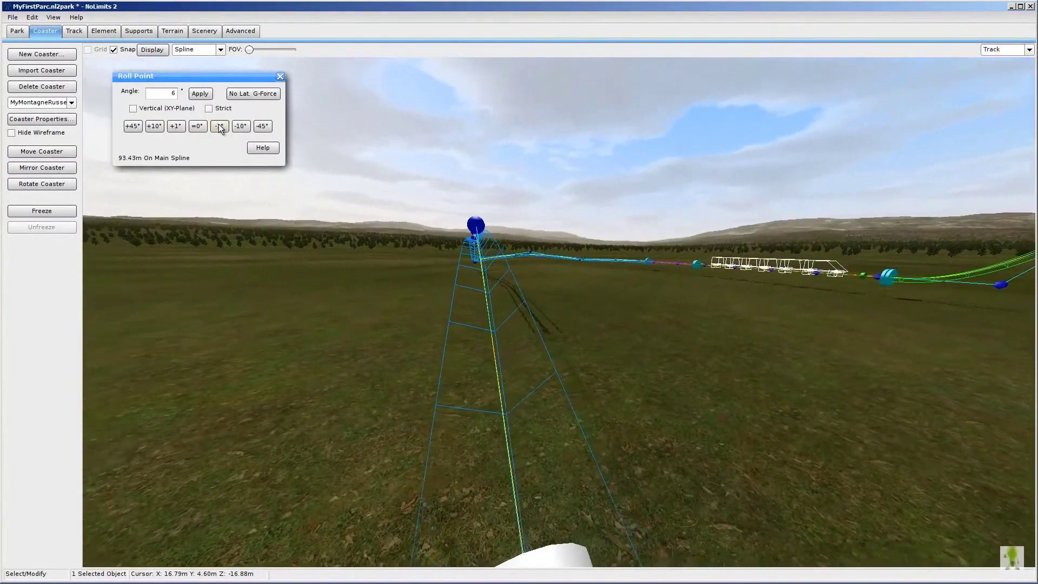
click(220, 127)
click(220, 126)
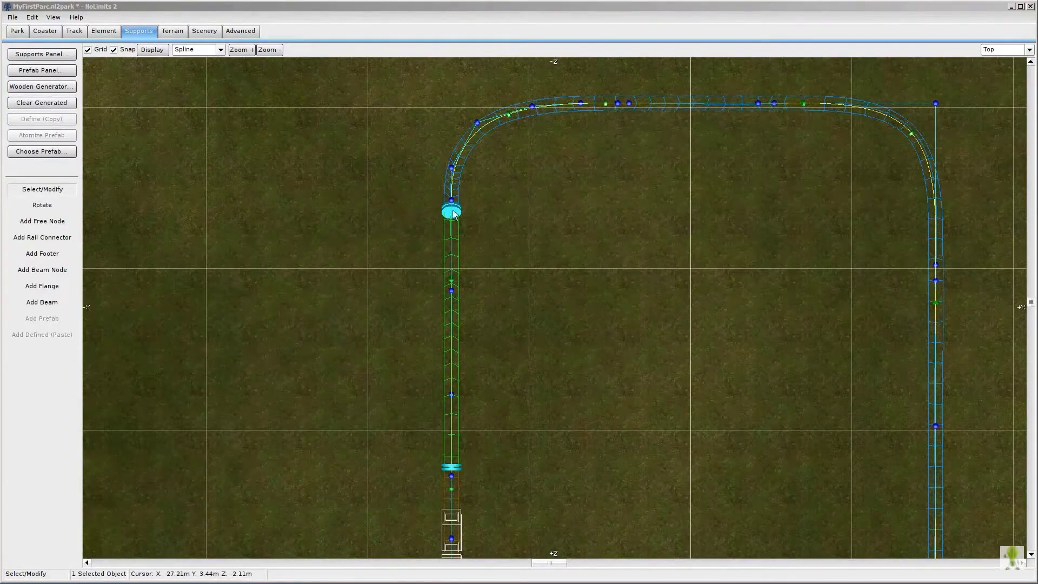
Choose the Dive Arc Type B support prefab from the library
click(38, 153)
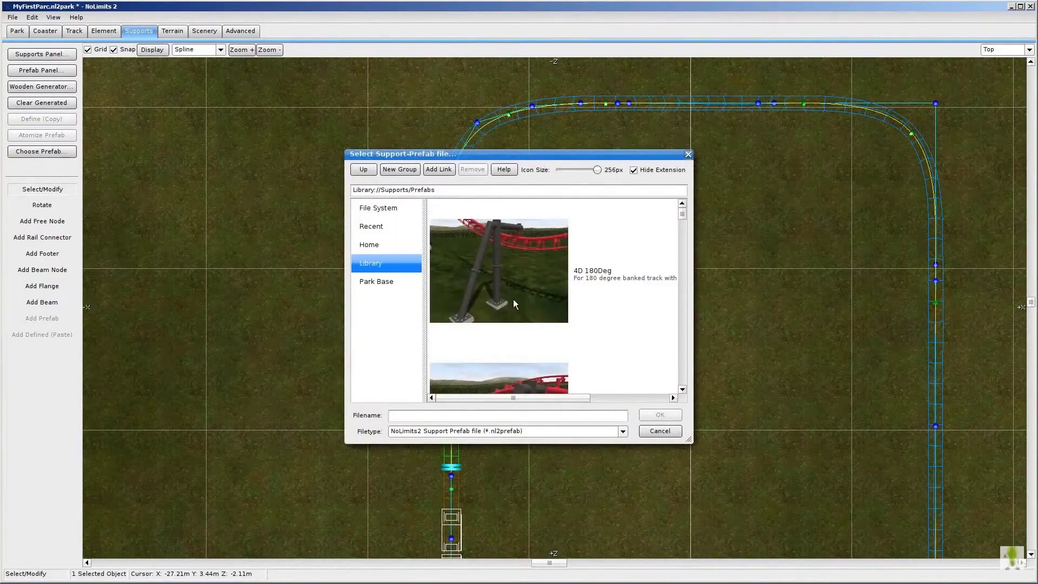
drag(683, 216, 687, 284)
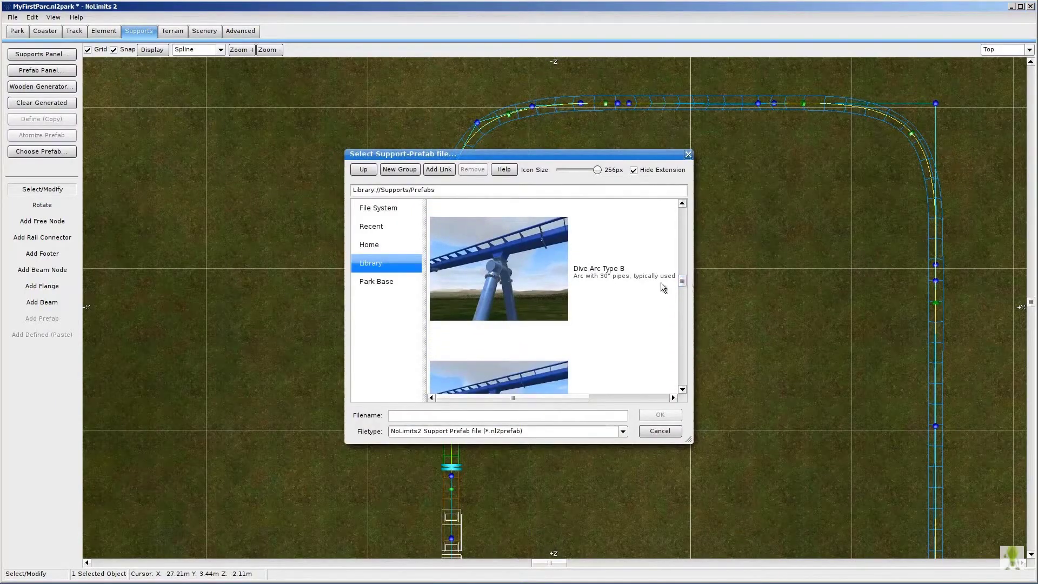
click(506, 279)
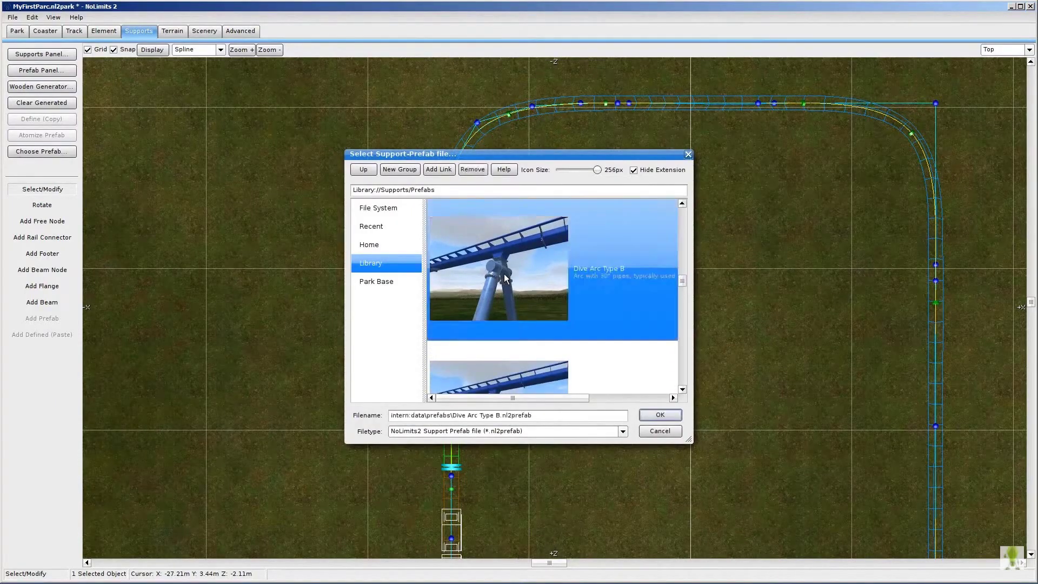
click(651, 416)
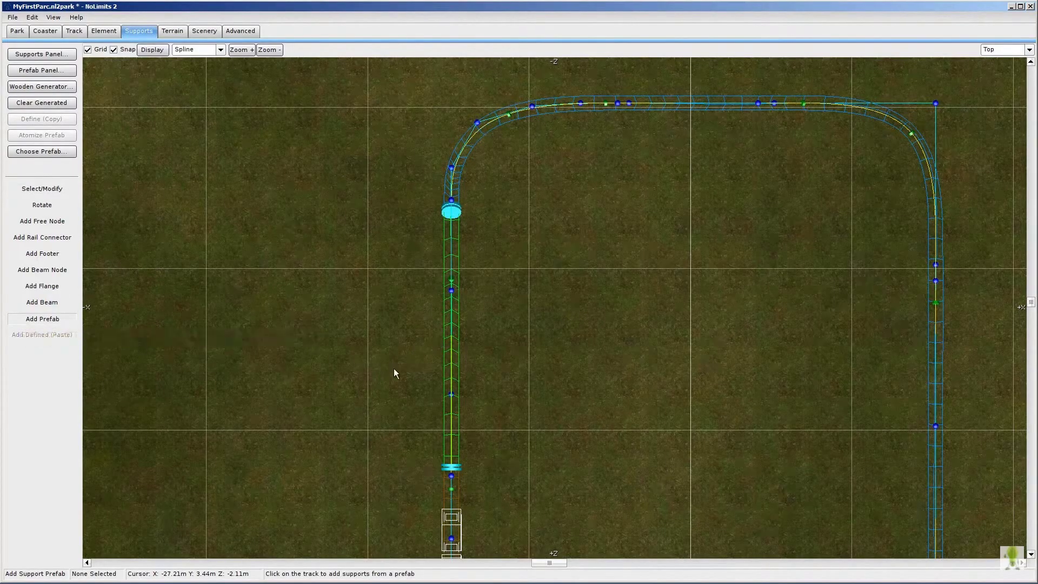
Place the support prefab on the lift hill, in the first curve, and at the start of the top straight
click(452, 330)
click(465, 146)
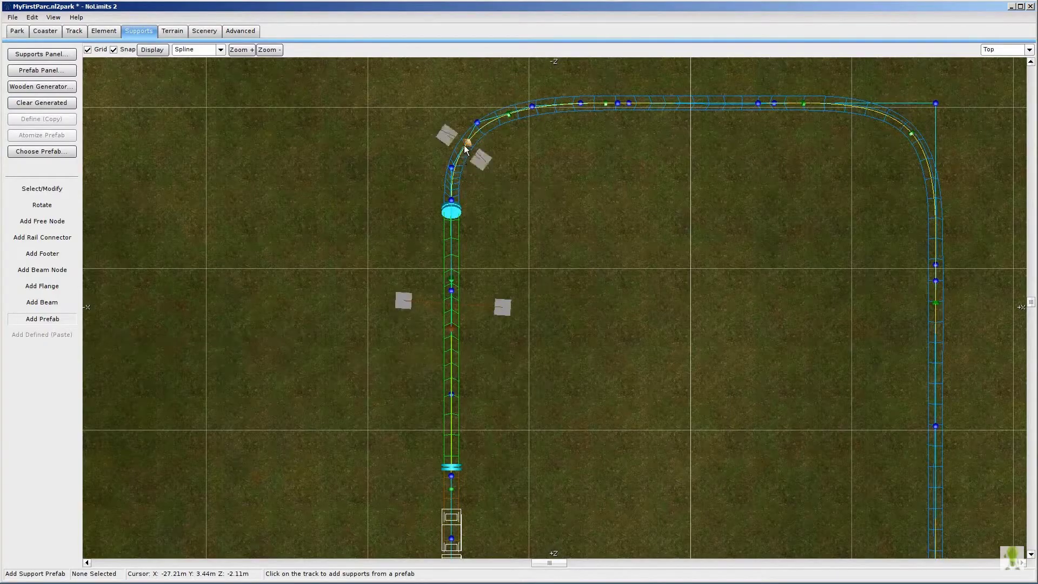
click(601, 103)
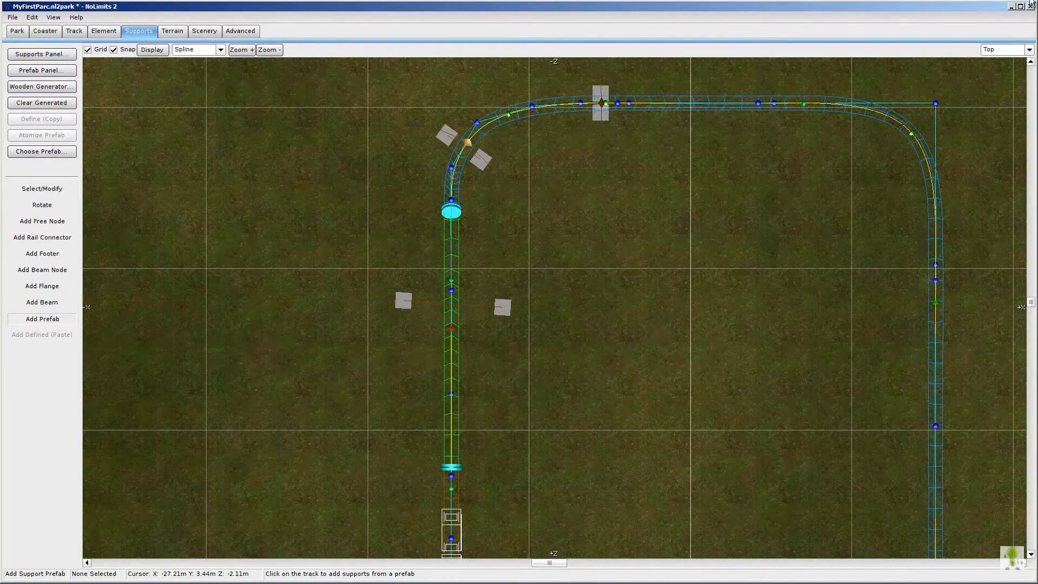
Examine the placed support prefabs around the lift hill in perspective view and freeze the coaster to render them
click(1029, 50)
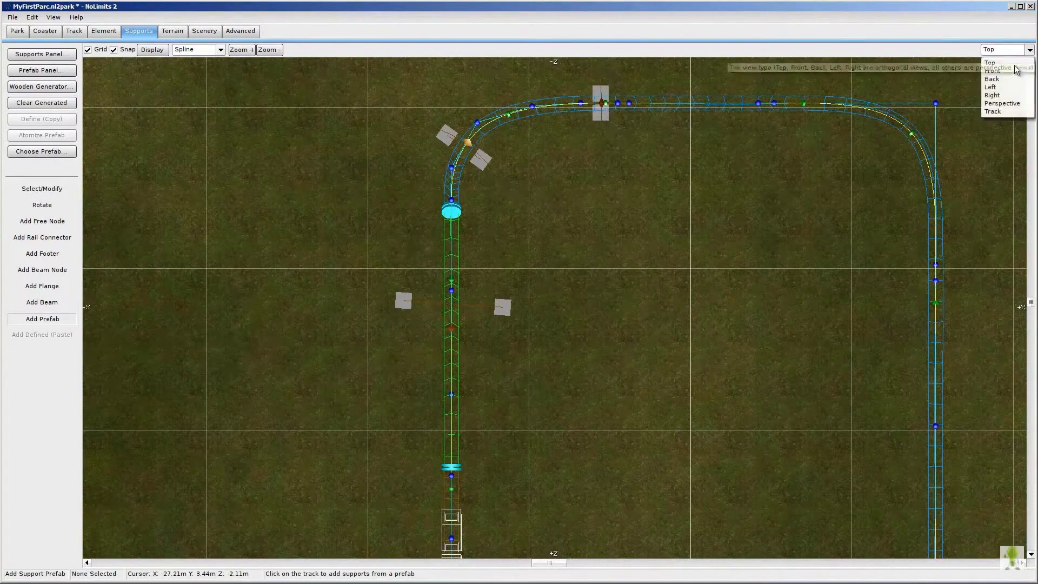
click(1002, 104)
key(w)
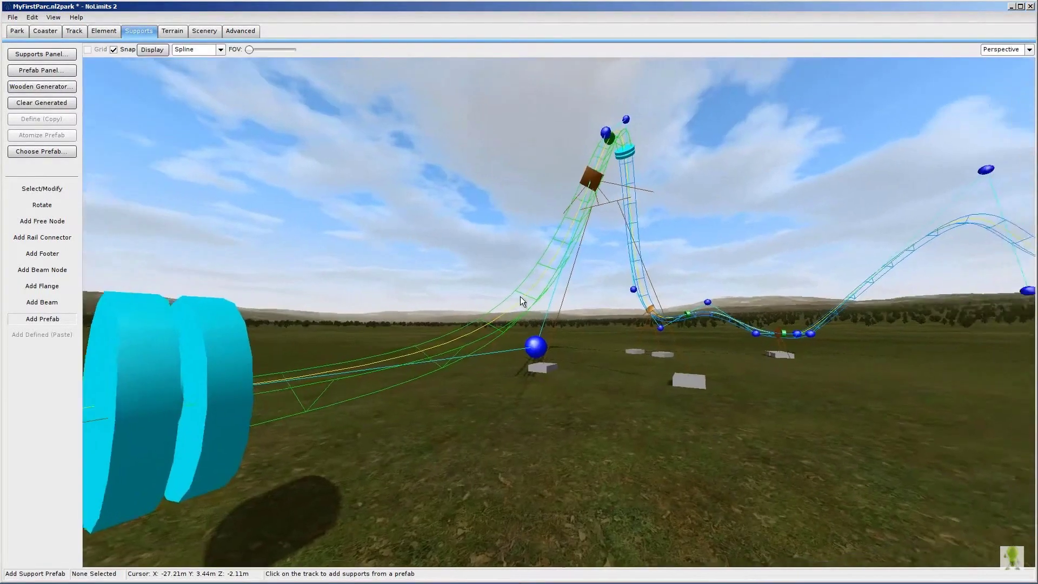
right_drag(520, 297, 520, 296)
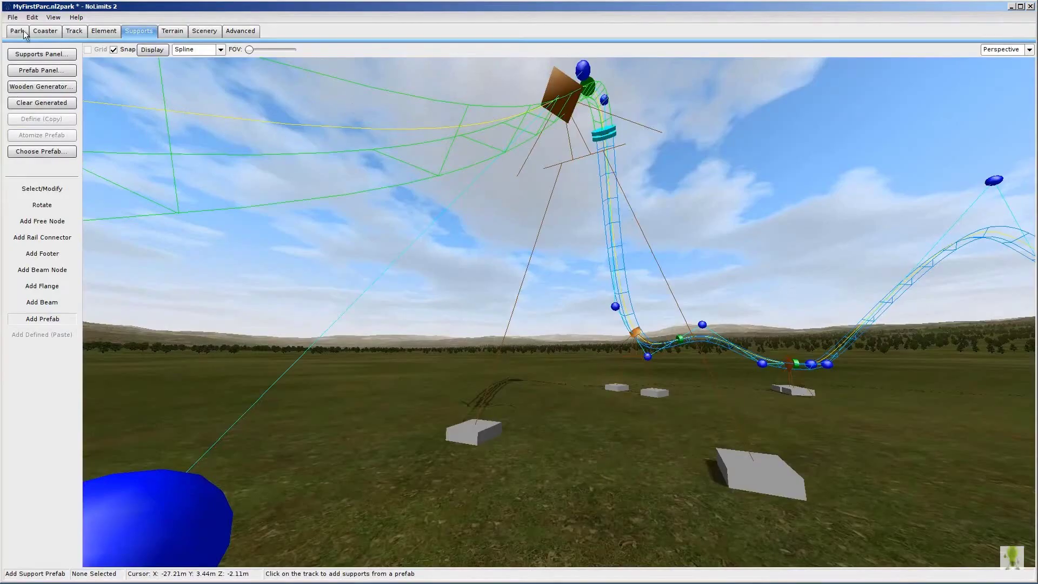
click(48, 32)
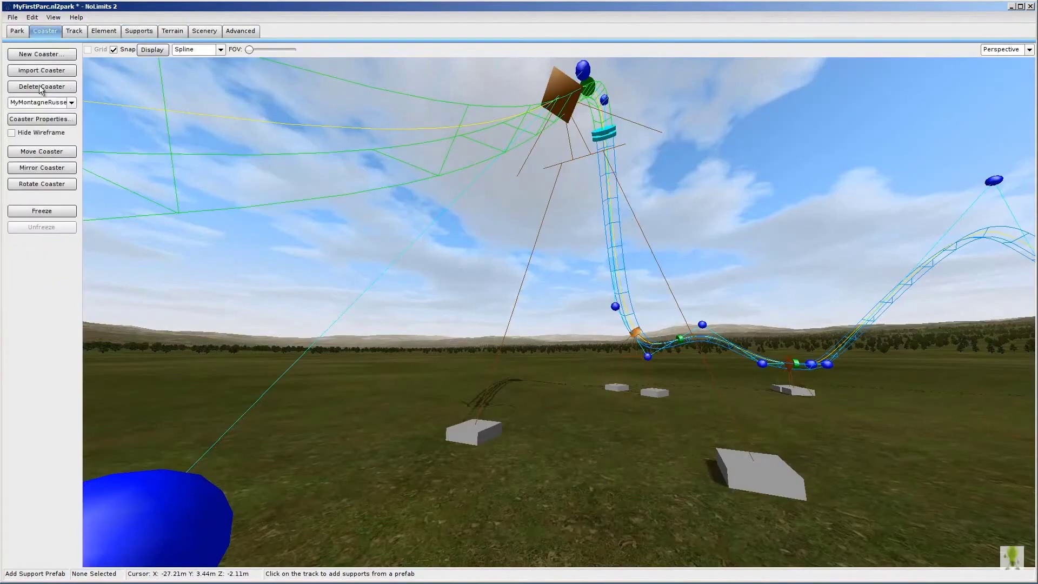
click(47, 213)
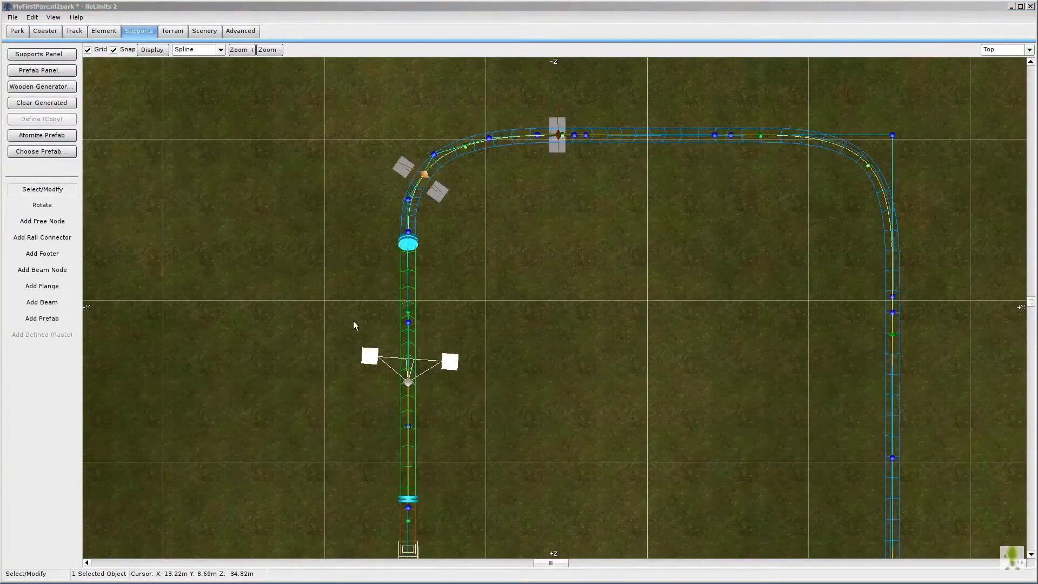
Slide the lift hill's support prefab along the track to the start of the first curve, and back onto the lift hill
drag(371, 355, 368, 225)
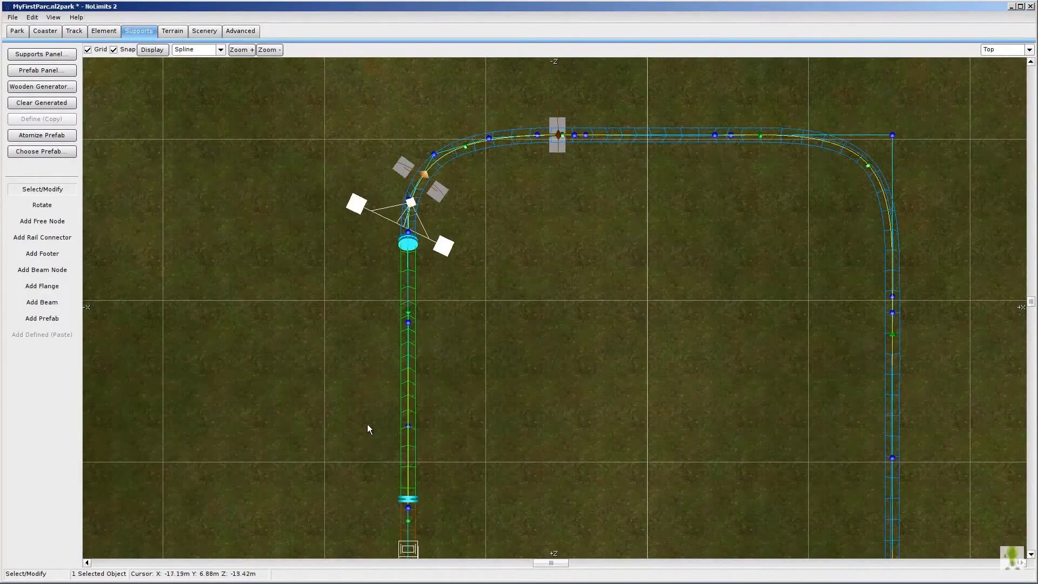
drag(353, 337, 377, 415)
click(583, 322)
right_drag(584, 322, 509, 365)
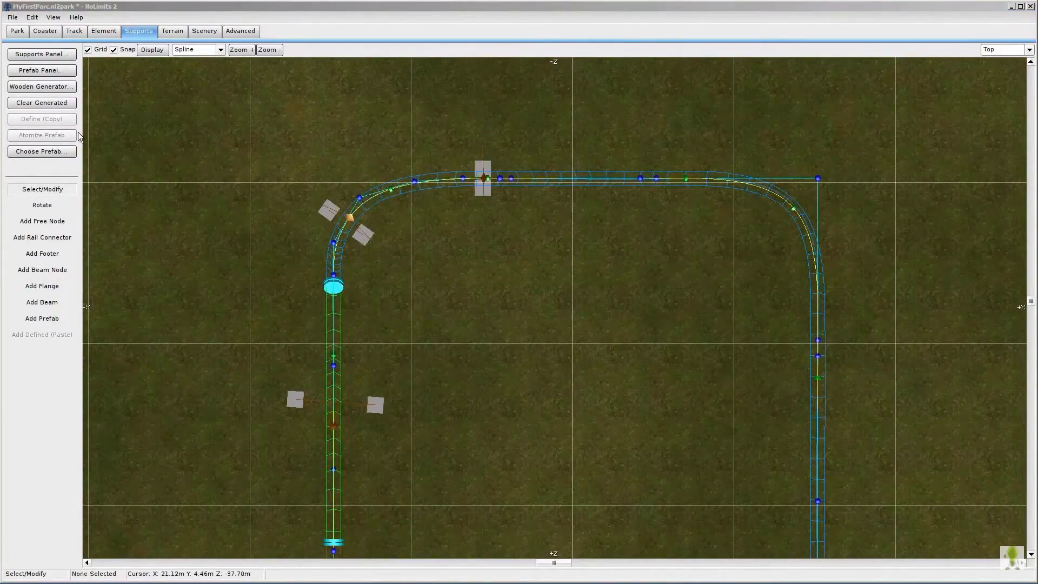
Choose the Dive Double support prefab from the library
click(44, 151)
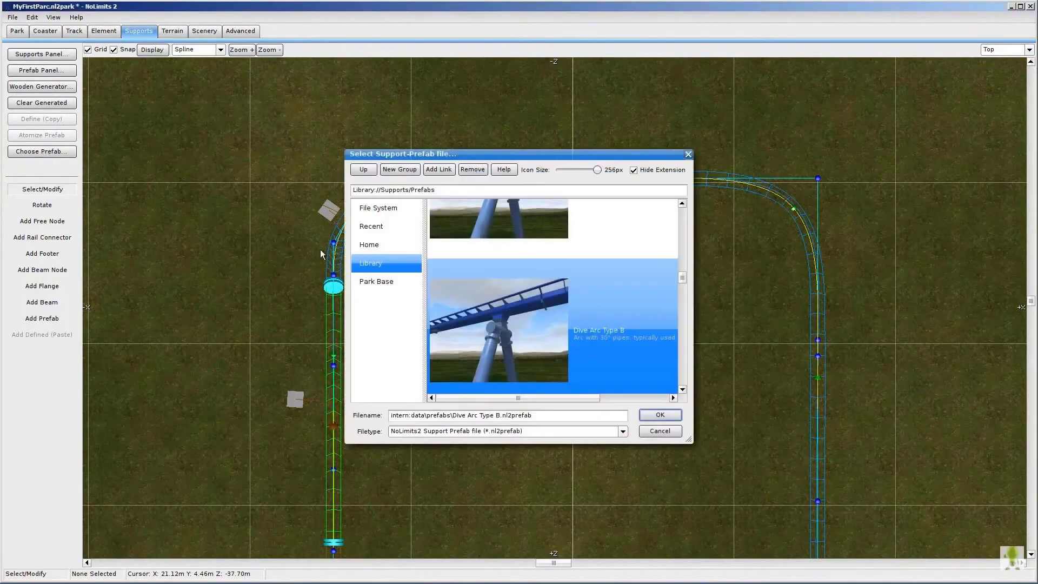
scroll(686, 277, down, 3)
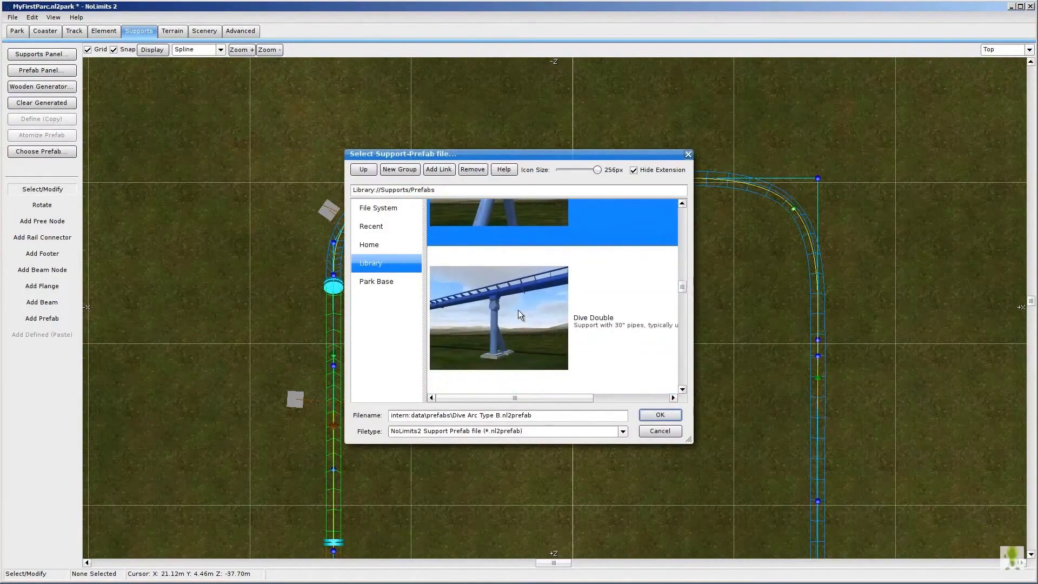
double_click(494, 312)
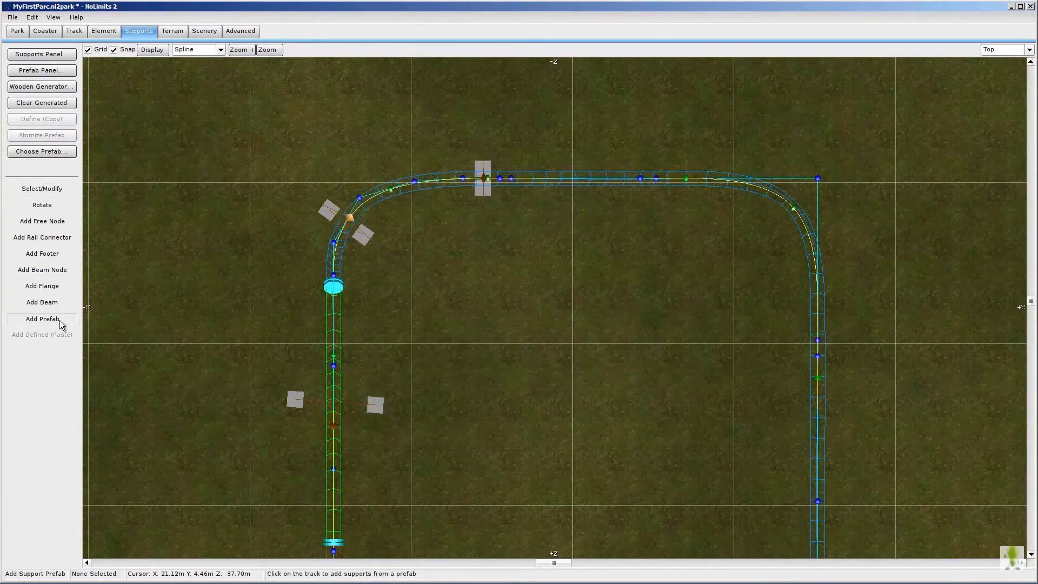
Place the Dive Double support on the top straight, in the second curve, and twice on the straight following that curve
click(598, 180)
click(770, 190)
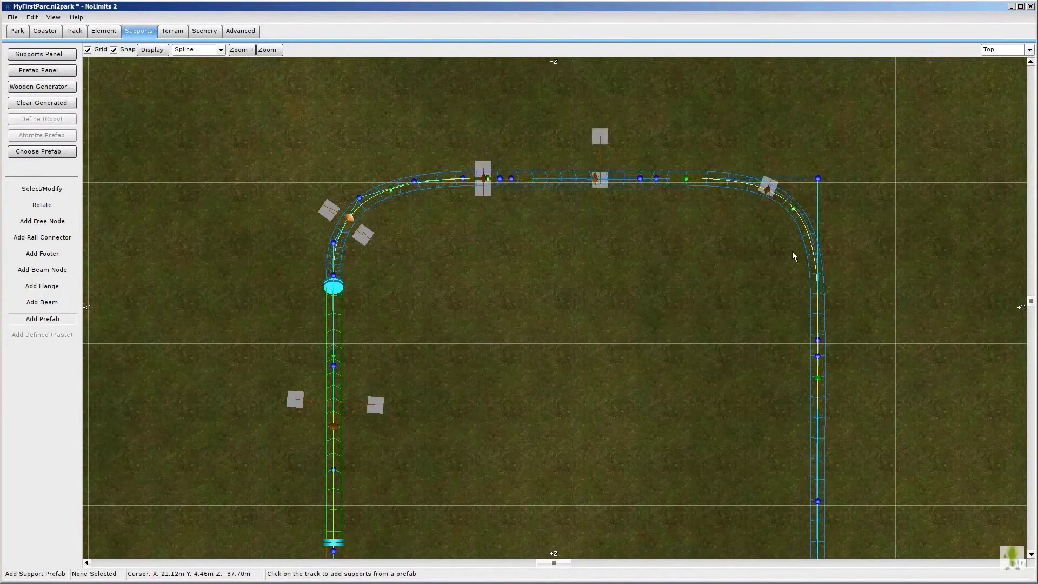
click(815, 306)
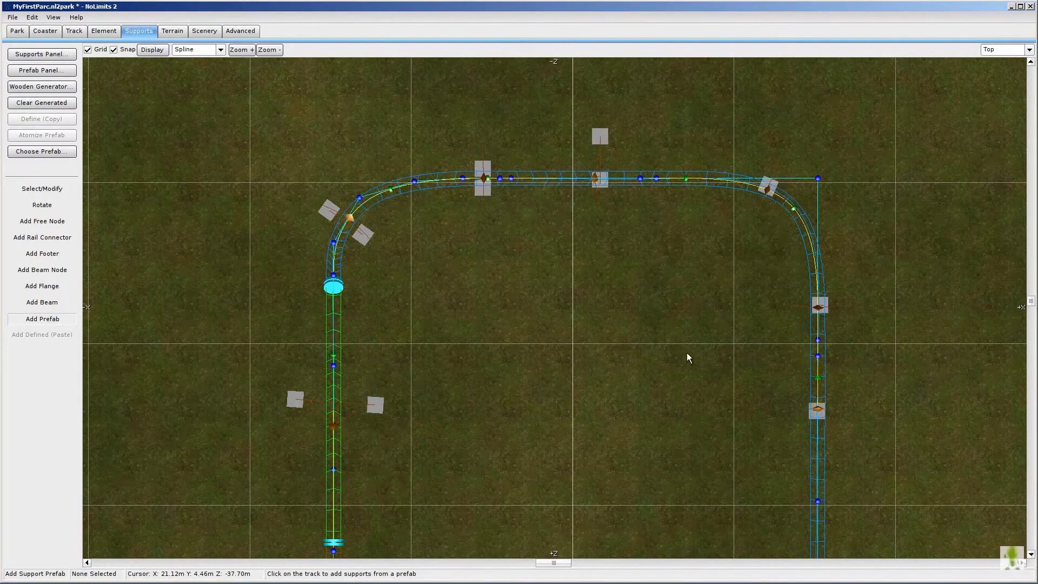
Freeze the coaster and examine the rendered Dive Double supports along the track in perspective view
click(46, 31)
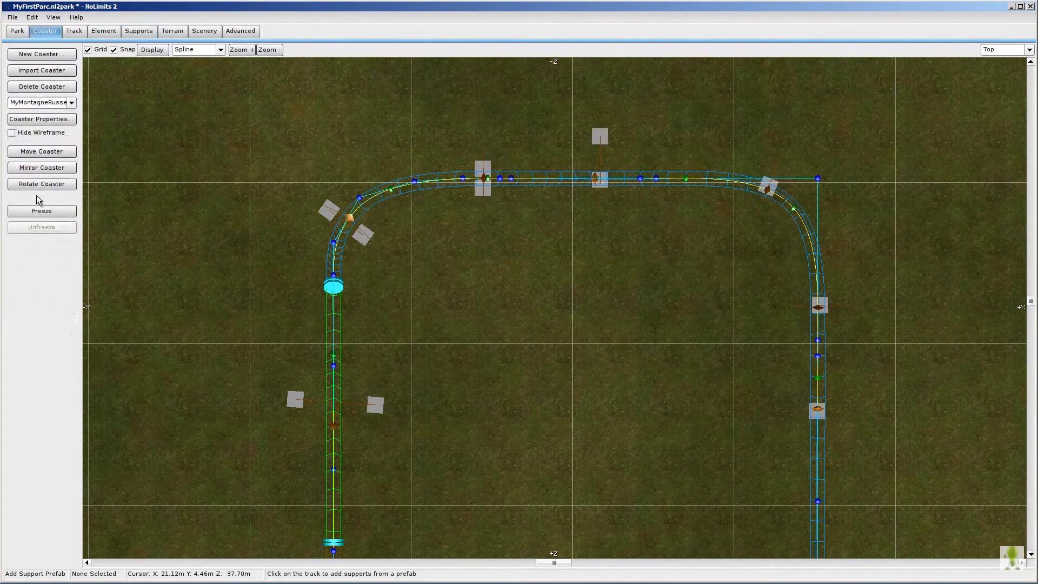
click(32, 212)
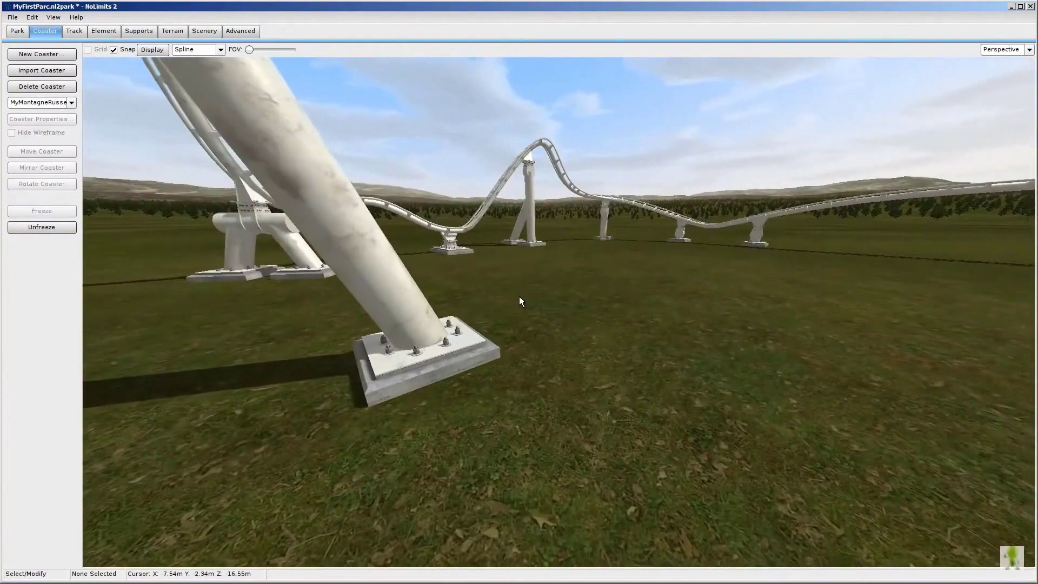
key(s)
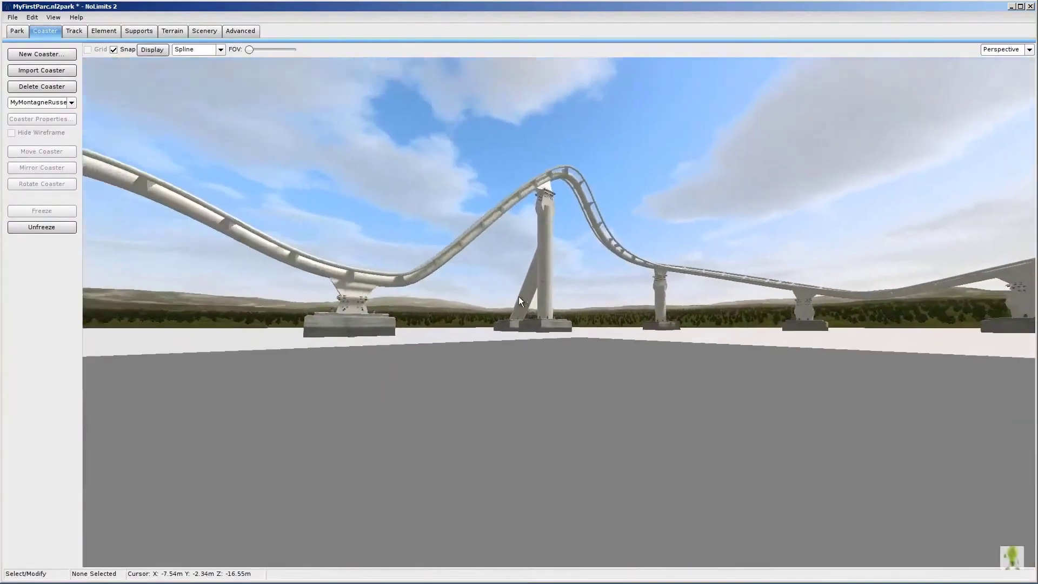
key(w)
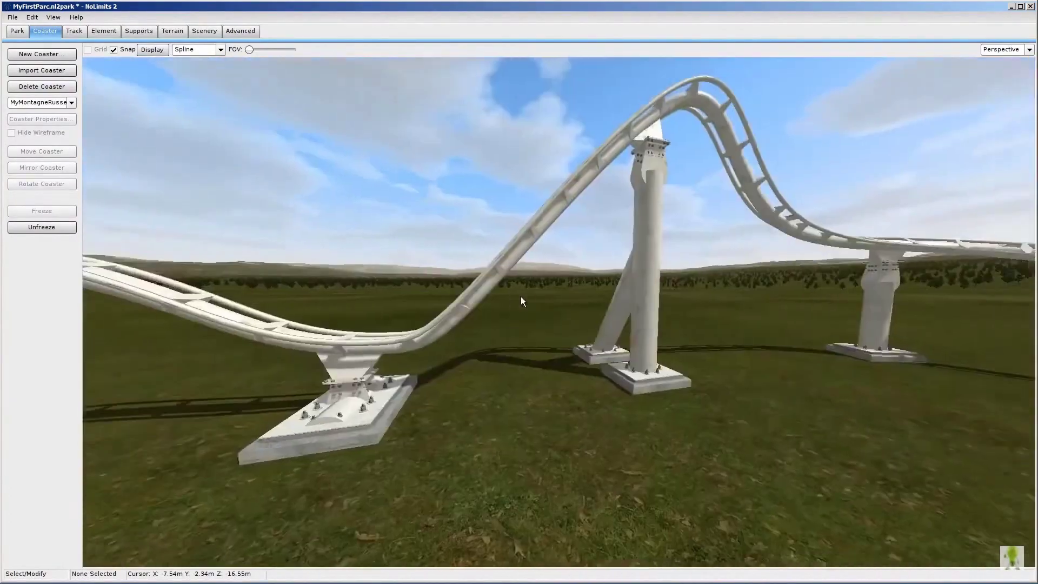
key(d)
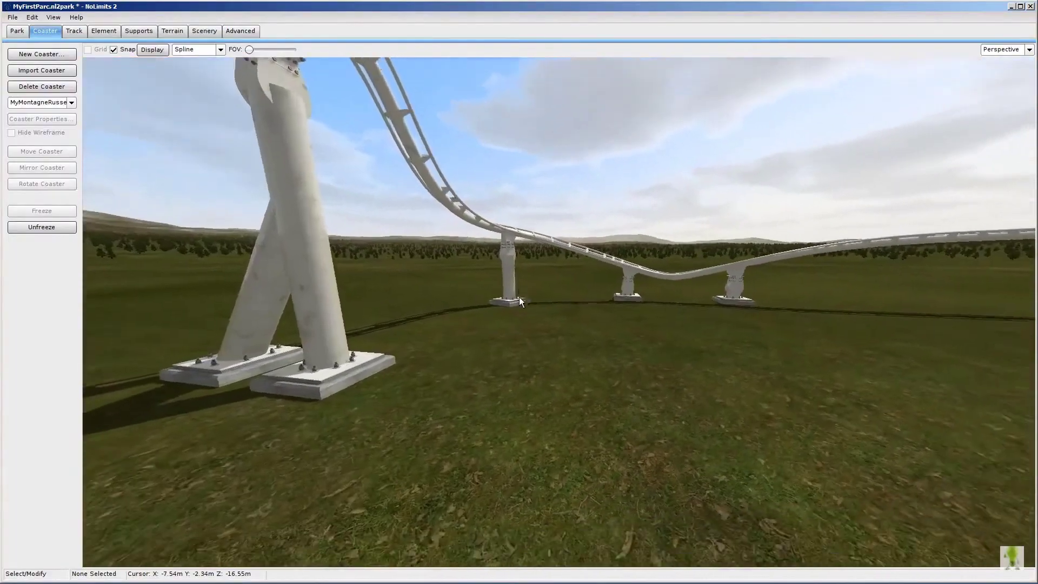
key(Down)
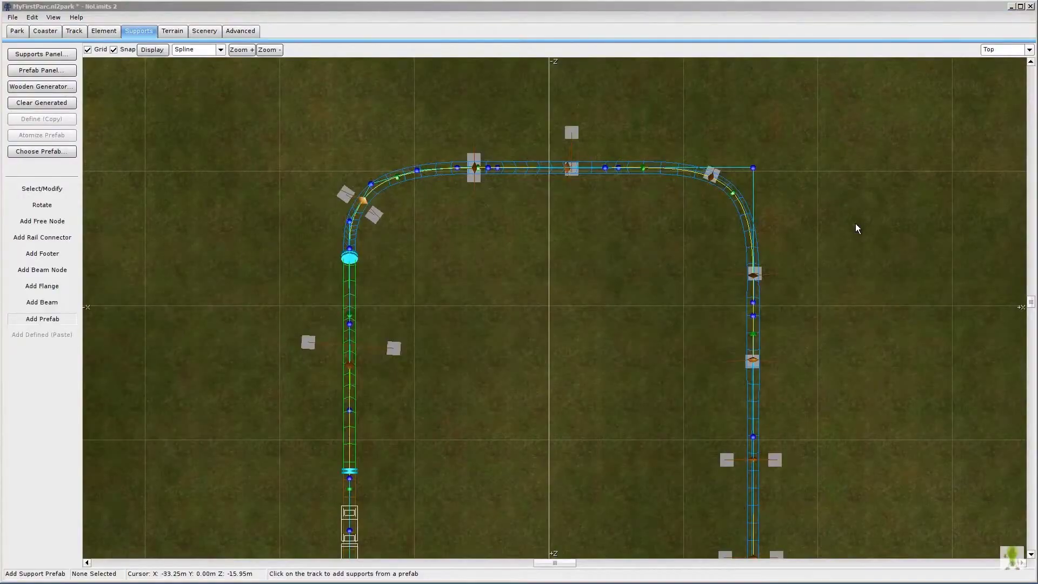
Delete the support prefab in the first curve after the lift hill
click(39, 190)
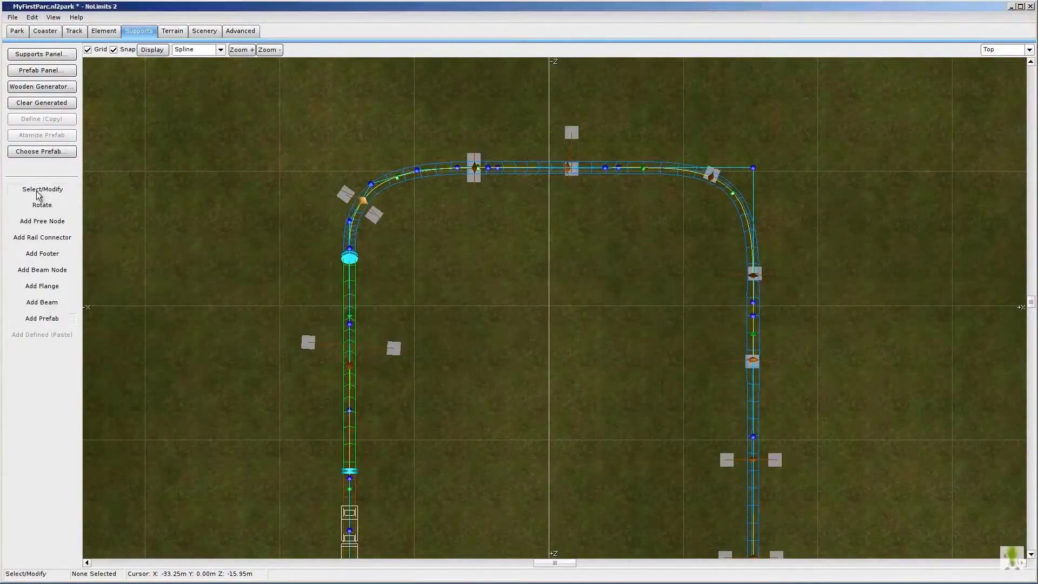
click(372, 221)
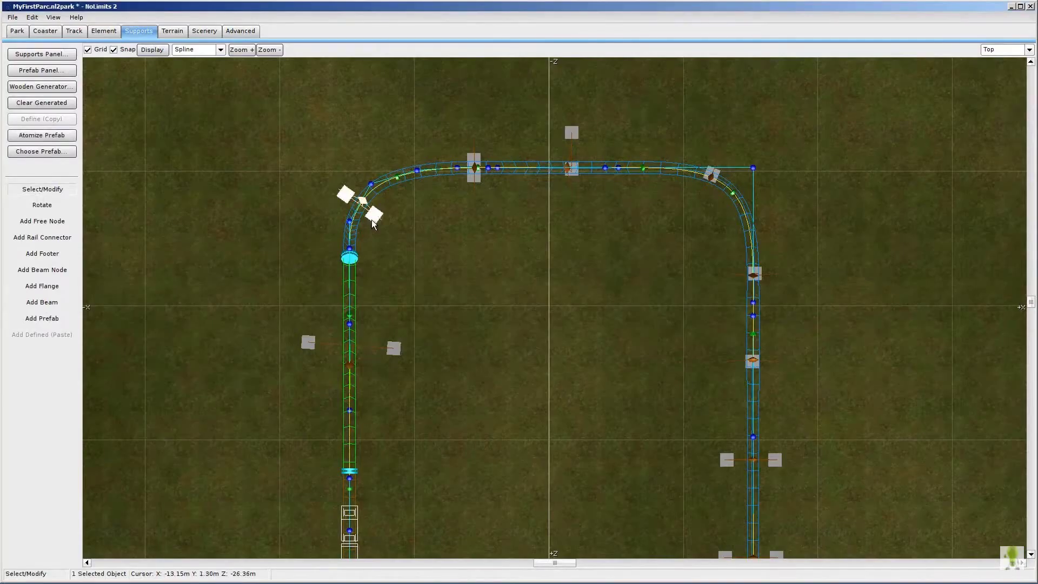
click(425, 253)
Add two support footers in the first curve, one outside and one inside the track
right_drag(450, 276, 552, 331)
scroll(492, 306, up, 2)
scroll(518, 325, up, 1)
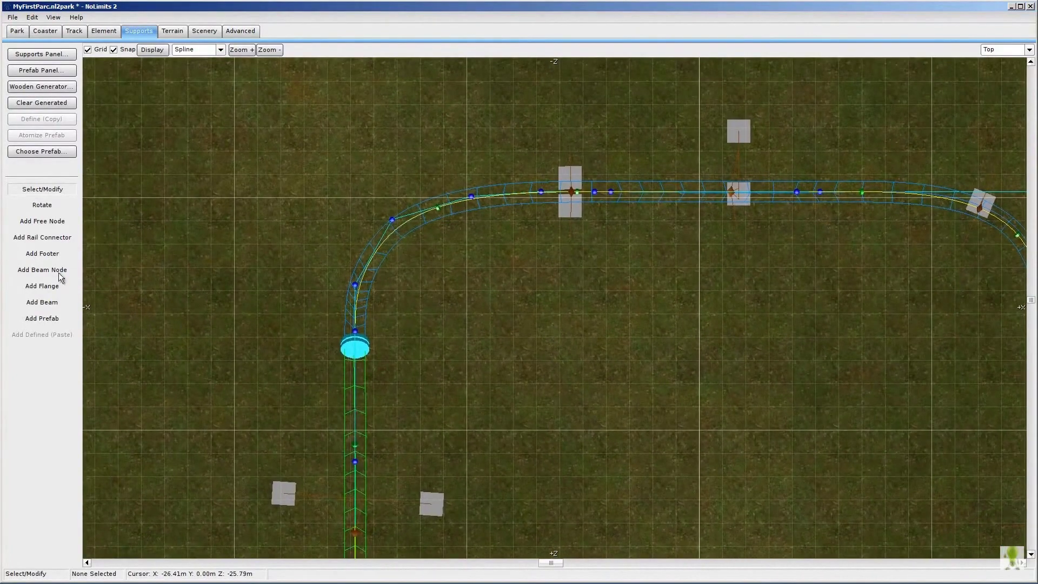
click(36, 252)
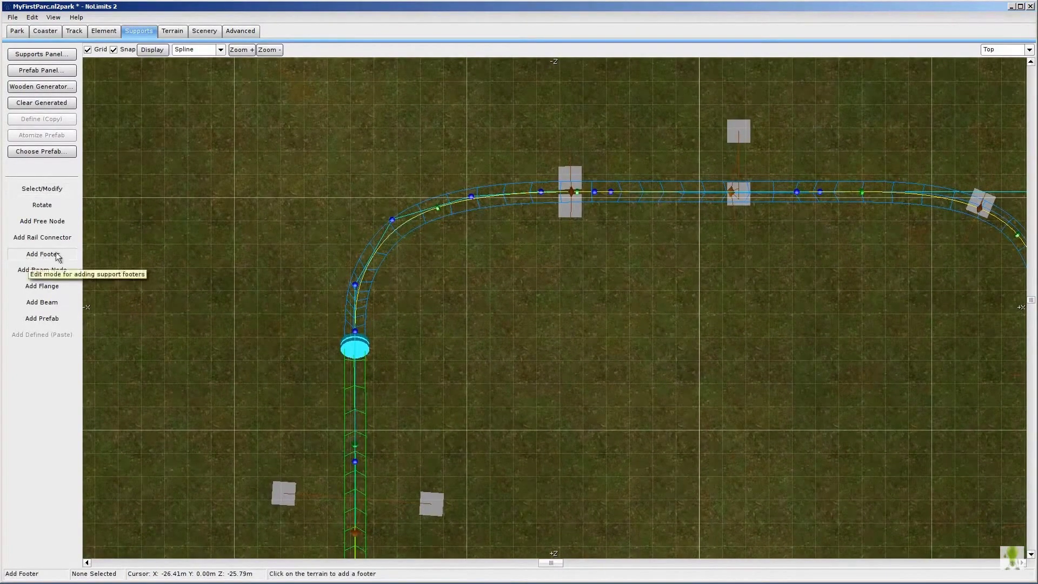
click(364, 195)
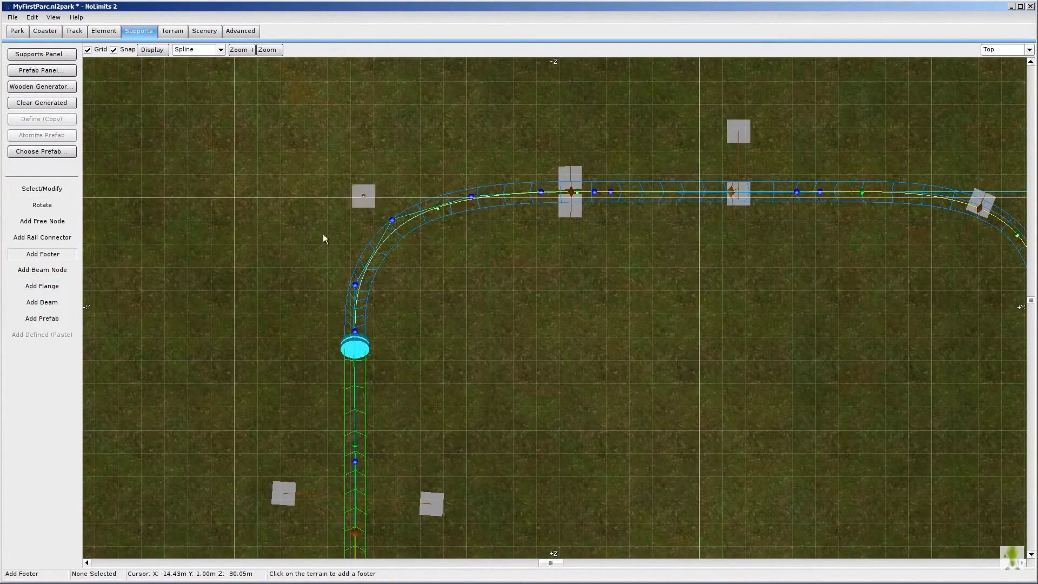
click(424, 264)
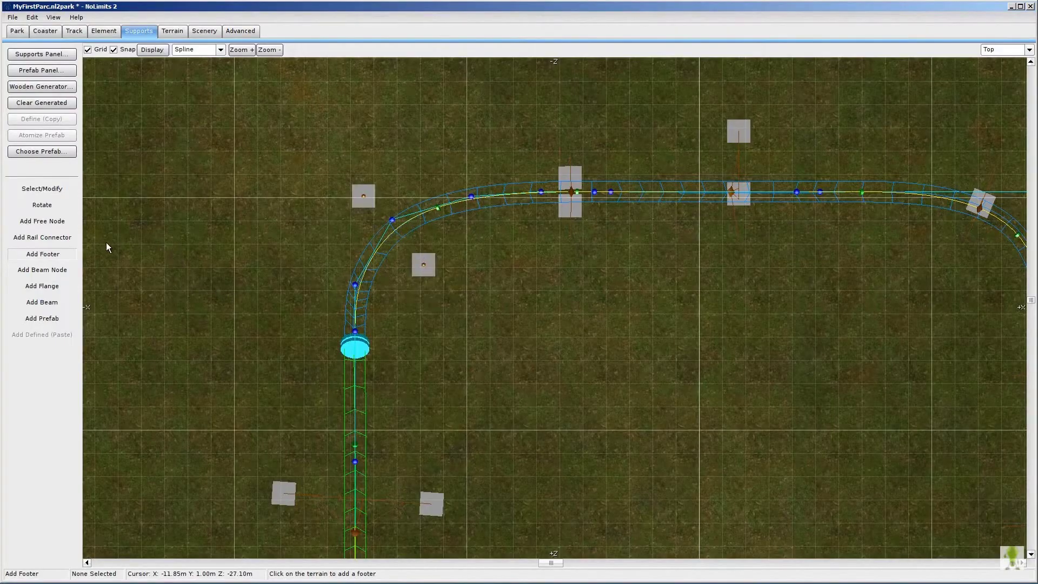
Add a rail connector on the first curve's track, between the two new footers
click(57, 239)
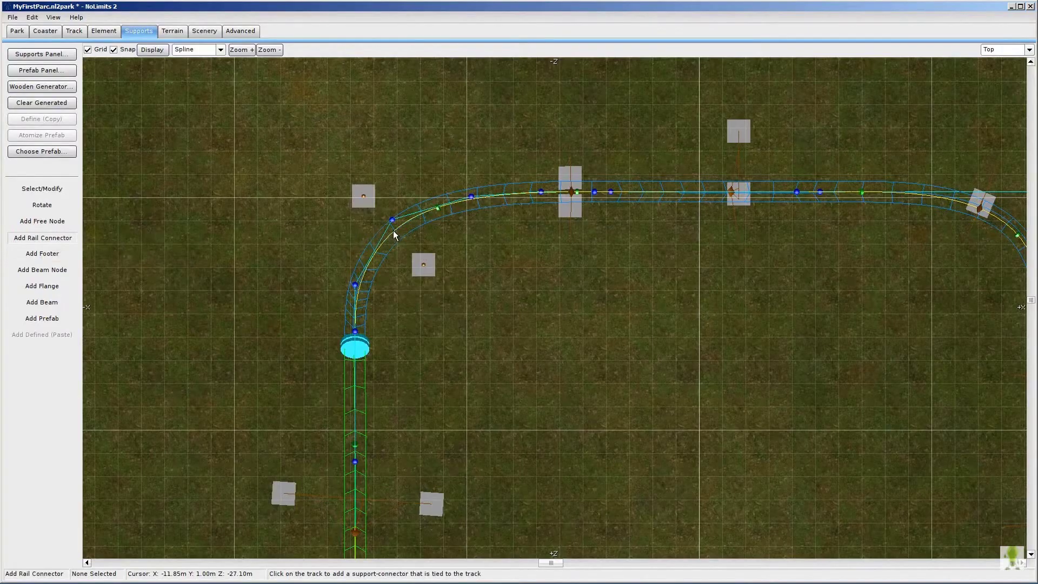
scroll(622, 341, up, 3)
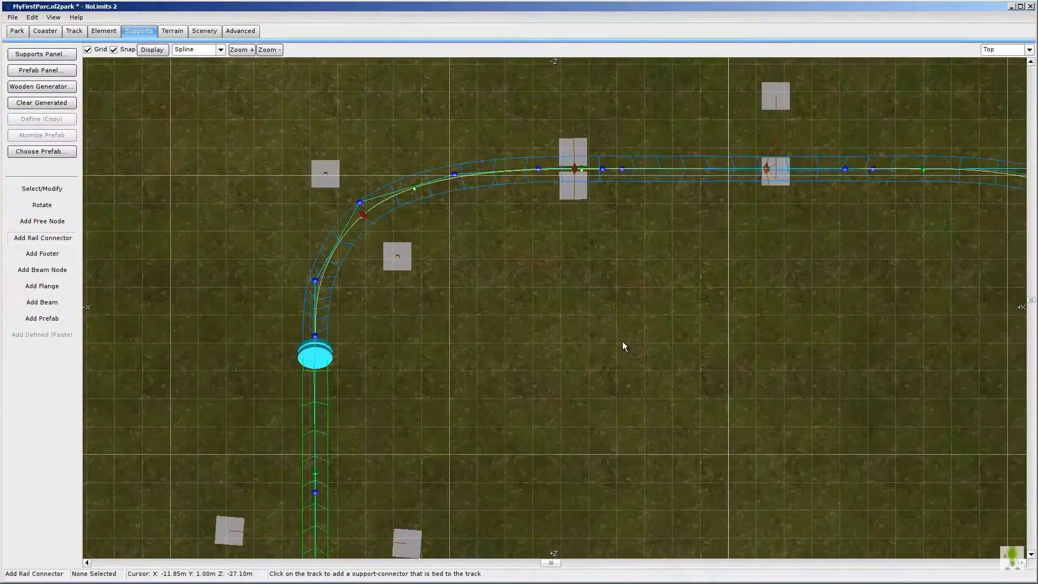
right_drag(530, 322, 679, 390)
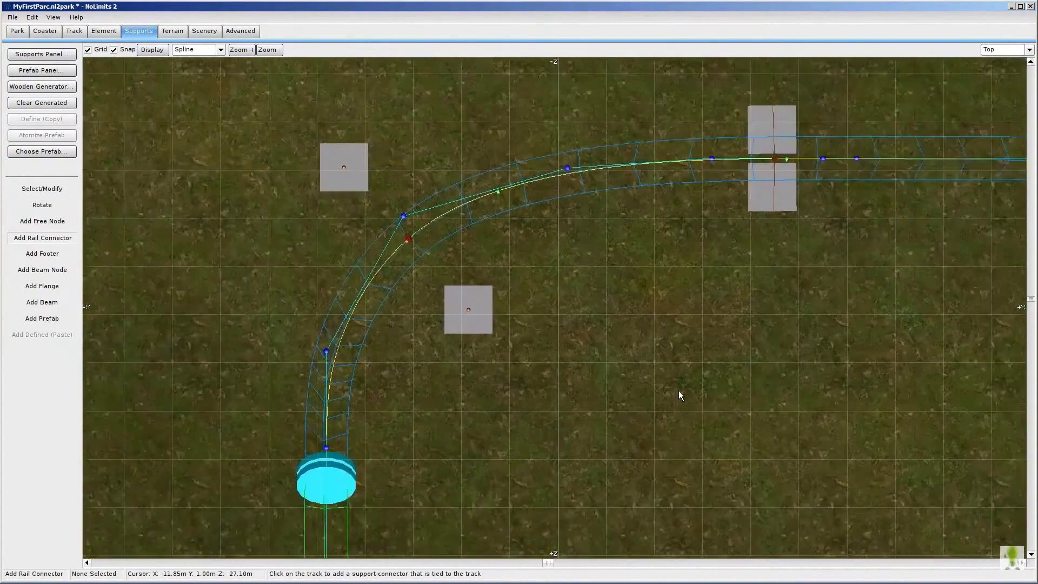
scroll(640, 348, up, 2)
right_drag(641, 348, 707, 376)
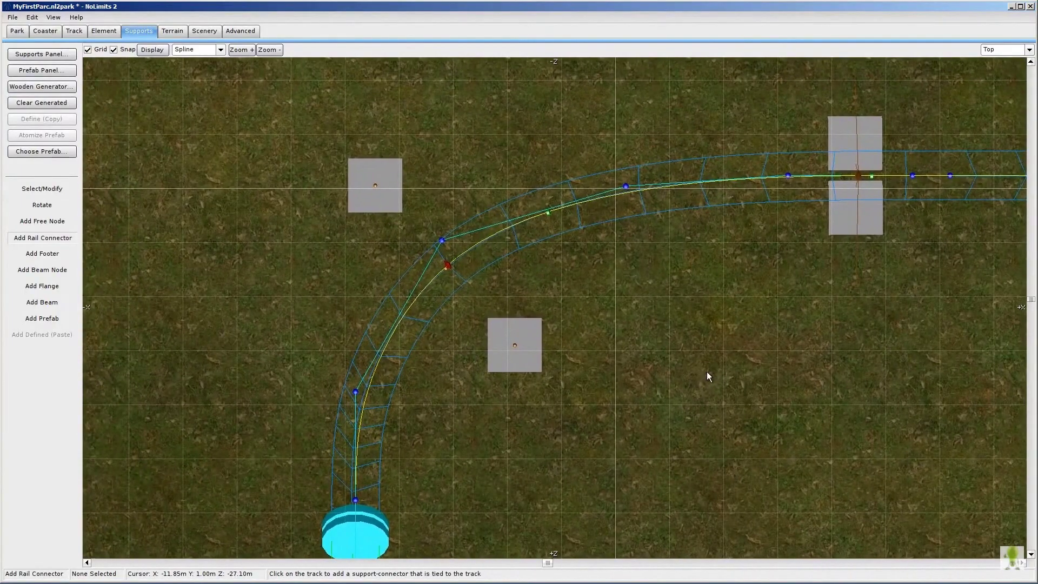
click(448, 266)
Connect the outer and inner footers to the rail connector with one support beam each
click(43, 302)
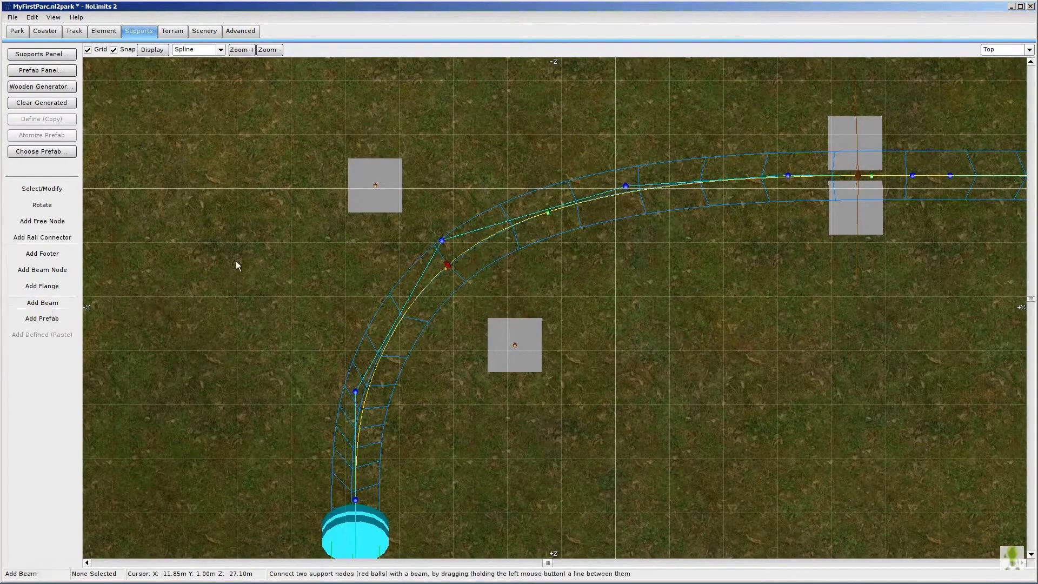
drag(375, 186, 448, 267)
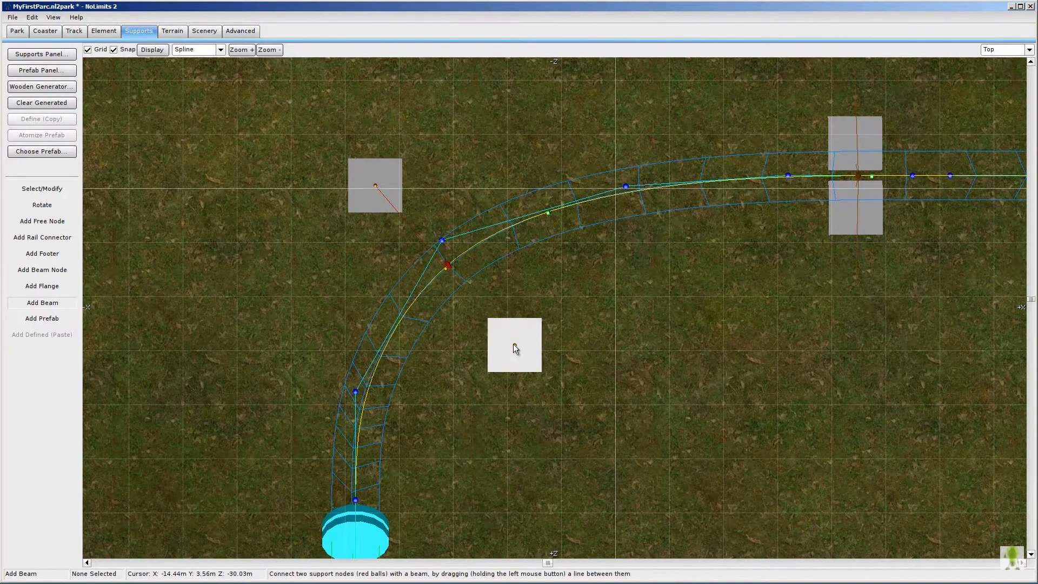
drag(448, 266, 514, 345)
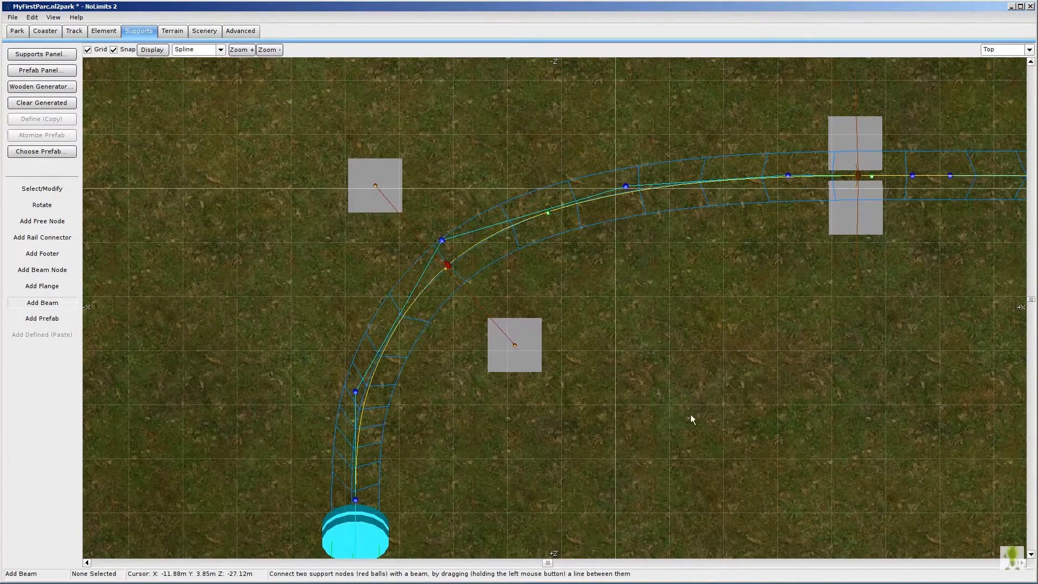
View the first curve's custom support in perspective and freeze the coaster to render it
click(1030, 50)
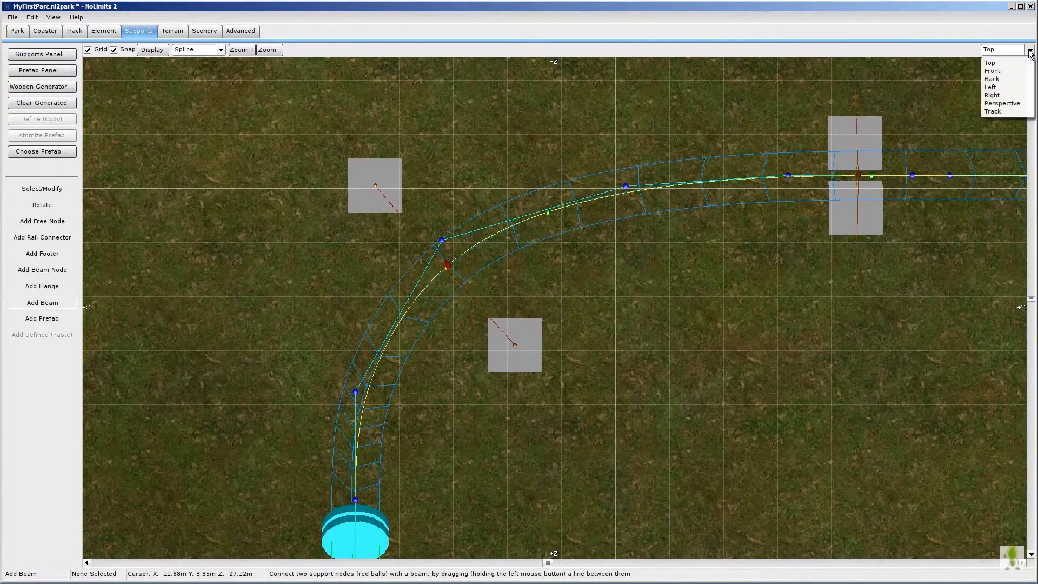
click(999, 102)
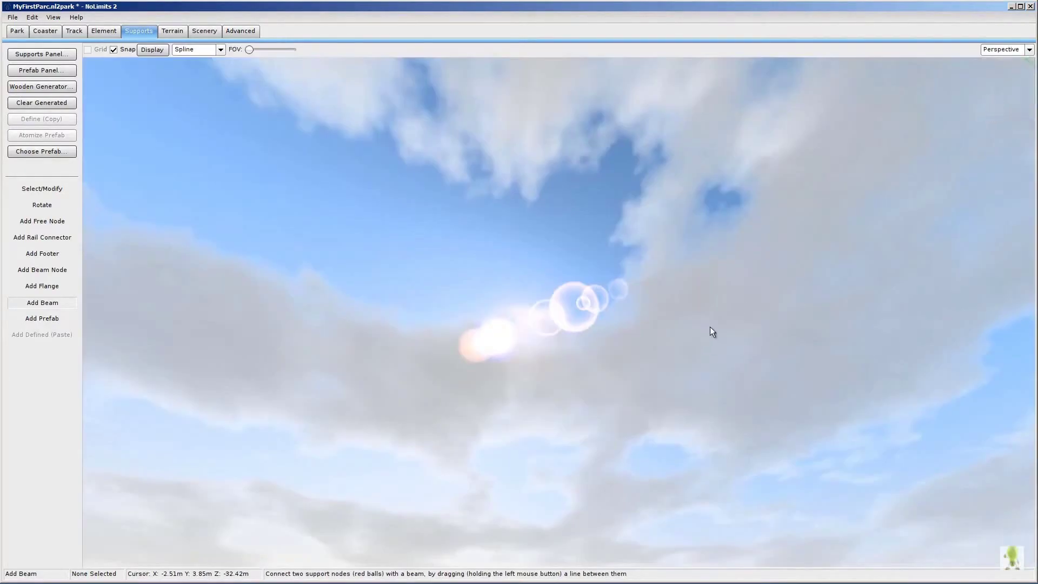
right_drag(709, 326, 517, 296)
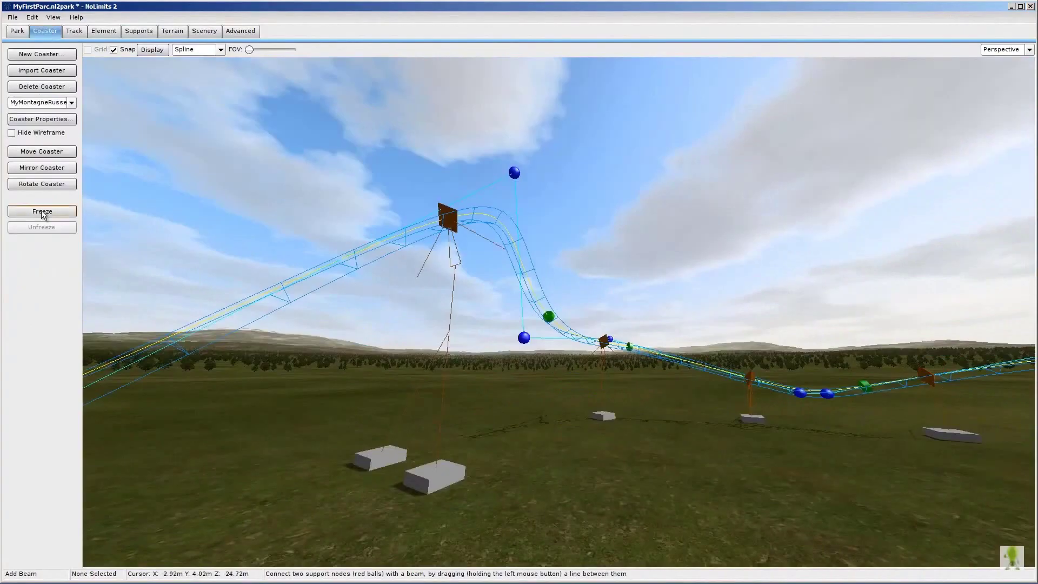
click(42, 211)
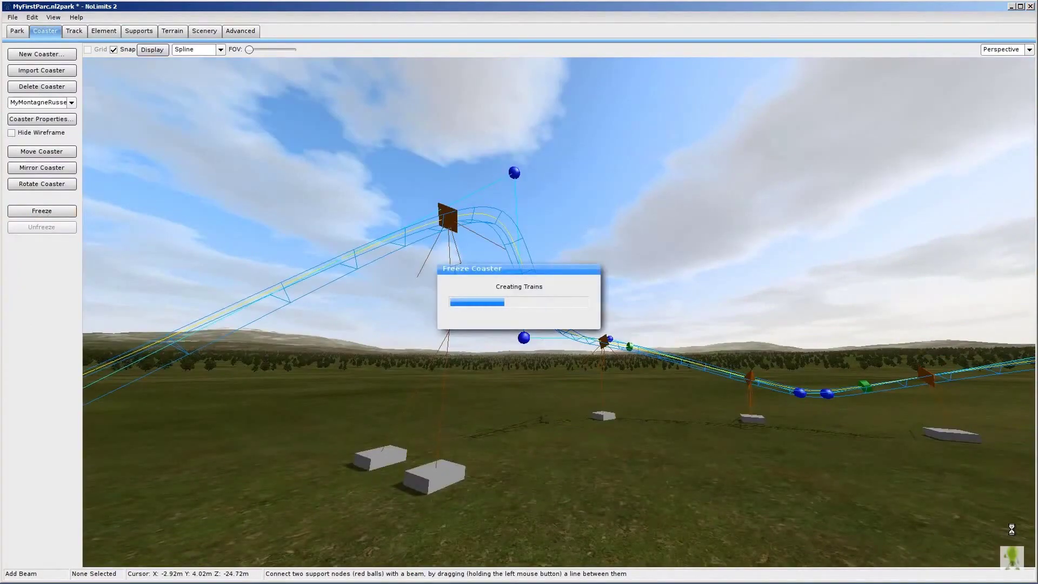
Inspect the rendered custom support in the first curve and the neighbouring supports from several angles
right_drag(517, 296, 615, 478)
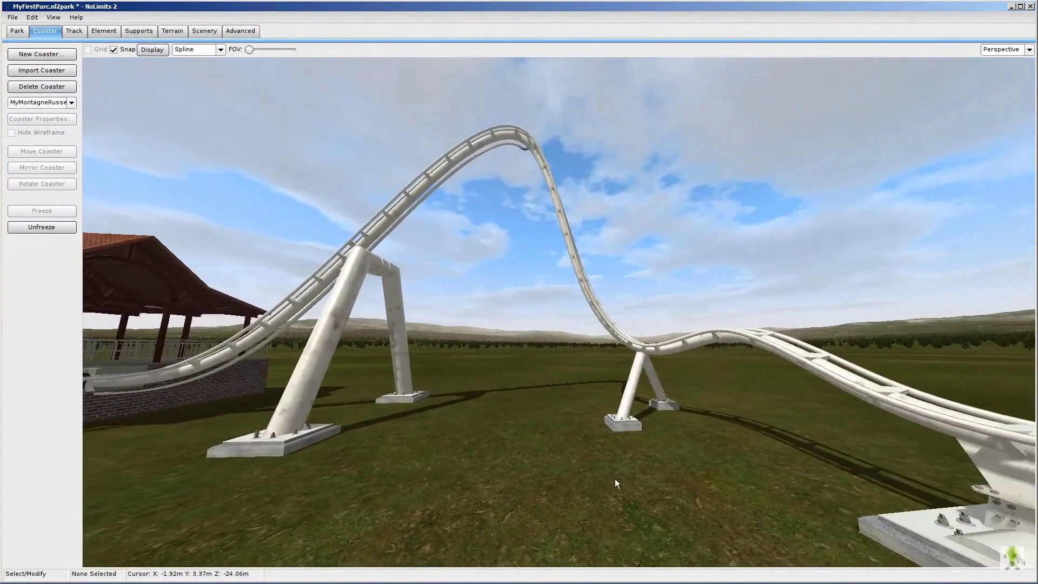
right_drag(429, 462, 520, 297)
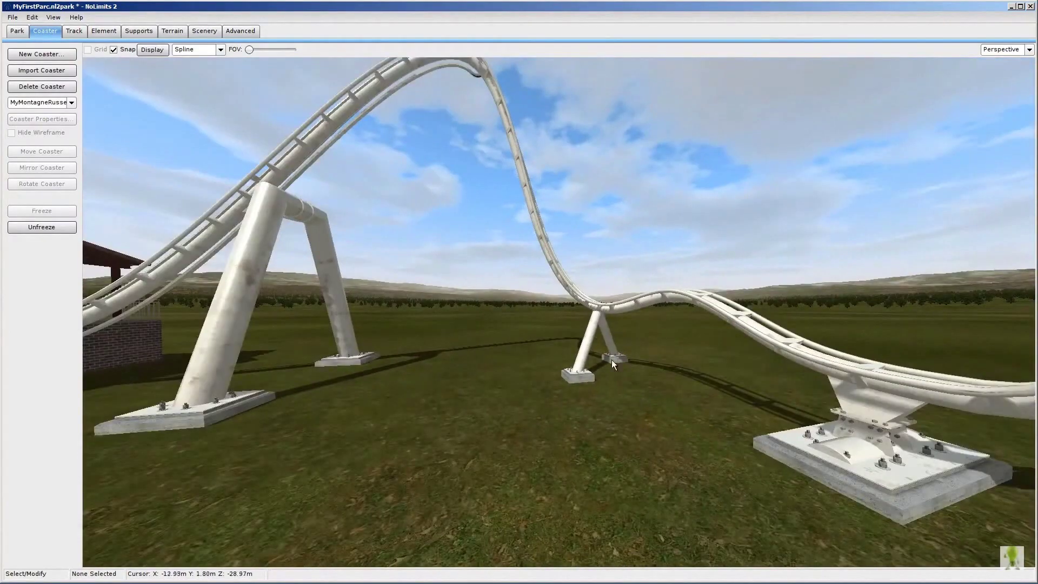
scroll(627, 457, up, 5)
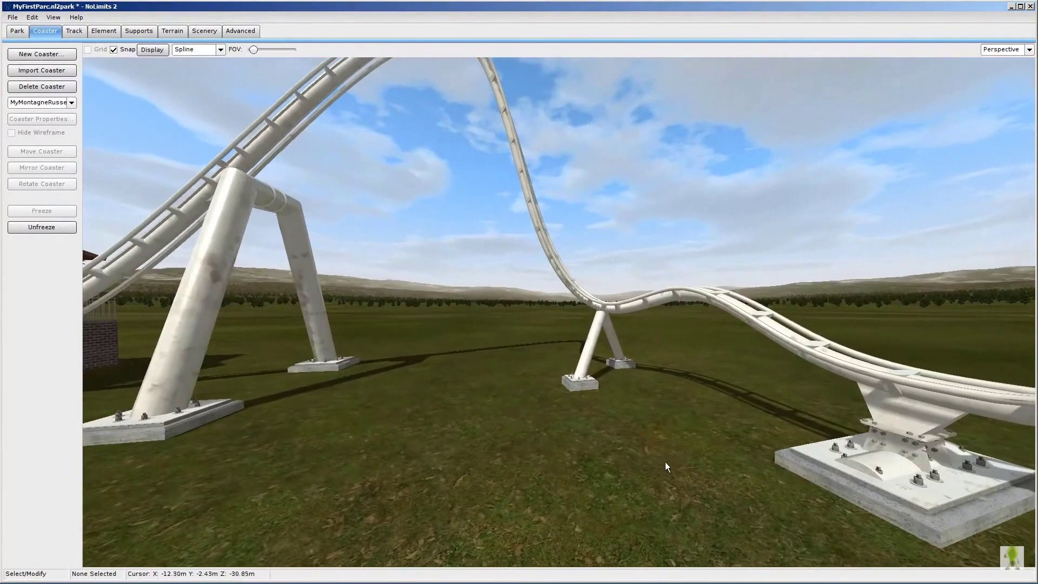
right_drag(694, 466, 732, 457)
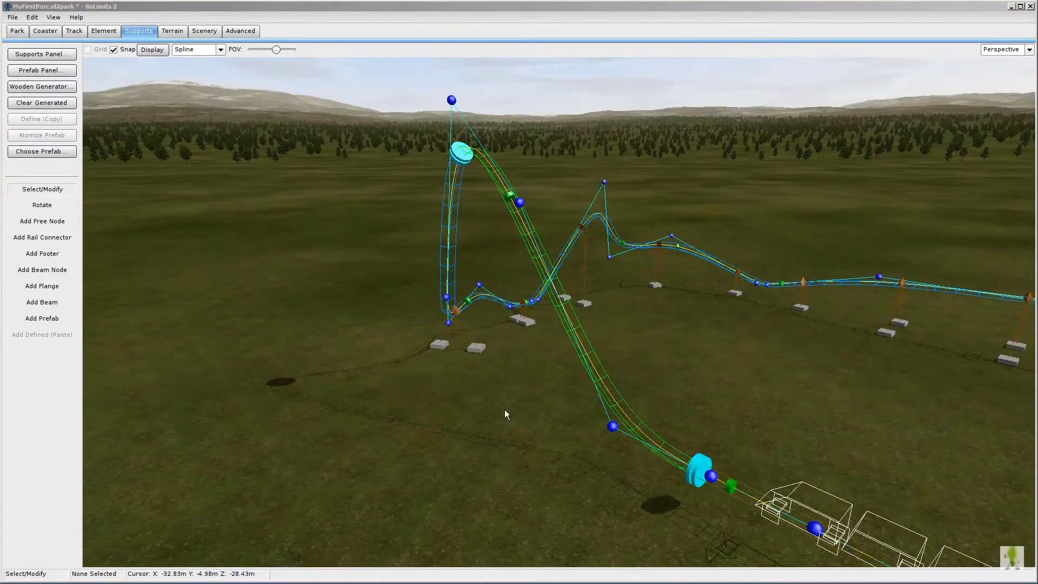
Add a rail connector near the crest of the lift hill and two footers on the ground, one on each side
click(43, 238)
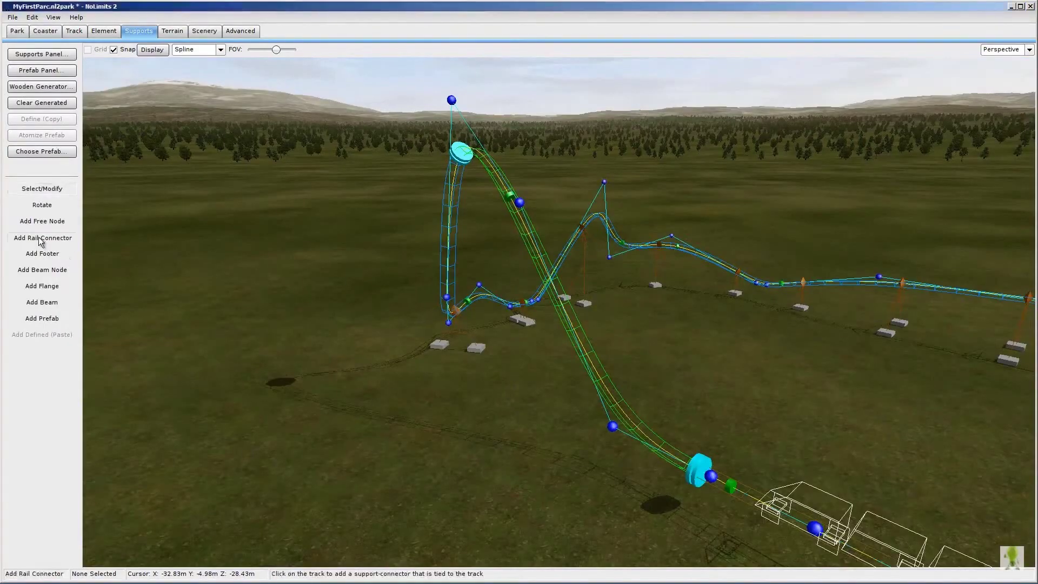
click(498, 177)
click(43, 254)
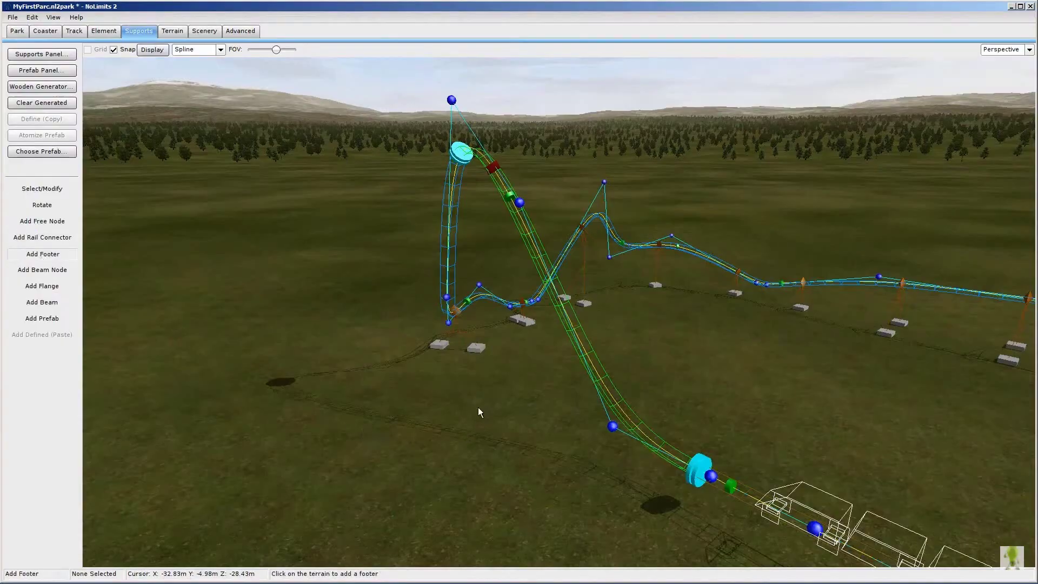
click(466, 396)
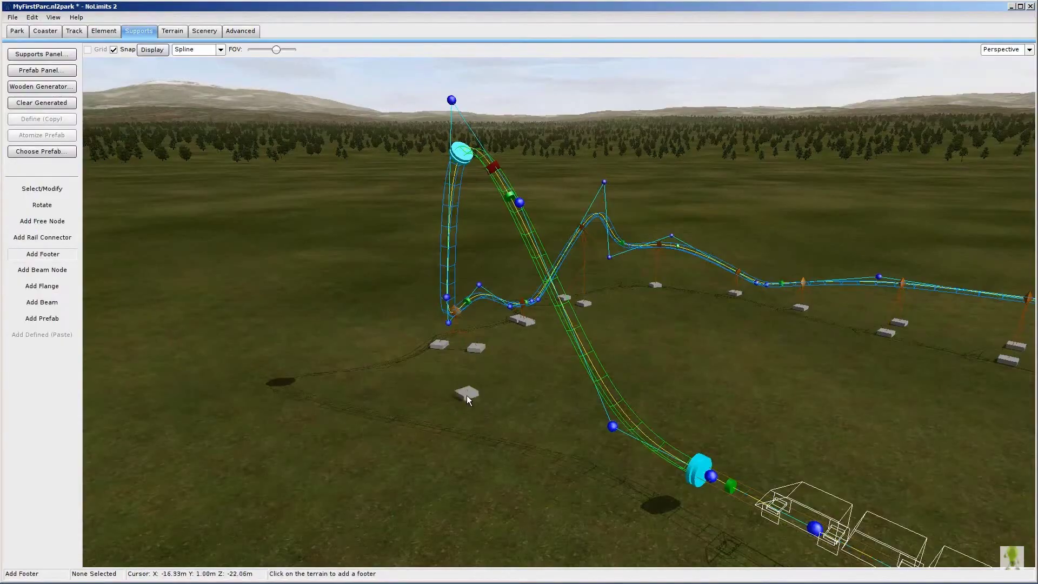
click(548, 366)
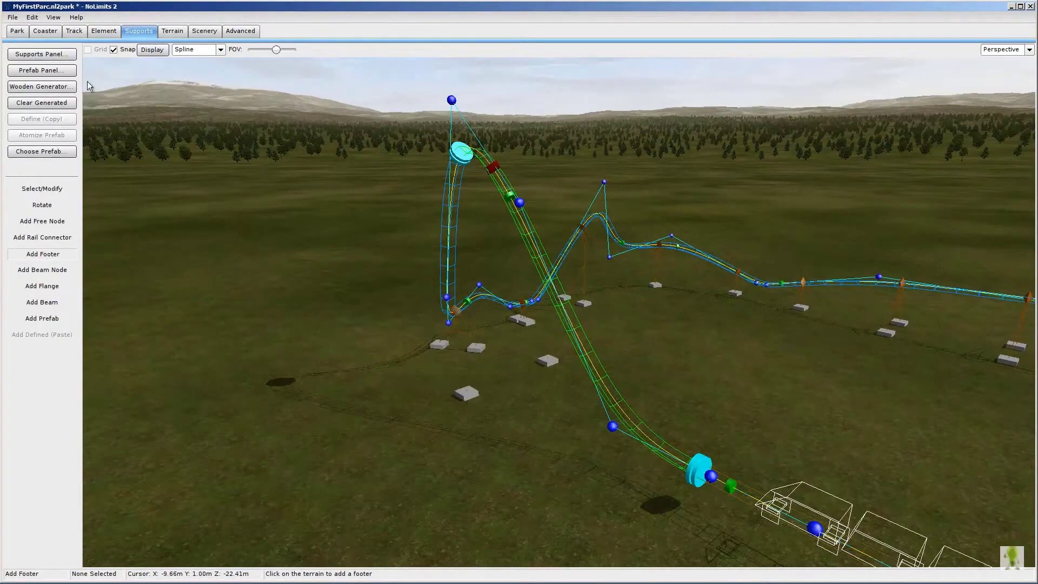
Set the beam type for new support beams to Box Beam 3"x3"
click(51, 55)
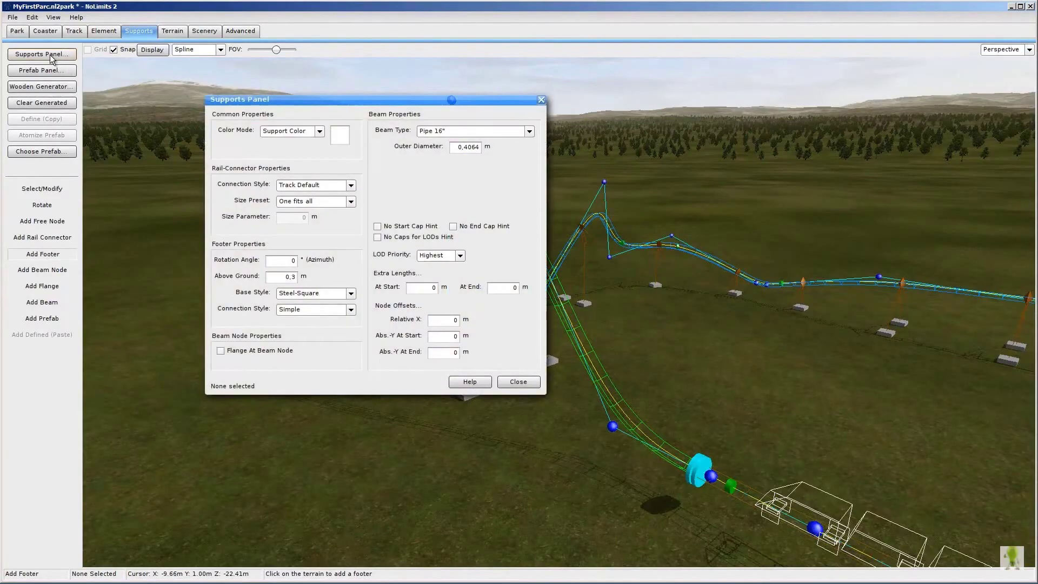
drag(335, 101, 250, 82)
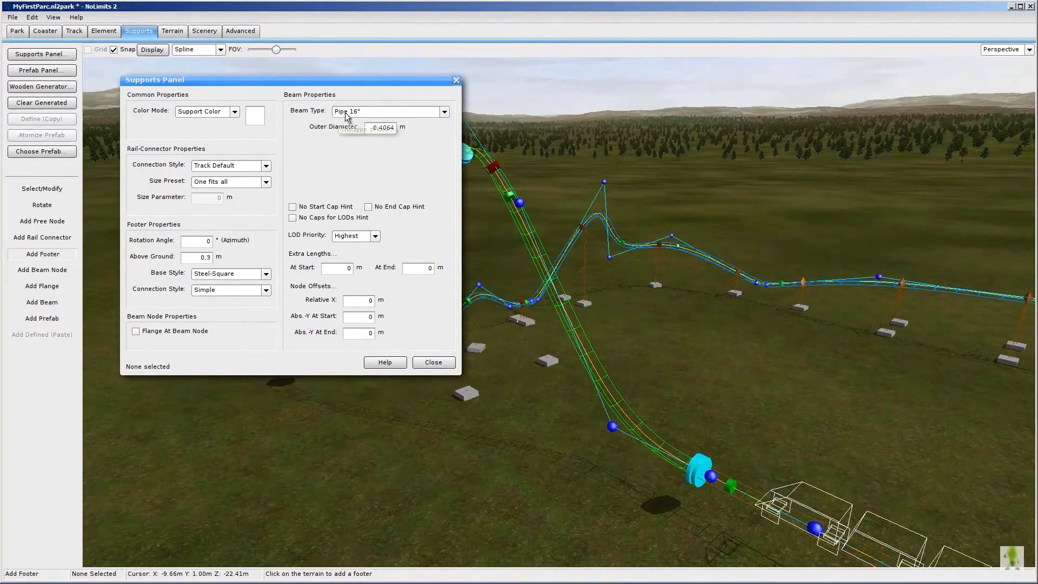
click(445, 112)
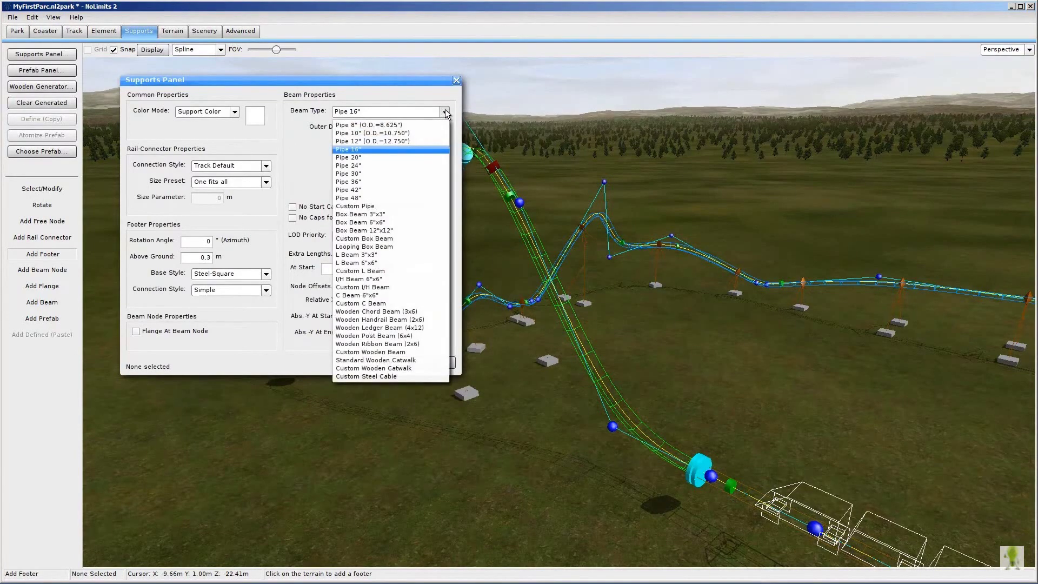
click(367, 215)
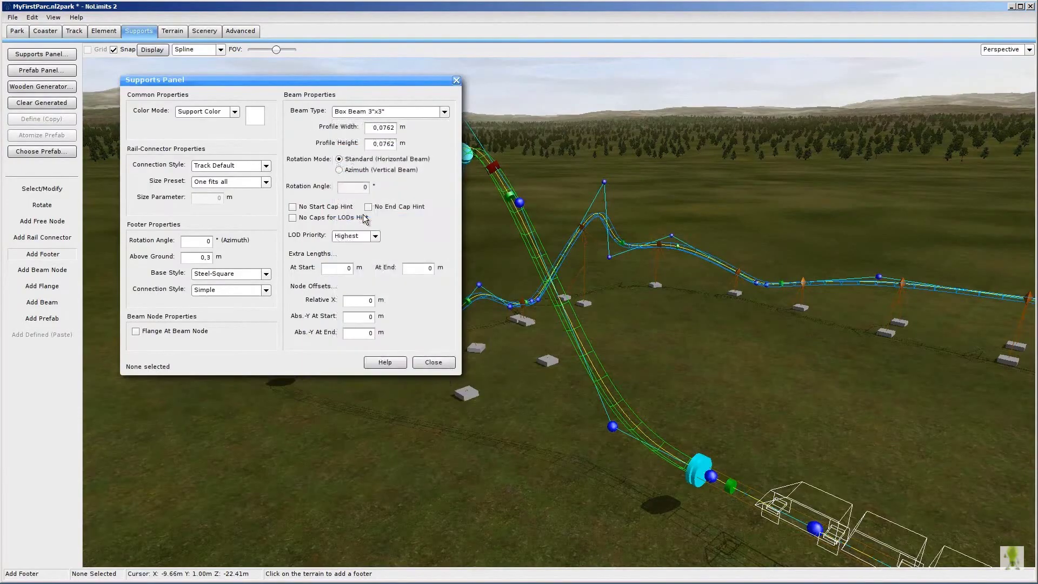
click(426, 363)
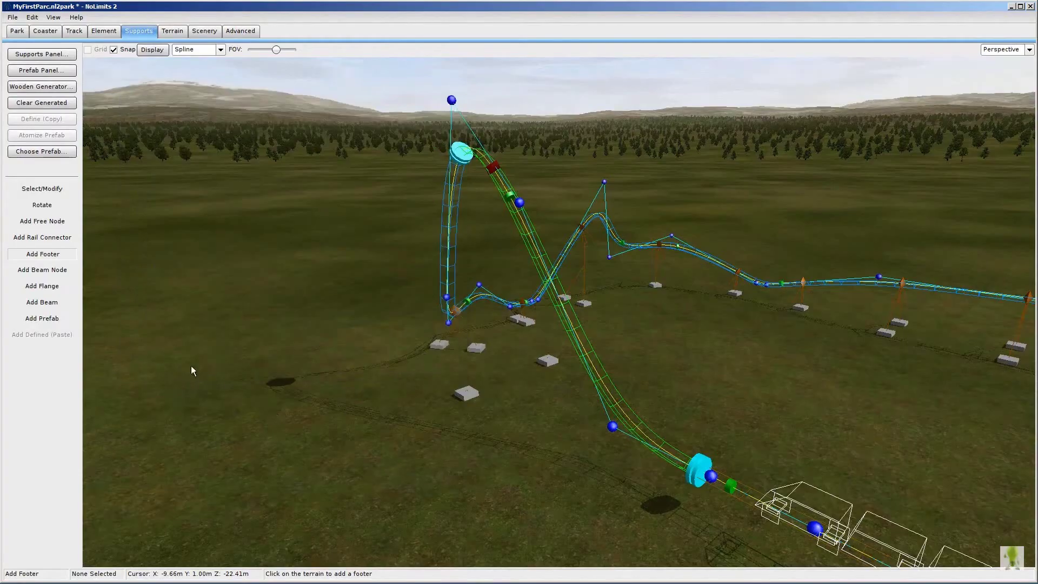
Connect both lift hill footers to the rail connector with one beam each, and freeze the coaster to render them
click(48, 304)
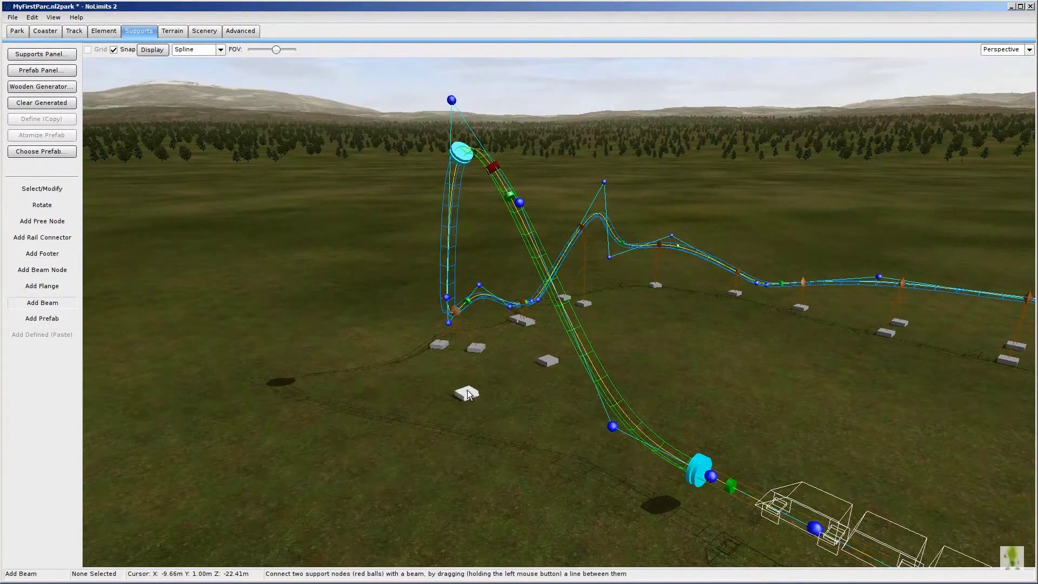
drag(471, 398, 492, 170)
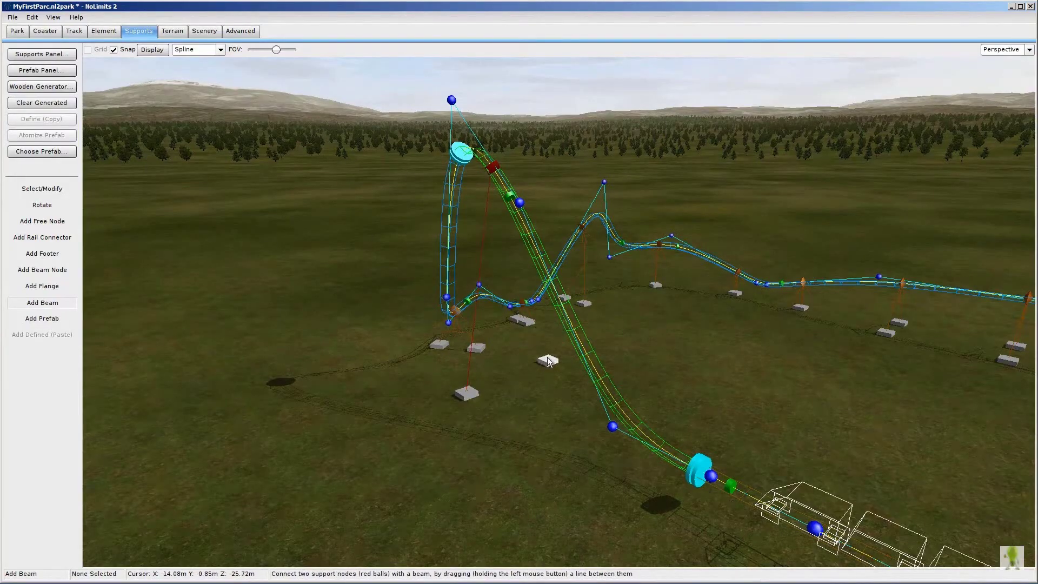
drag(547, 361, 495, 172)
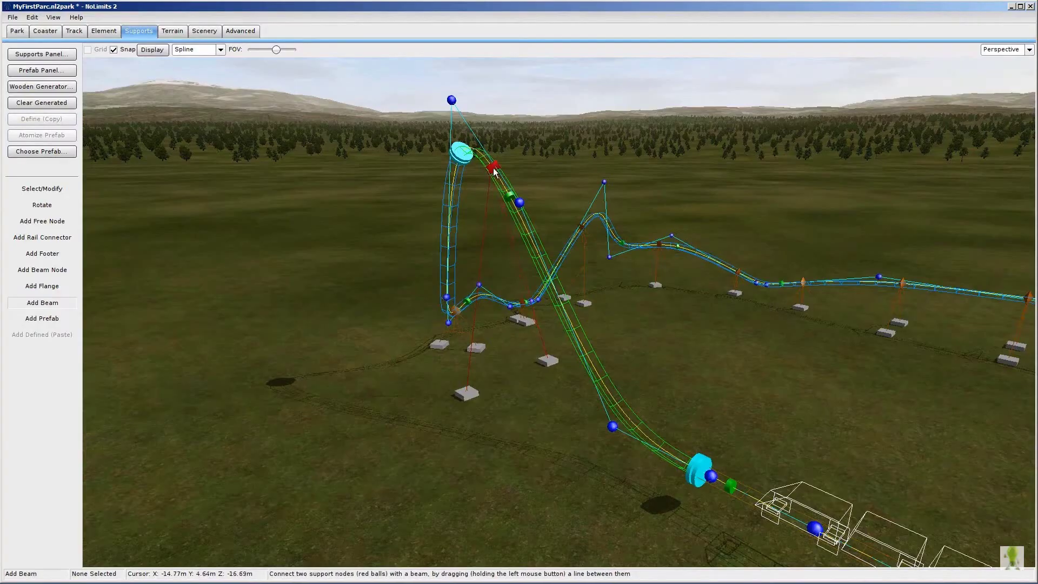
click(46, 32)
click(34, 212)
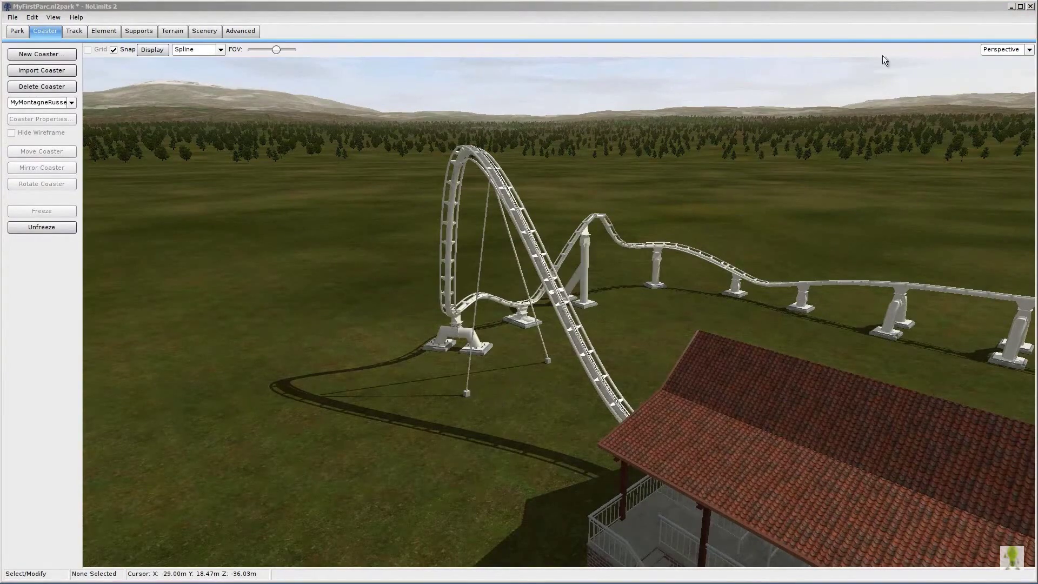
Set the support beam type to Box Beam 12"x12" and start adding the lift hill's support beams again
click(138, 31)
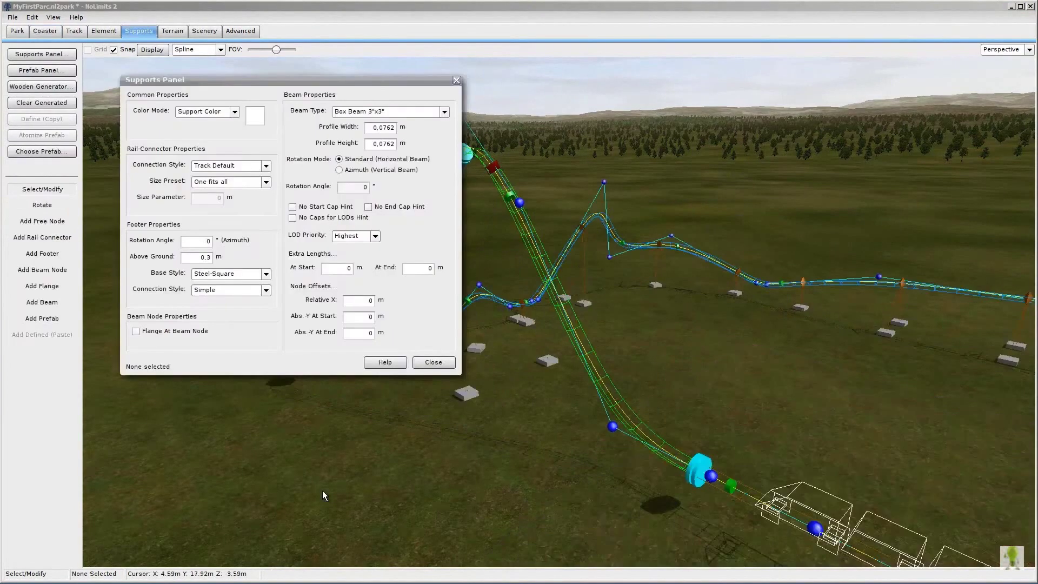
click(449, 111)
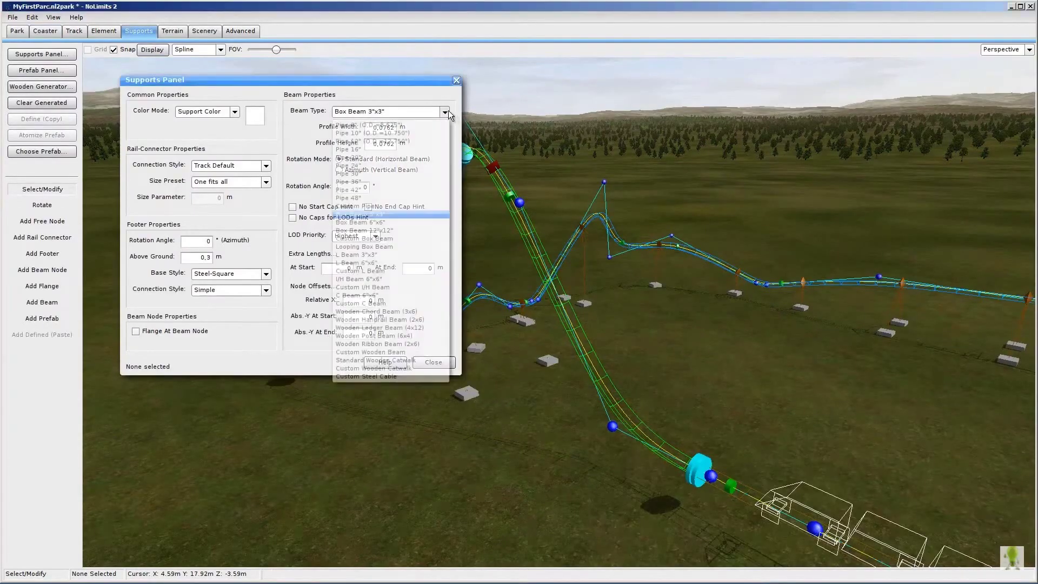
click(374, 230)
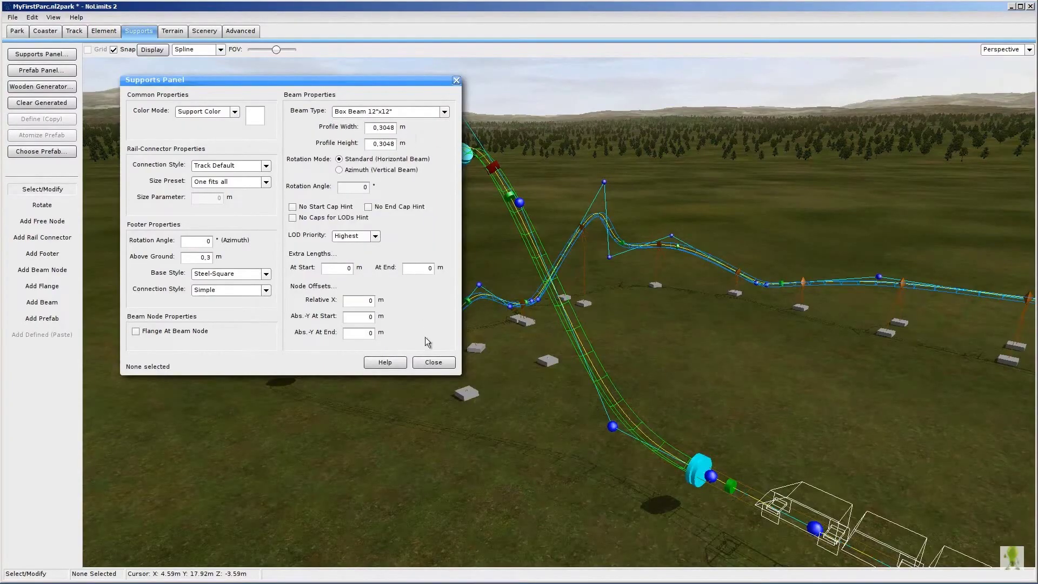
click(433, 362)
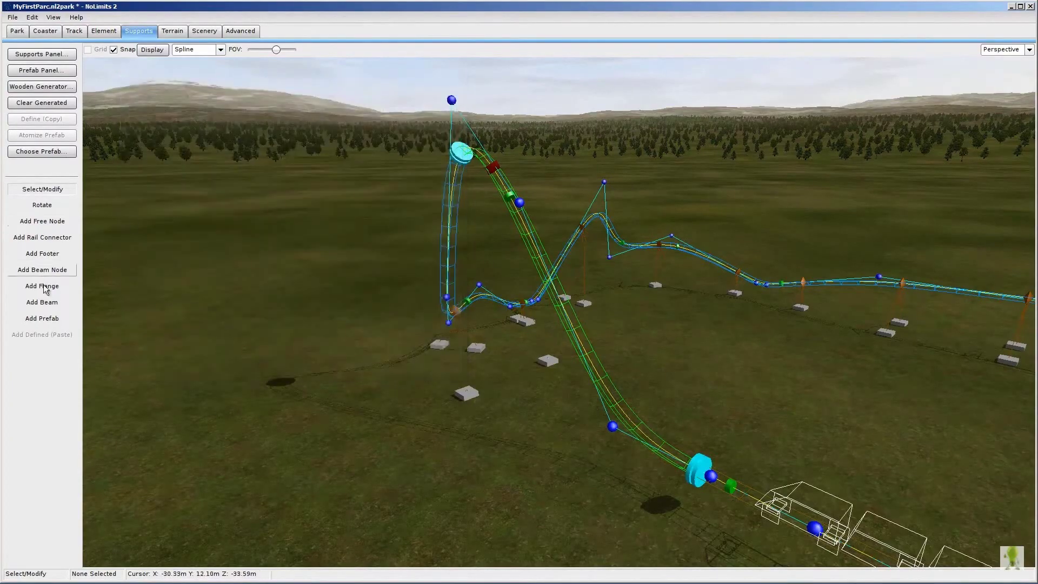
click(42, 302)
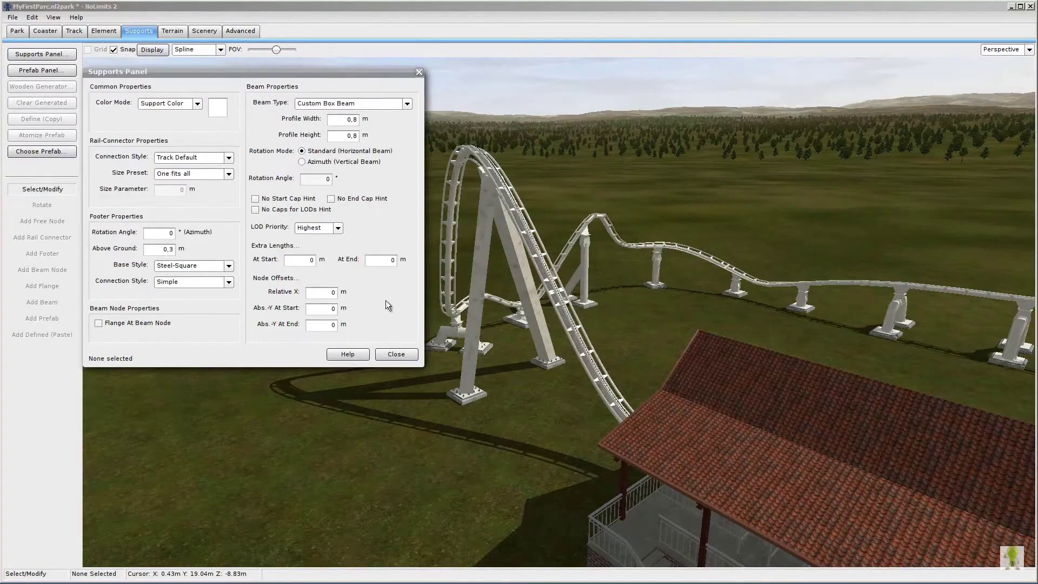
Add a free node partway up each lift hill support leg, join the nodes with a cross beam, and start adding flanges
click(398, 355)
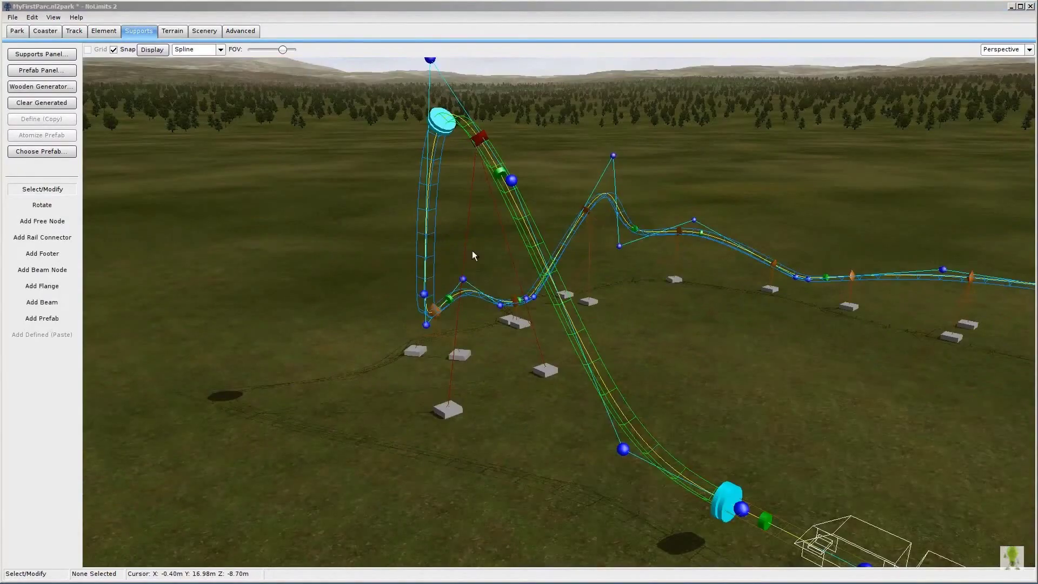
click(44, 223)
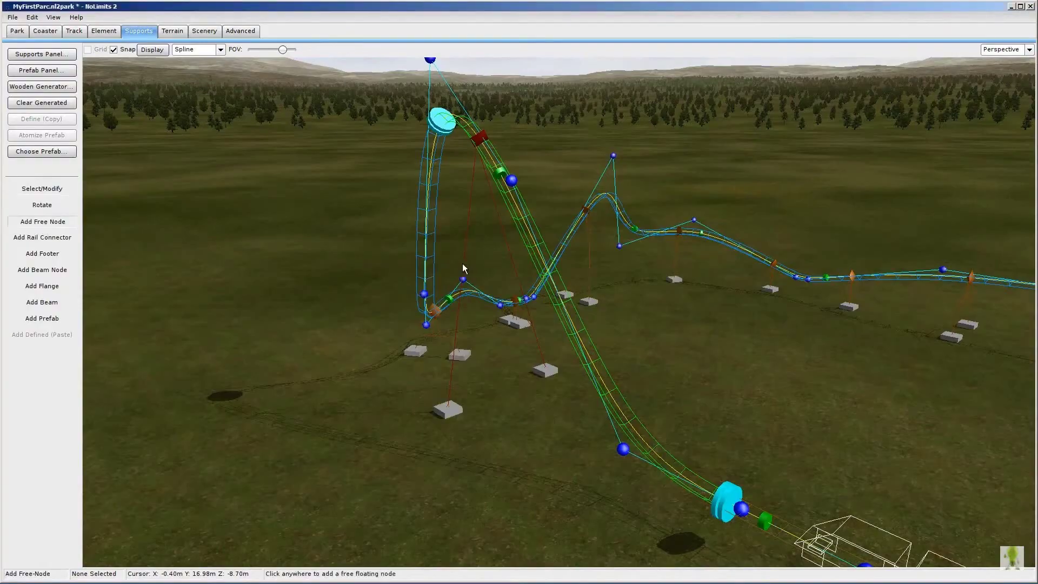
click(509, 251)
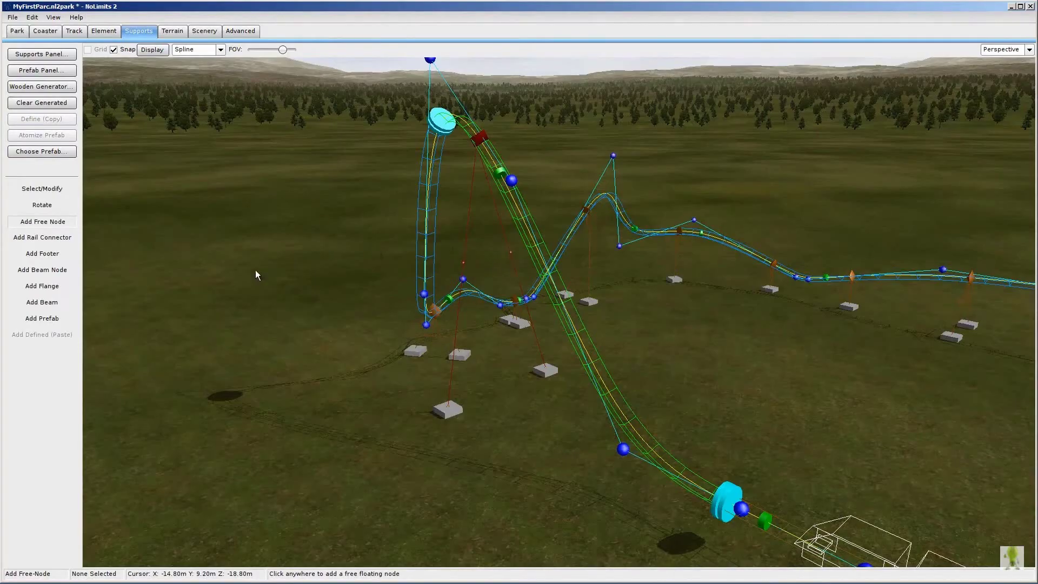
click(48, 302)
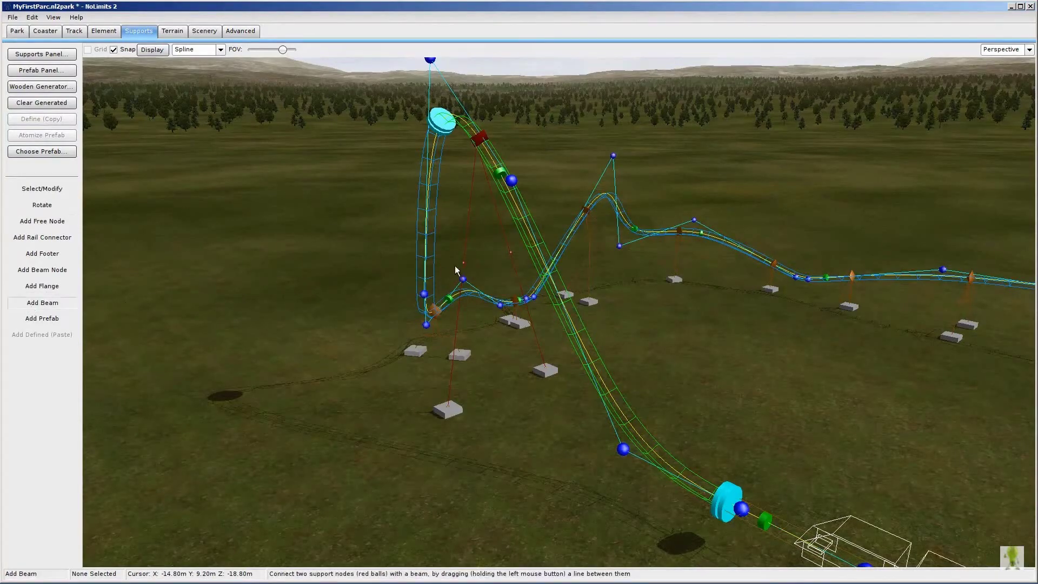
drag(463, 263, 508, 255)
click(50, 287)
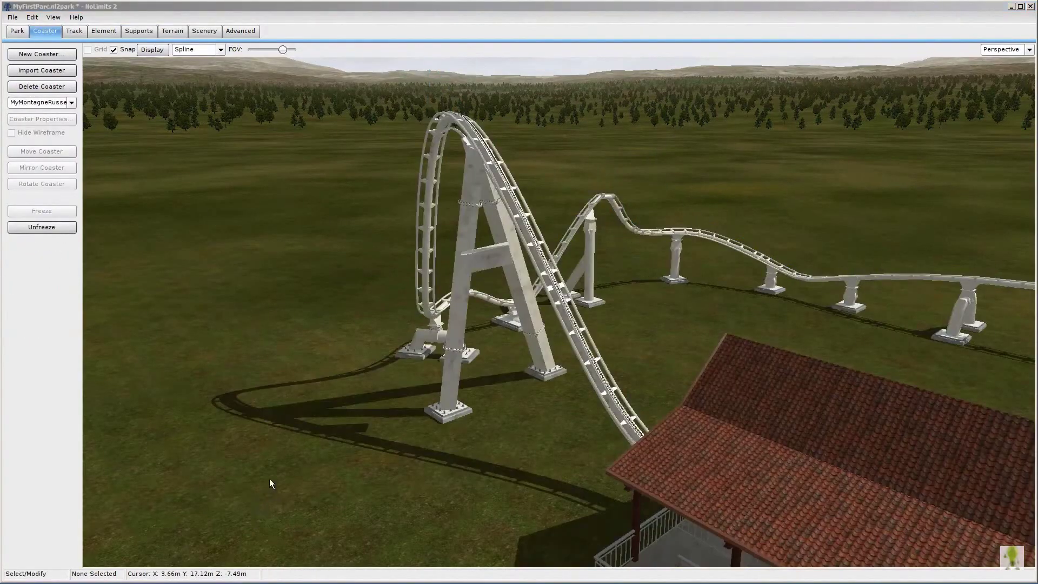
Examine the lift hill's A-frame support rendered and unfrozen, in the top and perspective views
right_drag(520, 296, 513, 297)
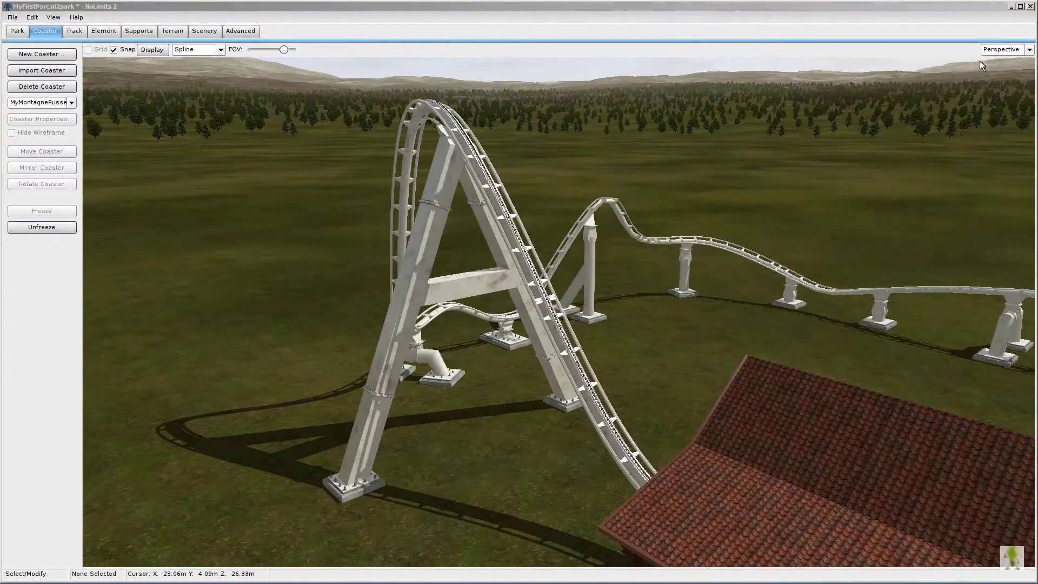
click(1029, 49)
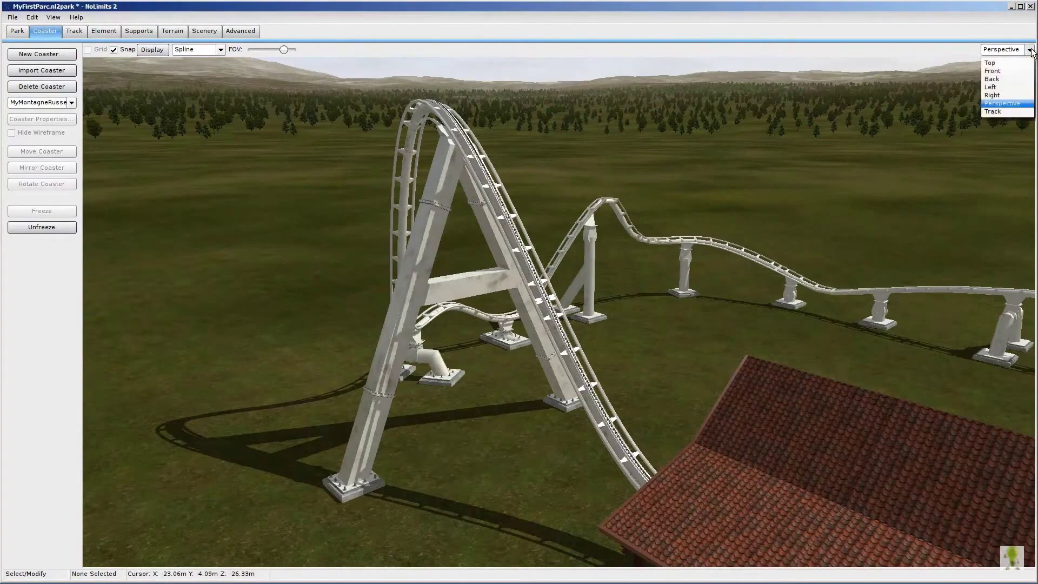
click(1008, 65)
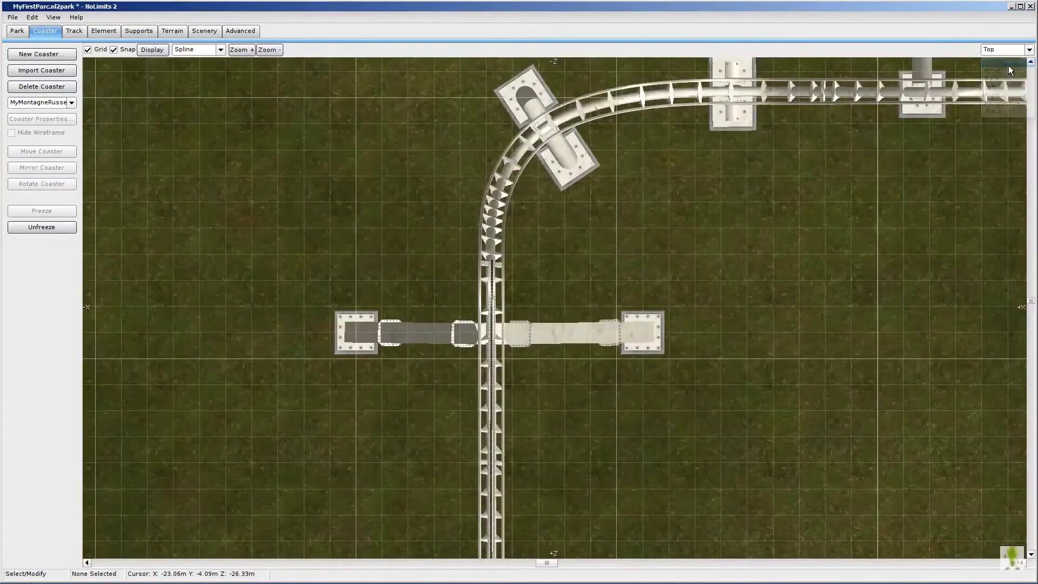
click(49, 227)
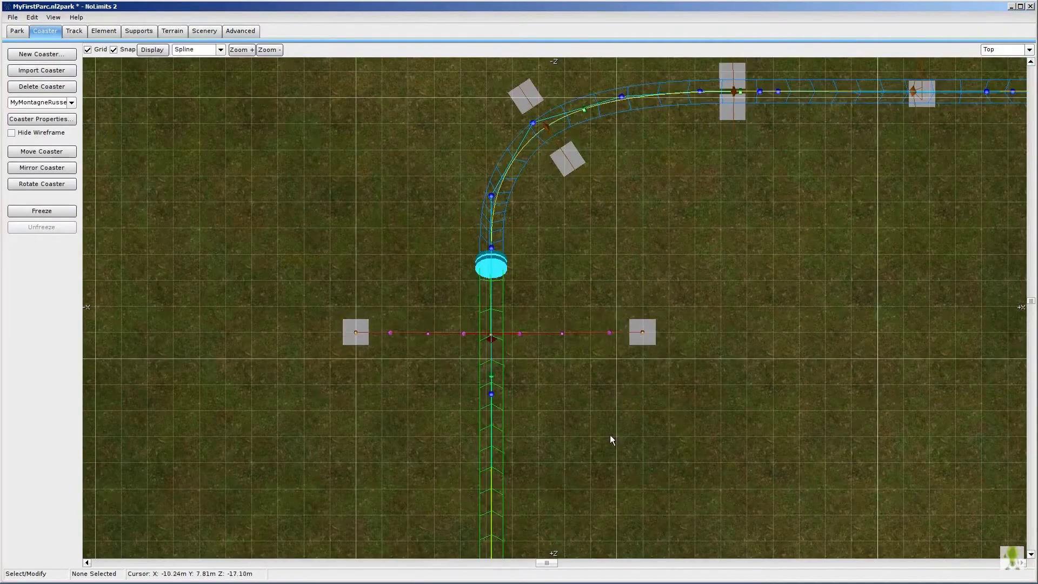
click(1029, 49)
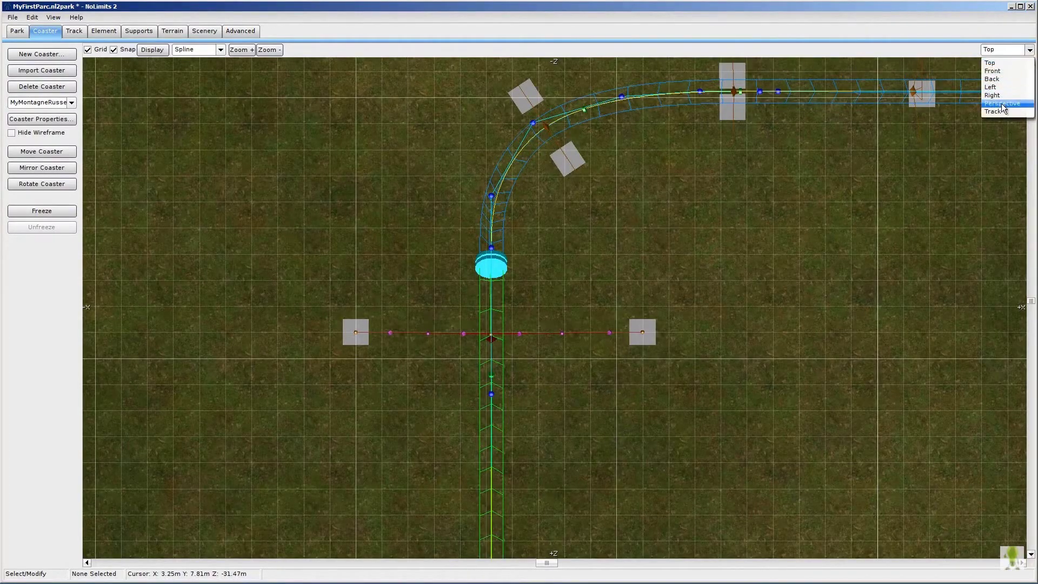
click(1001, 103)
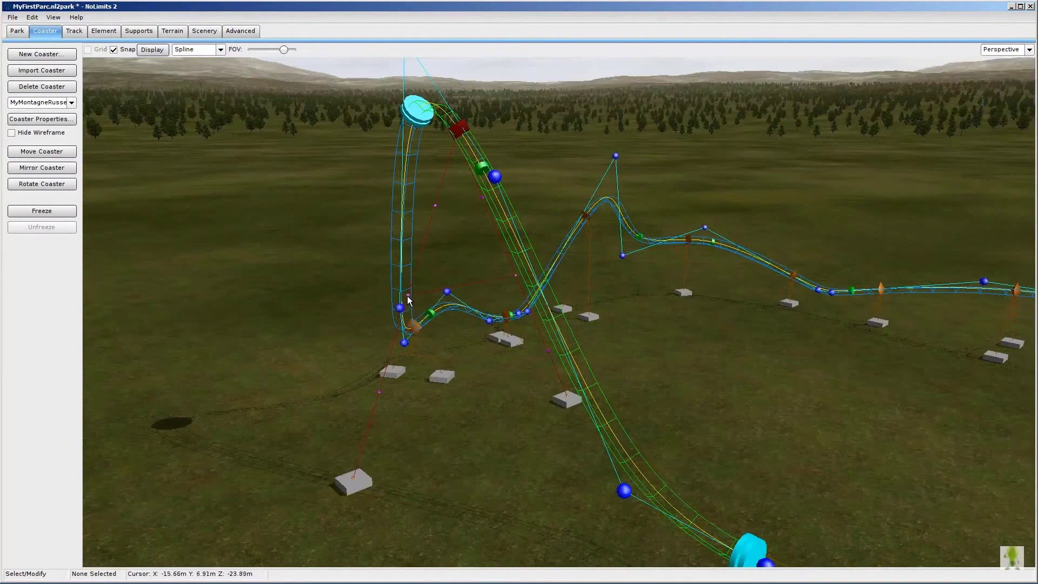
Color one leg of the lift hill's A-frame support blue, and unfreeze the rendered coaster
click(138, 31)
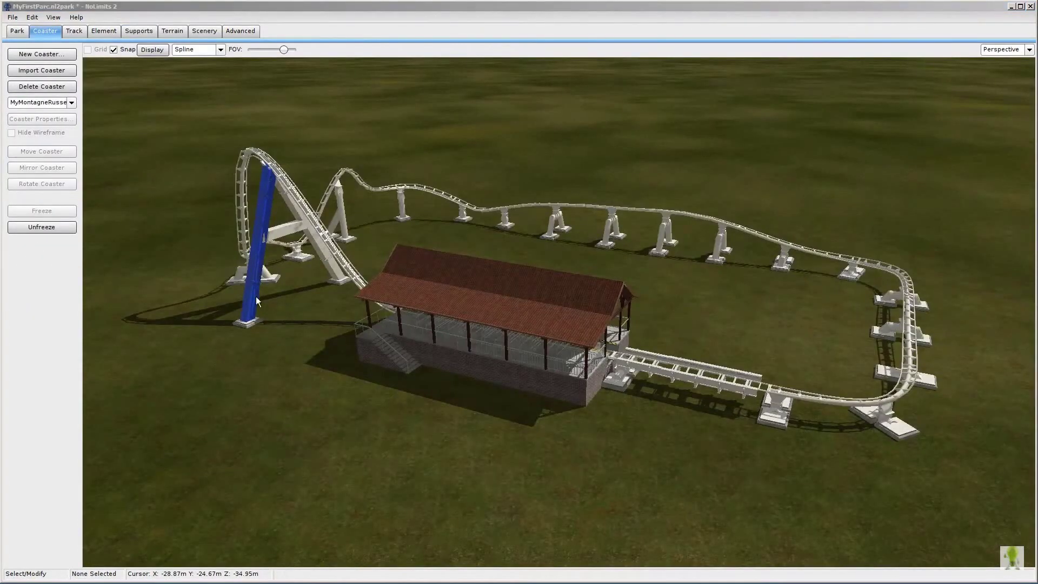
click(47, 227)
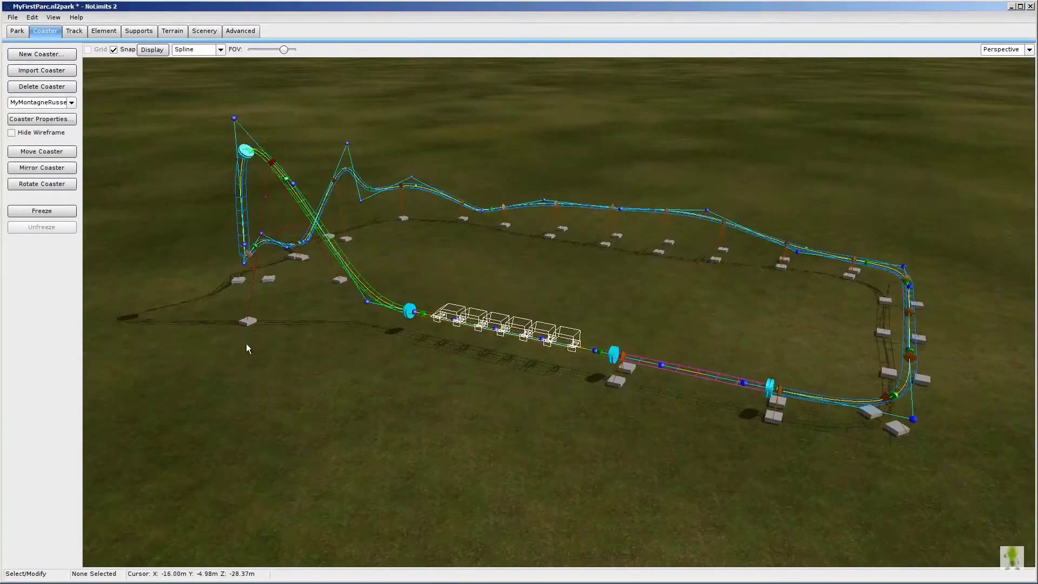
Recolor the lift hill A-frame support's blue leg with a custom cyan, RGB 60, 253, 255
click(251, 300)
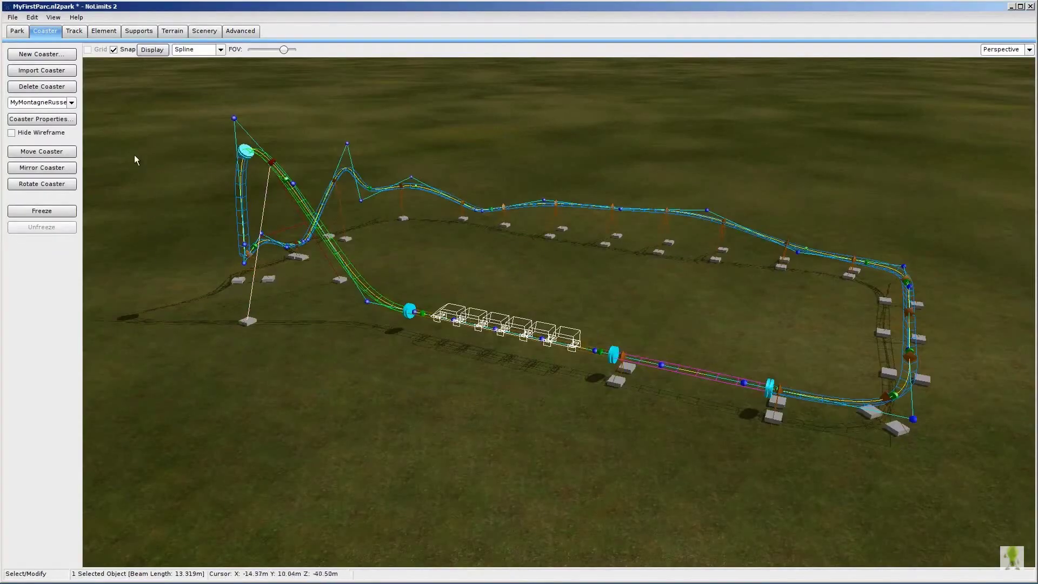
click(143, 33)
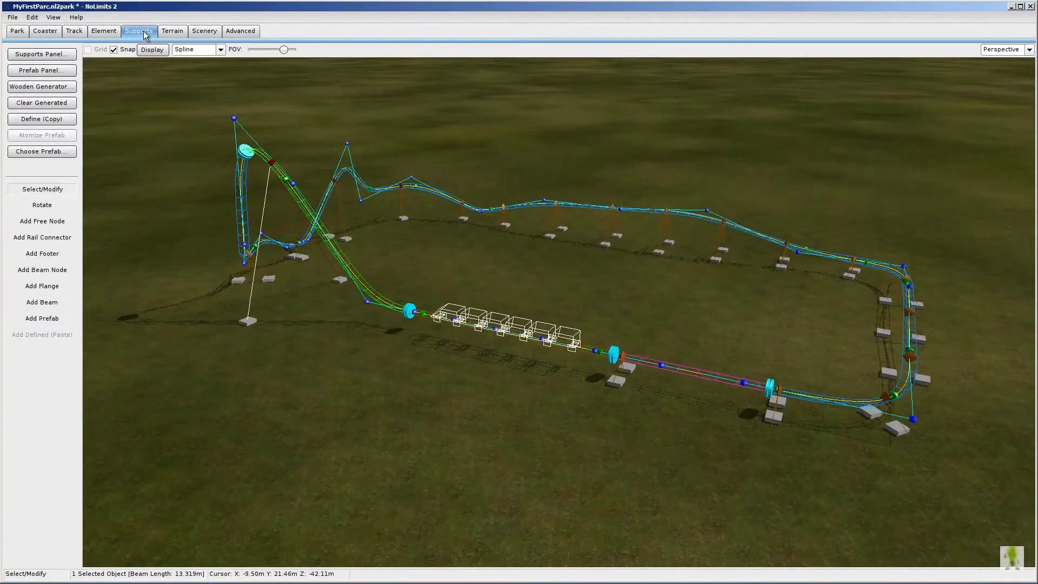
click(42, 55)
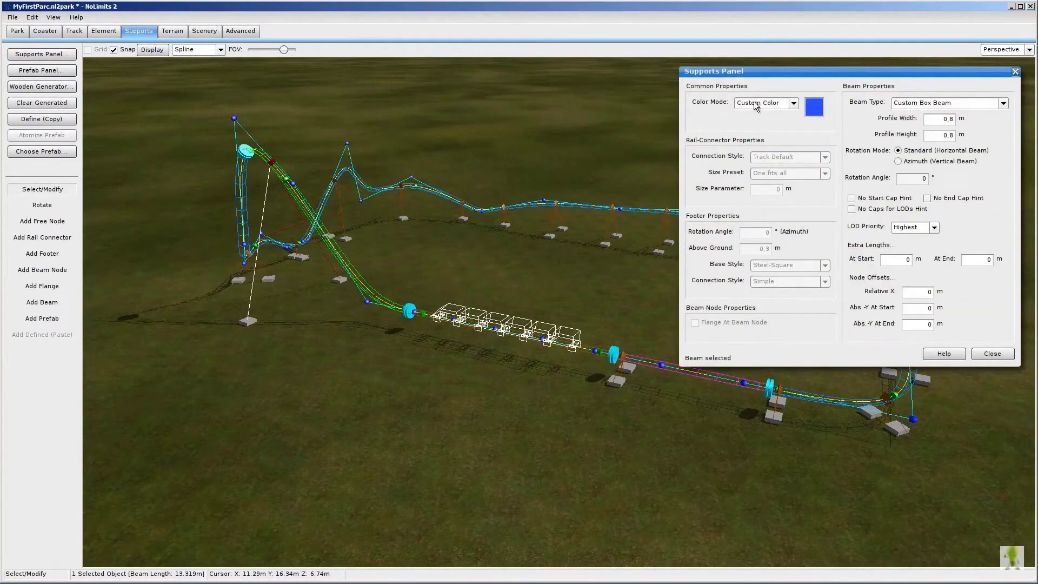
click(793, 104)
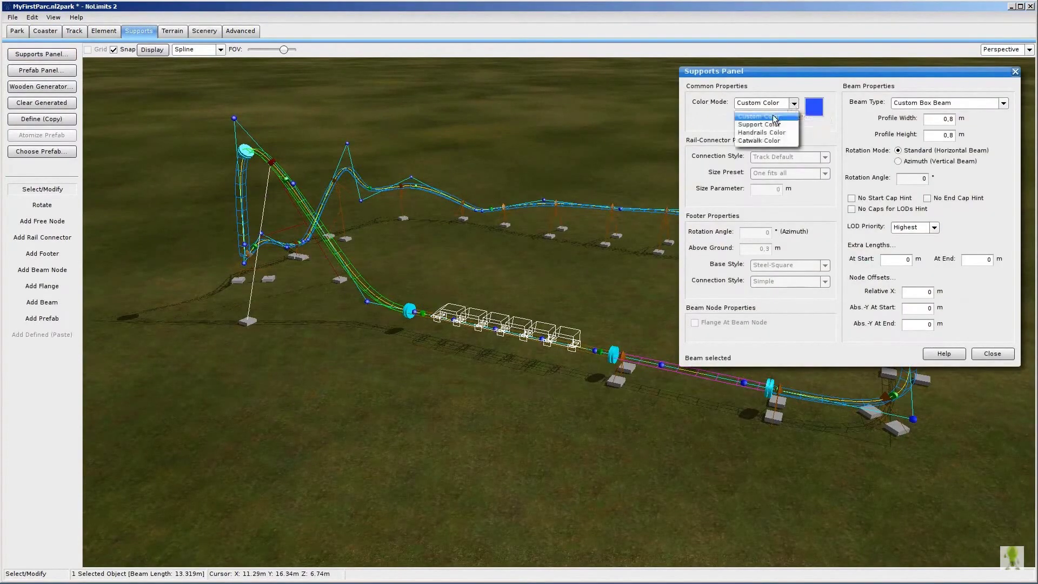
click(776, 117)
click(814, 107)
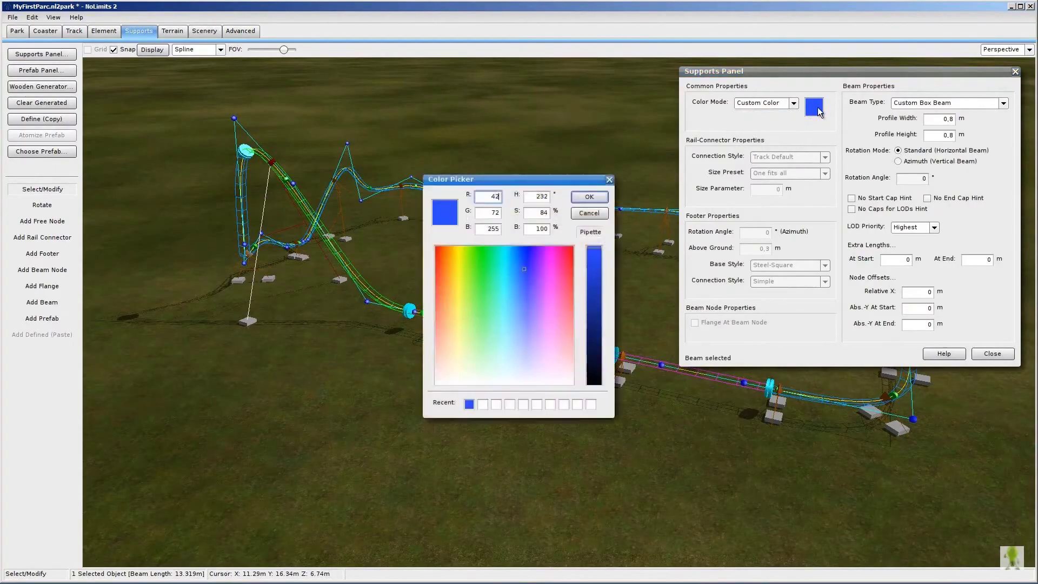
click(504, 279)
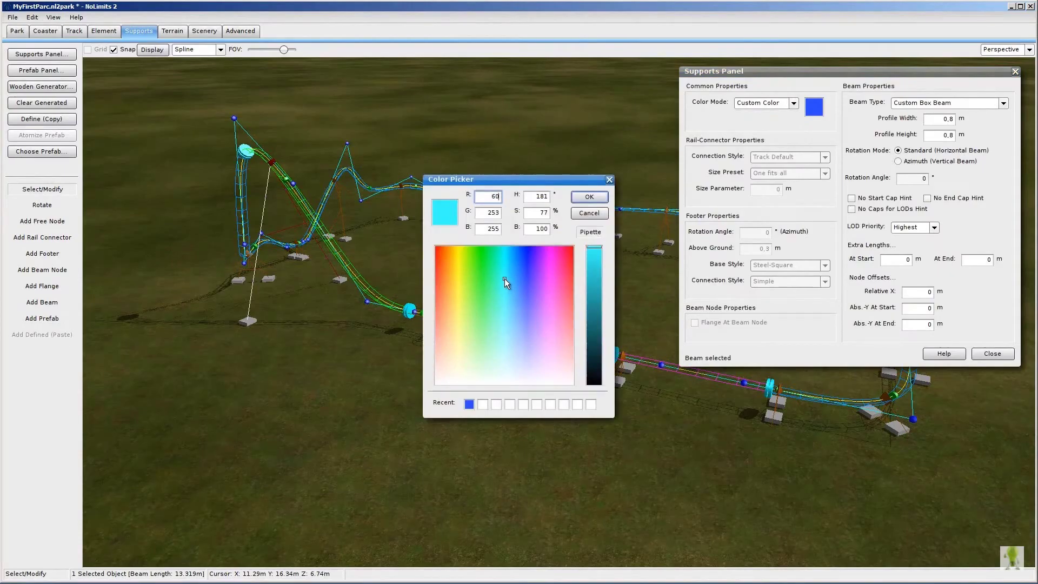
click(589, 197)
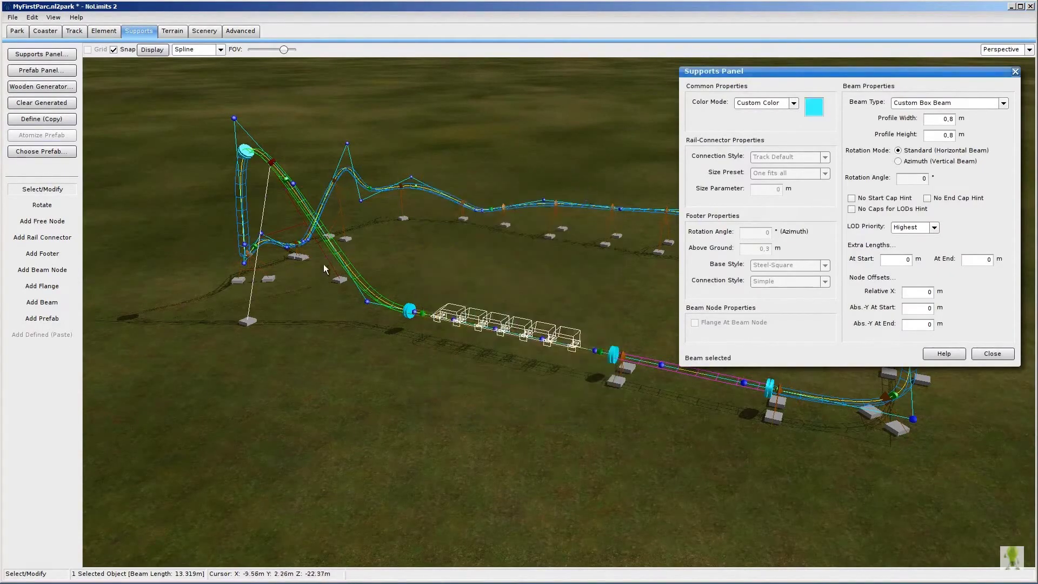
Switch the A-frame support's other leg to Custom Color and set it to light cyan, RGB 70, 240, 255
click(320, 249)
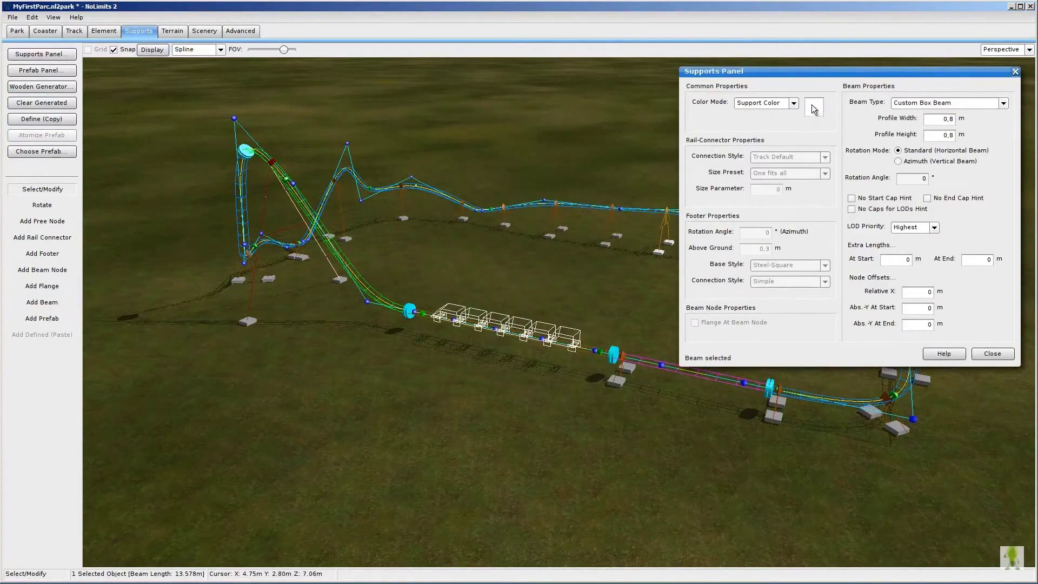
click(793, 103)
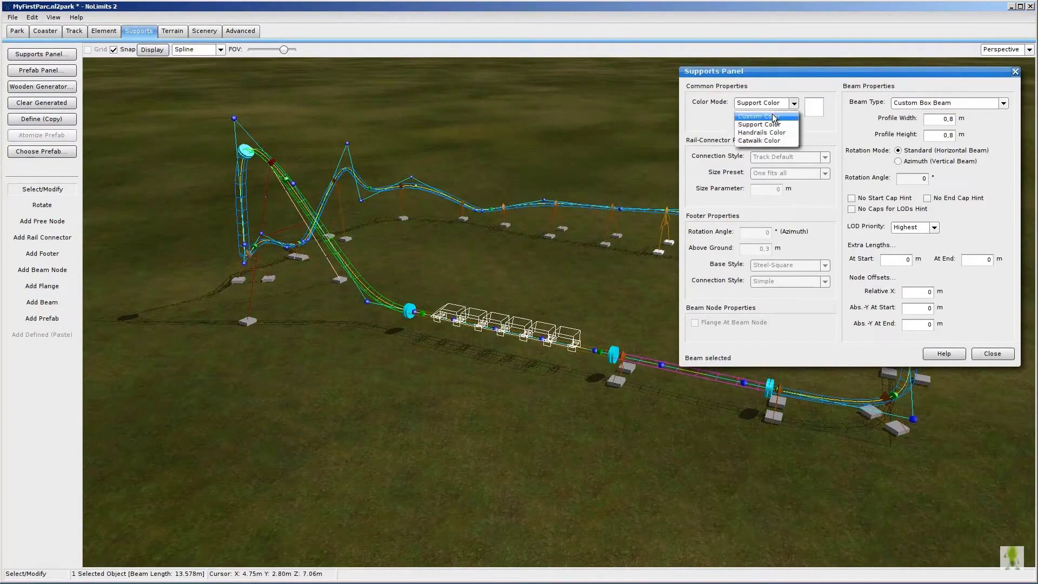
click(757, 126)
click(812, 109)
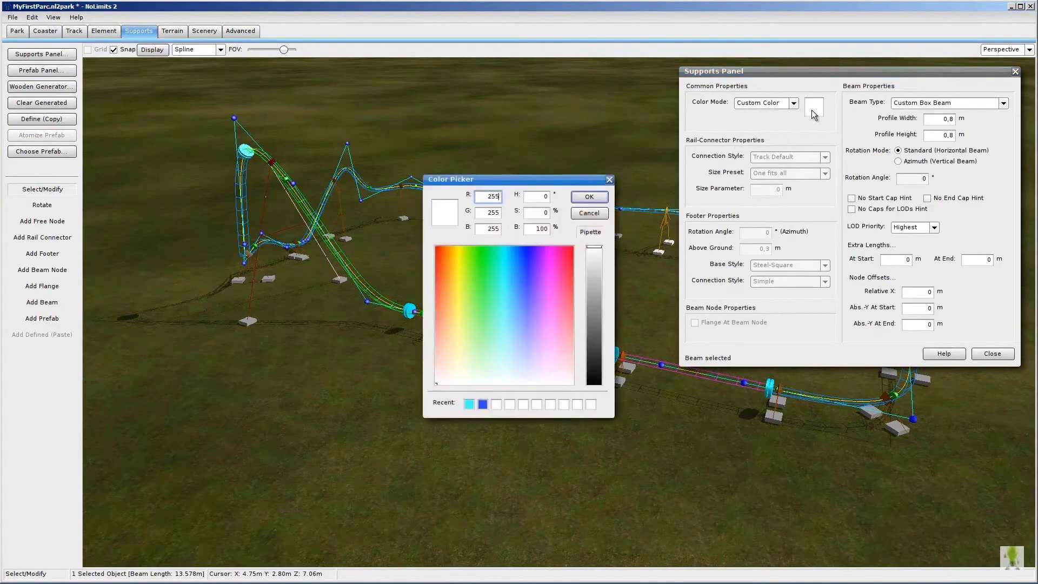
click(506, 285)
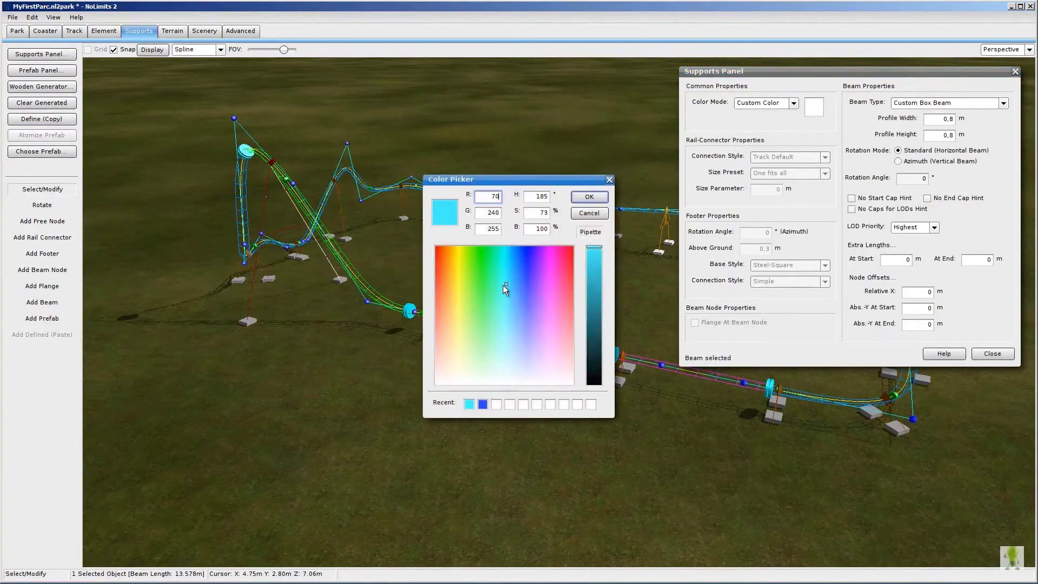
click(589, 198)
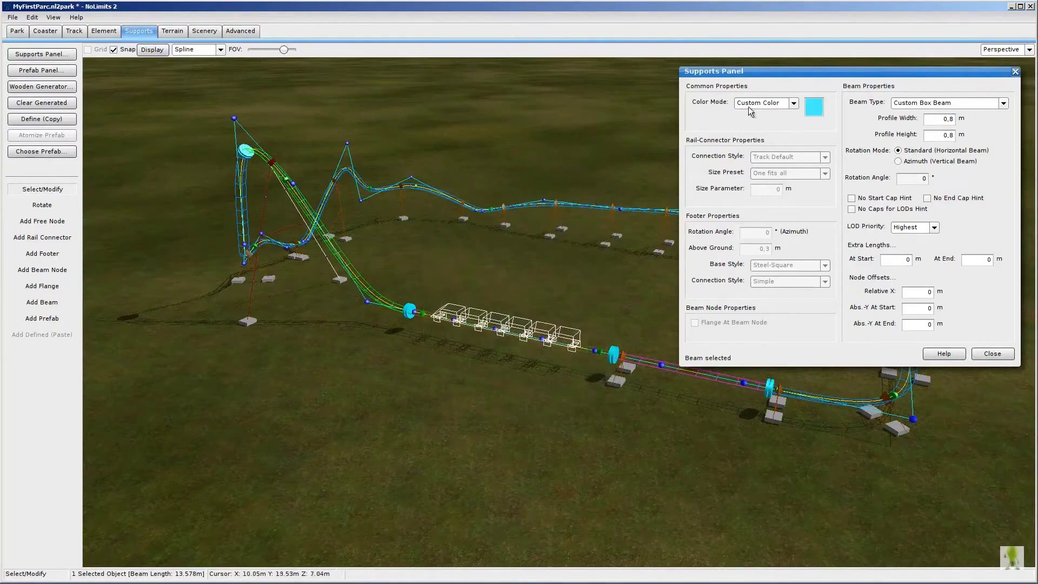
Select the cross beam joining the two legs of the lift hill's A-frame support
click(289, 228)
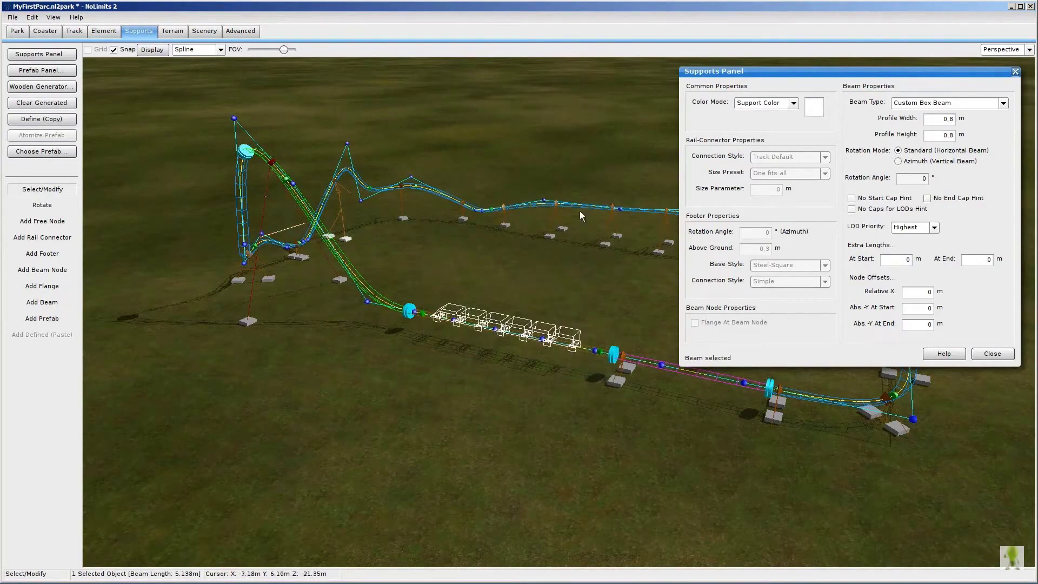
Give the selected crossbeam of the A-shaped support a custom turquoise color with RGB 71, 255, 248
click(799, 104)
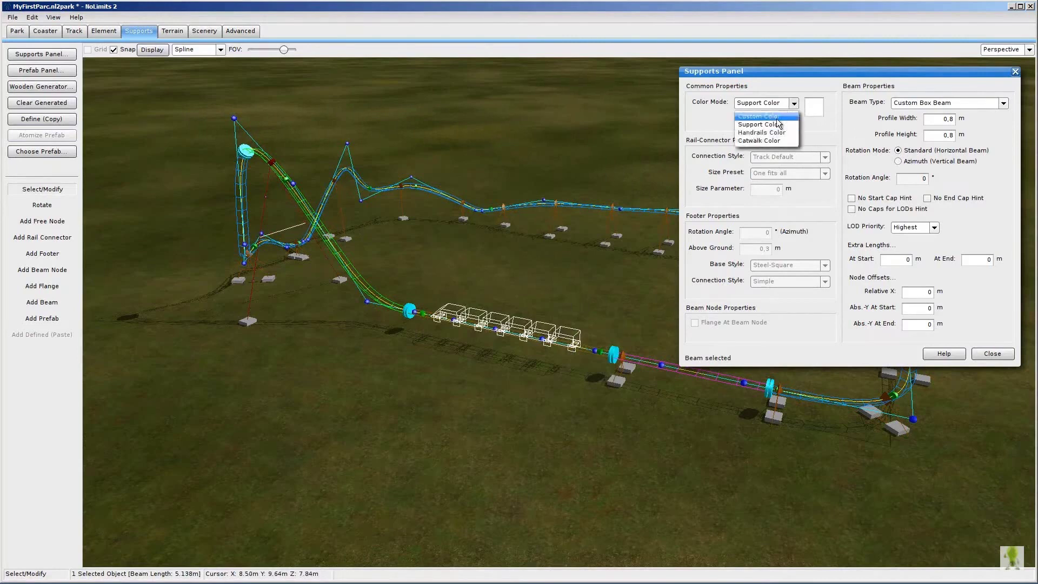
click(778, 124)
click(813, 106)
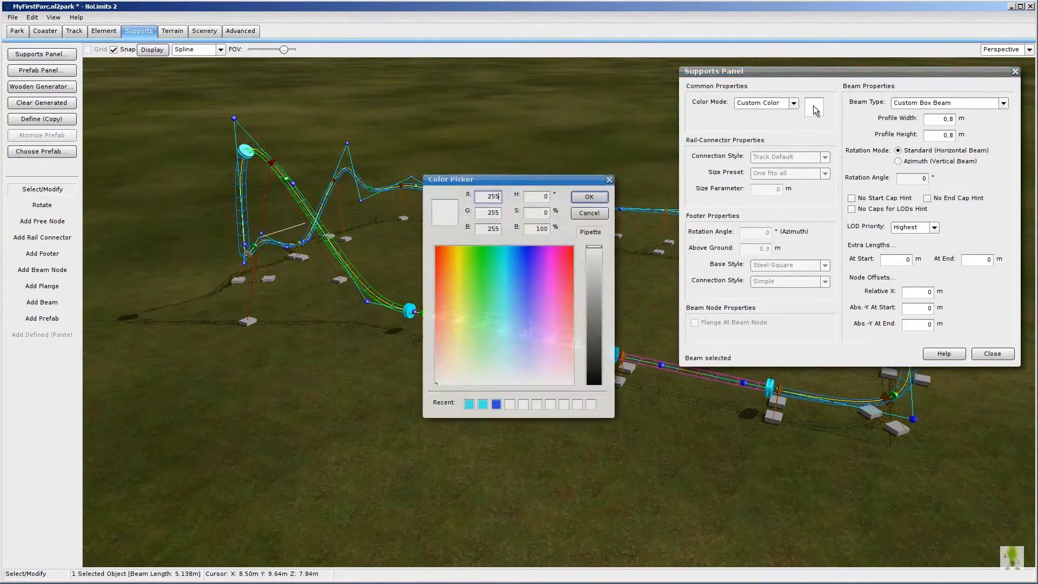
click(503, 284)
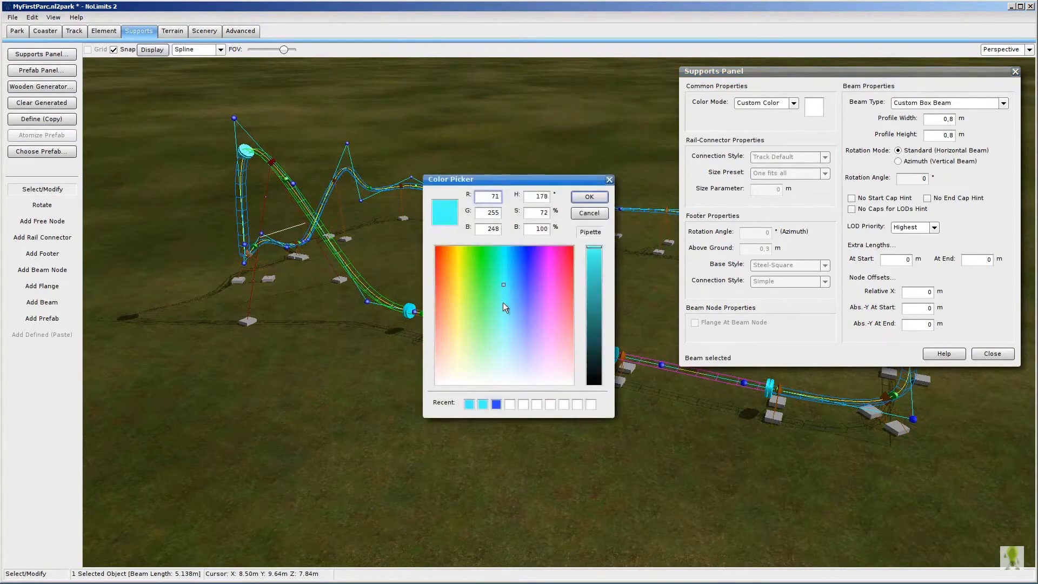
click(590, 196)
click(998, 354)
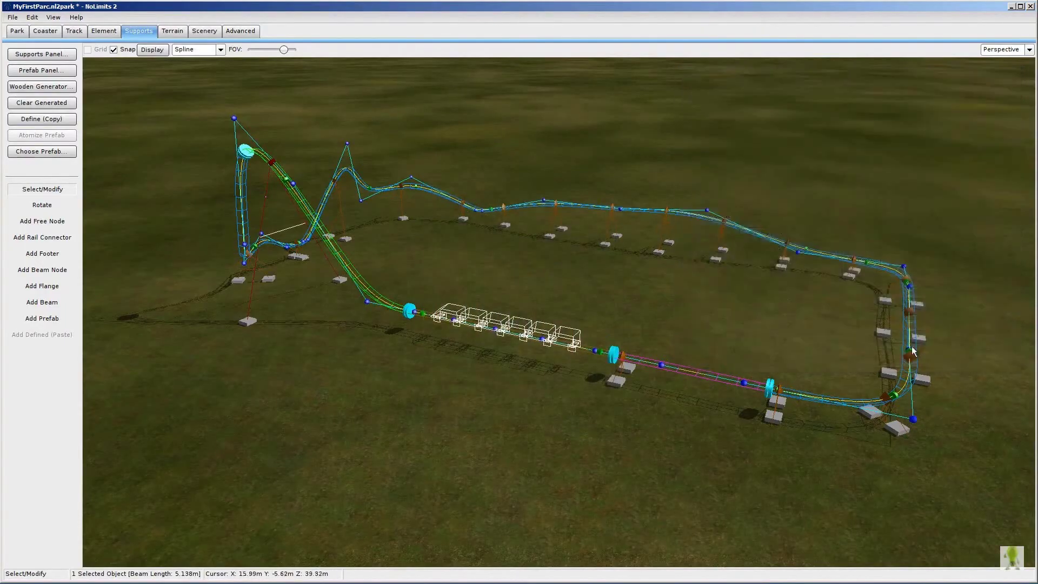
Freeze the coaster to examine the rendered A-shaped support beside the station
click(48, 31)
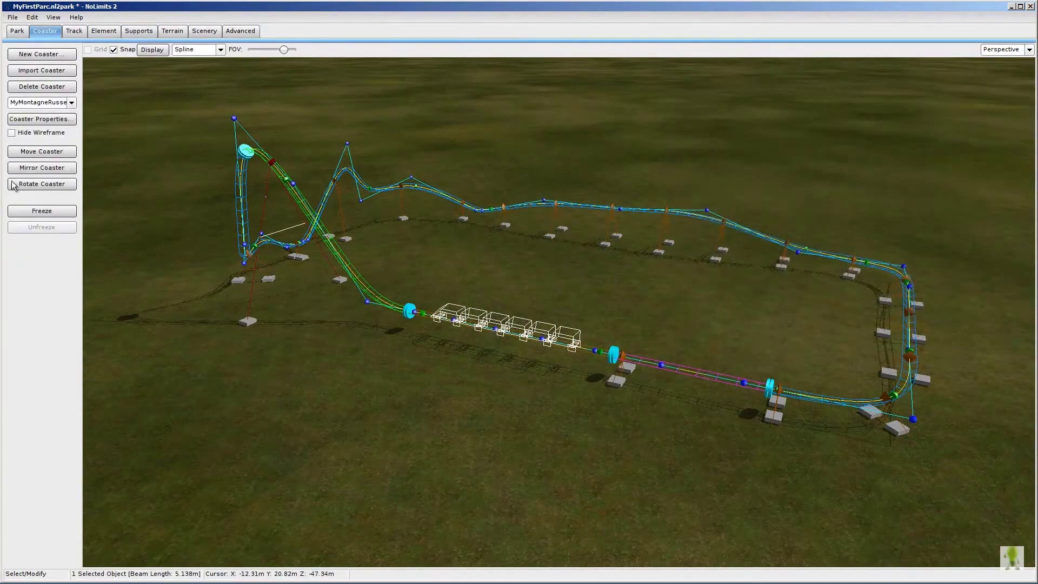
click(38, 211)
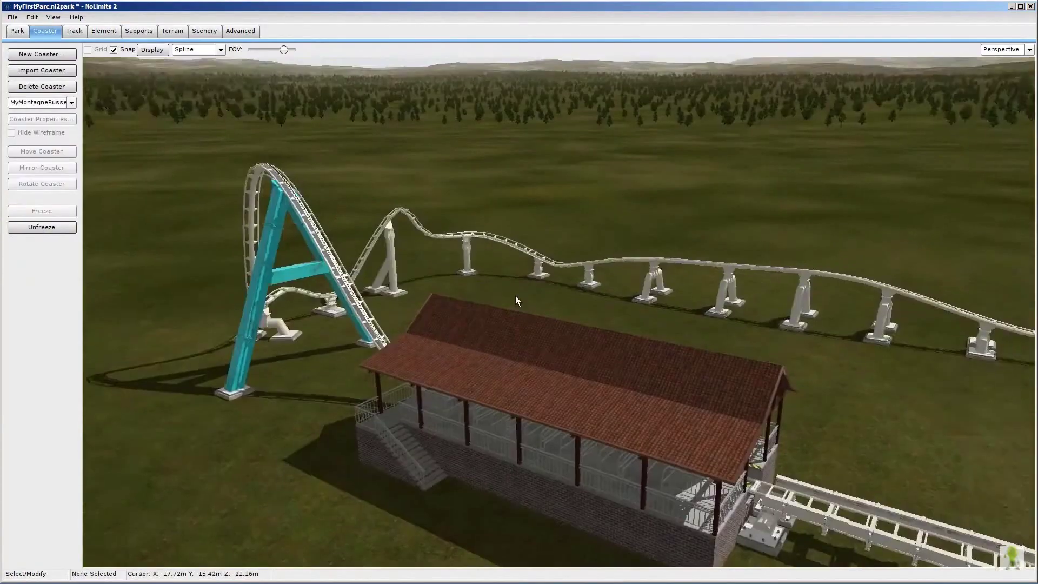
key(Left)
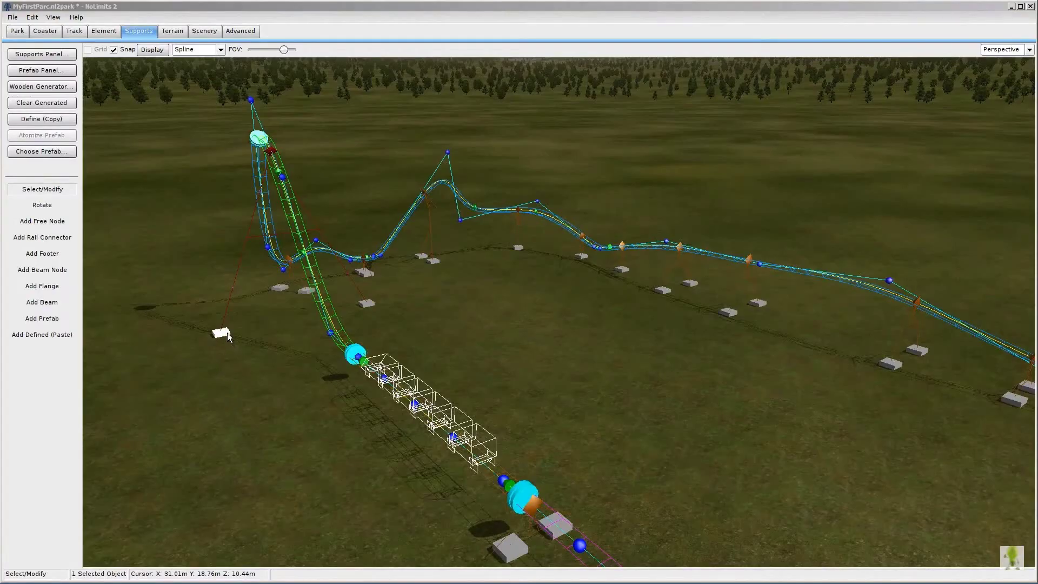
Select the A-shaped support's beams, footer and rail connector and define the structure as a reusable copy
click(229, 306)
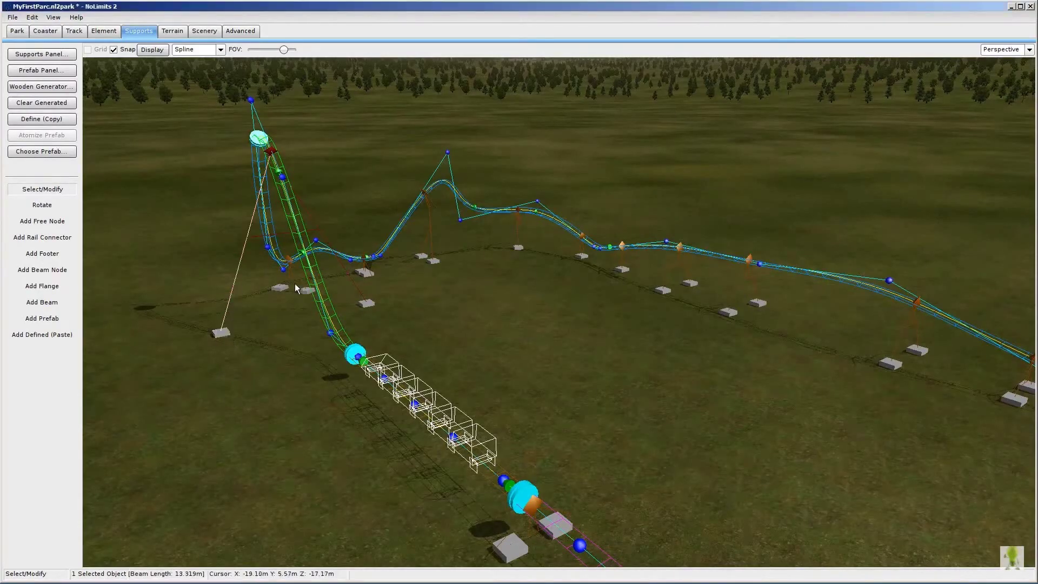
shift+click(360, 304)
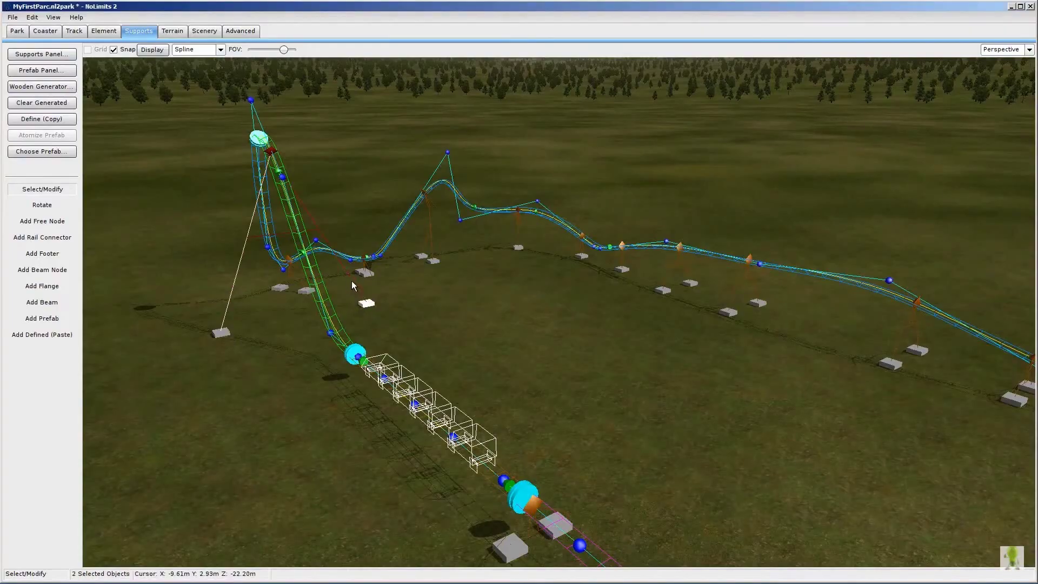
shift+click(351, 280)
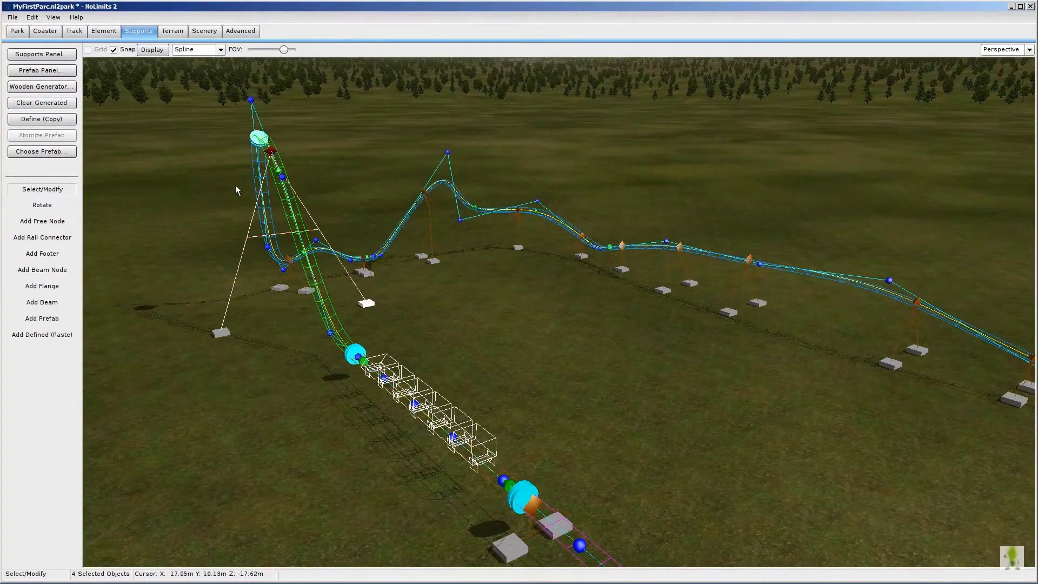
shift+click(270, 150)
shift+click(270, 150)
click(56, 118)
Add the defined support to the track between the existing supports on the far side and freeze the coaster
click(49, 336)
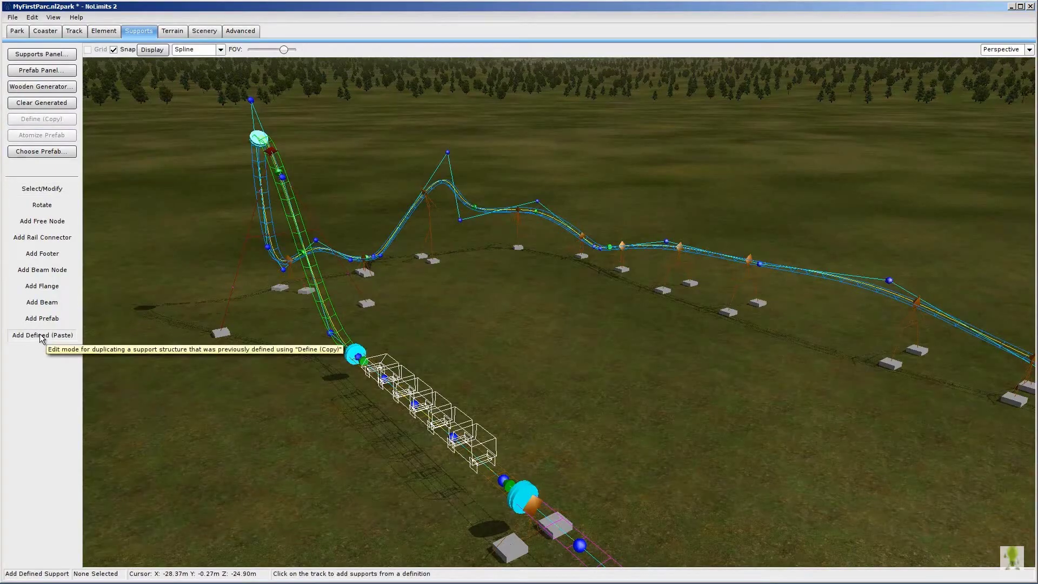
click(830, 279)
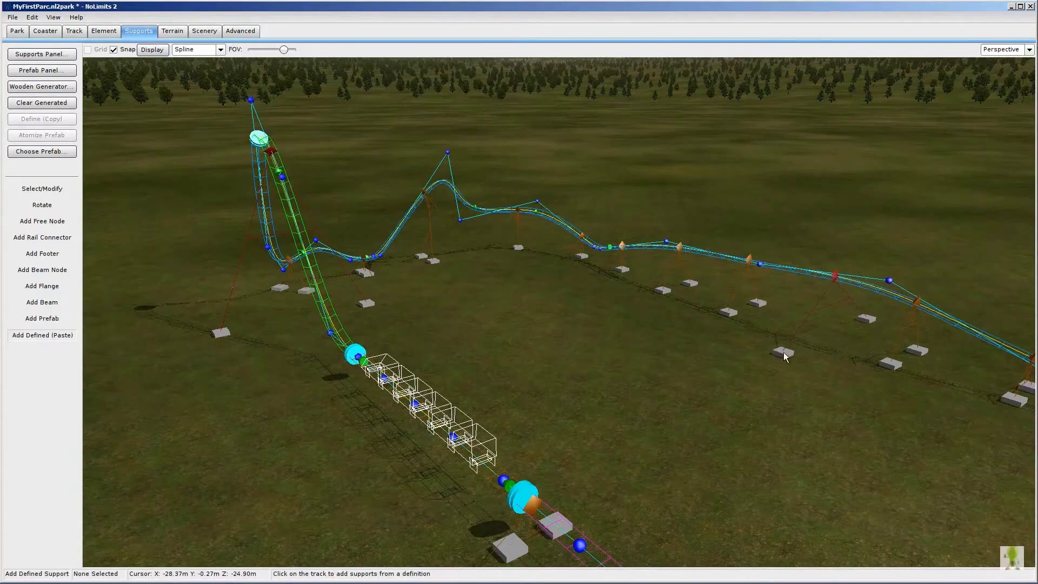
click(54, 32)
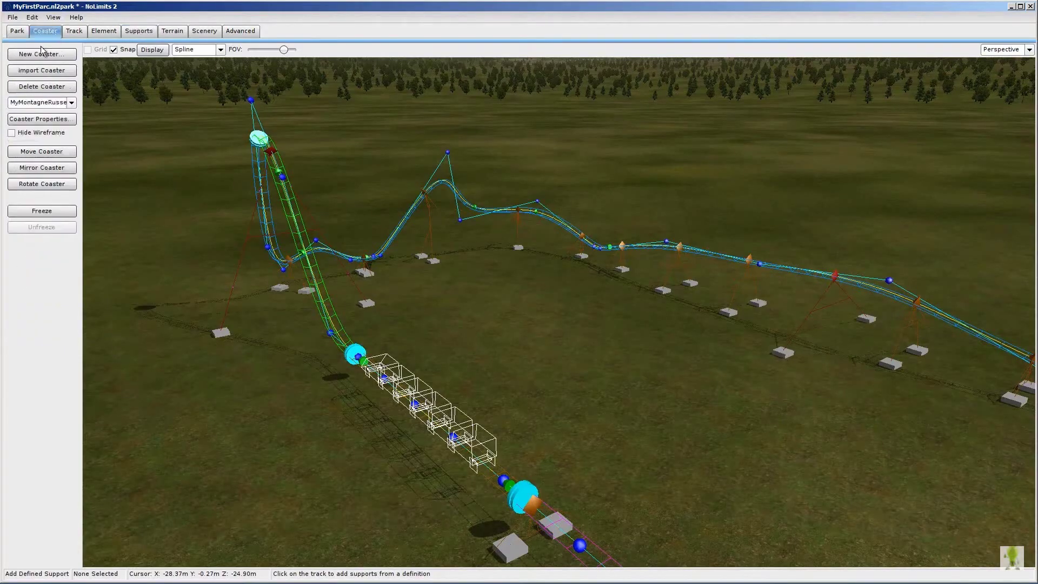
click(53, 211)
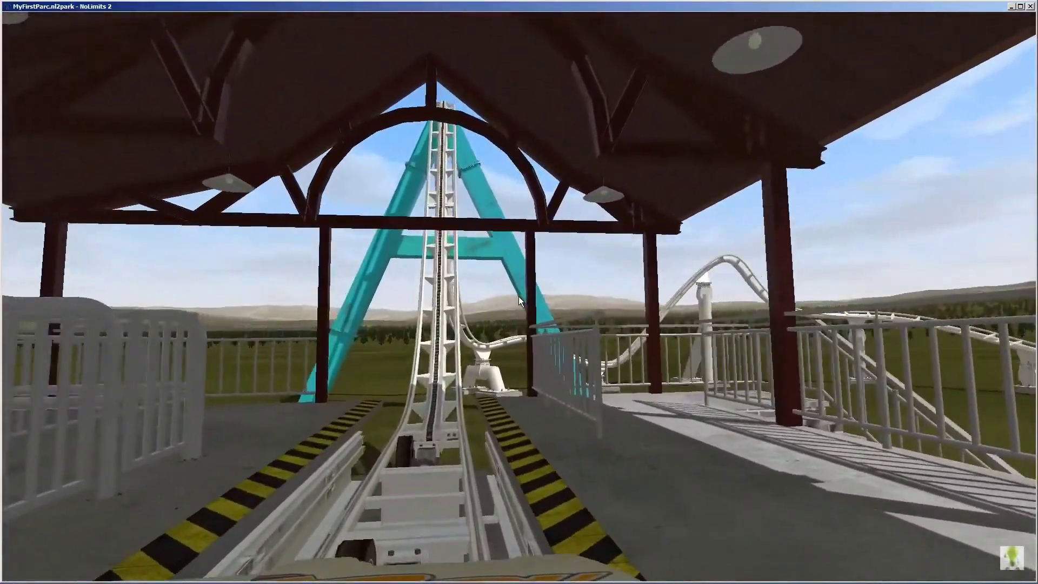
Leave the ride view, unfreeze the coaster and change its style to Mack Launch Coaster
key(Escape)
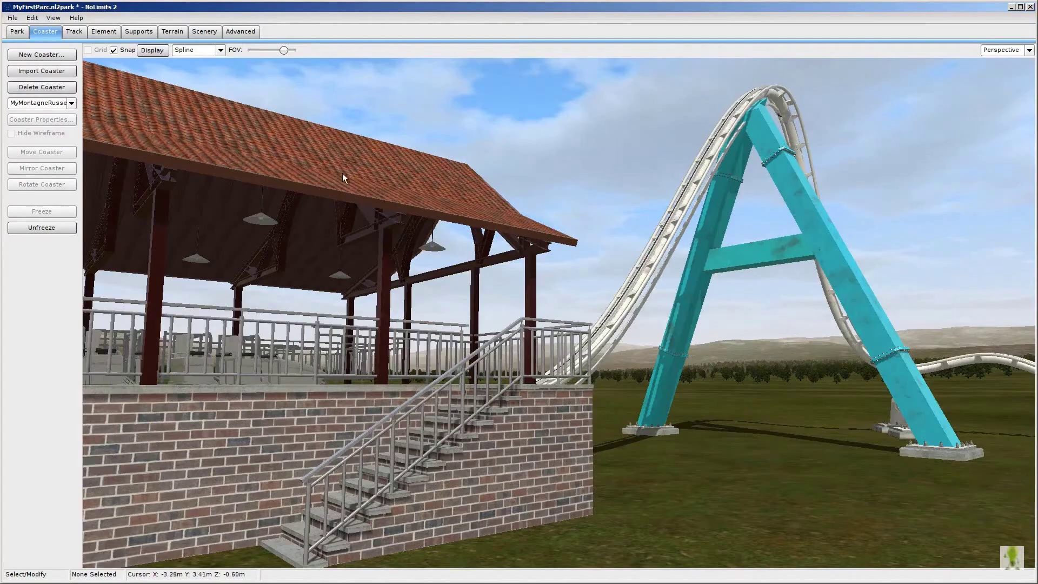
click(47, 229)
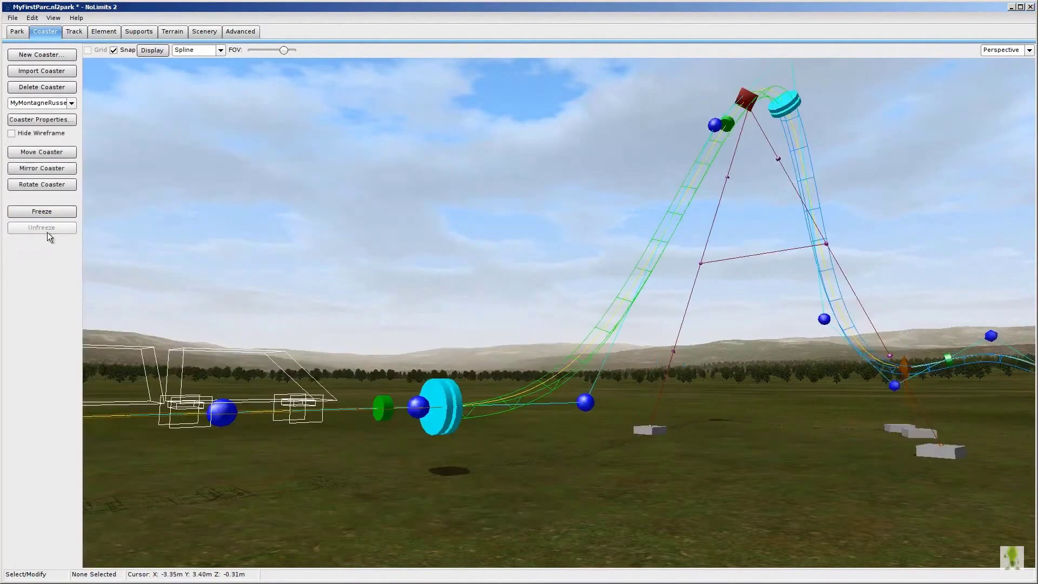
click(42, 121)
drag(453, 178, 225, 73)
click(181, 96)
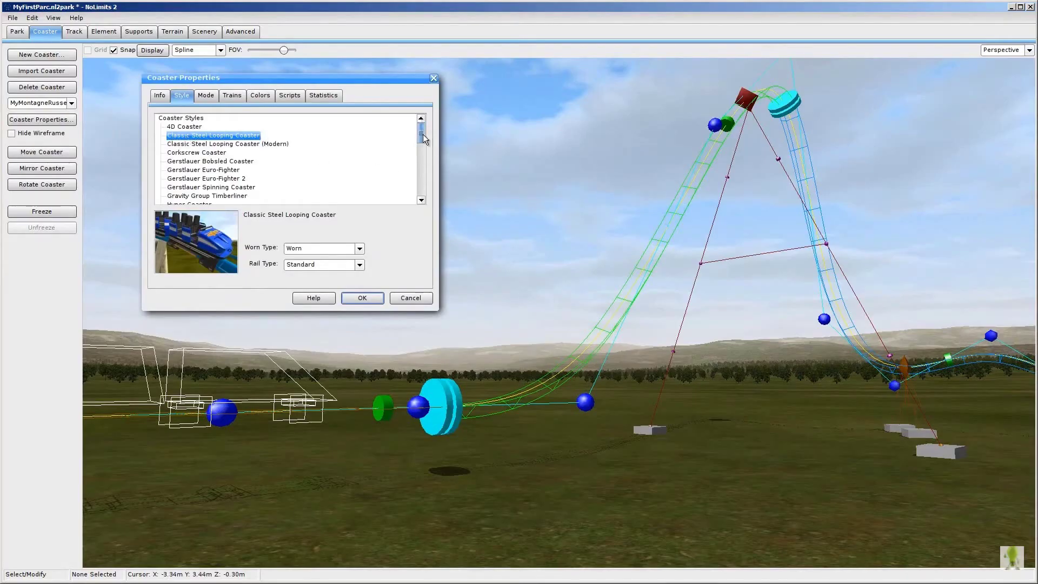
drag(422, 134, 417, 157)
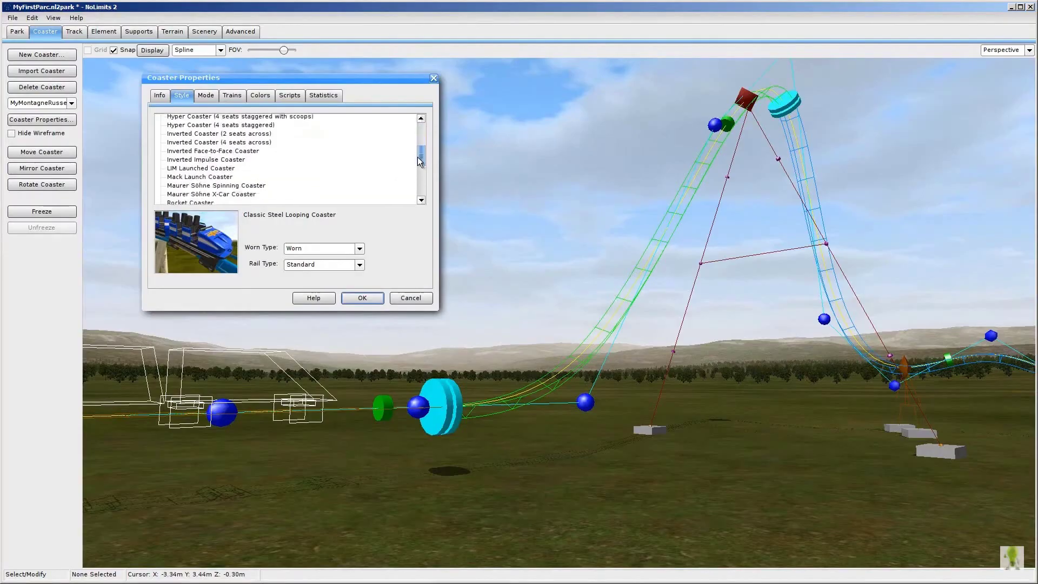
click(203, 179)
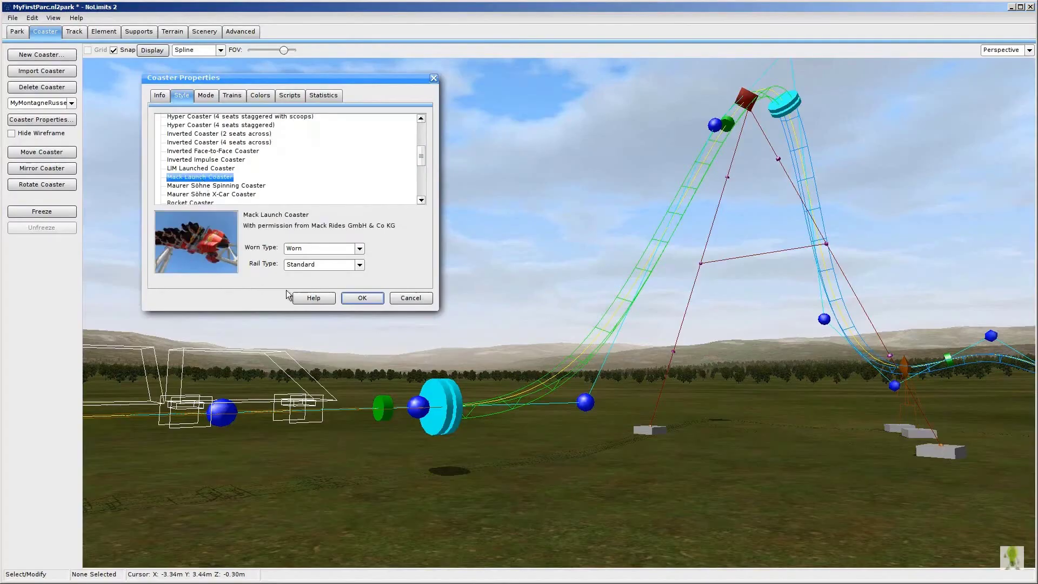
Review the coaster's mode, trains, colors, scripts and statistics, and apply the coaster properties
click(209, 97)
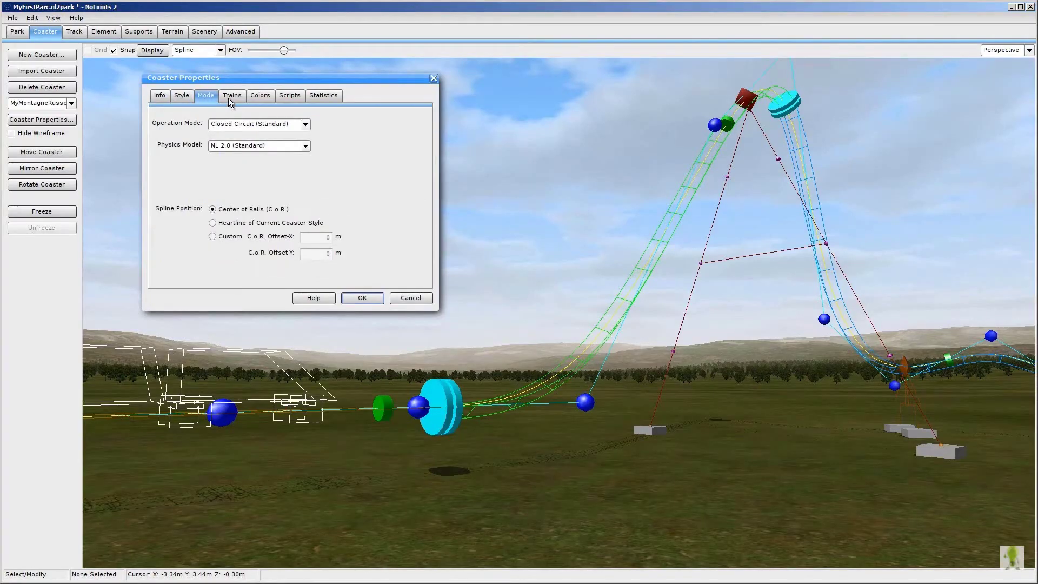
click(228, 99)
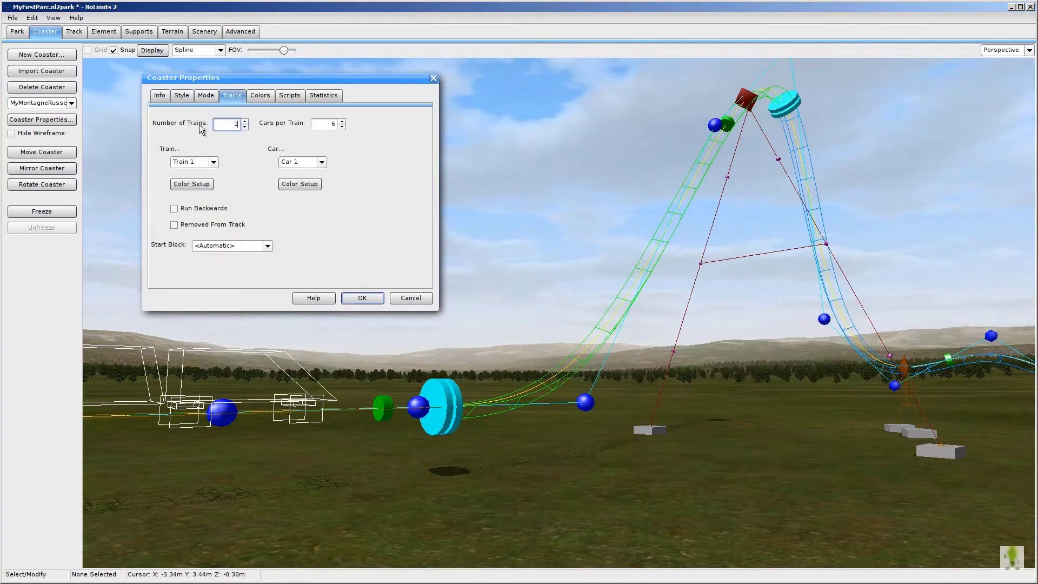
click(232, 125)
click(262, 96)
click(281, 97)
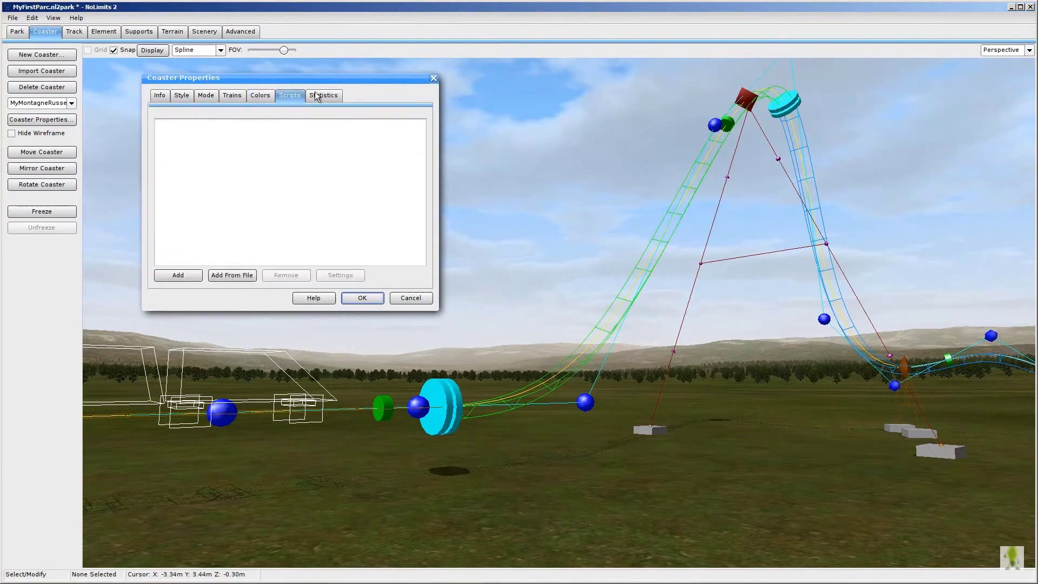
click(317, 95)
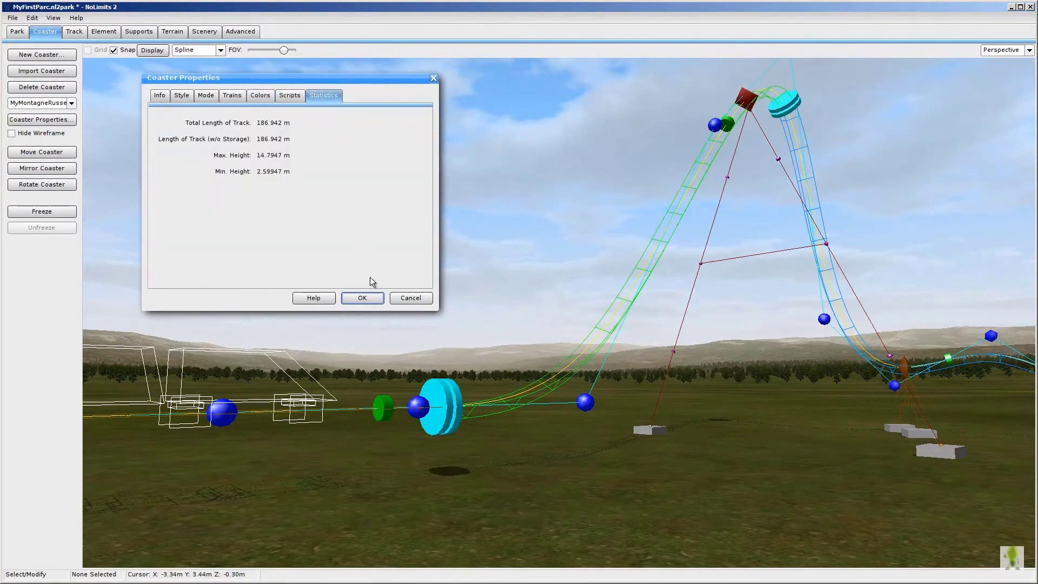
click(360, 298)
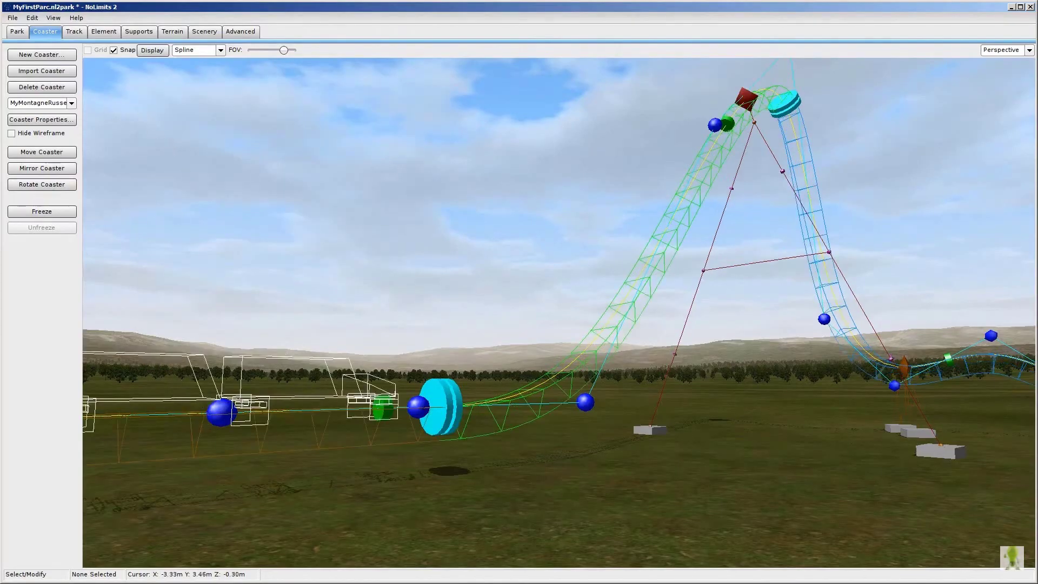
Freeze the coaster and examine the restyled track, the supports and the train seats in the station
click(41, 216)
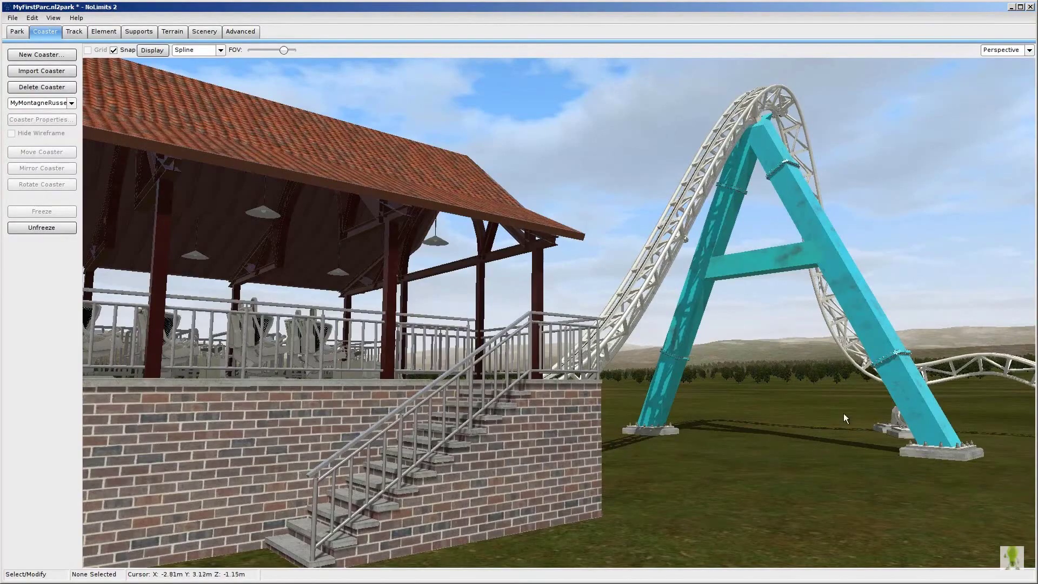
key(Right)
key(Right)
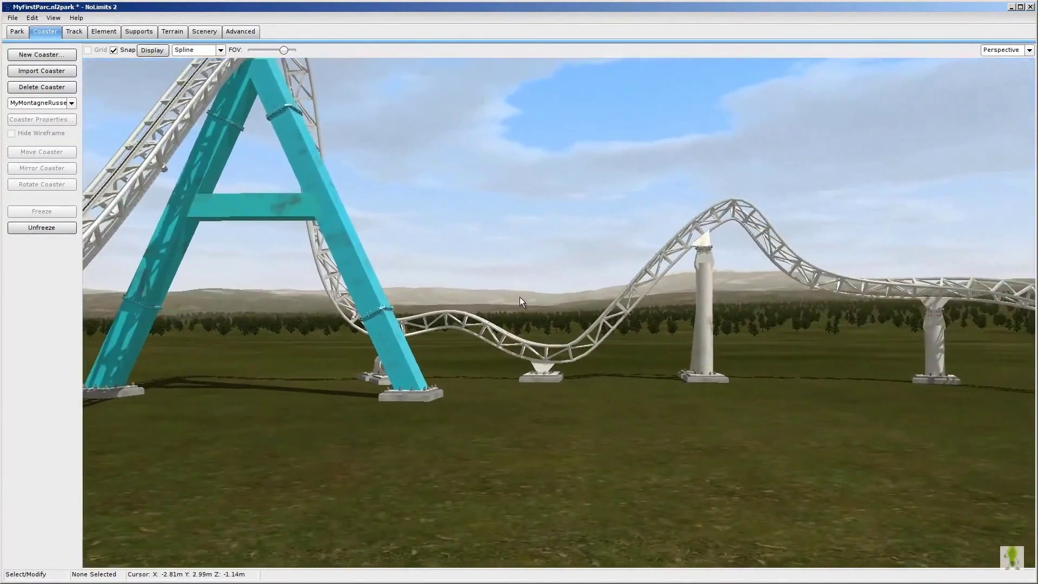
key(Up)
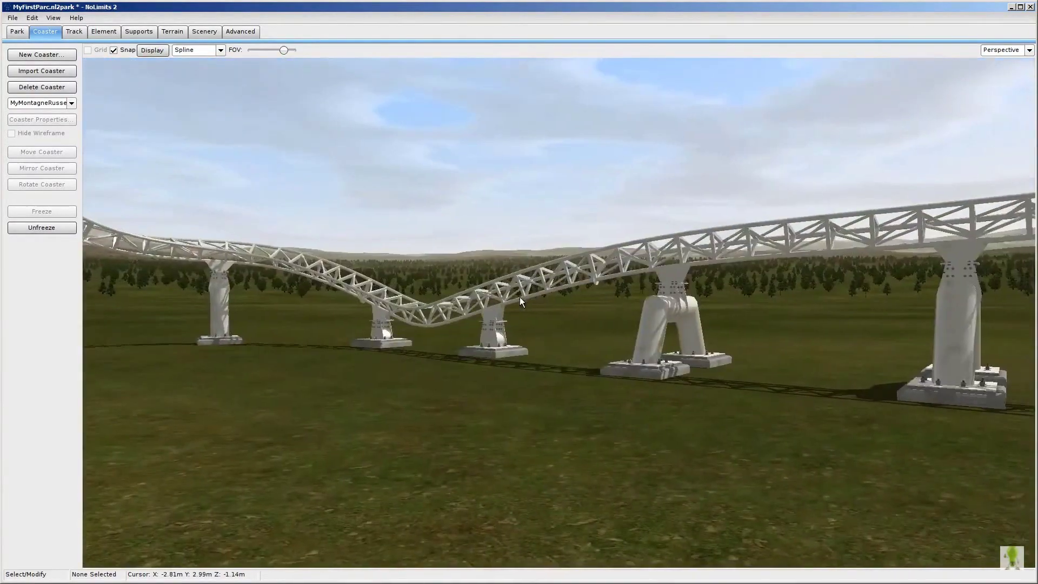
key(Right)
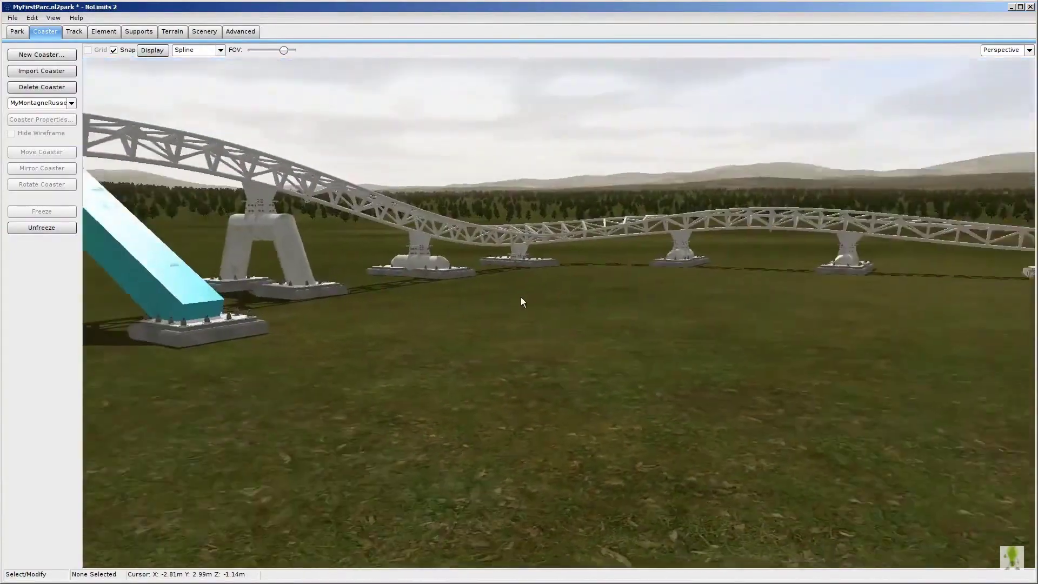
key(Right)
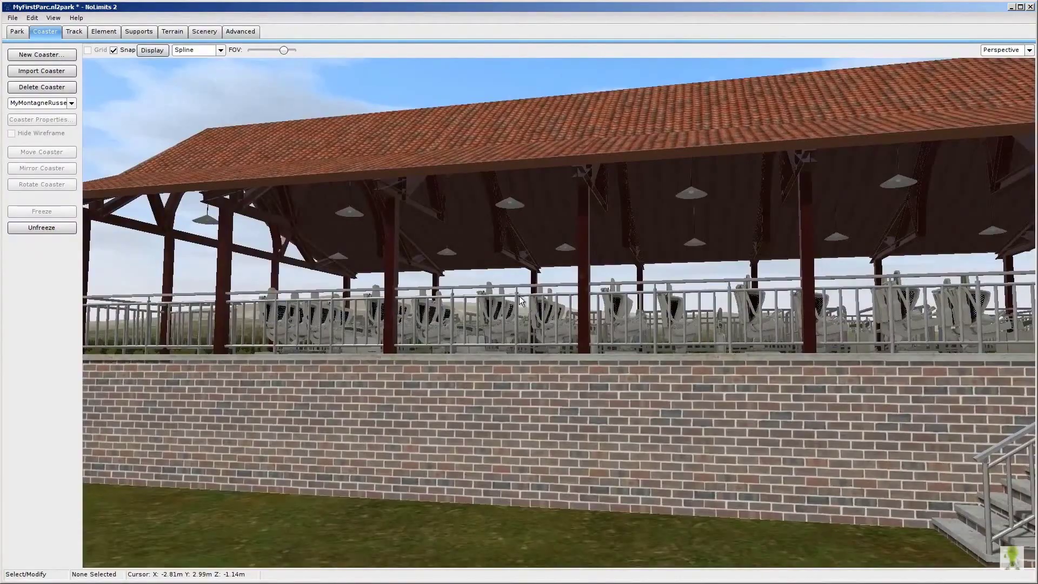
key(Up)
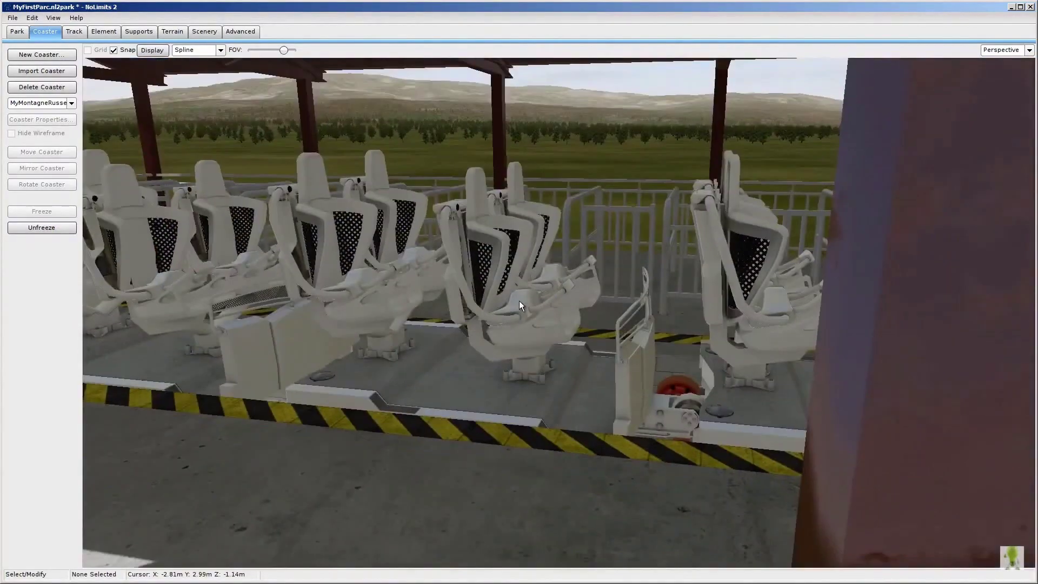
key(Up)
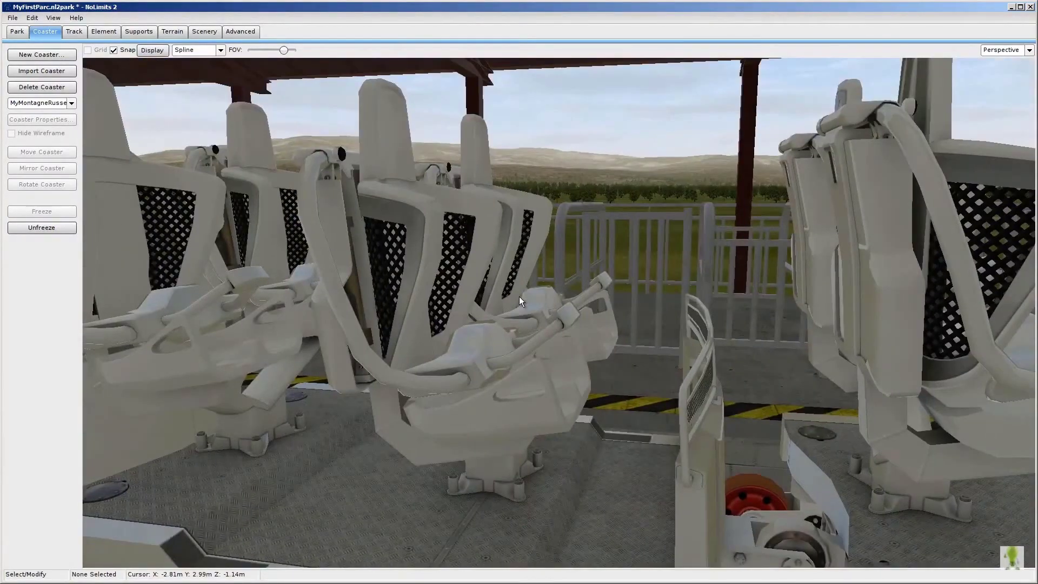
key(Up)
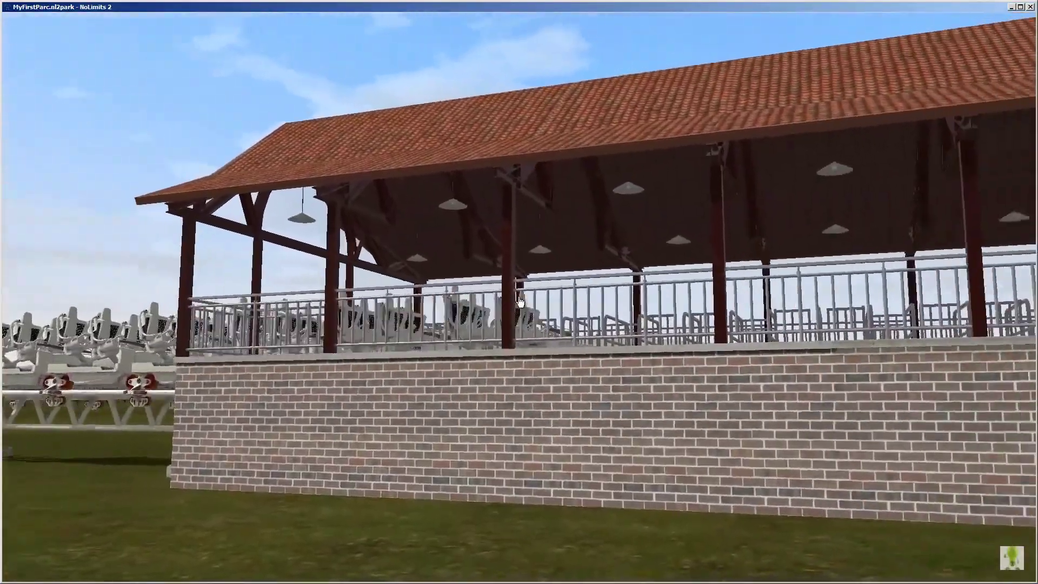
key(Return)
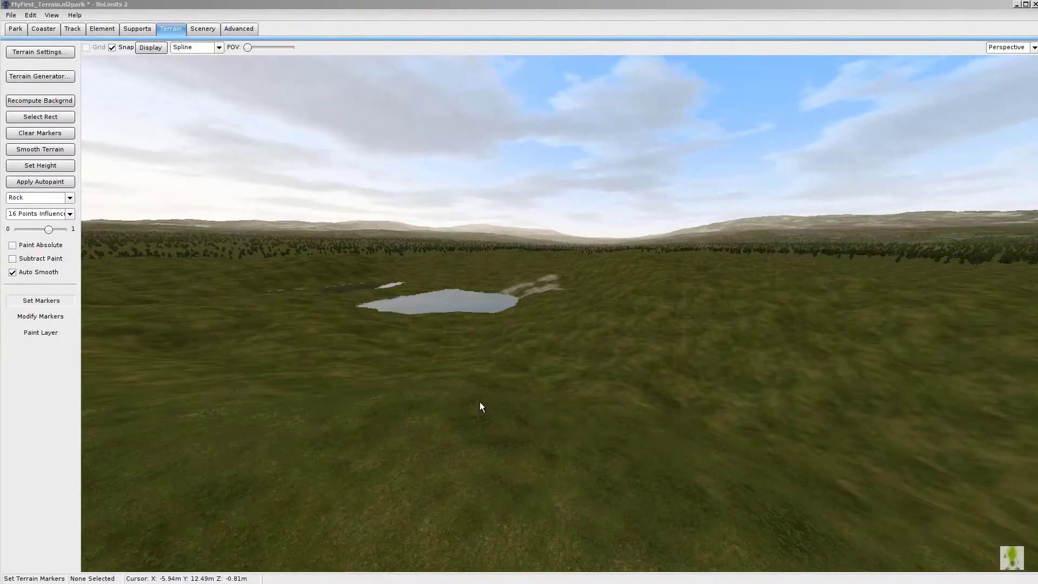
Create a new park named MyFisrst_Terrain, discarding the unsaved changes of the current park
click(12, 15)
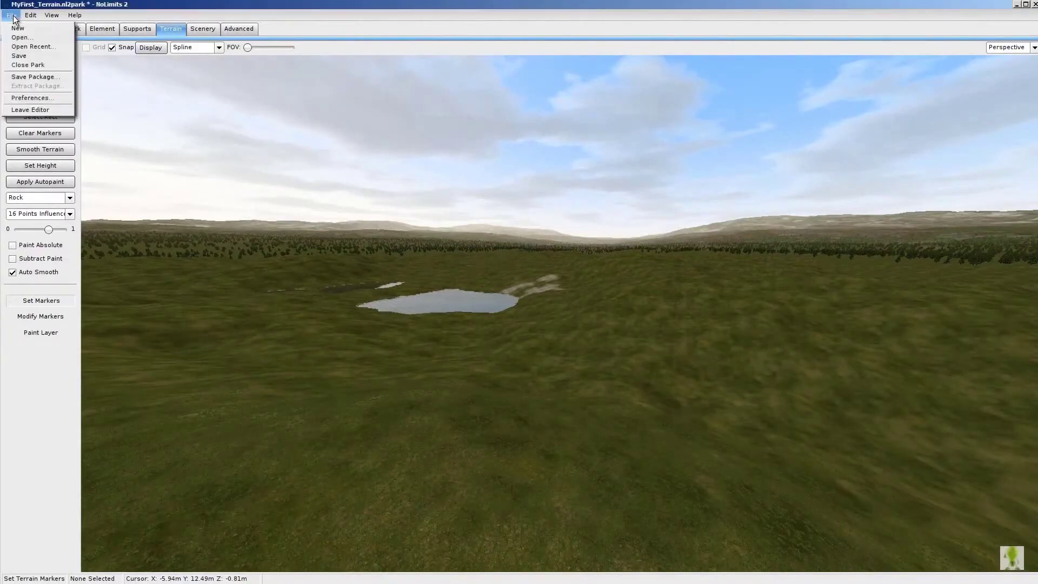
click(17, 32)
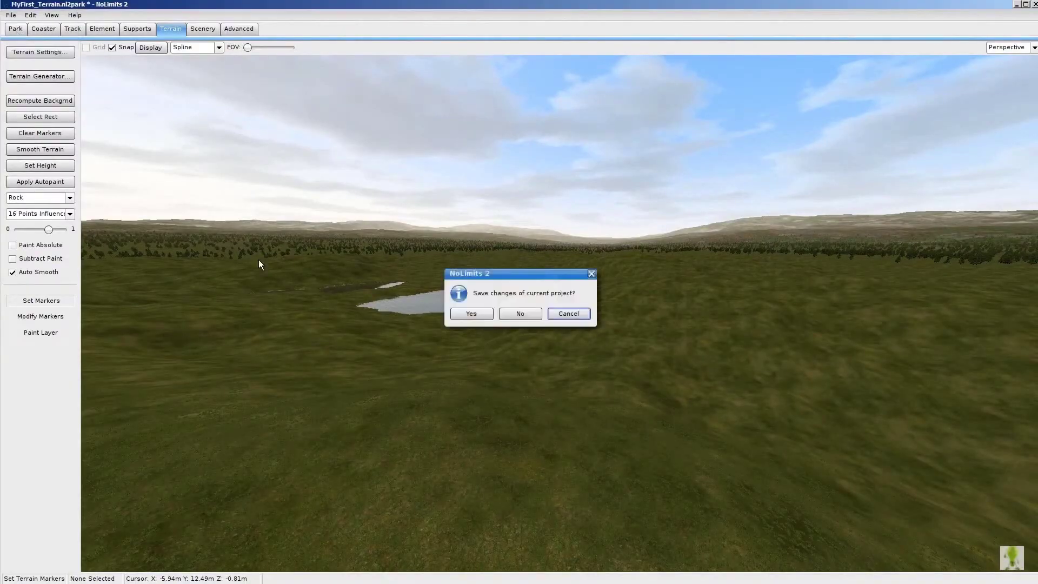
click(507, 311)
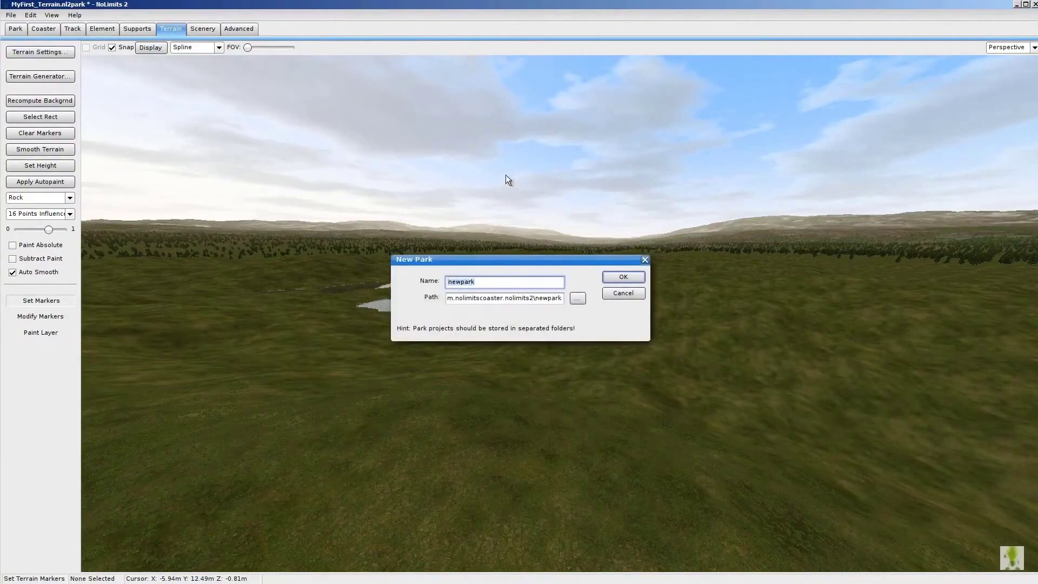
text(M)
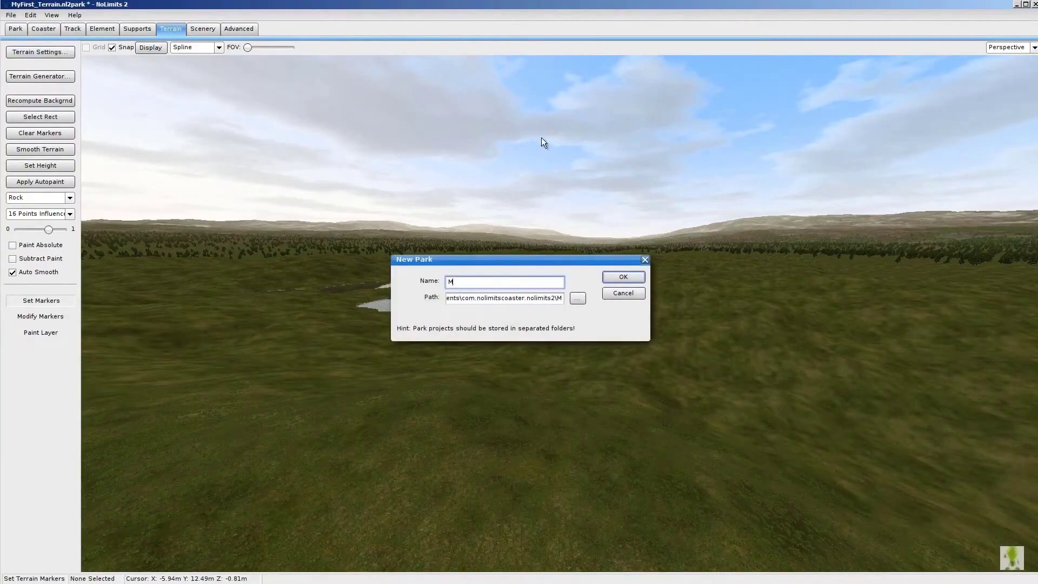
text(yFisrst_Terrain)
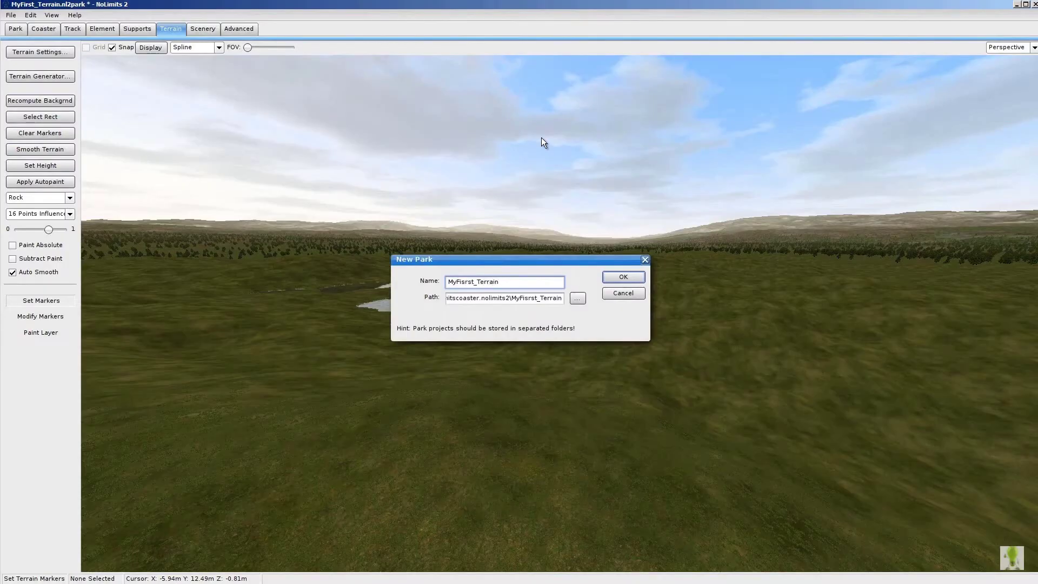
click(628, 278)
click(492, 312)
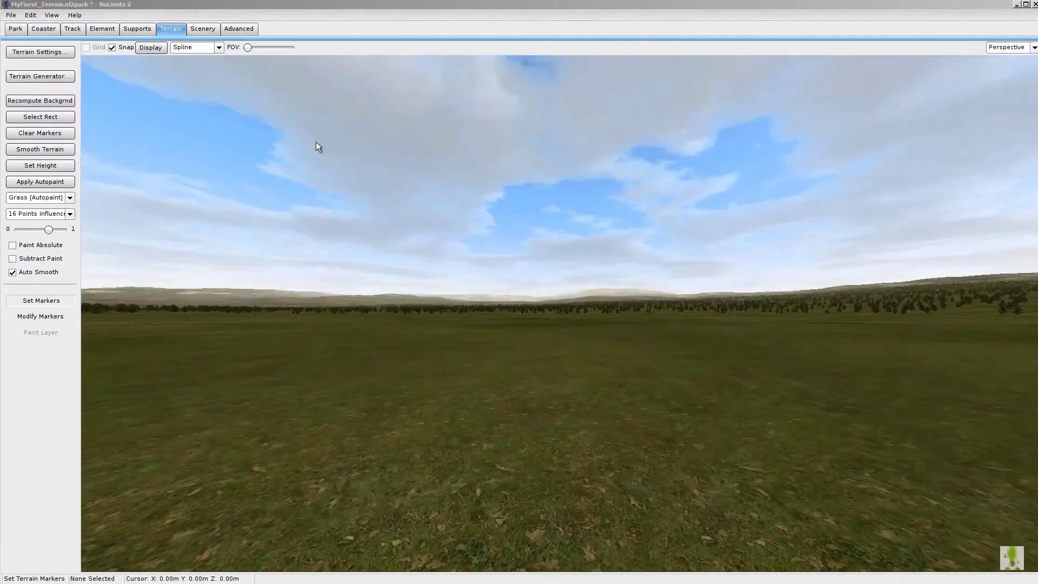
Check the terrain layer settings, and apply a generated Perlin terrain with 5% water, 50 m maximum height and 300 m base size
click(46, 53)
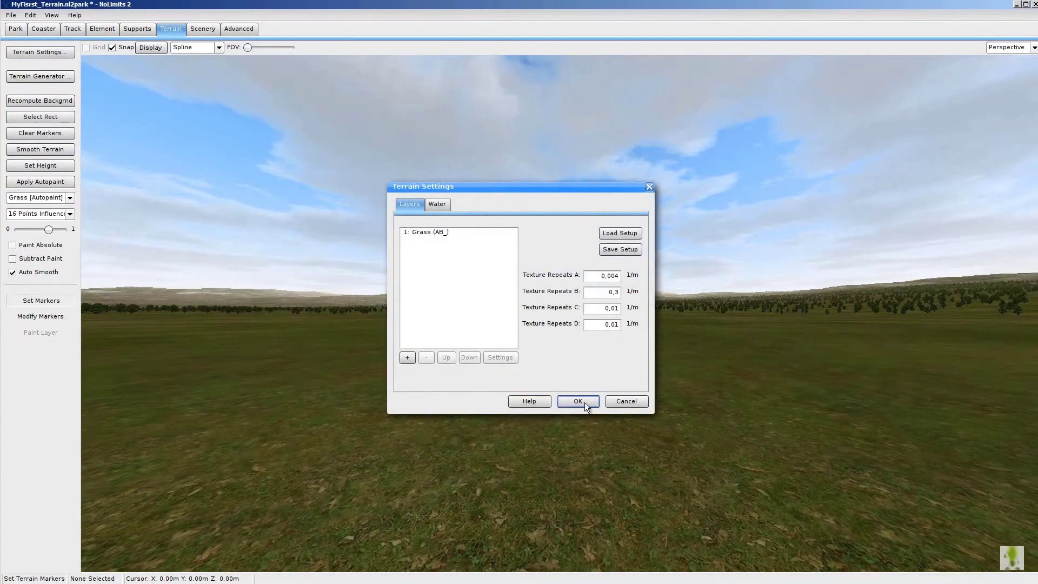
click(623, 400)
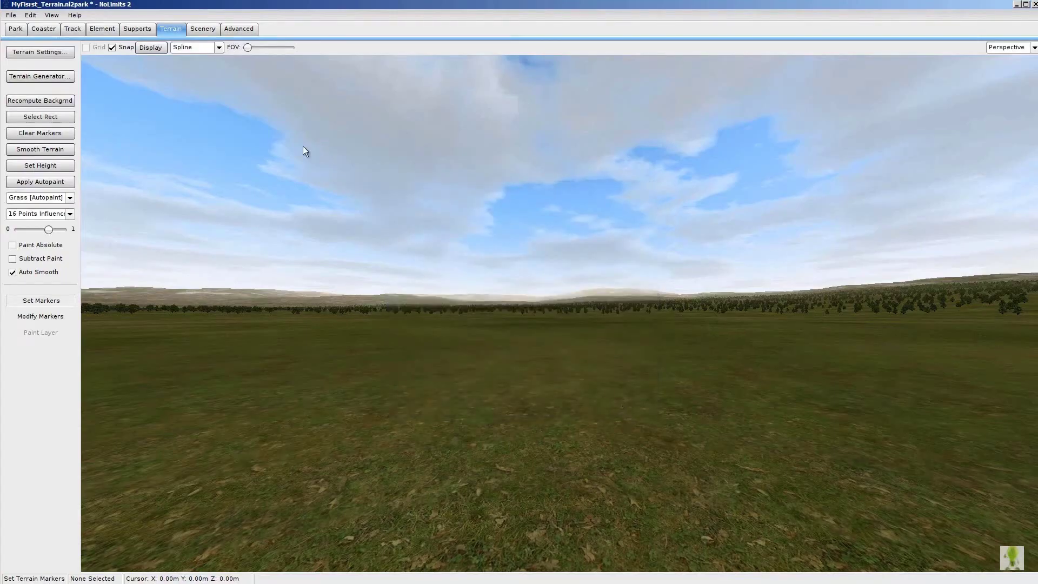
click(61, 75)
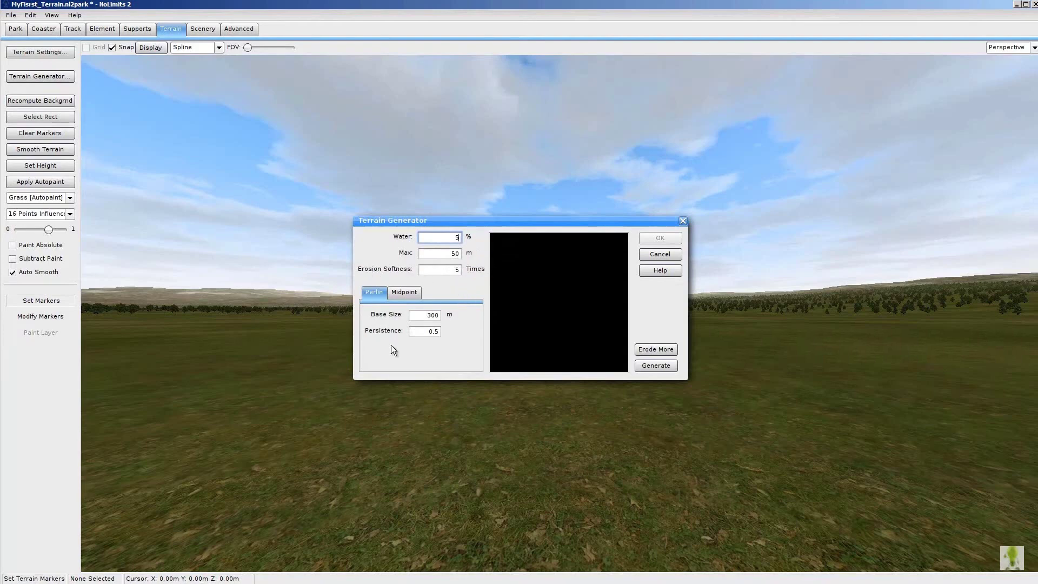
click(663, 366)
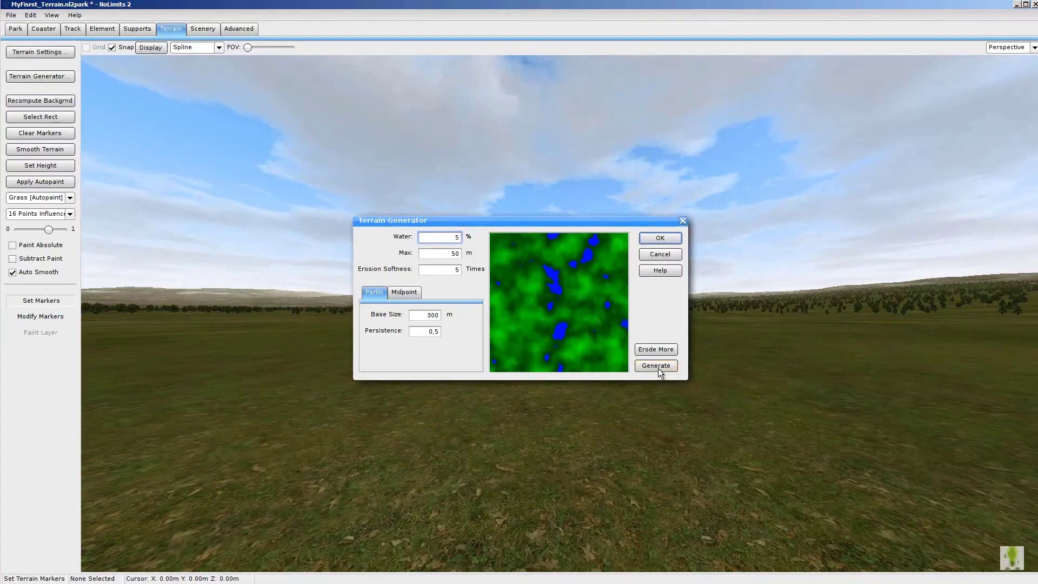
click(657, 368)
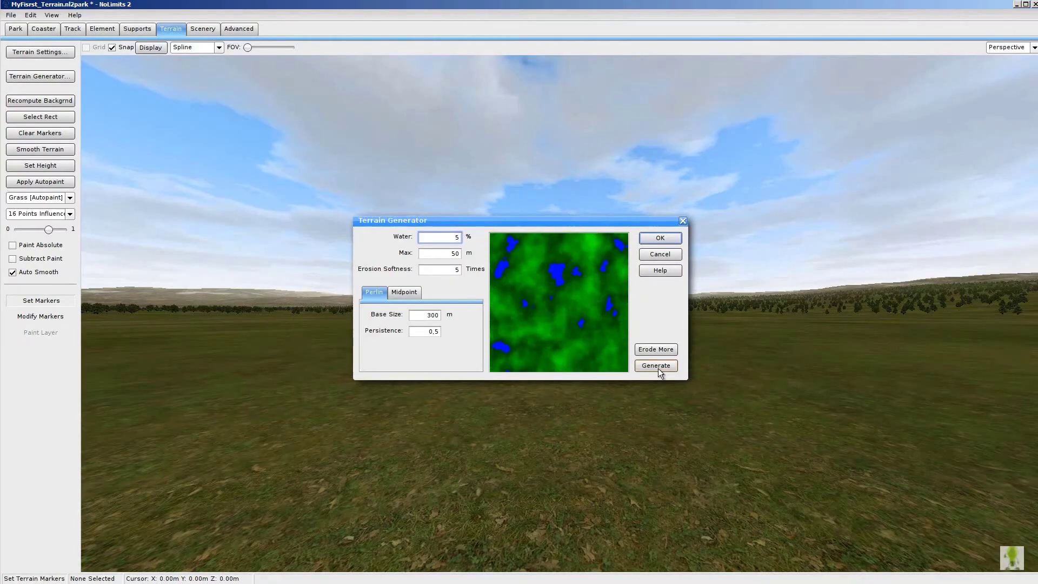
click(658, 369)
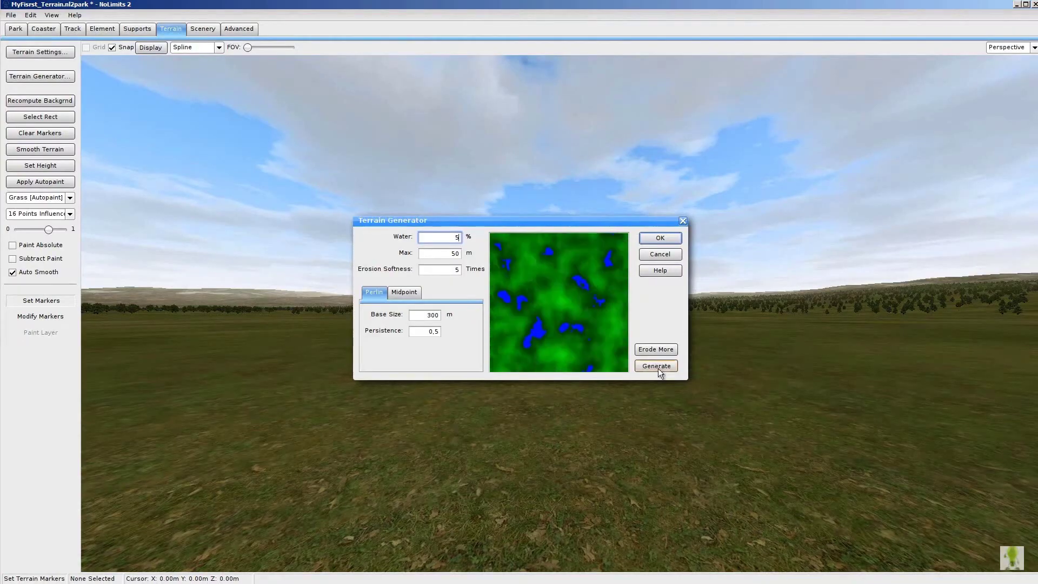
click(657, 368)
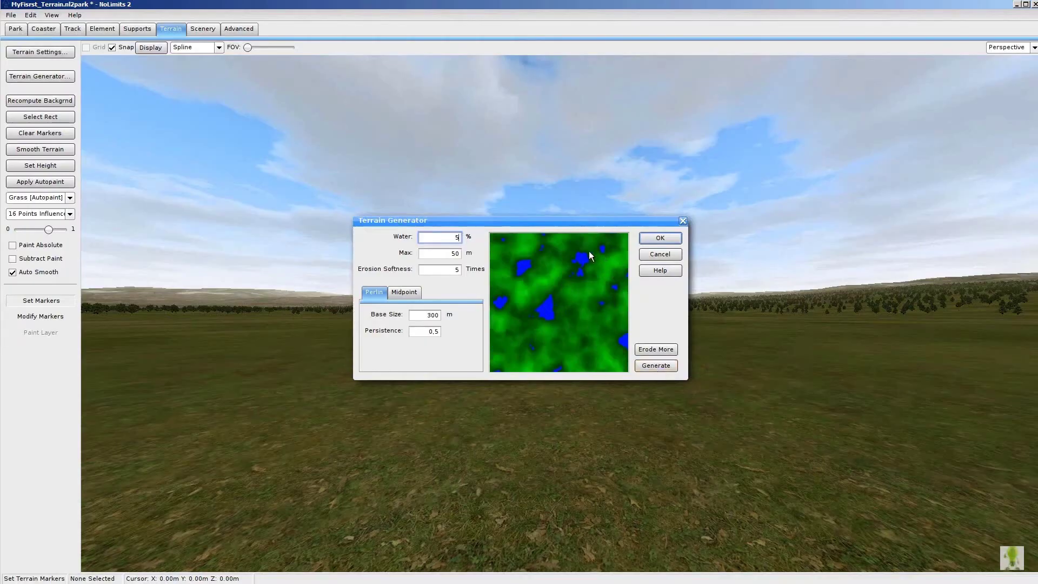
click(671, 241)
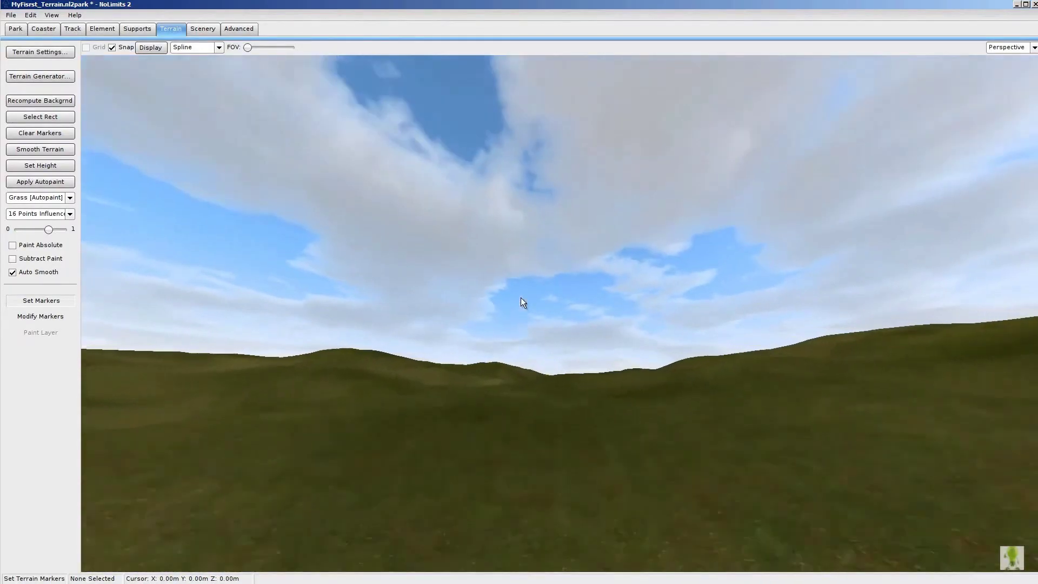
Examine the generated hills and lakes and how the terrain marker grid follows the ground in Set Markers mode
right_drag(521, 297, 520, 298)
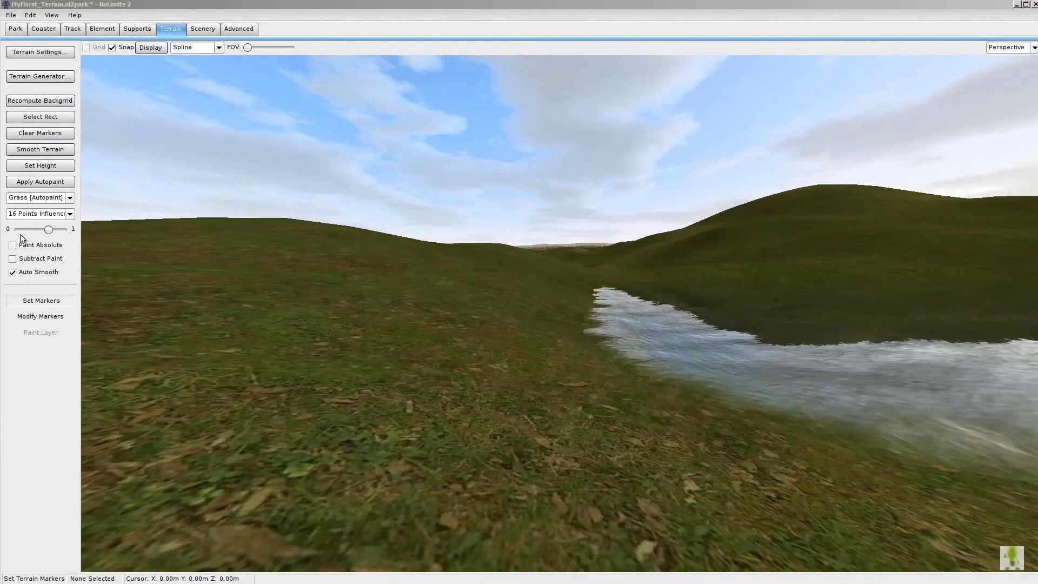
click(44, 302)
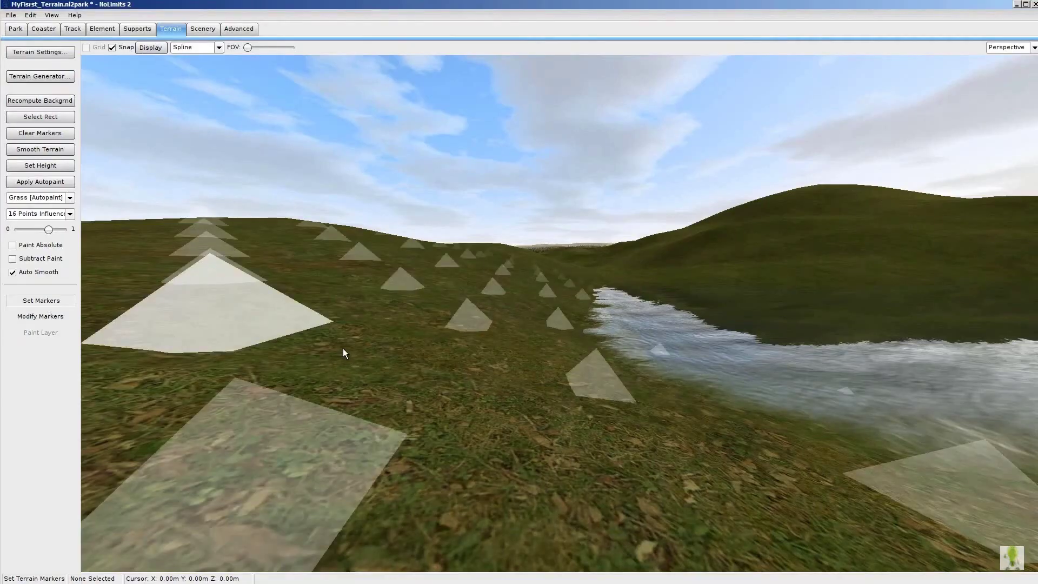
scroll(343, 348, down, 5)
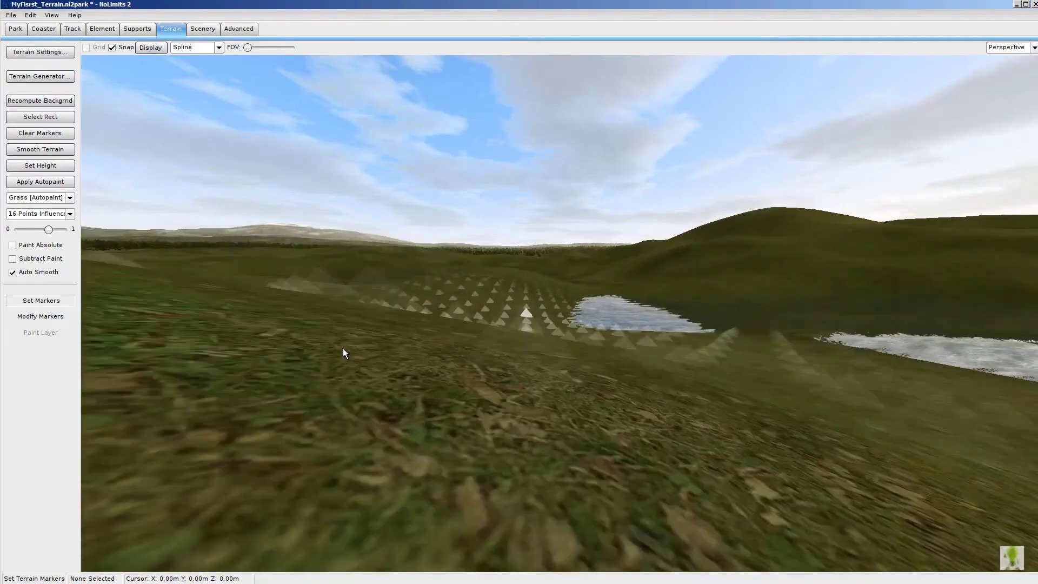
scroll(520, 297, up, 5)
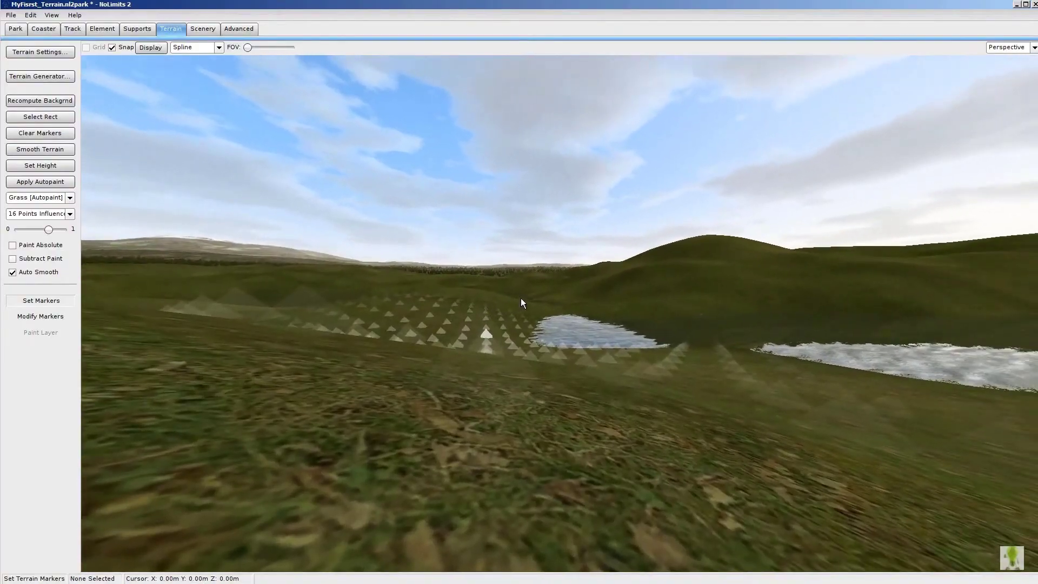
scroll(520, 297, up, 6)
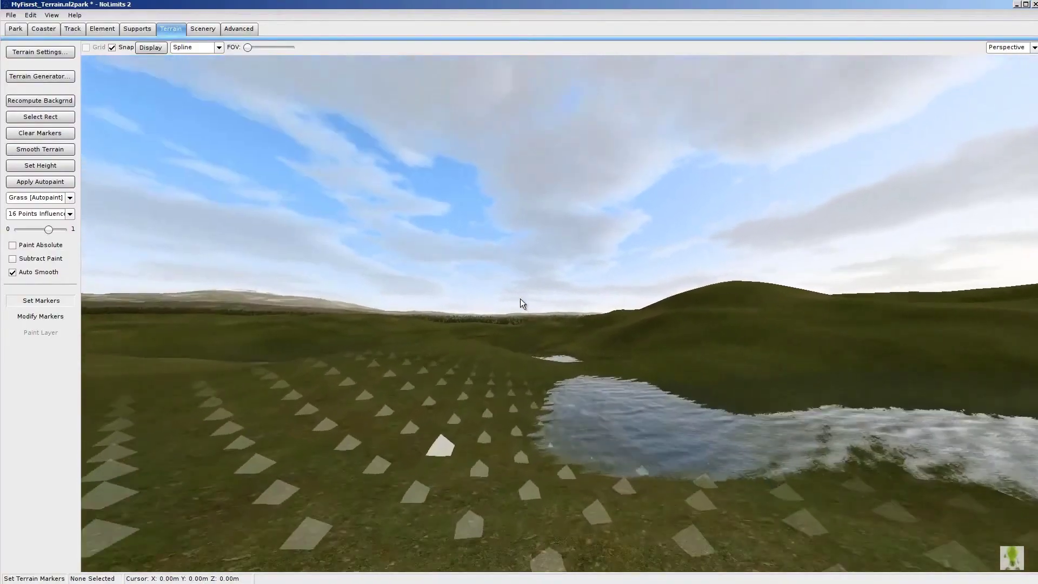
Switch to modifying terrain markers, try the 1 Point Influence size and set the brush to 4 Points Influence
right_drag(520, 299, 520, 297)
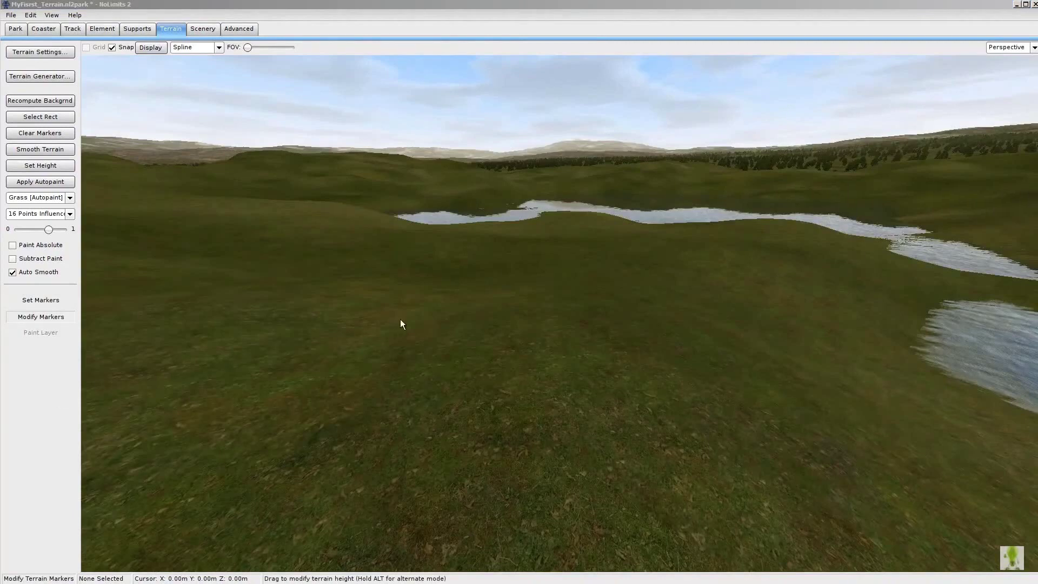
click(529, 328)
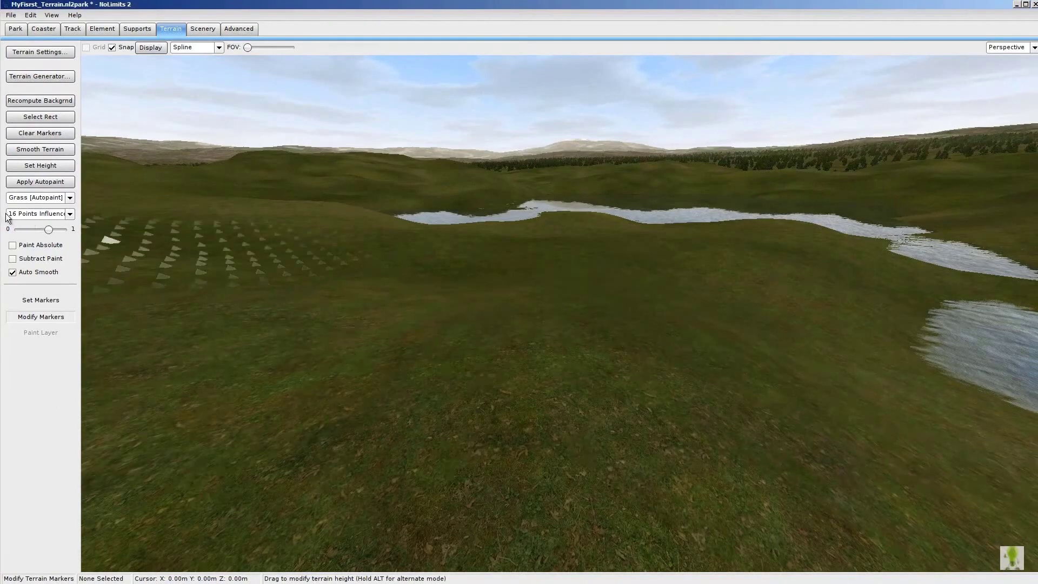
click(31, 216)
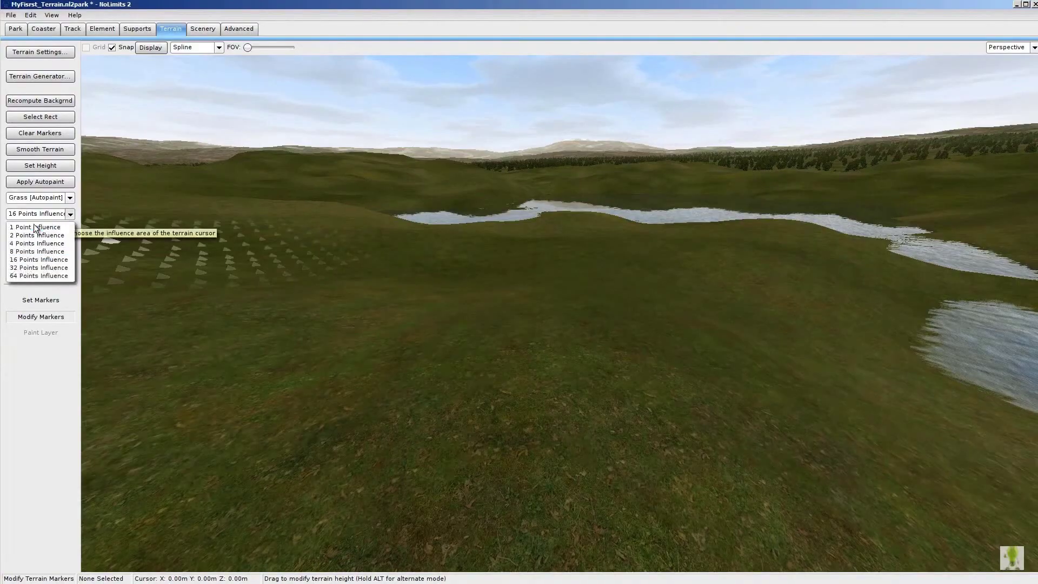
click(34, 225)
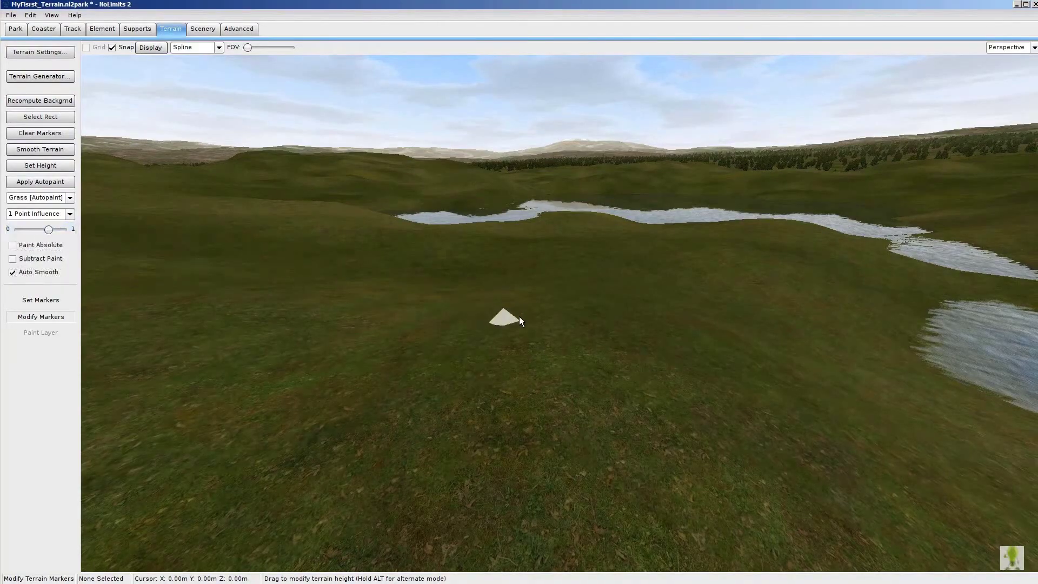
click(68, 215)
click(37, 243)
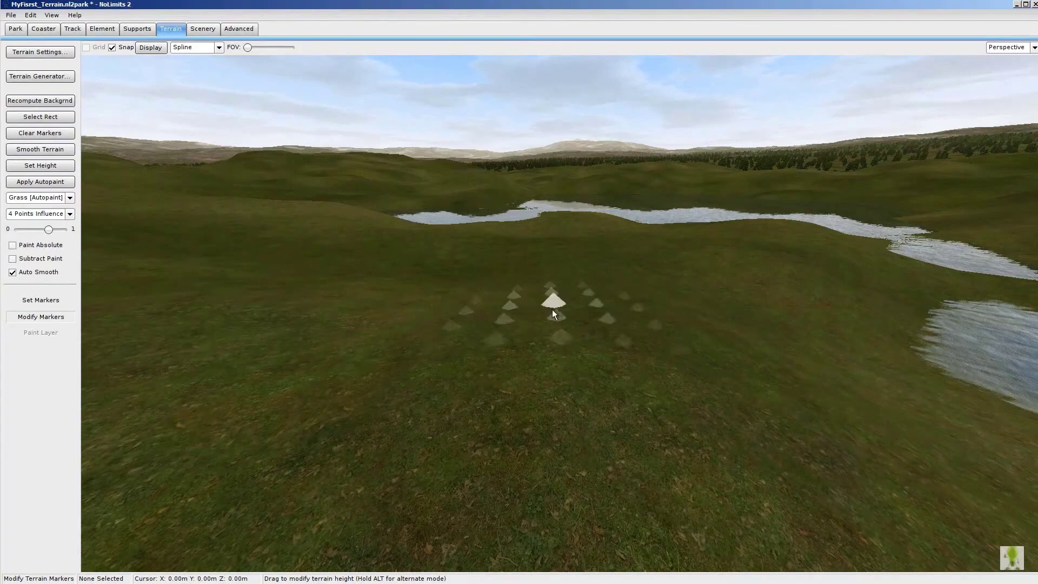
Set the terrain brush's 0–1 slider to 0 and raise a steep peak on the grassy bank beside the large lake
mouse_move(548, 306)
mouse_down()
mouse_move(555, 270)
mouse_move(553, 345)
mouse_move(551, 289)
mouse_move(432, 331)
mouse_move(420, 311)
mouse_move(547, 309)
mouse_move(612, 292)
mouse_move(427, 316)
mouse_move(519, 297)
mouse_up()
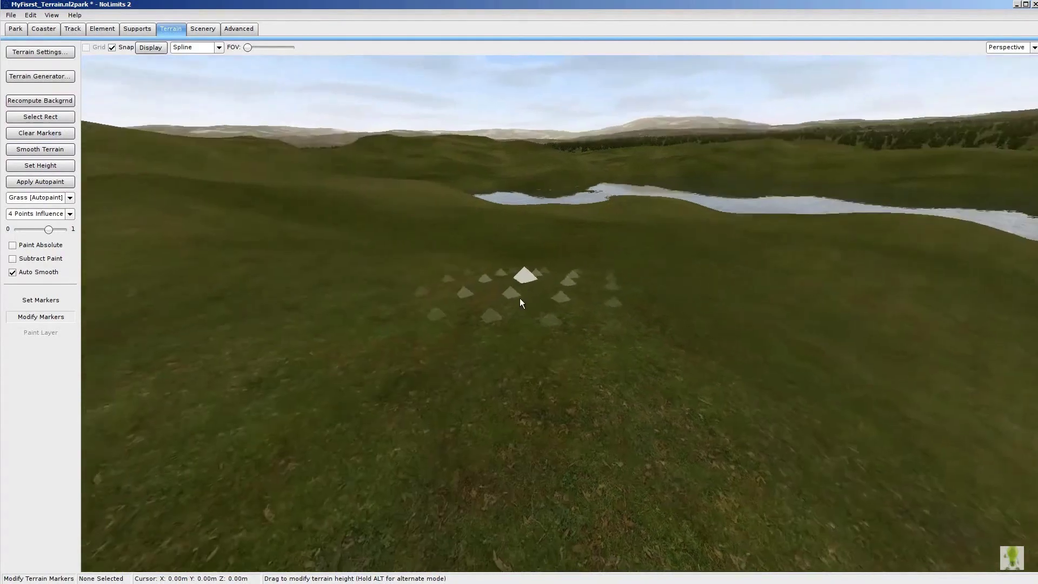
key(Left)
key(Left)
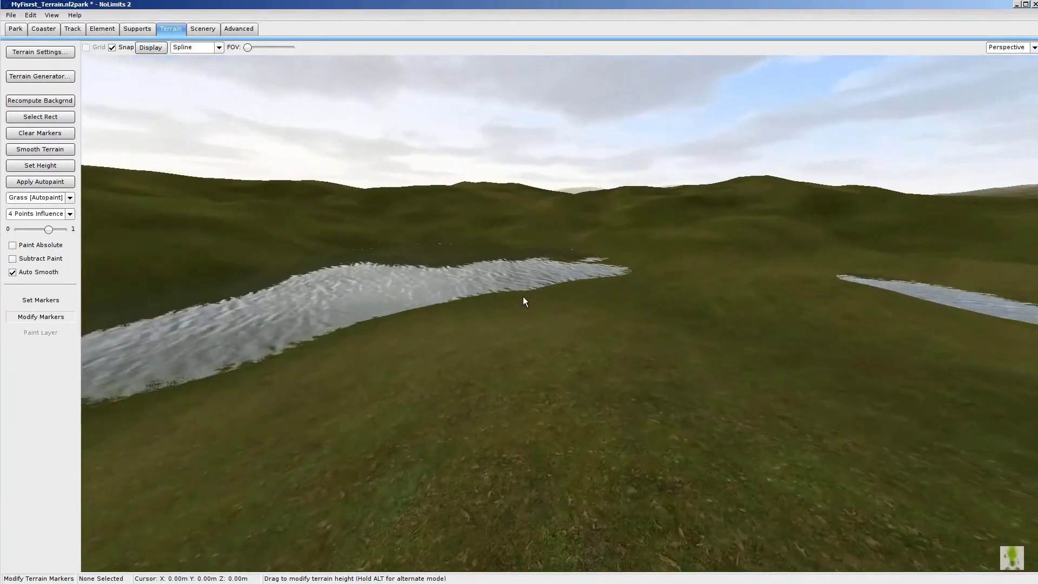
right_drag(523, 297, 466, 303)
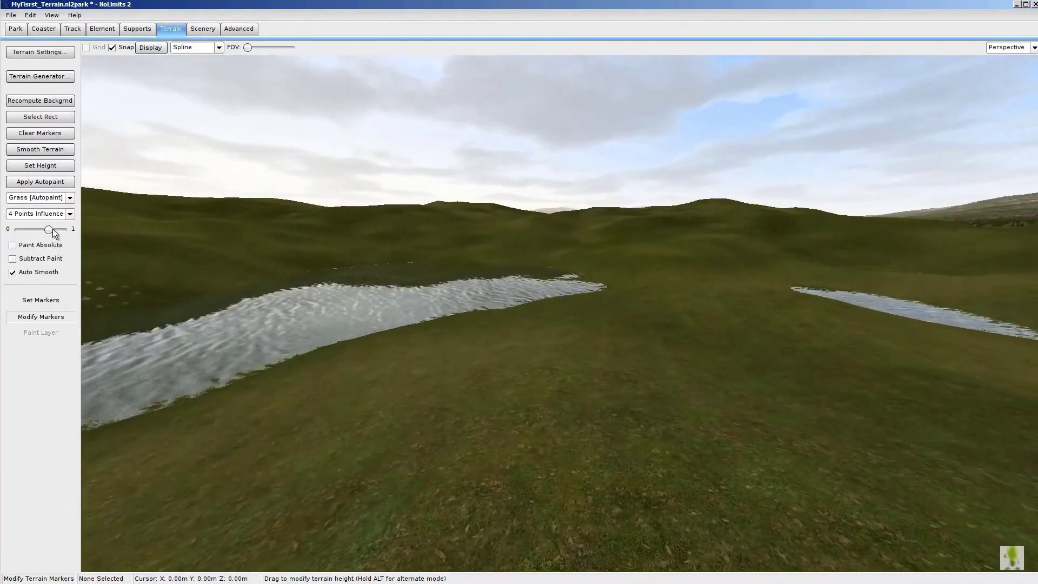
drag(50, 228, 15, 230)
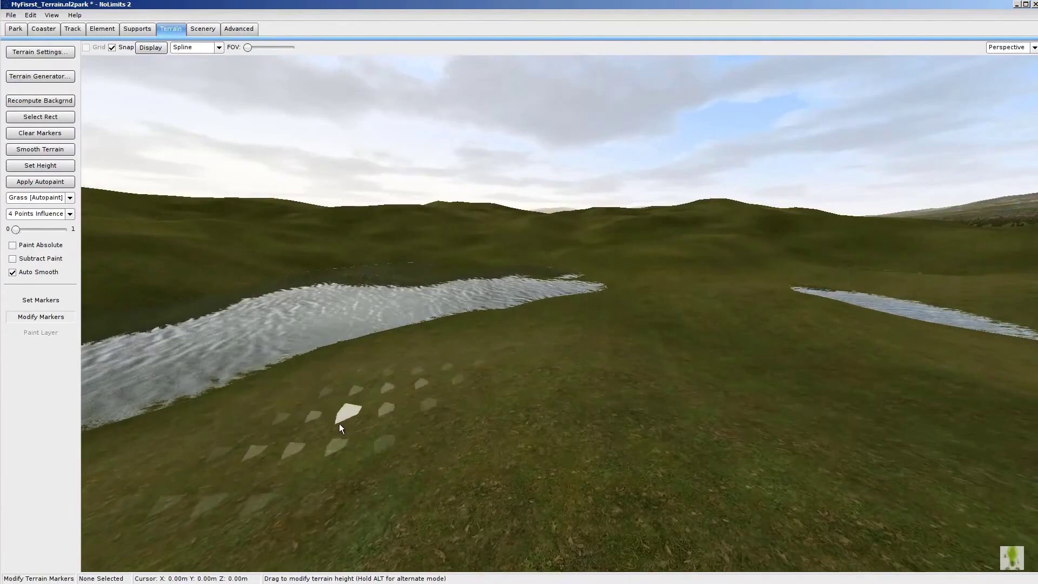
mouse_move(339, 424)
mouse_down()
mouse_move(337, 337)
mouse_move(336, 346)
mouse_up()
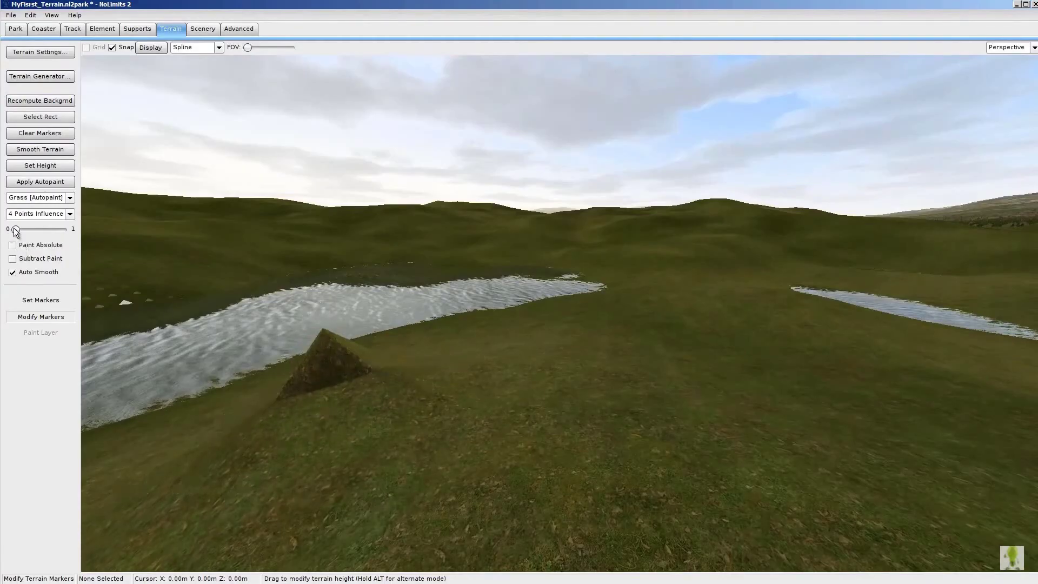
Set the terrain brush to 8 Points Influence, try its 0–1 slider at 1 and set it to about 0.7
drag(15, 230, 65, 231)
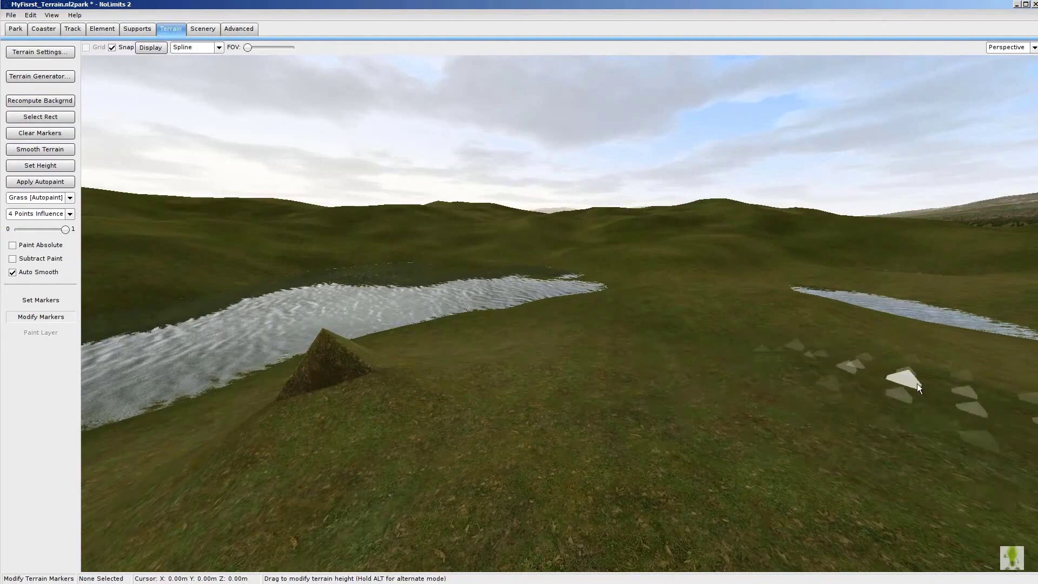
click(72, 216)
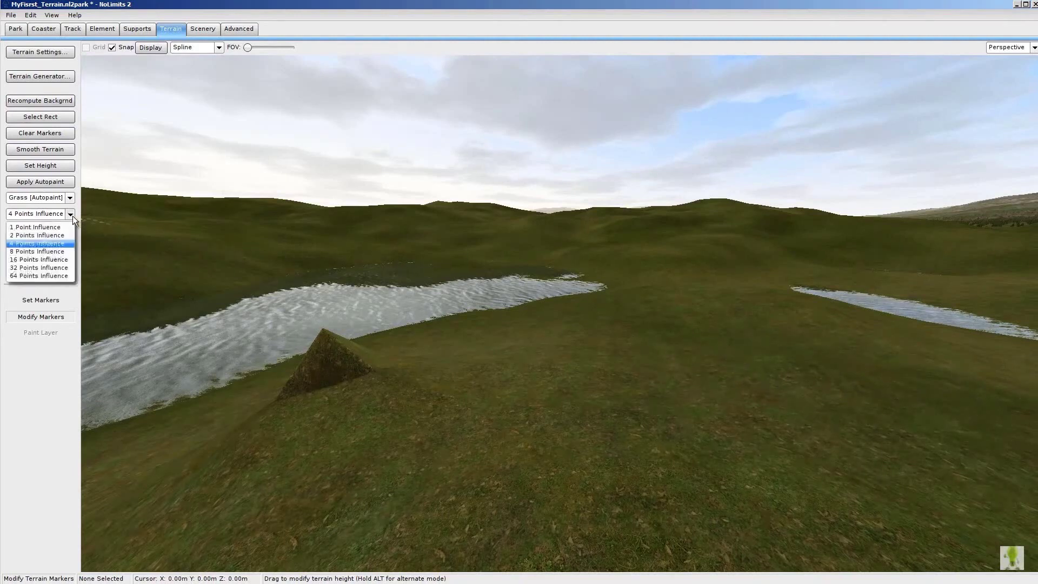
click(10, 251)
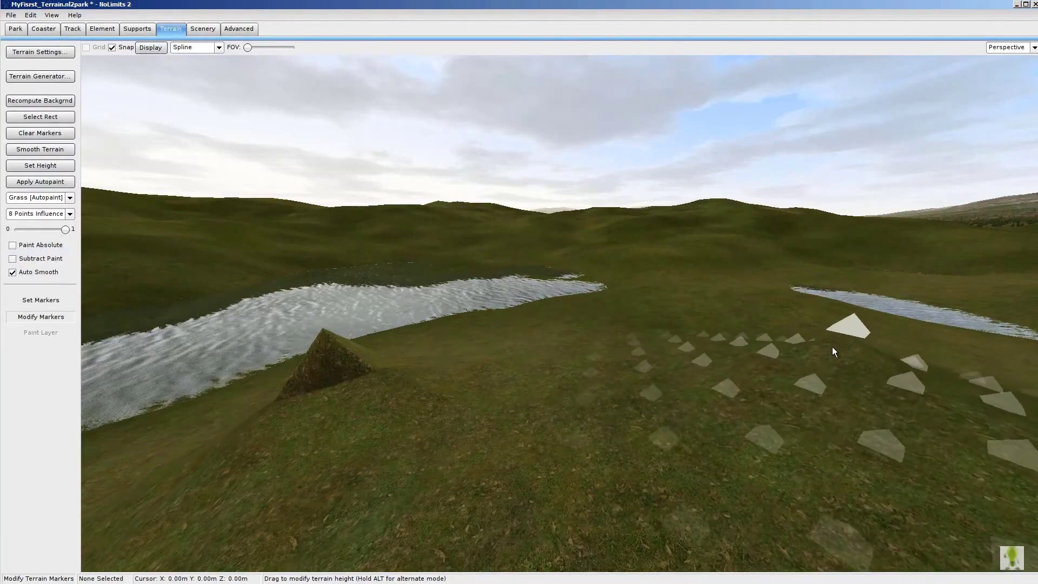
key(Right)
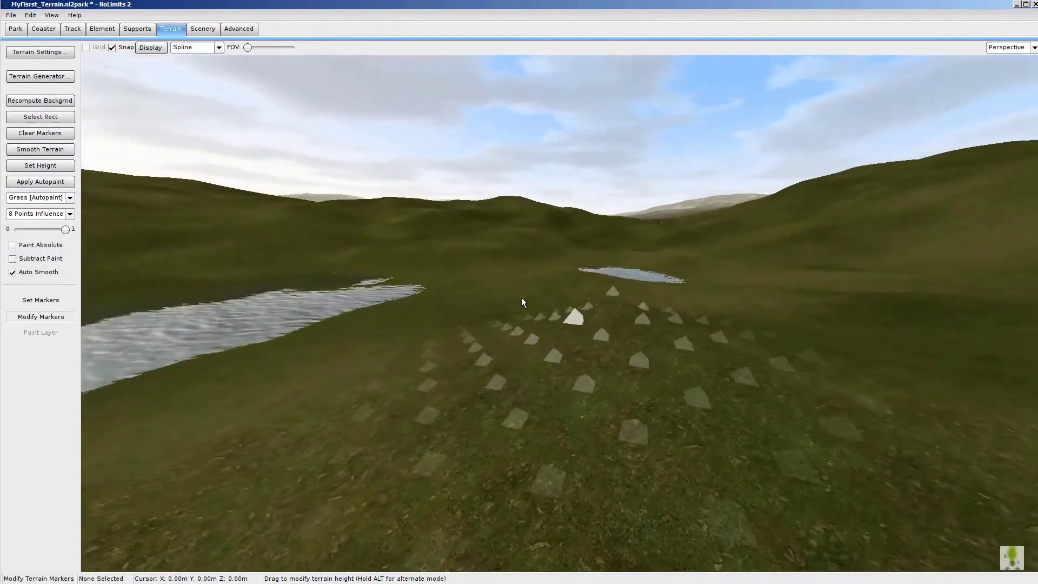
key(Down)
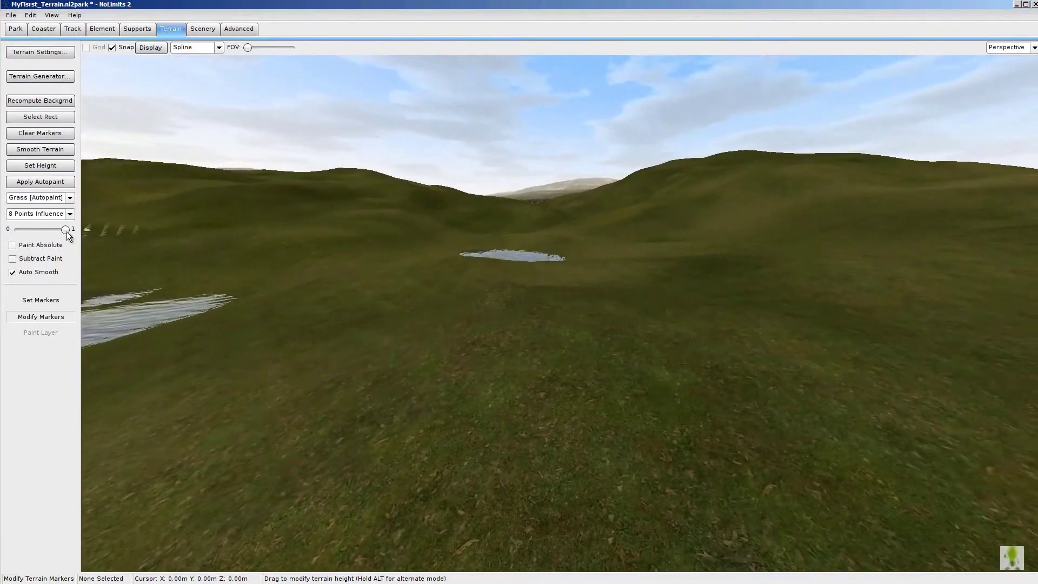
drag(65, 230, 49, 231)
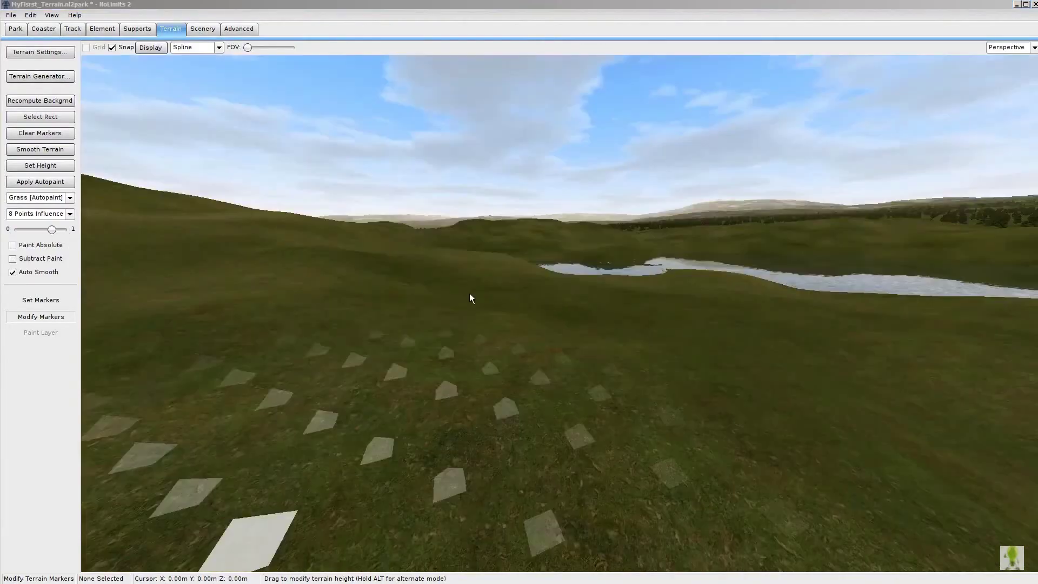
Set two separate terrain markers on the grassy slope, lower the ground at both together slightly, and clear the markers
click(38, 302)
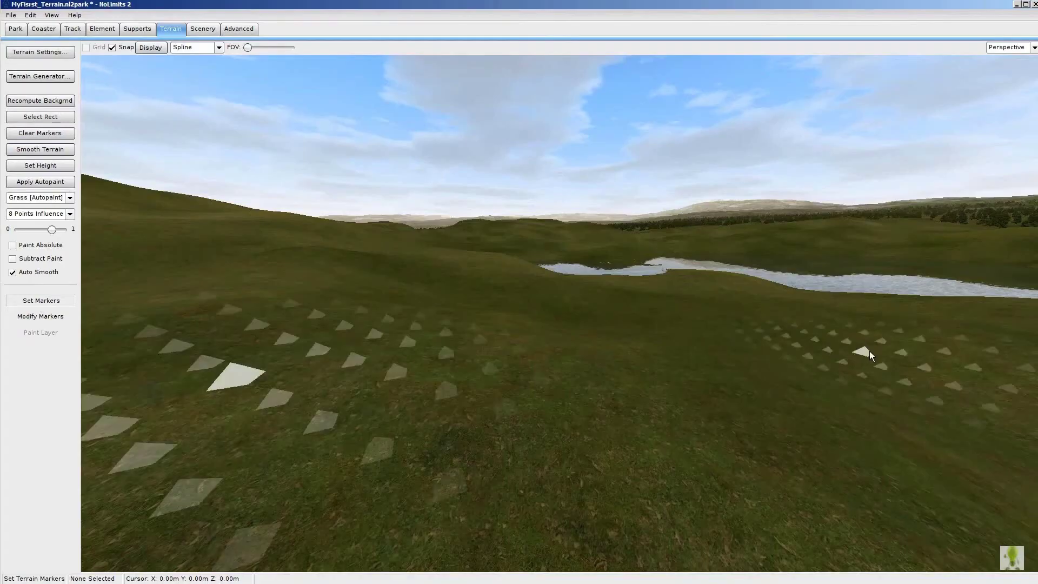
click(57, 318)
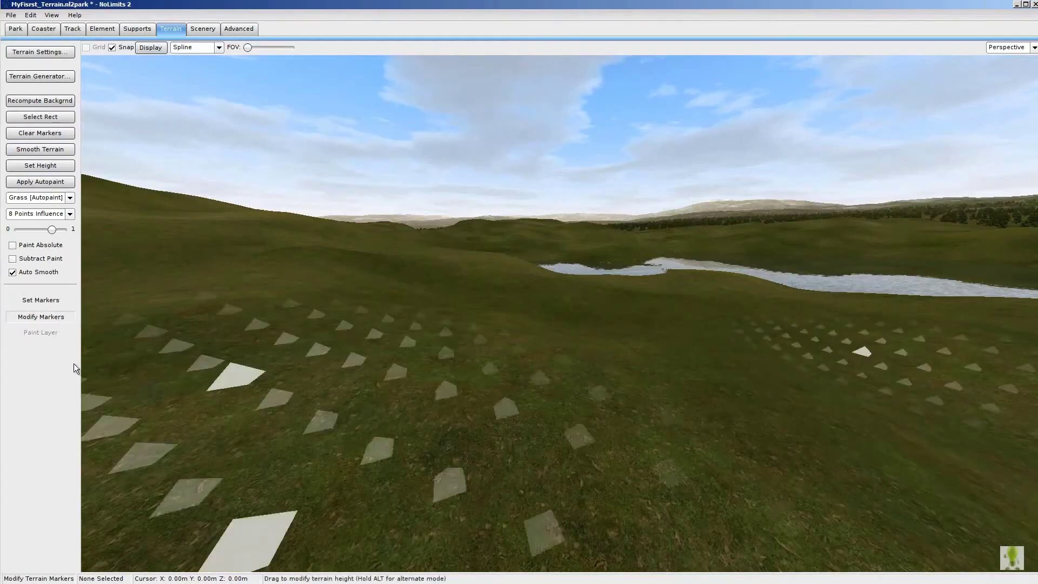
mouse_move(239, 377)
mouse_down()
mouse_move(234, 340)
mouse_move(236, 397)
mouse_move(232, 381)
mouse_up()
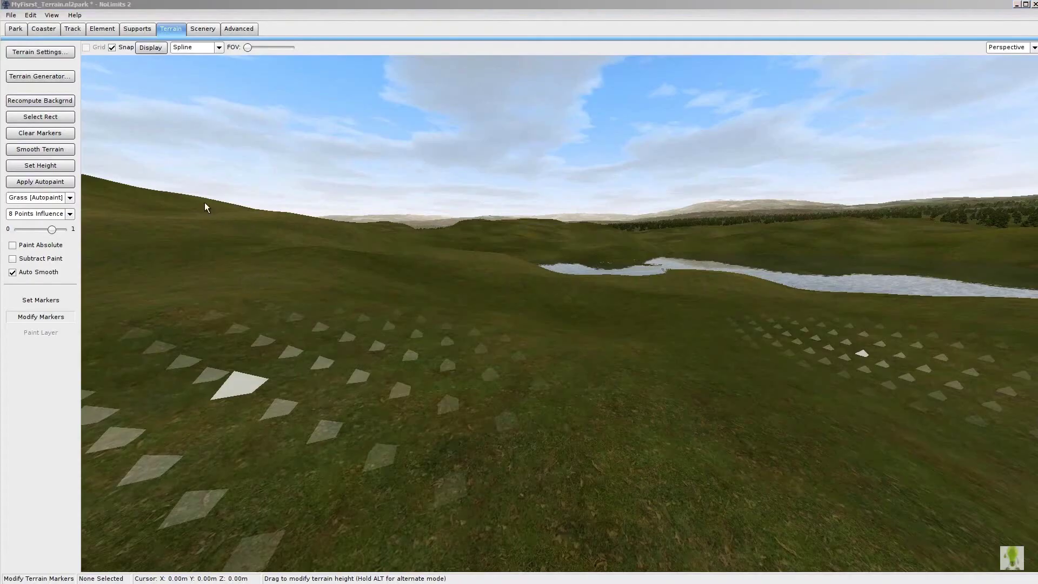
click(48, 134)
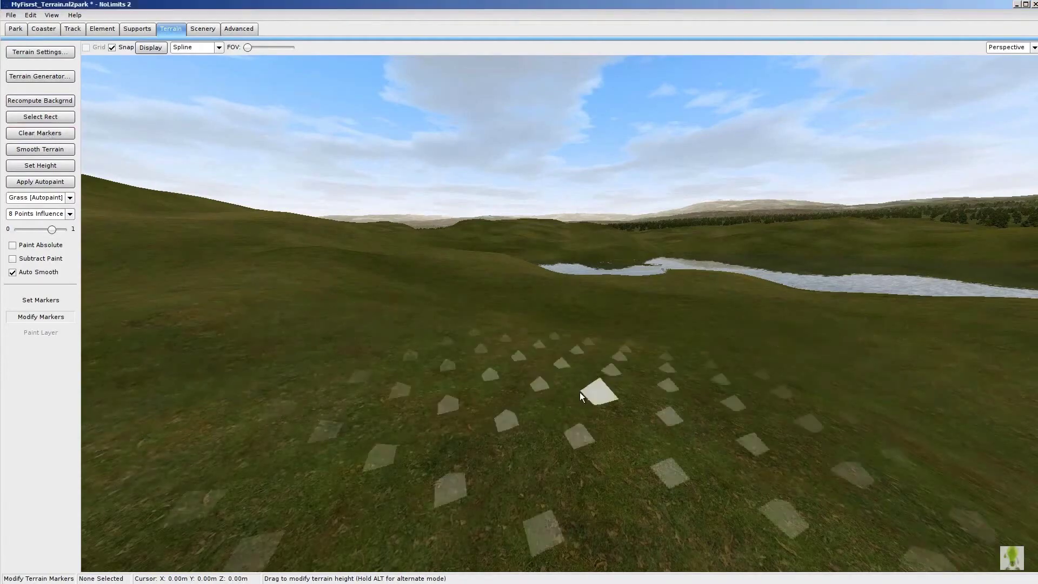
Paint a curved trail of terrain markers across the slope, remove stray ones, and modify the ground height along it
click(40, 301)
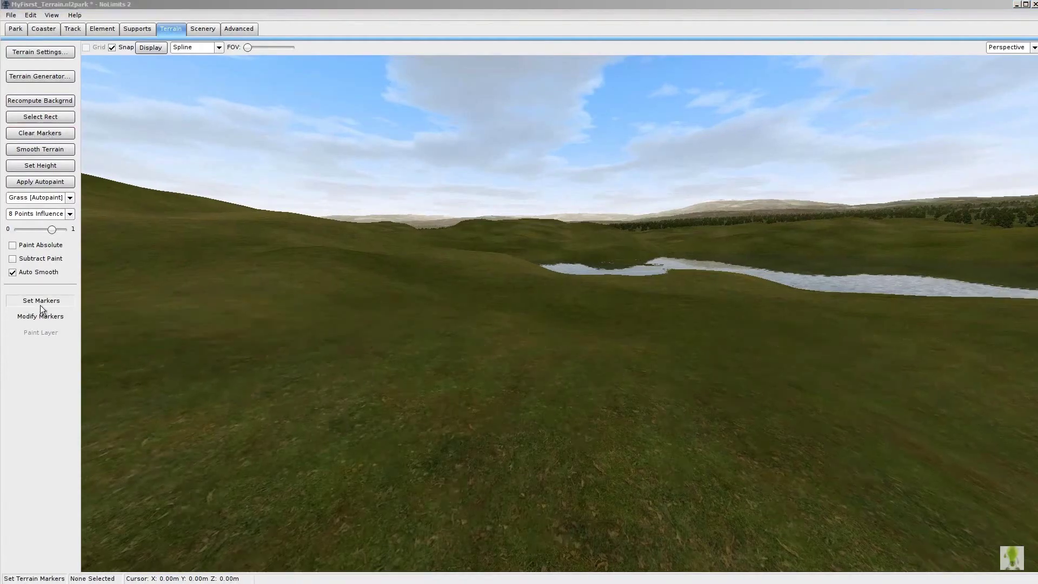
mouse_move(219, 338)
mouse_down()
mouse_move(437, 338)
mouse_move(531, 298)
mouse_up()
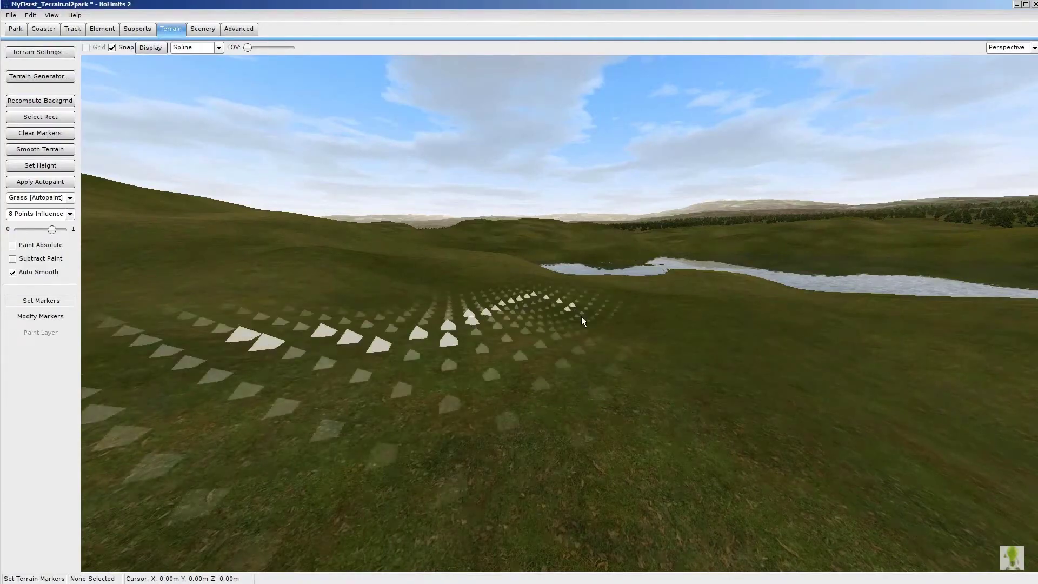
mouse_move(583, 321)
mouse_down()
mouse_move(829, 356)
mouse_move(813, 416)
mouse_move(476, 449)
mouse_up()
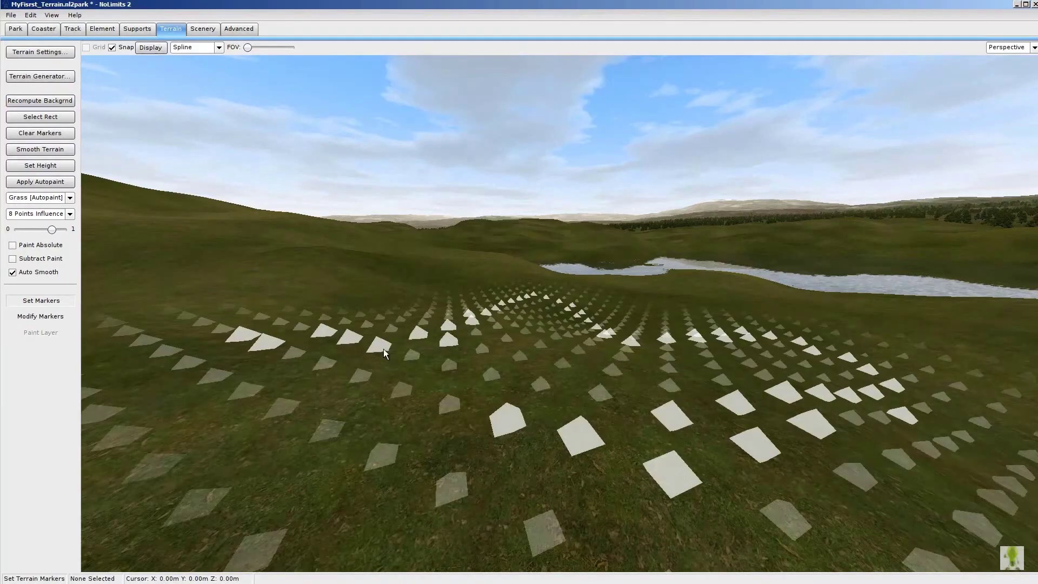
right_drag(384, 349, 383, 336)
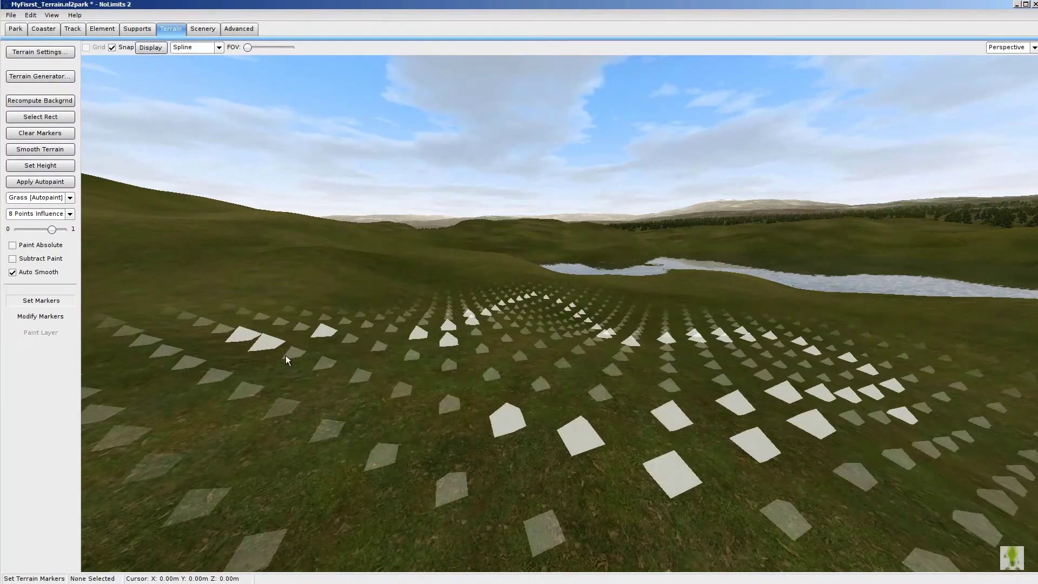
click(64, 318)
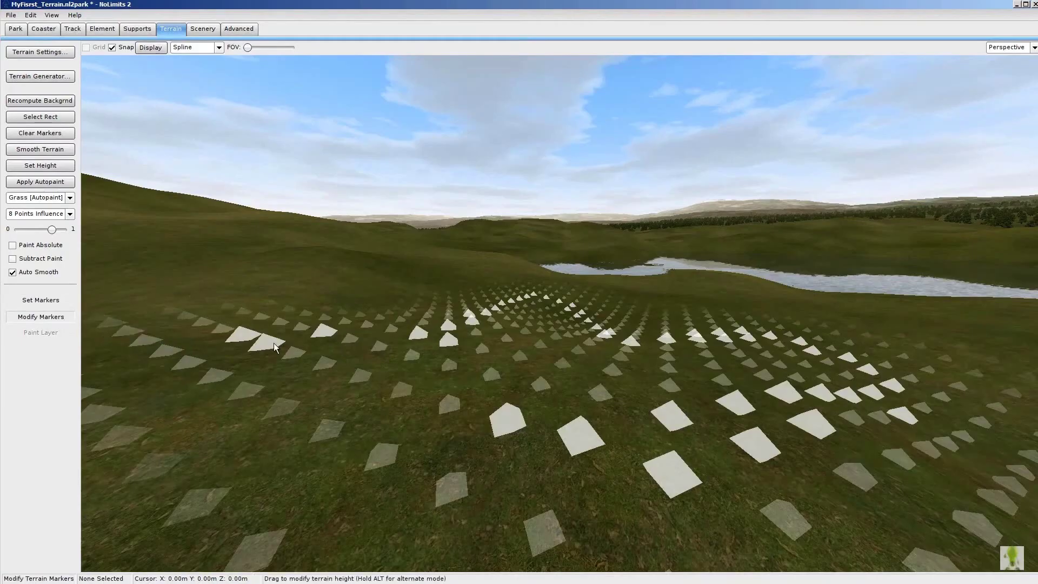
drag(272, 336, 293, 410)
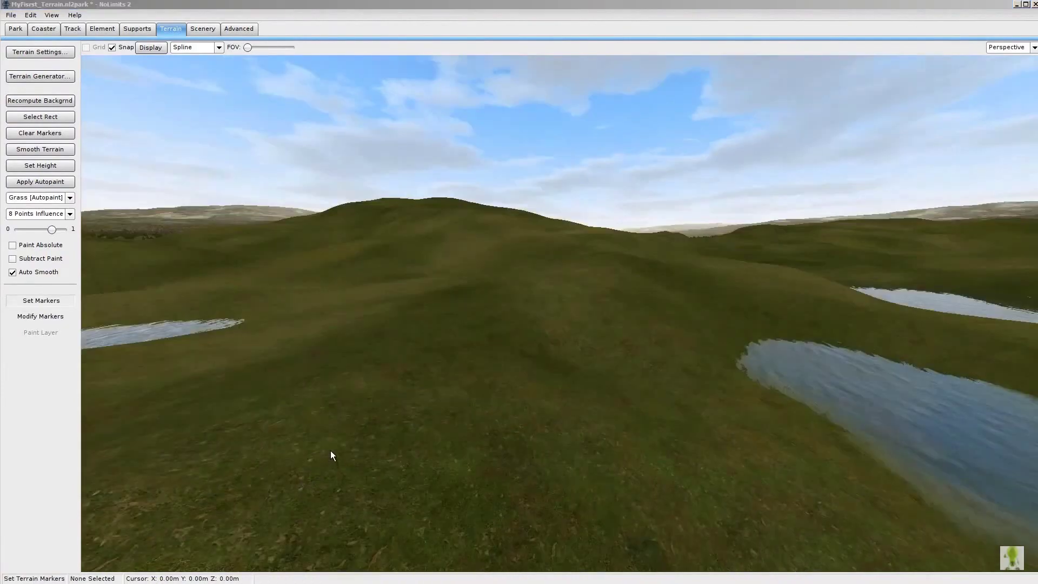
Select a rectangular block of terrain markers on the ridge beside the lake and lower the ground slightly
click(332, 455)
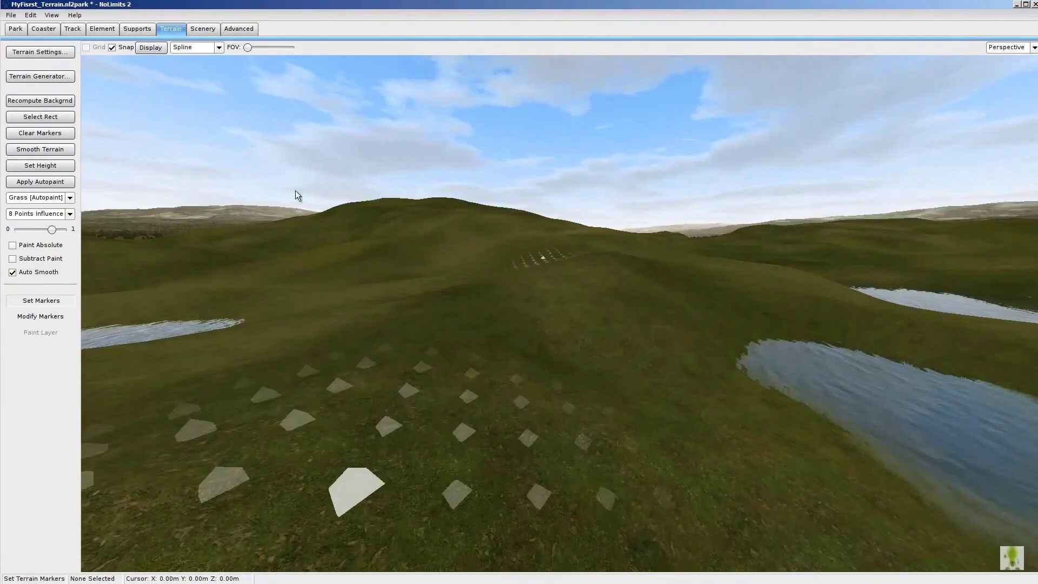
click(44, 118)
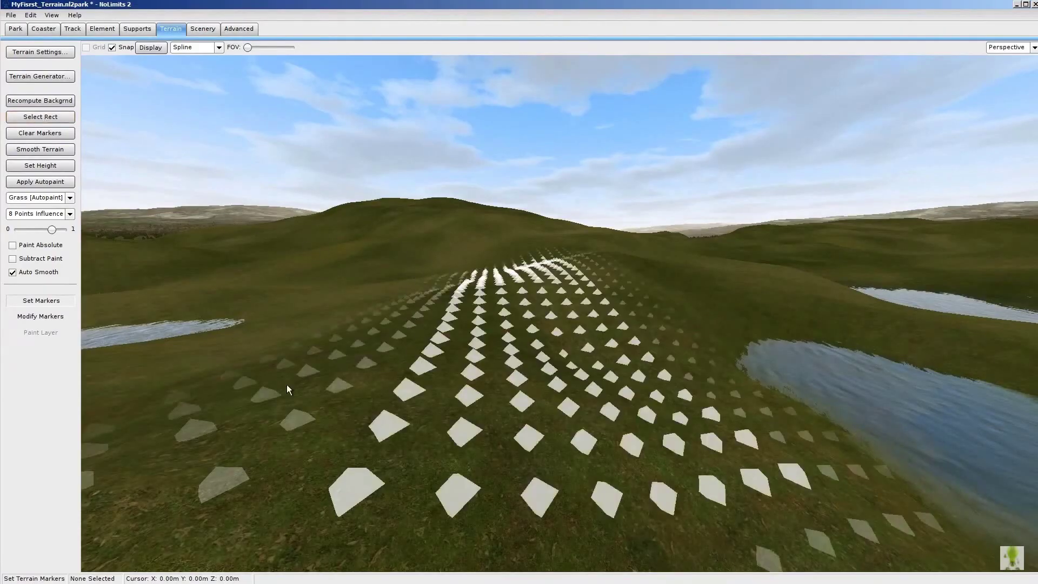
click(35, 318)
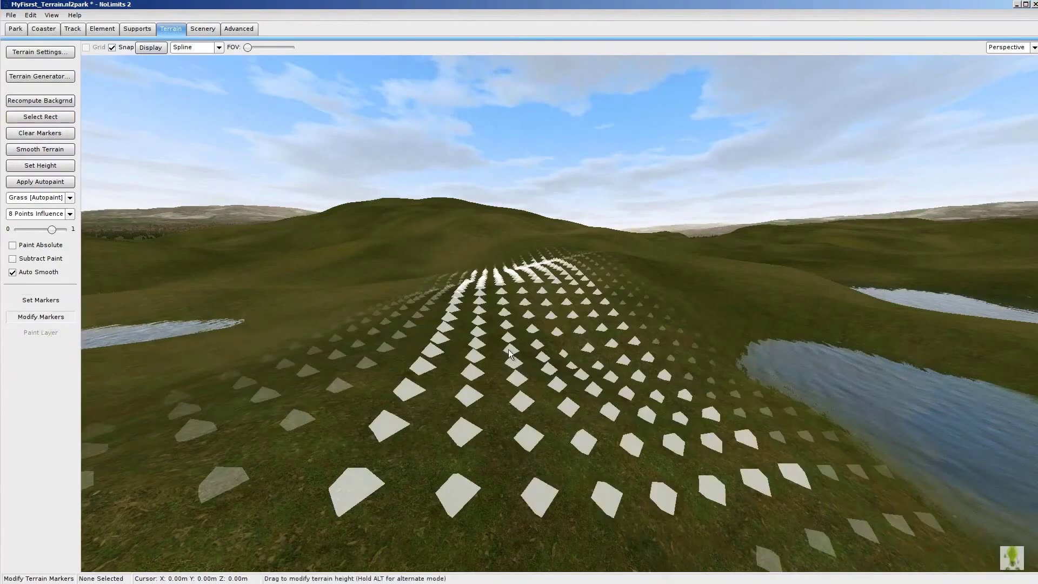
drag(508, 349, 501, 381)
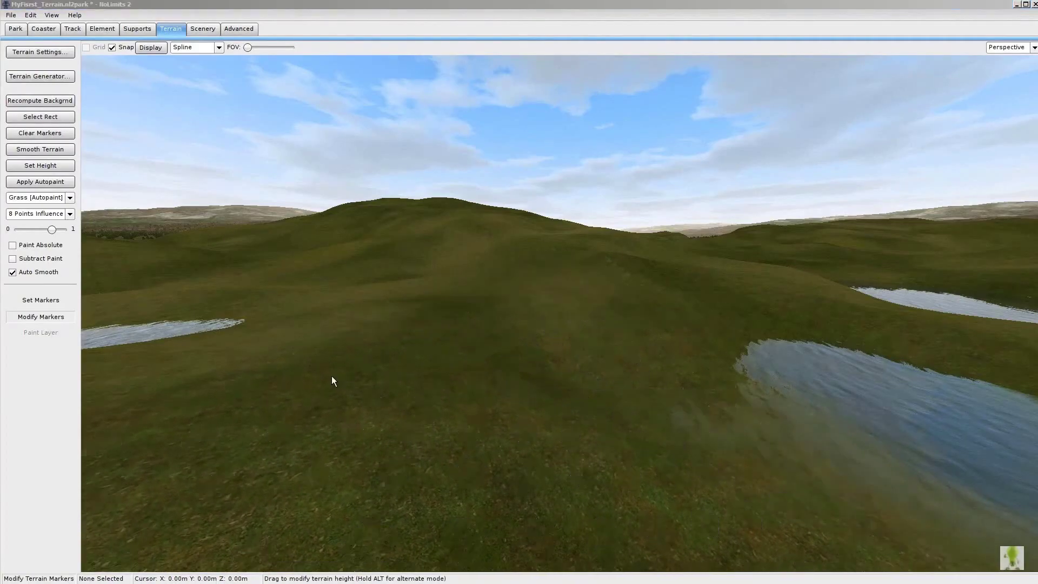
Set a single marker on the ridge, switch the brush to 16 Points Influence and raise the ground there
click(41, 300)
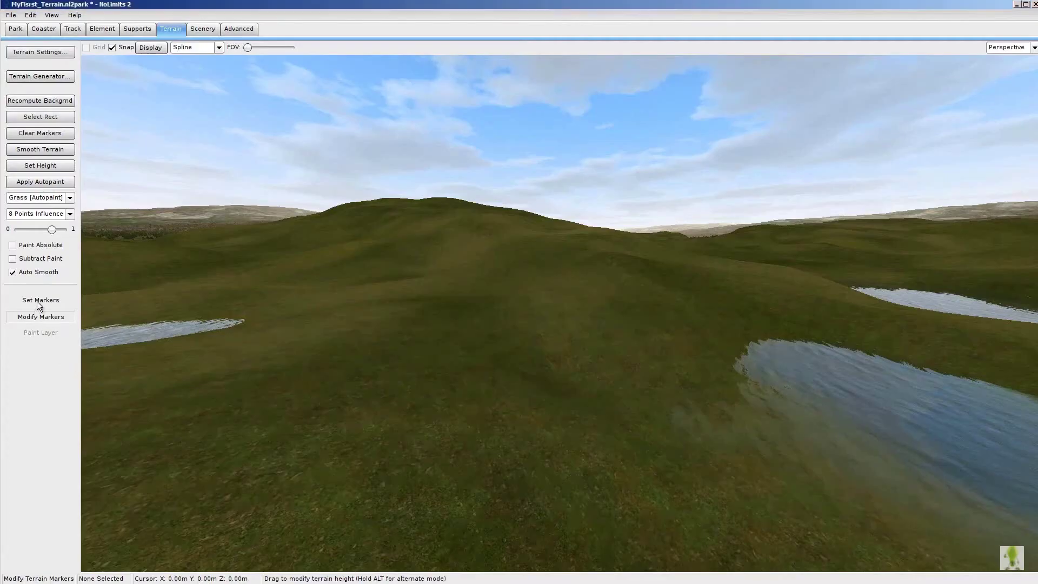
click(438, 347)
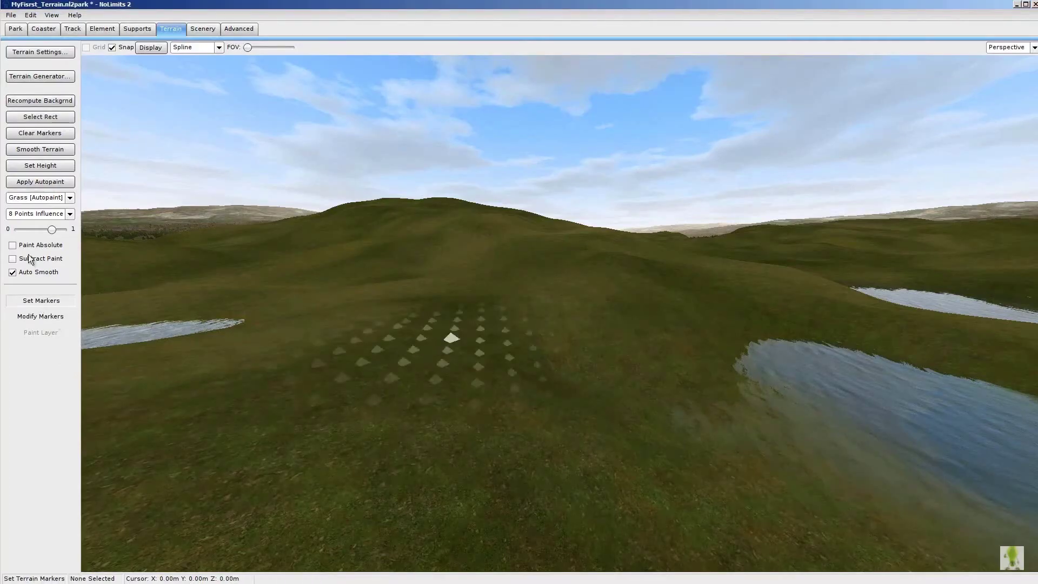
click(70, 214)
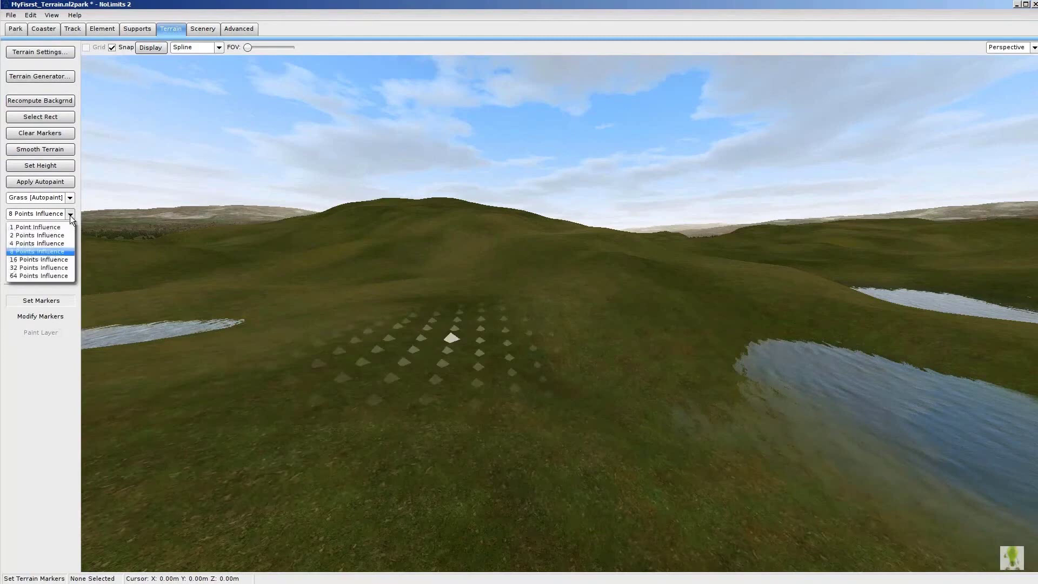
click(47, 256)
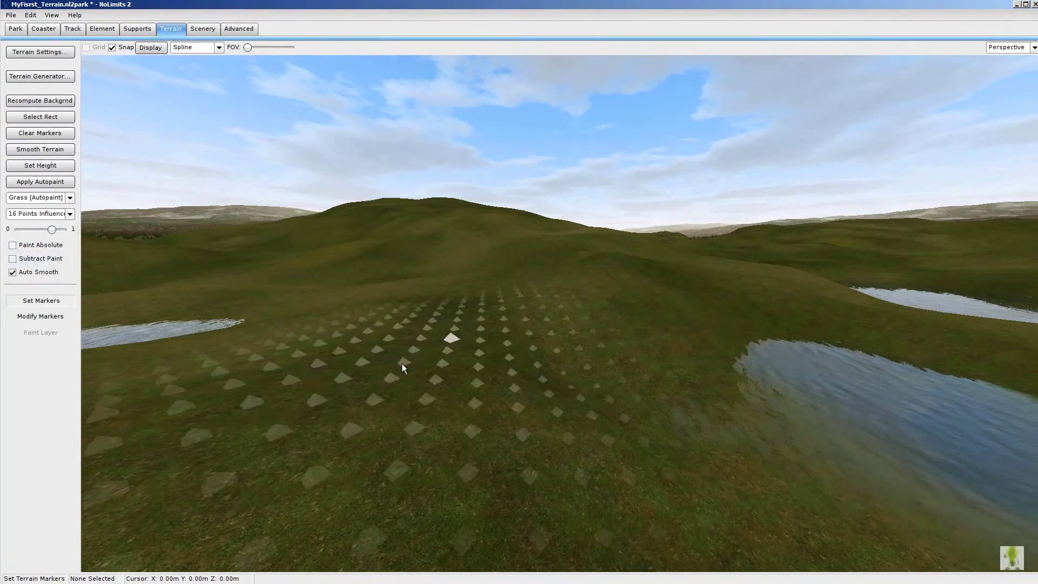
scroll(401, 364, down, 3)
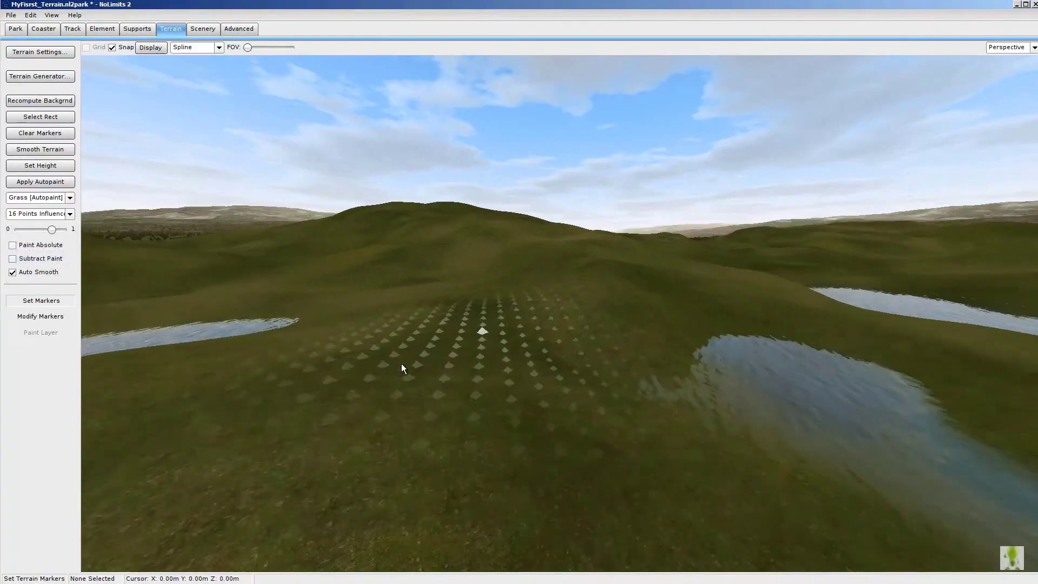
right_drag(519, 297, 520, 297)
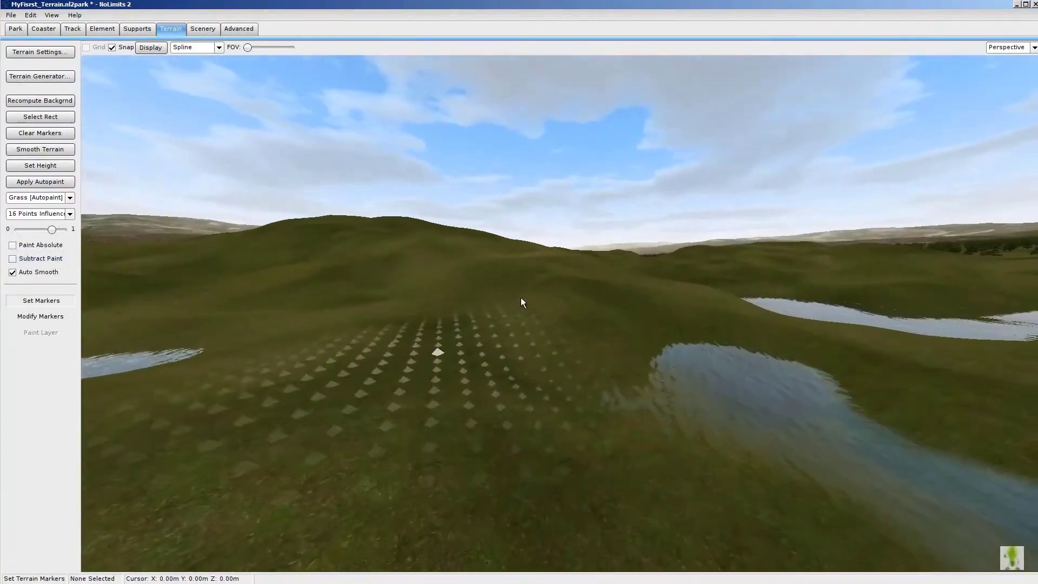
click(49, 318)
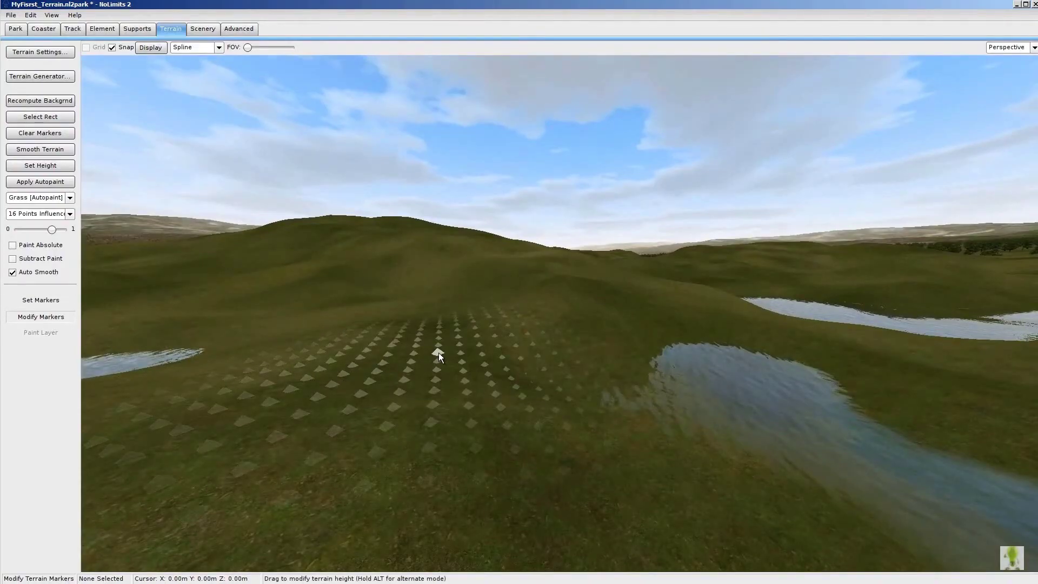
mouse_move(439, 352)
mouse_down()
mouse_move(428, 300)
mouse_move(437, 414)
mouse_move(416, 274)
mouse_move(416, 290)
mouse_up()
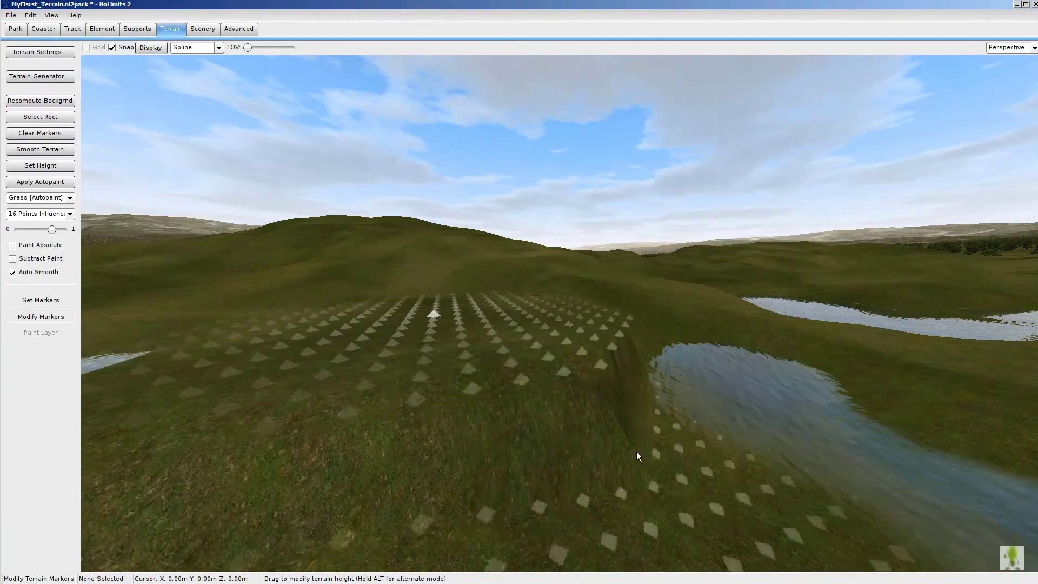
Raise the ground with a second marker near the small pond, clear the markers, and raise another mound in front of the pond
right_drag(443, 322, 291, 389)
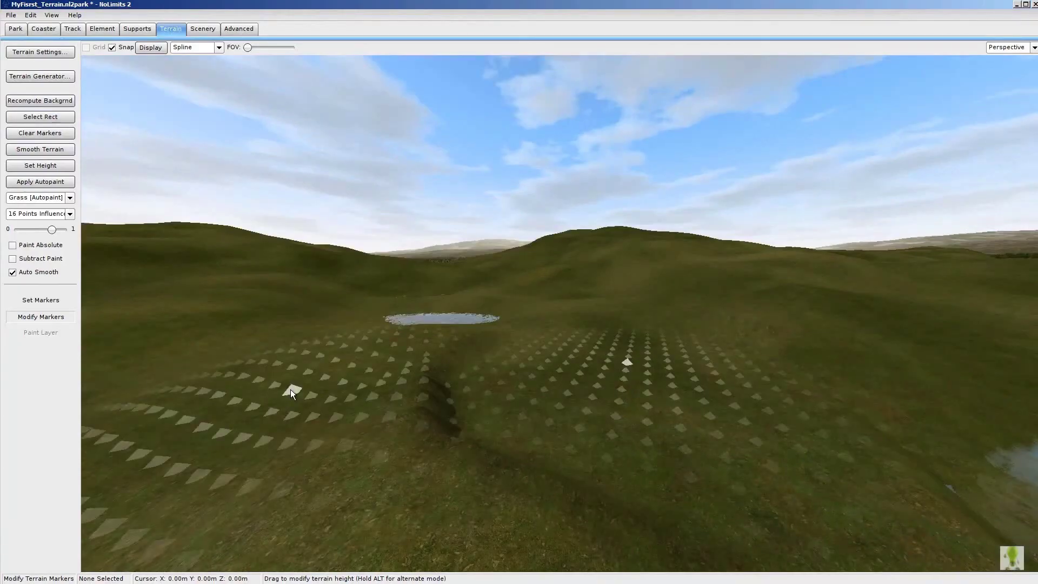
drag(291, 386, 285, 336)
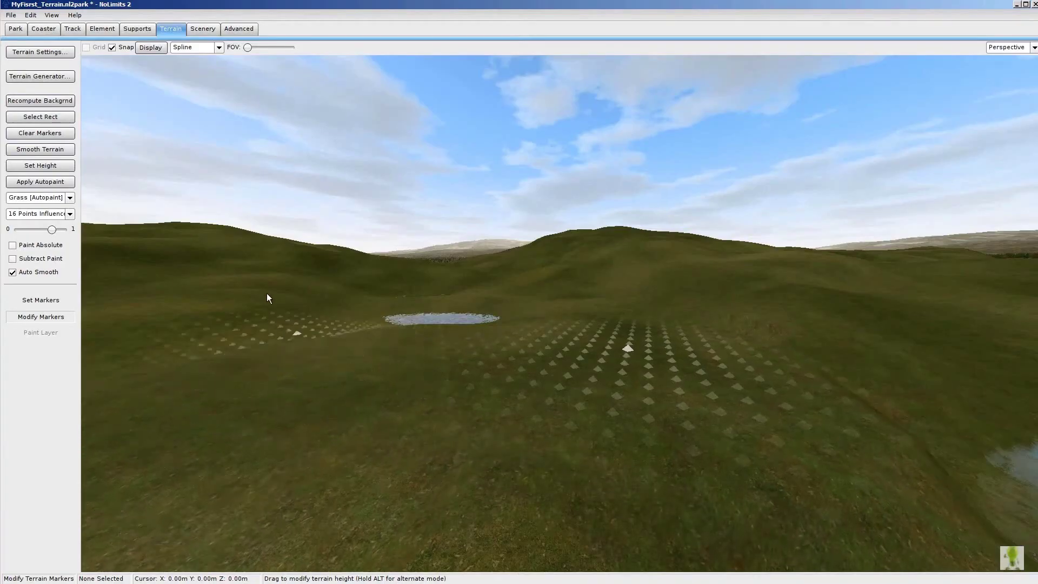
click(47, 136)
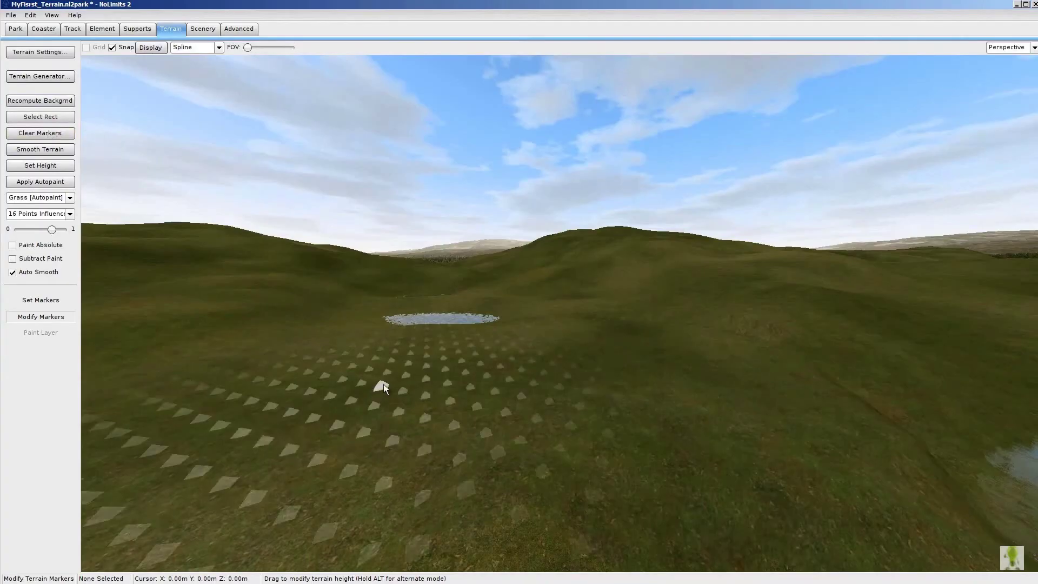
mouse_move(384, 381)
mouse_down()
mouse_move(377, 289)
mouse_move(387, 347)
mouse_move(374, 300)
mouse_move(380, 342)
mouse_up()
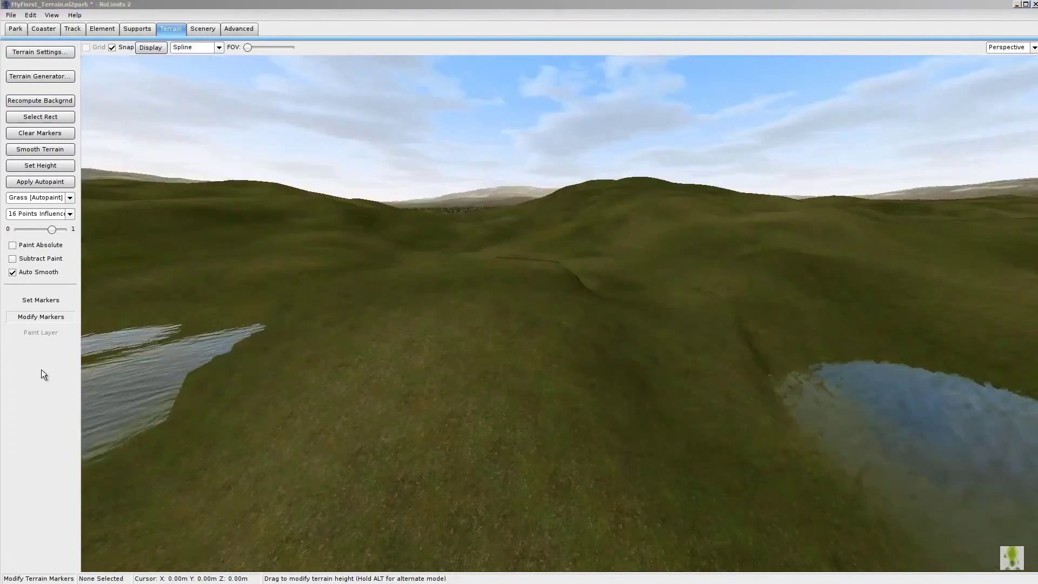
Apply smoothing to the whole terrain and recompute the background
click(48, 152)
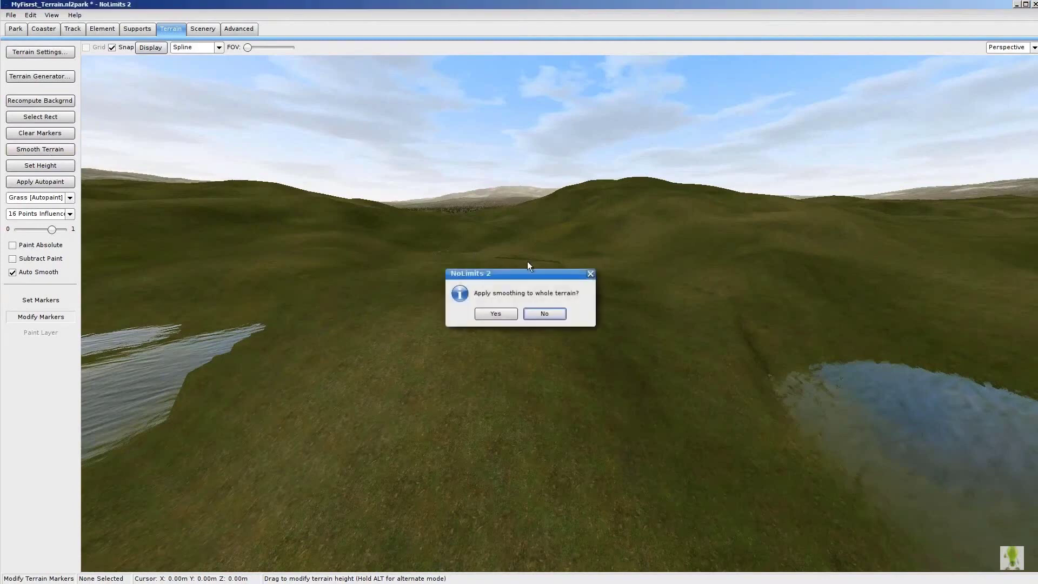
click(507, 312)
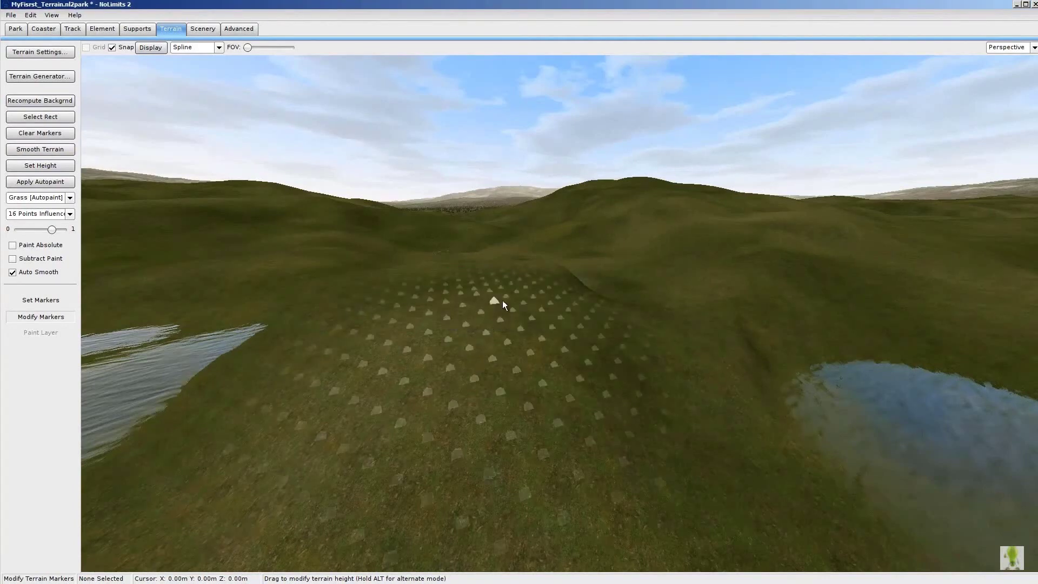
key(Up)
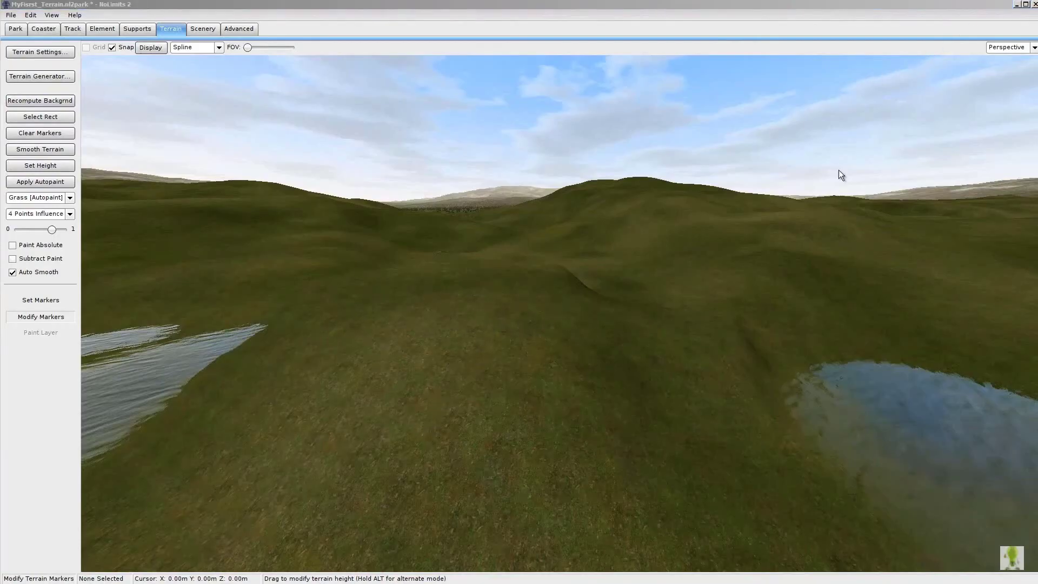
click(44, 100)
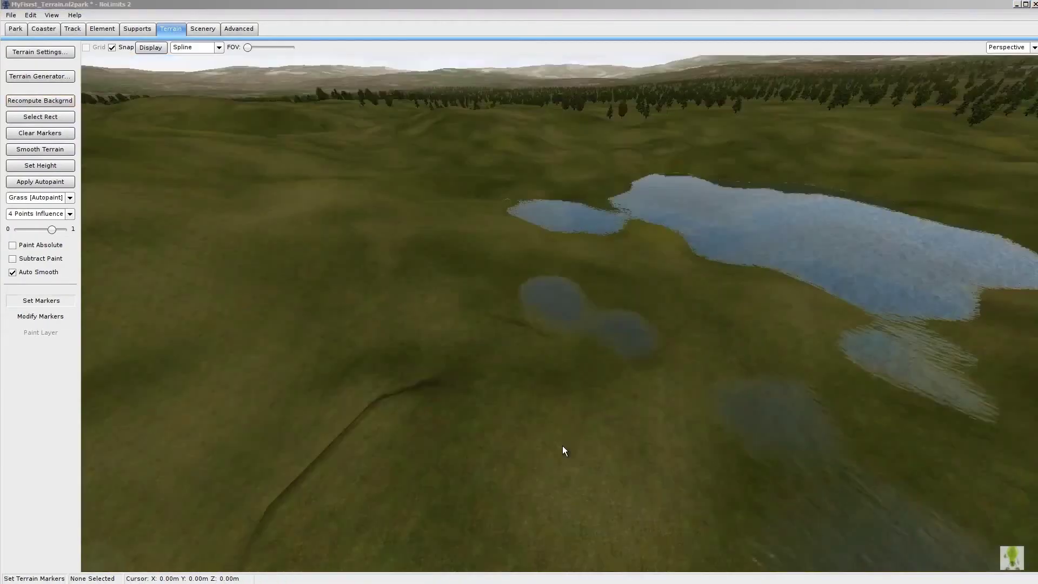
Switch to 8 Points Influence, select a rectangular block of markers between the small ponds and the lake, and set its height to 1 m
click(70, 213)
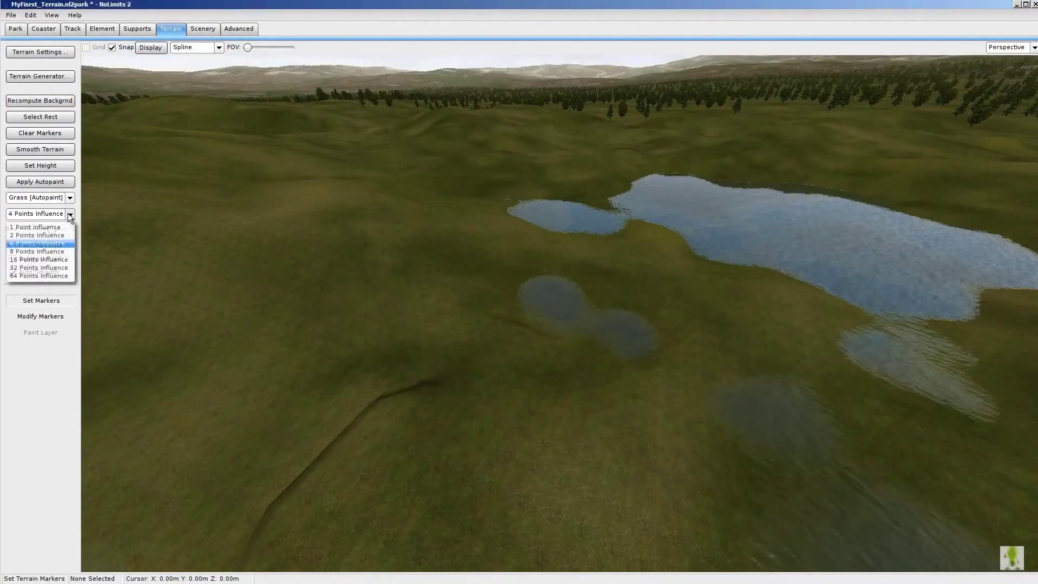
click(42, 251)
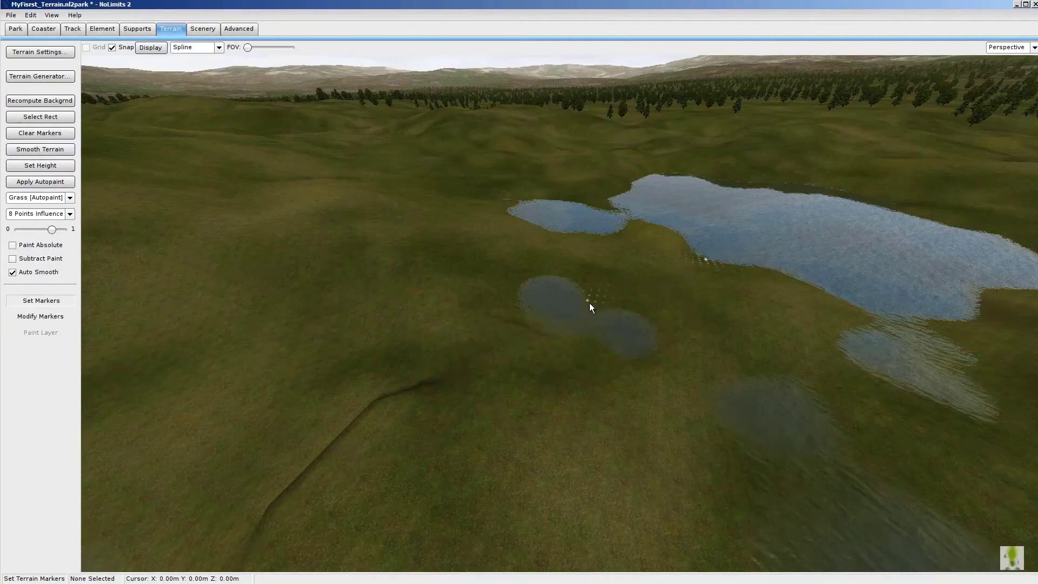
click(44, 117)
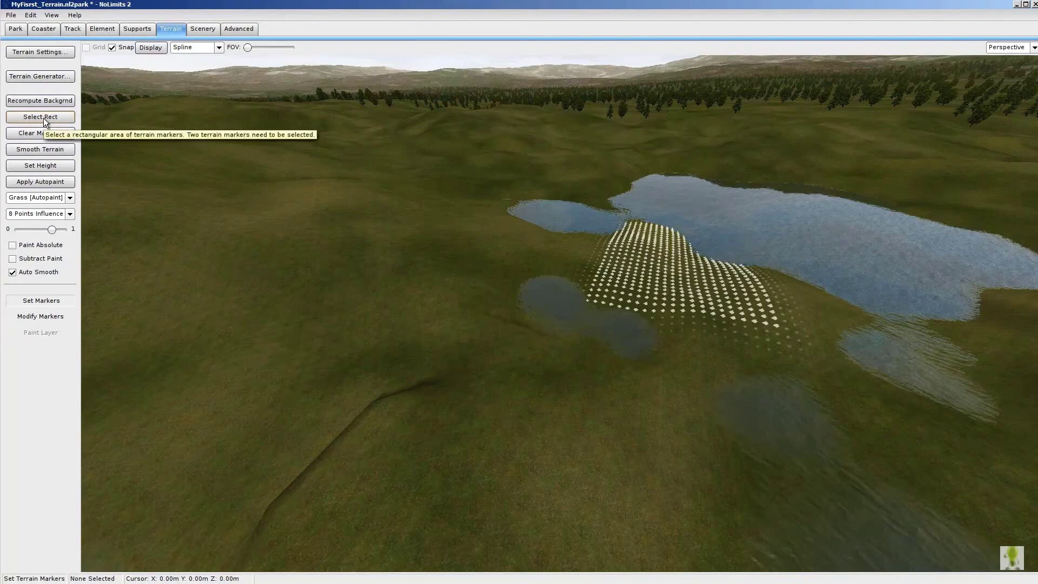
click(43, 167)
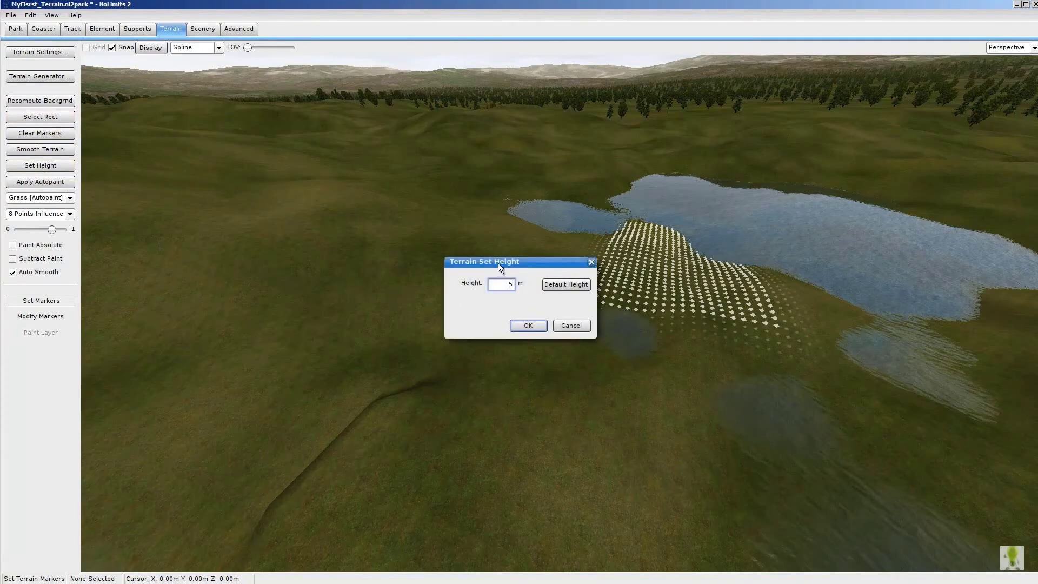
drag(497, 263, 484, 231)
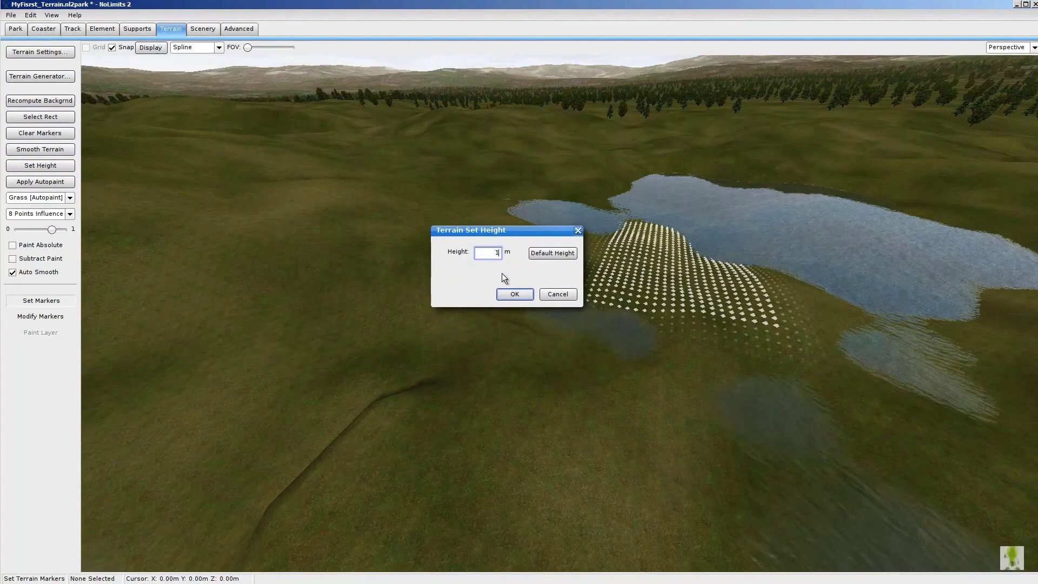
click(513, 297)
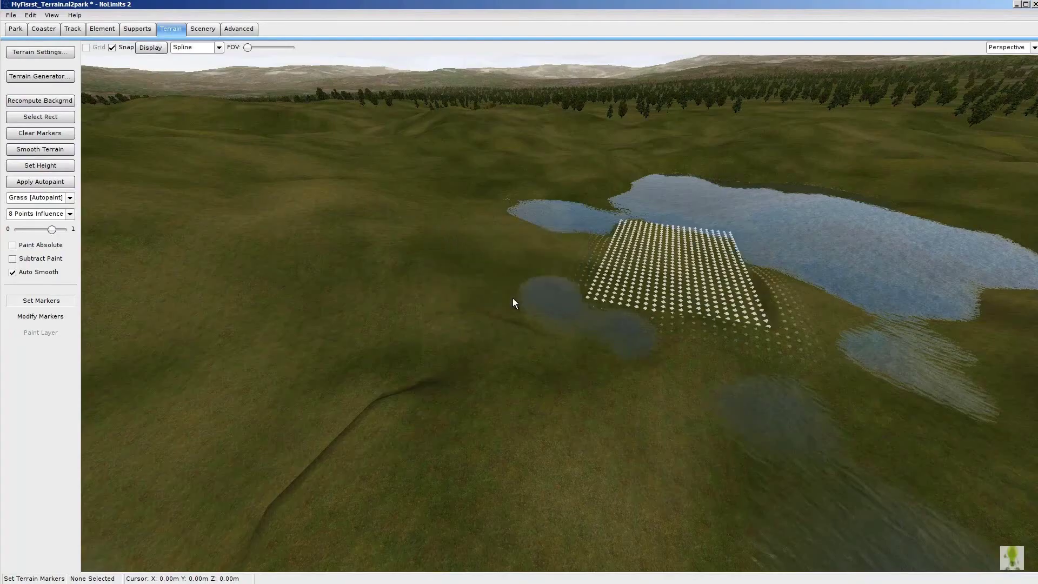
Clear the markers, select a smaller rectangular block inside the flattened area, and set its height to -2 m
scroll(670, 352, up, 5)
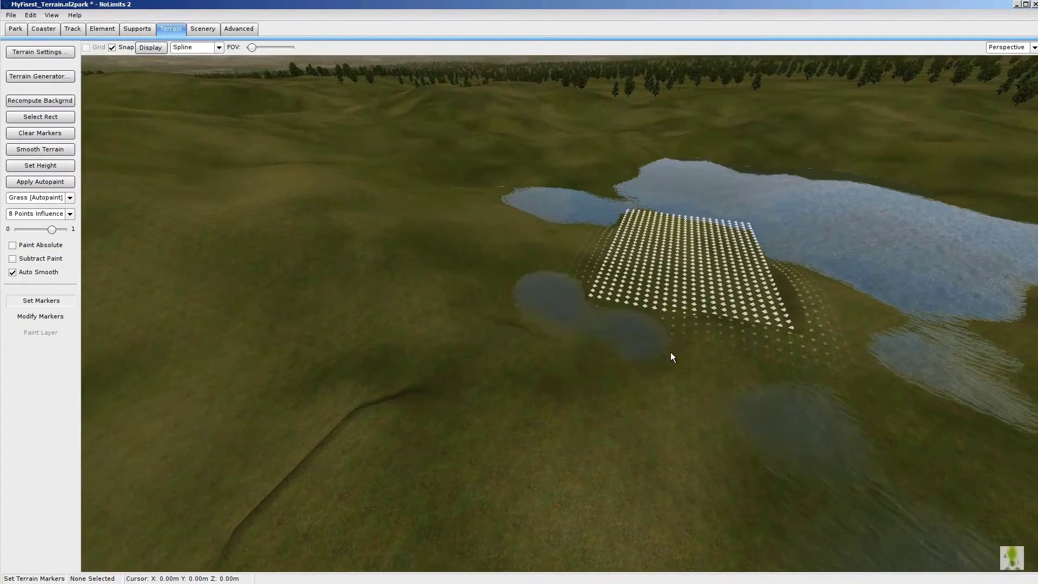
scroll(670, 352, up, 5)
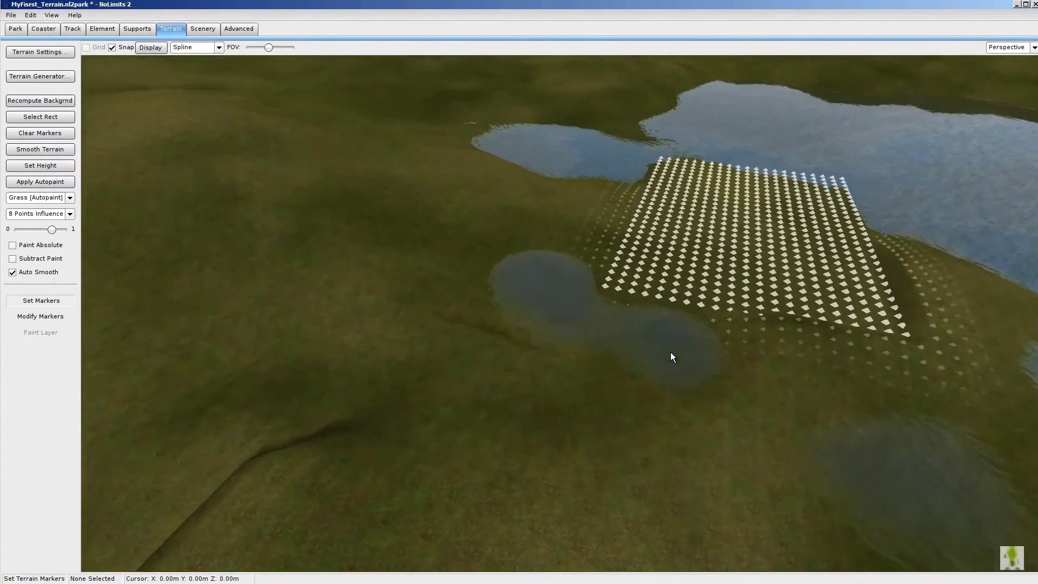
key(Right)
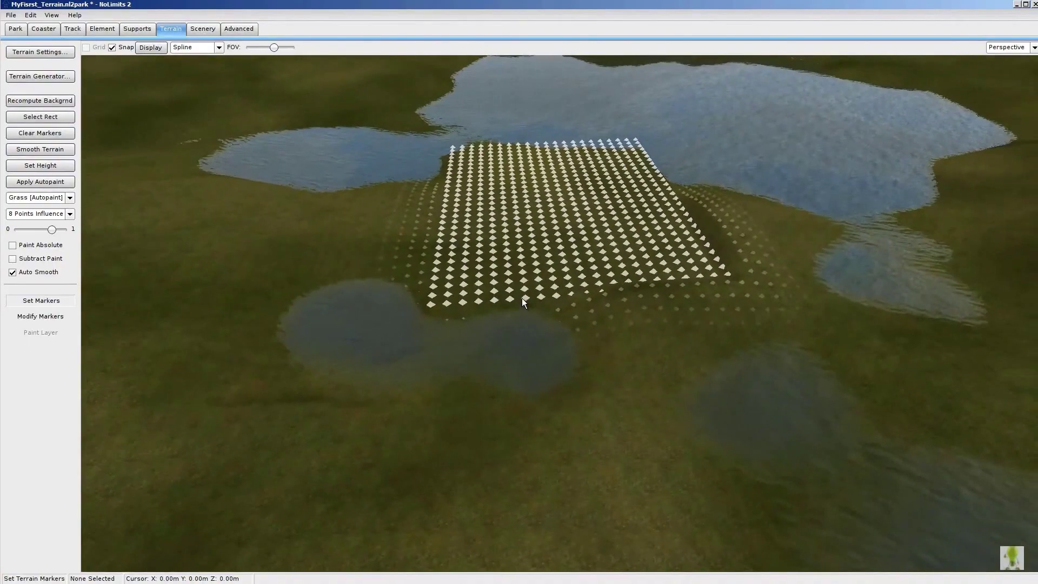
click(60, 138)
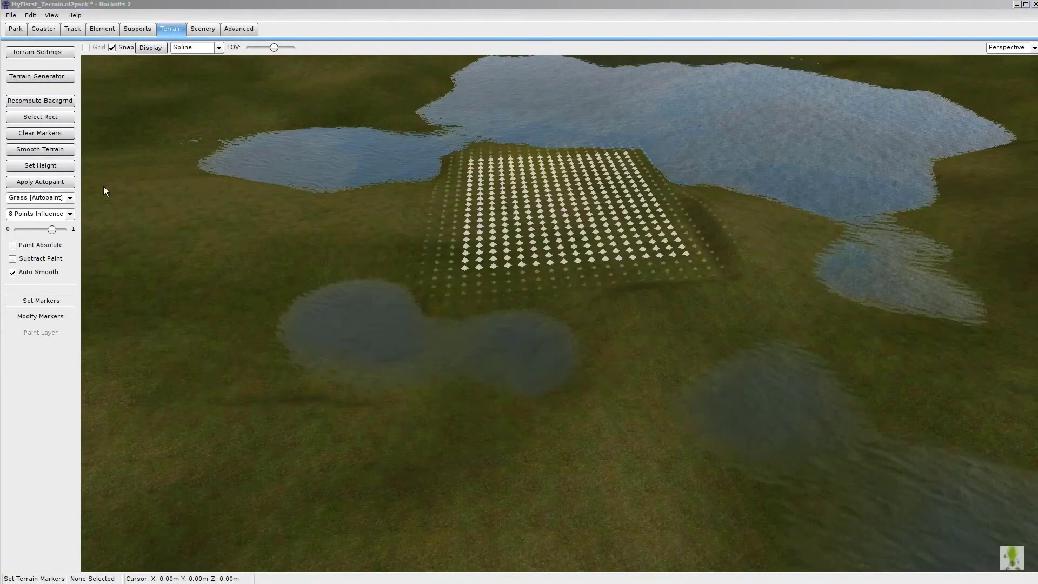
click(47, 167)
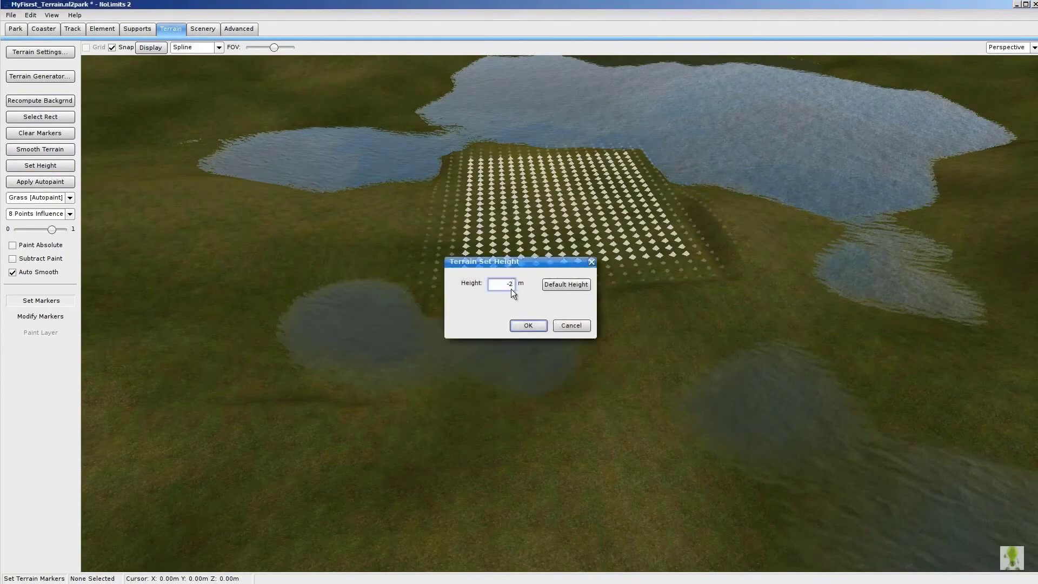
click(527, 325)
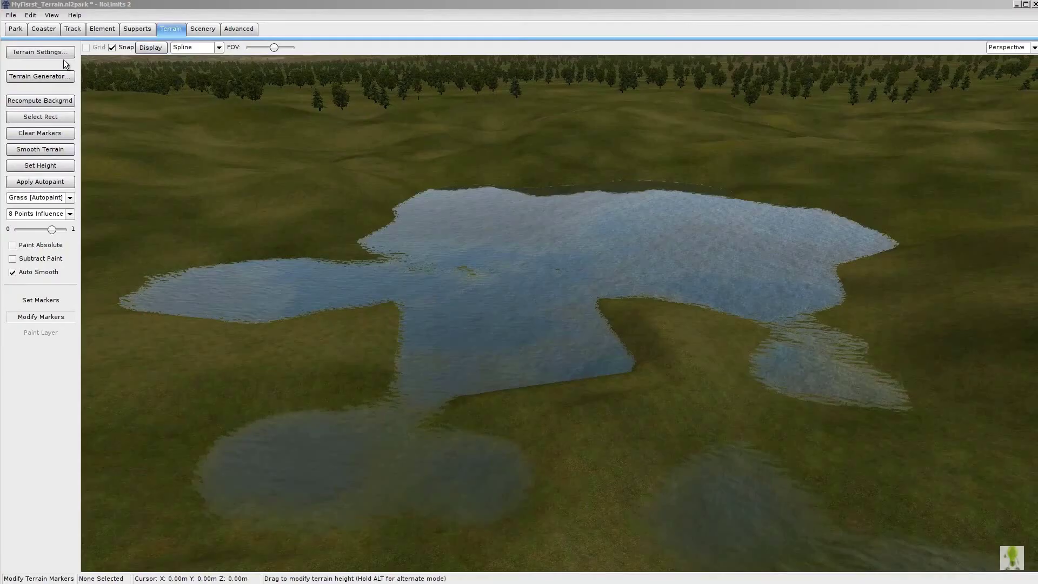
Load the Complex layer setup from the library into the terrain settings
click(40, 51)
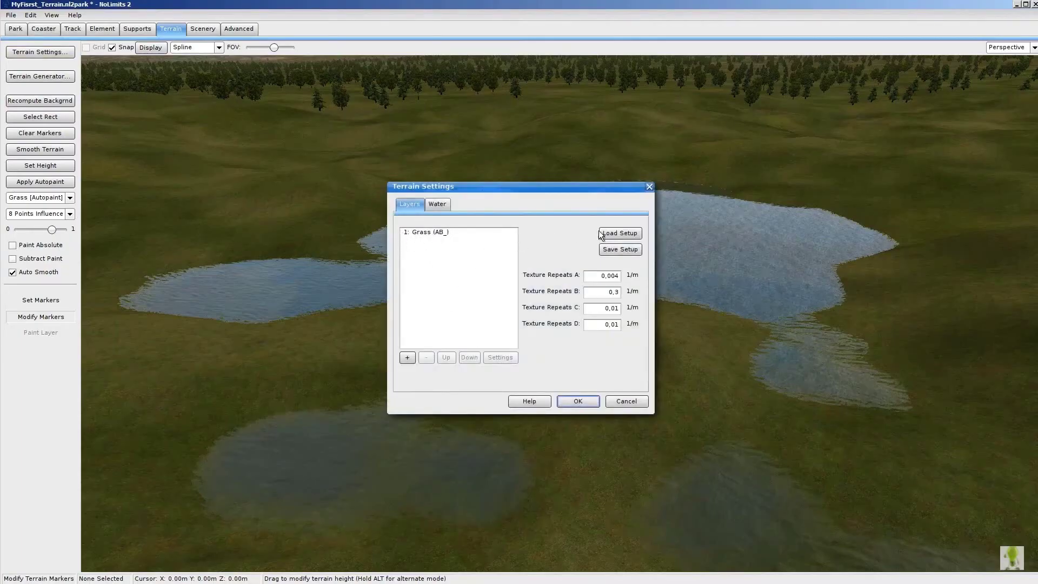
click(624, 236)
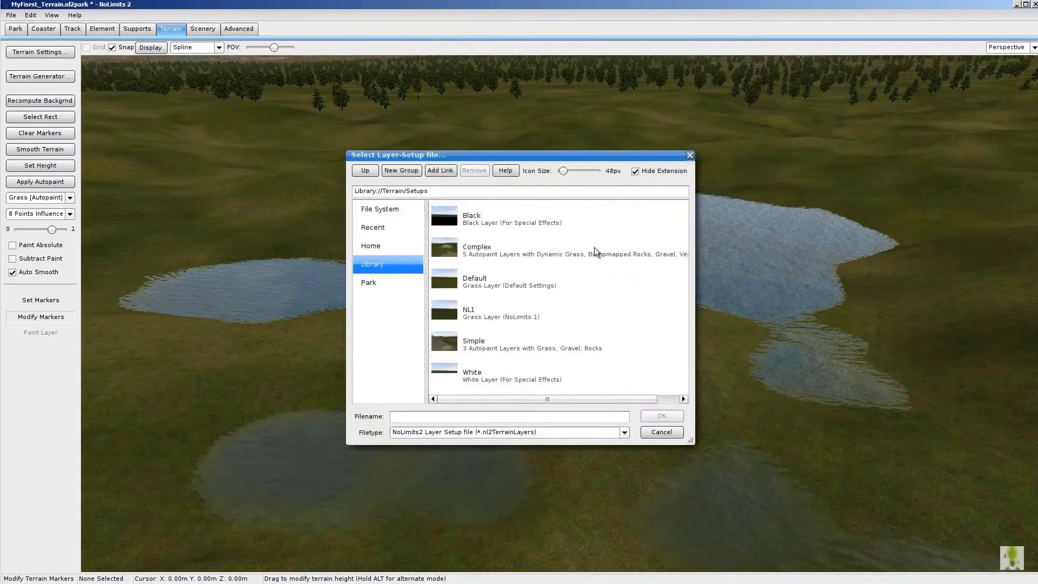
click(451, 250)
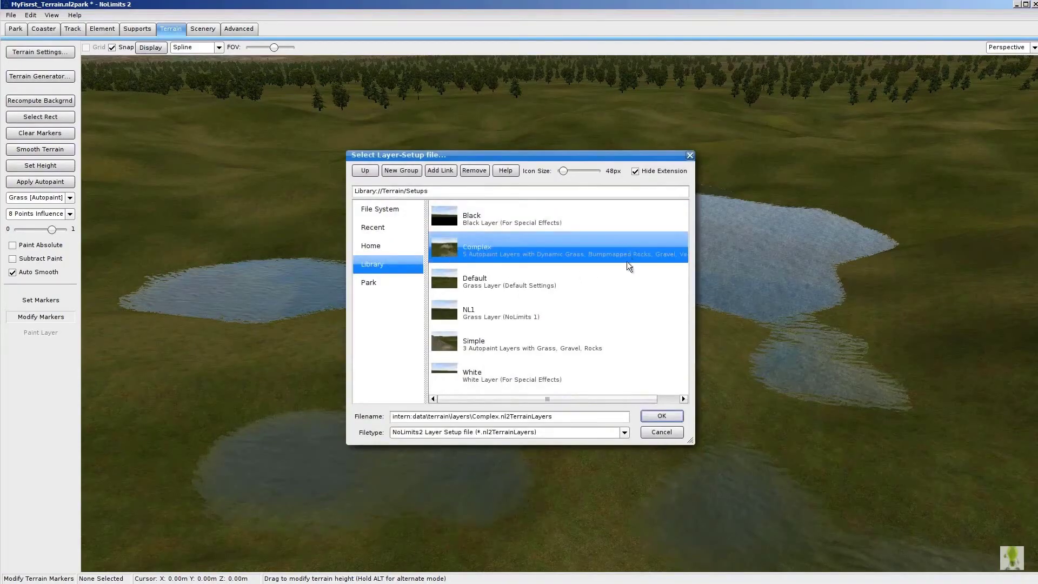
click(661, 418)
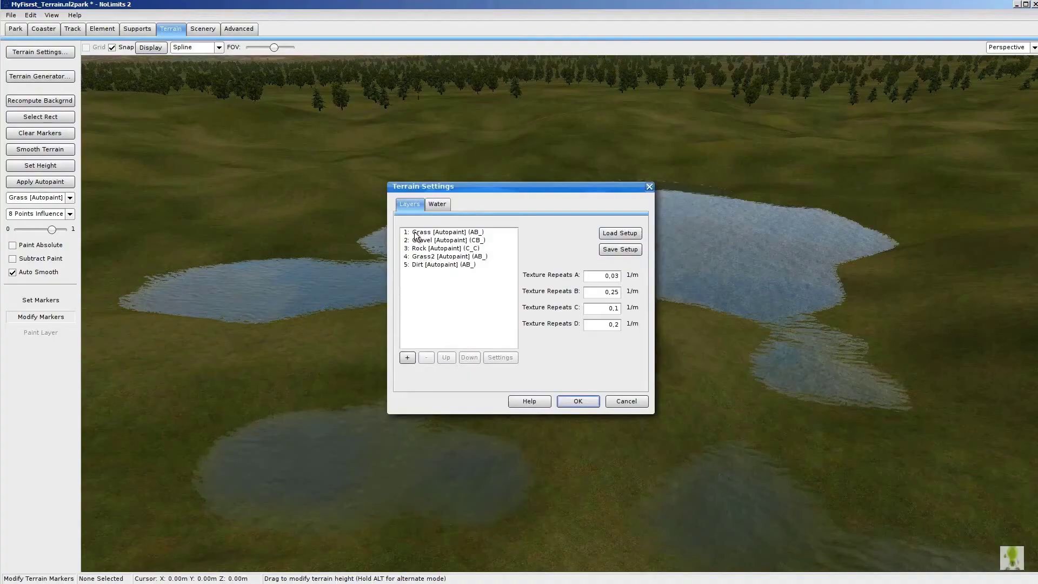
Disable autopaint for the Gravel layer
click(445, 242)
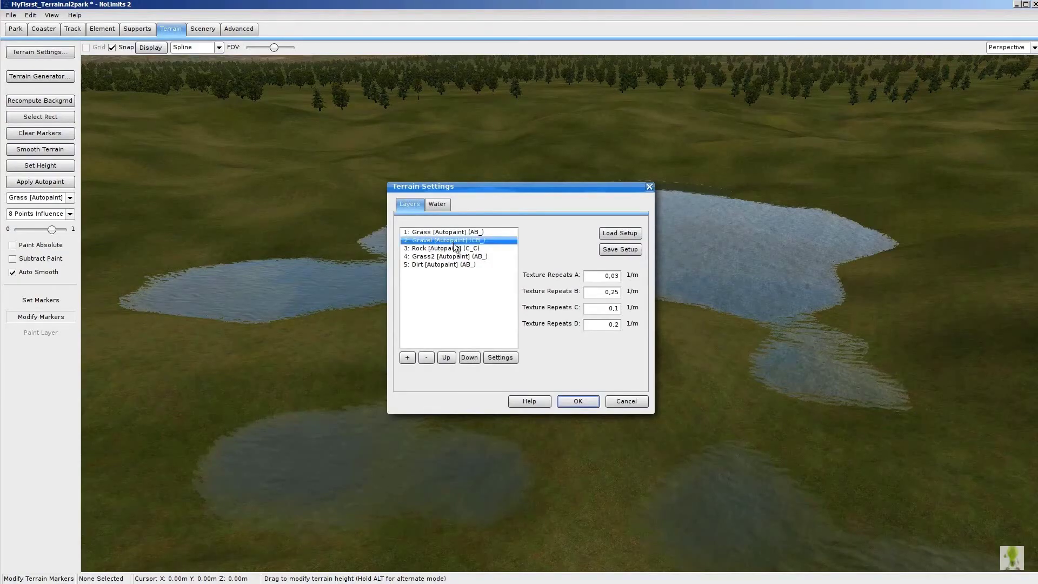
click(500, 358)
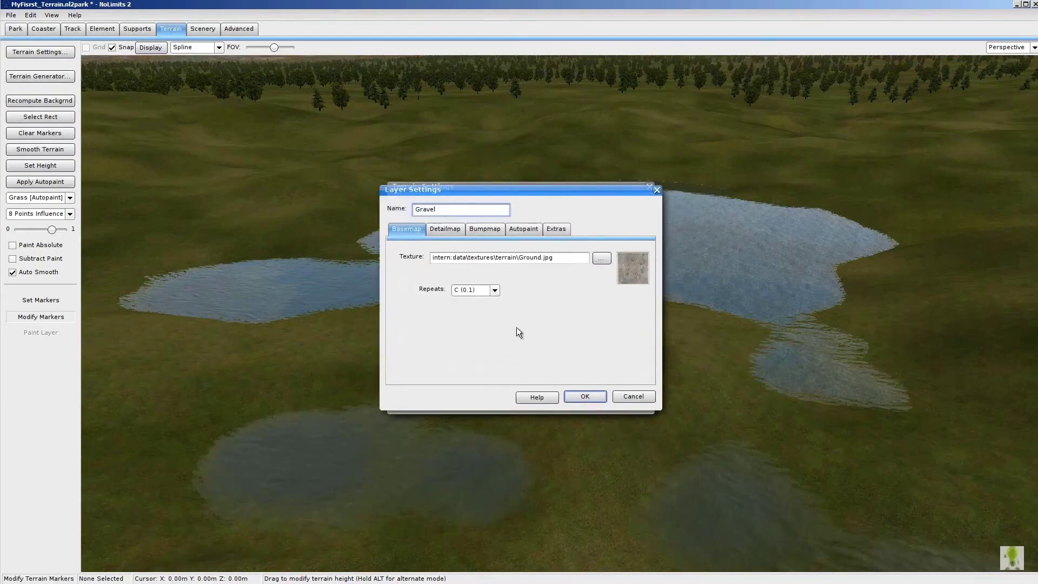
click(529, 230)
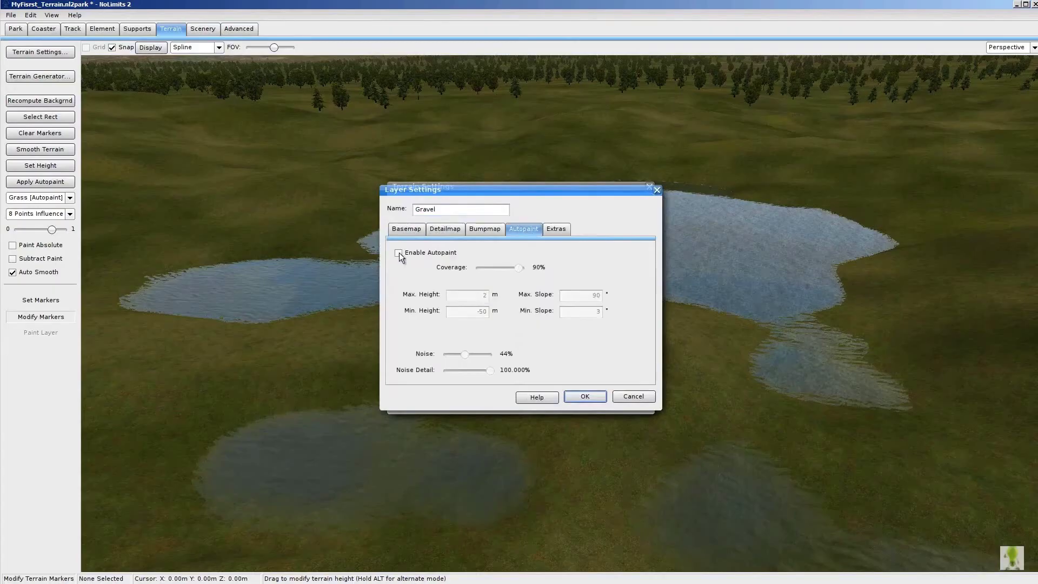
click(588, 398)
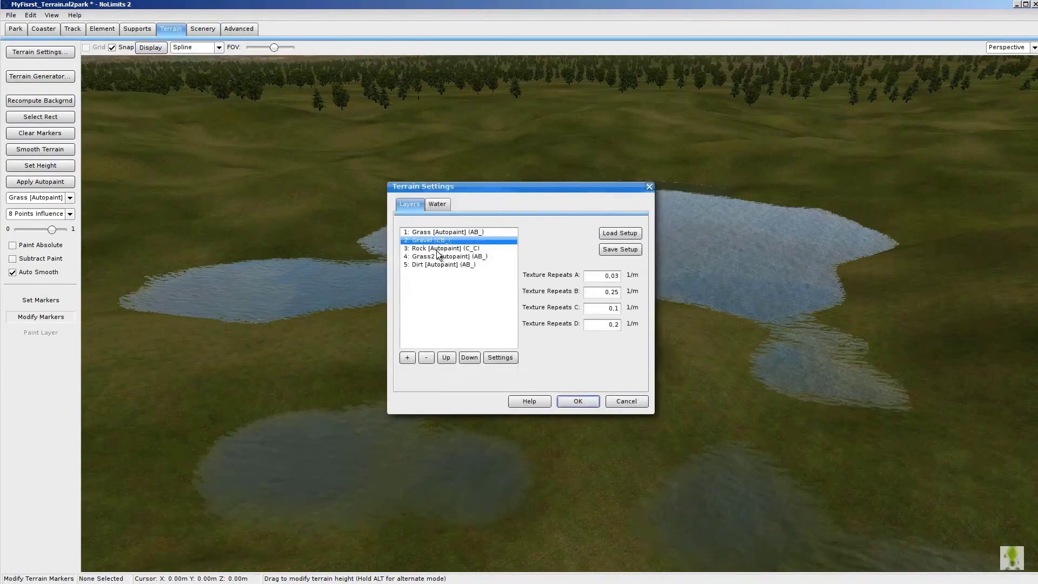
Disable autopaint for the Rock, Grass2 and Dirt layers and apply the terrain settings
click(438, 249)
click(499, 357)
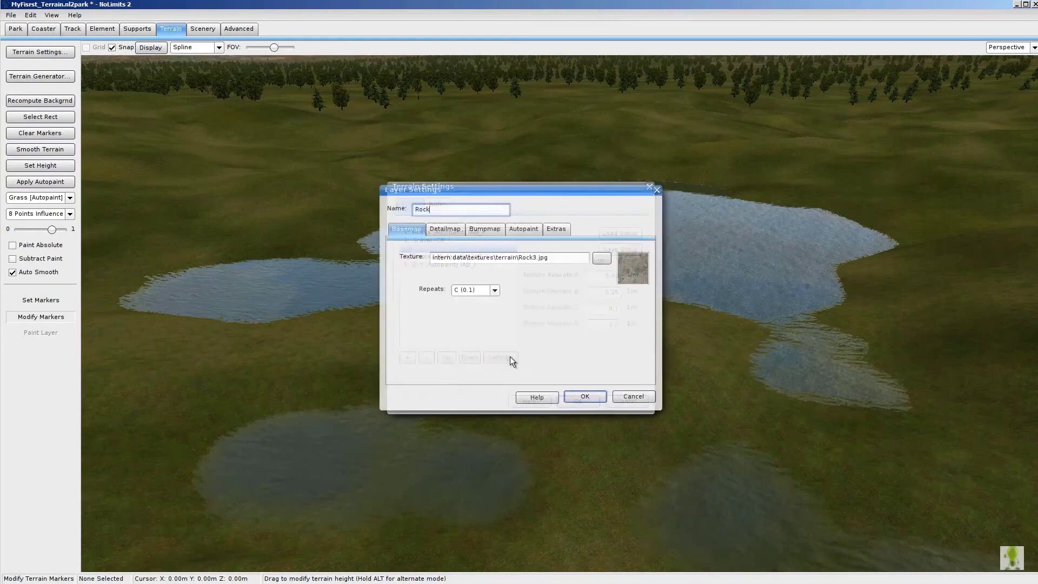
click(523, 229)
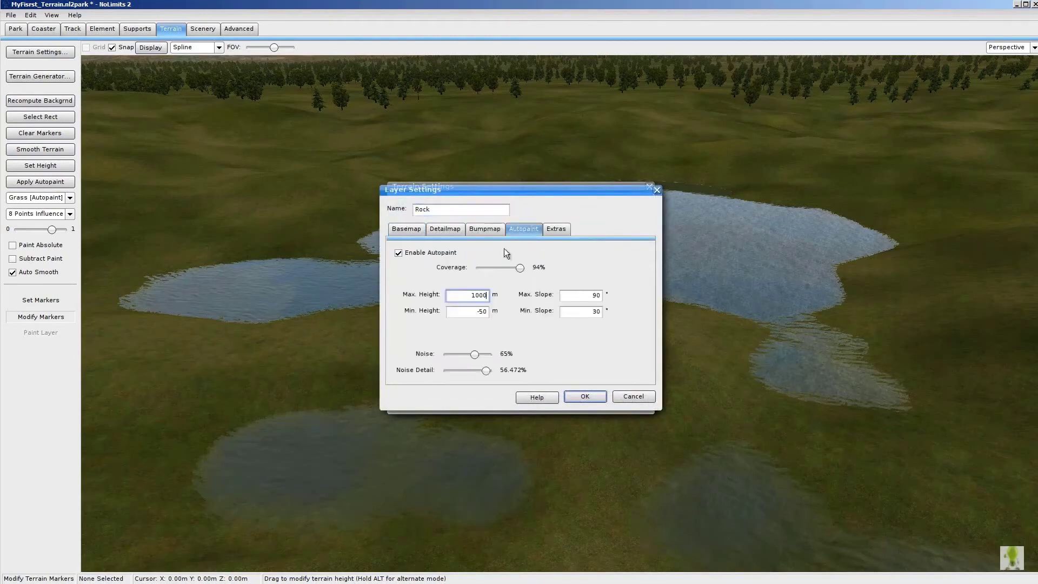
click(398, 253)
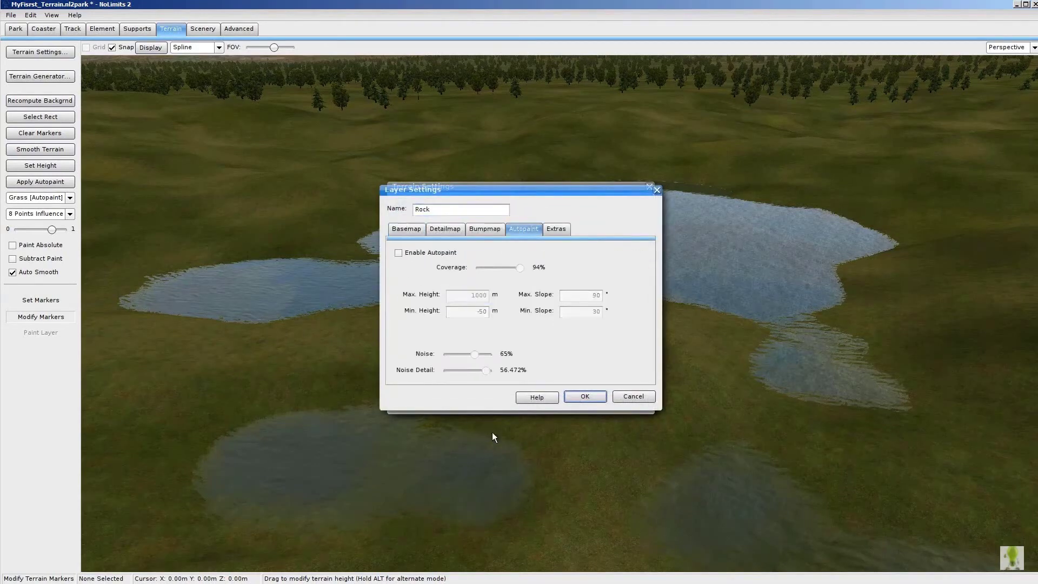
click(586, 397)
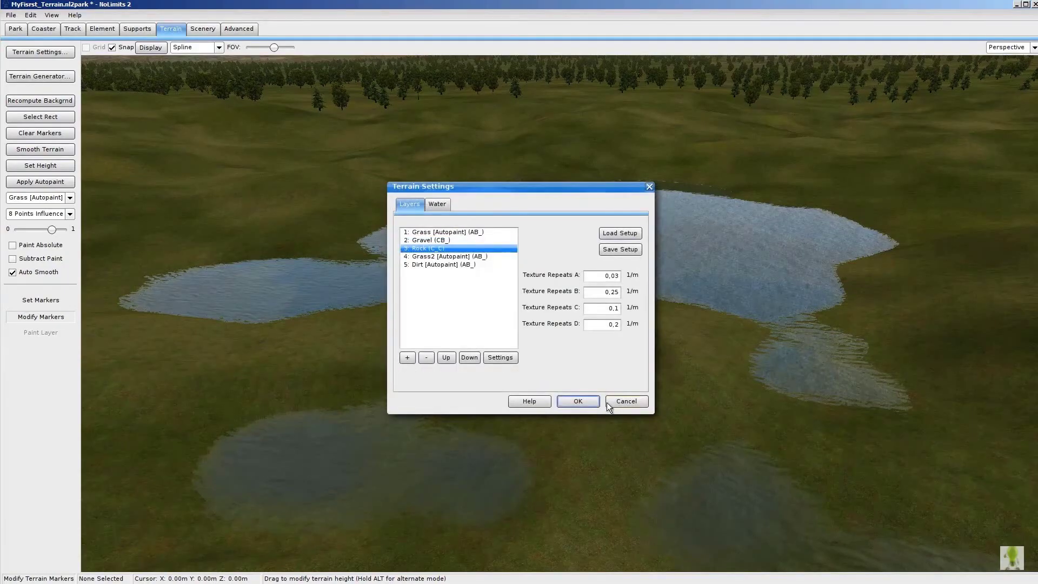
click(576, 402)
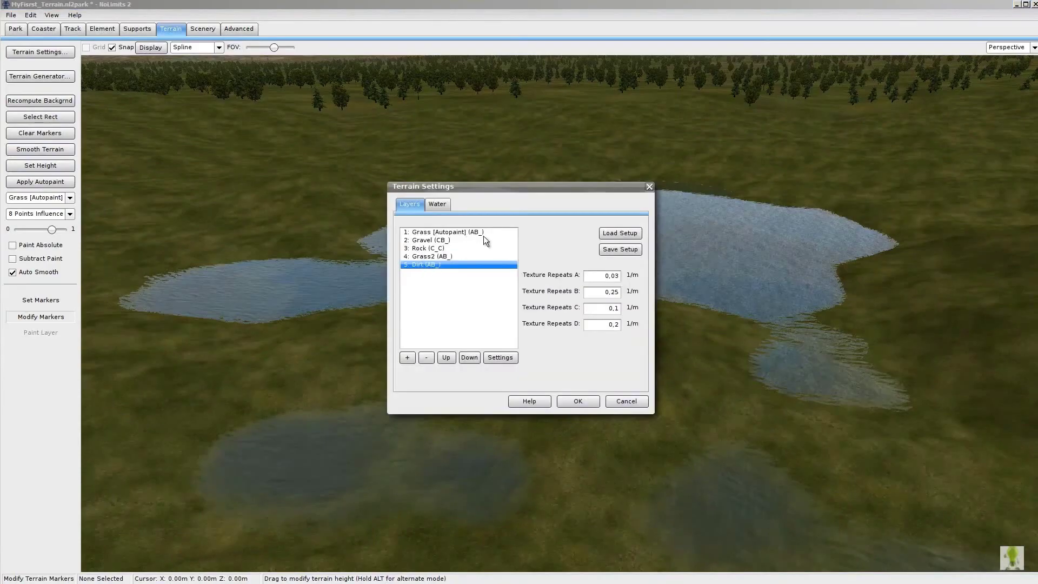
click(581, 401)
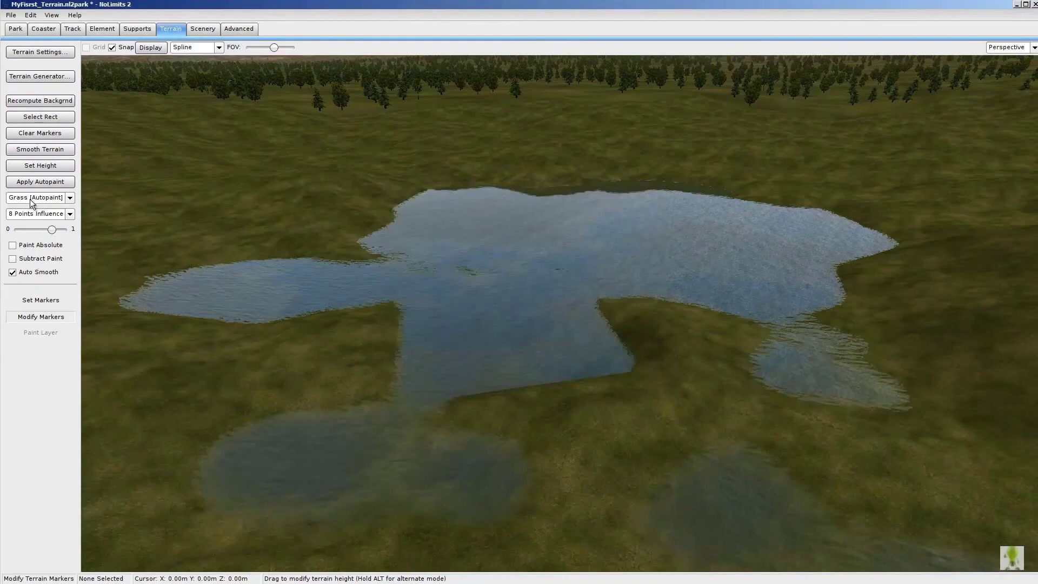
Choose the Rock layer for painting and cover the mound between the lake and the pond with rock texture
click(70, 198)
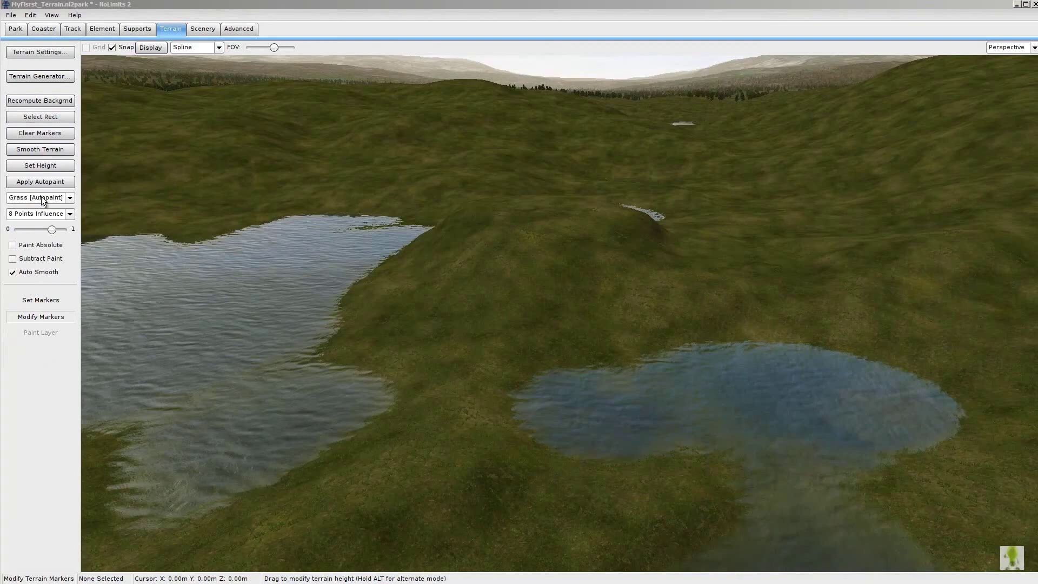
click(70, 197)
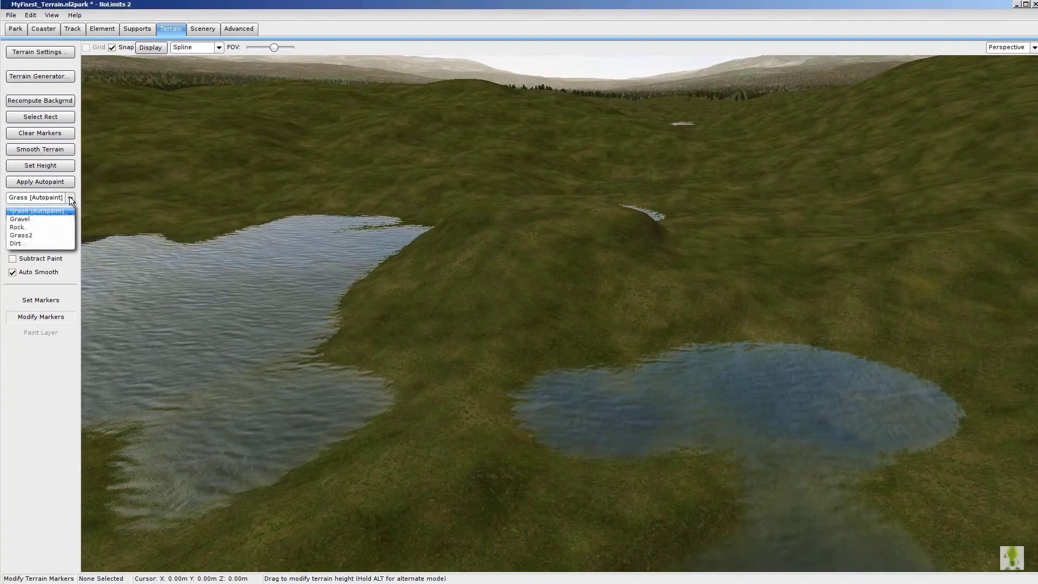
click(34, 227)
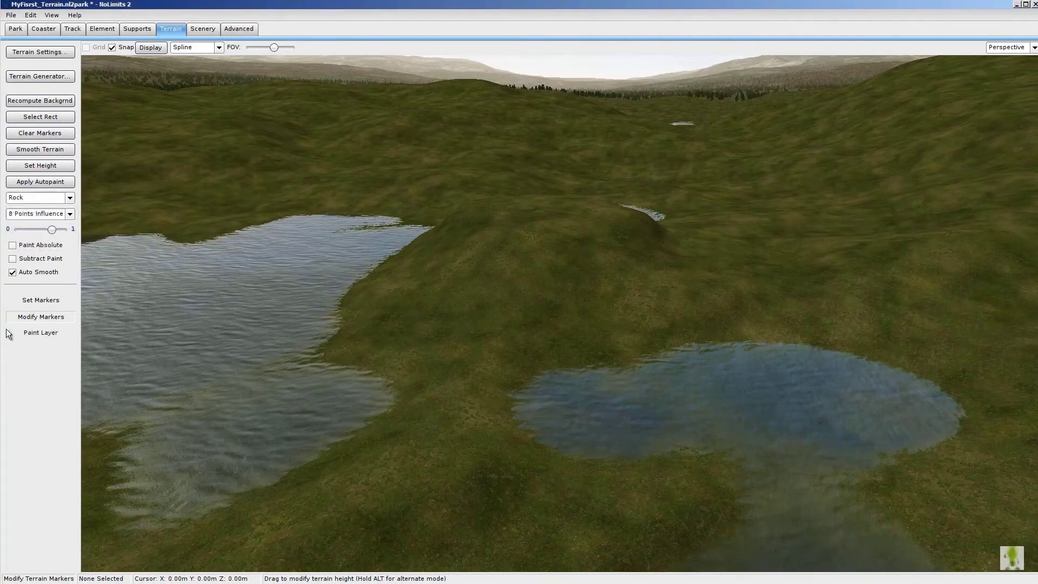
click(50, 332)
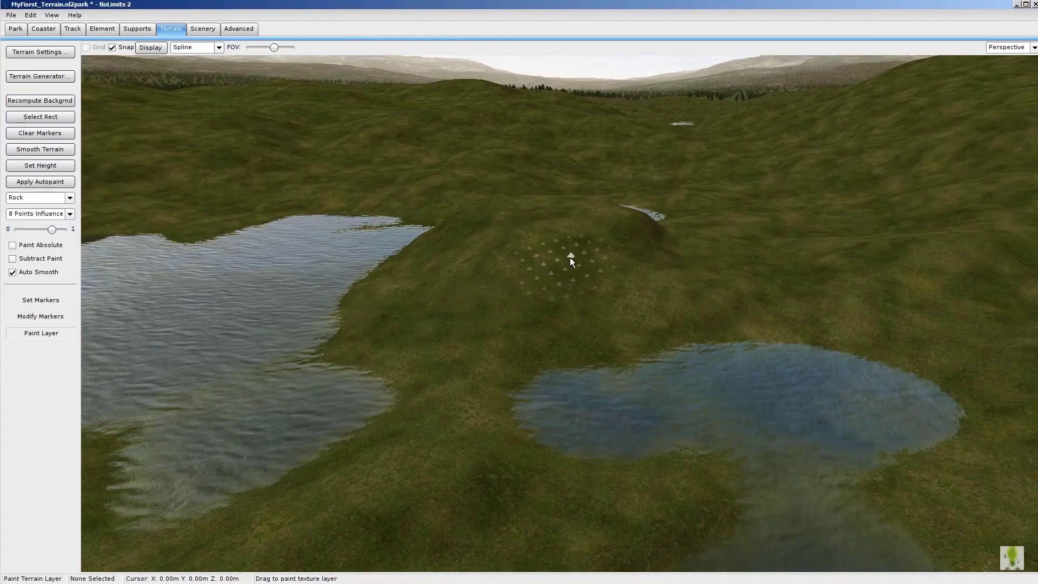
drag(570, 257, 642, 244)
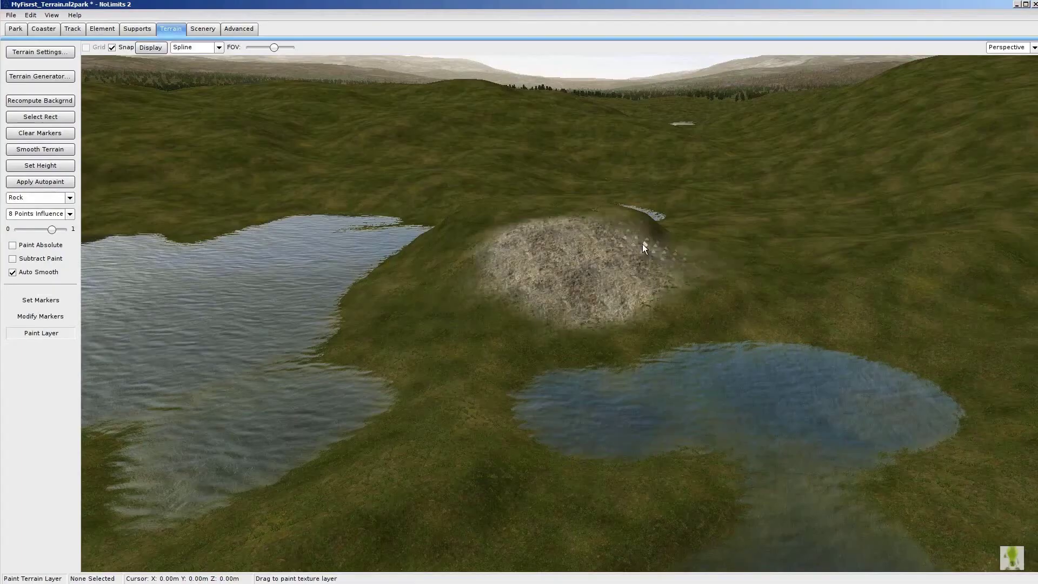
drag(485, 268, 420, 248)
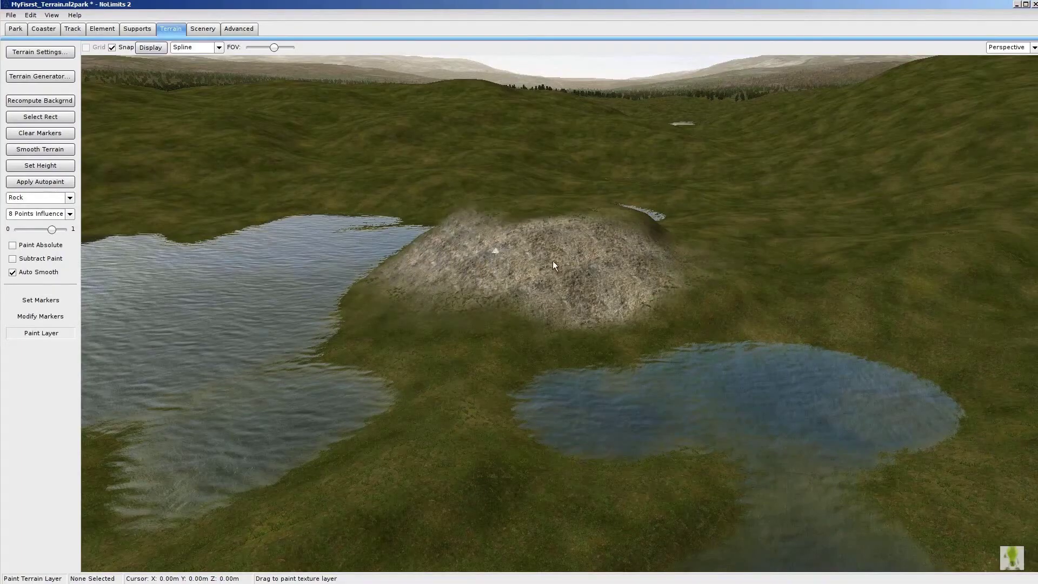
Paint a lighter patch of Rock texture on the grassy slope behind the pond, beside the rocky mound
drag(917, 274, 918, 274)
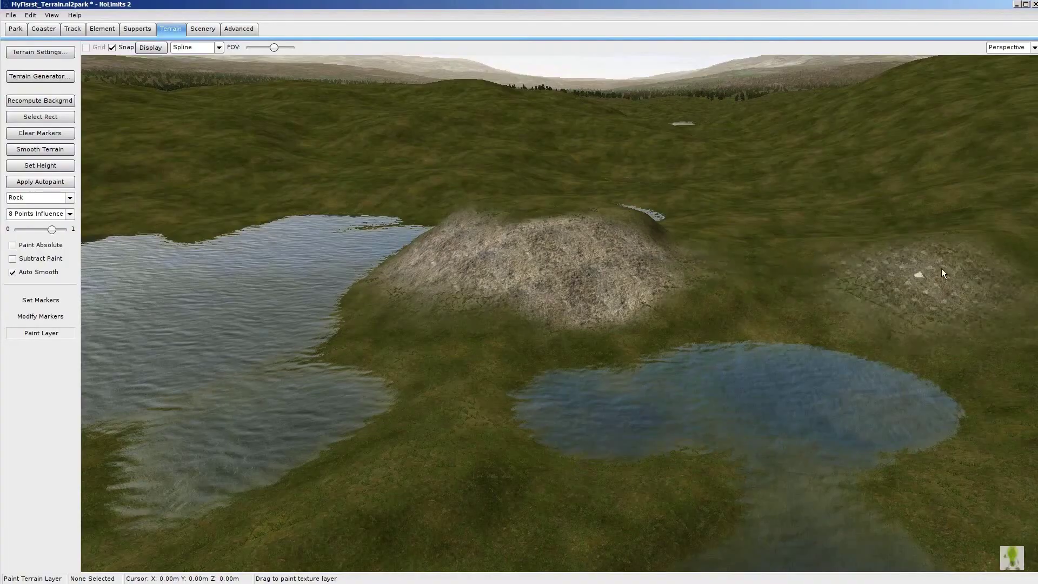
key(w)
key(w)
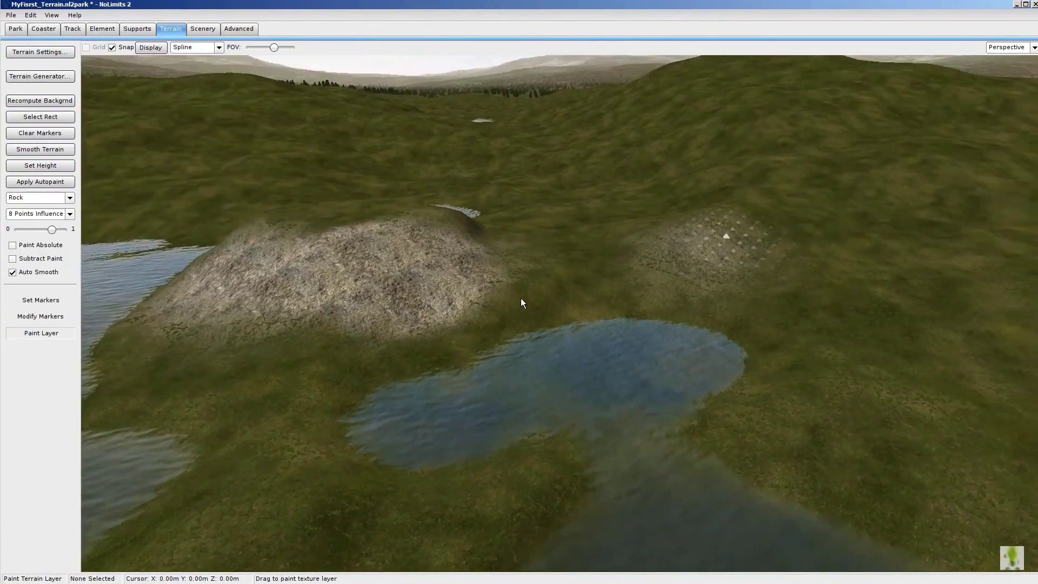
click(809, 251)
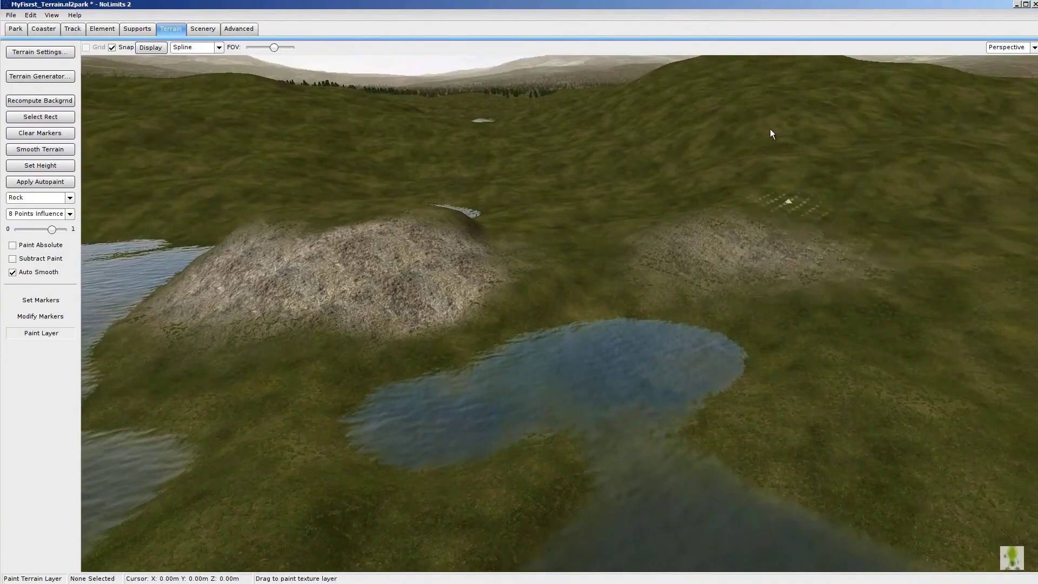
Paint Rock texture across the distant hillside, and Grass2 patches below the rocky mound and along the slope behind it
mouse_move(761, 83)
mouse_down()
mouse_move(802, 97)
mouse_move(751, 134)
mouse_move(686, 128)
mouse_move(668, 114)
mouse_move(951, 96)
mouse_move(786, 125)
mouse_up()
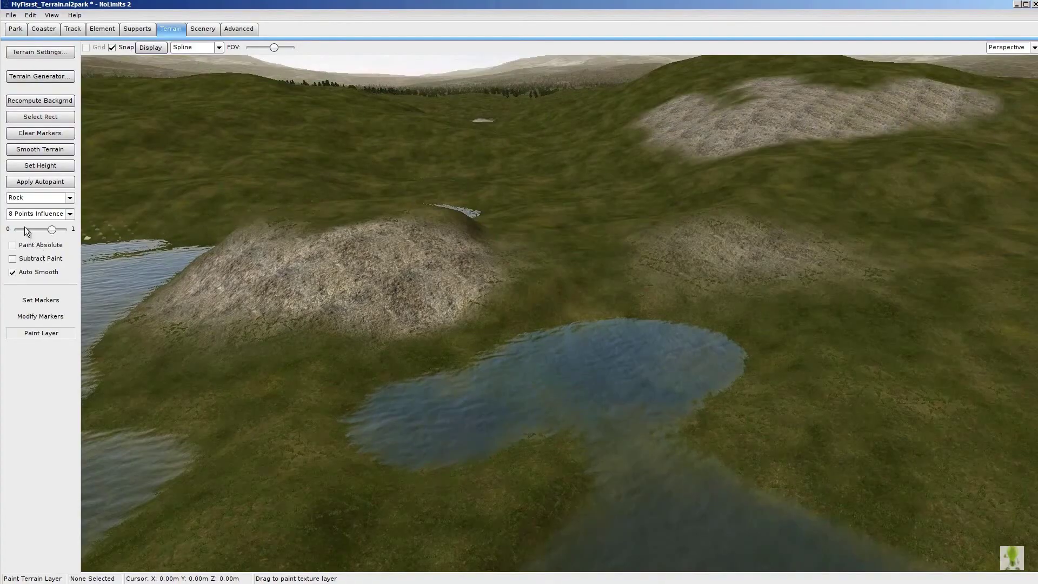
click(69, 198)
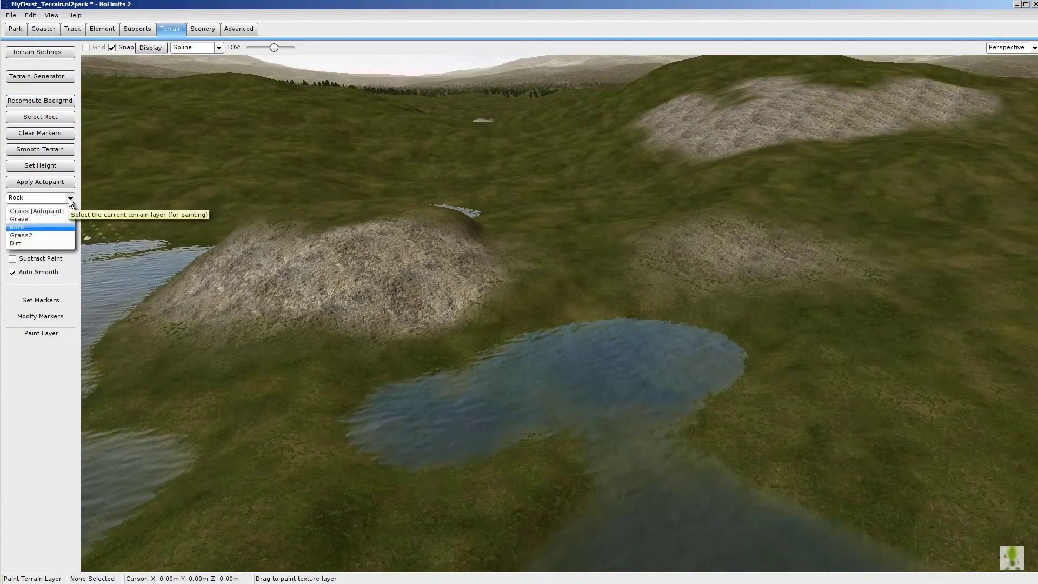
click(31, 235)
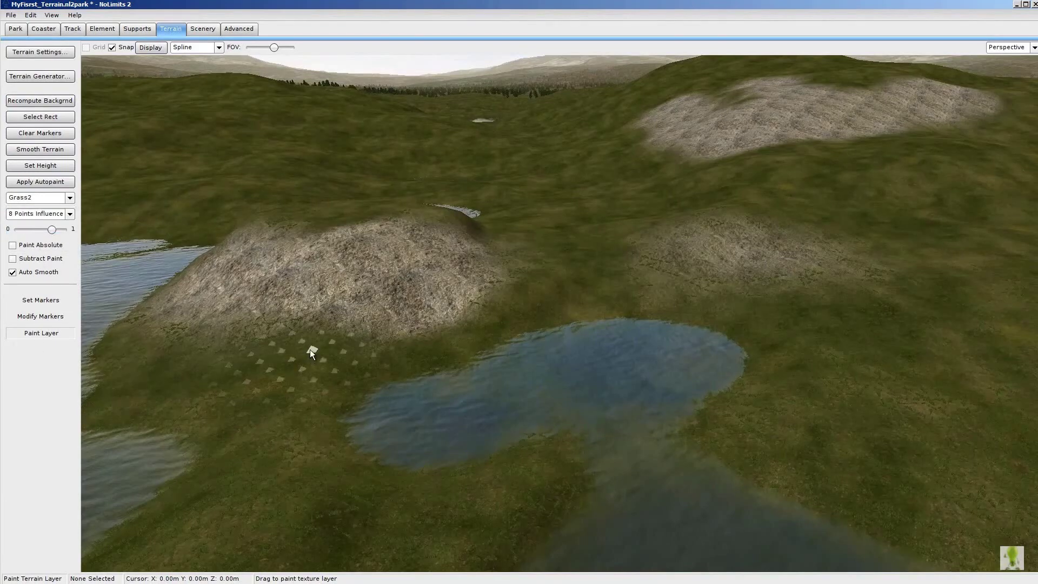
click(310, 349)
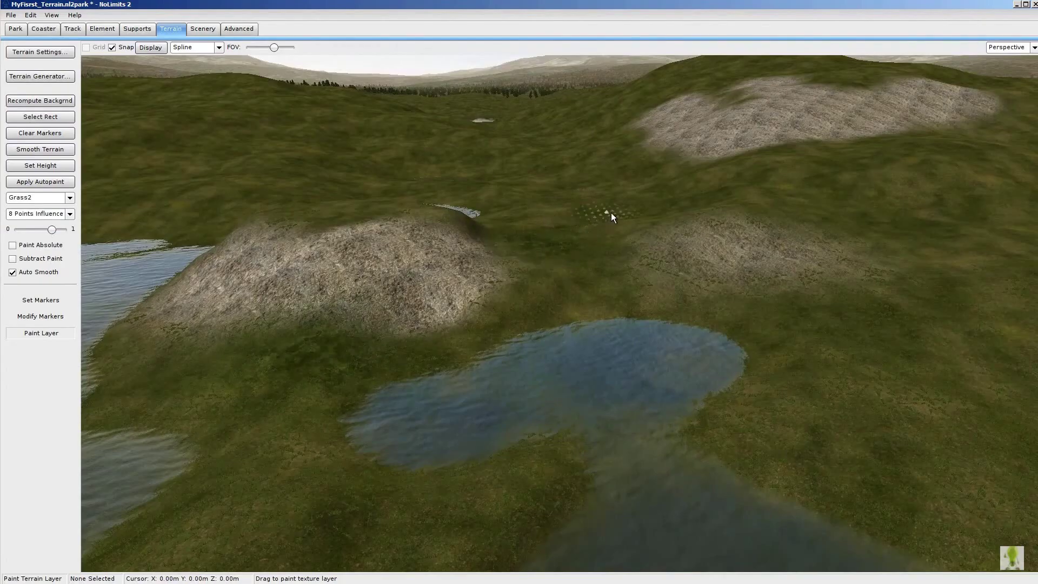
drag(541, 216, 521, 217)
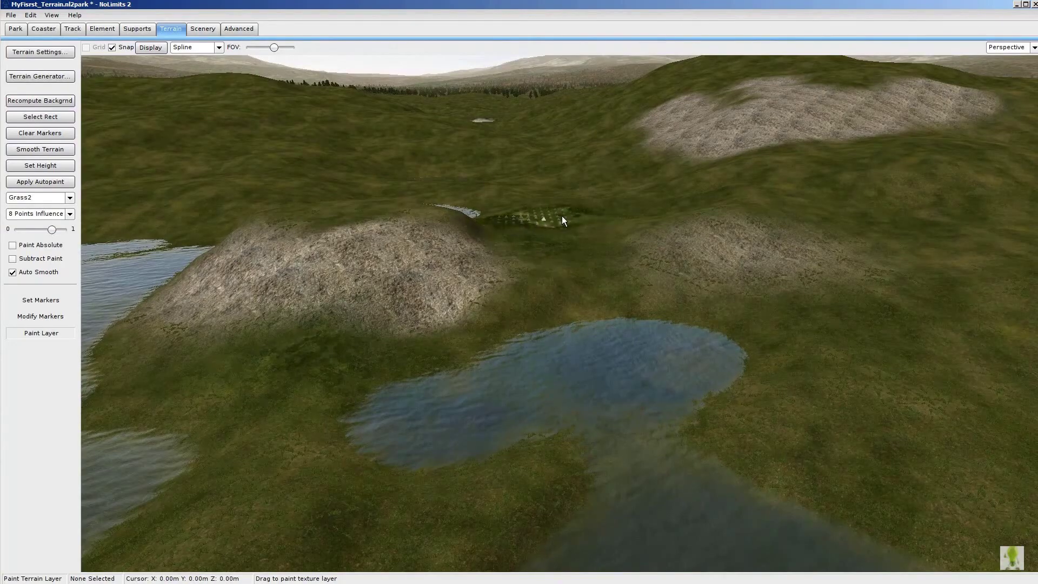
drag(611, 203, 889, 238)
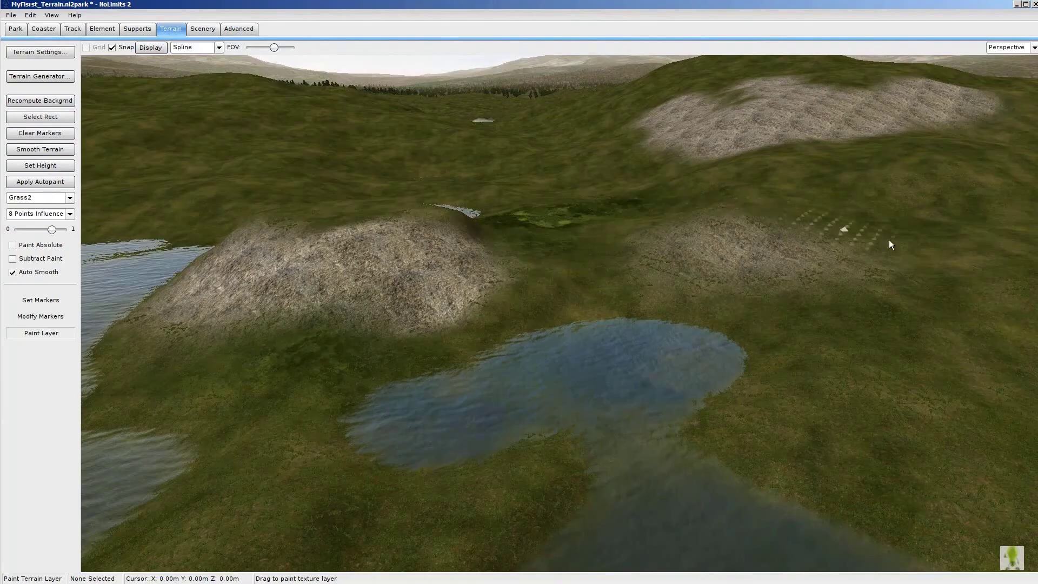
right_drag(890, 239, 865, 140)
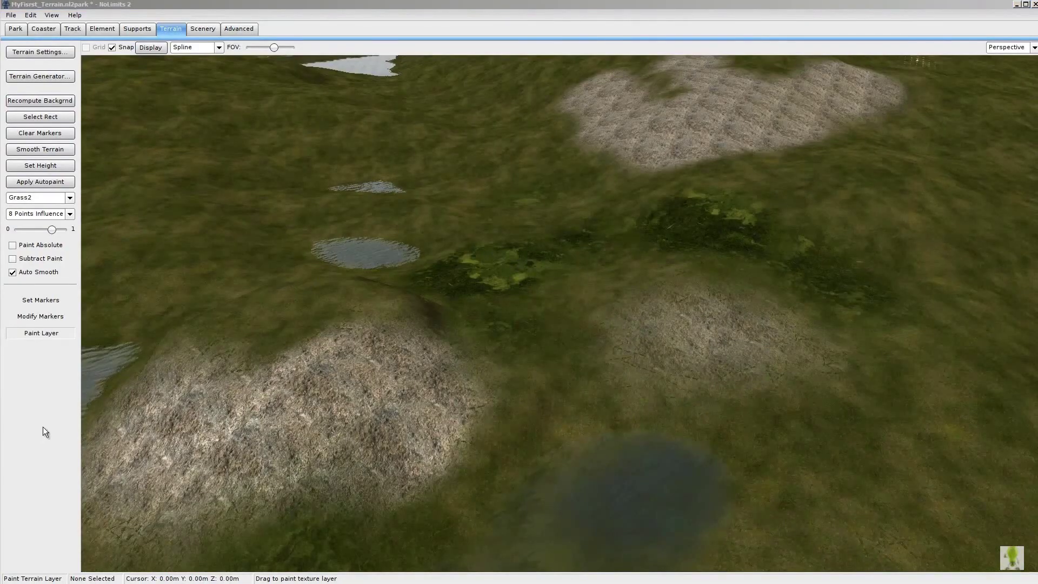
Erase the Grass2 patches behind the rocky mound with Subtract Paint, and paint Gravel on the ground around the ponds
click(12, 259)
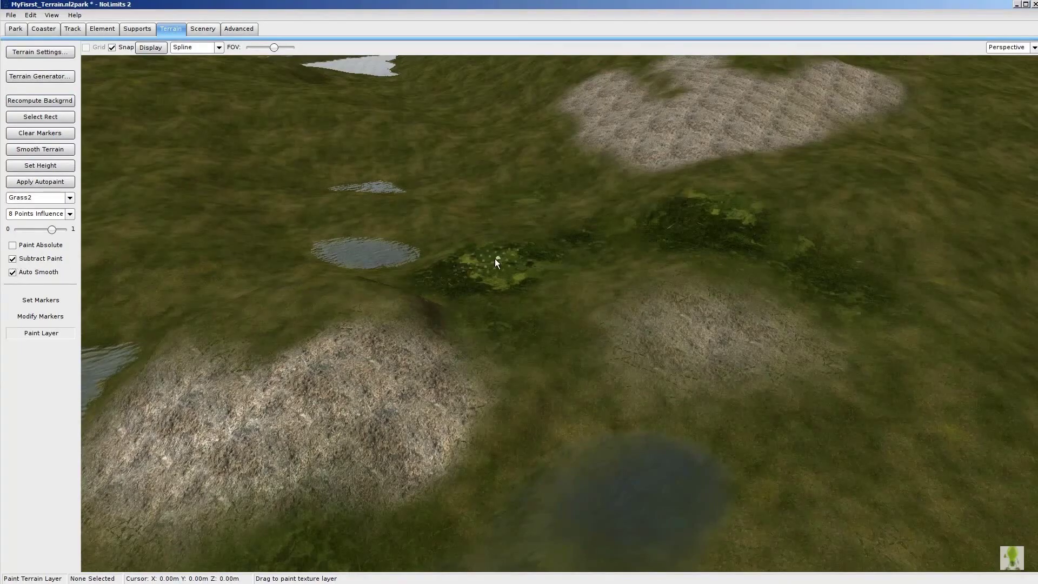
mouse_move(496, 262)
mouse_down()
mouse_move(510, 274)
mouse_move(479, 274)
mouse_move(540, 249)
mouse_move(536, 266)
mouse_move(624, 219)
mouse_move(700, 241)
mouse_move(731, 224)
mouse_move(861, 290)
mouse_up()
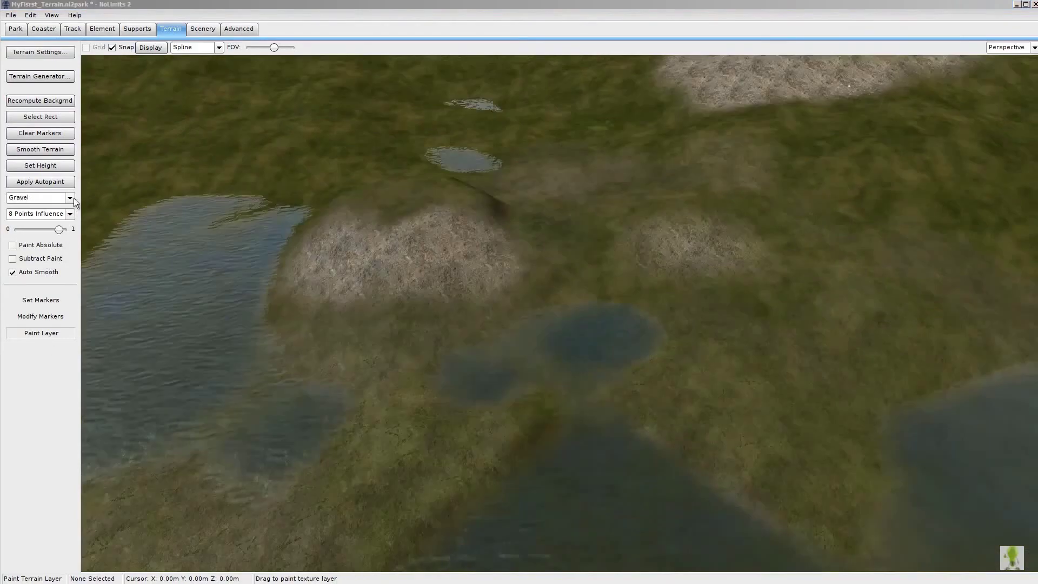
click(70, 198)
click(27, 207)
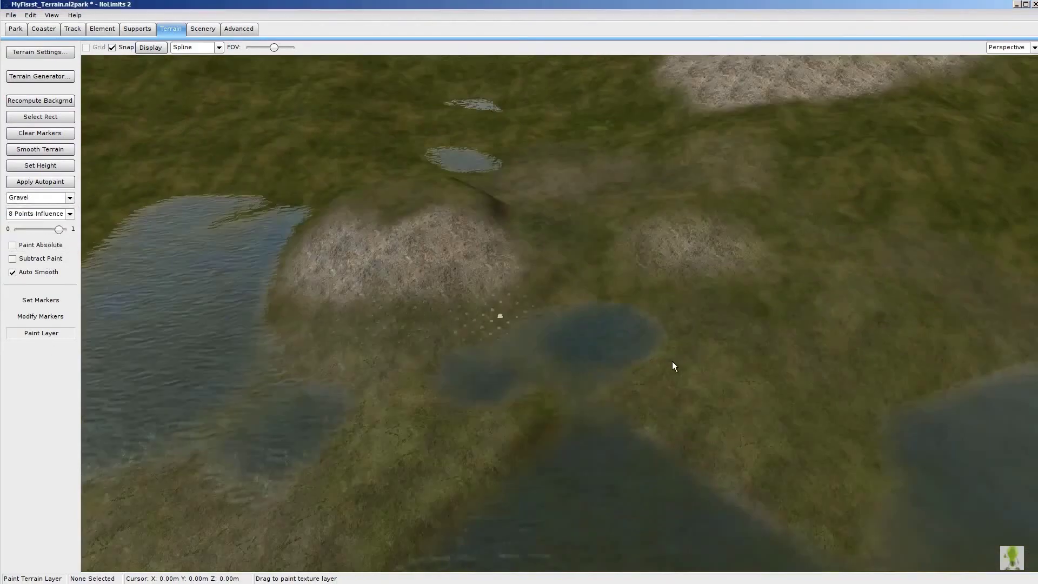
mouse_move(673, 361)
mouse_down()
mouse_move(740, 392)
mouse_move(770, 363)
mouse_move(594, 387)
mouse_move(443, 436)
mouse_move(361, 499)
mouse_up()
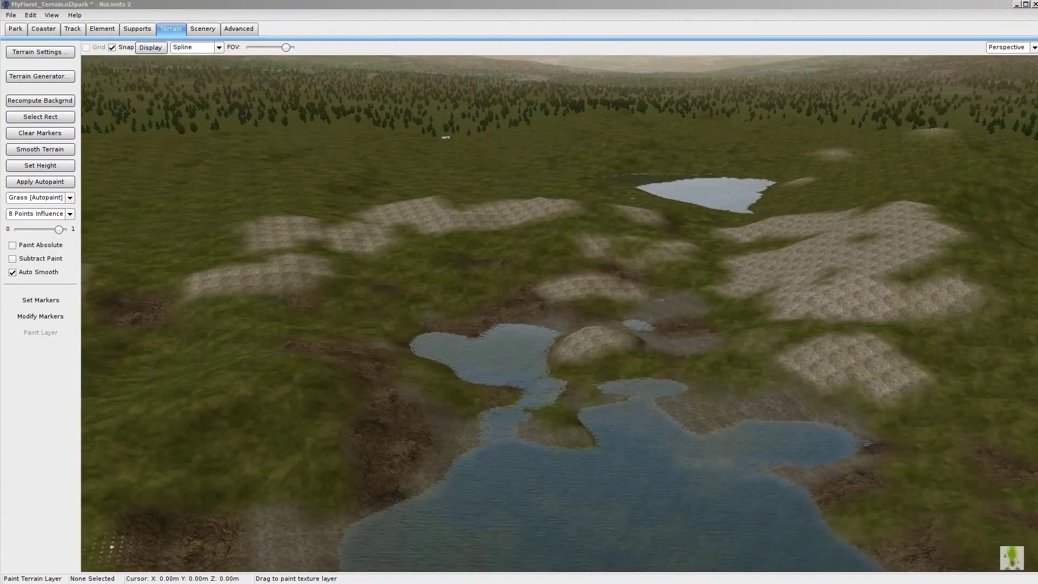
Apply autopaint to the whole terrain, and disable autopaint for the Grass layer in the terrain settings
click(28, 184)
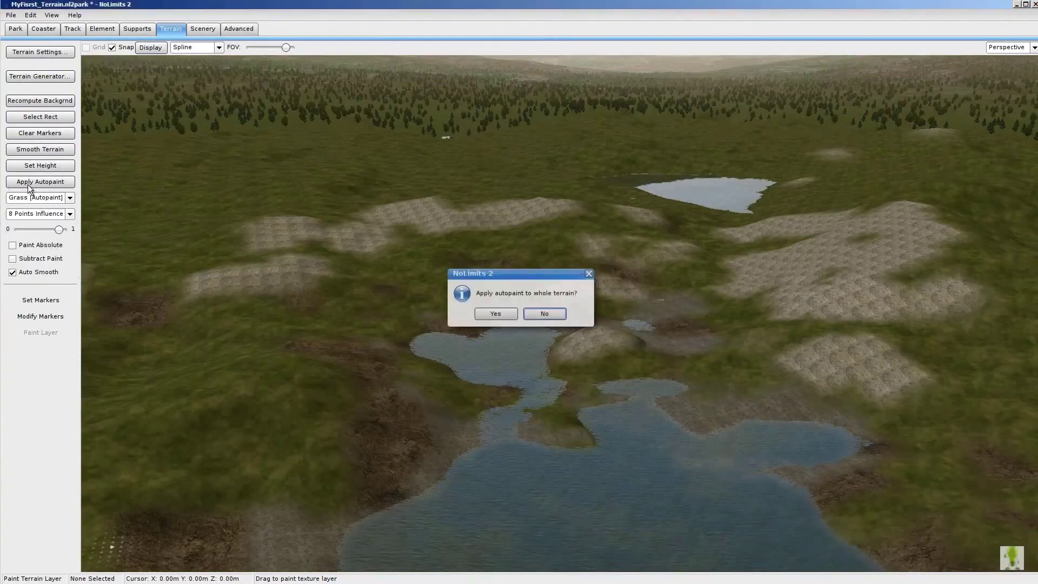
click(503, 316)
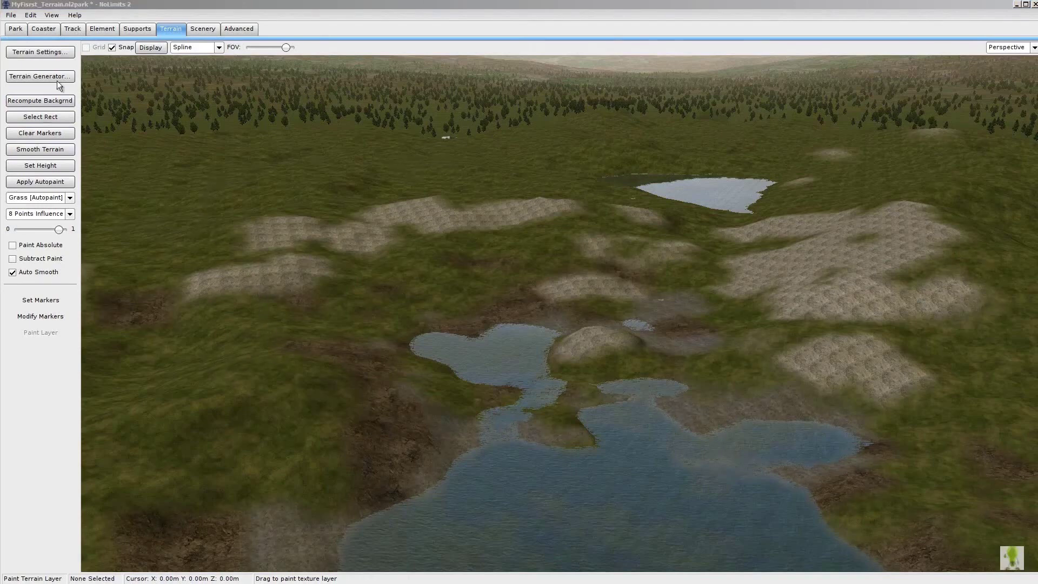
click(41, 52)
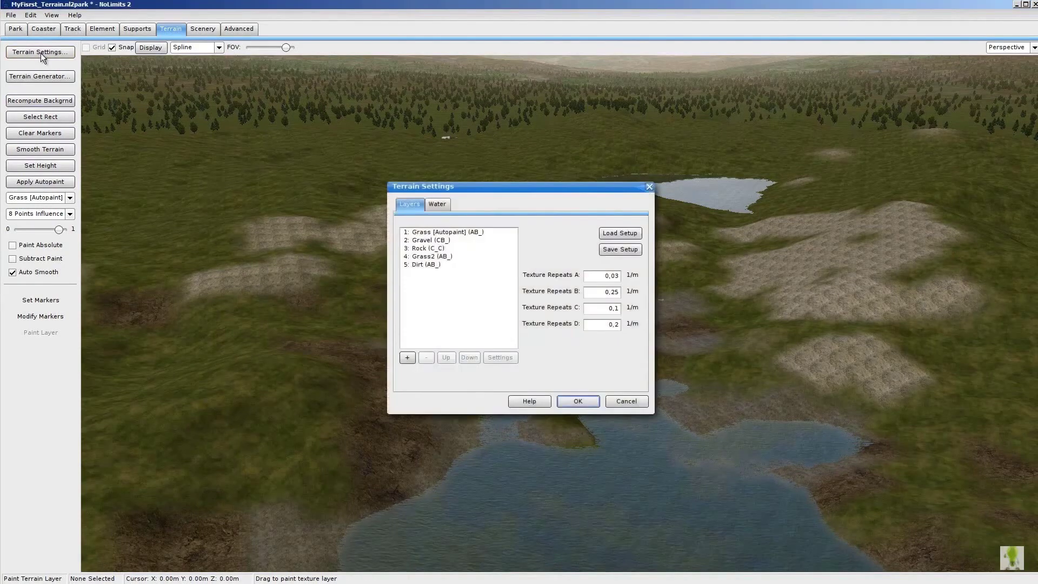
click(456, 233)
click(498, 358)
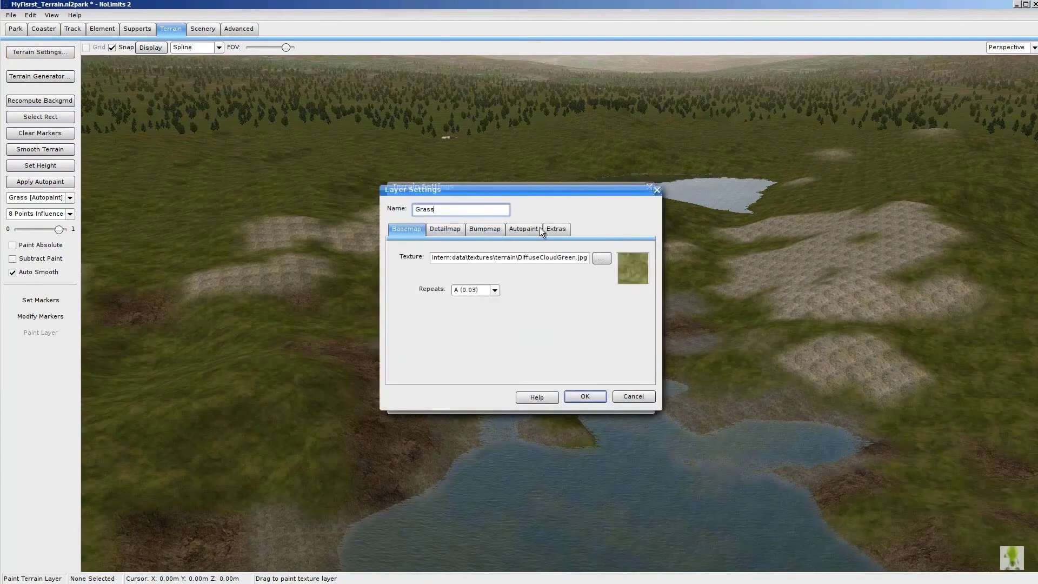
click(524, 229)
click(398, 252)
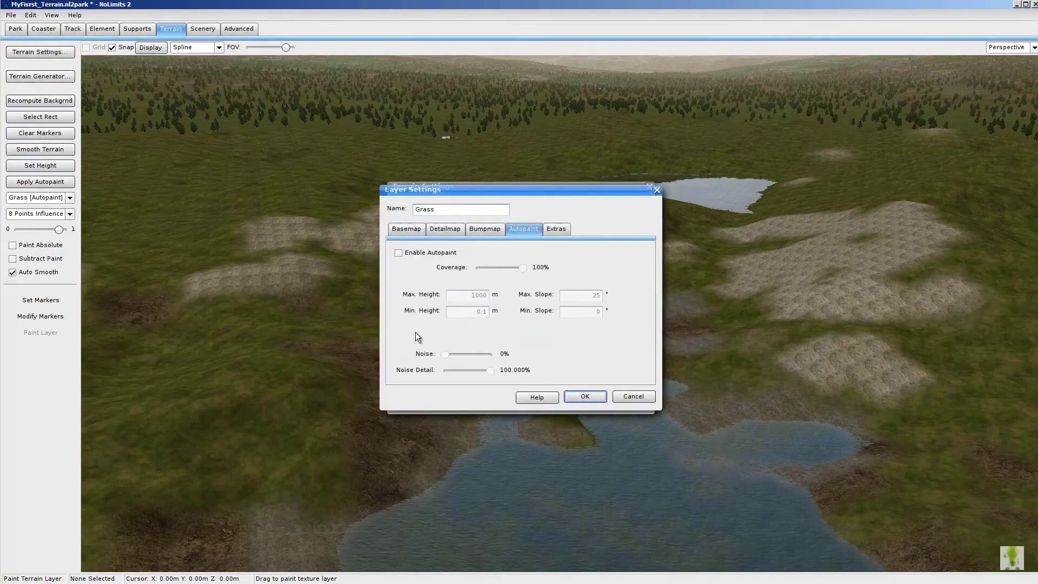
click(585, 397)
click(587, 400)
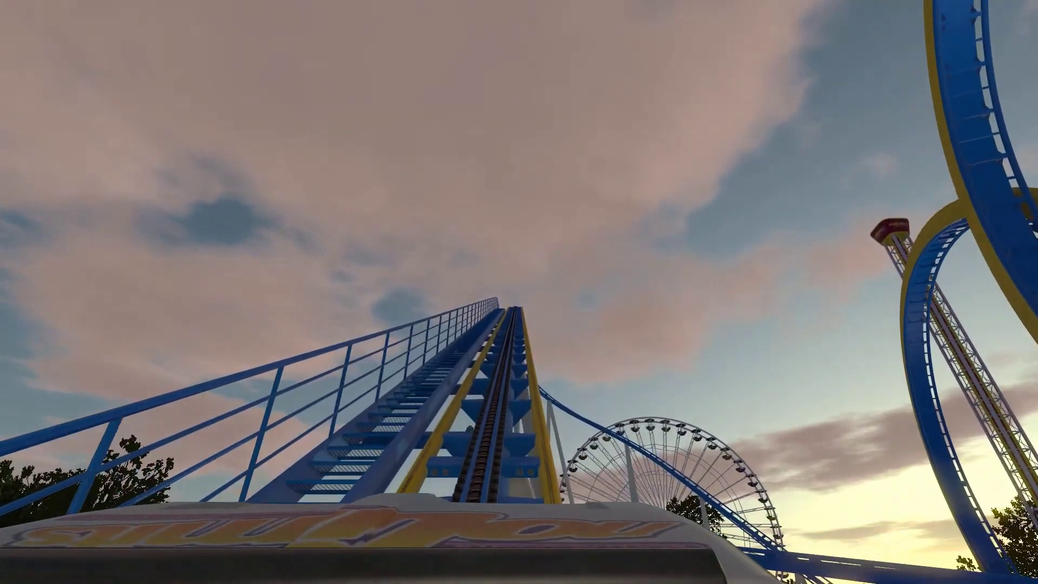
Ride the coaster in the simulation, varying the simulation speed between x0.5 and x1
key(plus)
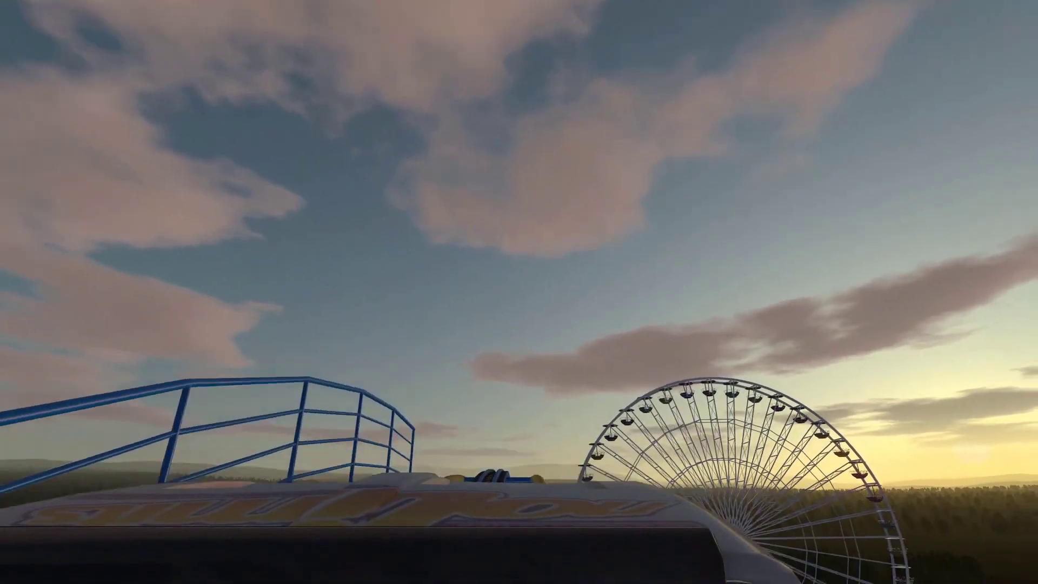
key(minus)
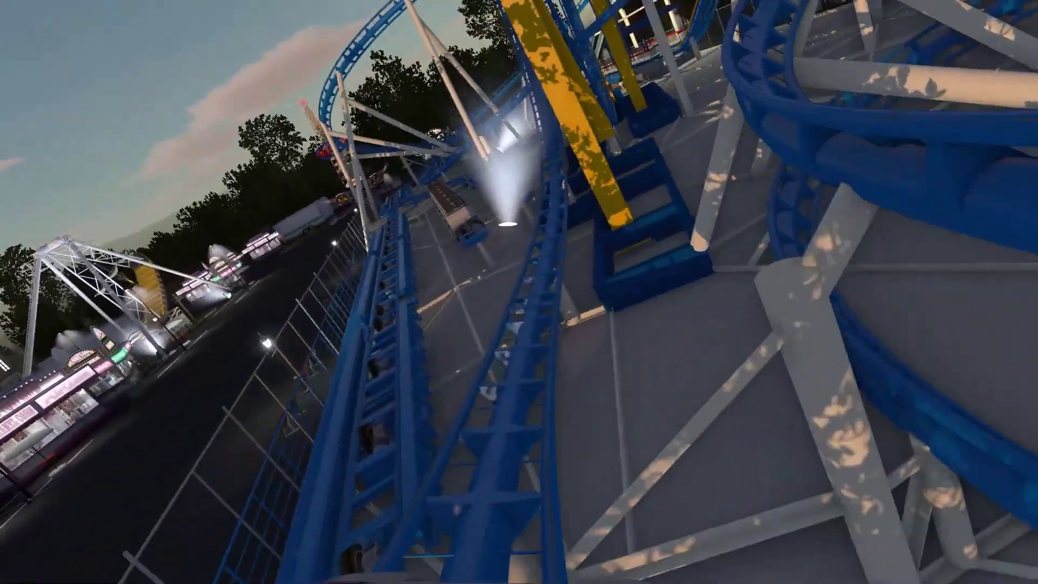
key(minus)
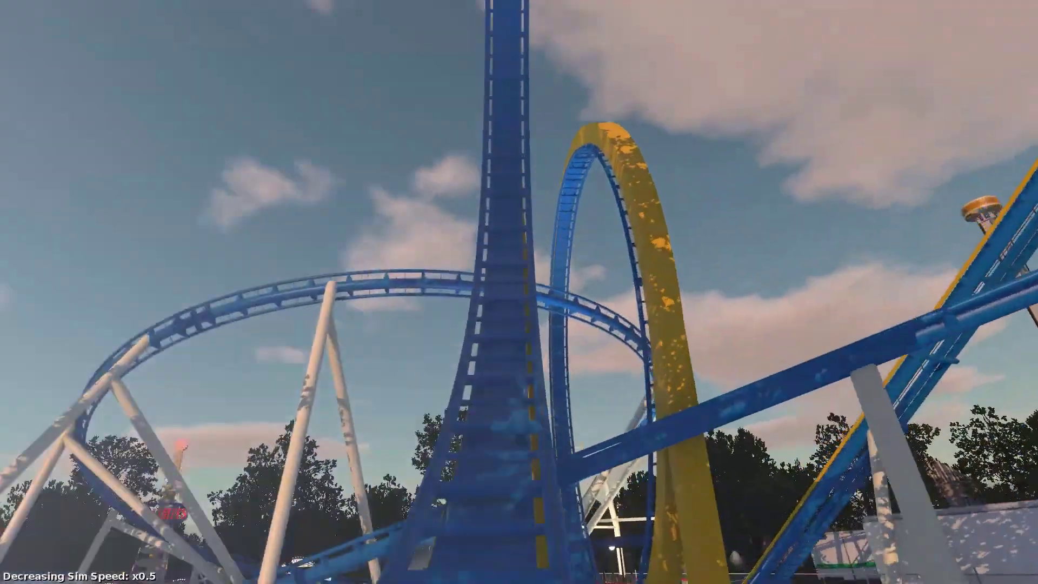
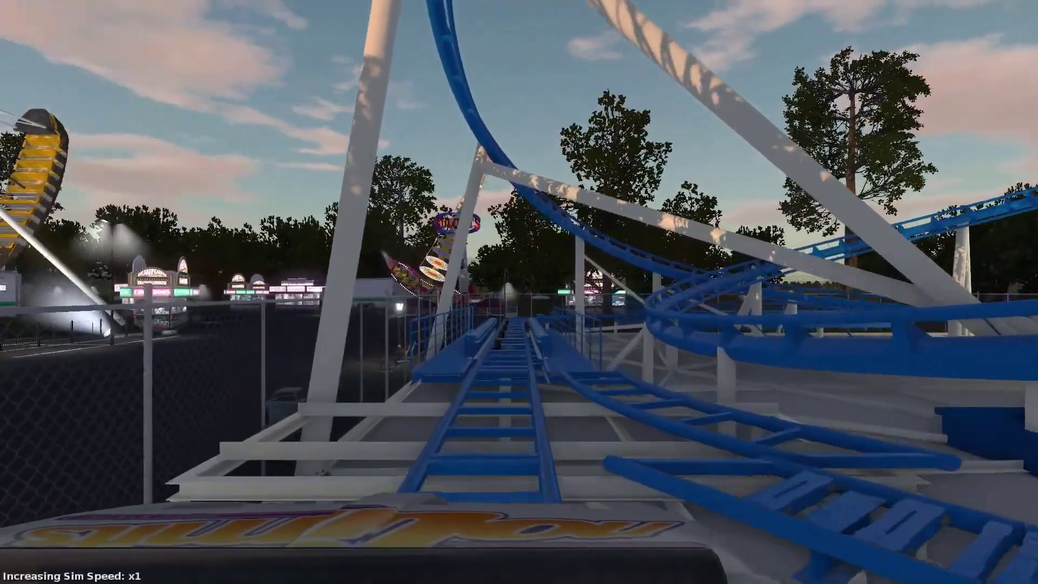
key(KP_Add)
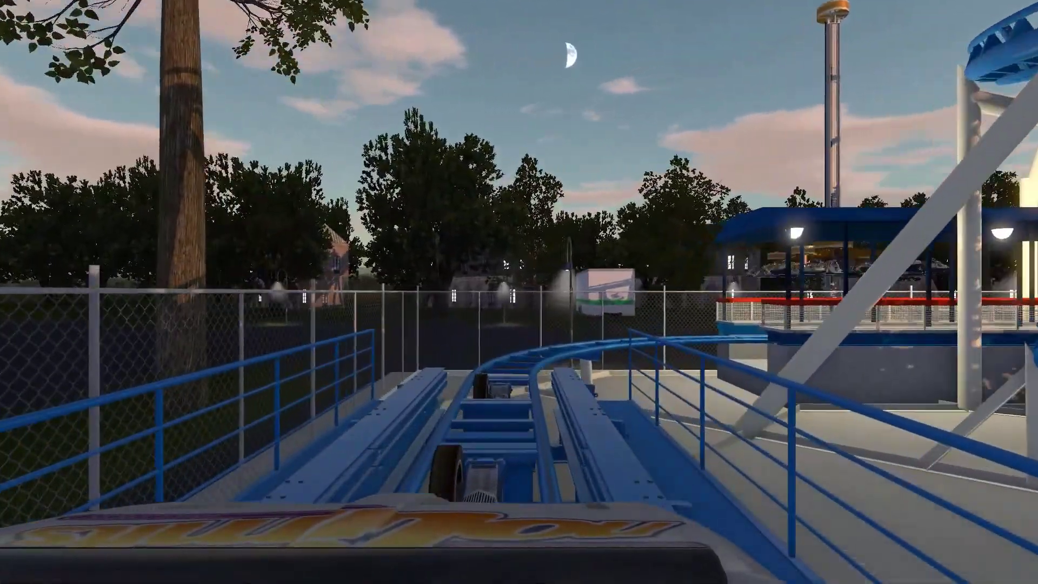
key(minus)
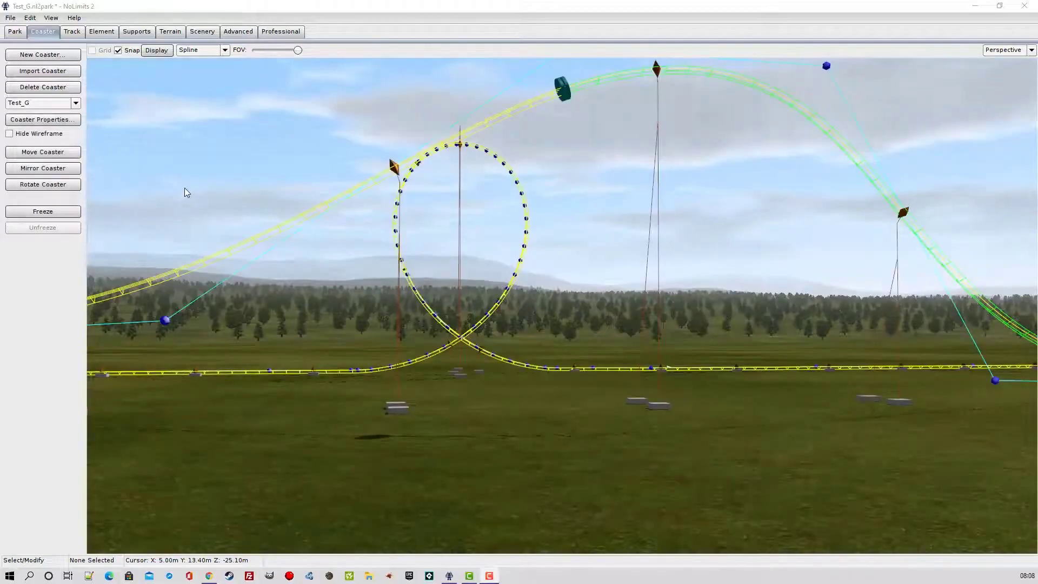
Display the Test_G coaster's track as a Speed Comb and examine it around the hill and loop
click(185, 190)
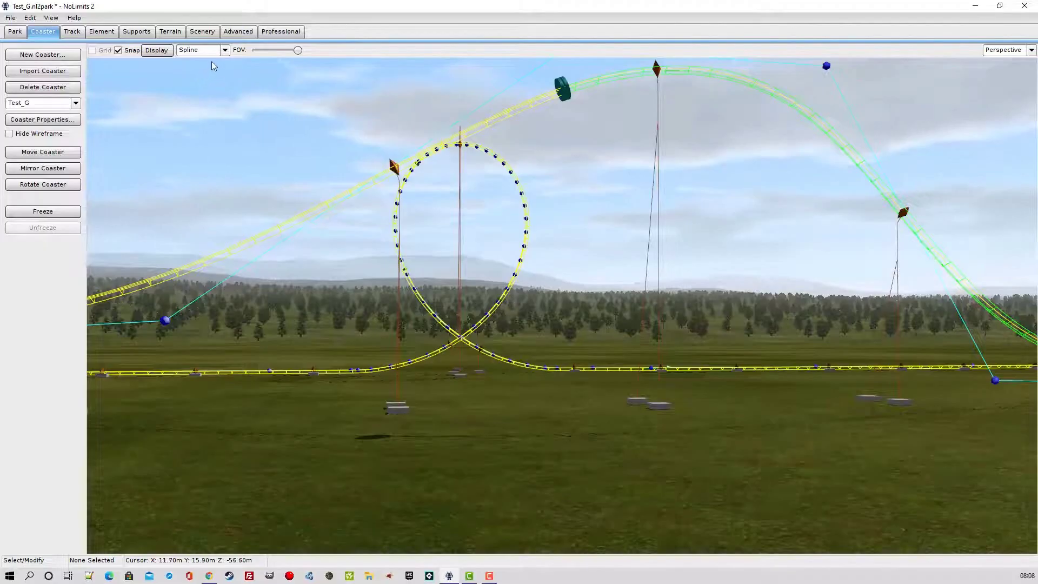
click(225, 50)
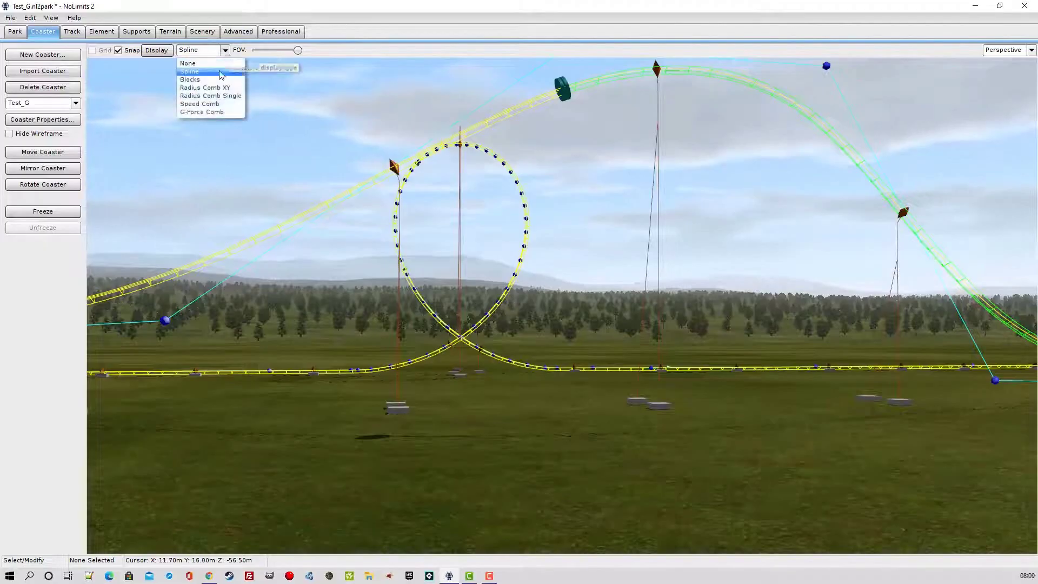
click(212, 103)
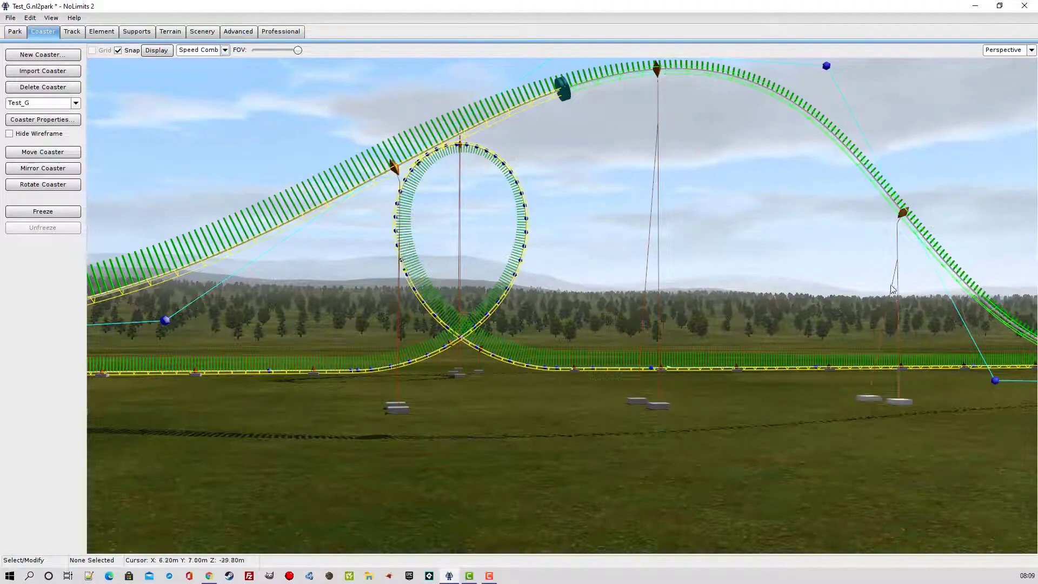
right_drag(836, 251, 951, 221)
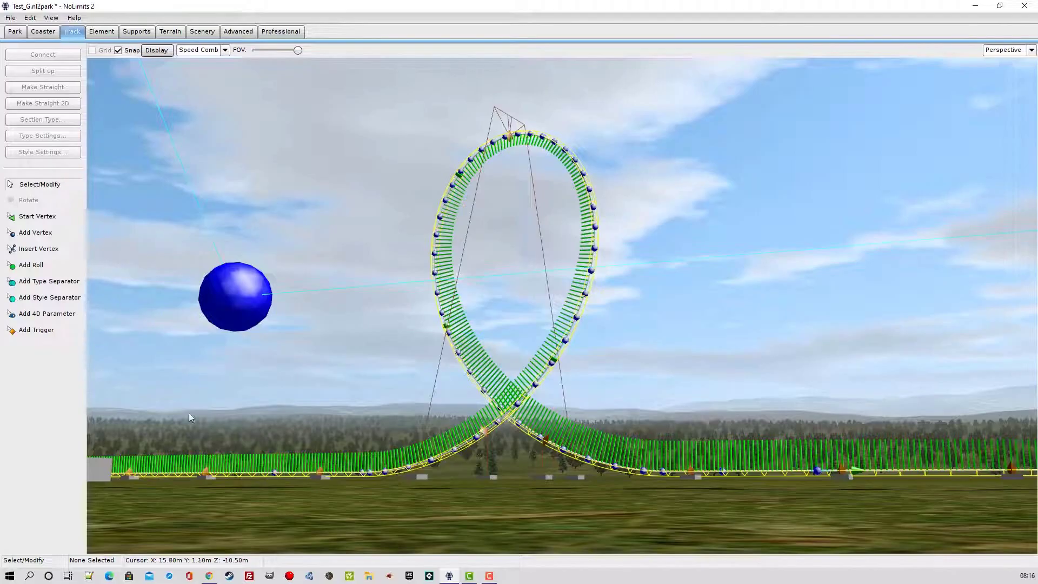
Set the speed of the transport section running through the loop to 20 km/h
click(284, 474)
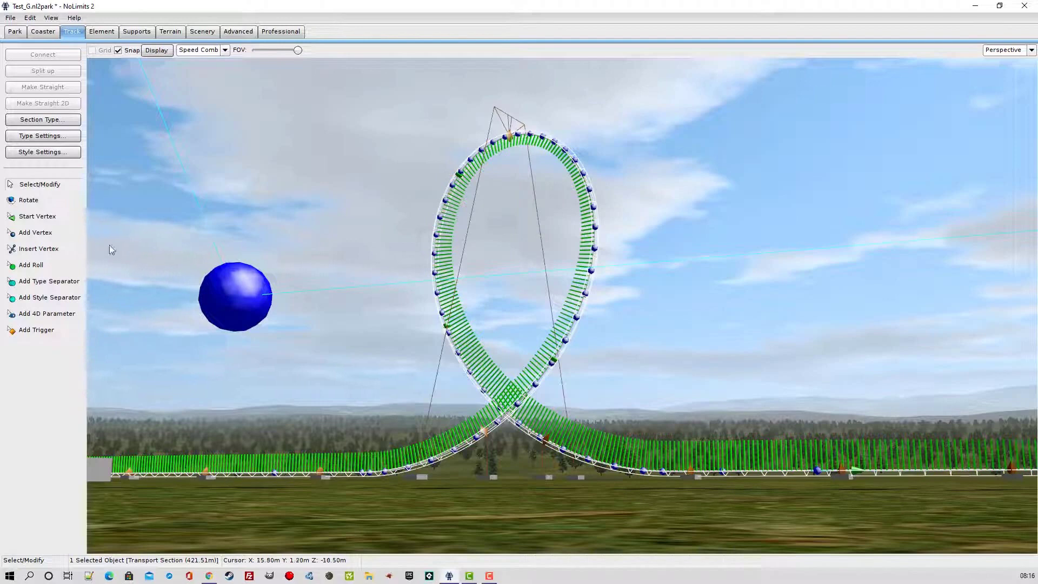
click(60, 137)
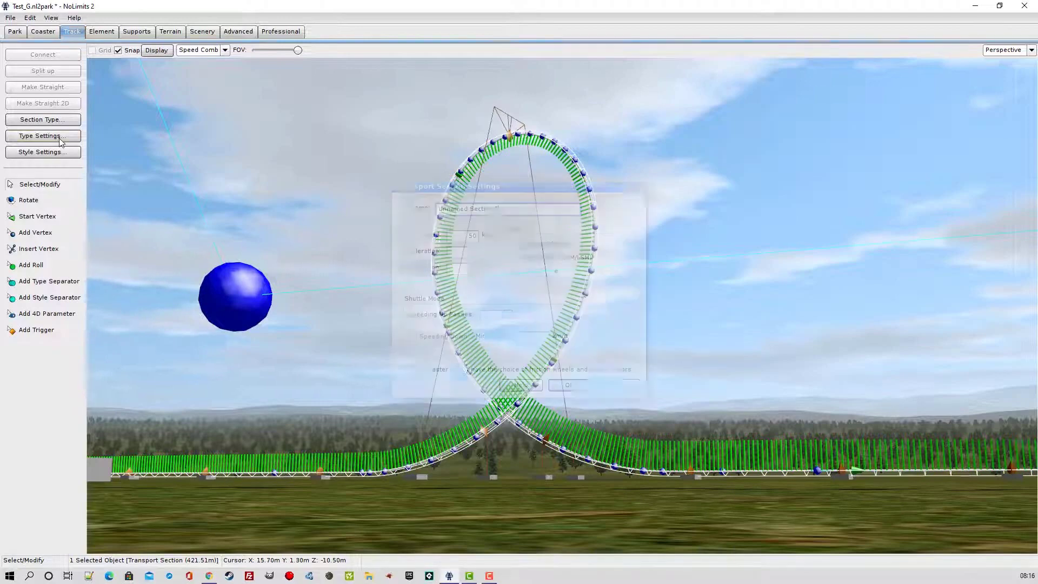
click(508, 212)
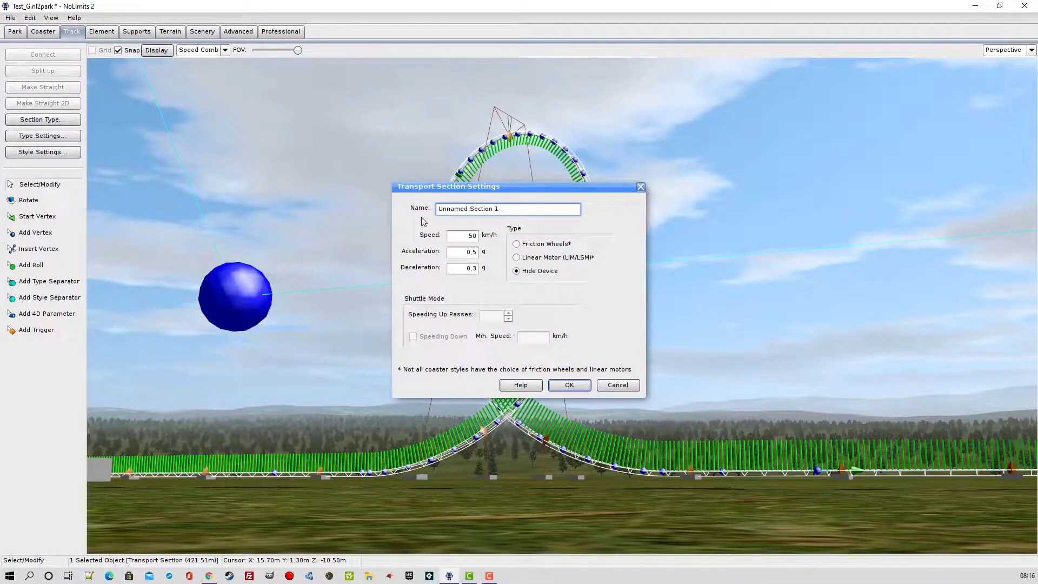
click(463, 237)
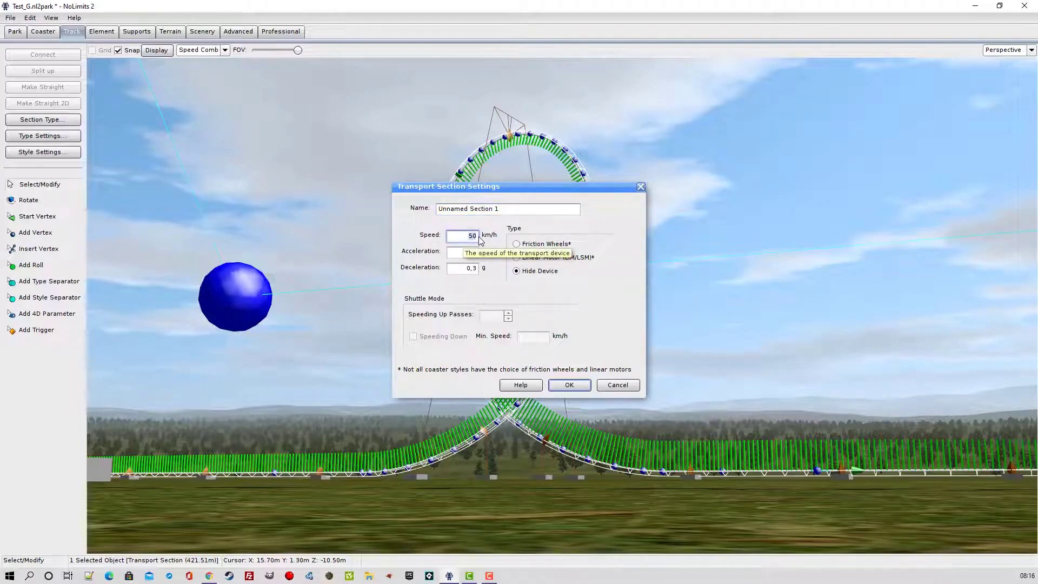
double_click(478, 238)
text(20)
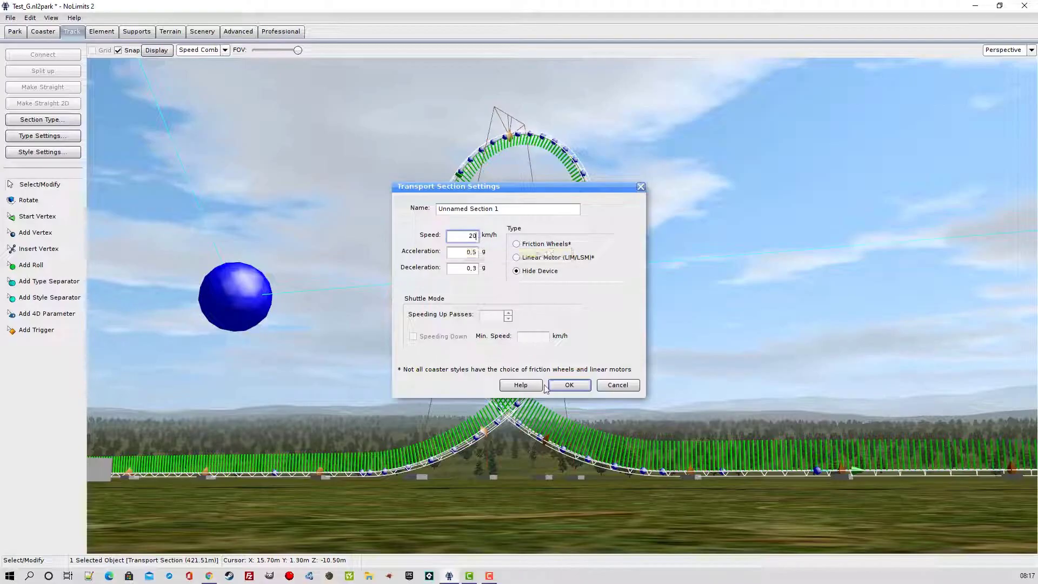
click(565, 385)
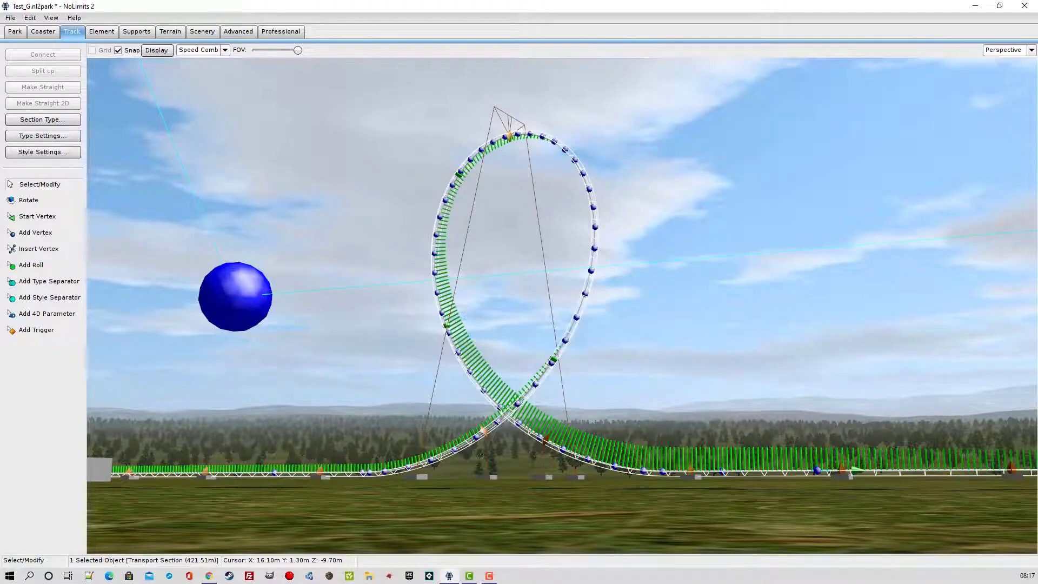
double_click(464, 298)
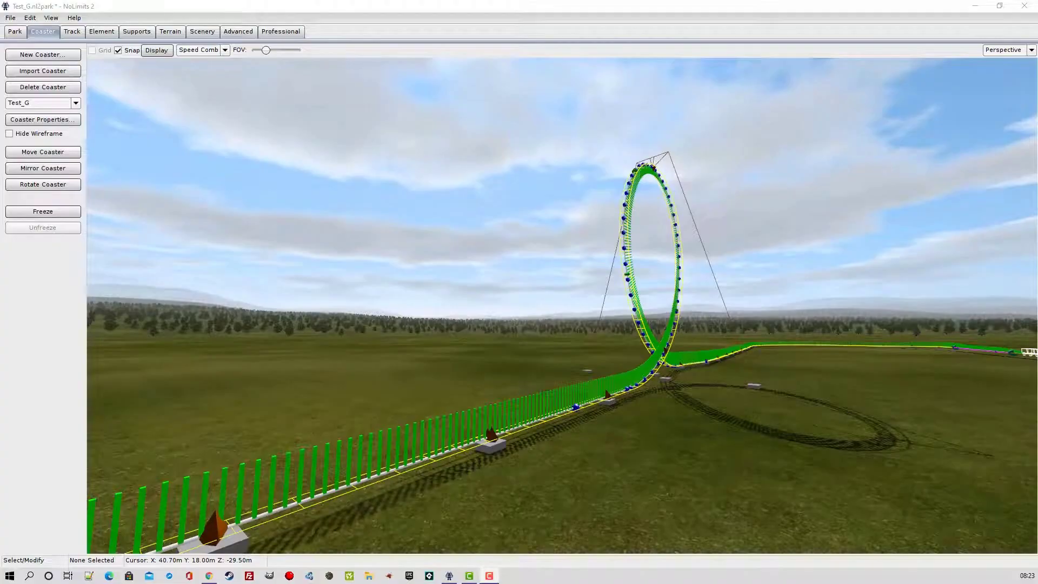
Display the coaster's track as a G-Force Comb and show it from the Right view
click(225, 49)
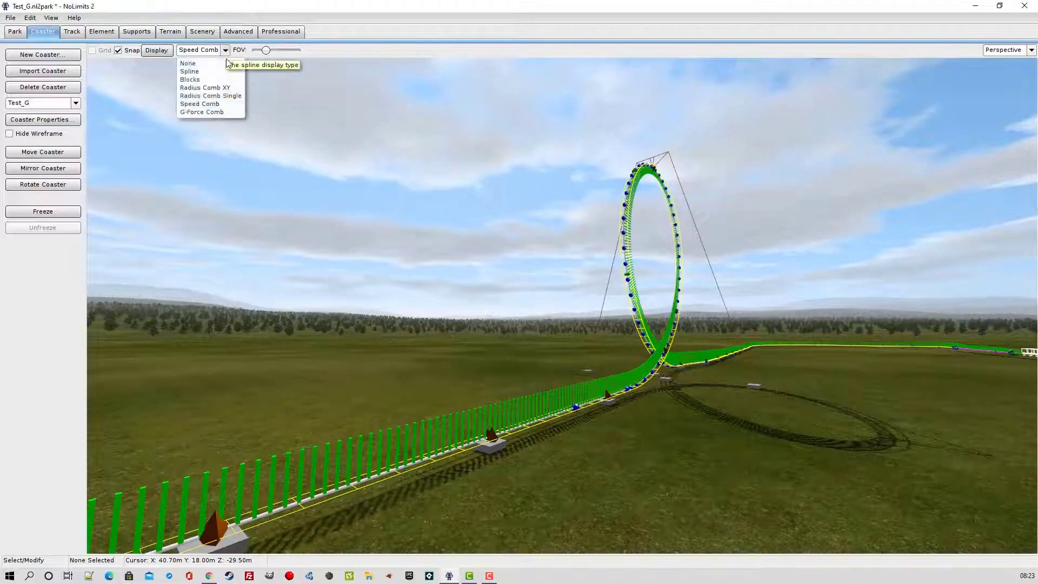
click(201, 113)
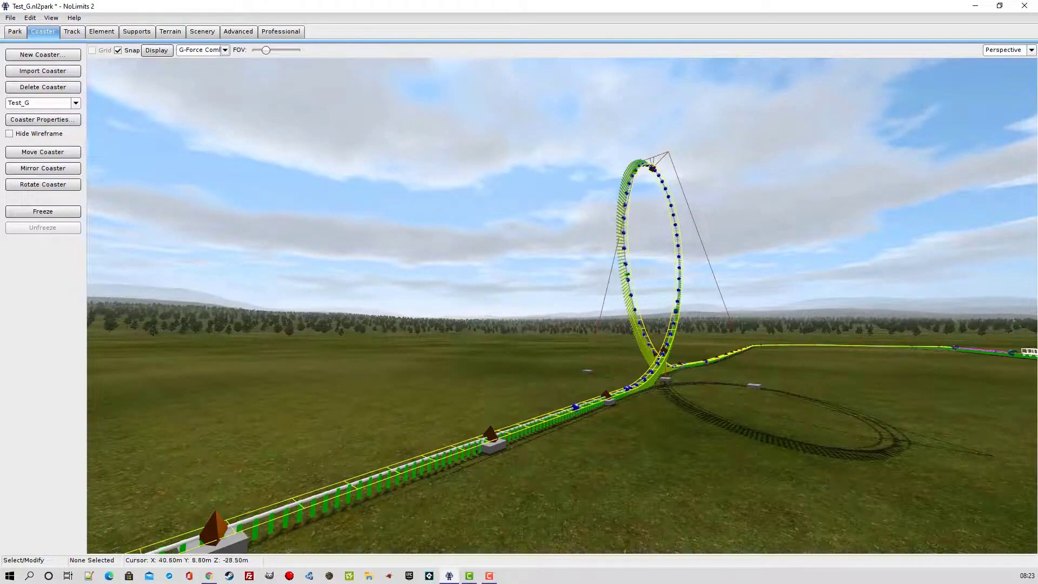
key(F3)
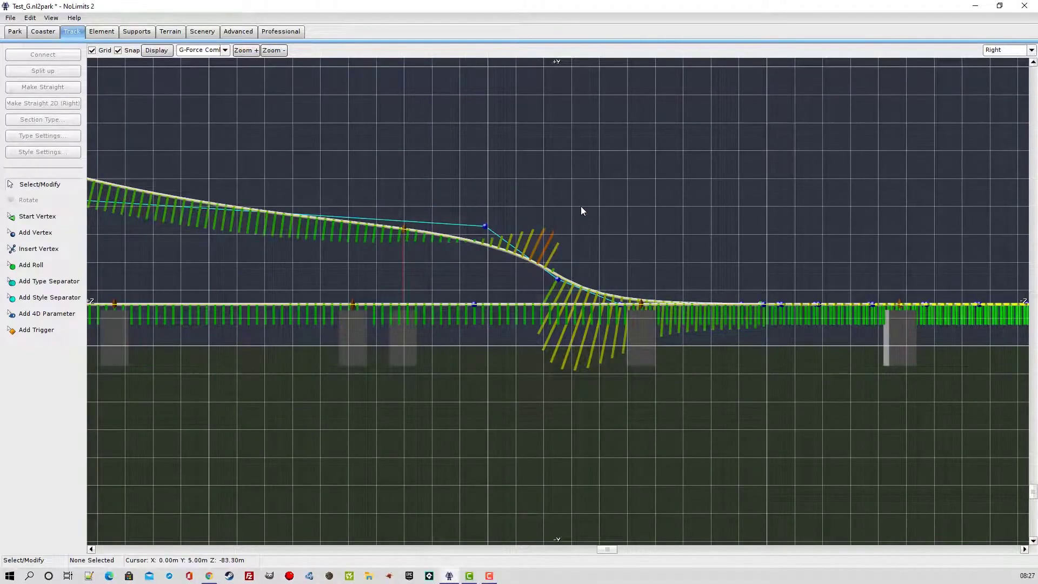
Lower the track vertex in the middle of the steep drop at the foot of the hill slightly
click(556, 278)
mouse_move(556, 277)
mouse_down()
mouse_move(562, 261)
mouse_move(479, 233)
mouse_move(404, 232)
mouse_move(560, 289)
mouse_up()
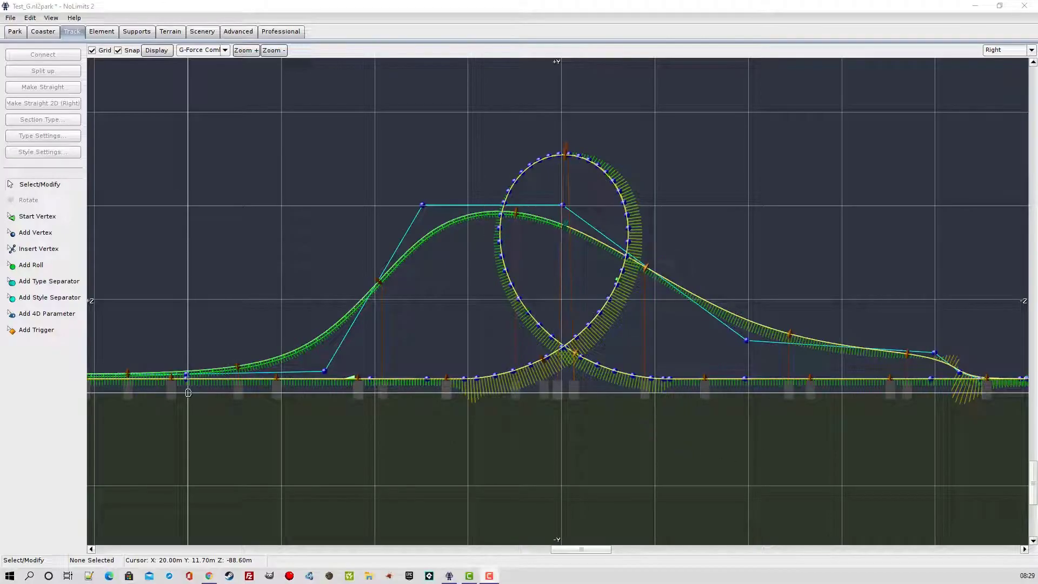
Show the coaster in the Top view and move to an empty area of the park
key(F2)
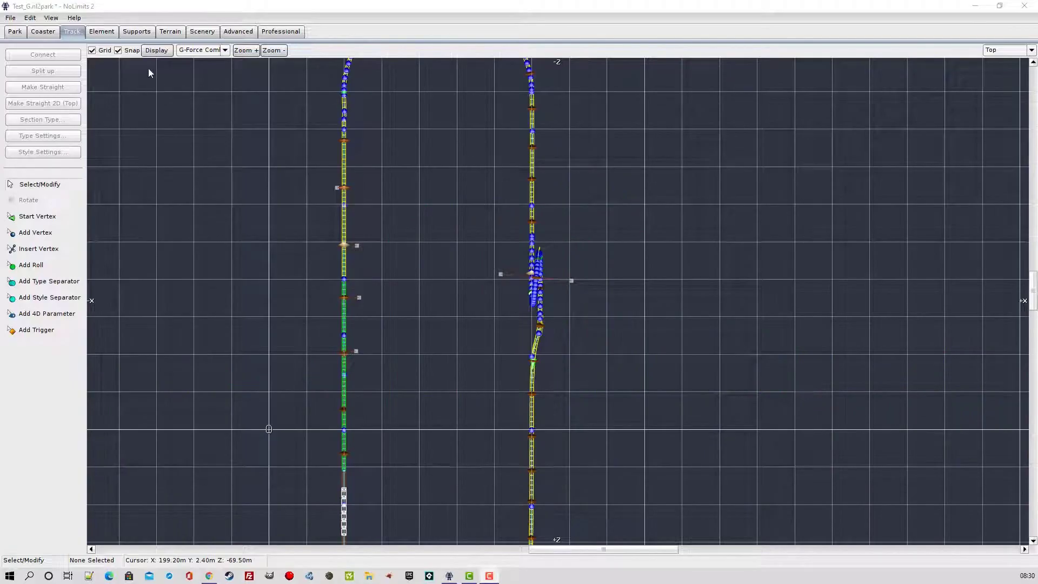
scroll(153, 57, up, 5)
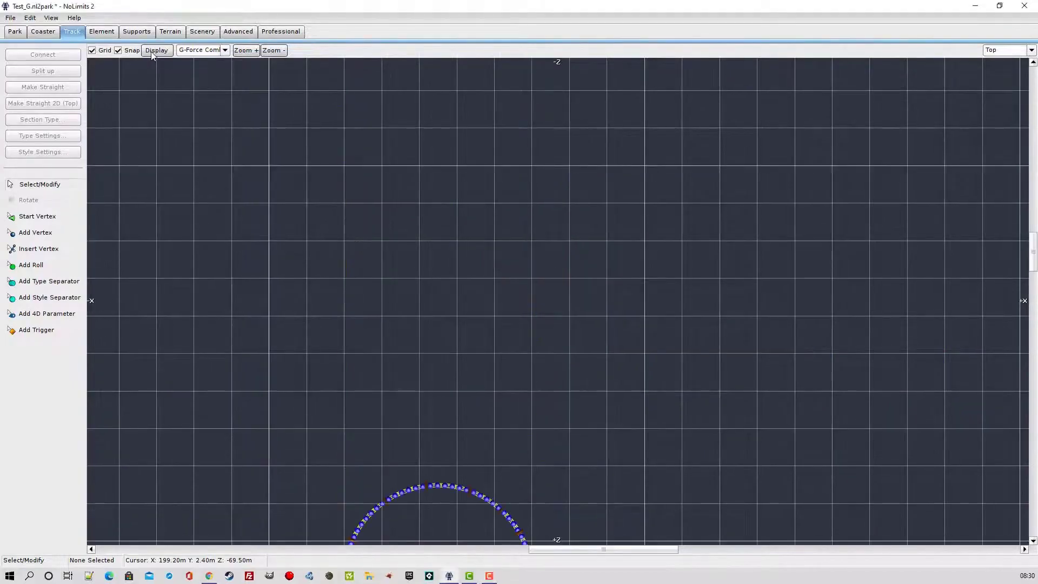
scroll(152, 54, up, 3)
scroll(151, 50, up, 3)
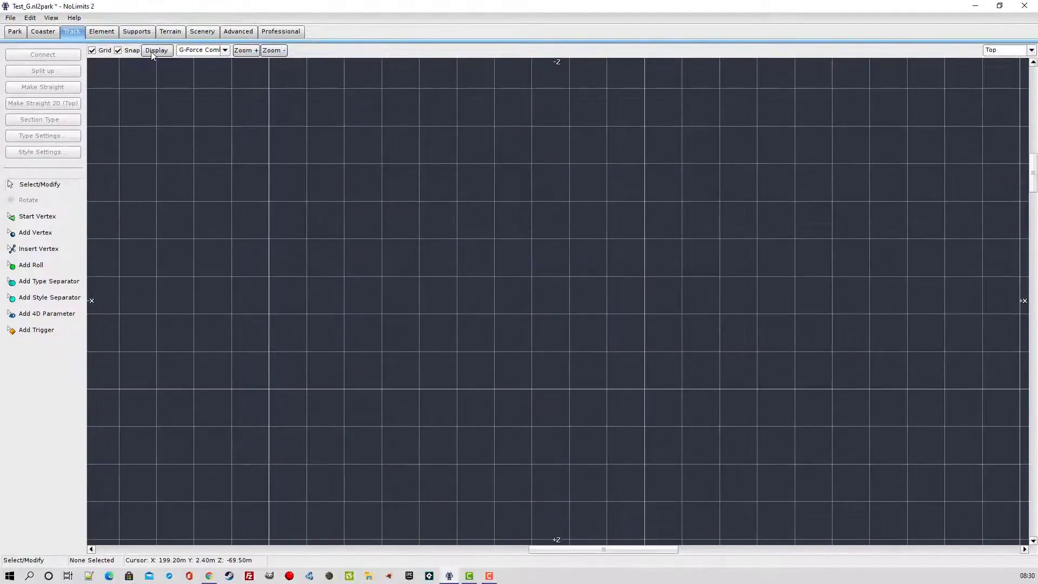
Enable terrain drawing in the Top view and disable it again
click(158, 50)
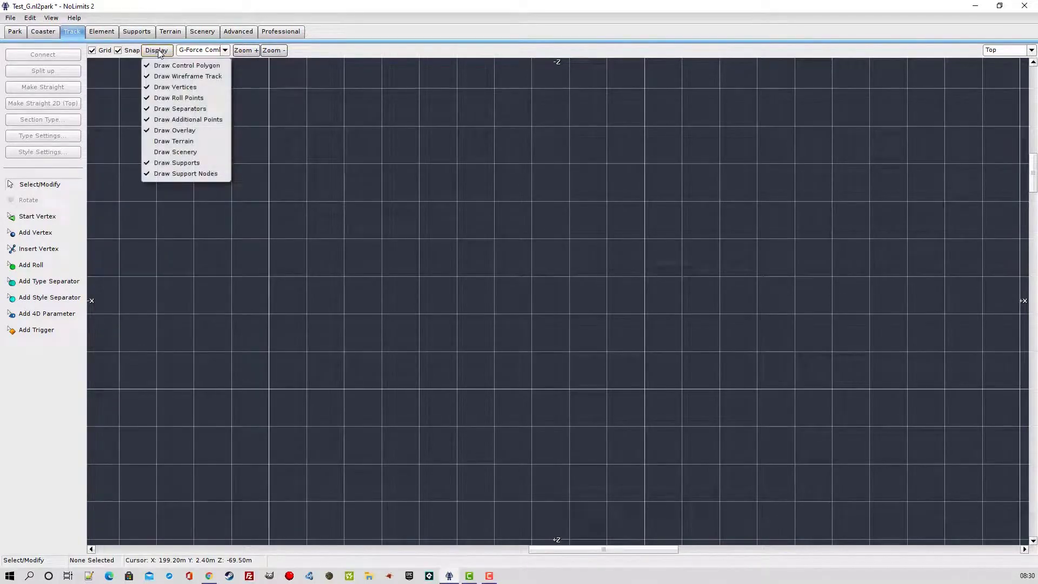
click(149, 141)
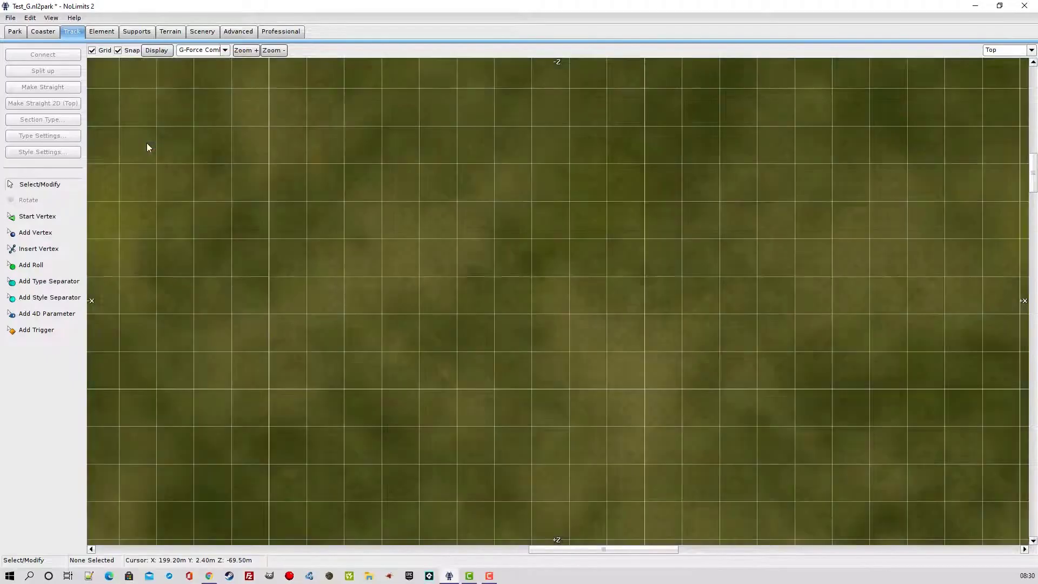
click(154, 50)
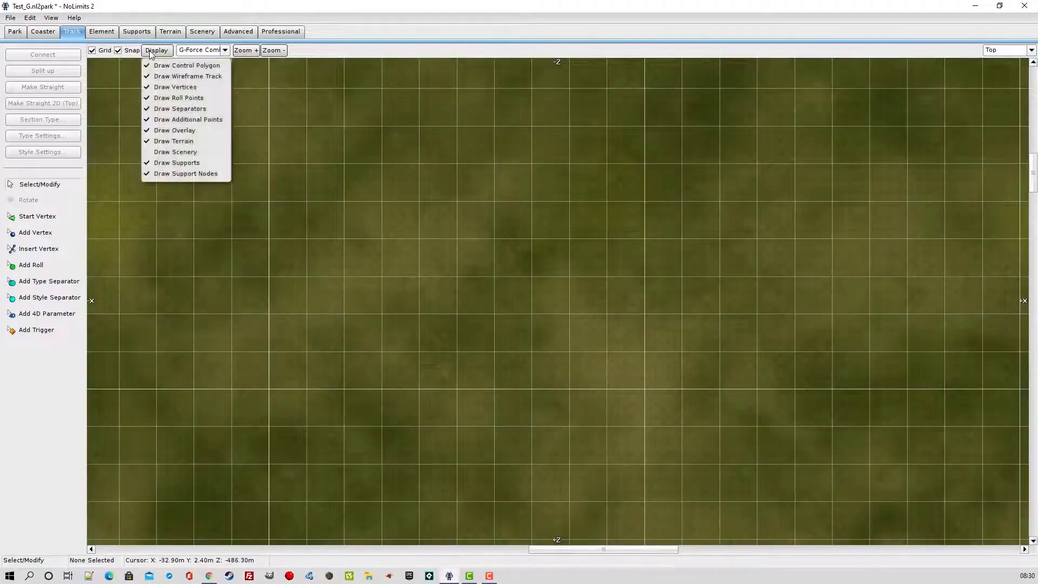
click(150, 142)
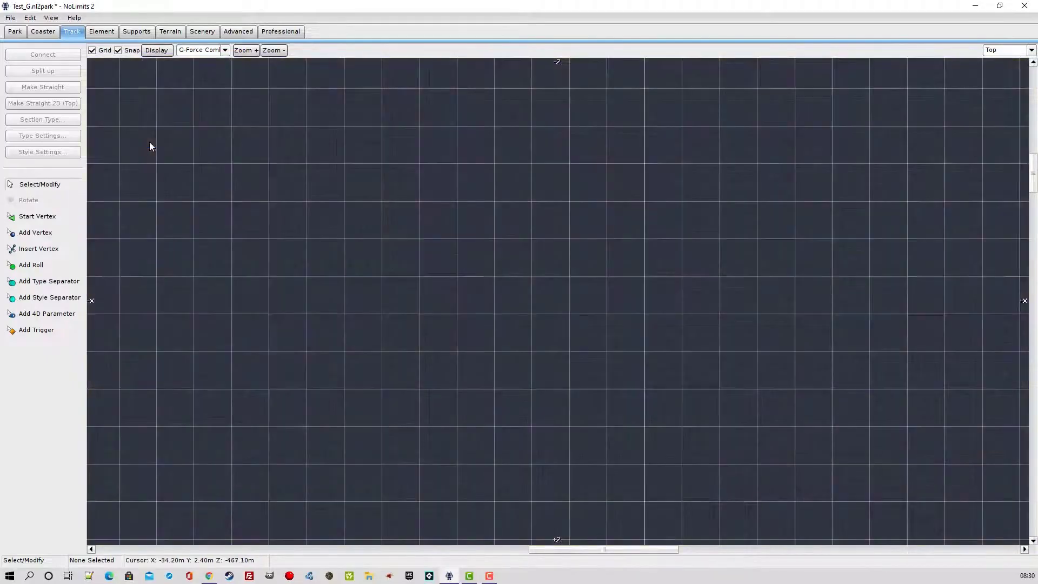
Hide the roll points, separators, additional points, overlay and supports in the Top view
click(158, 54)
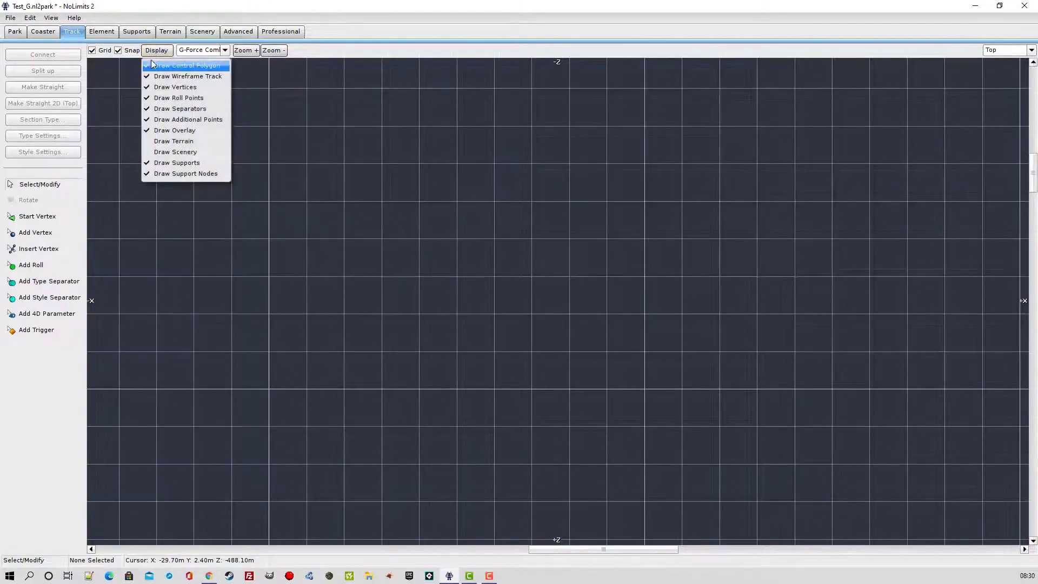
click(145, 98)
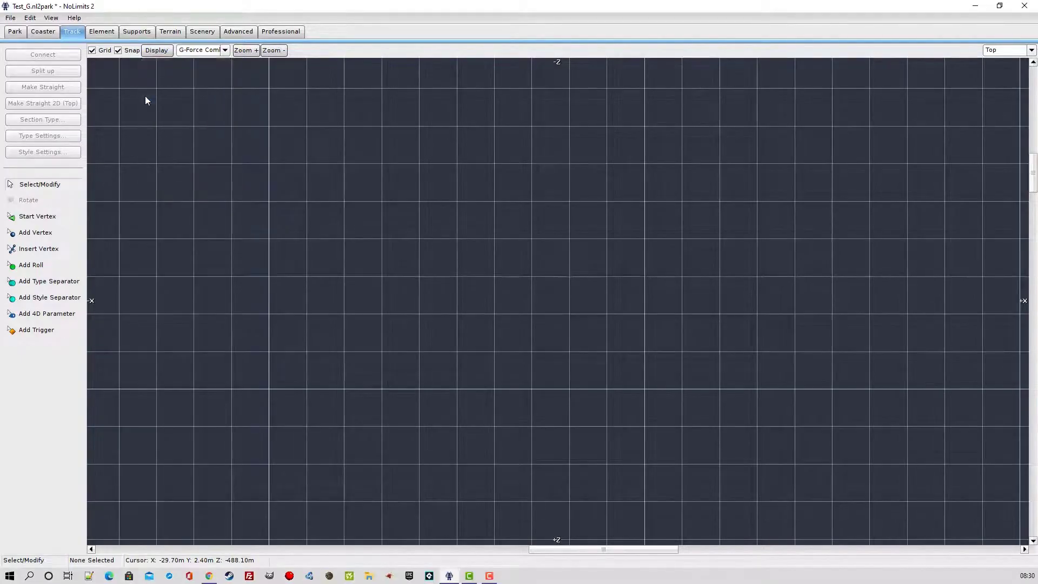
click(156, 52)
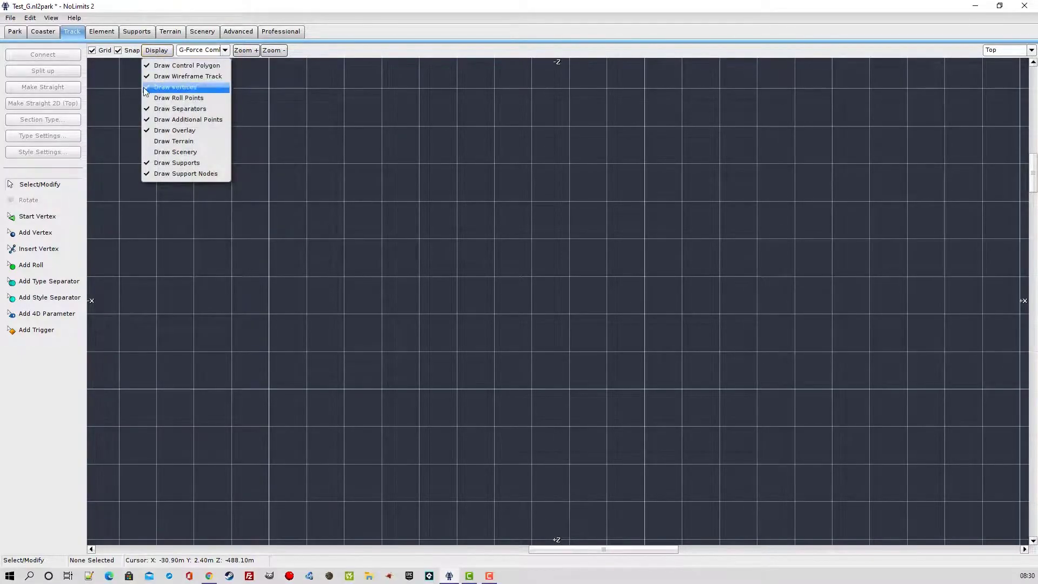
click(162, 108)
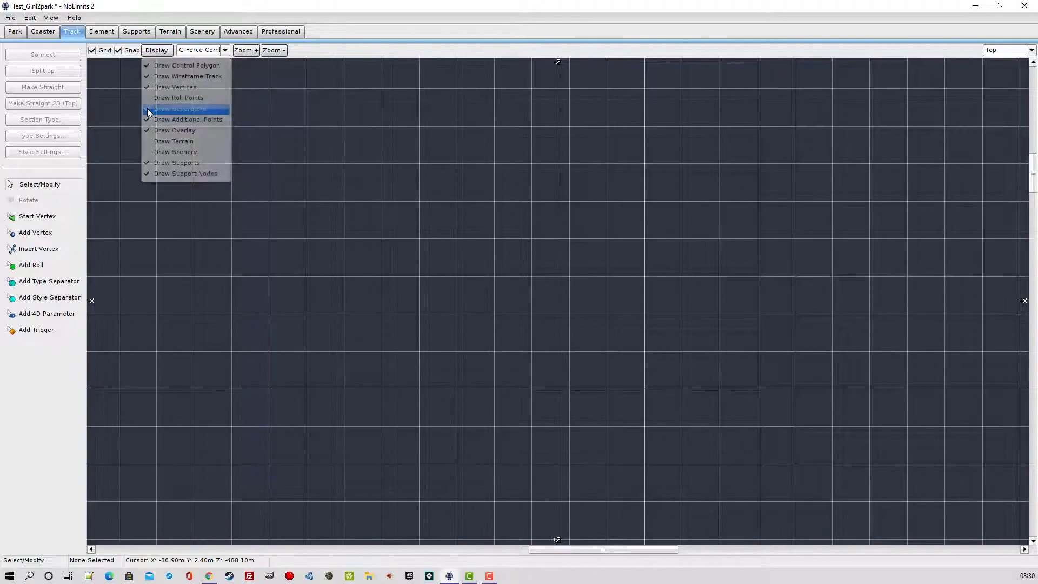
click(162, 51)
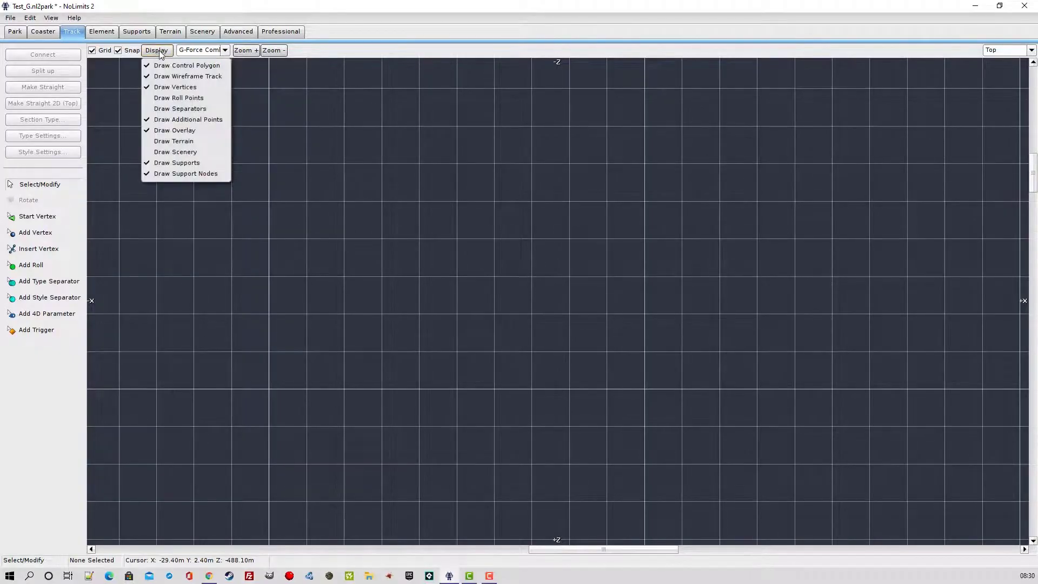
click(162, 120)
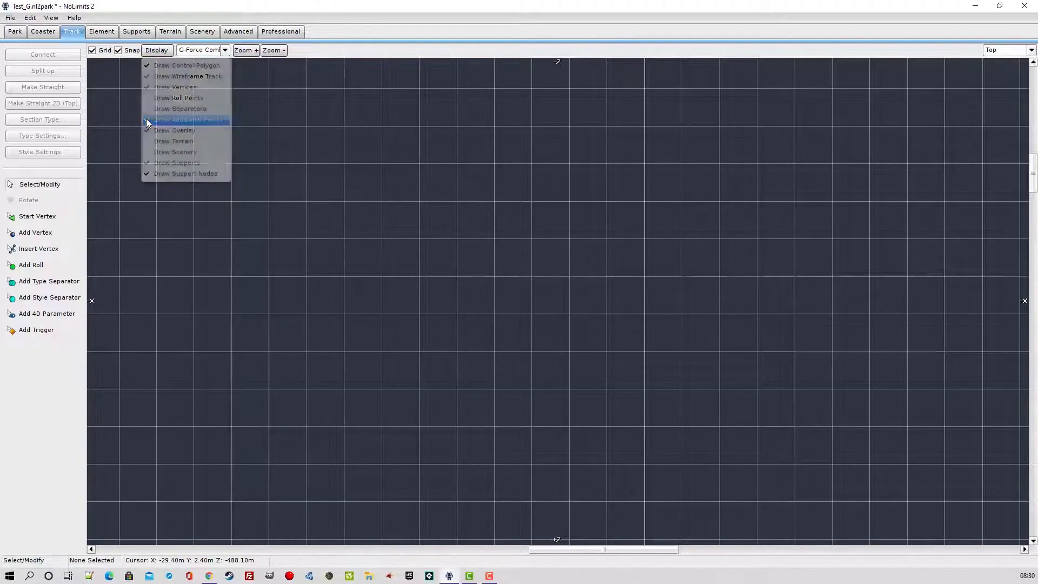
click(152, 52)
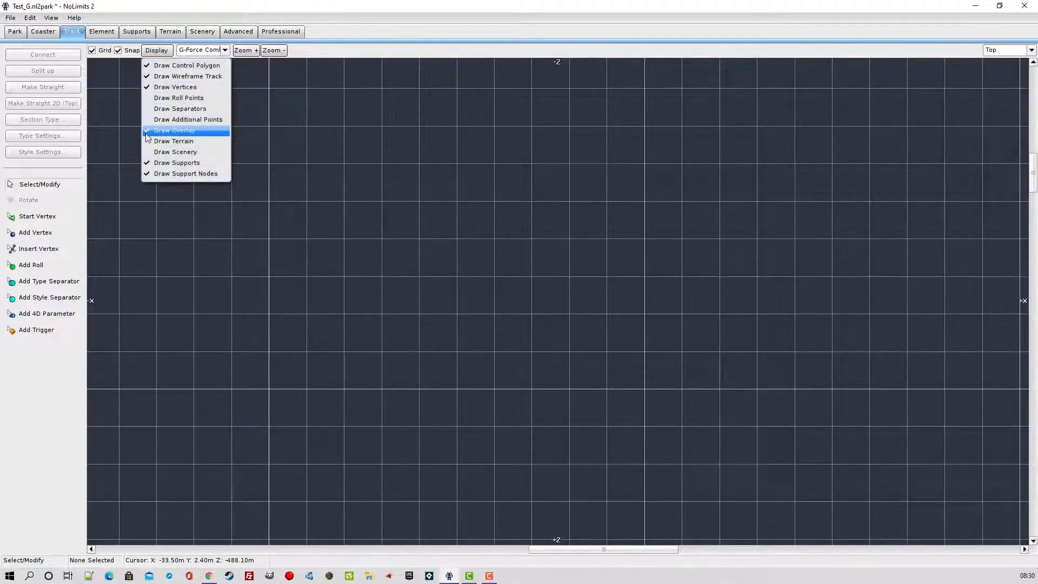
click(147, 134)
click(162, 54)
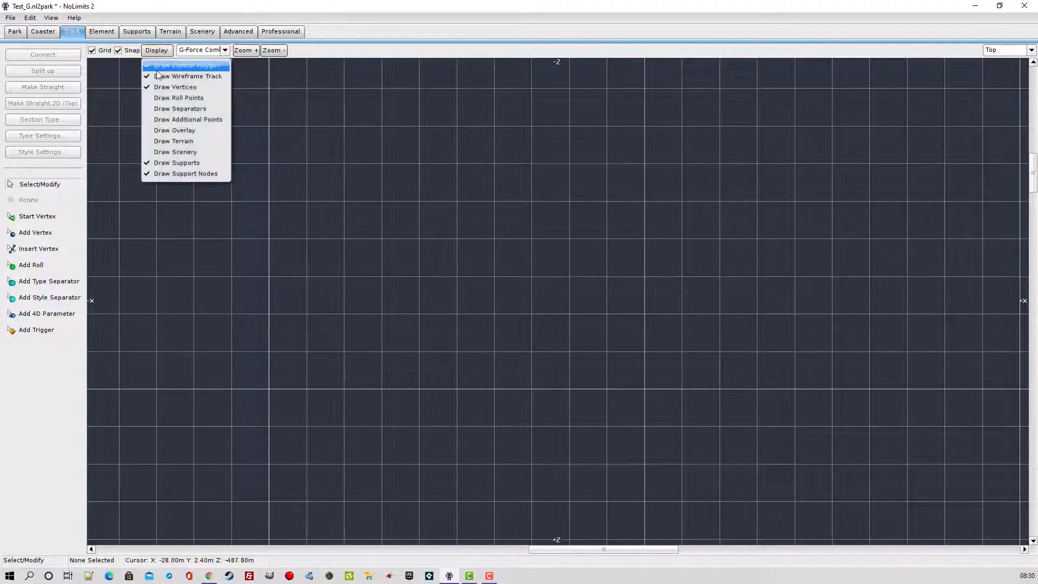
click(148, 164)
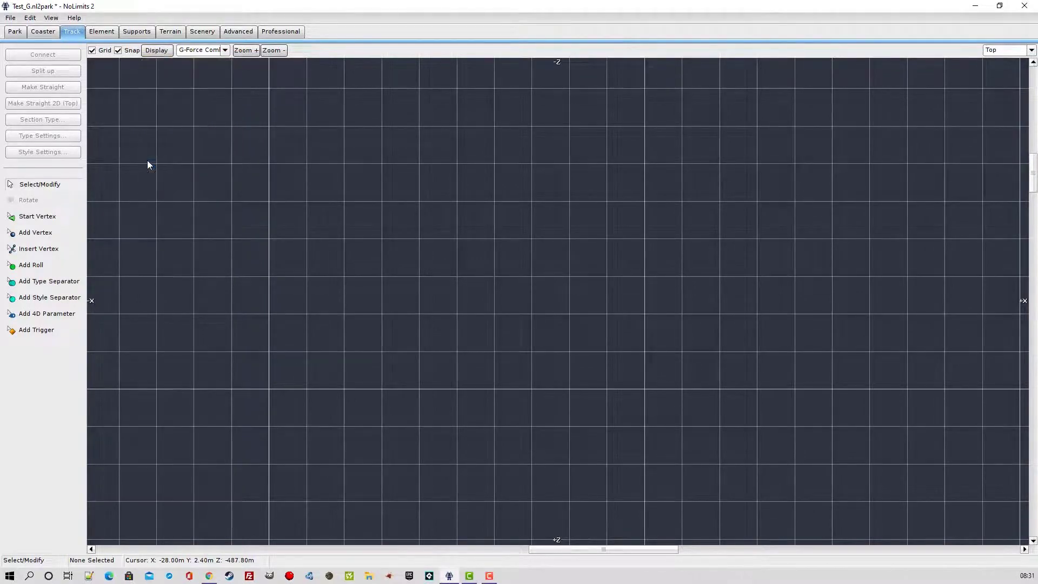
scroll(540, 295, down, 5)
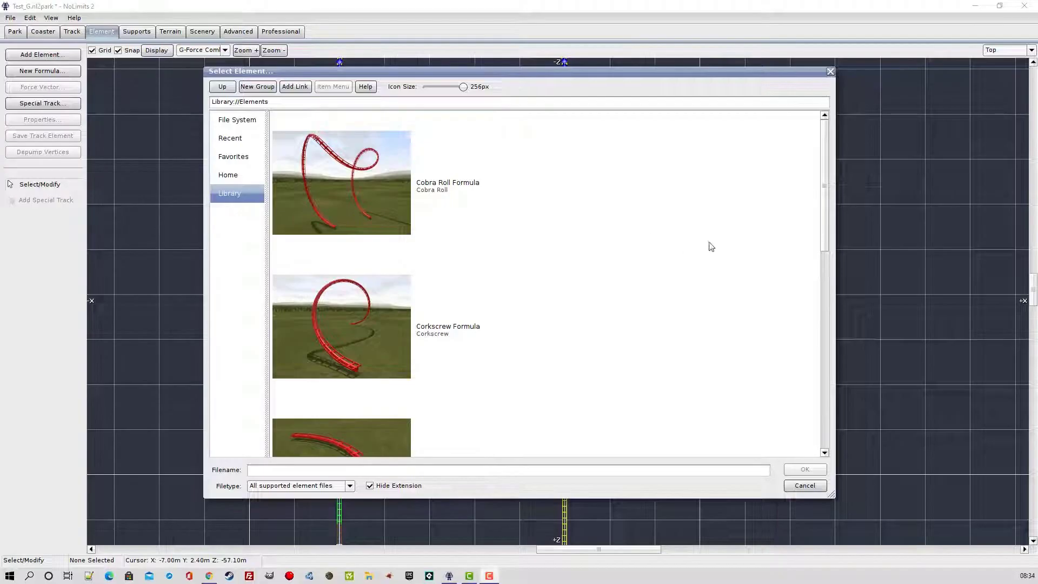
Browse the element library and choose the Corkscrew Formula as the element to add
click(824, 183)
drag(826, 218, 828, 385)
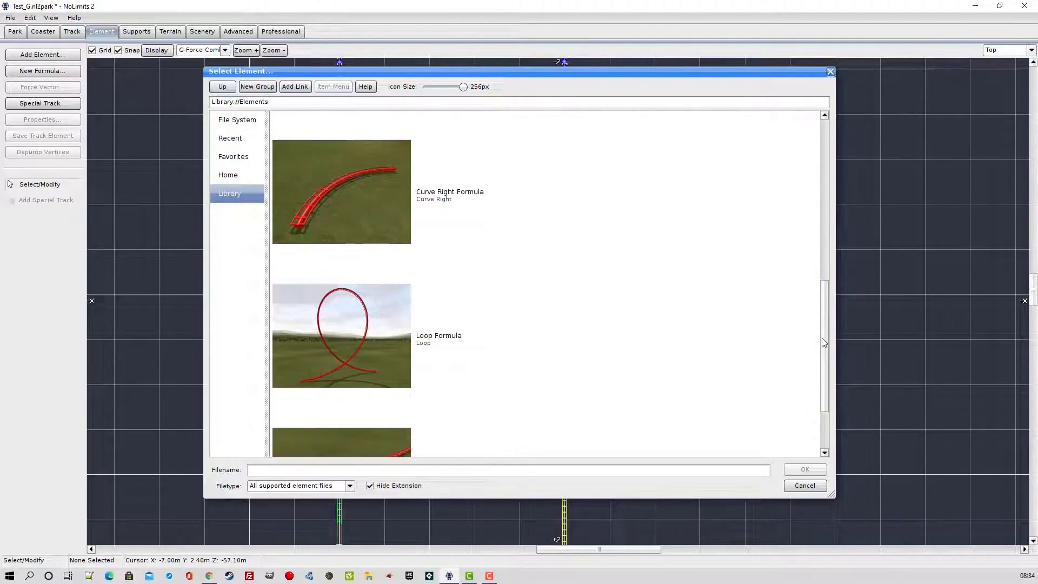
drag(822, 343, 776, 216)
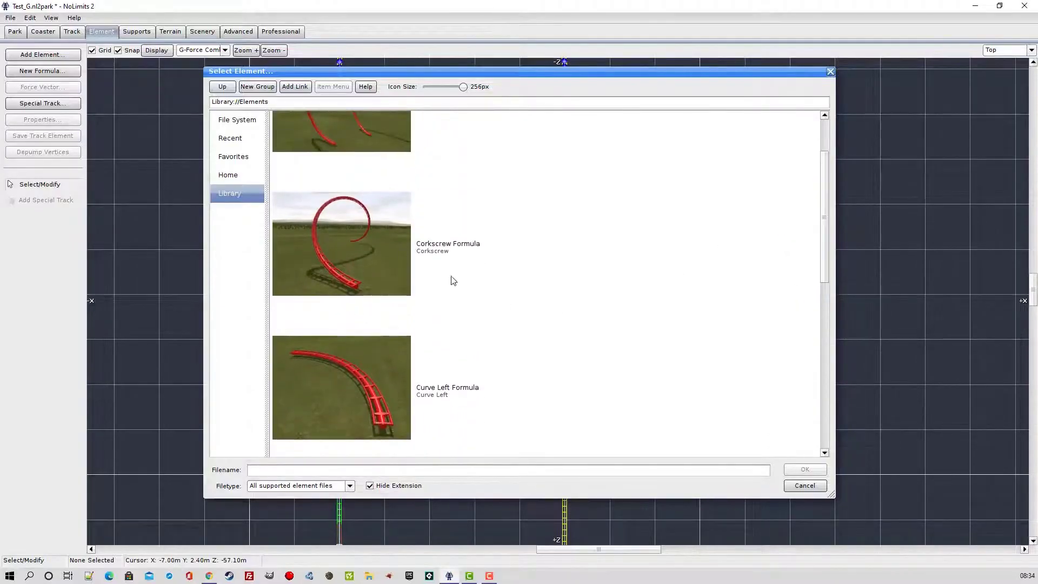
click(362, 244)
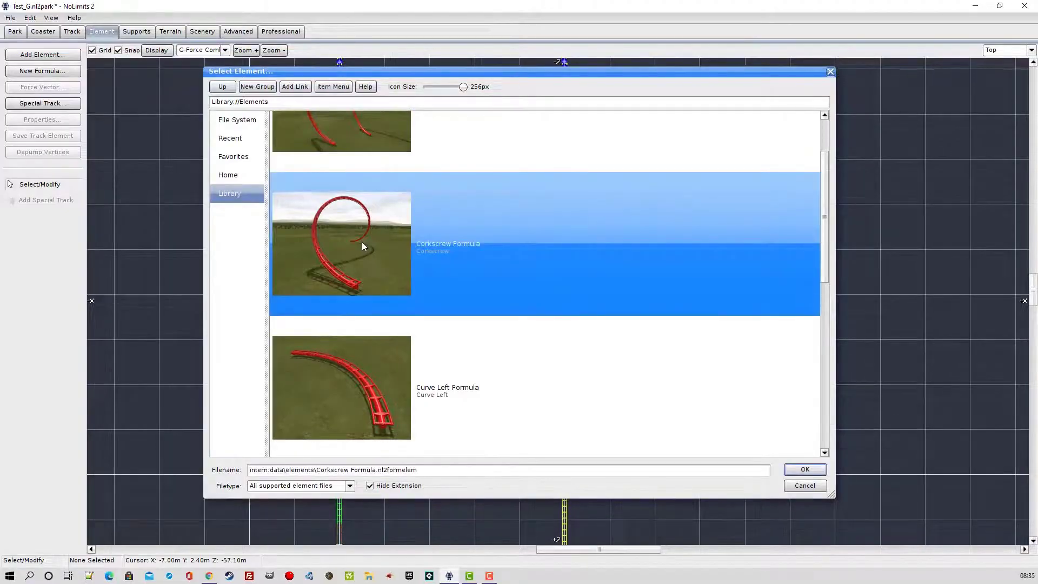
click(800, 469)
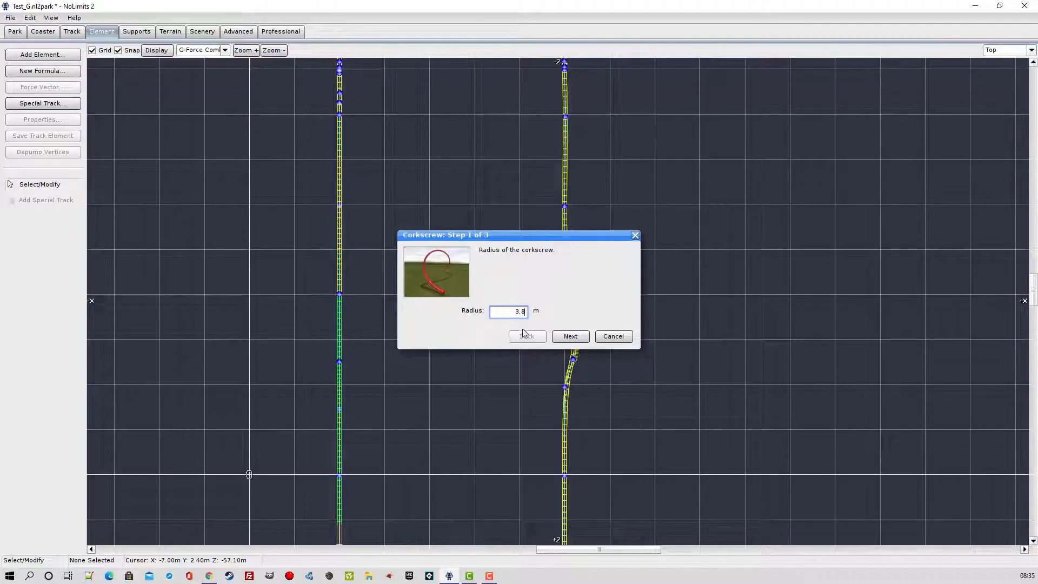
Create the corkscrew with radius 3.8 m, tightness 0 and stretch 1.245, unmirrored and at 100% scale
click(570, 337)
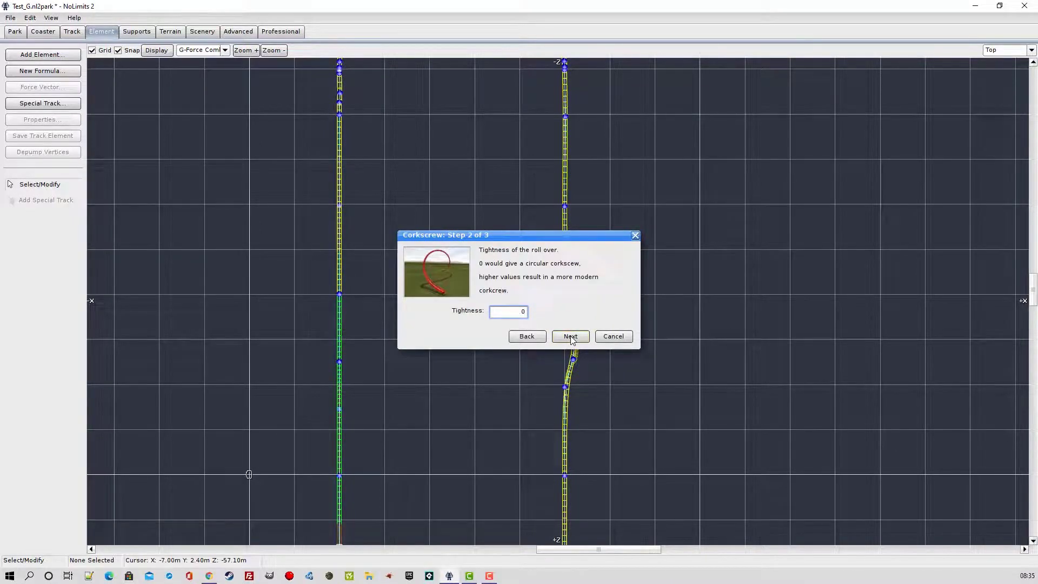
click(571, 337)
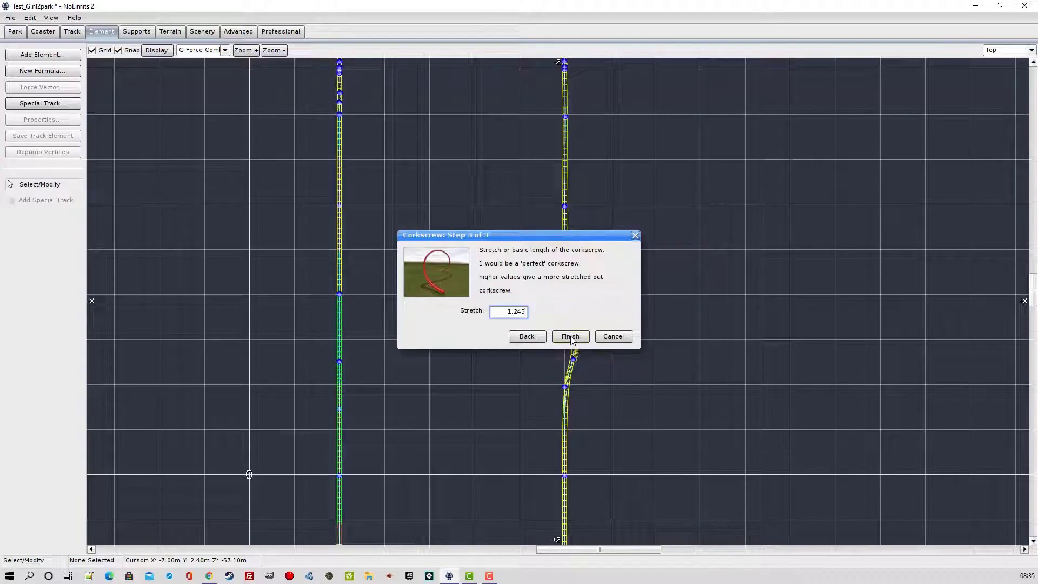
click(570, 337)
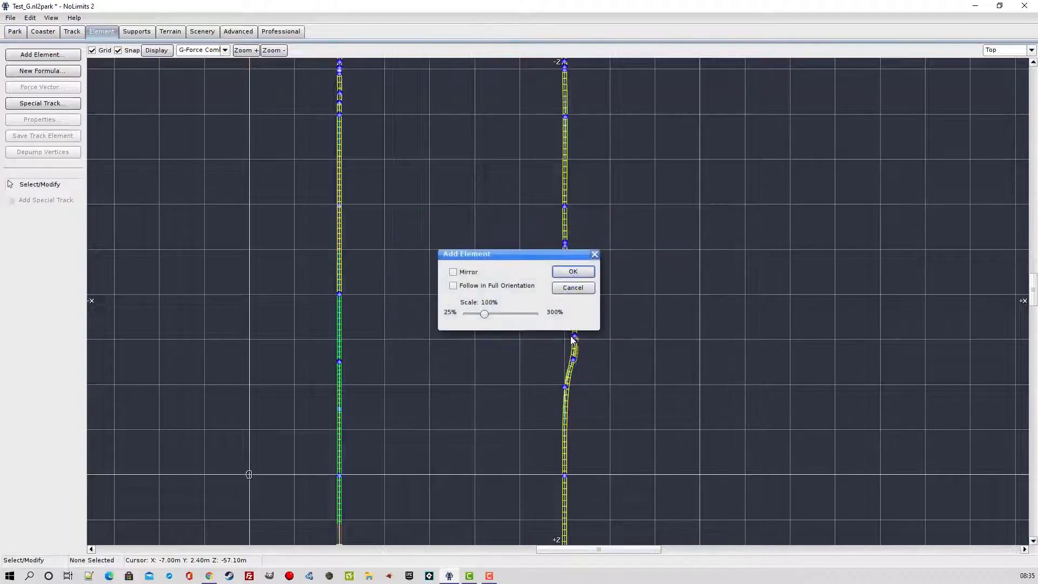
click(573, 272)
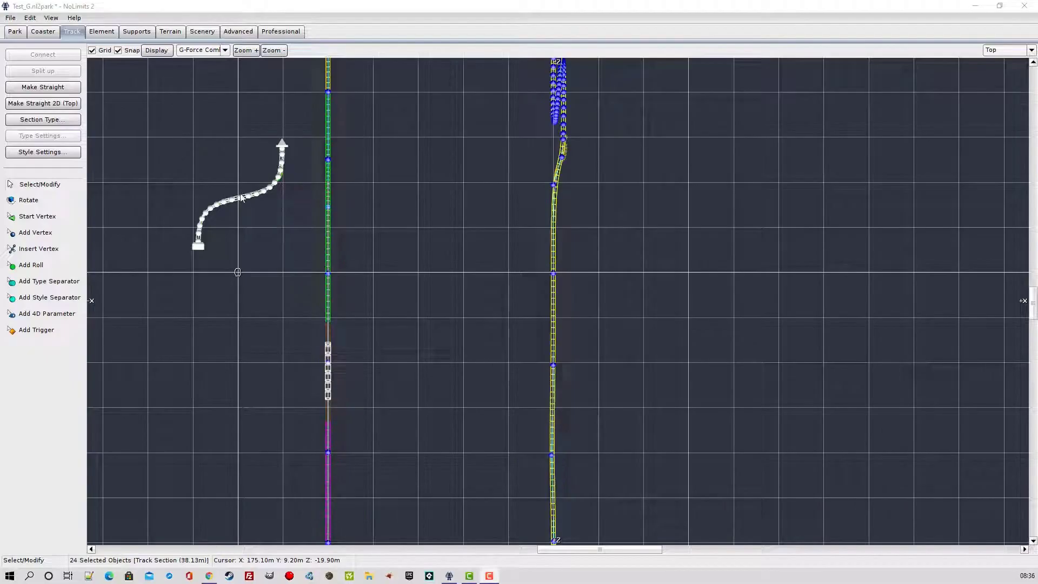
Split the straight opposite the station at two vertices and remove the section between them to make room for the corkscrew
key(ctrl+z)
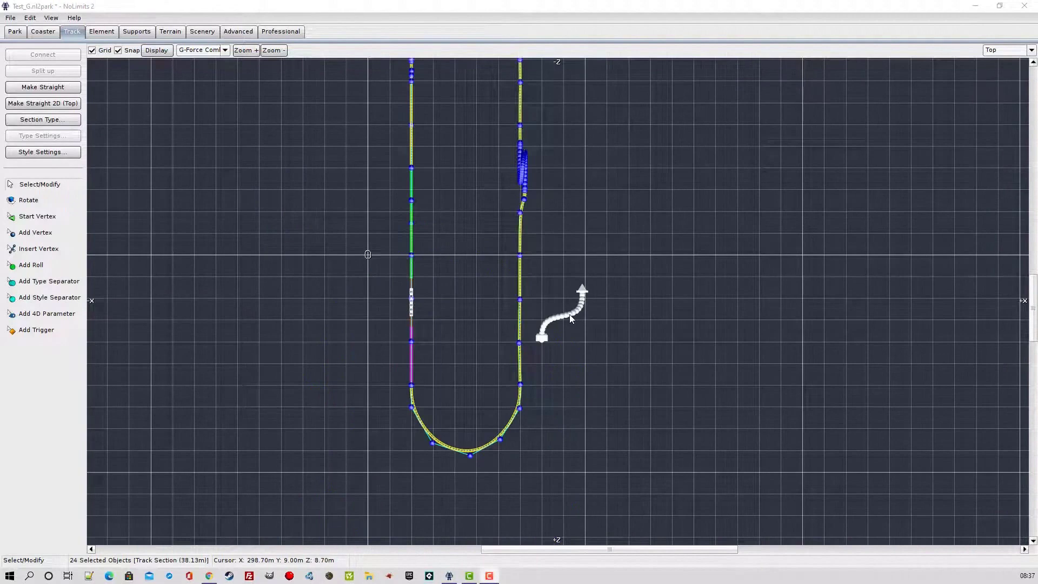
scroll(523, 288, up, 4)
click(502, 205)
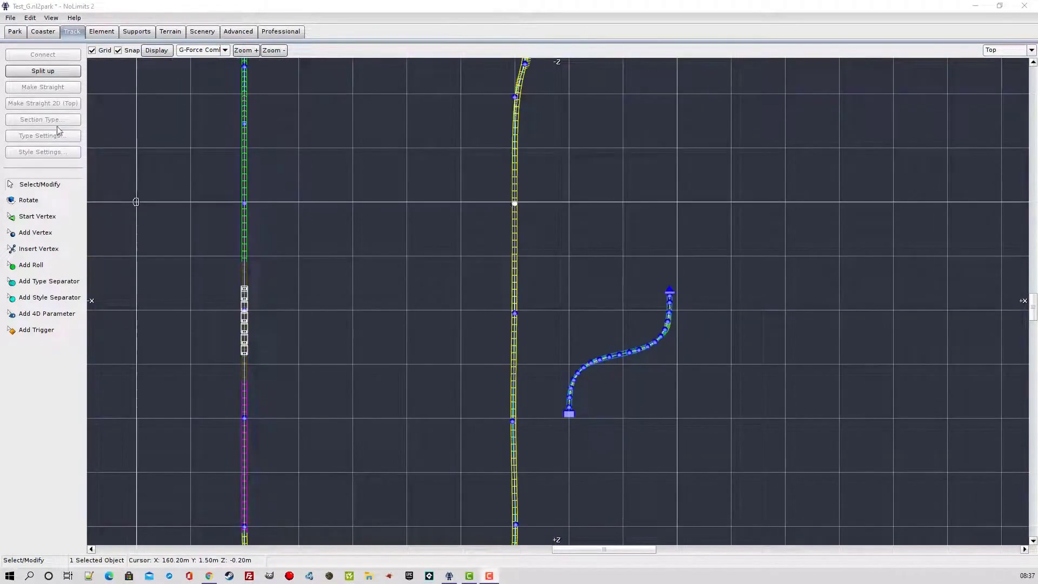
click(37, 75)
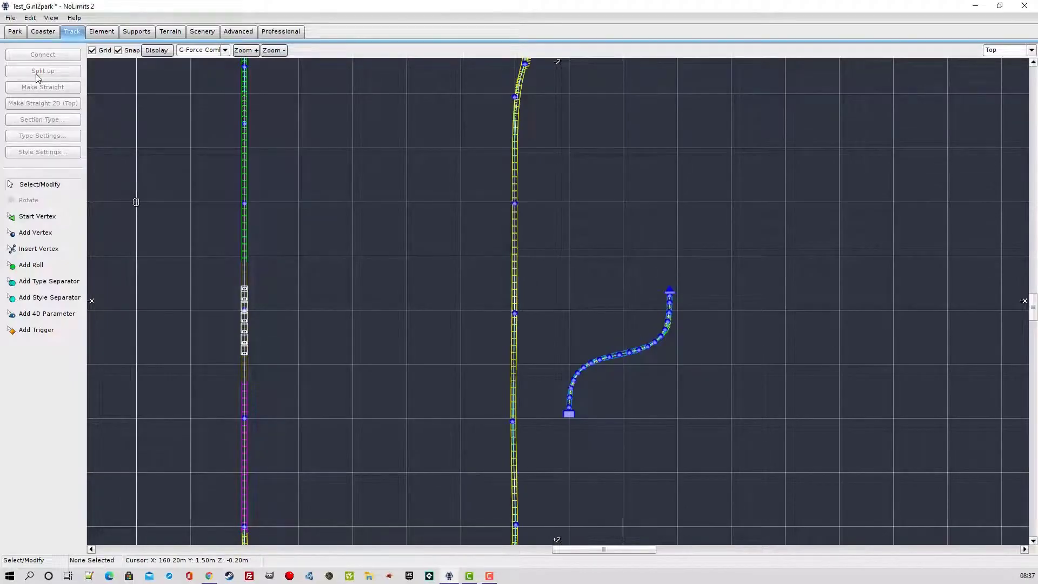
click(509, 420)
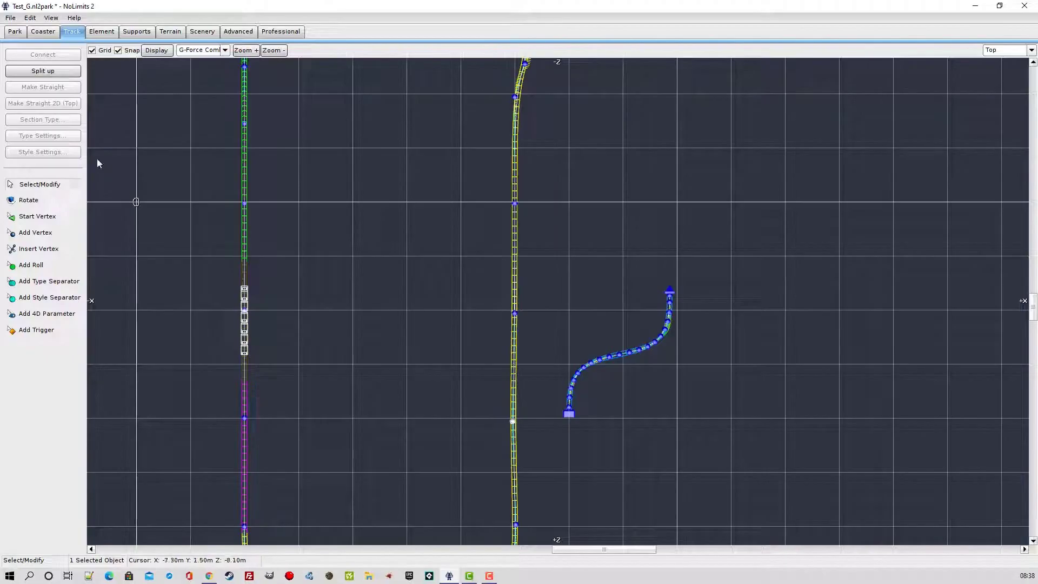
click(39, 73)
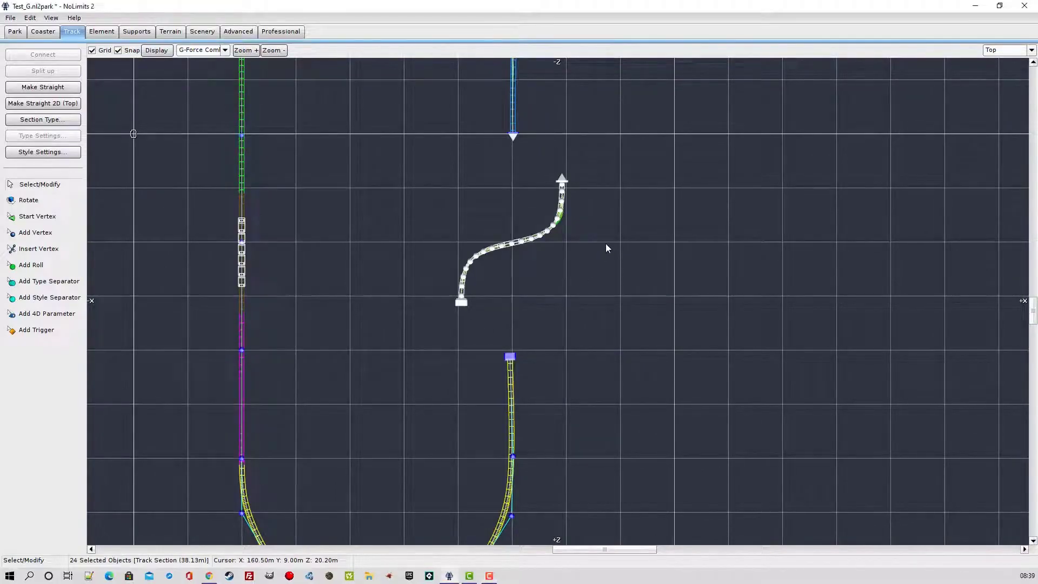
Rotate the corkscrew about half a turn and move it into the gap between the two open track ends
right_click(520, 244)
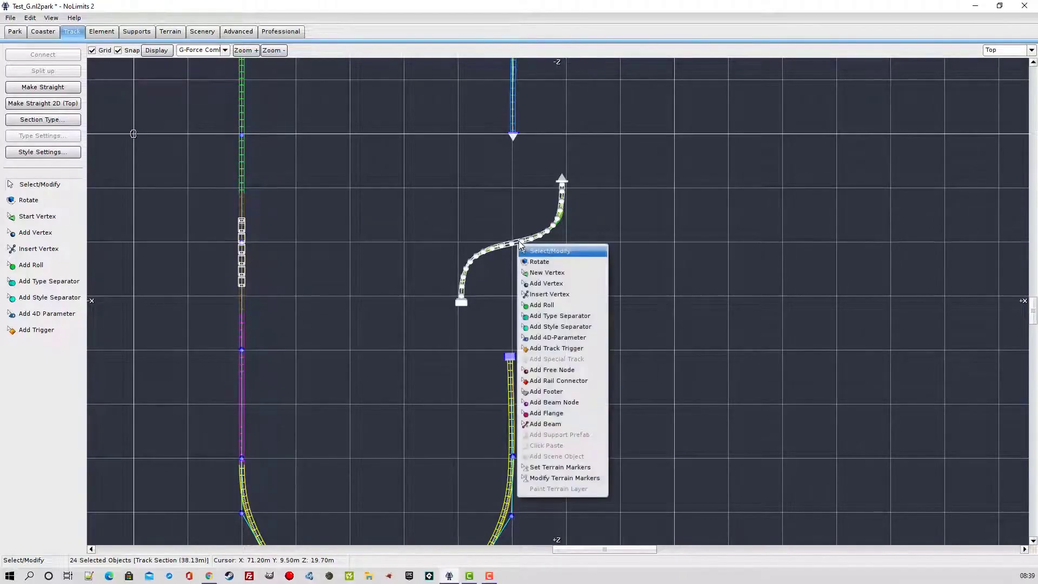
click(532, 264)
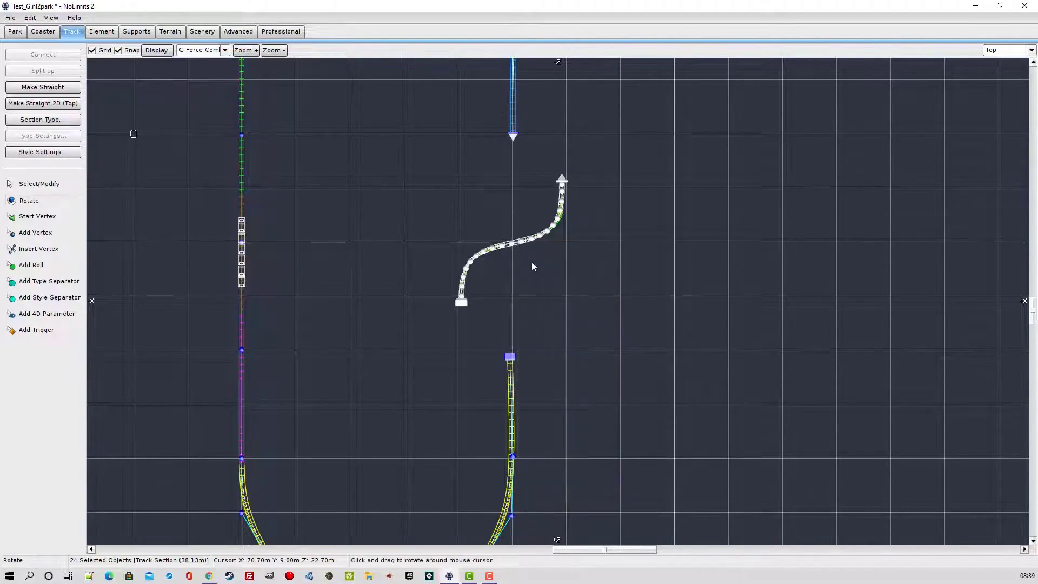
drag(540, 264, 733, 254)
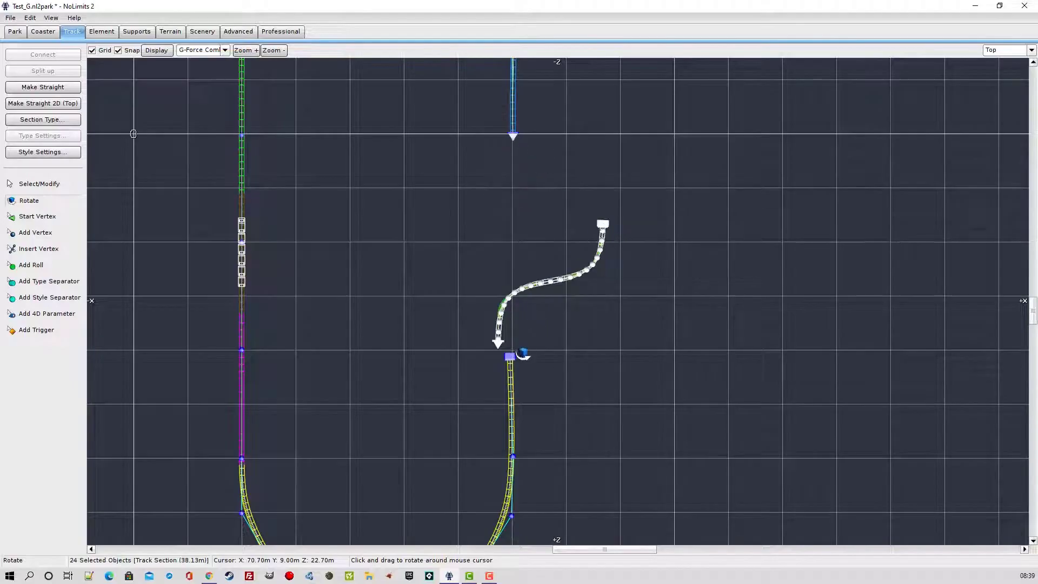
click(53, 183)
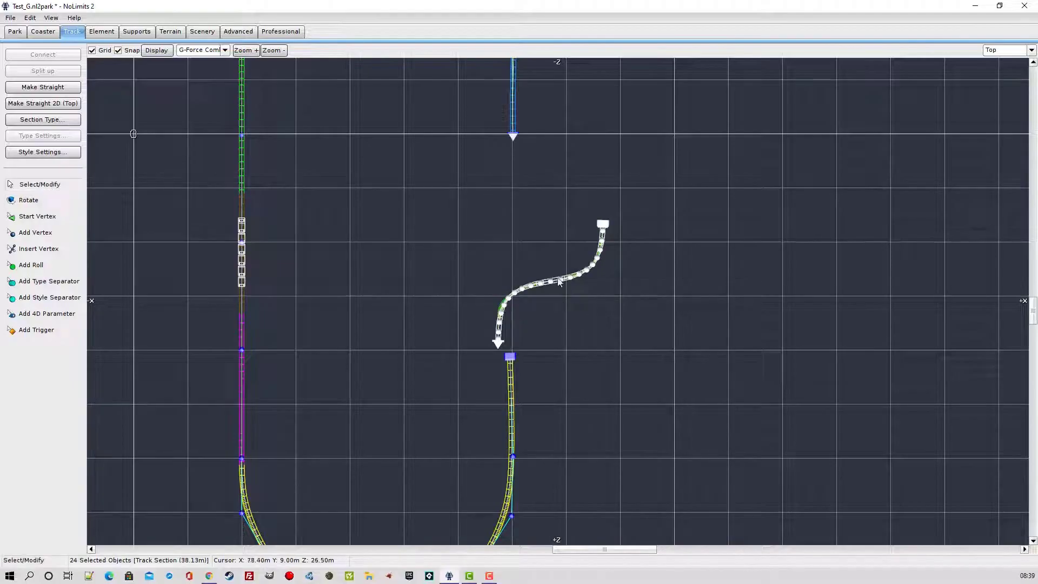
drag(558, 280, 513, 235)
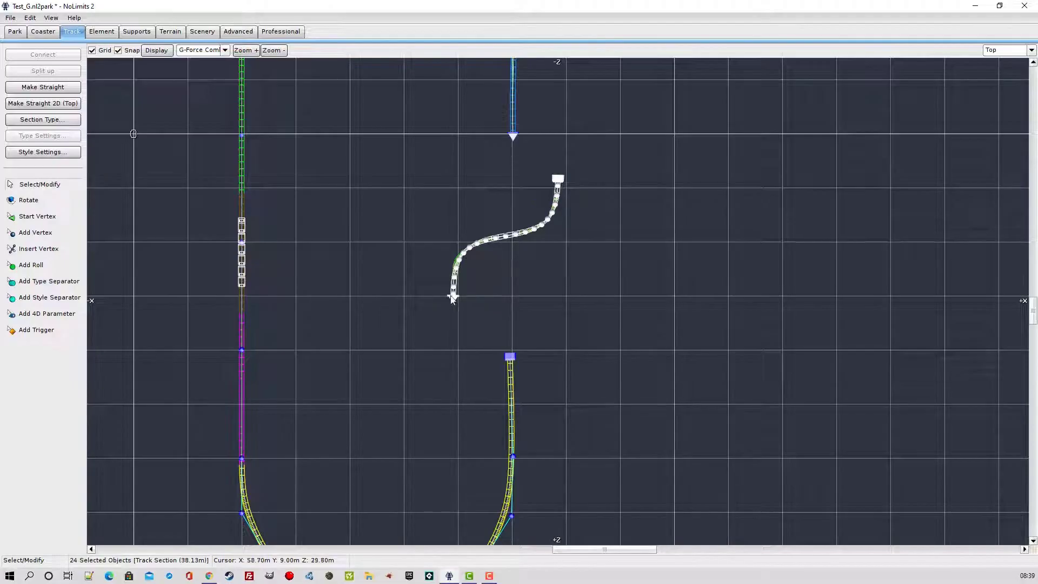
click(482, 296)
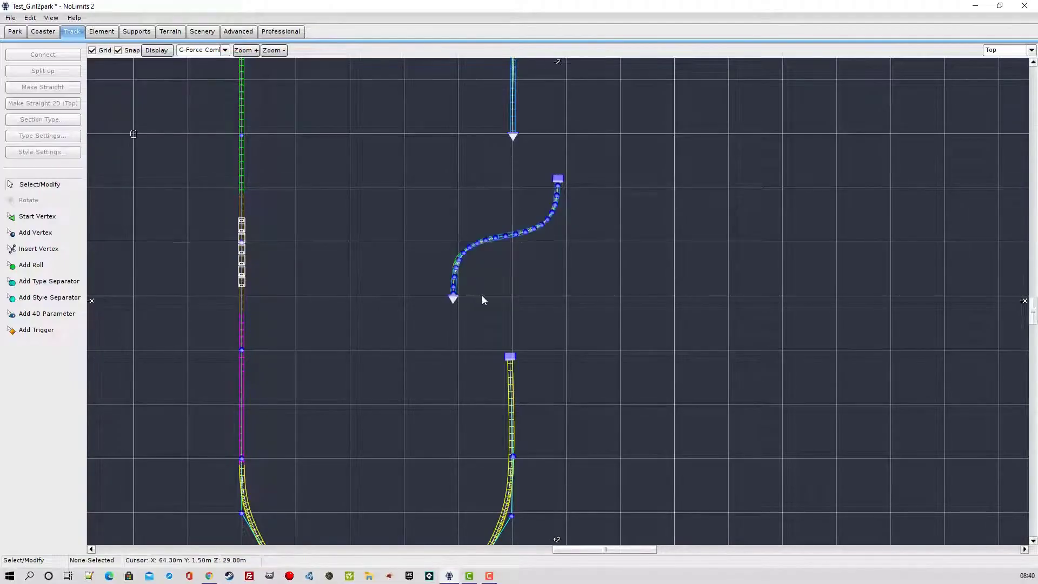
Connect both ends of the corkscrew to the matching open ends of the coaster track
click(452, 297)
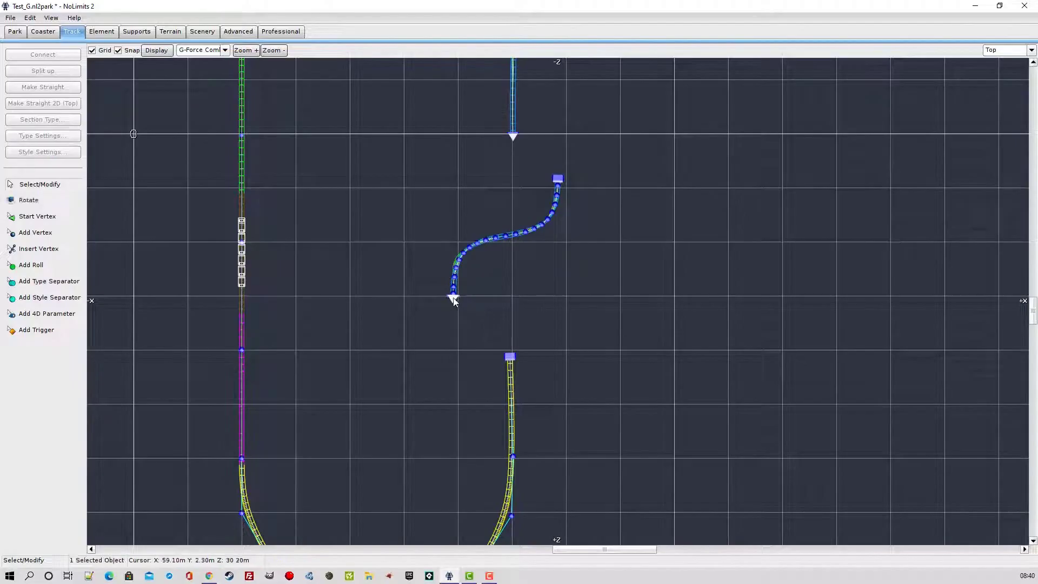
ctrl+click(510, 358)
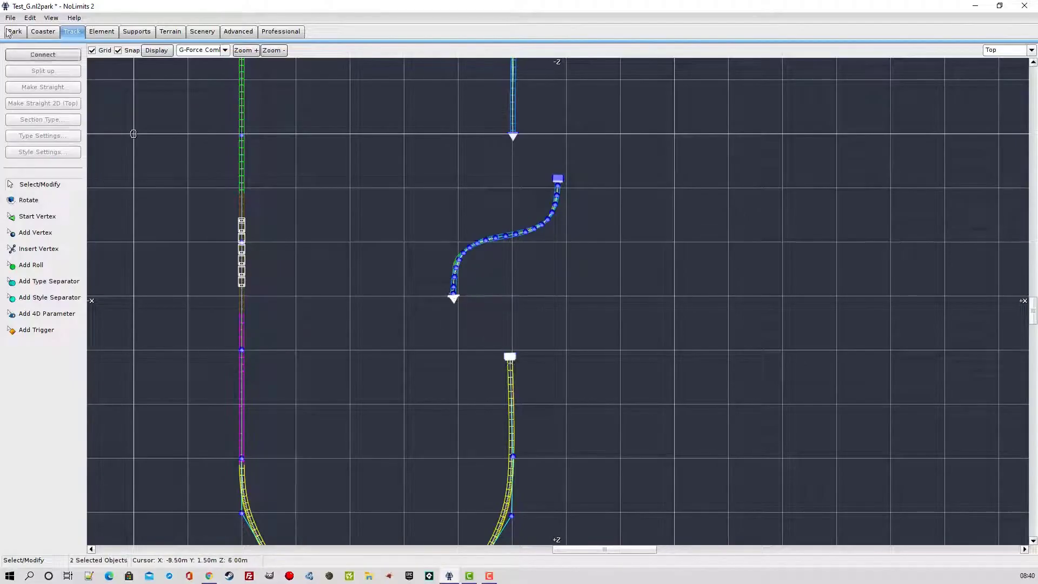
click(43, 55)
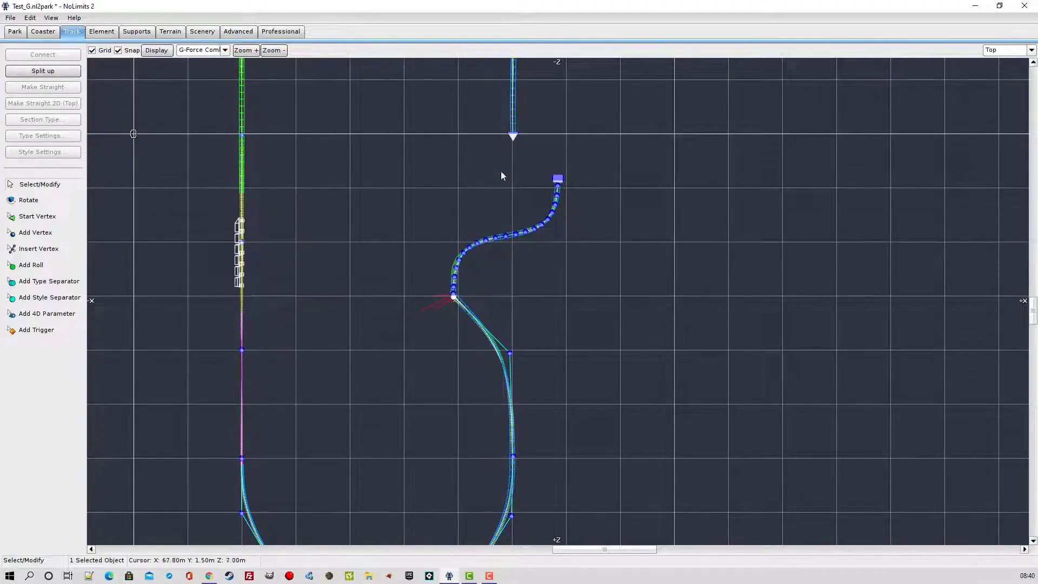
click(513, 139)
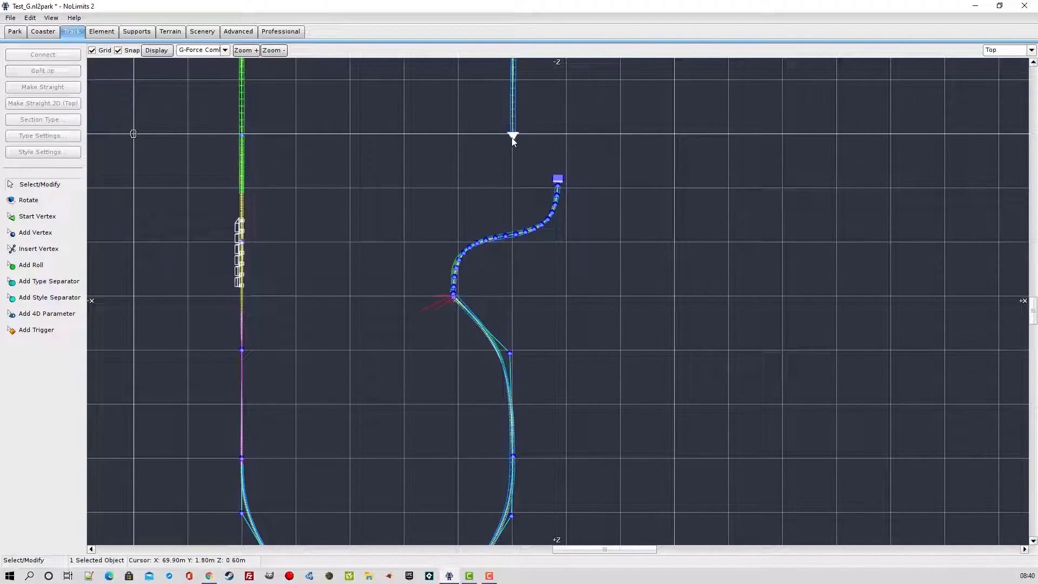
ctrl+click(557, 180)
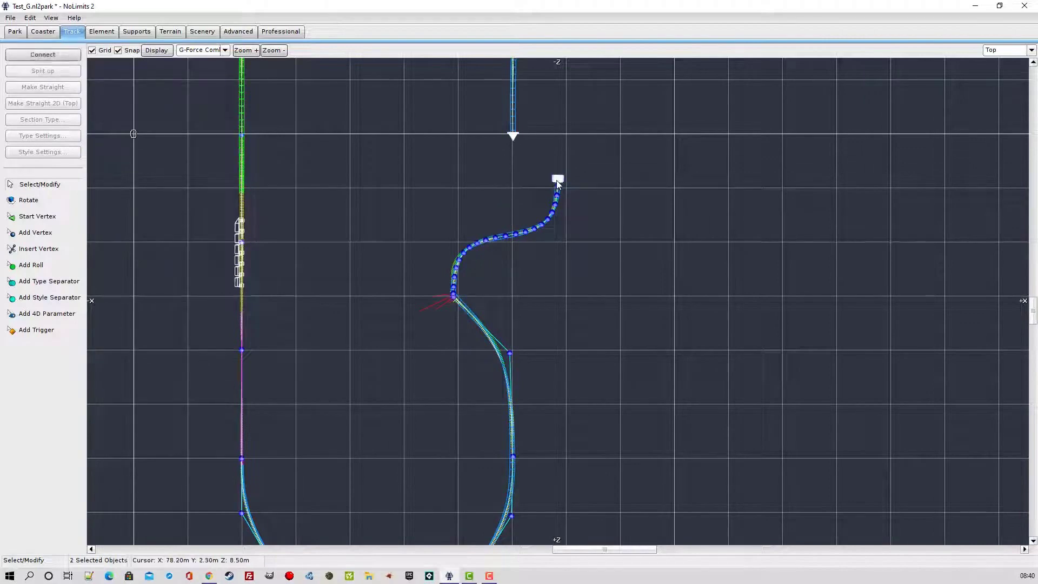
click(57, 55)
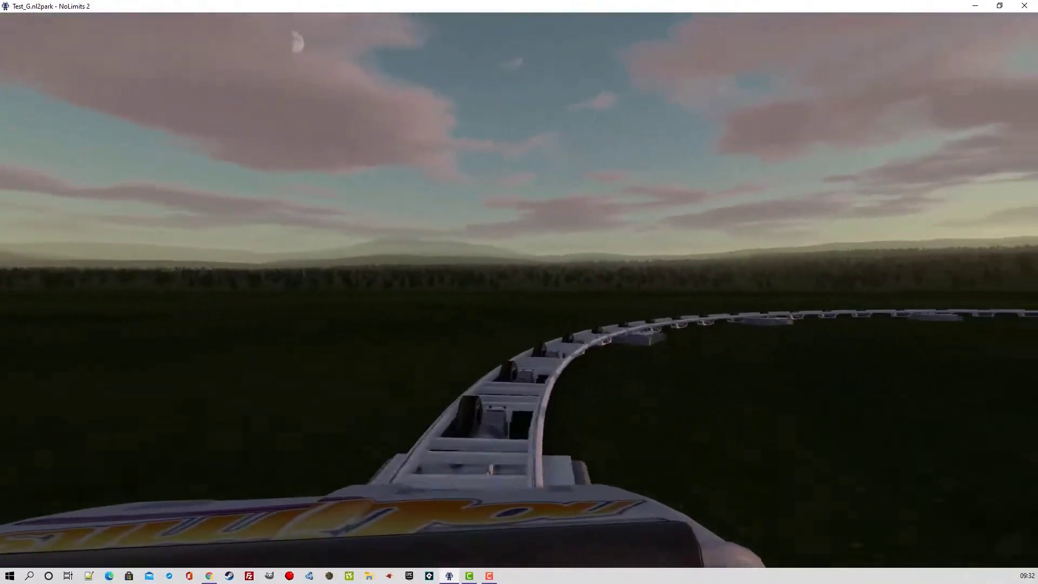
Examine the coaster in the simulator, alternating between the onboard ride view and the fly view
key(Down)
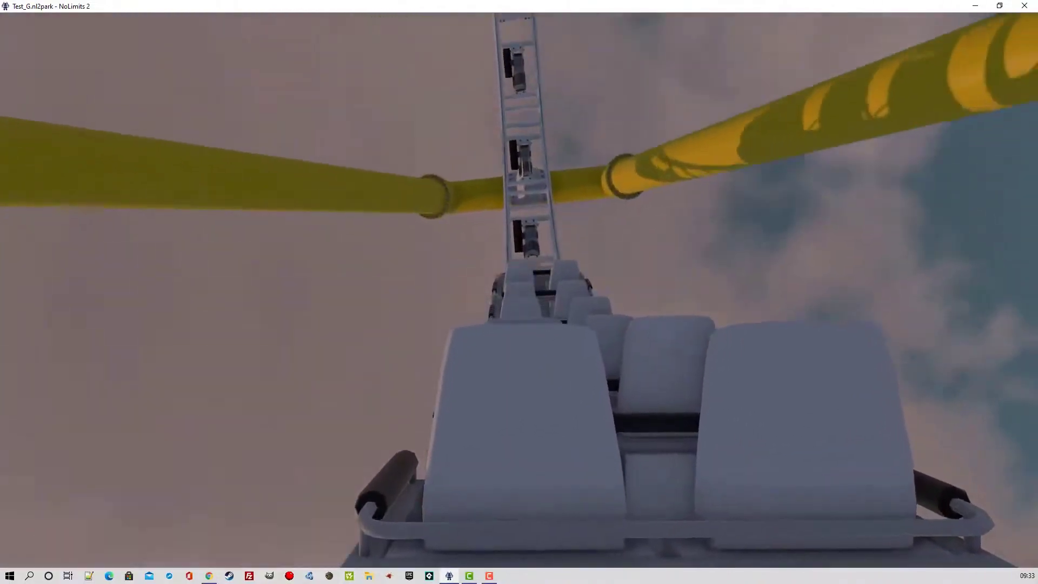
key(Escape)
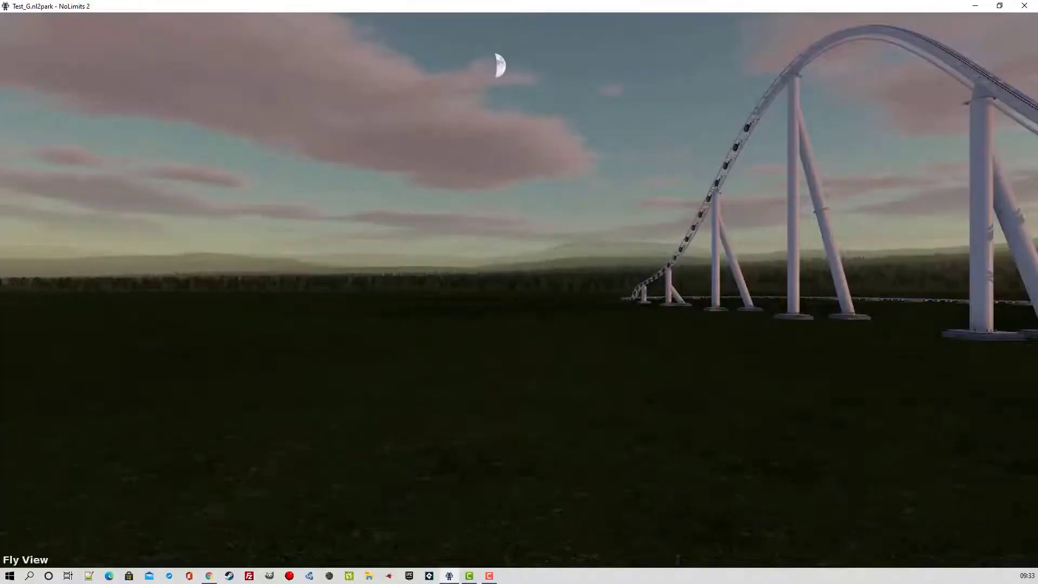
key(v)
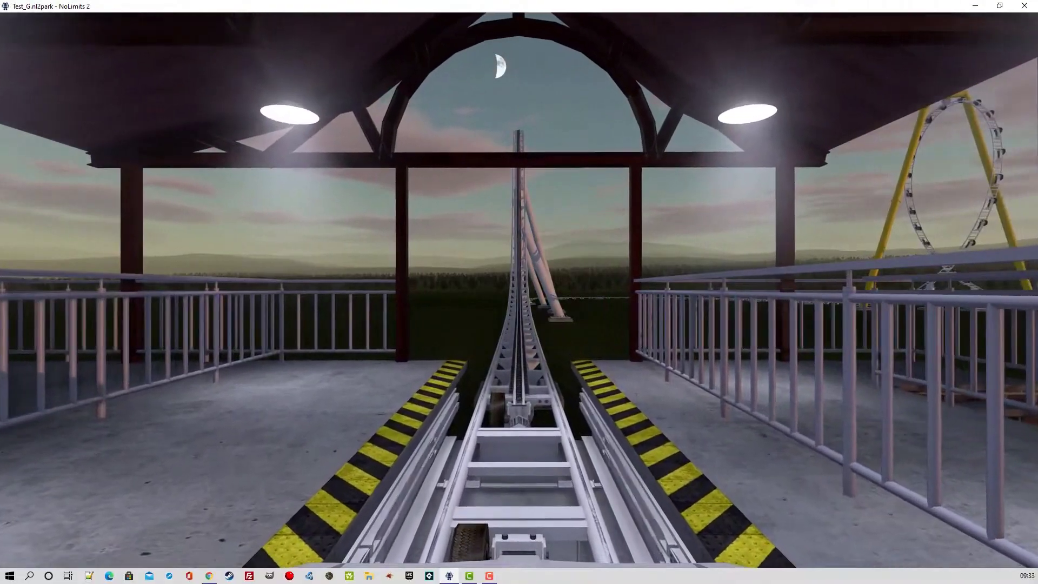
key(Escape)
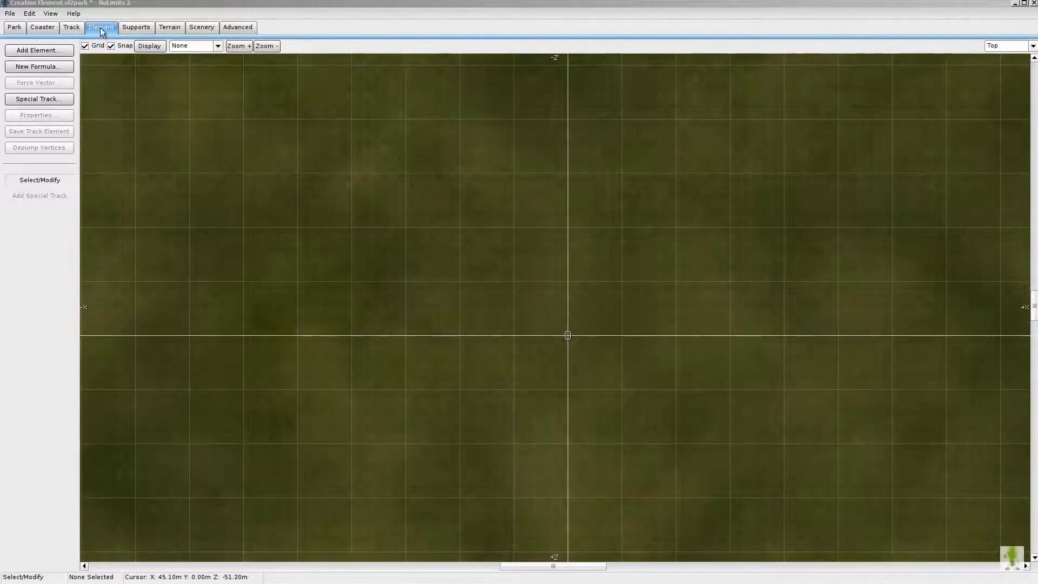
Start a new formula element and define Longueur = 10, x = 0 and Y = 0
click(37, 68)
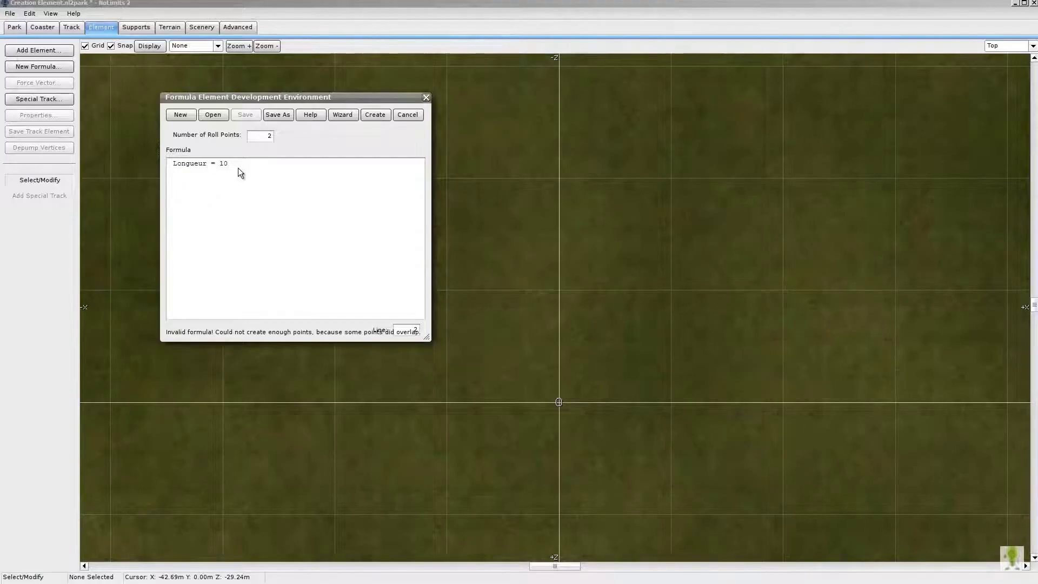
click(180, 179)
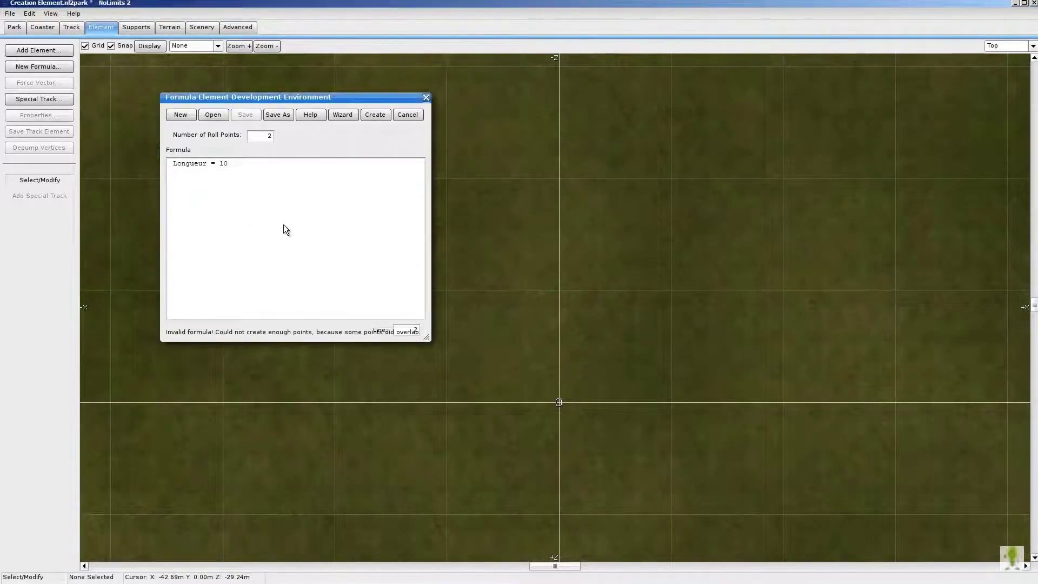
text(x )
text(= c)
key(BackSpace)
text(0)
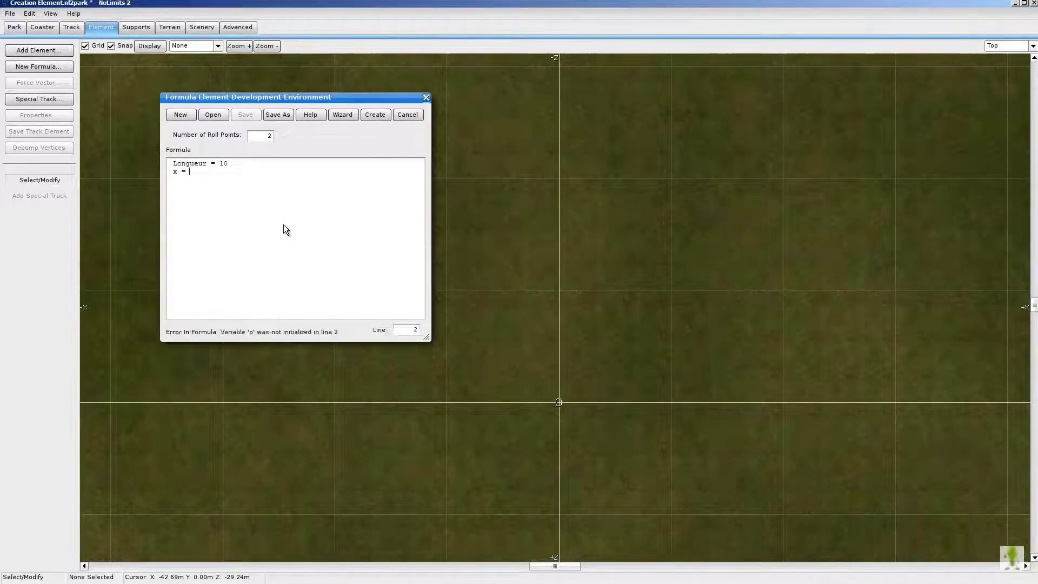
key(Return)
text(y =)
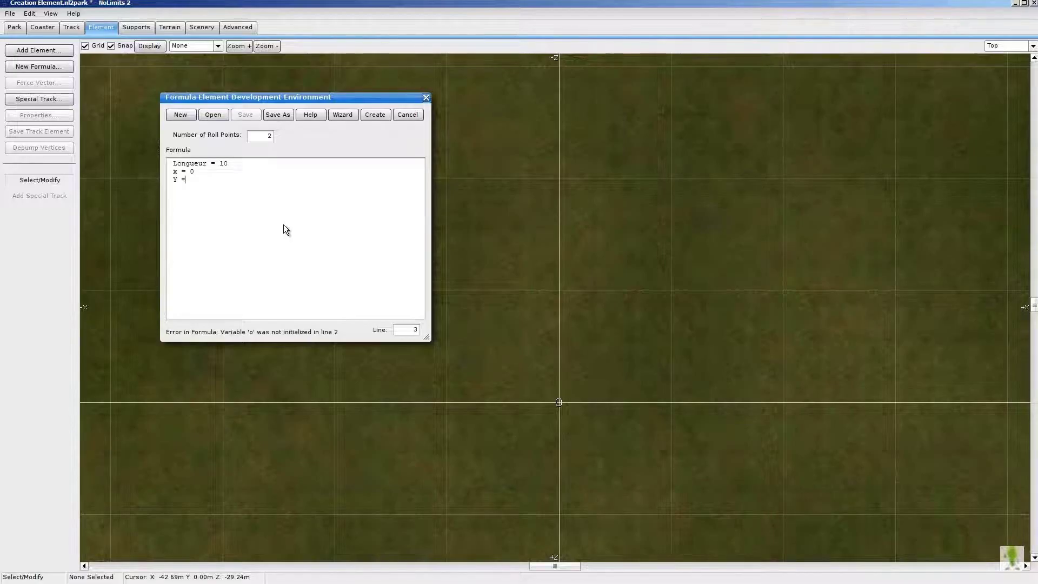
text(0)
key(BackSpace)
text(0)
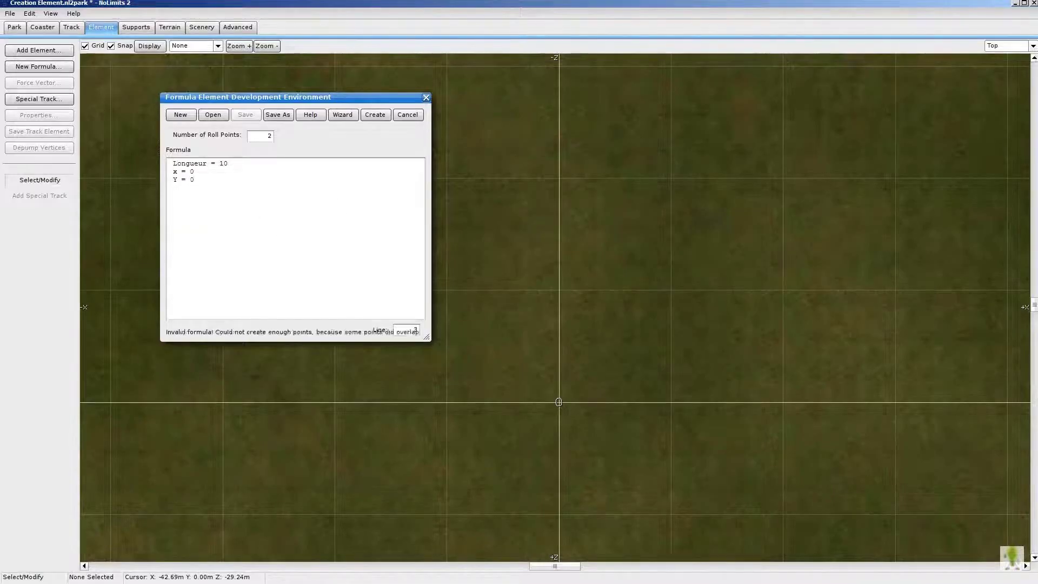
Add the line z = T * Longueur to the formula to define the straight track
key(Return)
text(z =)
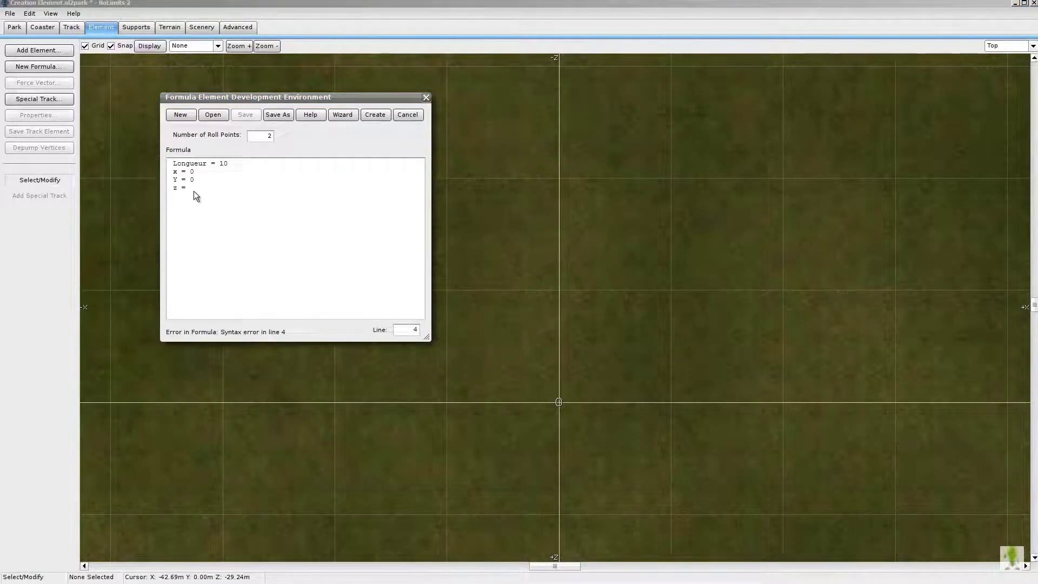
click(194, 190)
text(t)
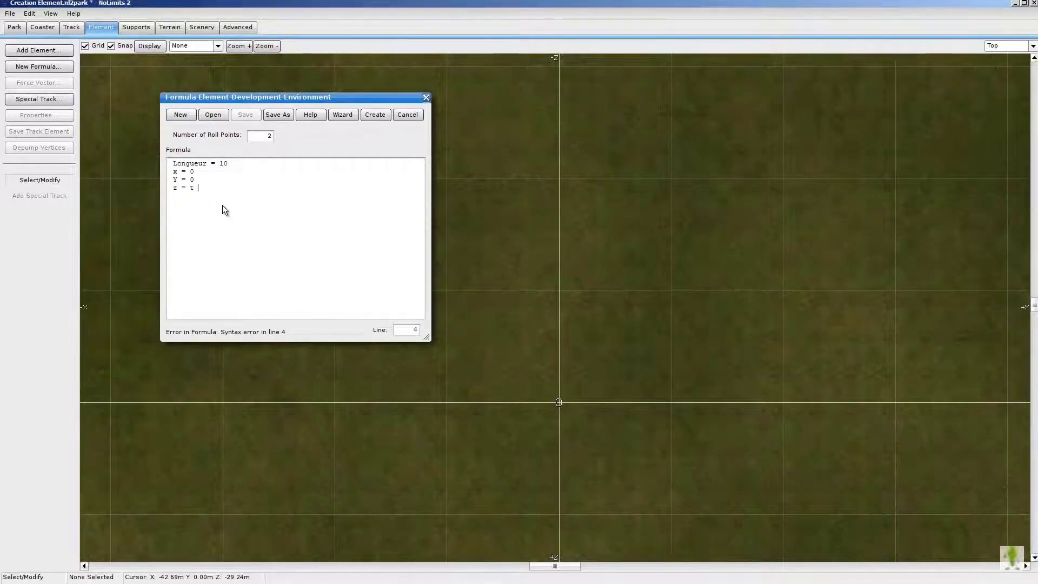
text( * Longueur)
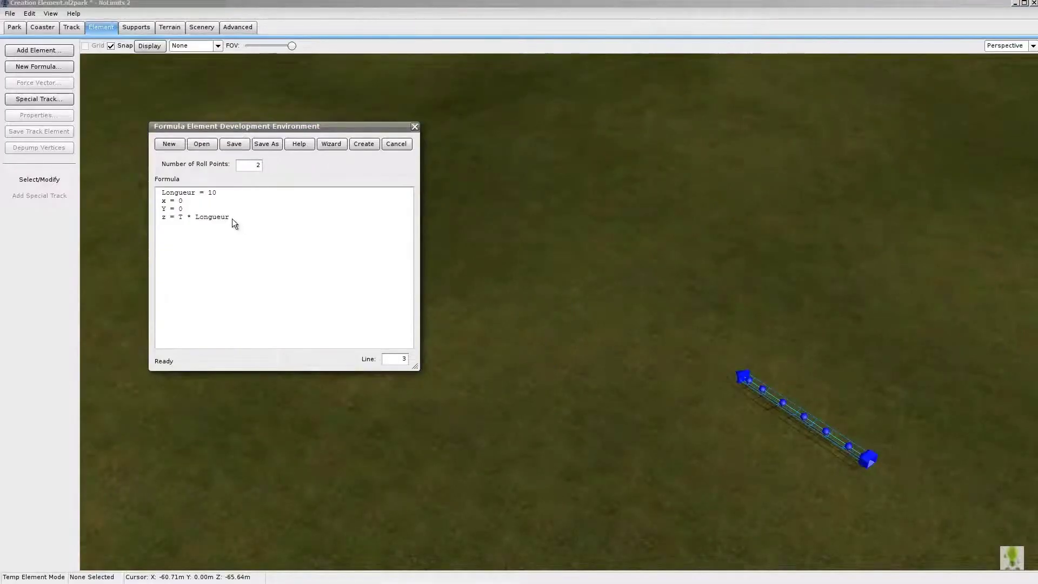
Add a banking line to the end of the formula with B = 0.5
click(164, 225)
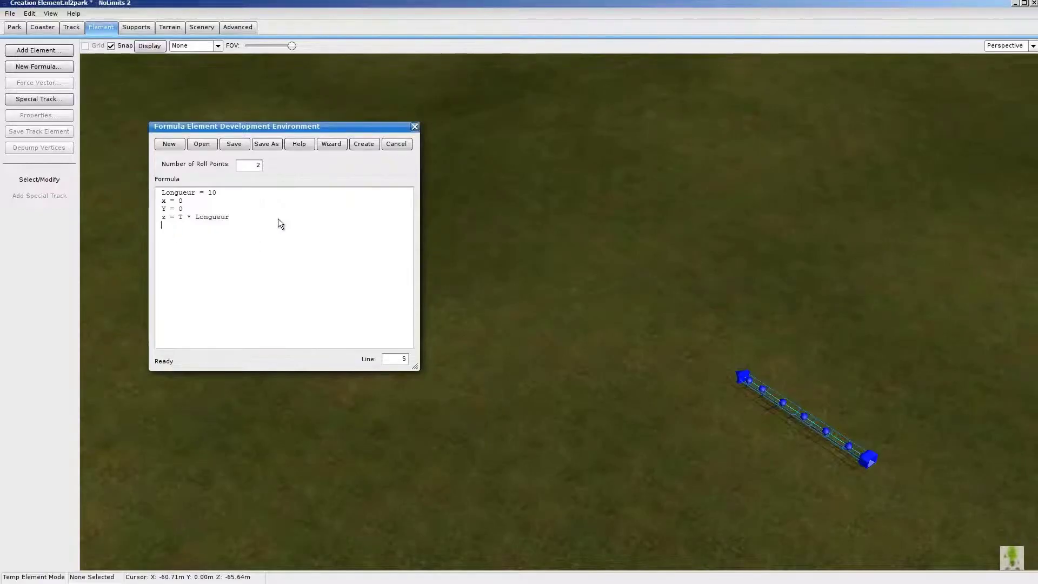
text(B = 0)
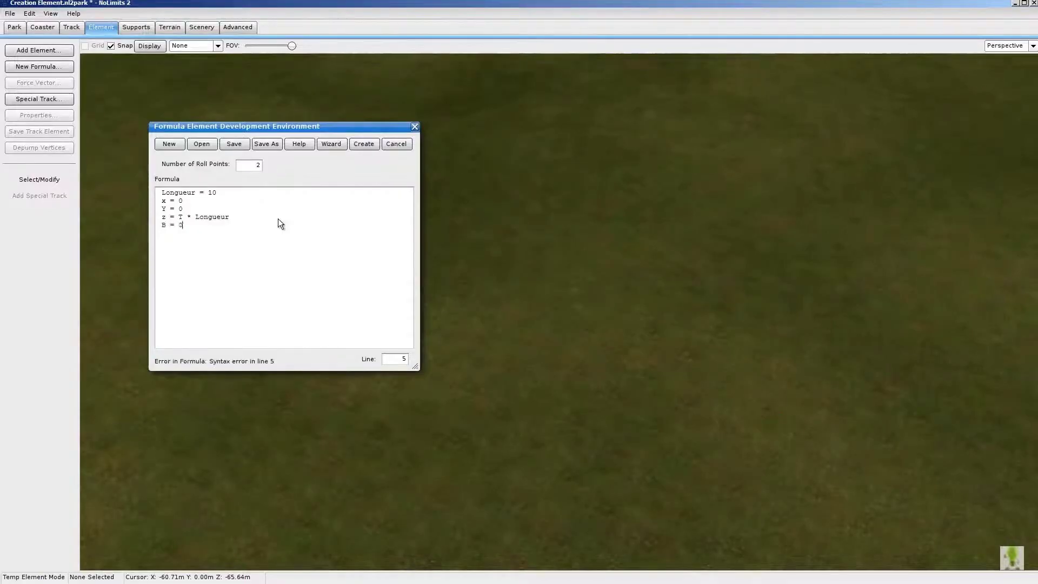
text(.5)
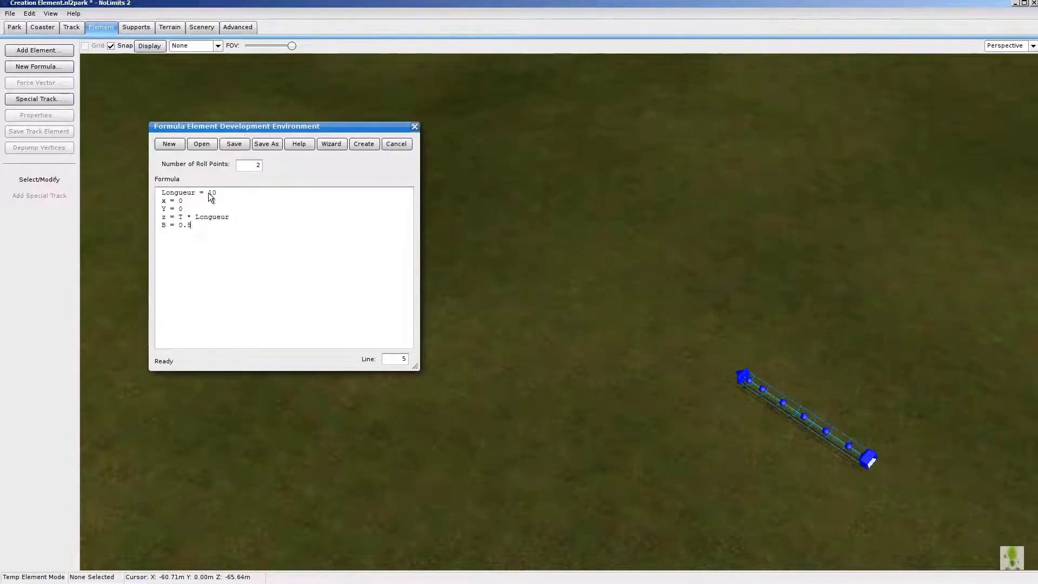
Set Longueur to 40 in the formula and bring the whole track element into view
drag(209, 192, 218, 193)
text(40)
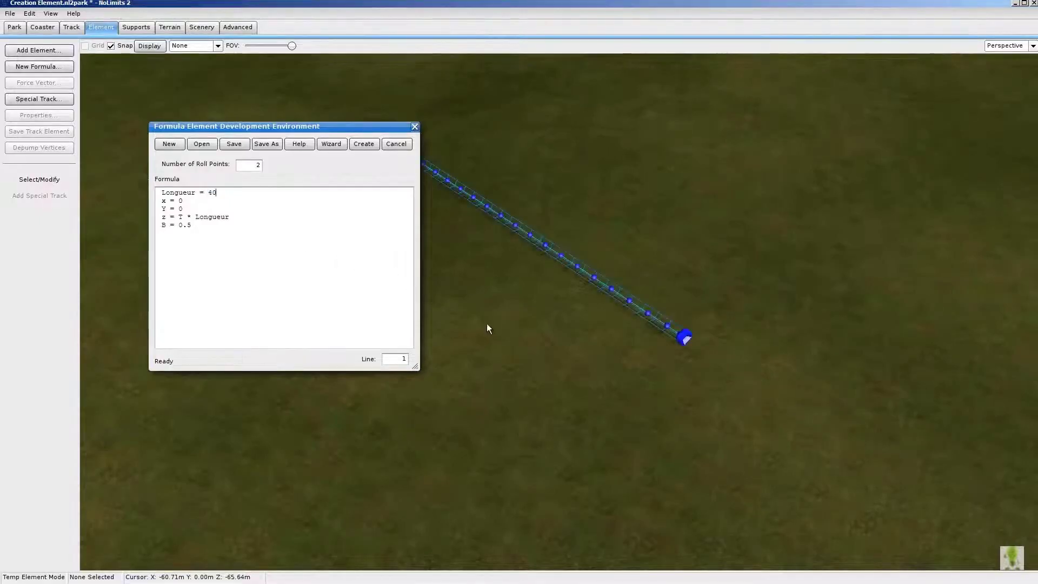
key(Up)
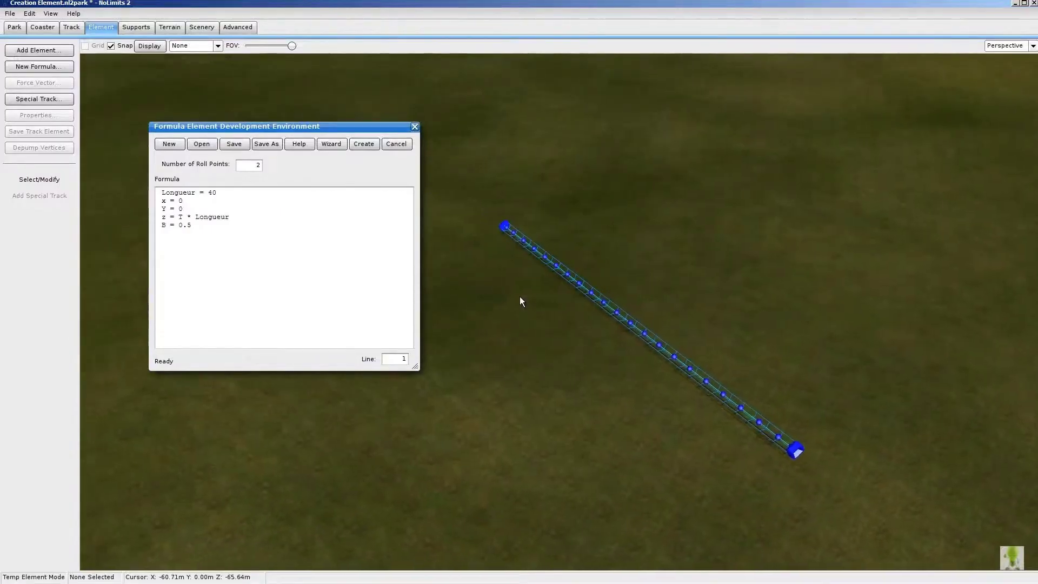
key(Left)
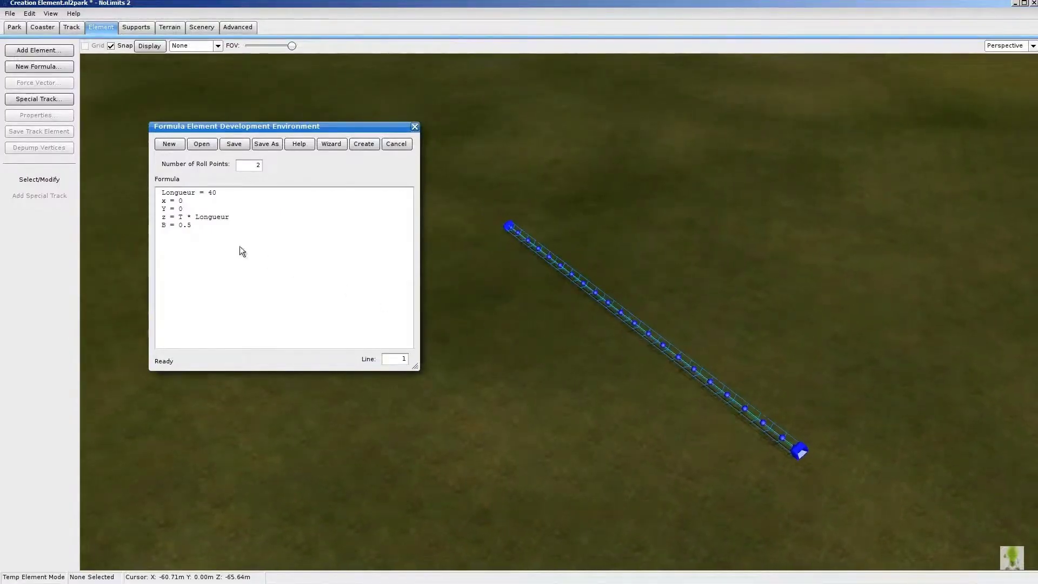
Convert 45 degrees to radians in the calculator, and set the formula's banking value B to 0.78
key(alt+Tab)
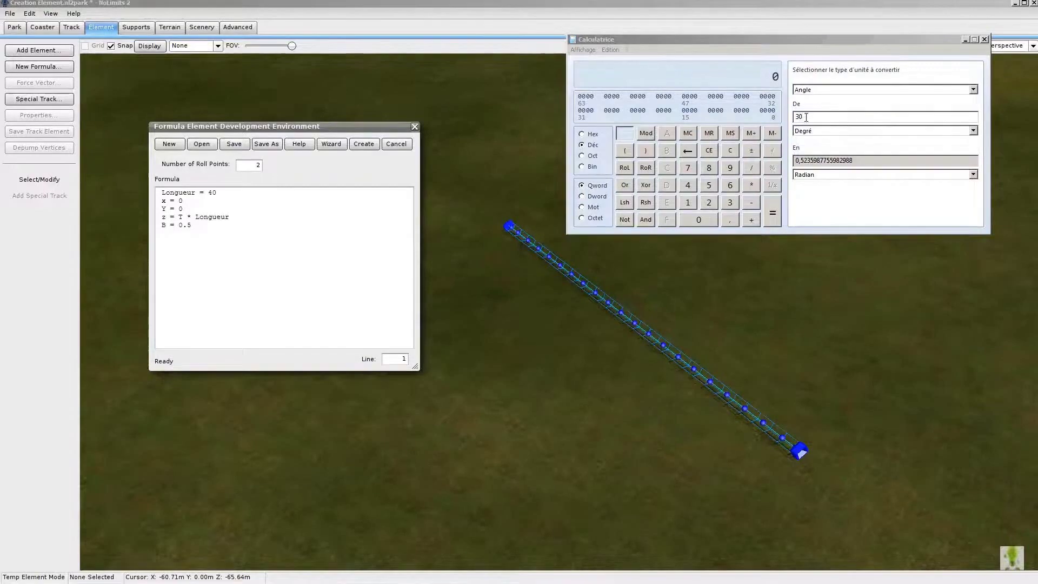
double_click(898, 117)
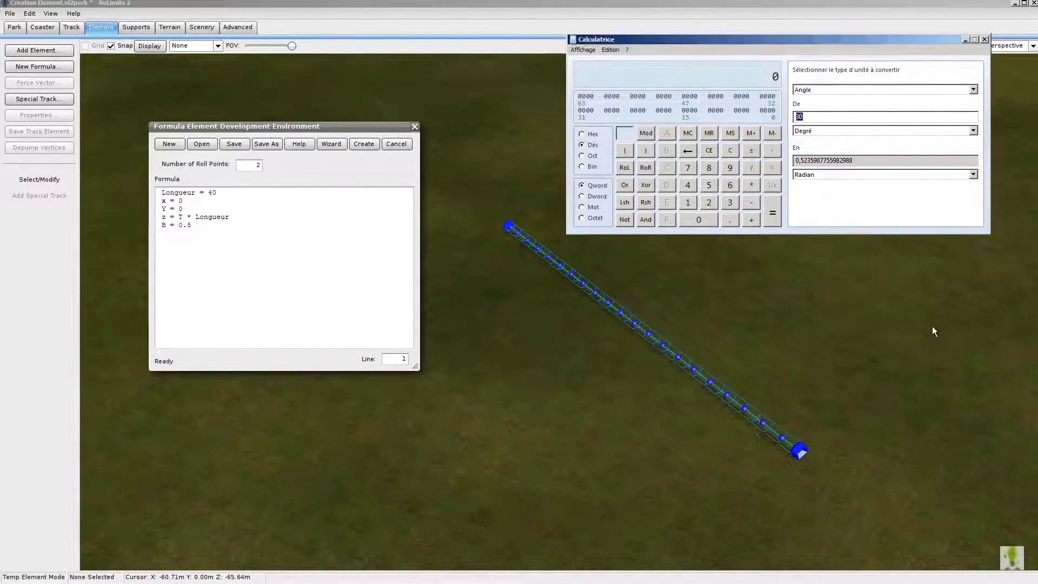
text(45)
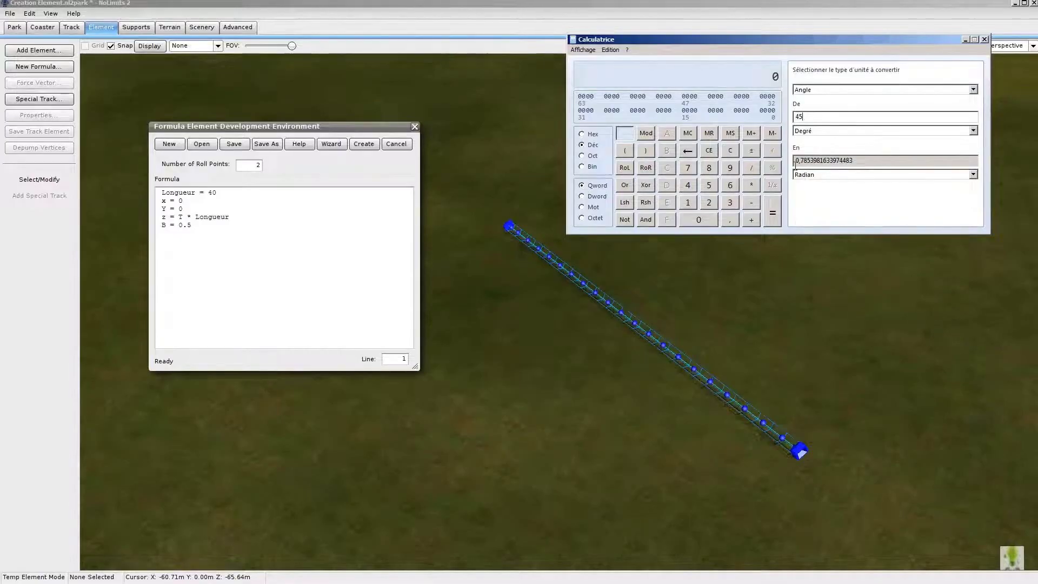
click(187, 225)
text(78)
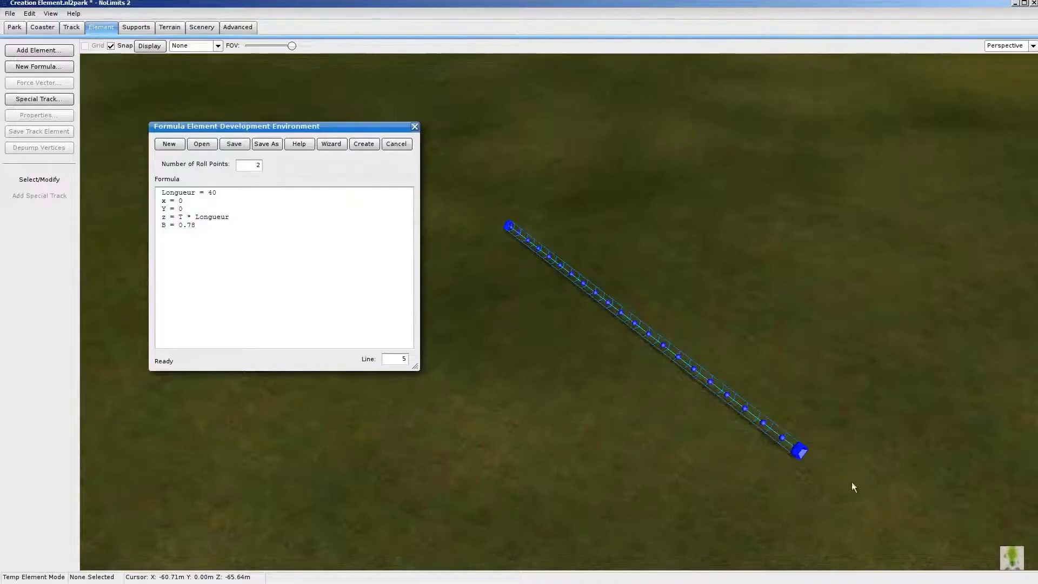
click(162, 234)
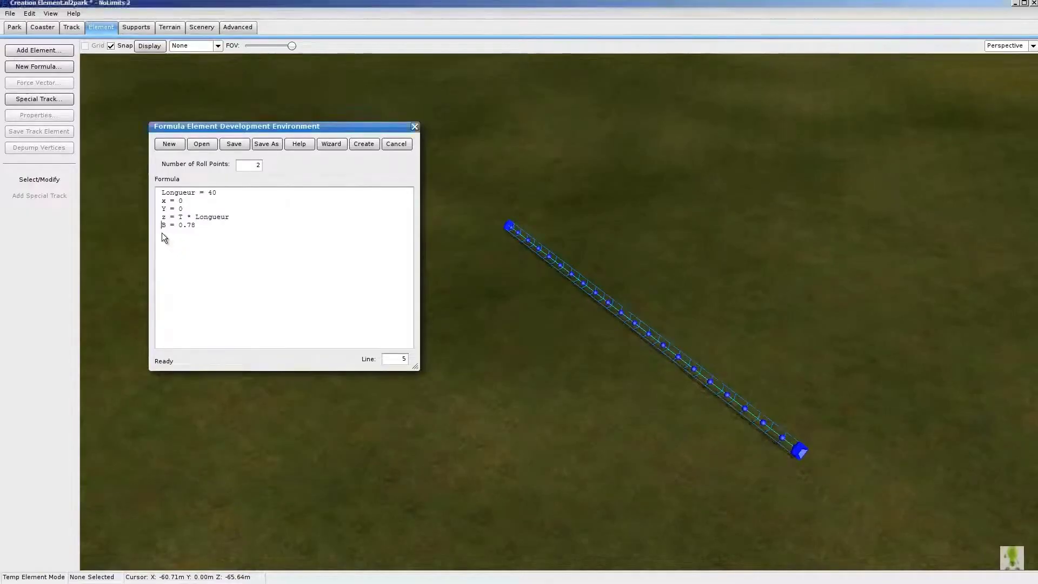
Add a VertRoll = 0 line to the end of the formula, below the banking value
click(199, 224)
text(Vert)
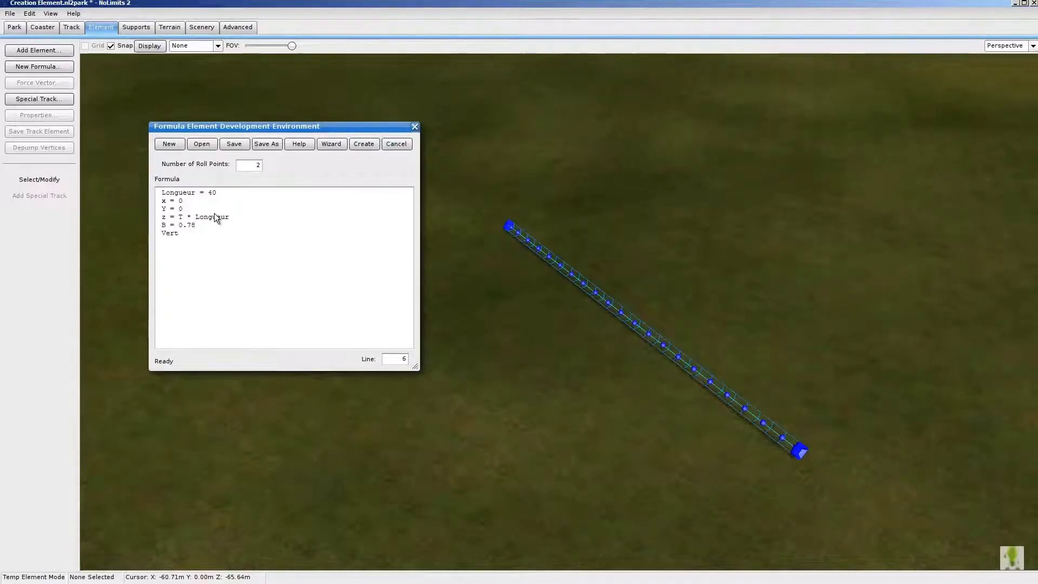
text(Roll)
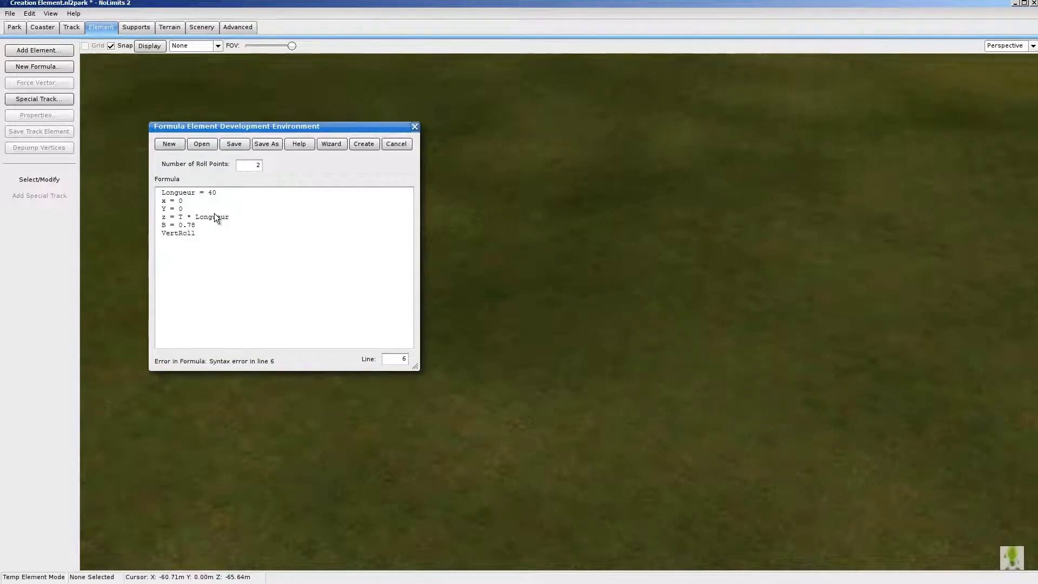
text( = 0)
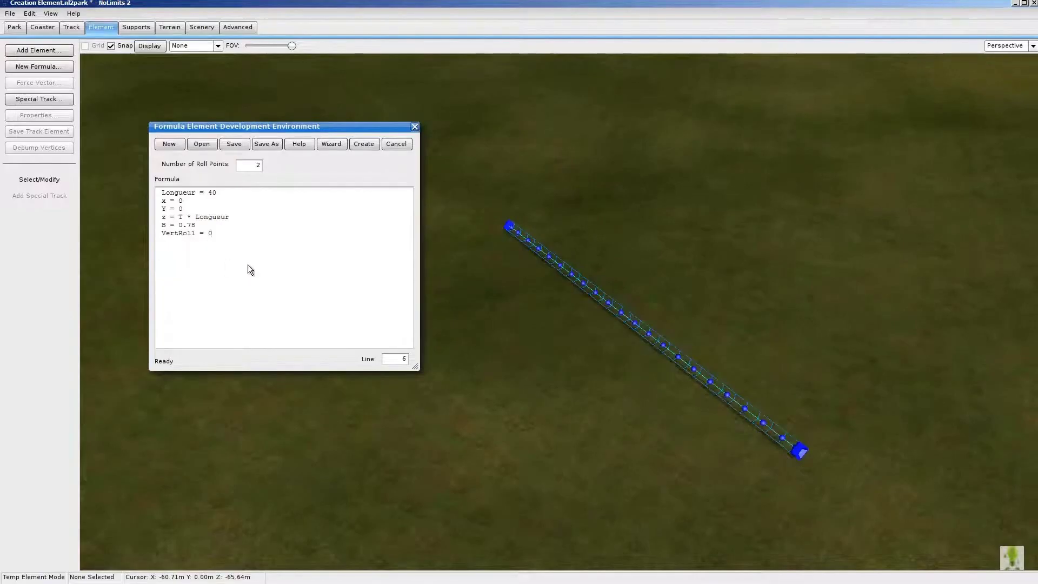
Set VertRoll to 1 in the formula, comparing the track's roll with the value 0
key(BackSpace)
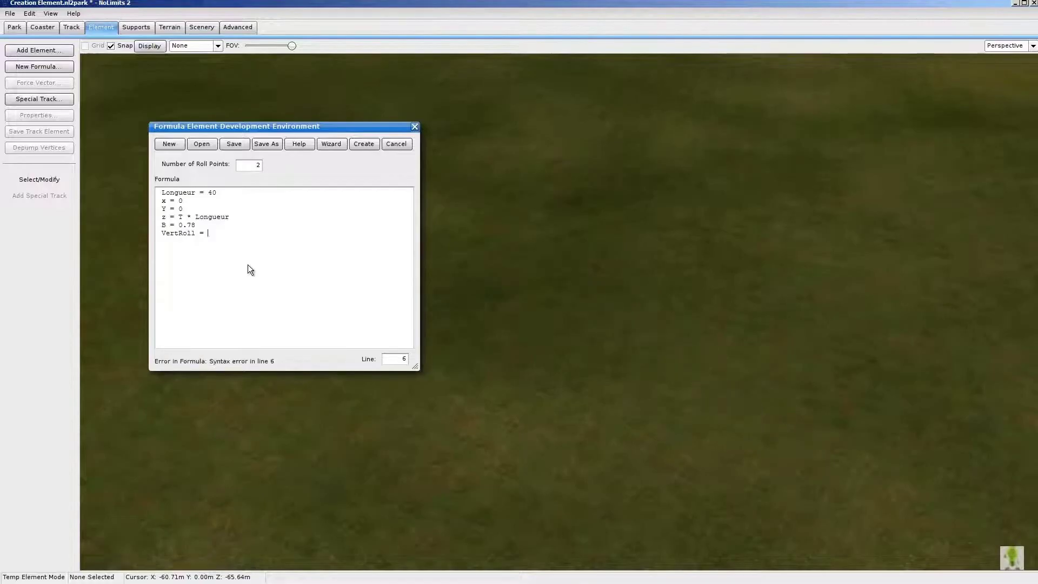
text(1)
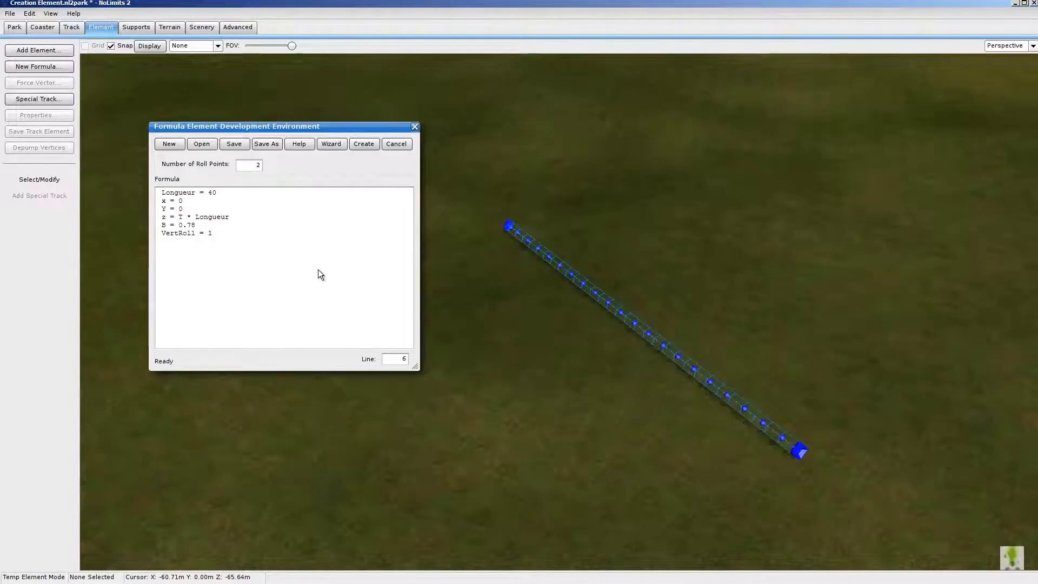
double_click(210, 233)
text(0)
key(BackSpace)
text(1)
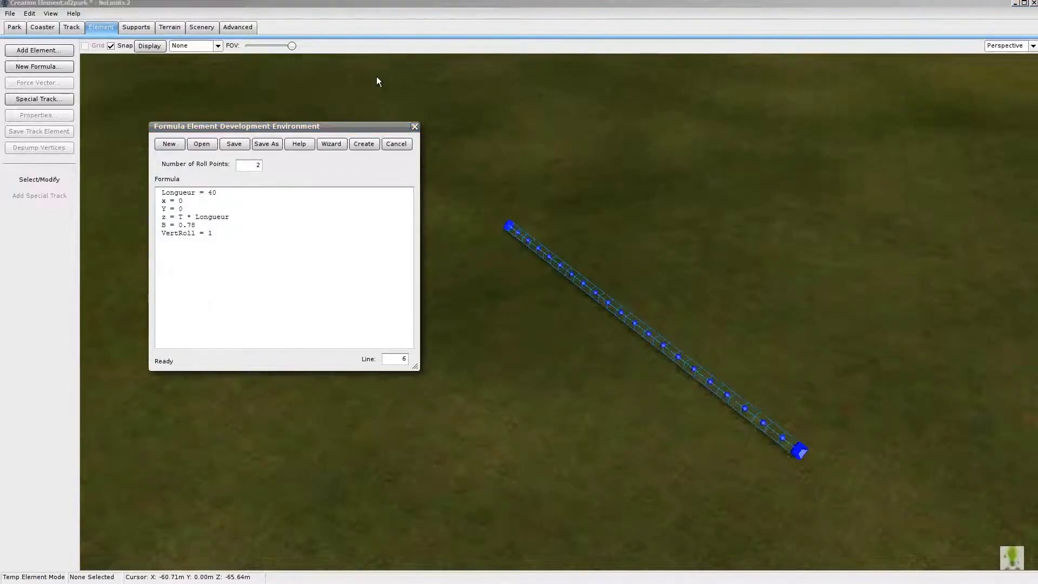
Create the track element from the formula, saving its changes, and raise the whole element higher above the ground
click(371, 144)
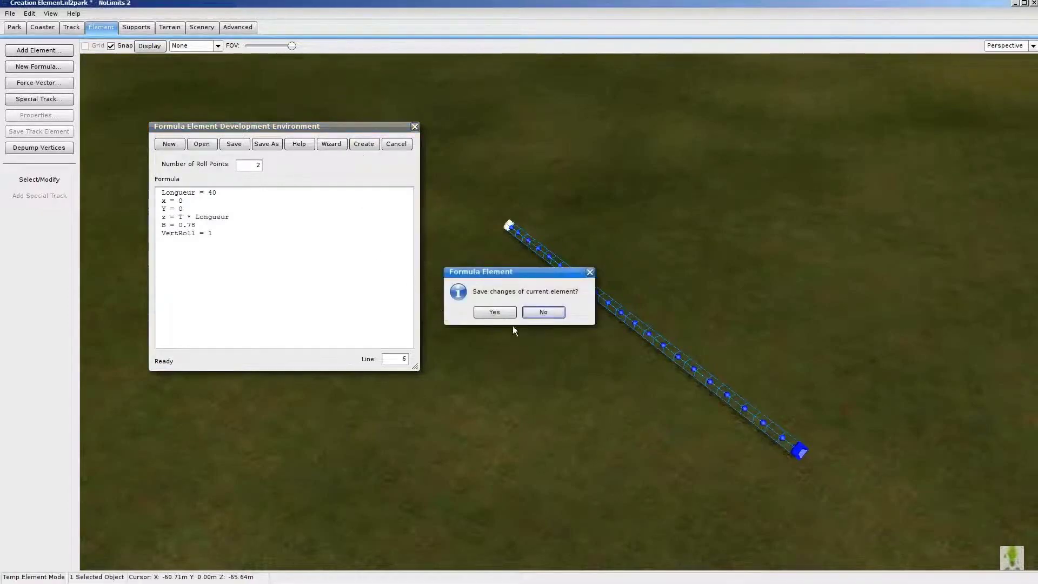
click(494, 312)
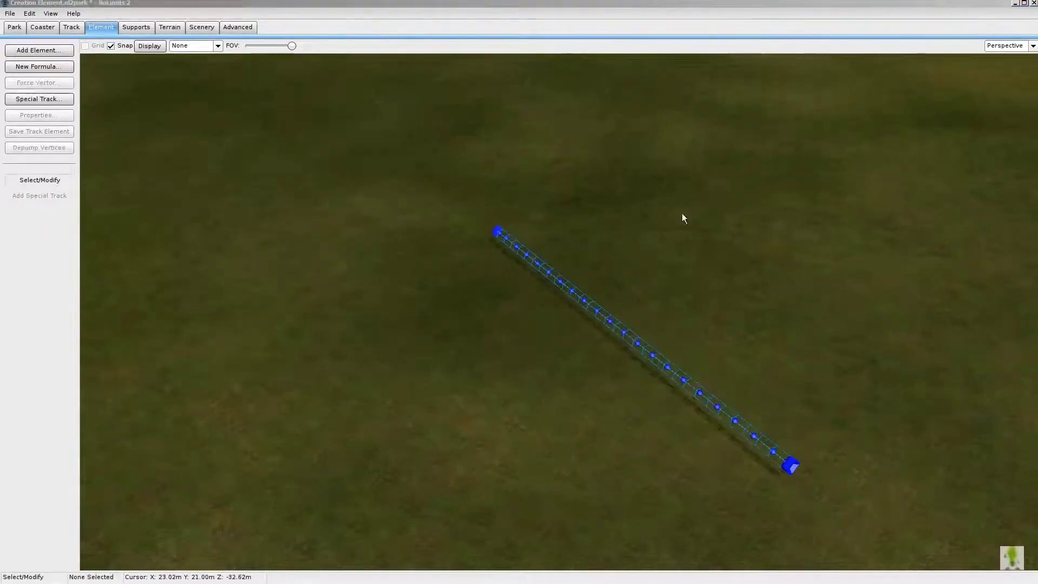
drag(457, 182, 854, 528)
drag(621, 333, 601, 215)
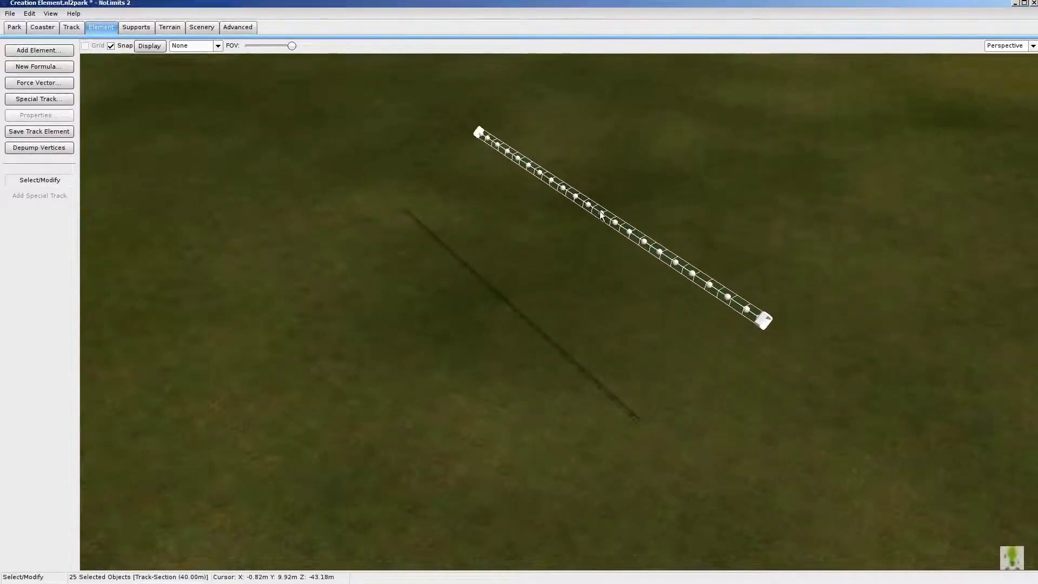
Freeze the coaster and inspect the rendered banked track up close
click(42, 27)
click(39, 207)
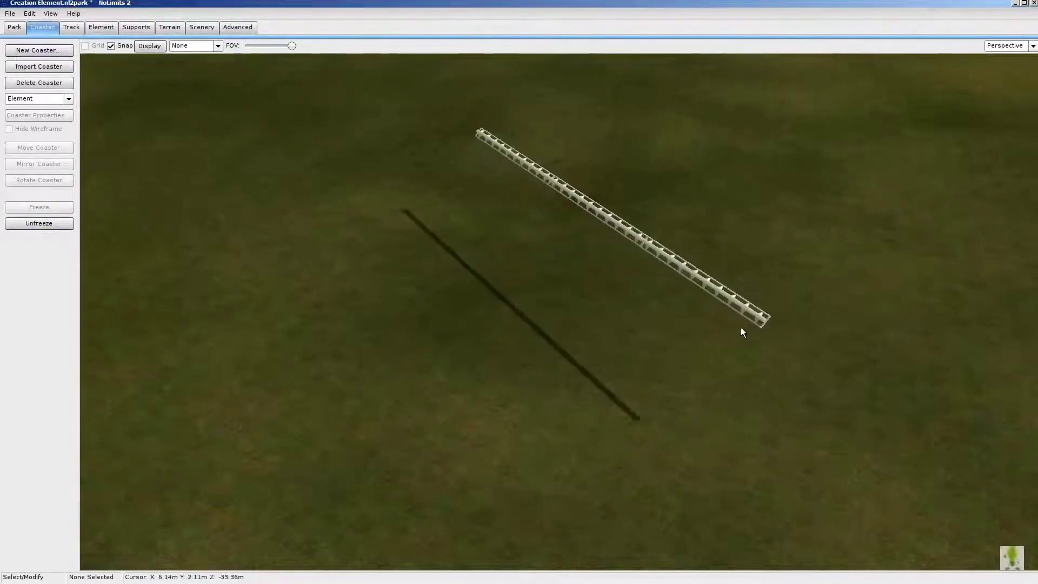
right_drag(760, 429, 520, 296)
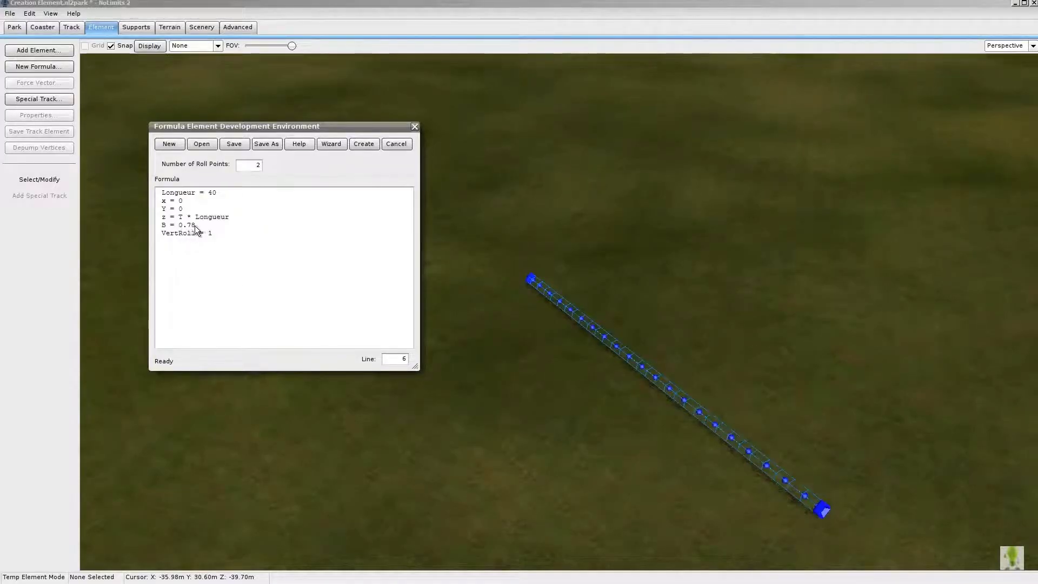
Declare a variable banking = 0 on a new line below Longueur in the formula
click(159, 193)
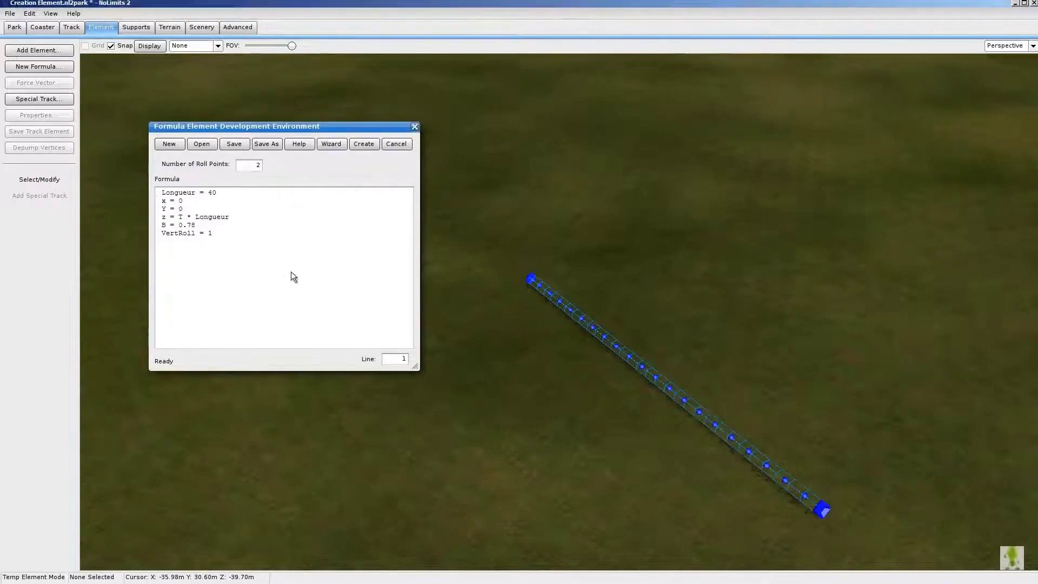
click(233, 193)
key(Return)
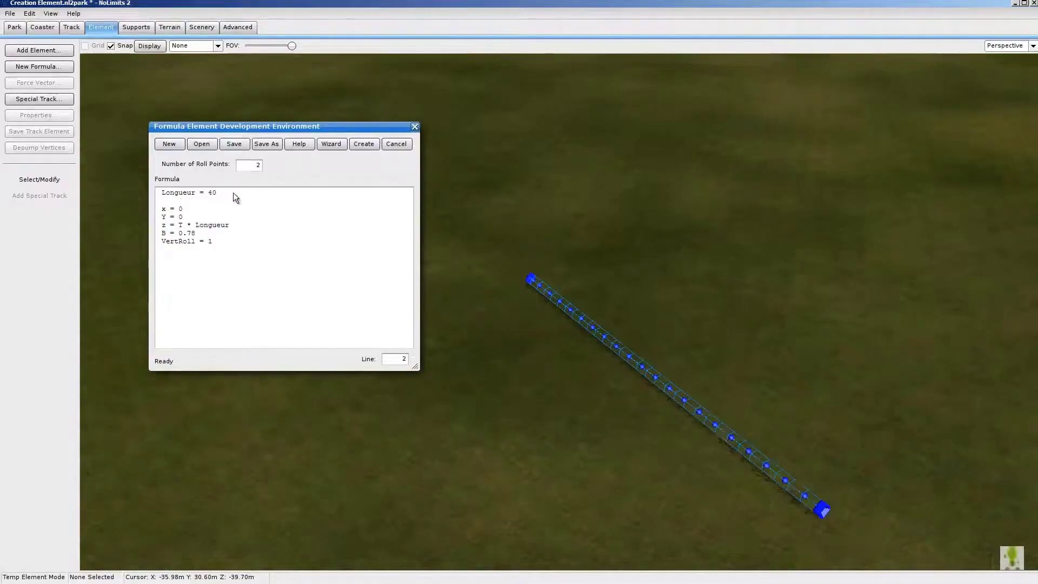
text(banking = 0)
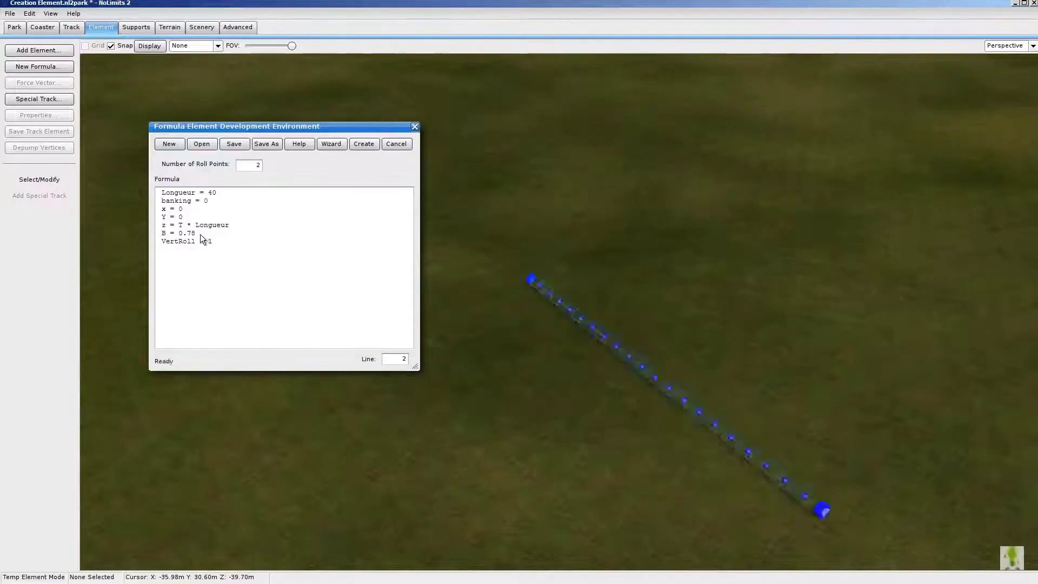
Replace the numeric value of B in the formula with the banking variable
click(182, 235)
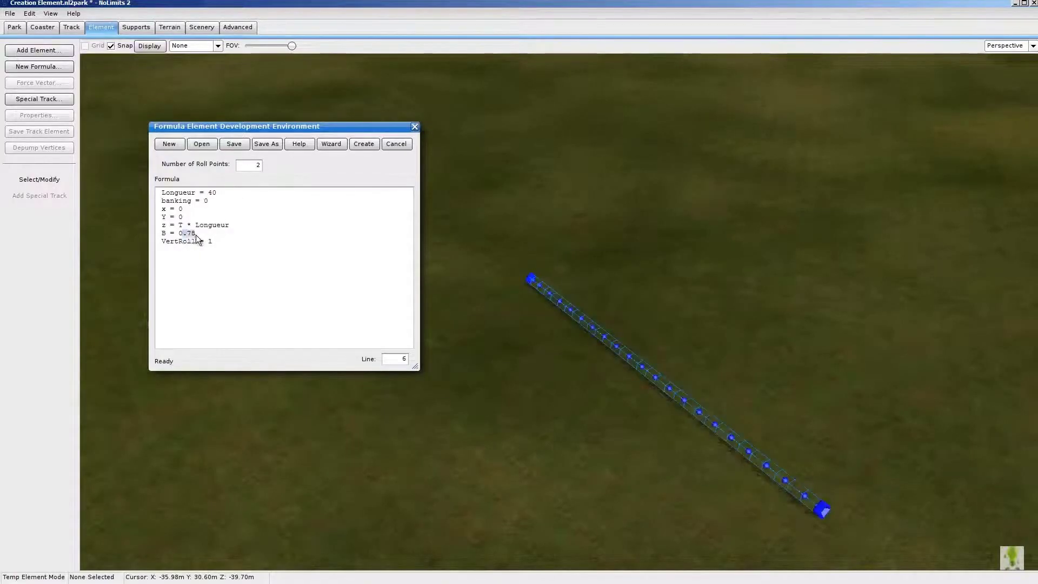
drag(196, 234, 183, 235)
double_click(184, 235)
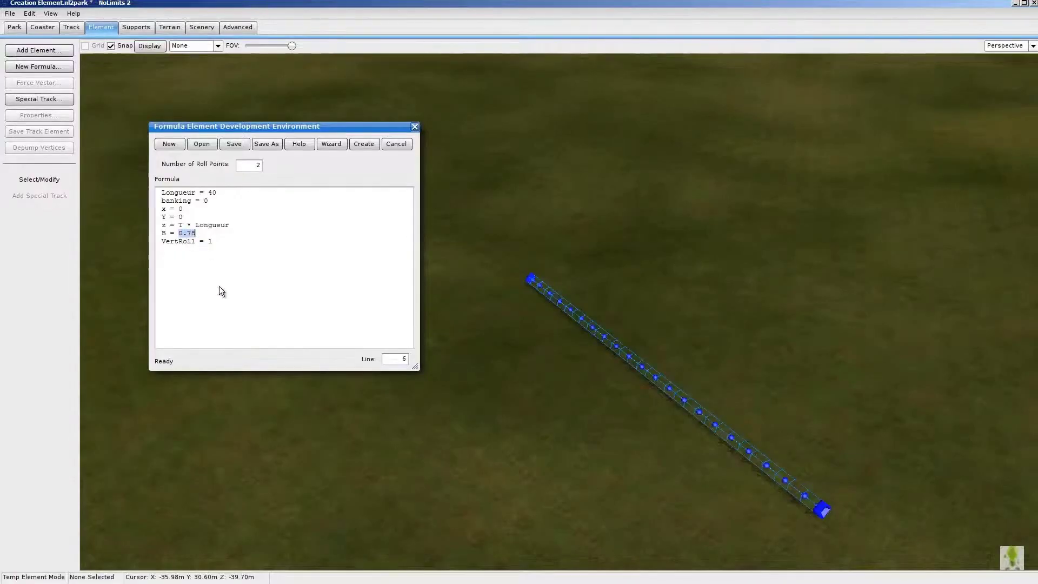
key(BackSpace)
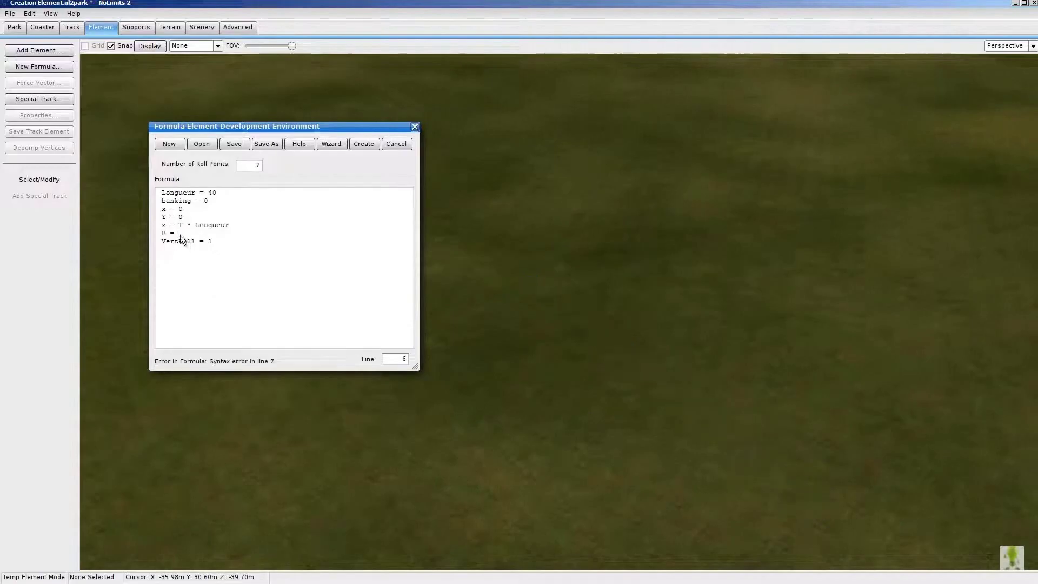
text(banking)
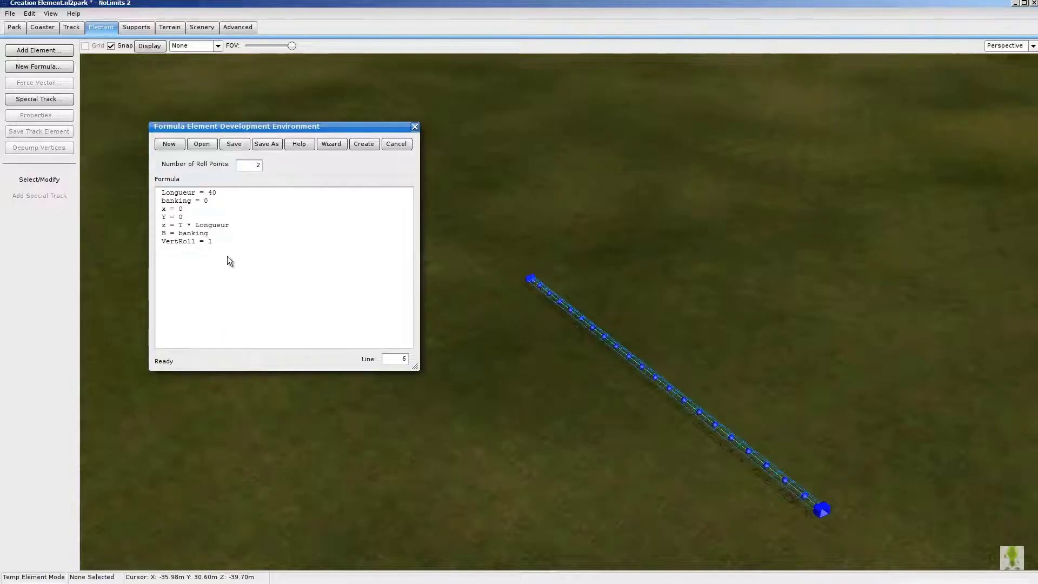
Declare Vroll = 0, assign Vroll to VertRoll in the formula, and check the variables available in the formula wizard
click(212, 242)
key(BackSpace)
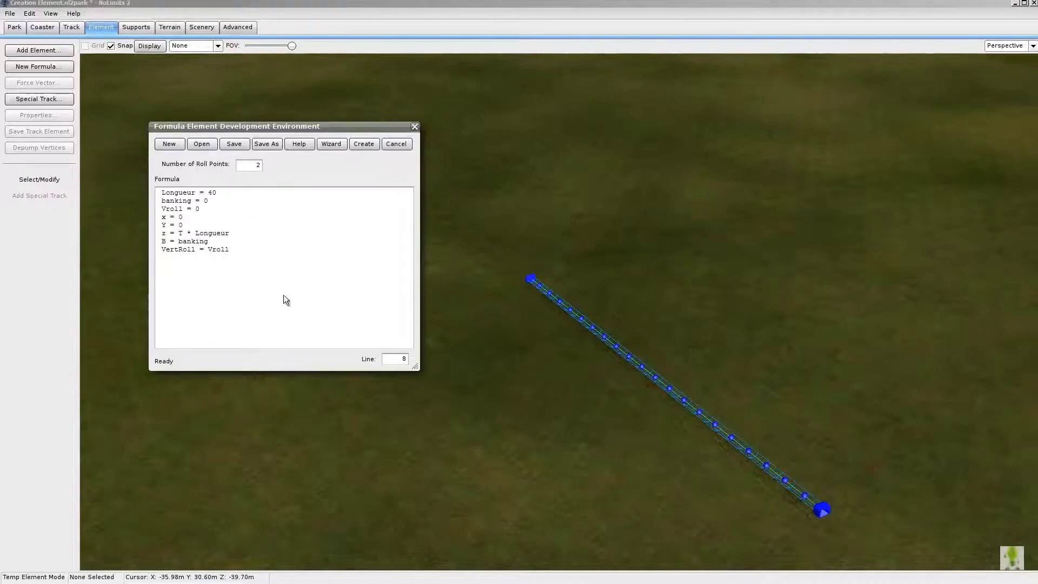
click(334, 147)
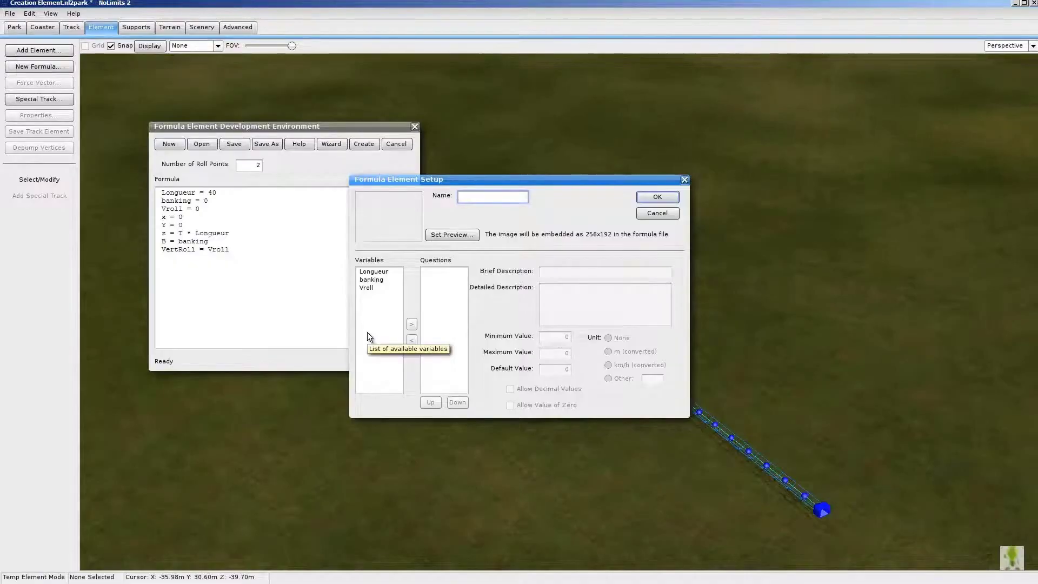
click(658, 213)
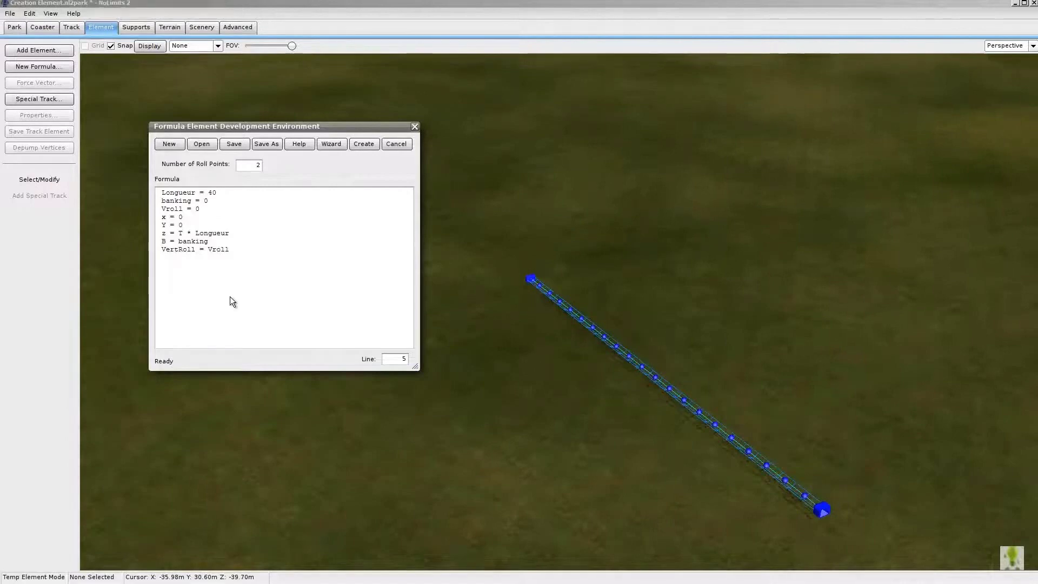
Declare a variable Hauteur = 0 on a new line below Vroll in the formula
click(207, 211)
key(Return)
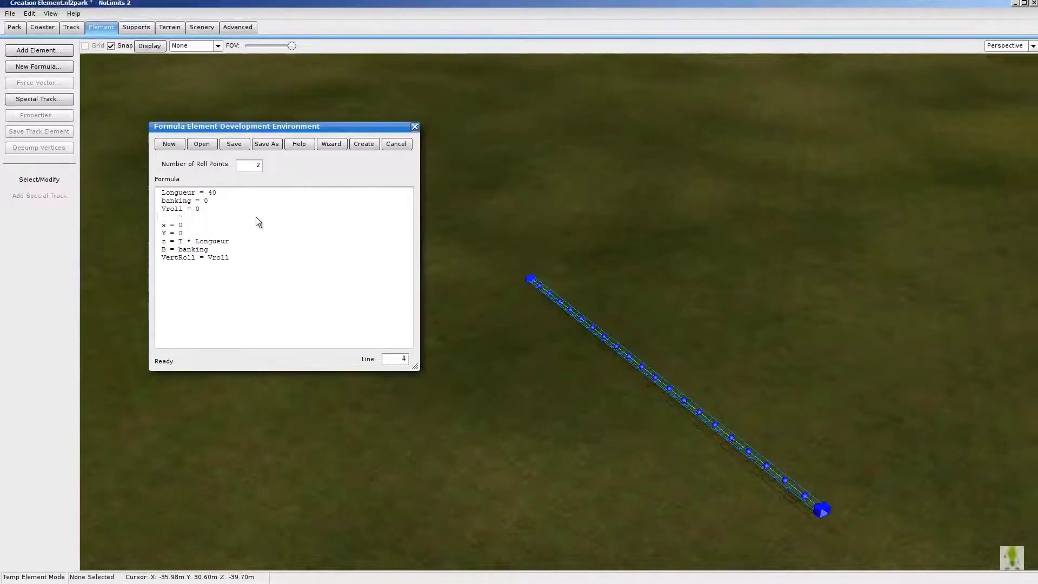
text(Hauteur = c)
key(BackSpace)
text(0)
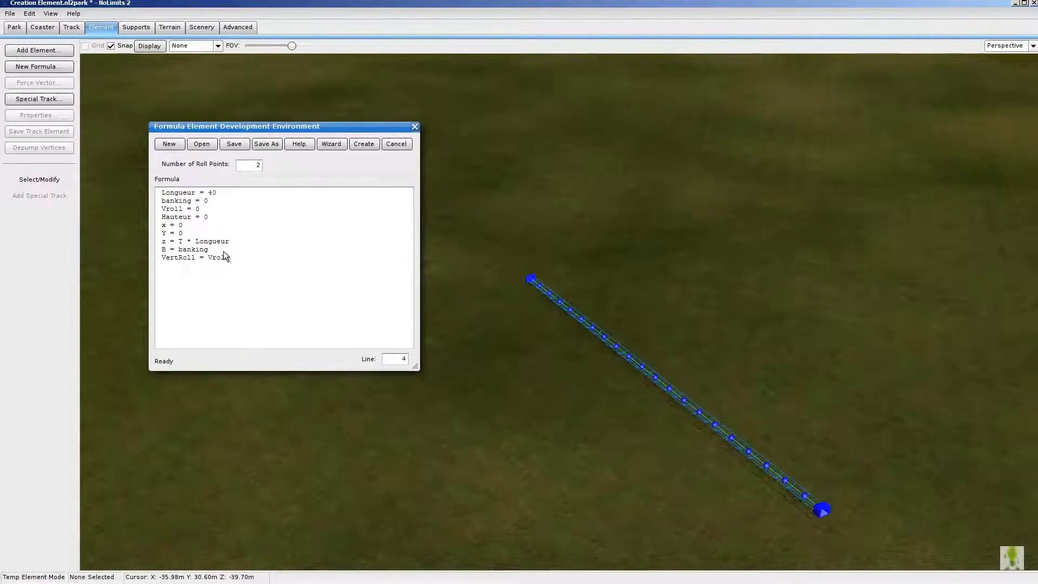
Change the Y line of the formula to T * Hauteur
double_click(180, 233)
text(T *)
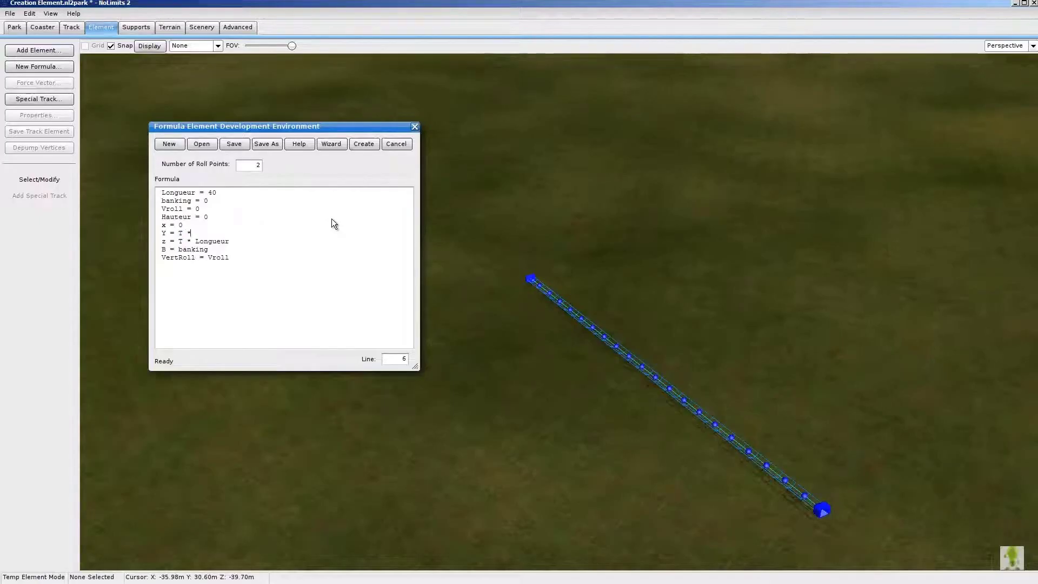
text( H)
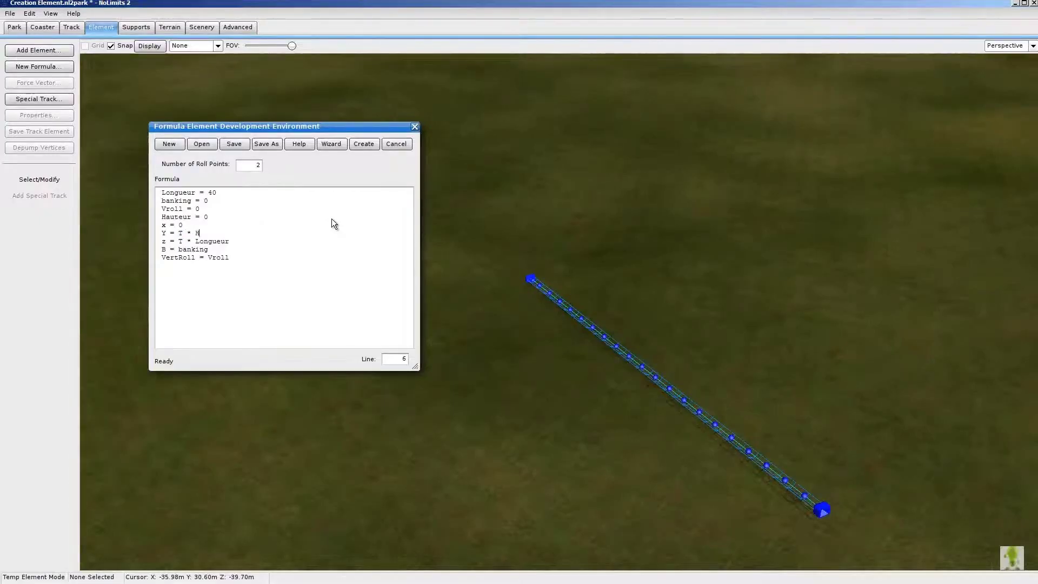
text(auteur)
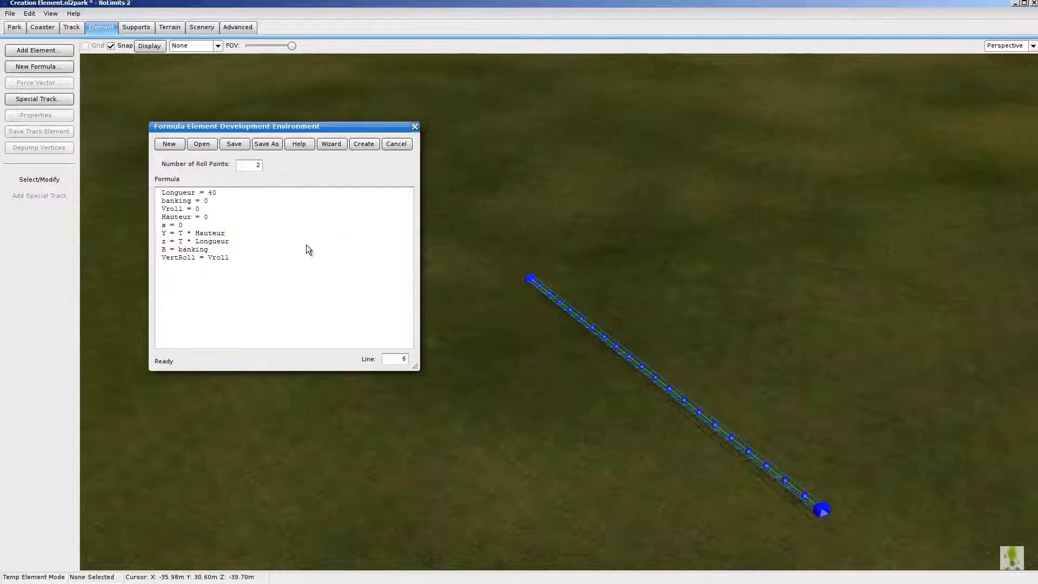
Test the track's slope with Hauteur at 20, and return the variable to 0
click(206, 219)
text(2)
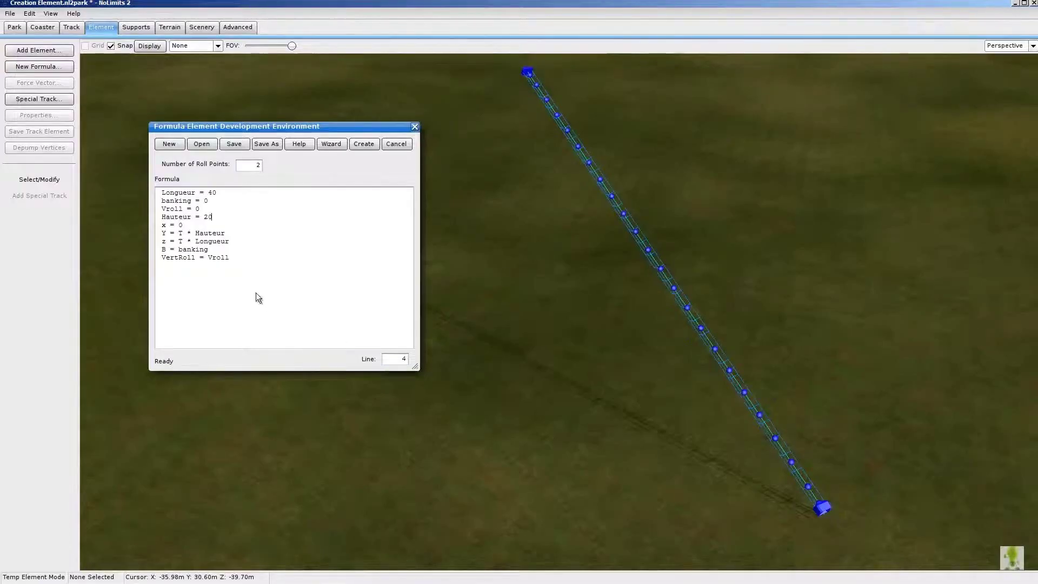
key(BackSpace)
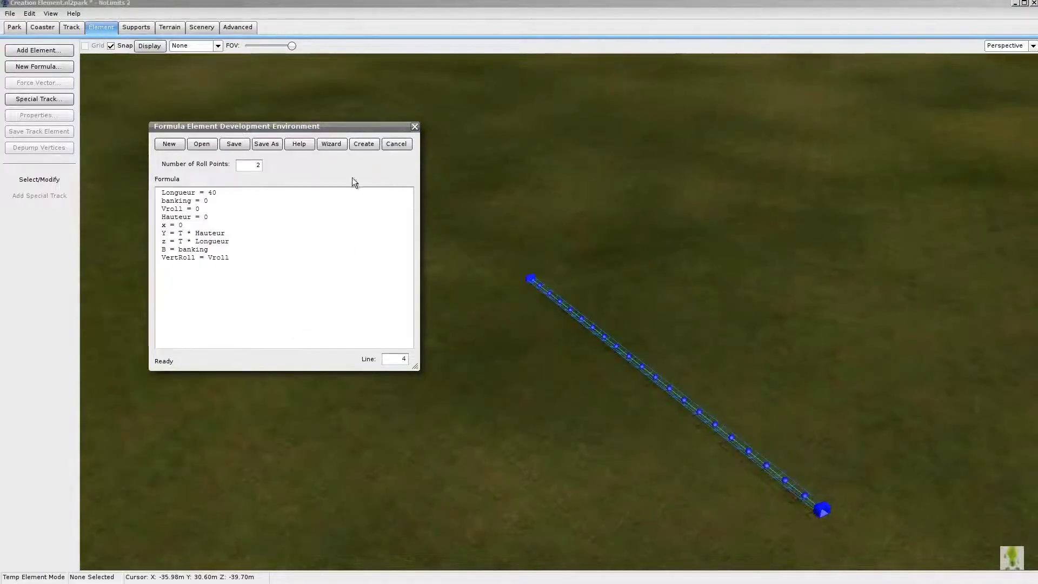
Make Longueur a question in the formula wizard, with brief description "Longueur" and detailed description "Longueur du rail"
click(331, 144)
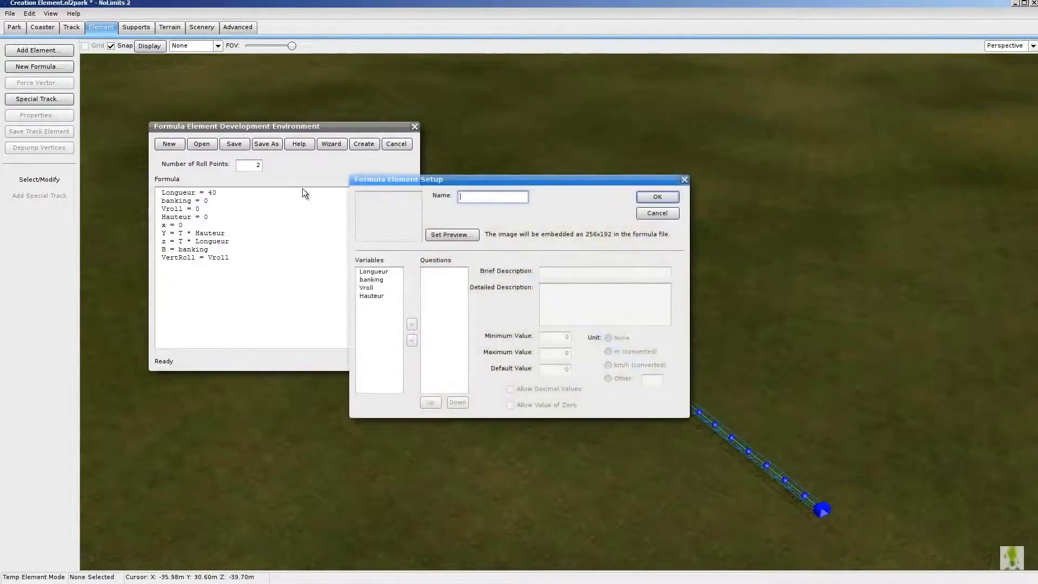
click(383, 273)
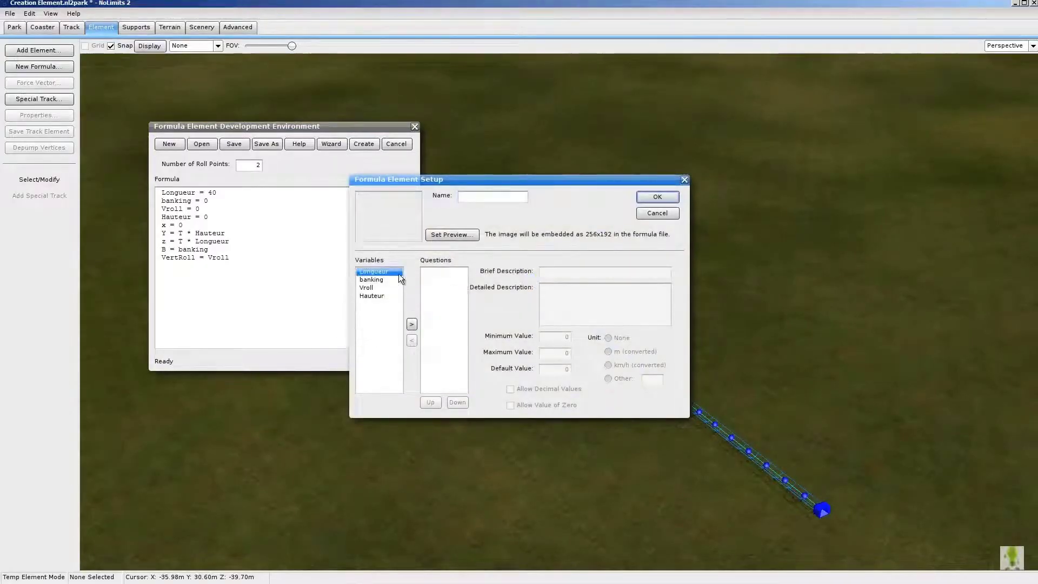
click(412, 324)
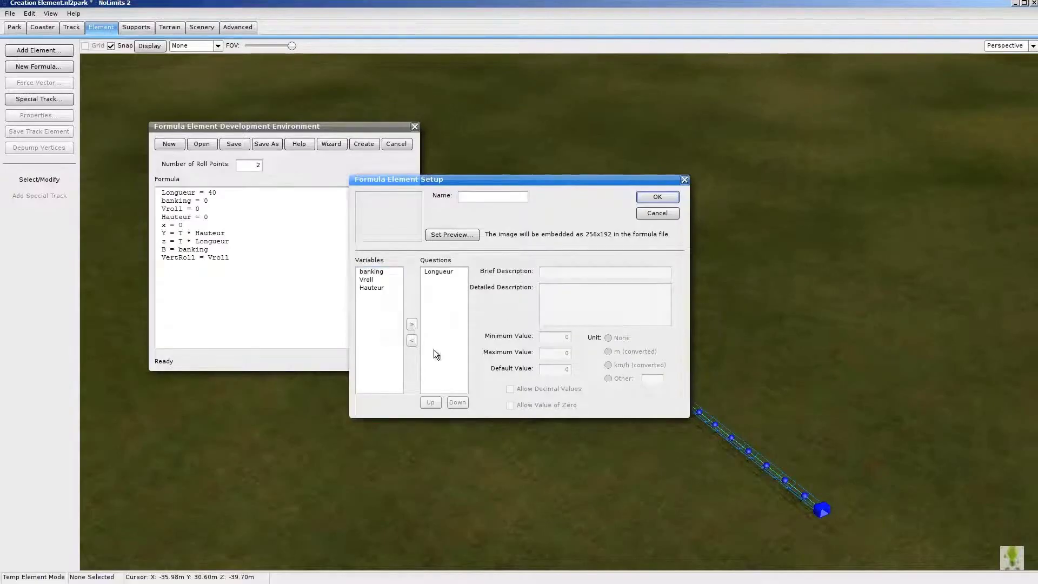
click(439, 273)
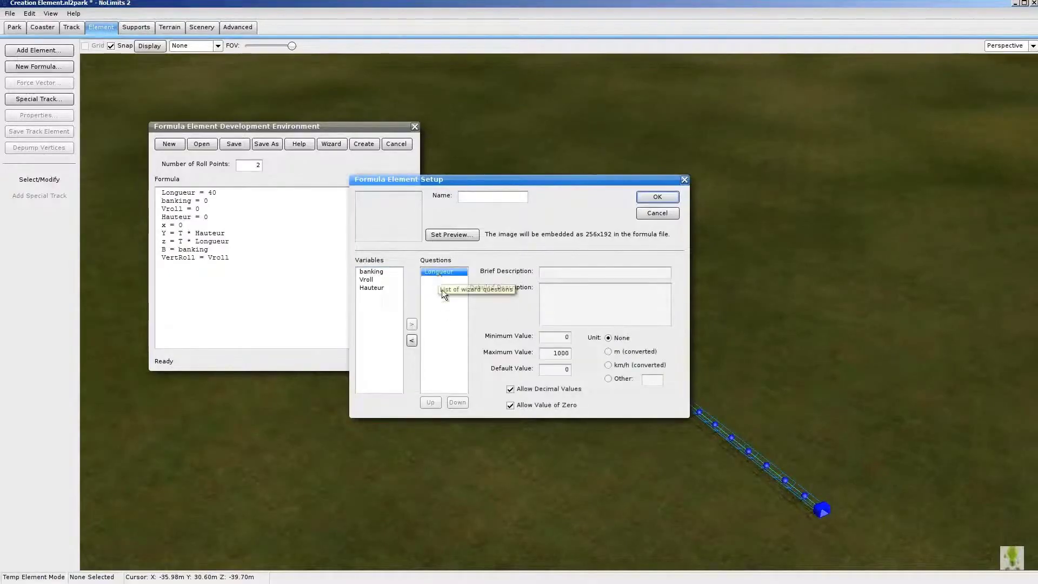
click(547, 273)
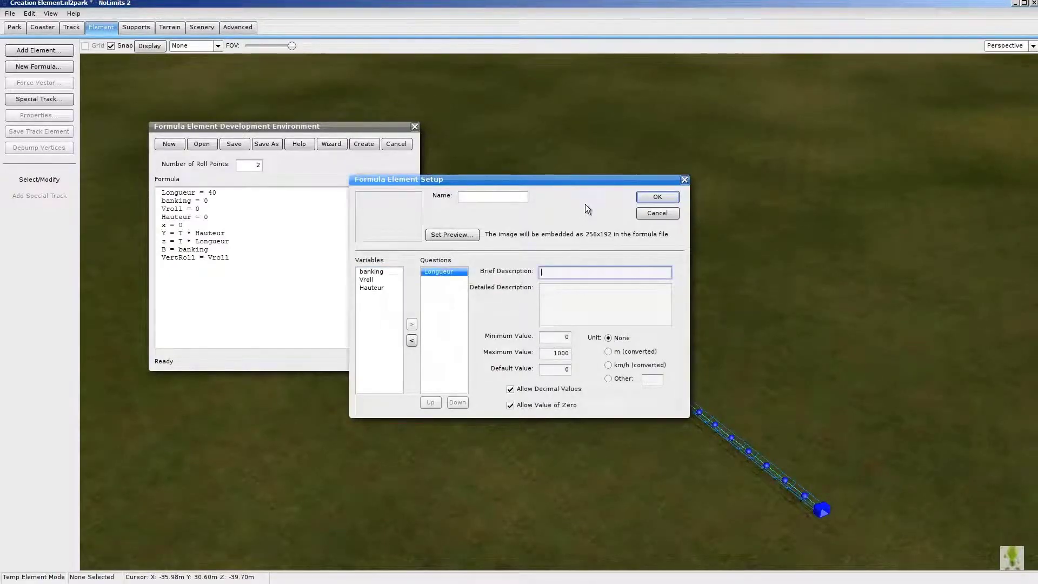
text(Longueur)
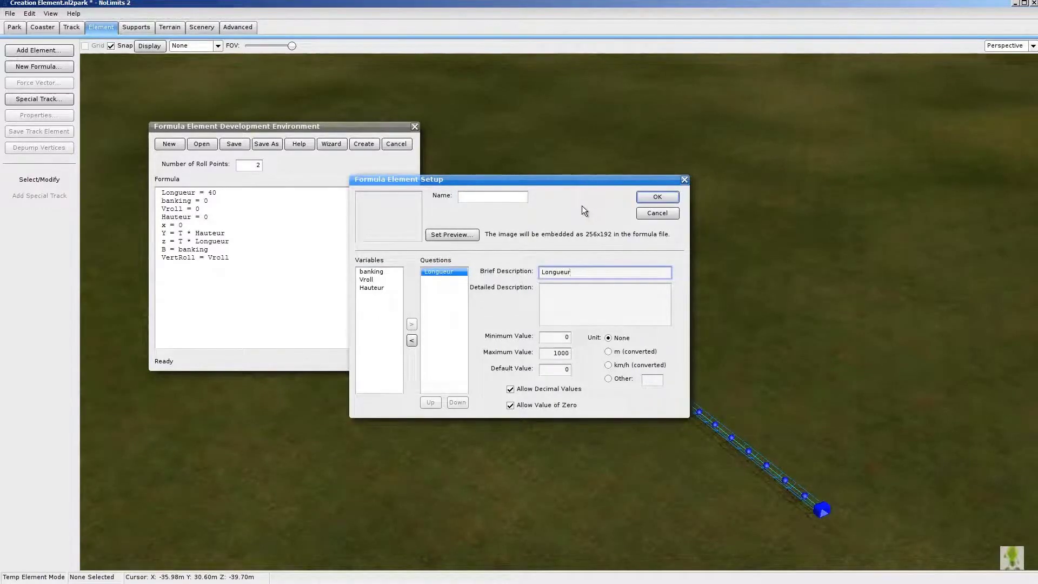
click(553, 288)
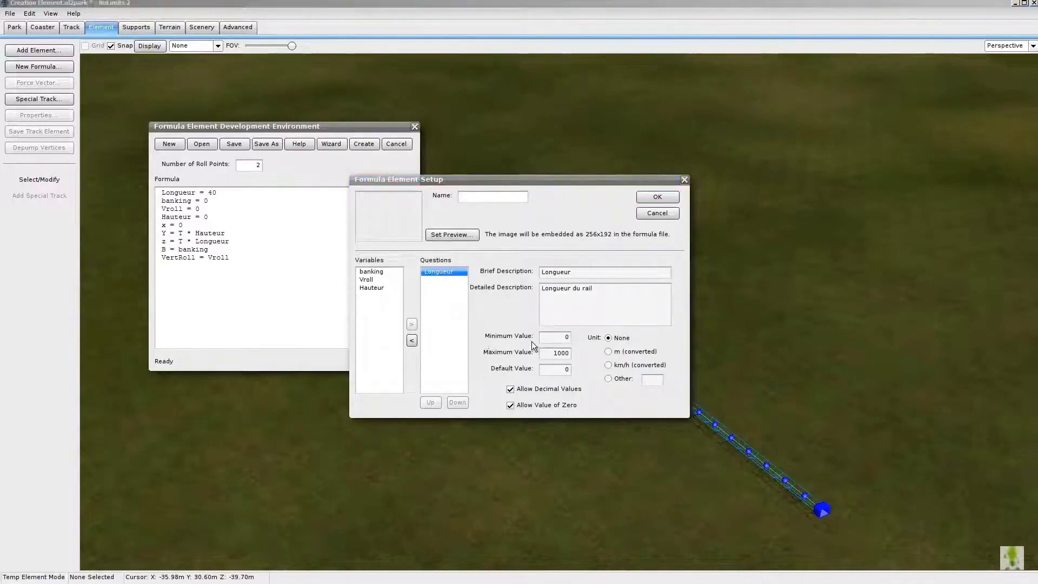
Give the Longueur question a minimum of 1, a maximum of 100, a default of 1 and the unit m (converted)
click(551, 338)
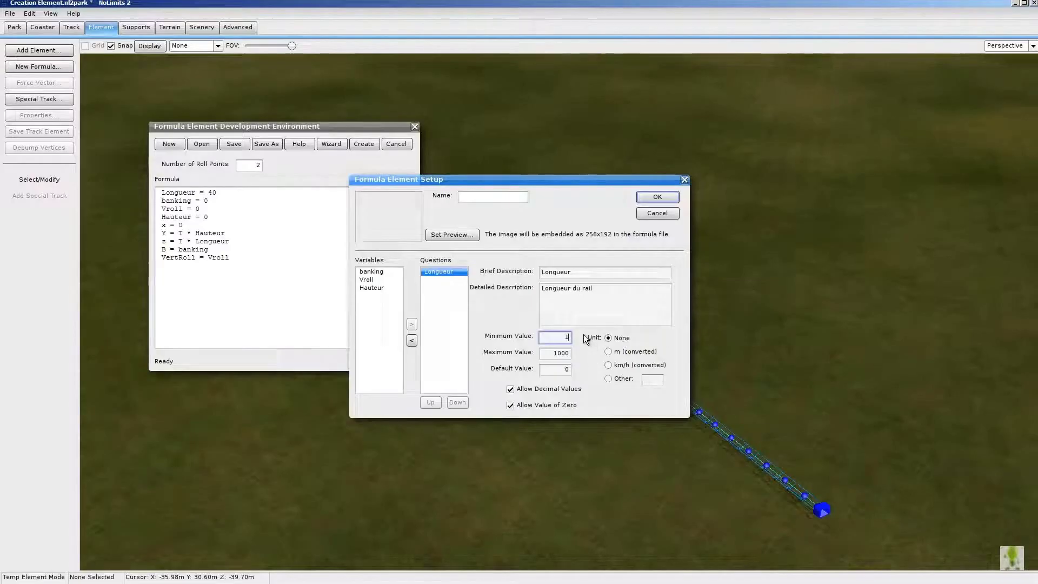
click(608, 352)
double_click(549, 354)
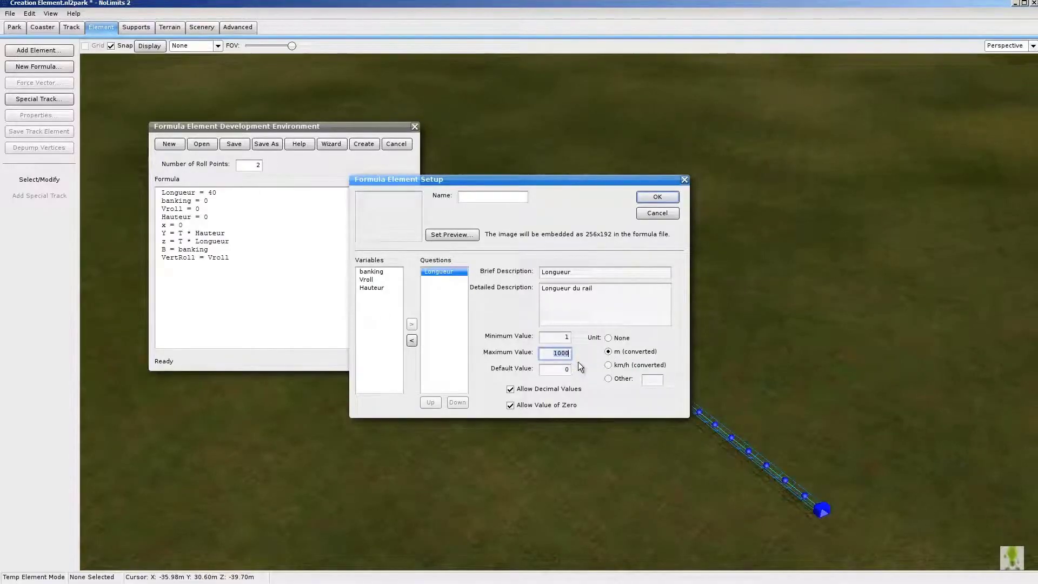
text(100)
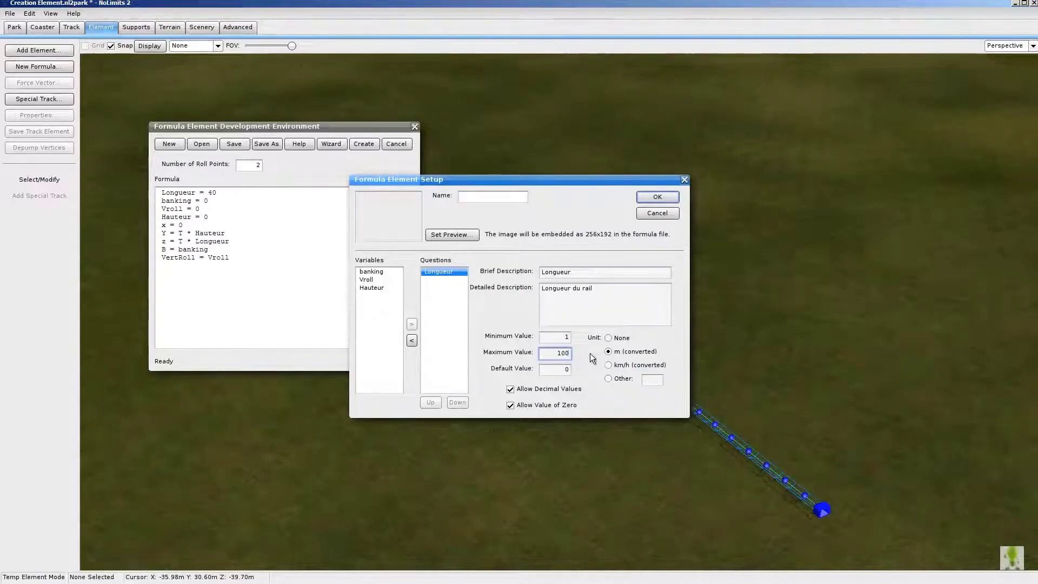
click(562, 370)
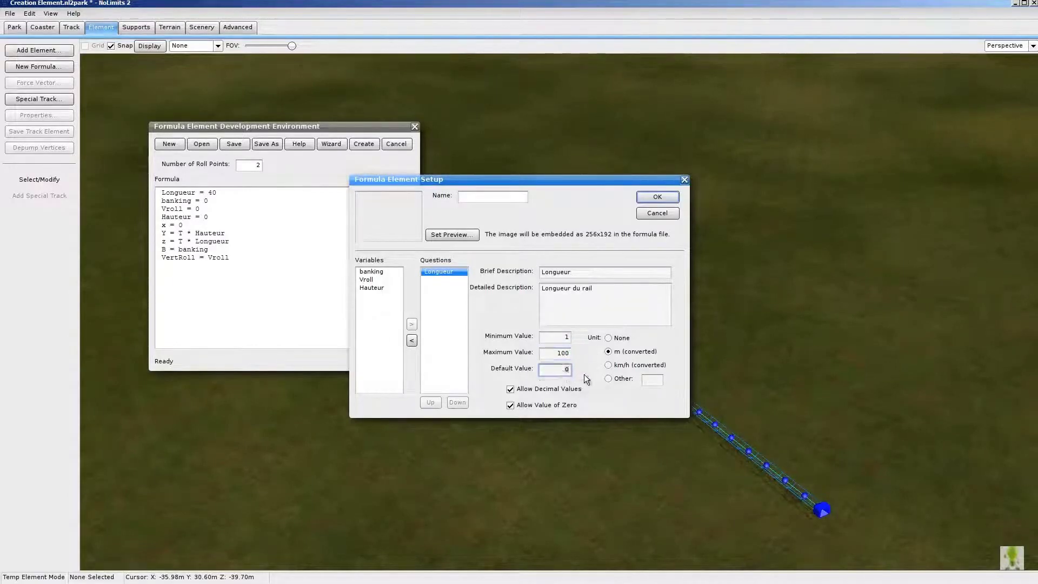
key(BackSpace)
text(1)
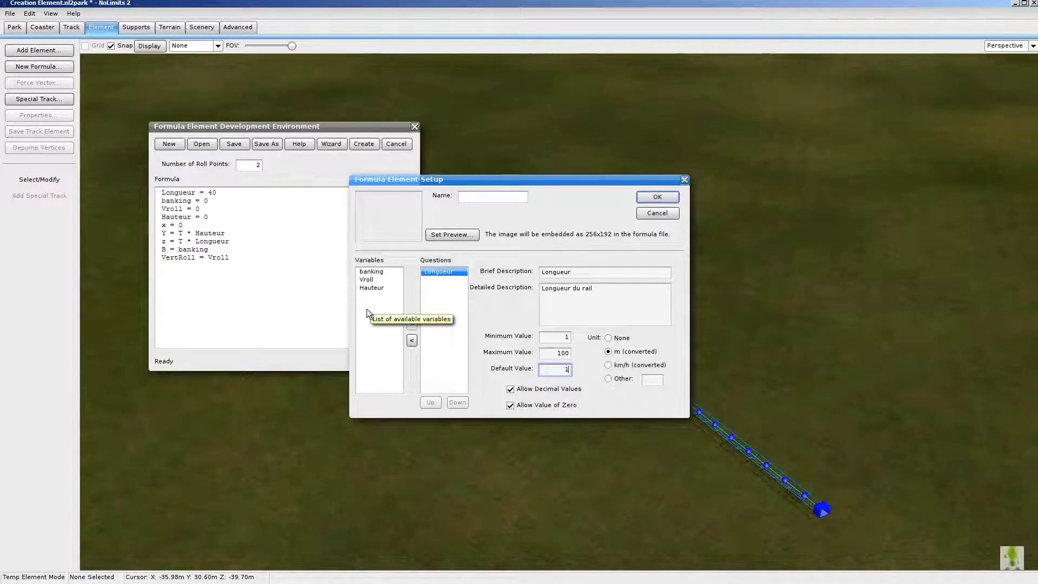
Make banking, Hauteur and Vroll wizard questions too, describing Hauteur as "Hauteur du point de fin" with a maximum of 100
click(375, 272)
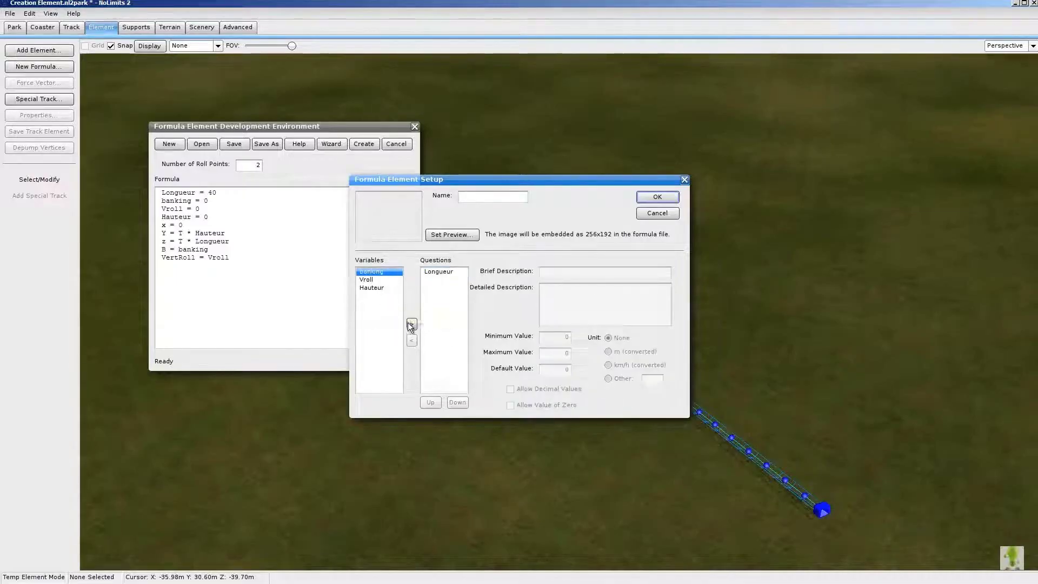
click(410, 324)
click(439, 280)
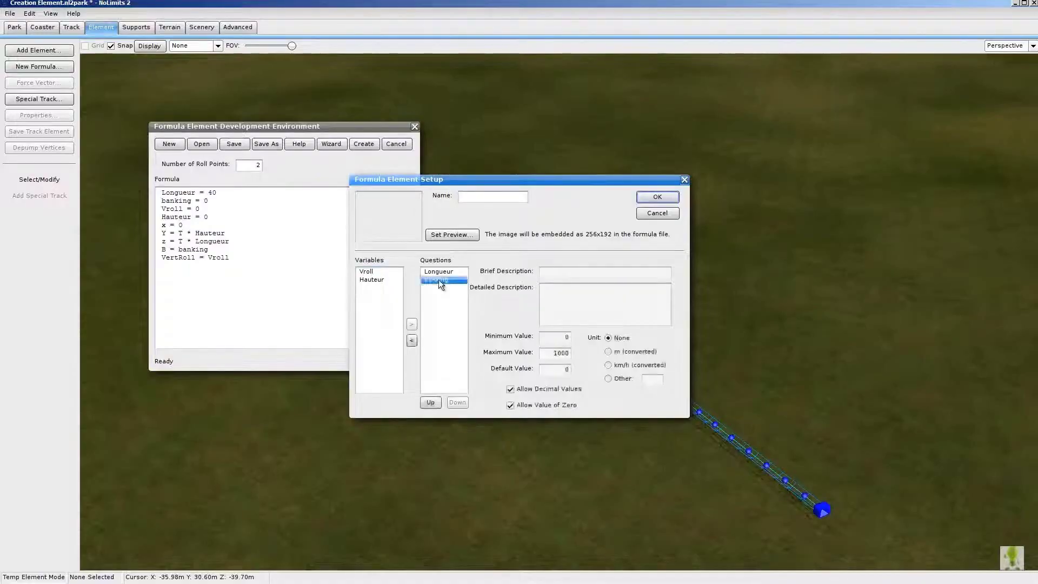
click(550, 274)
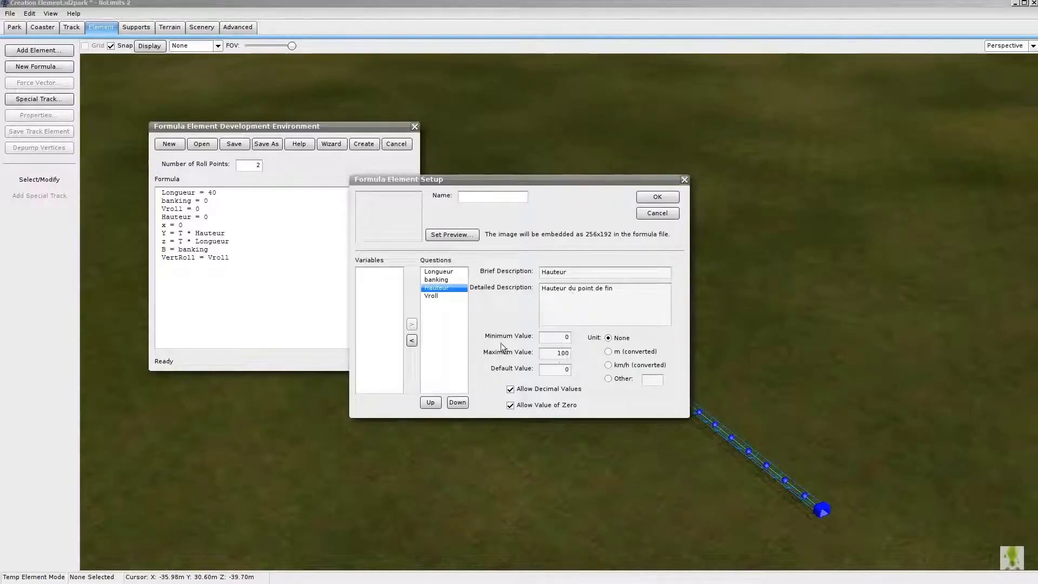
click(432, 296)
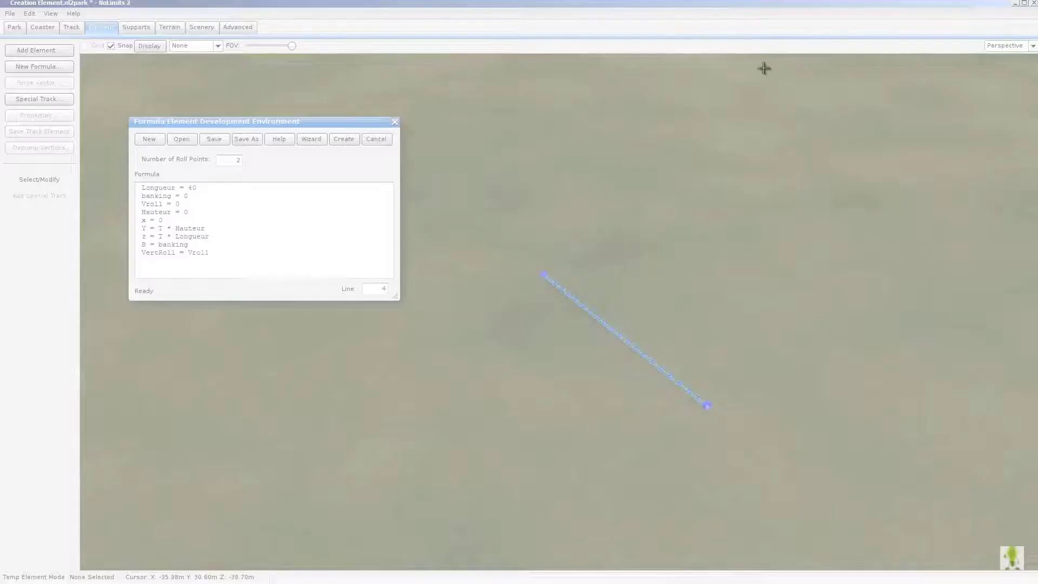
Capture the straight track on screen as Ligne_droite.JPG and resize the image to 256 x 192 pixels in Photoshop
drag(524, 235, 752, 448)
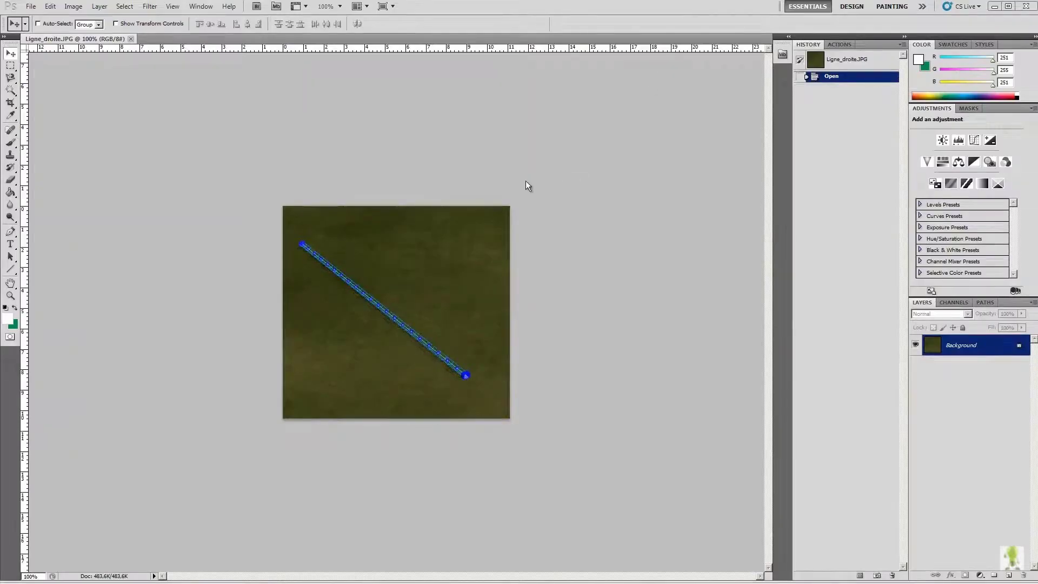
click(77, 8)
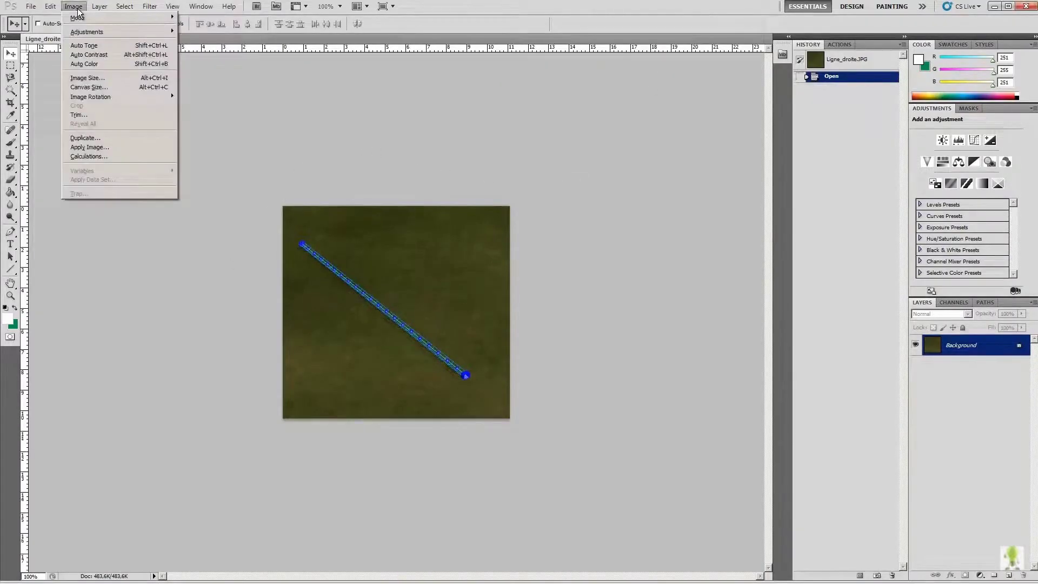
click(87, 79)
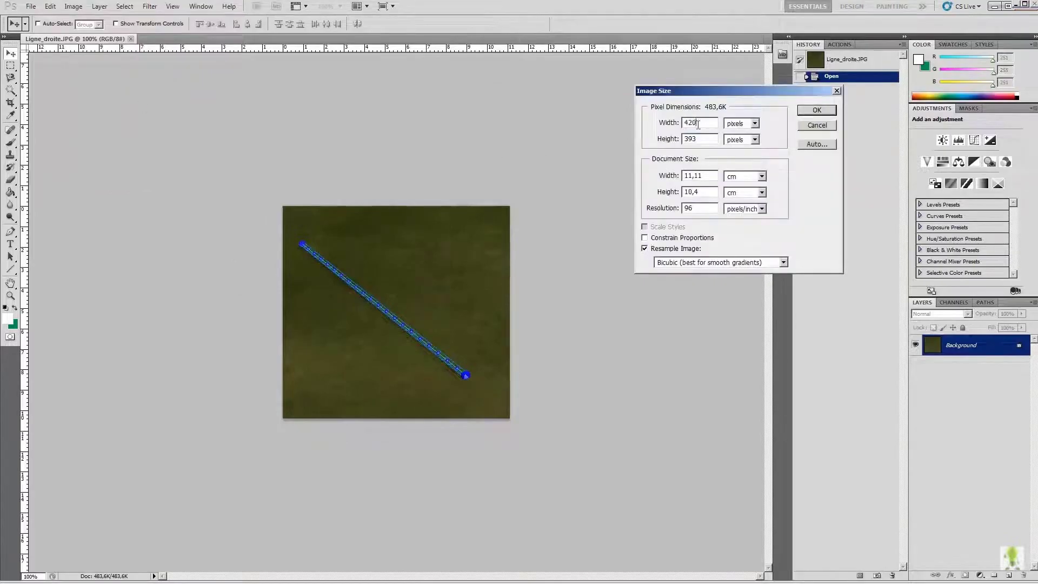
text(256)
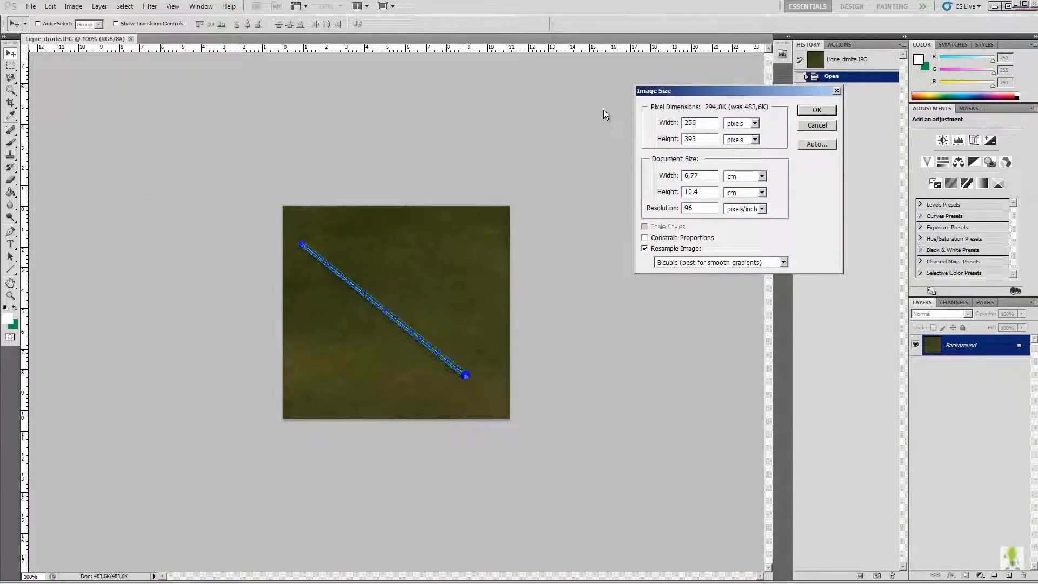
key(Tab)
key(Tab)
text(192)
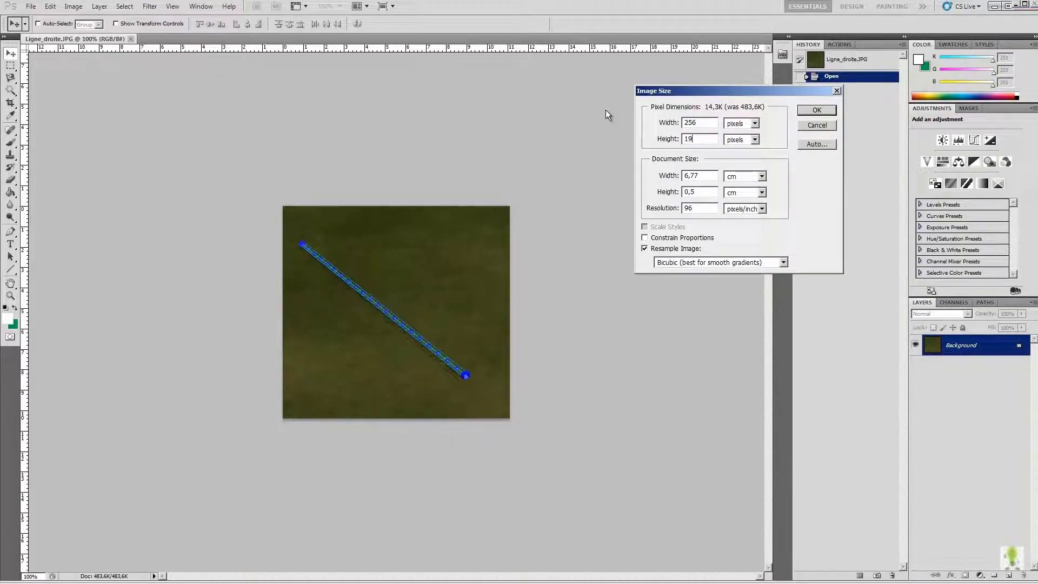
click(821, 111)
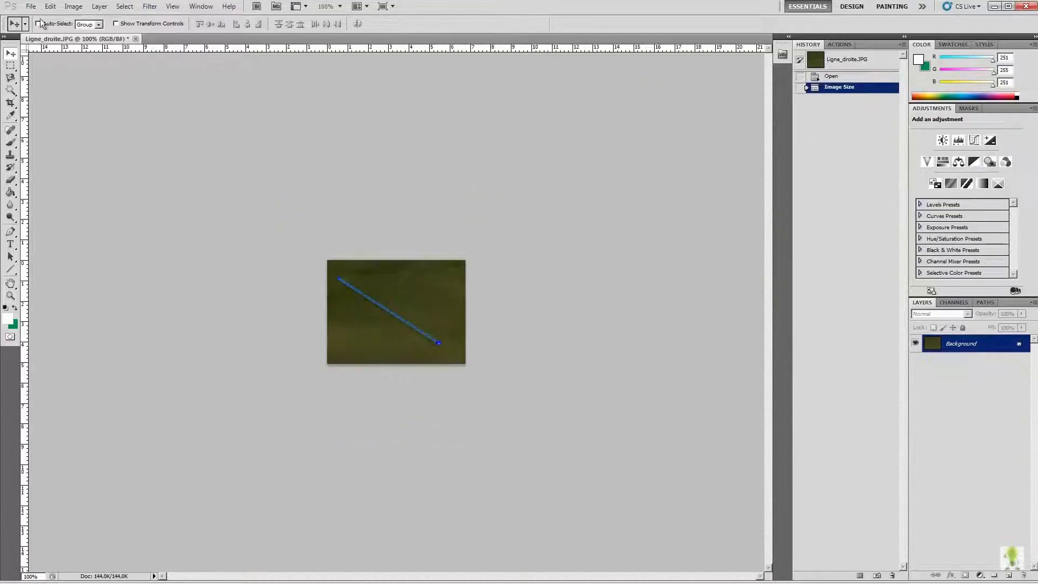
Save the resized Ligne_droite.JPG under the same name, accepting the save options
click(31, 6)
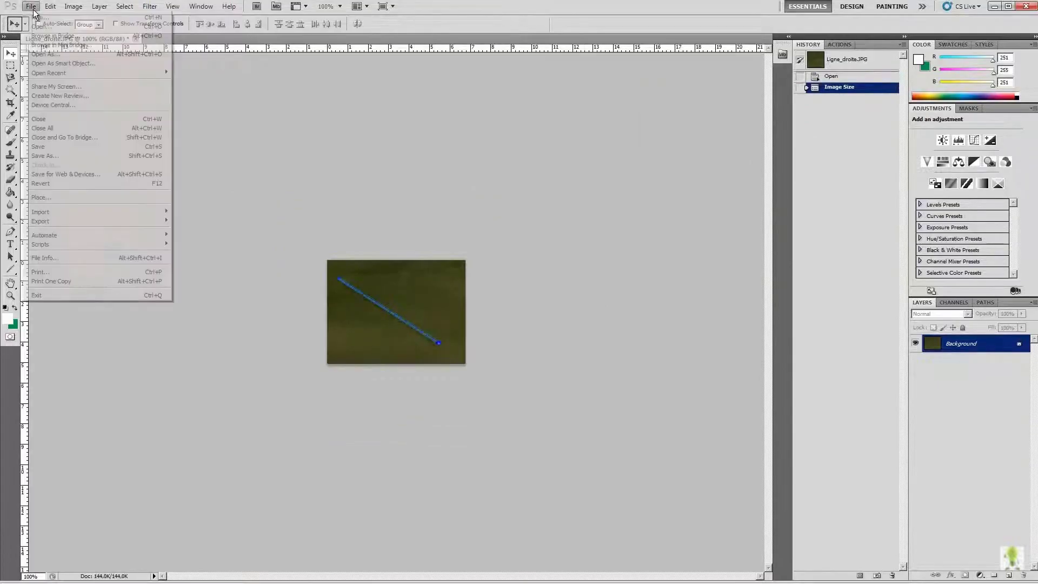
click(53, 147)
click(588, 97)
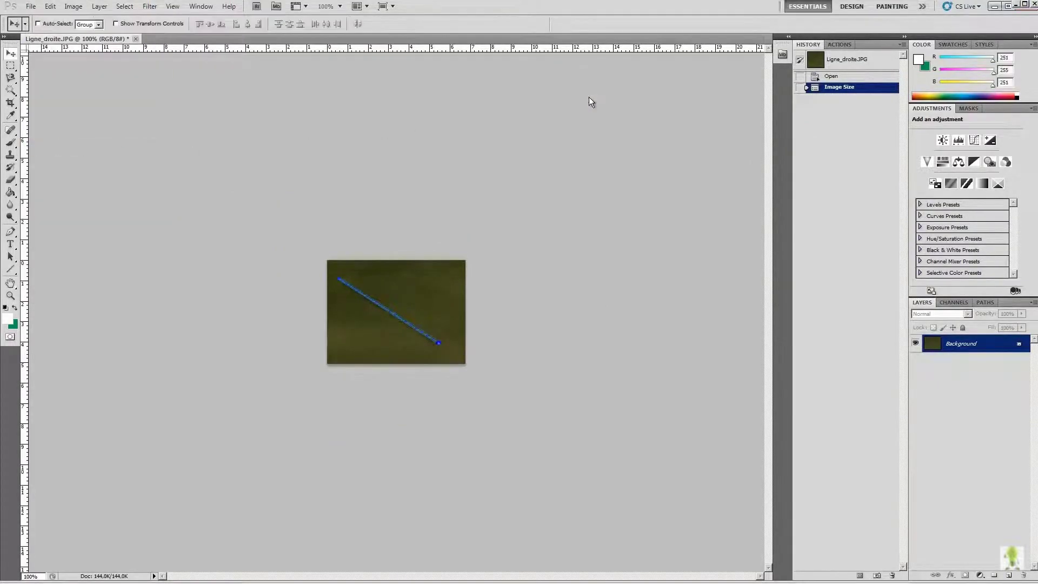
Switch back to NoLimits 2 and set Ligne_droite.JPG as the preview image in the formula wizard, confirming the setup
key(alt+Tab)
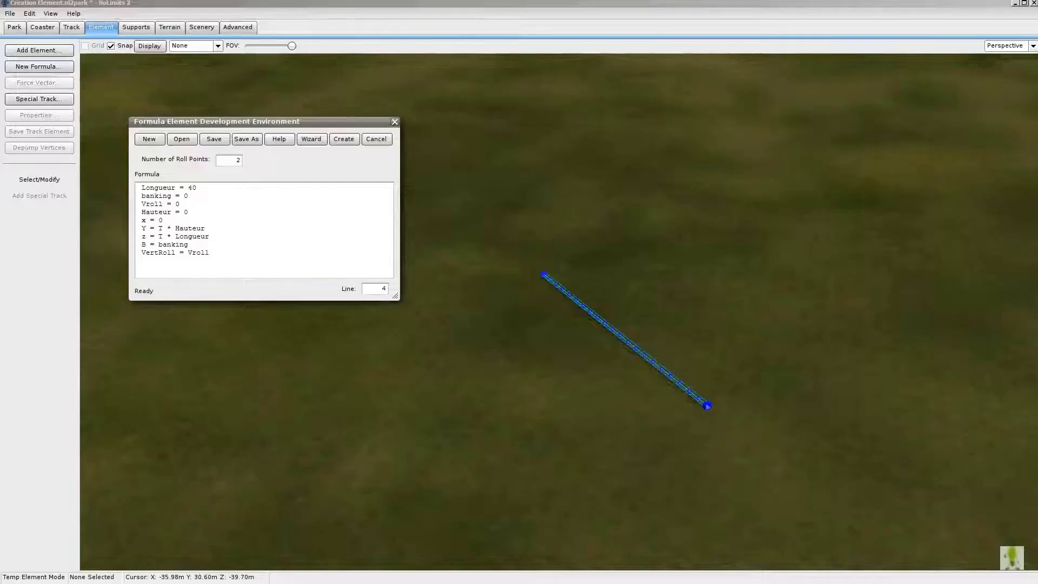
click(306, 139)
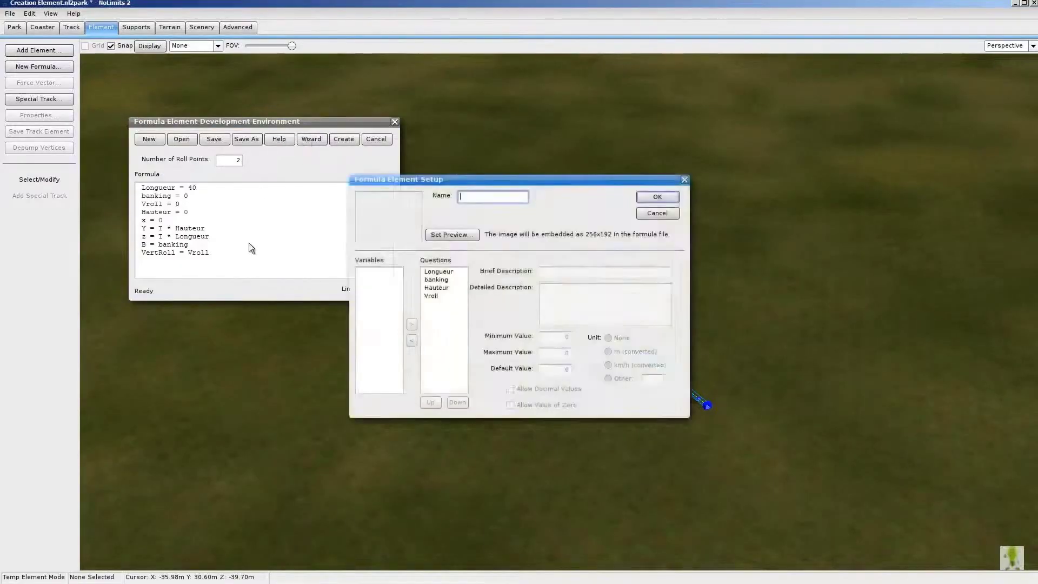
drag(446, 180, 421, 160)
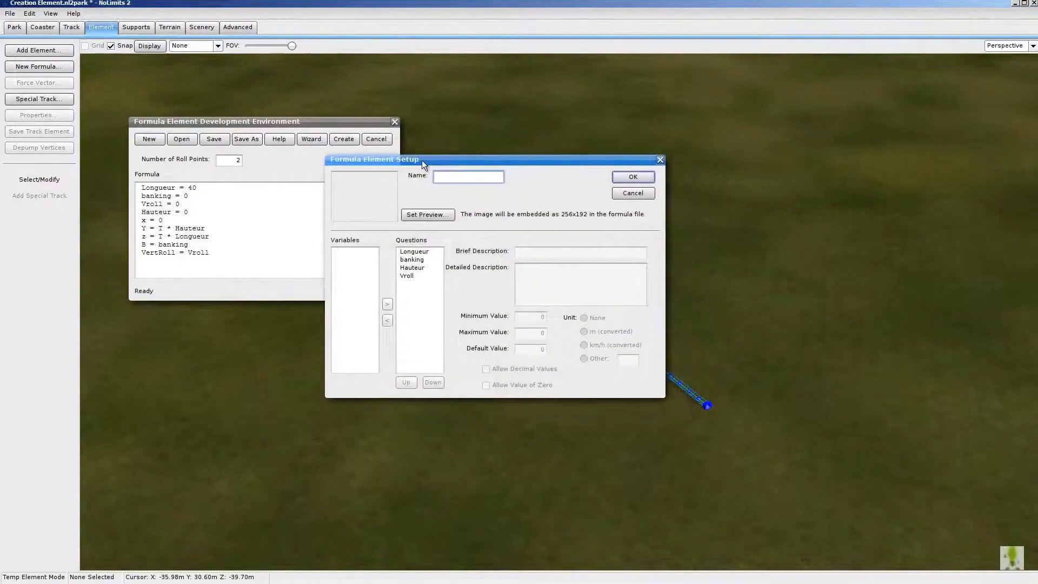
click(427, 215)
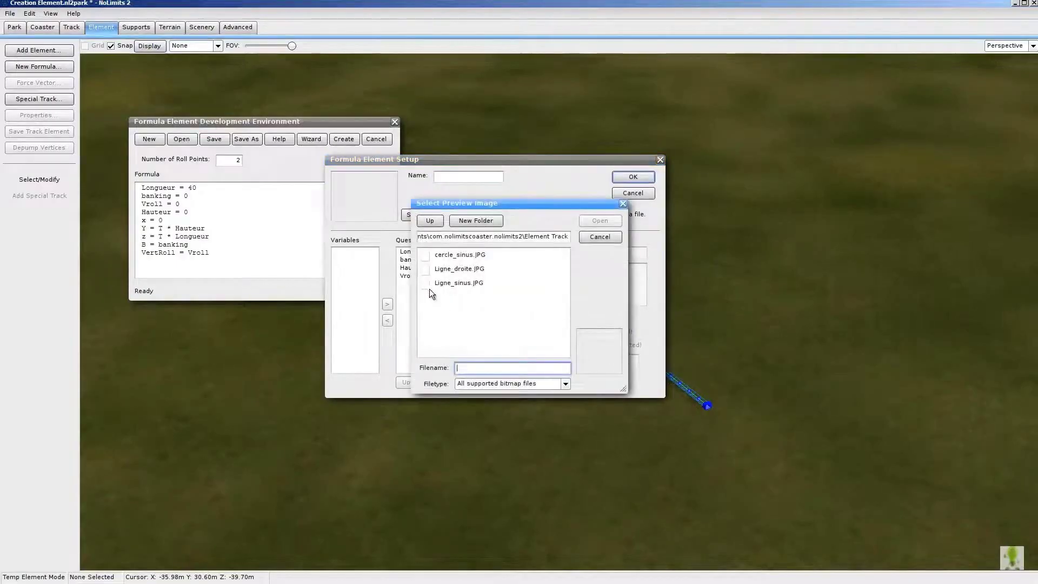
click(452, 270)
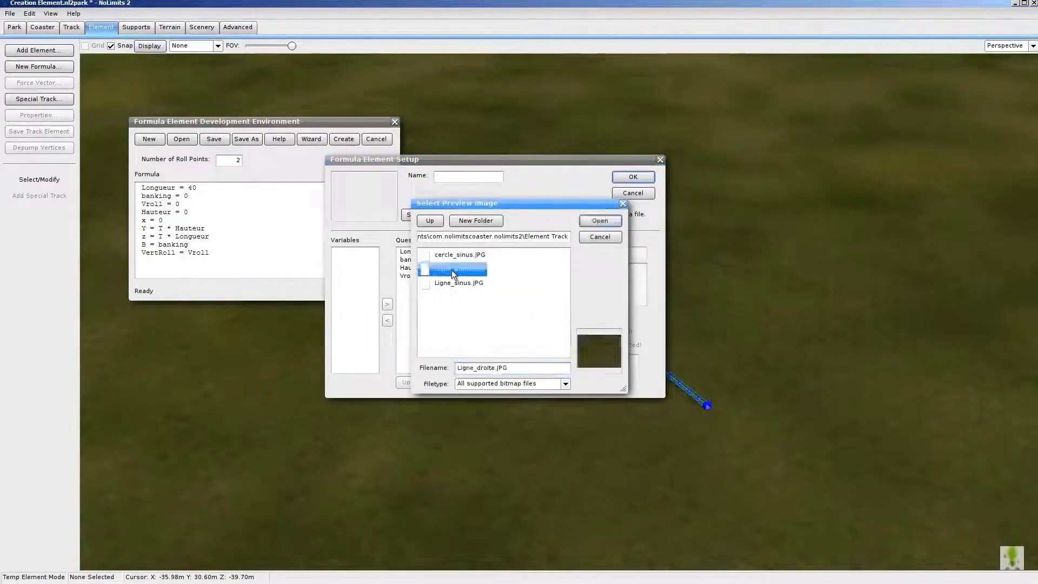
click(598, 223)
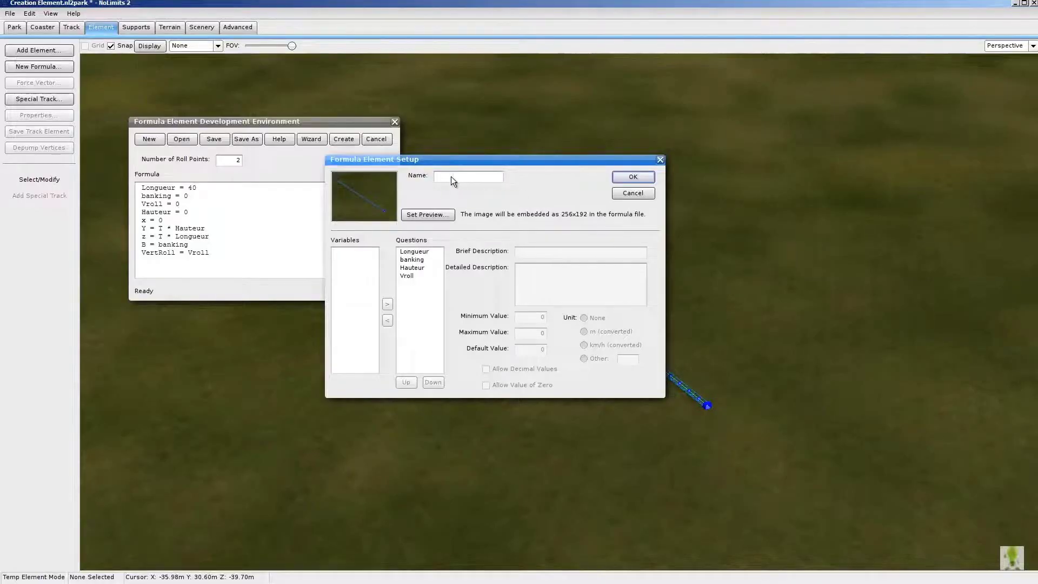
click(633, 177)
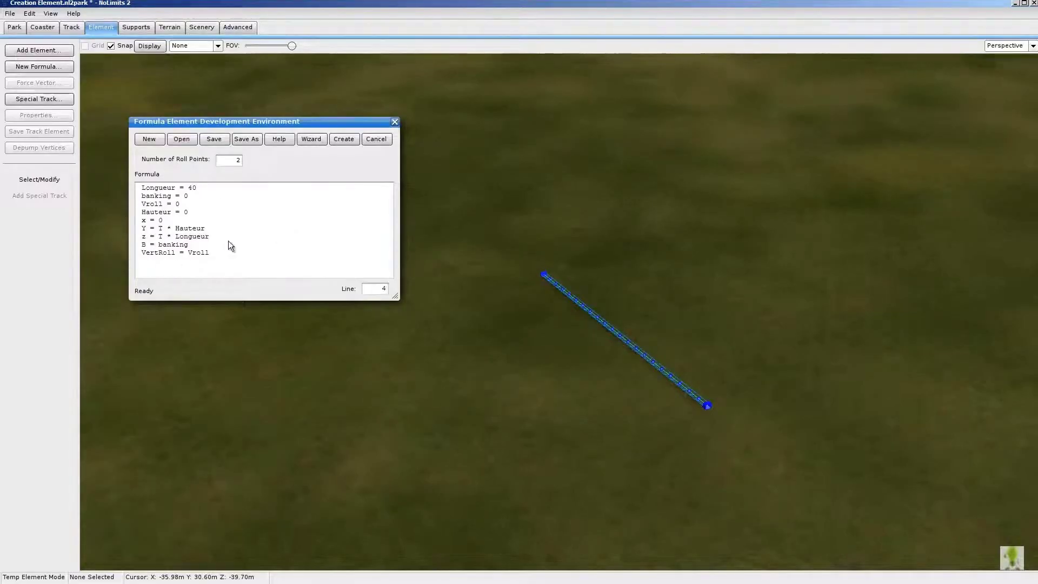
Save the formula element as Ligne_droite in the Element Track folder and close the formula editor
click(248, 139)
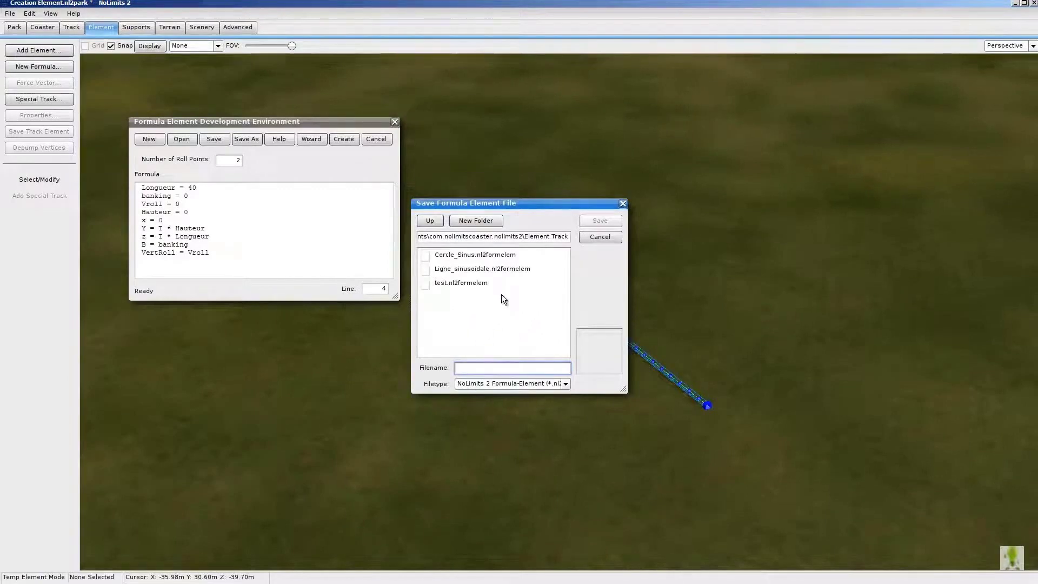
text(Li)
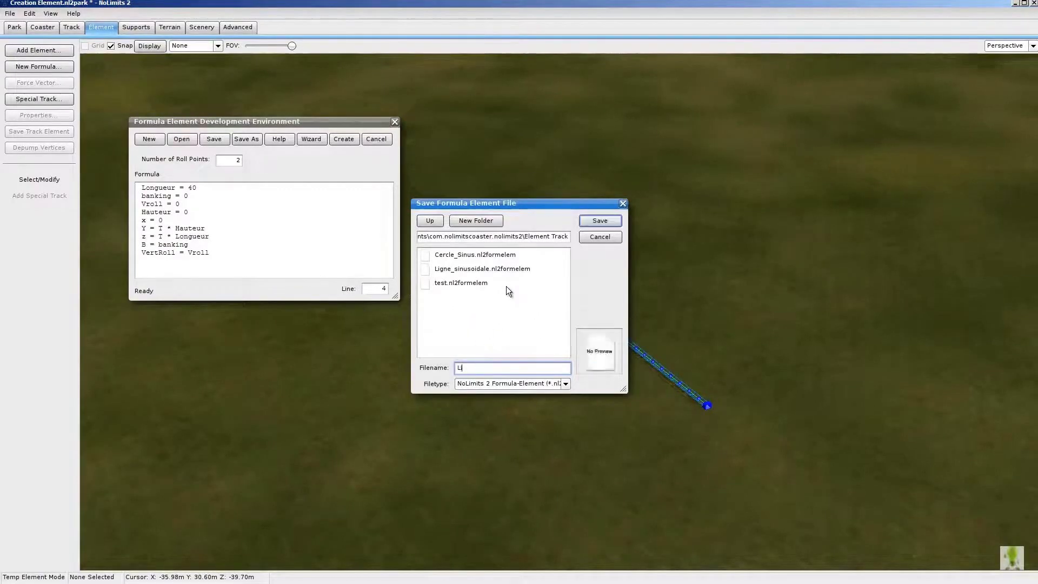
text(gne_droite)
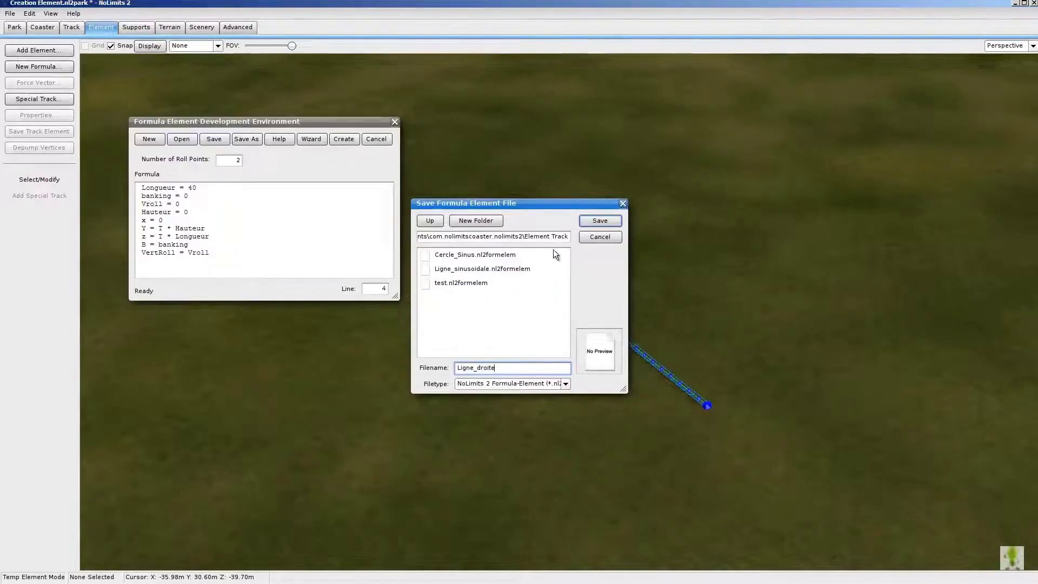
click(585, 223)
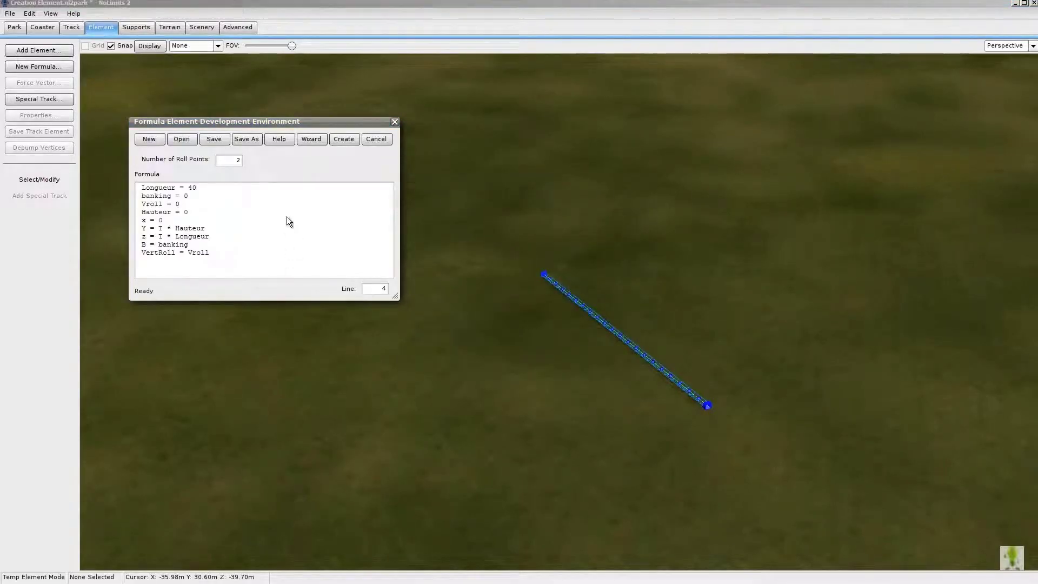
click(394, 121)
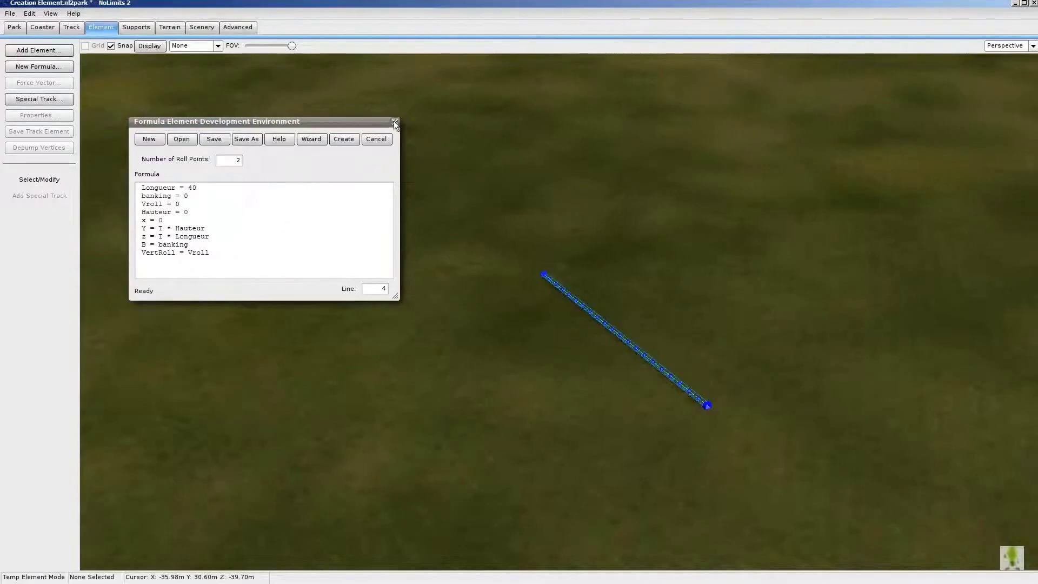
Start adding the saved Ligne_droite element from the Element Track folder
click(44, 52)
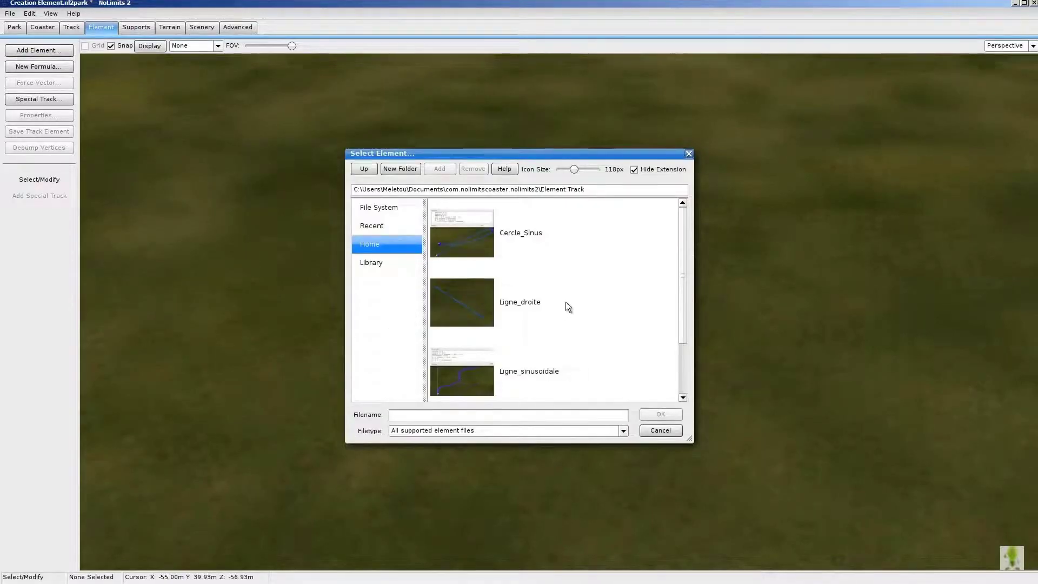
click(468, 299)
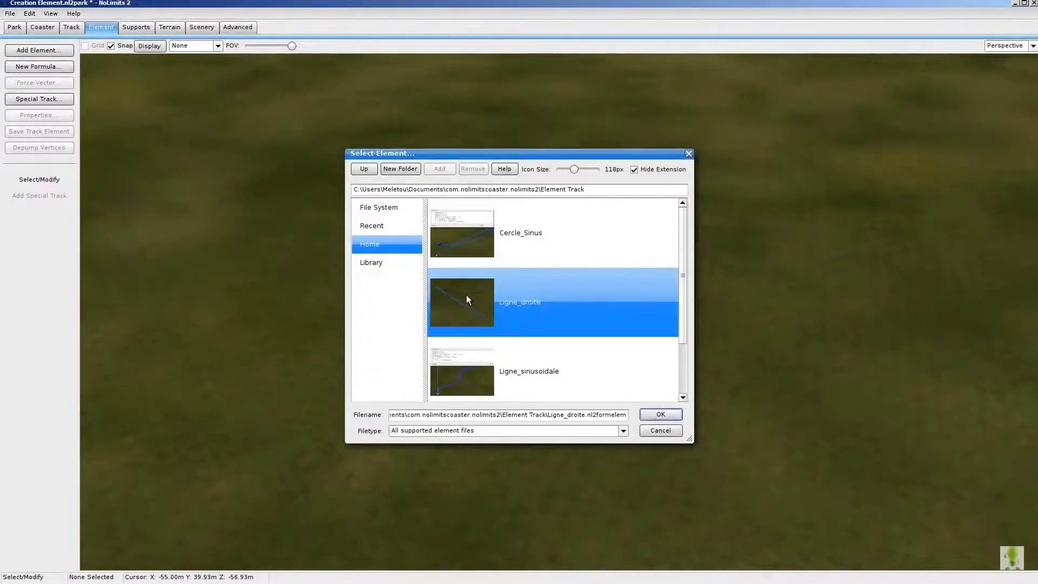
click(657, 414)
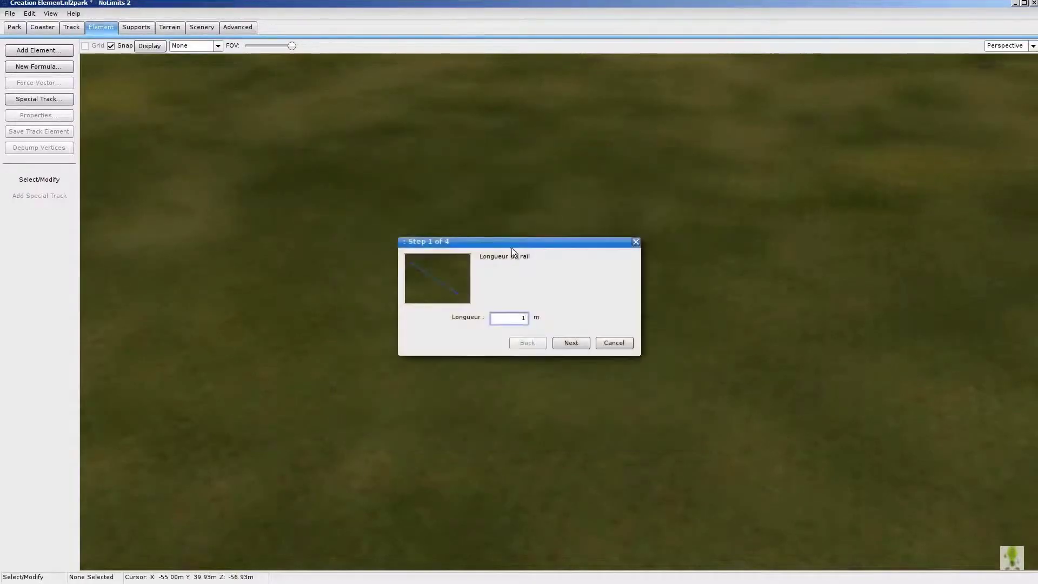
drag(512, 245, 504, 191)
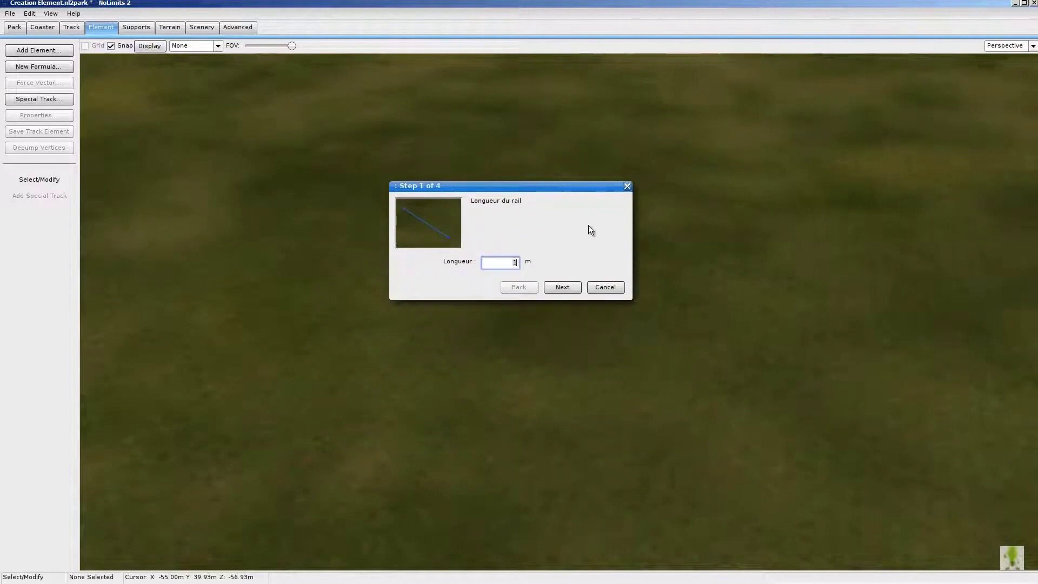
Set the Ligne_droite element's rail length to 20 m and its inclination to ,7 radians
key(BackSpace)
text(20)
click(561, 287)
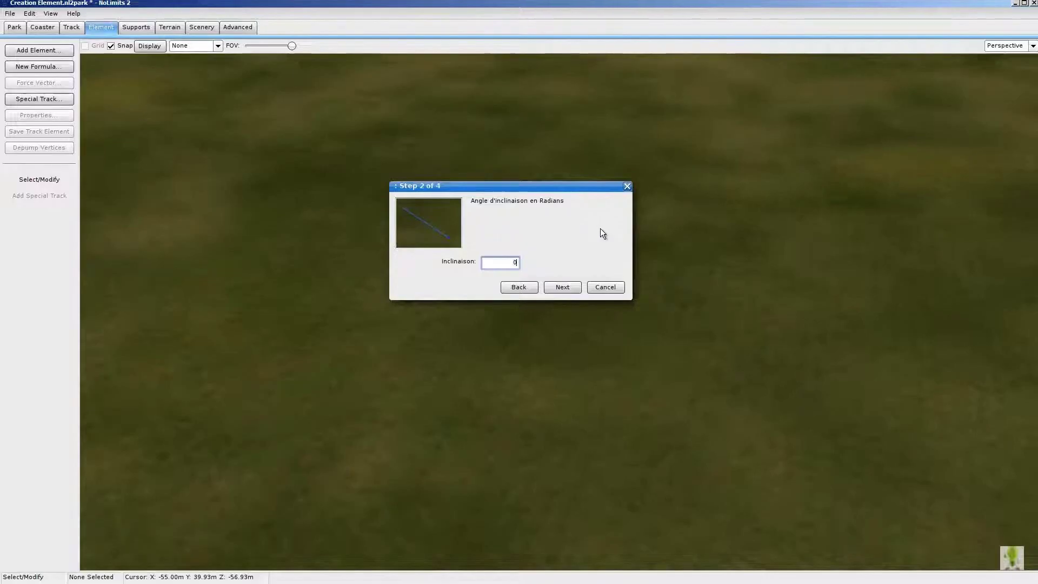
text(7)
key(BackSpace)
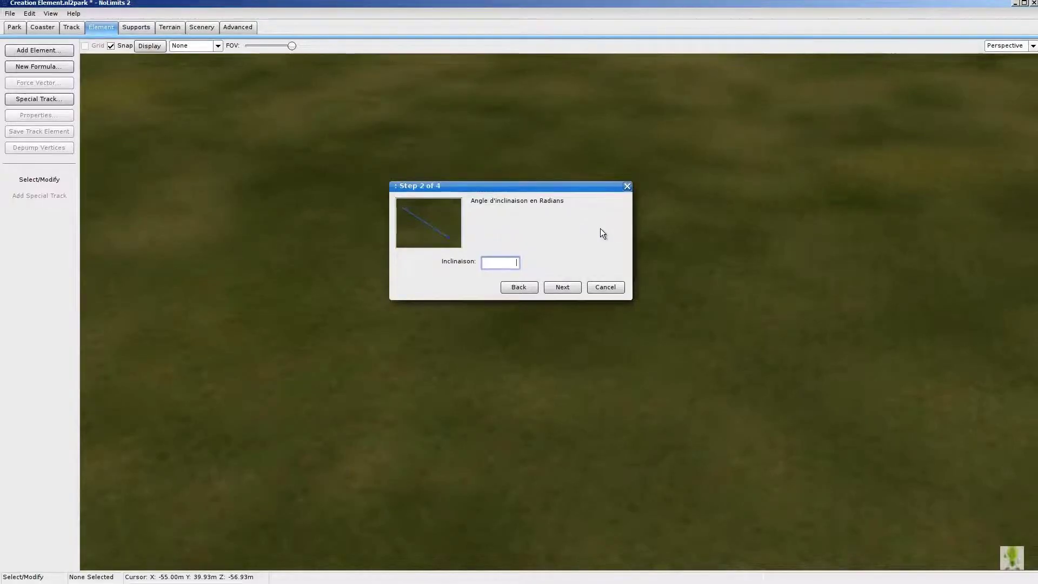
text(,7)
click(570, 288)
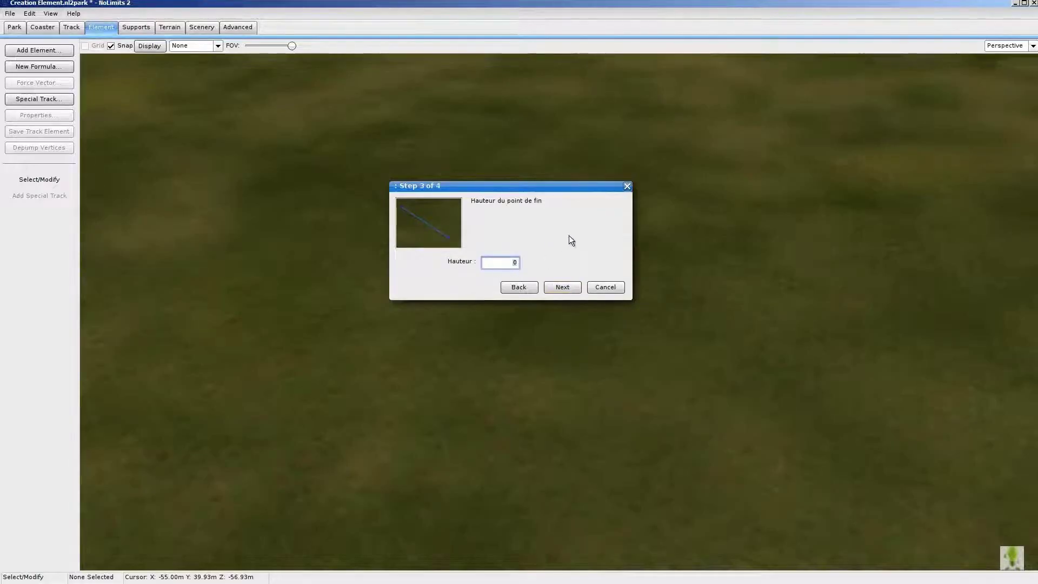
Set the end point height to 10, keep the vertical roll at 0, and insert the element unmirrored at 100% scale
text(10)
click(562, 288)
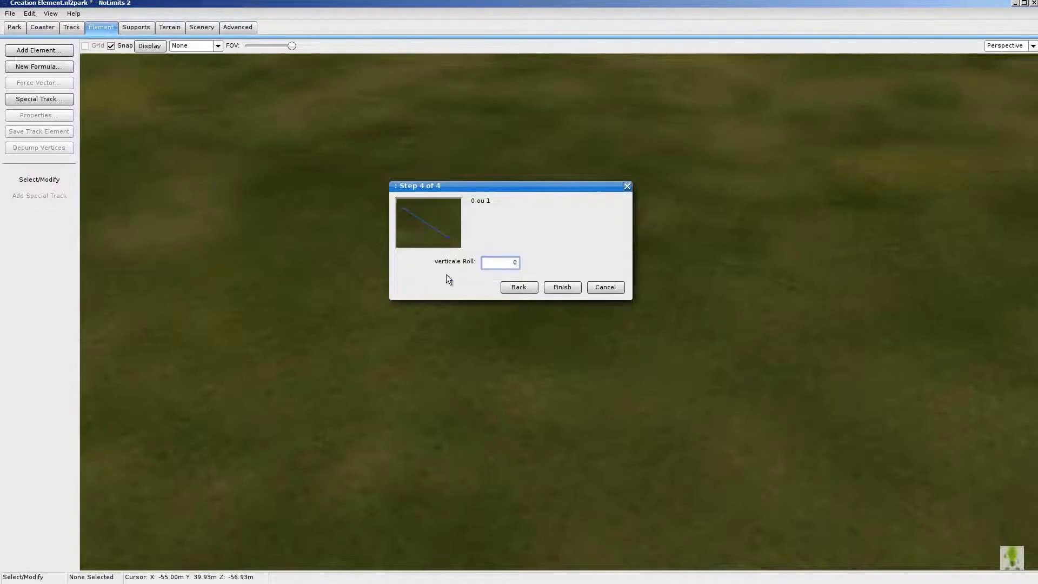
click(560, 287)
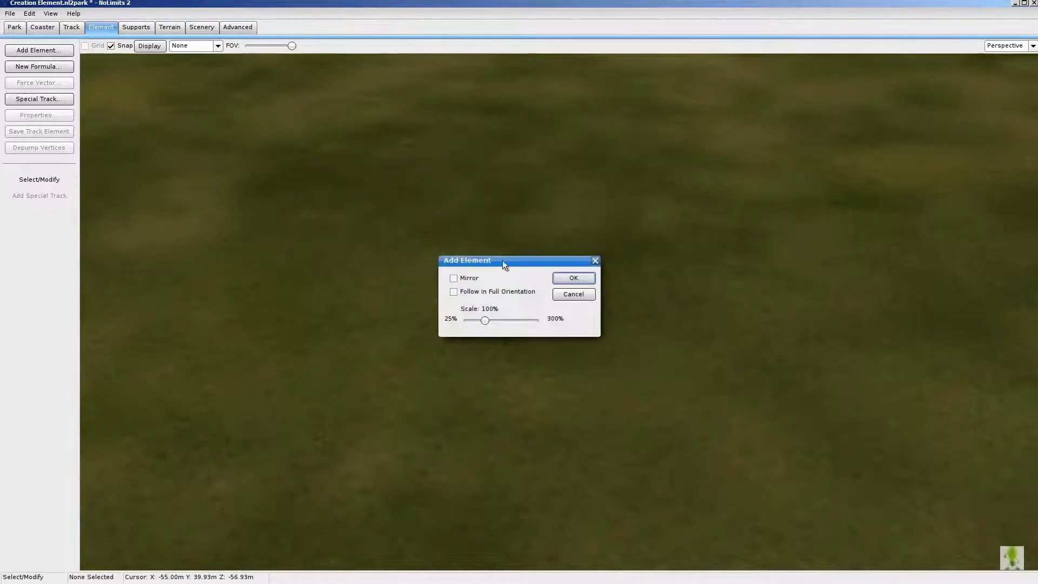
drag(501, 260, 375, 163)
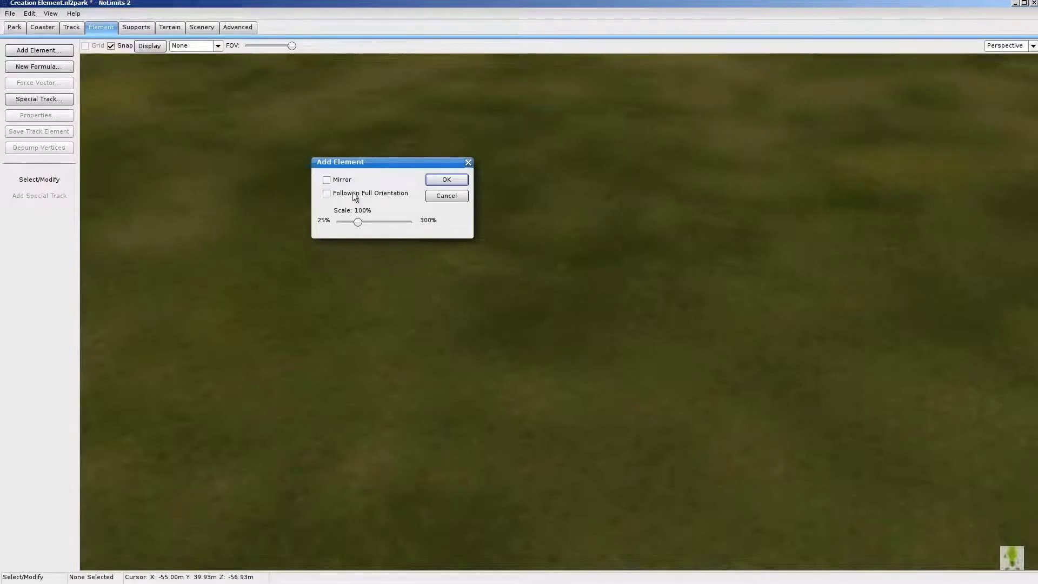
click(447, 180)
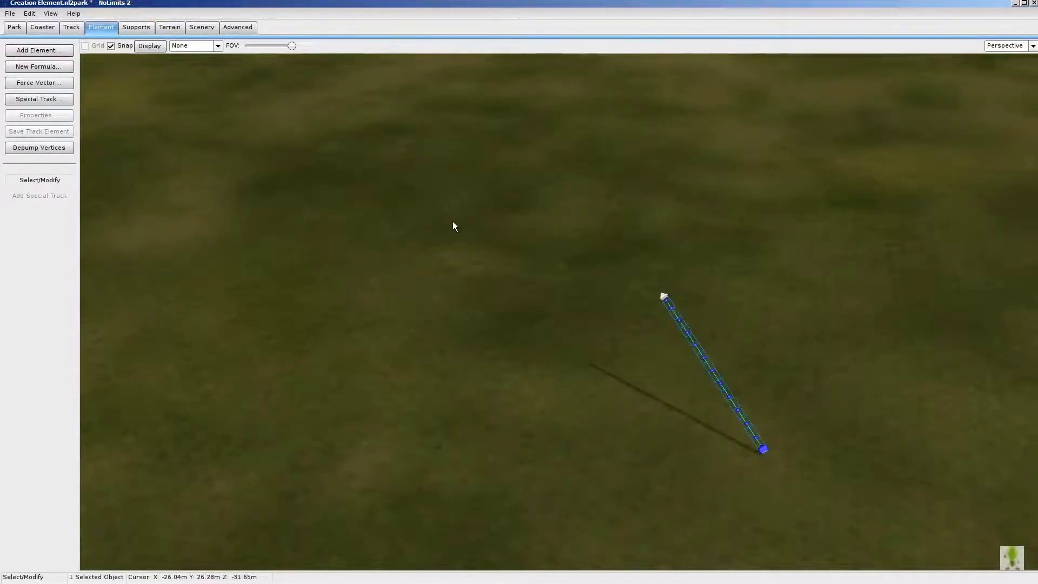
Inspect the inserted inclined straight track up close and delete it from the park
right_drag(453, 222, 520, 297)
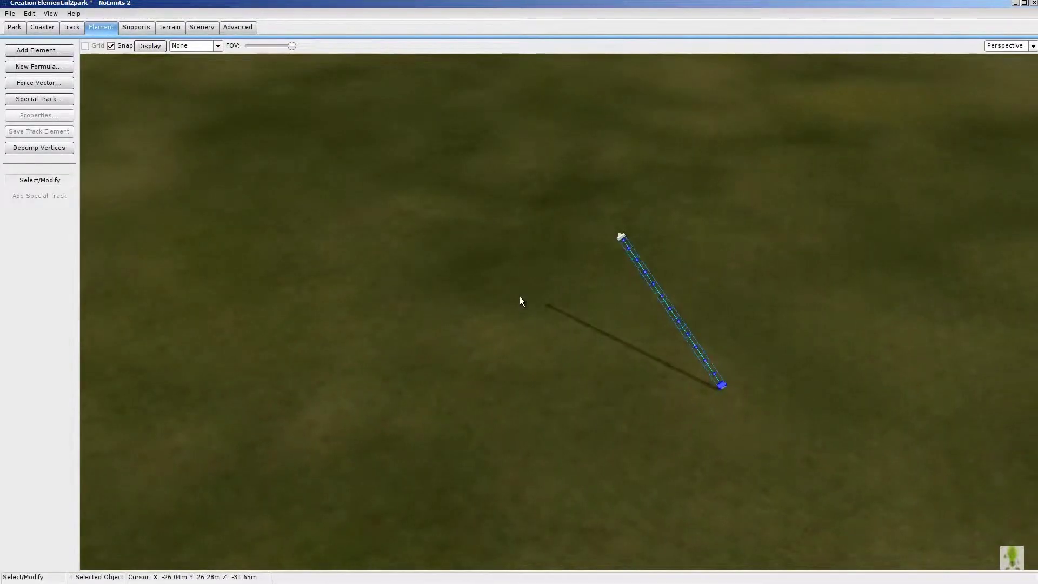
key(w)
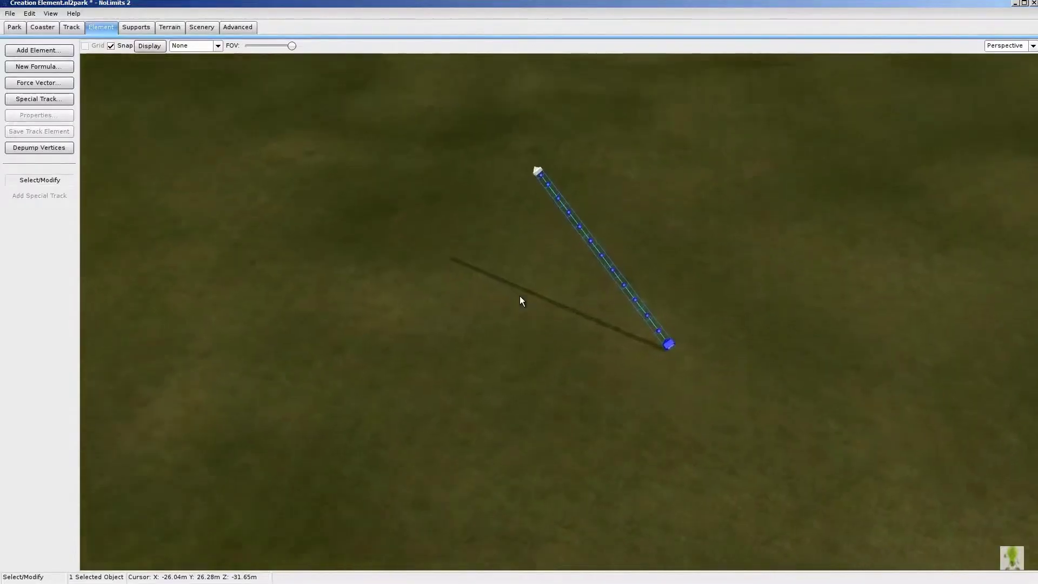
key(w)
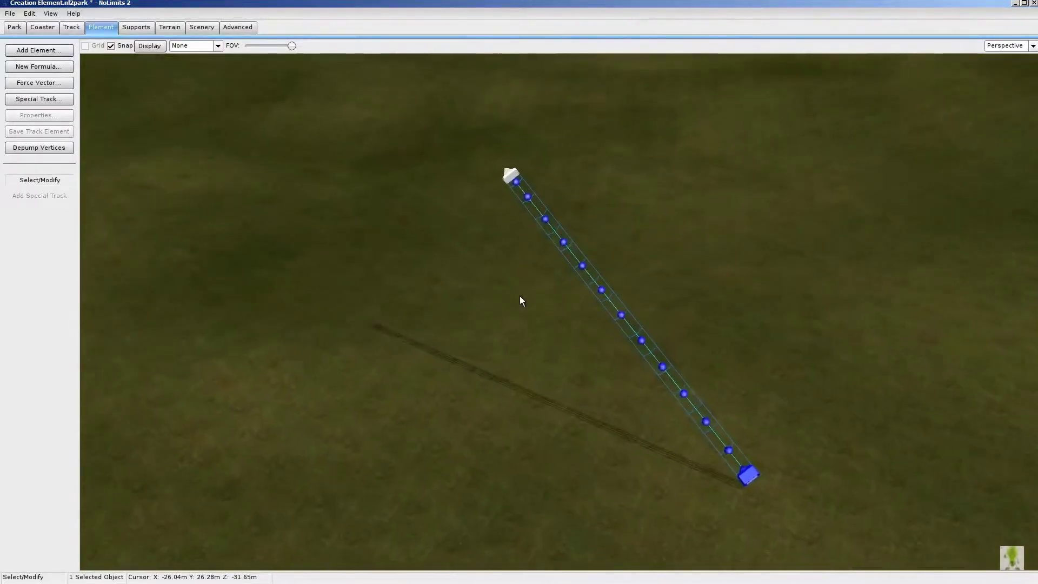
key(w)
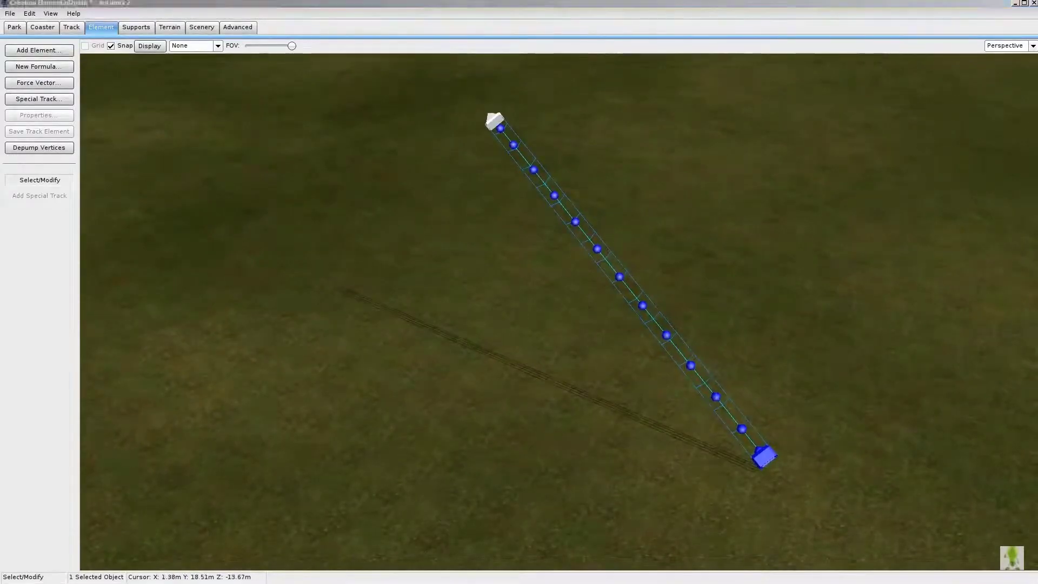
key(Delete)
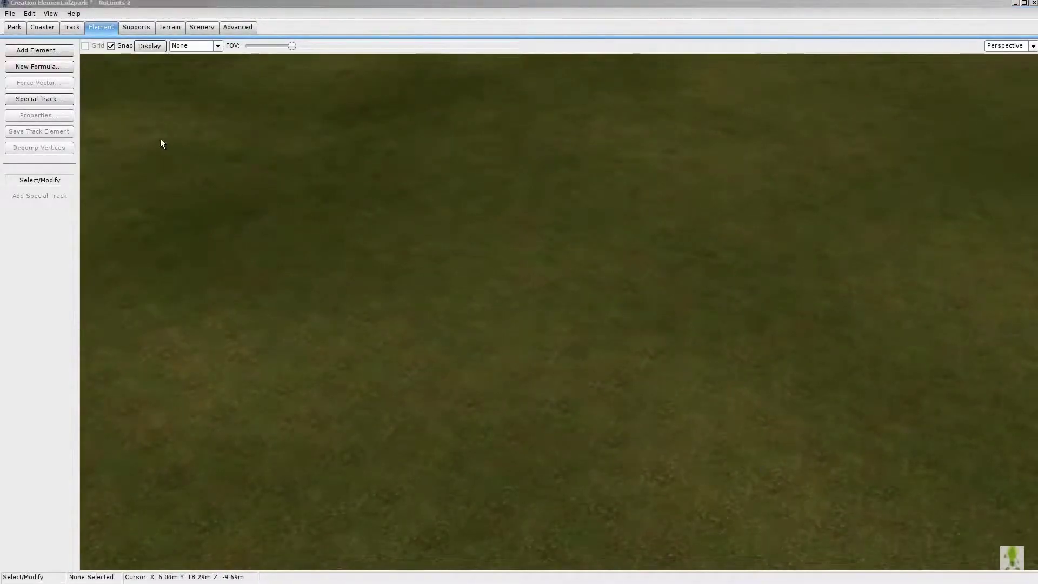
Set the straight-line formula's number of roll points to 4 and save it over Ligne_droite in the Element Track folder
click(44, 69)
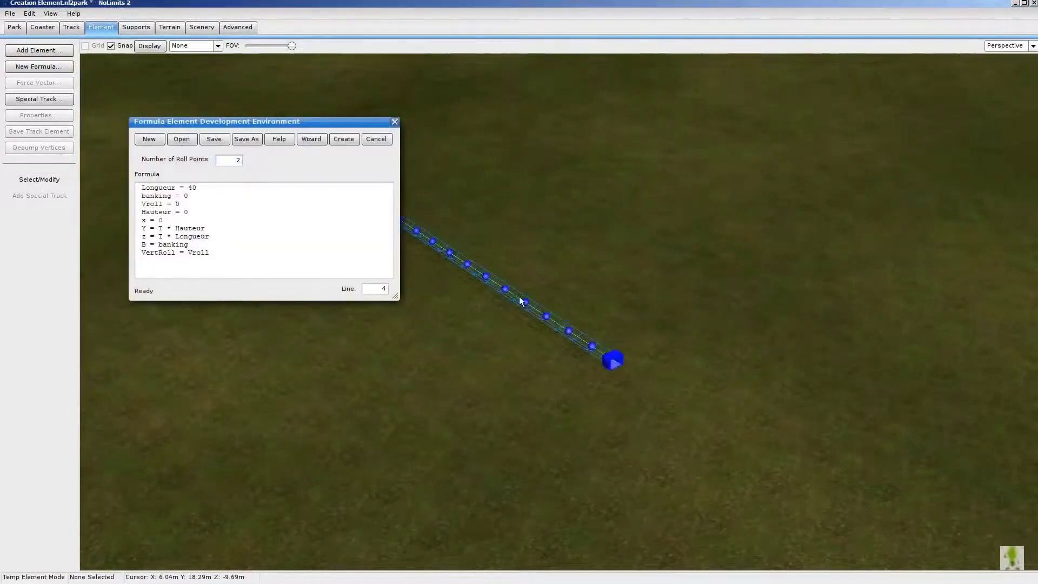
scroll(520, 297, up, 3)
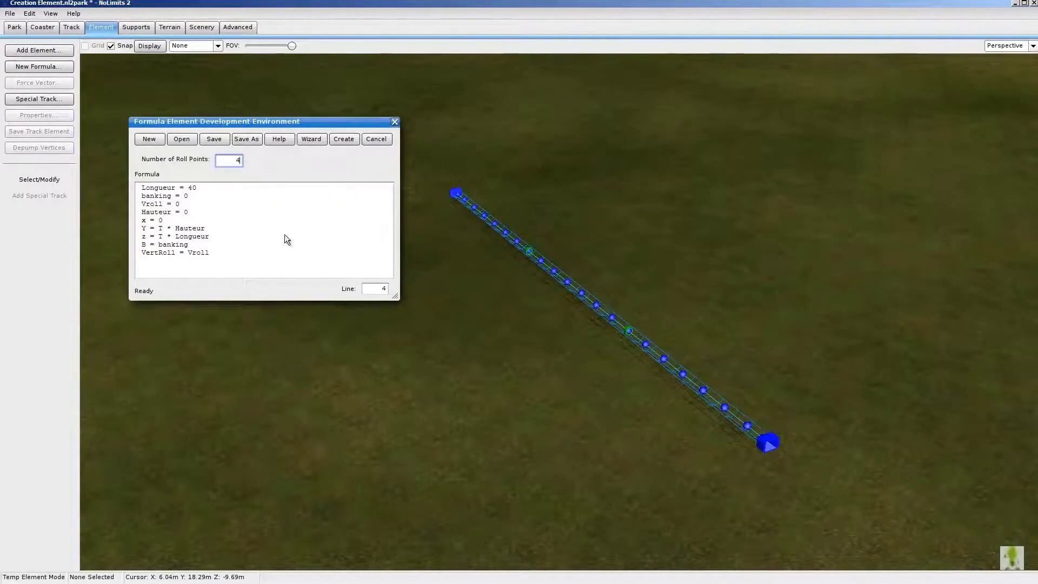
click(248, 140)
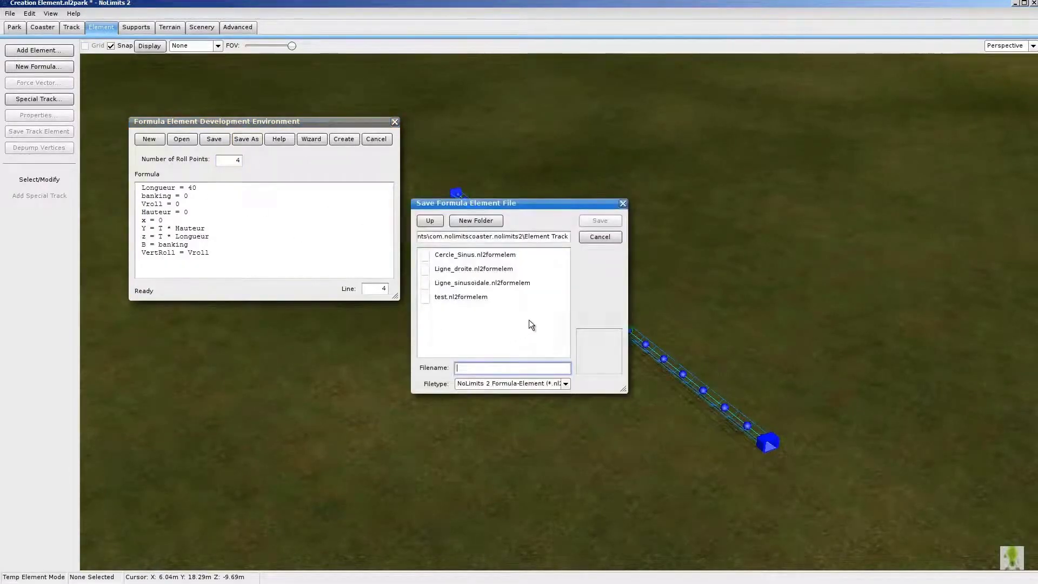
click(459, 270)
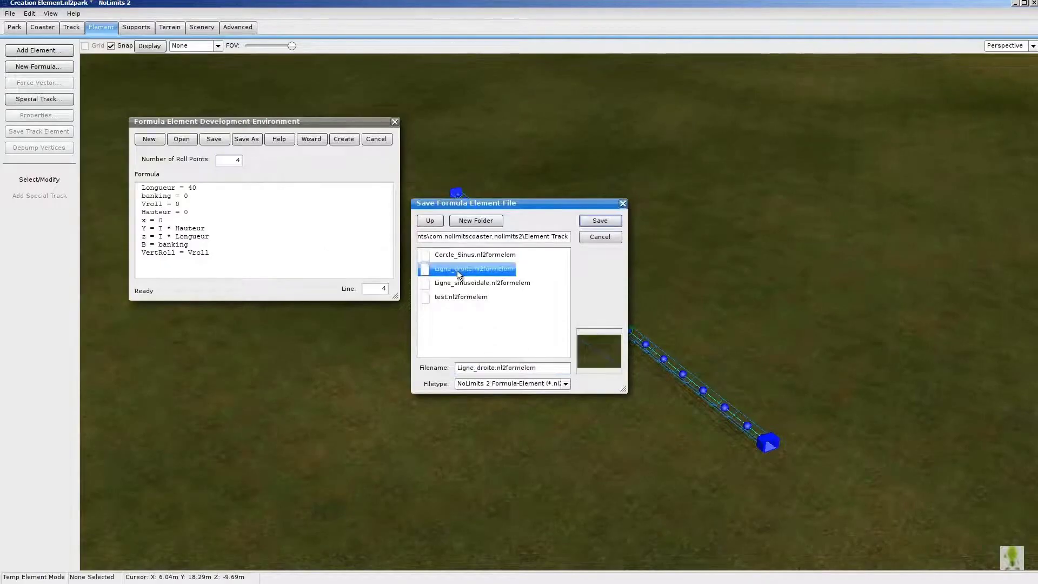
click(600, 222)
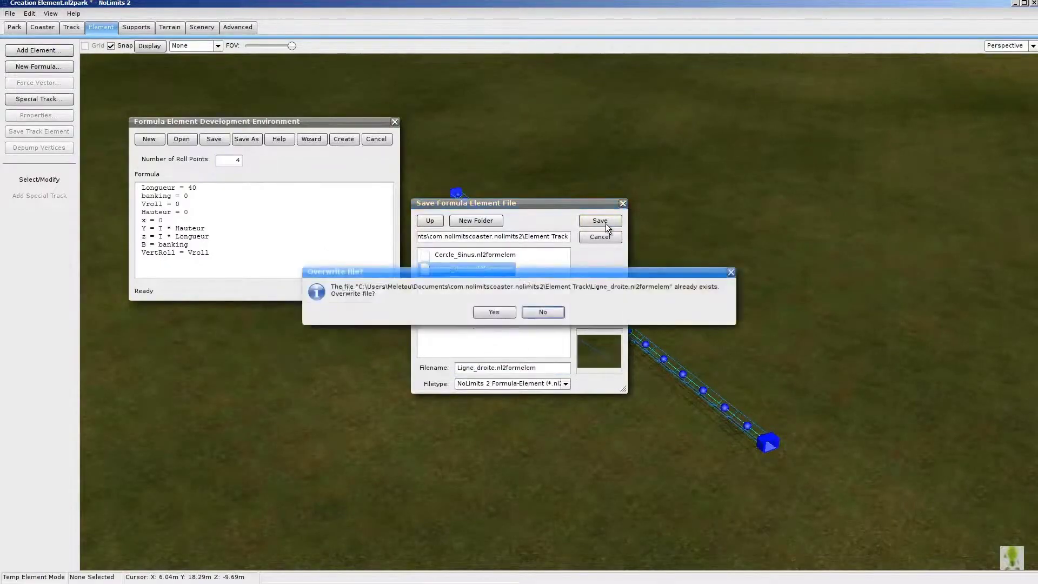
click(494, 312)
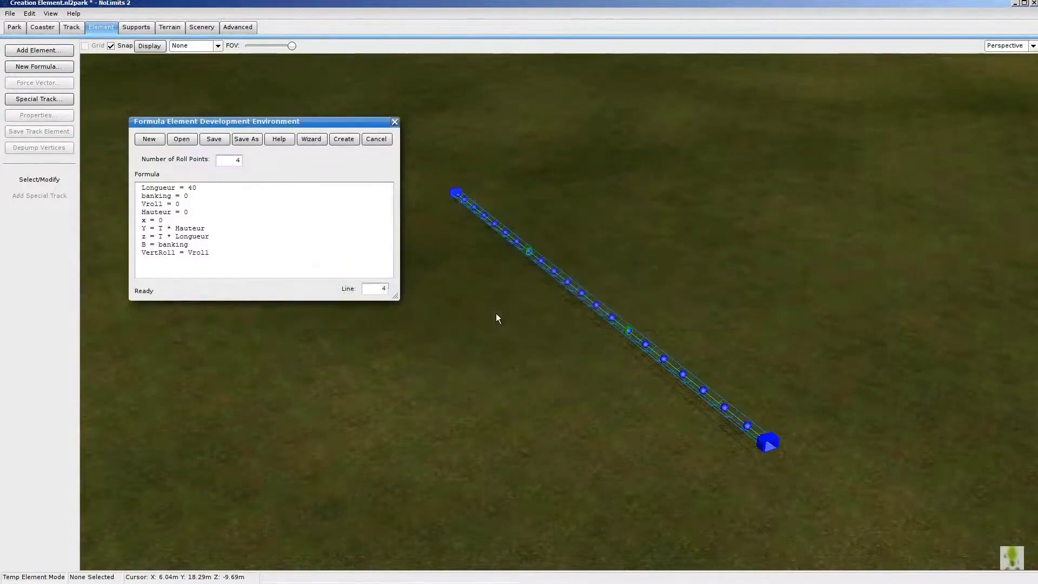
click(394, 121)
Start adding the Ligne_droite element from the Element Track folder with a rail length of 20 m
click(38, 51)
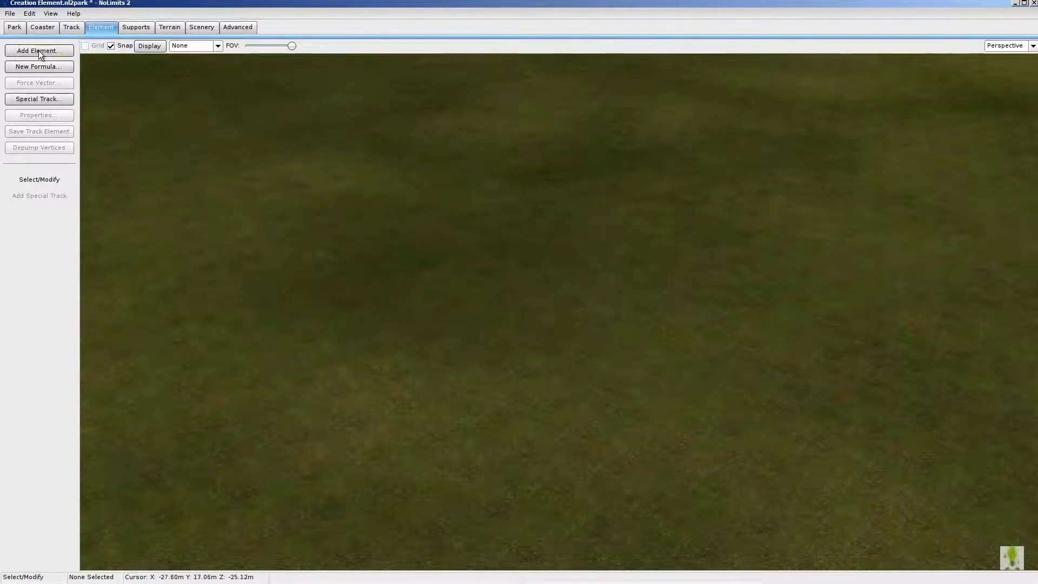
click(442, 311)
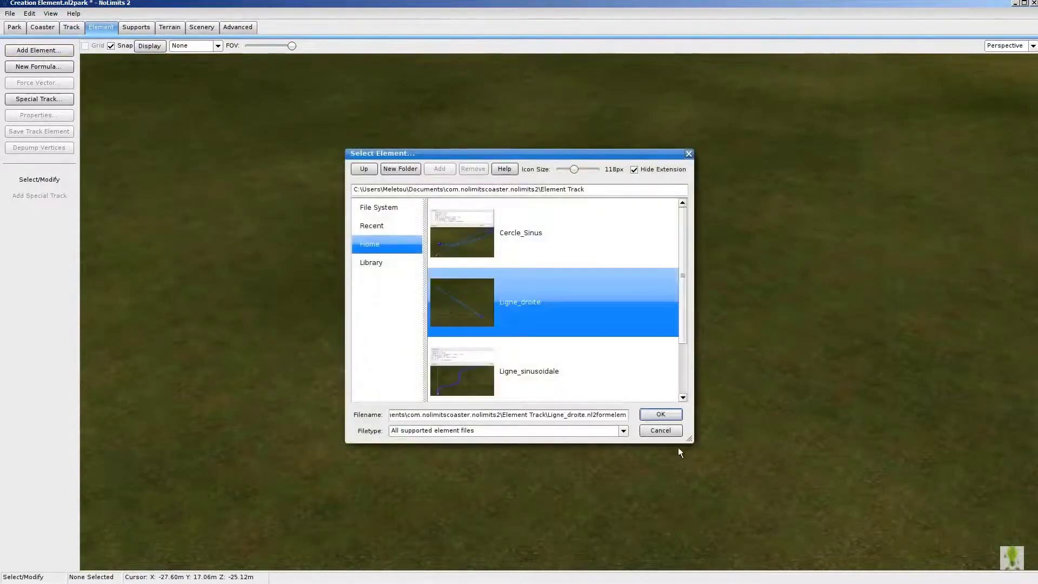
click(660, 415)
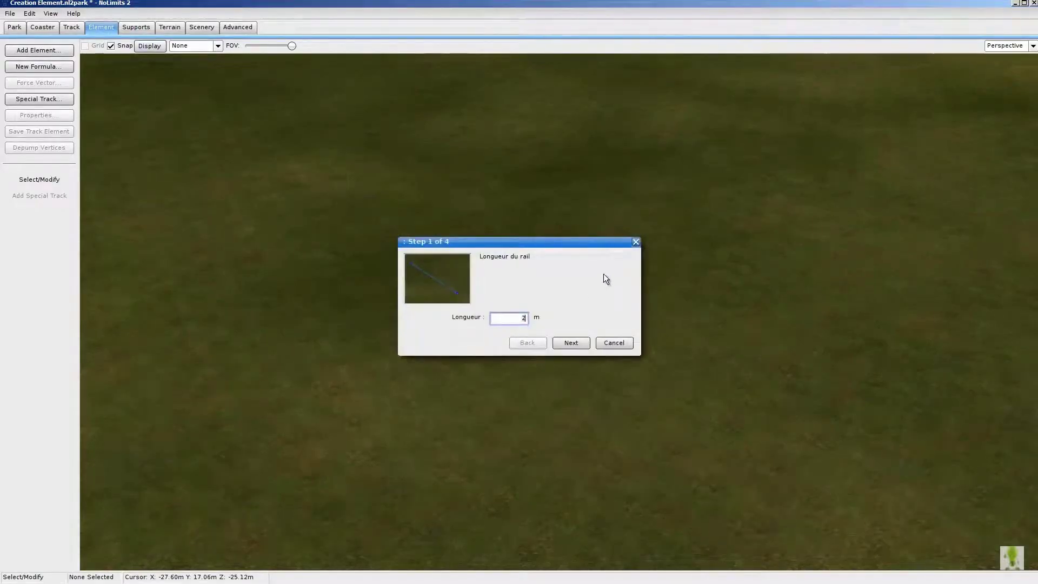
key(BackSpace)
text(20)
click(569, 342)
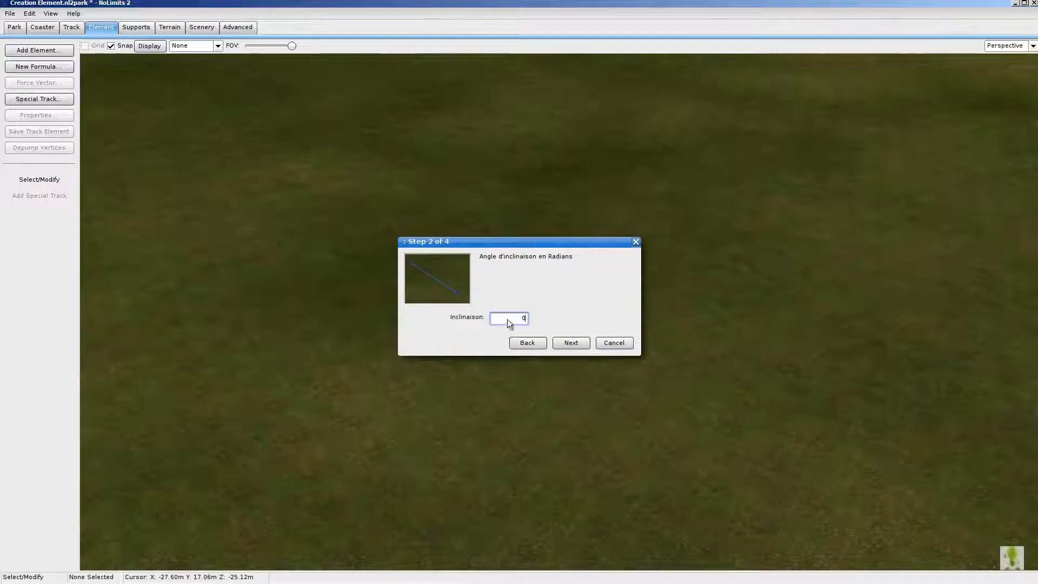
Finish placing the straight track element with an end height of 5, vertical roll 0 and 100% scale
click(569, 343)
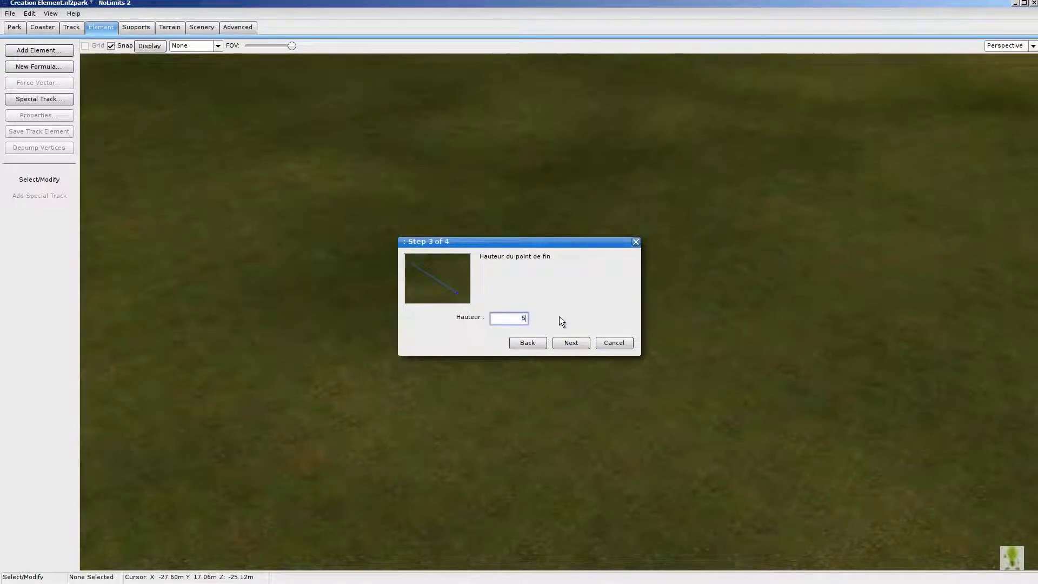
click(576, 343)
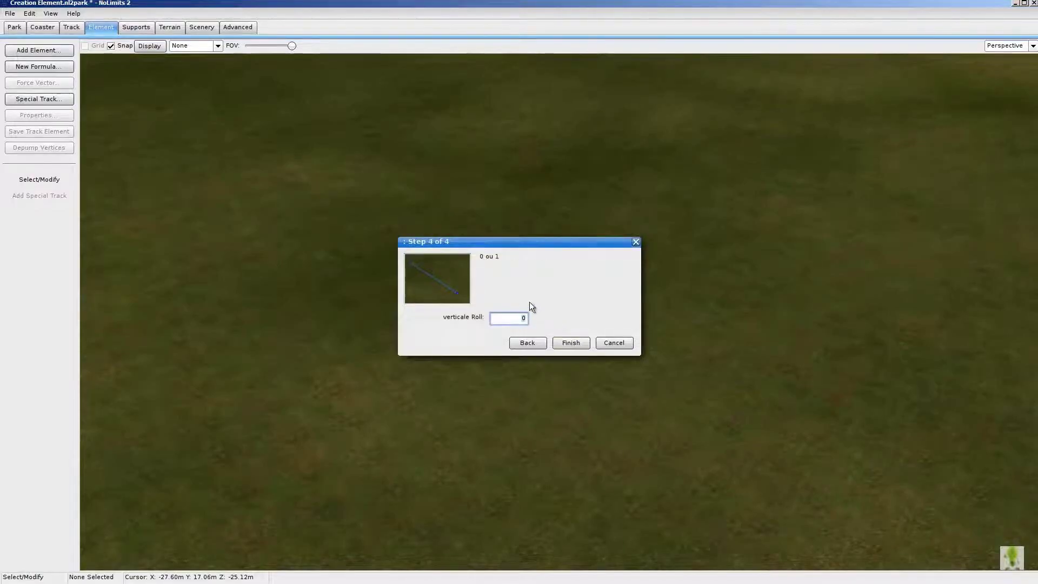
click(575, 345)
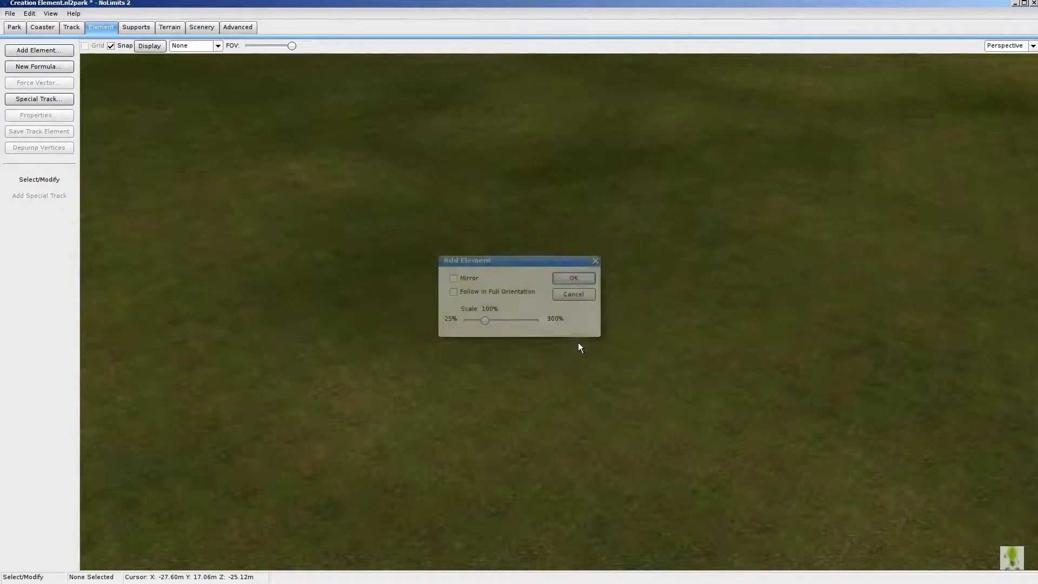
click(573, 278)
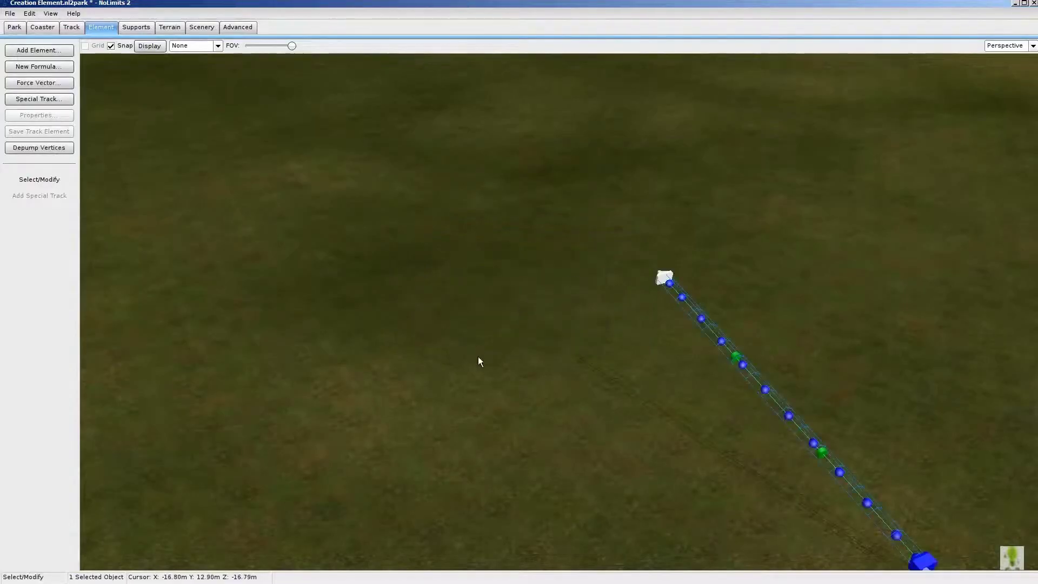
Try 45° angle adjustments on the placed track's two intermediate roll points
right_drag(478, 361, 523, 306)
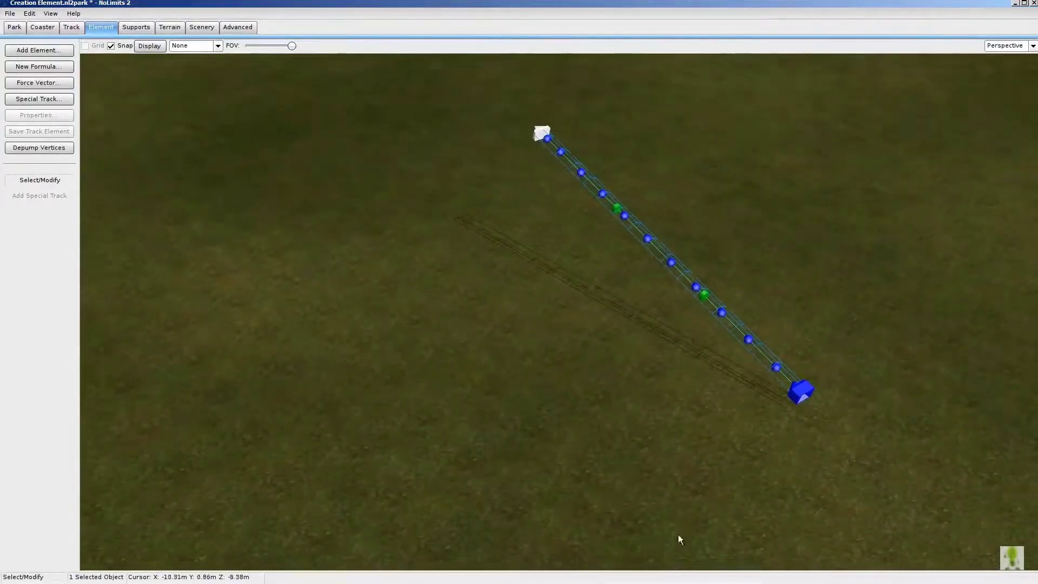
click(704, 295)
double_click(705, 295)
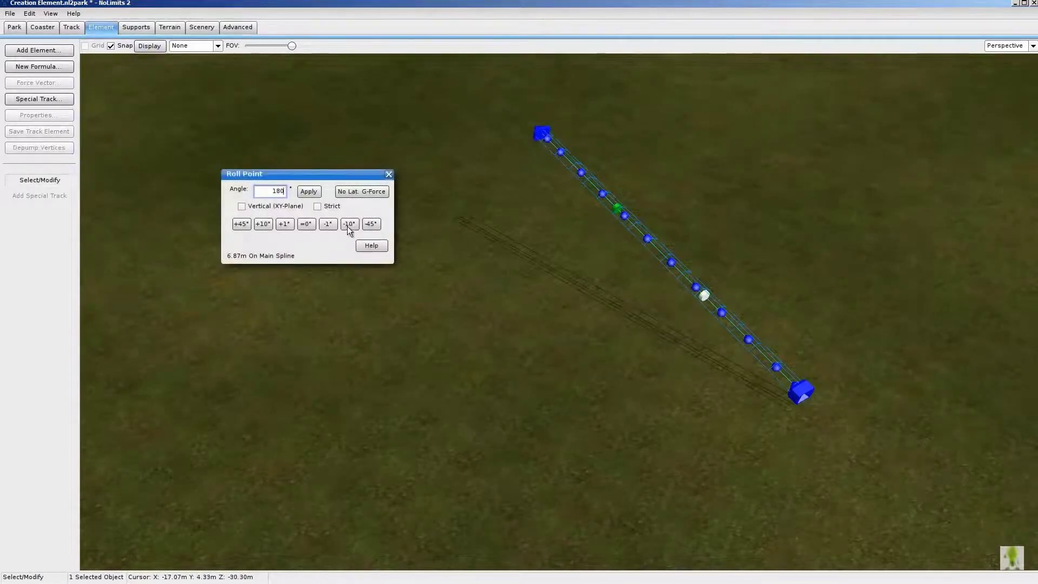
click(371, 225)
click(617, 210)
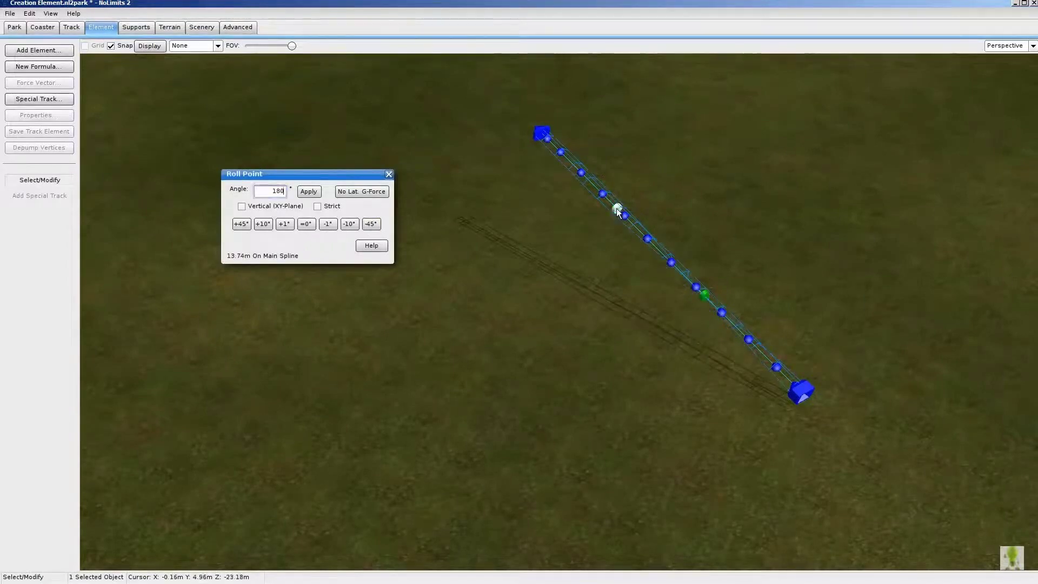
click(245, 226)
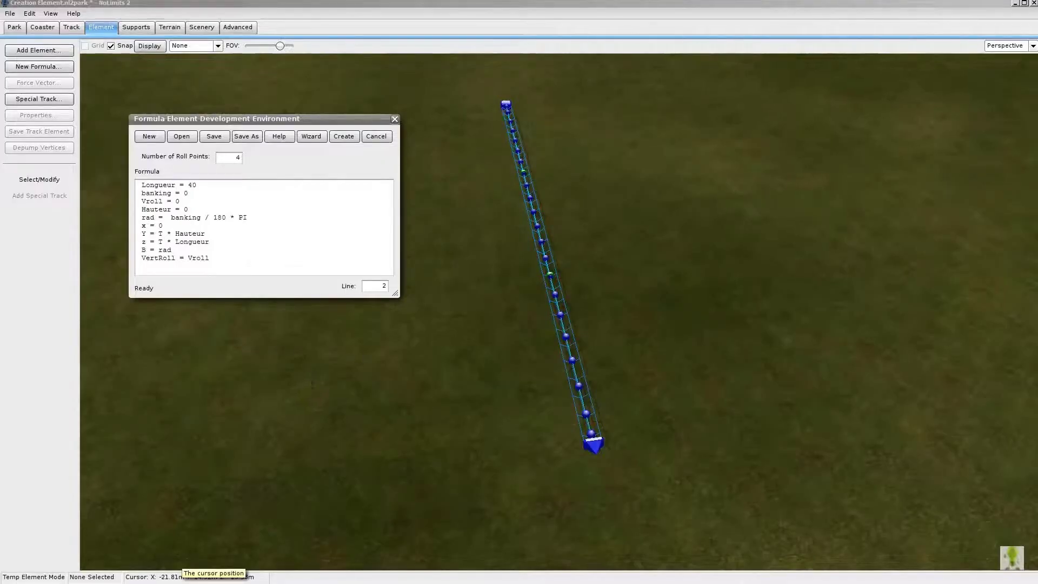
Switch to the calculator, clear the previous values and divide 45 by 180
key(alt+Tab)
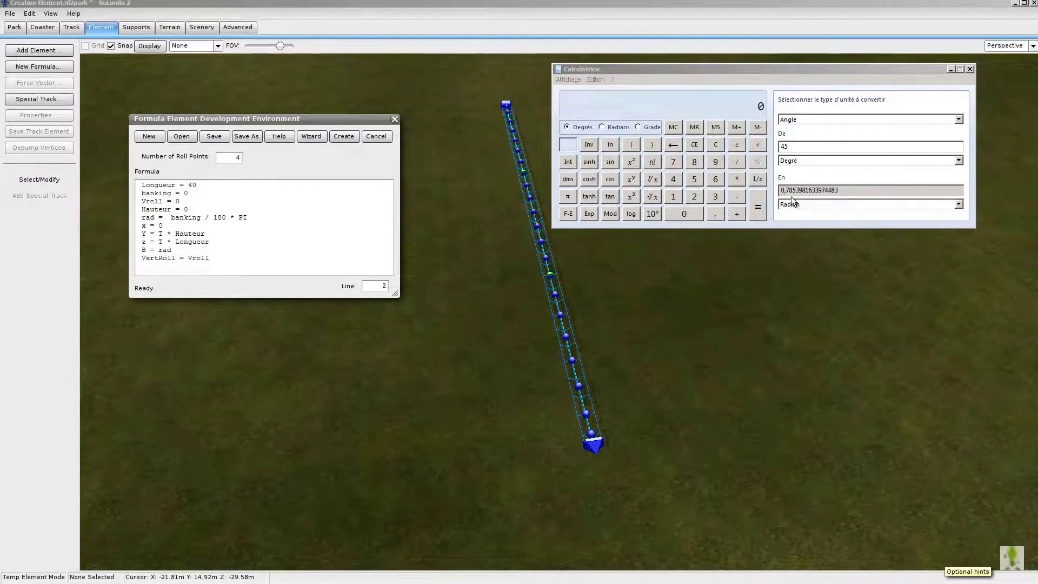
click(715, 144)
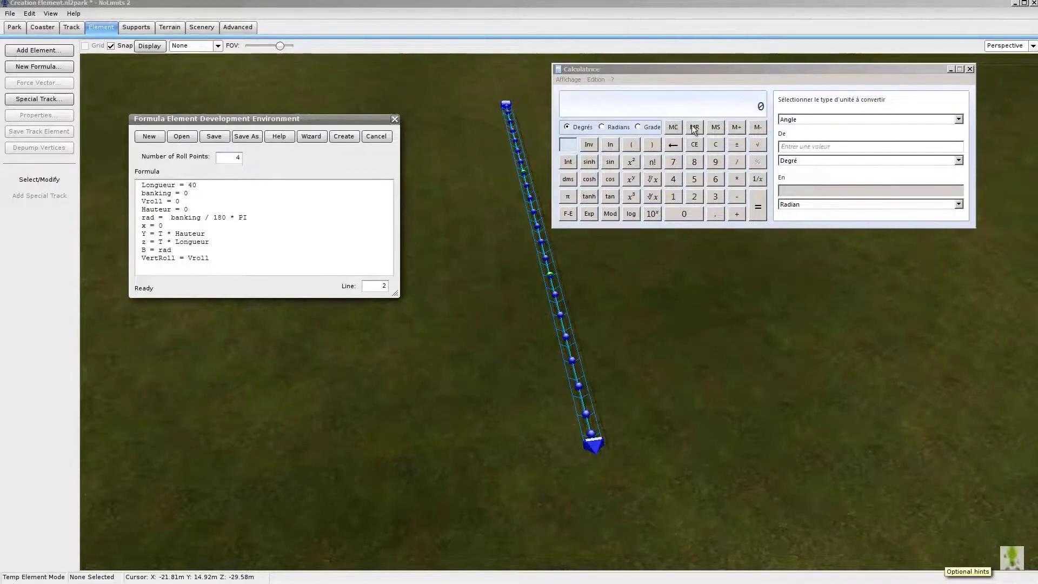
click(709, 108)
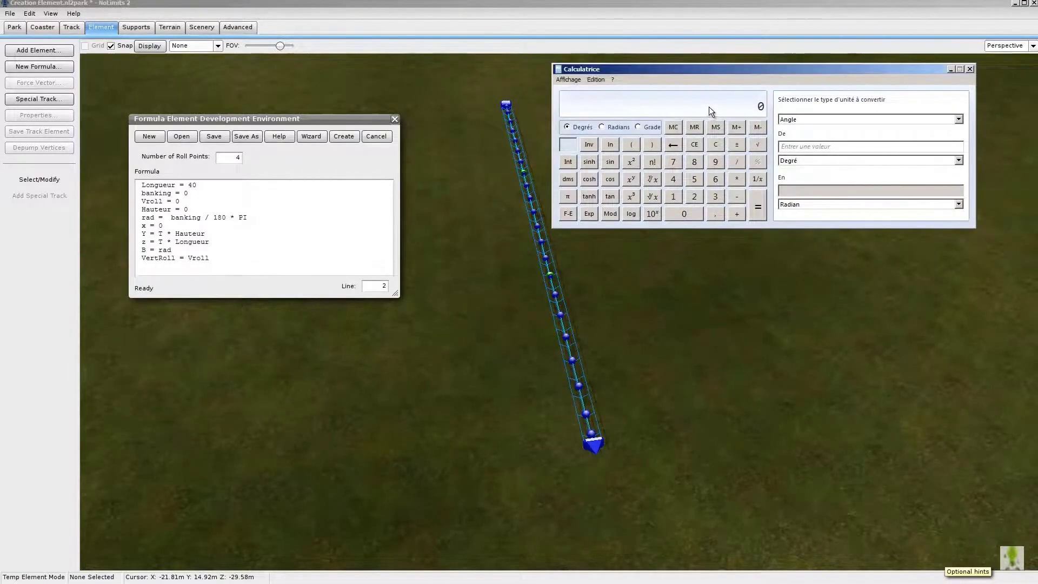
click(671, 178)
click(694, 179)
click(737, 162)
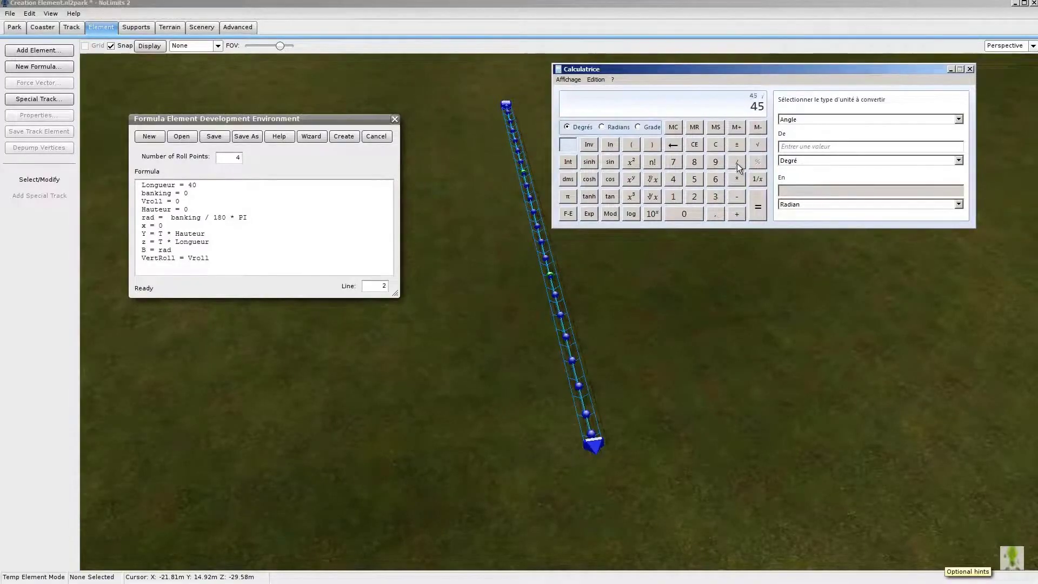
click(674, 198)
click(695, 162)
click(685, 213)
click(758, 211)
Multiply the quotient by π to convert 45 degrees to radians
click(738, 179)
click(566, 198)
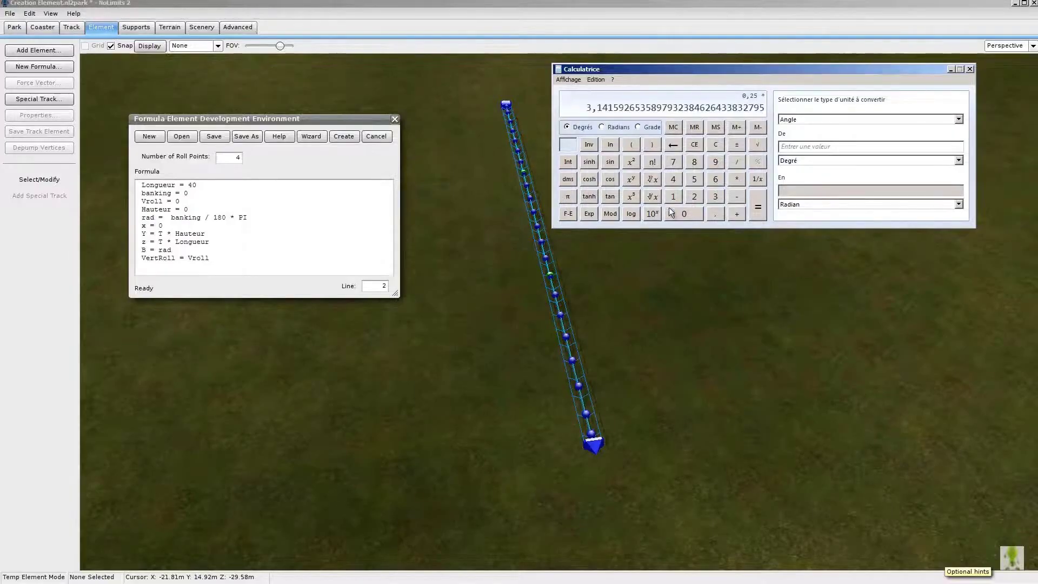
click(757, 208)
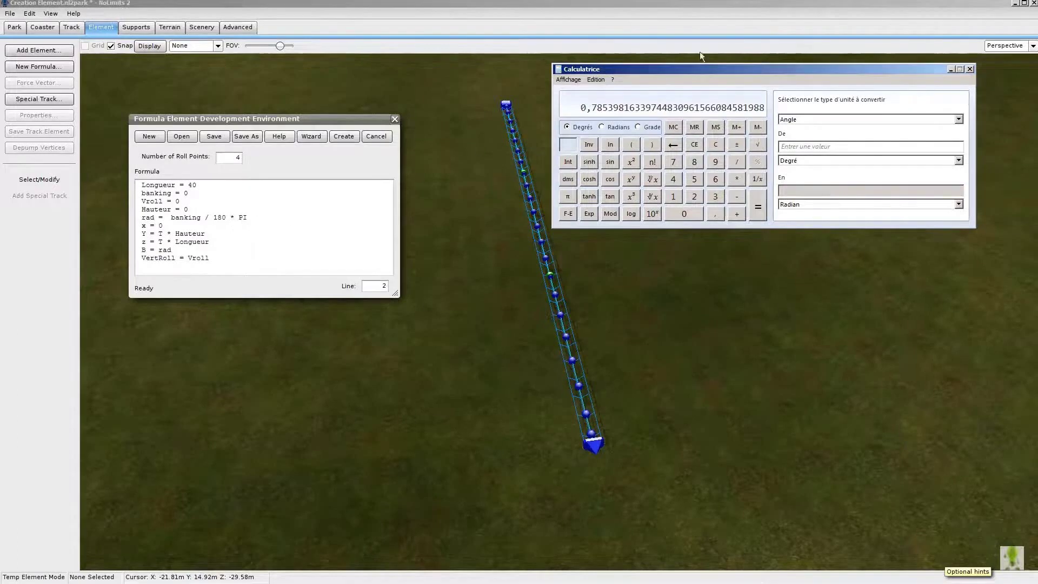
In the formula's wizard setup, describe the banking question as "Angle d'inclinaison en degree" and replace its maximum value
click(214, 285)
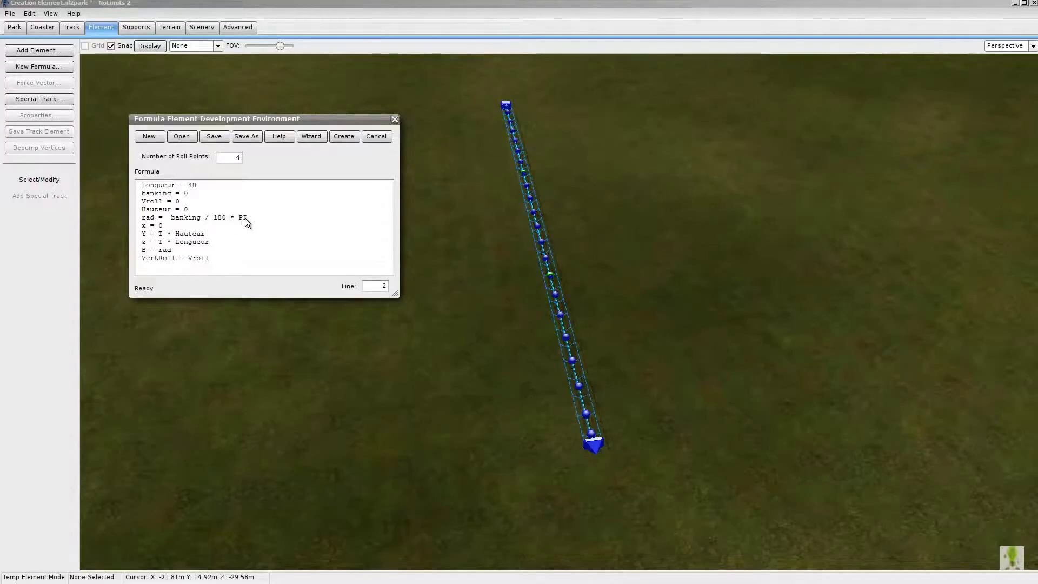
click(319, 135)
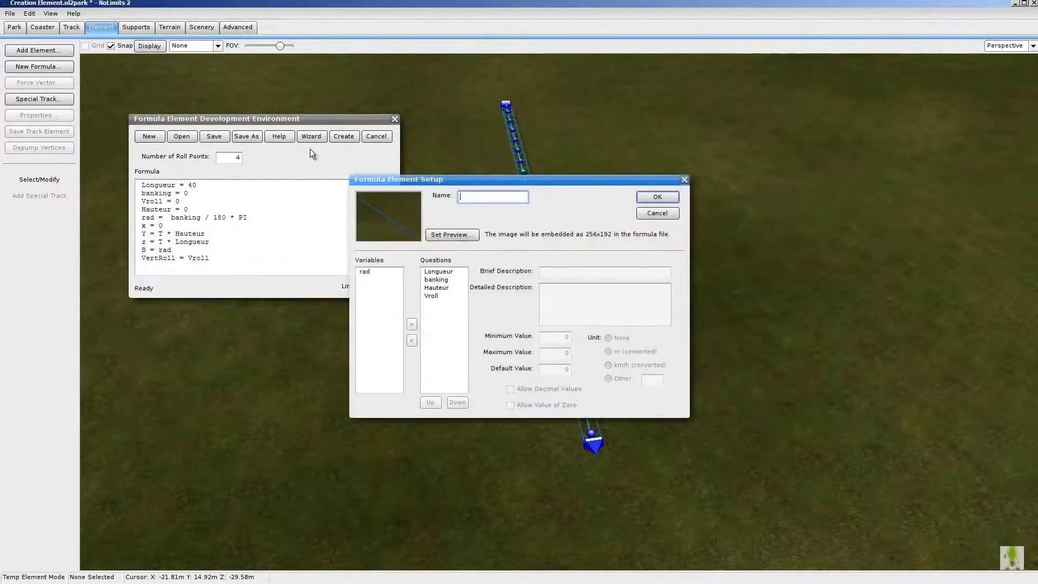
click(436, 280)
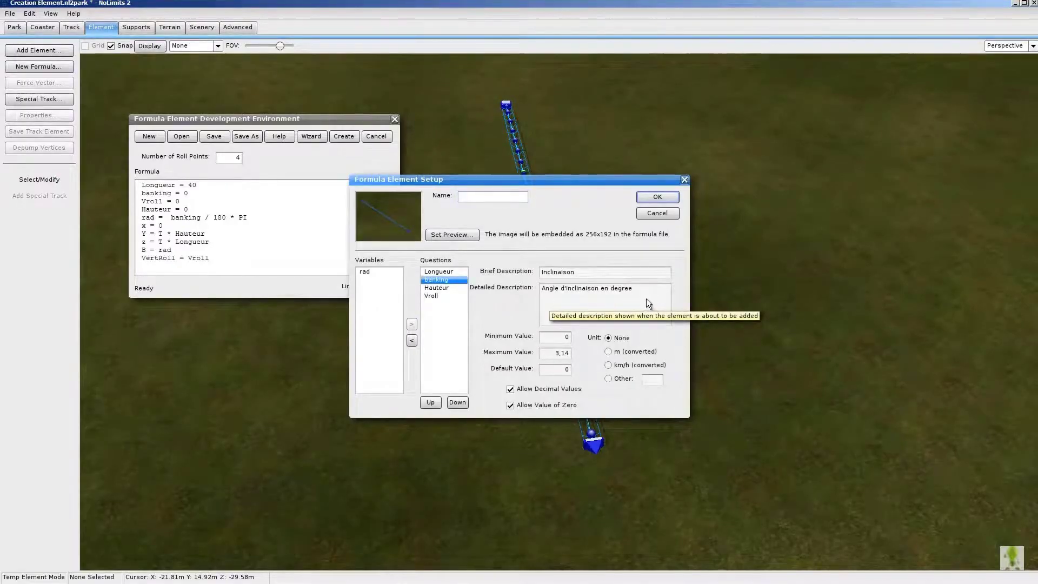
click(546, 352)
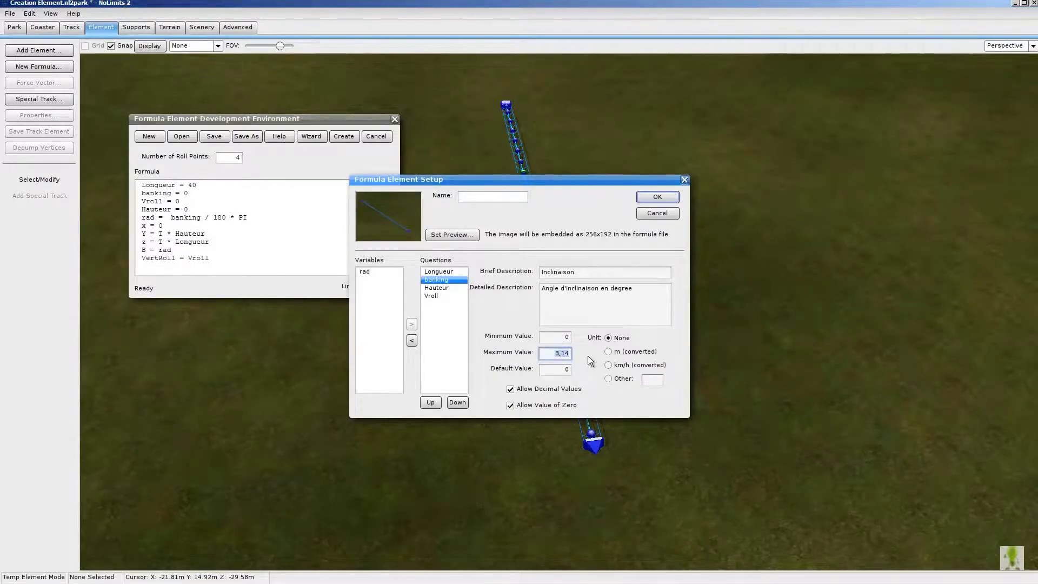
text(0)
click(651, 198)
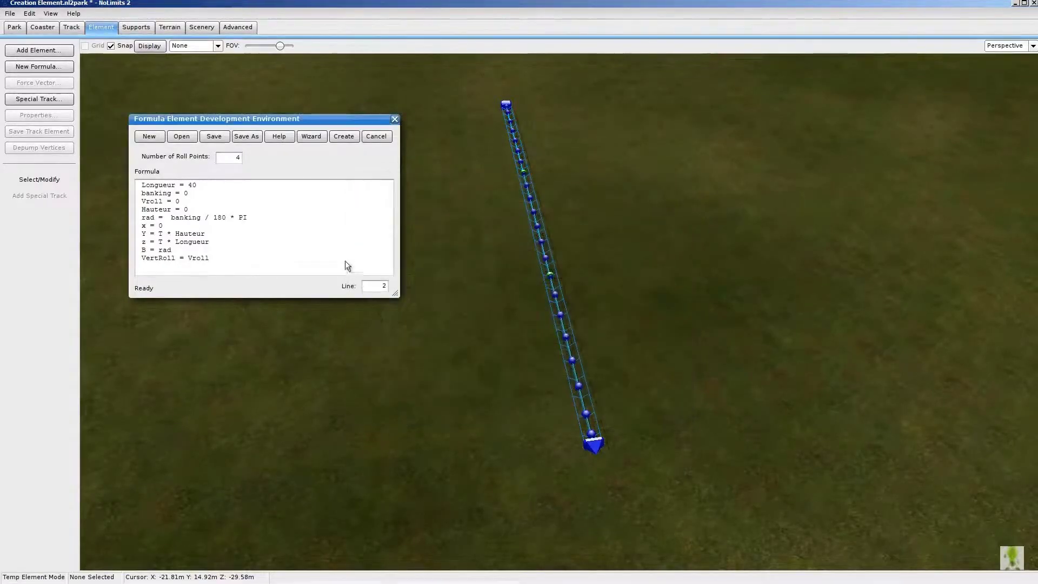
Save the formula over the existing Ligne_droite.nl2formelem file and close the formula editor
click(247, 136)
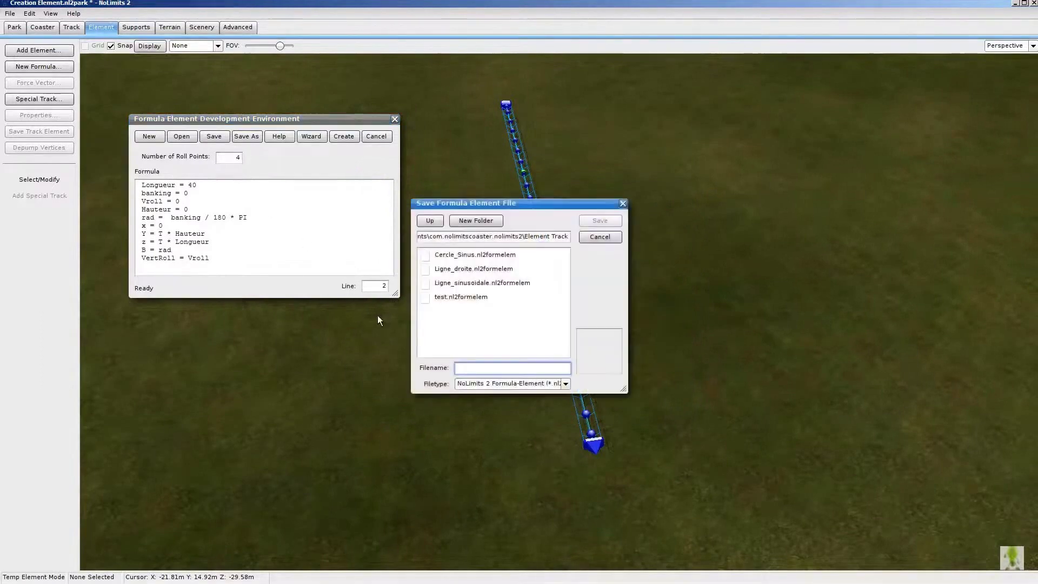
click(473, 269)
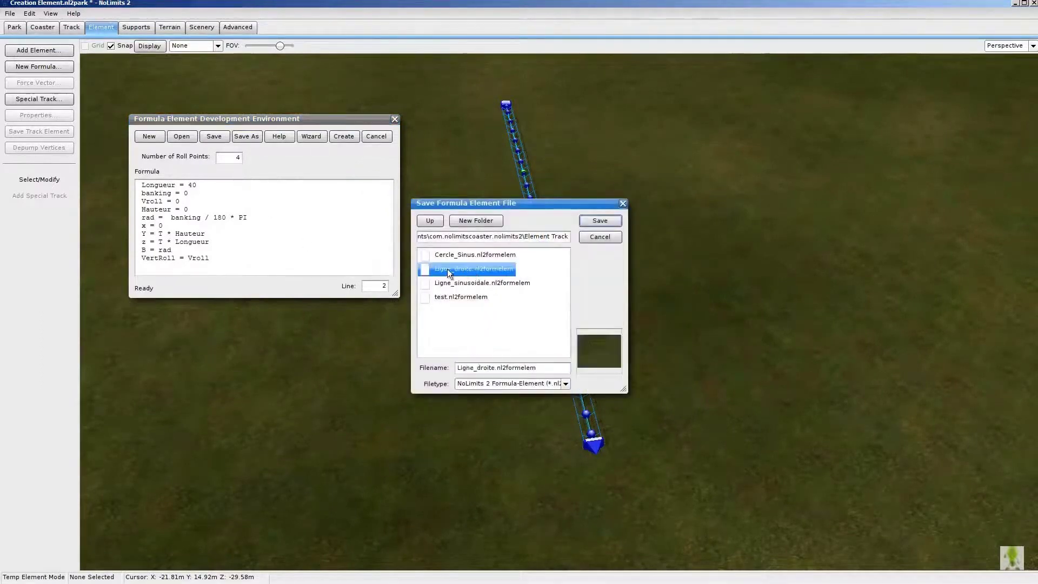
click(596, 221)
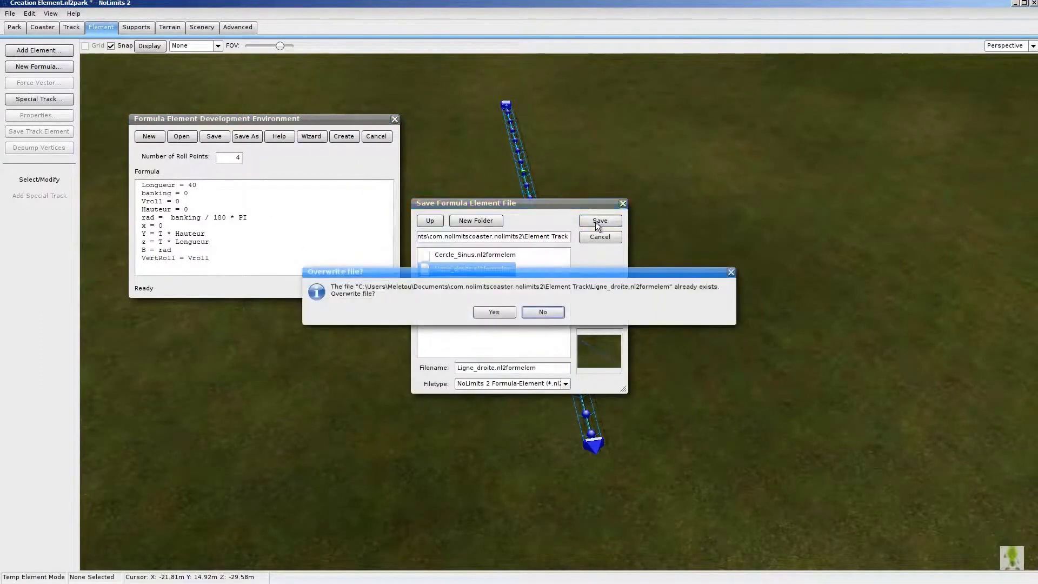
click(495, 316)
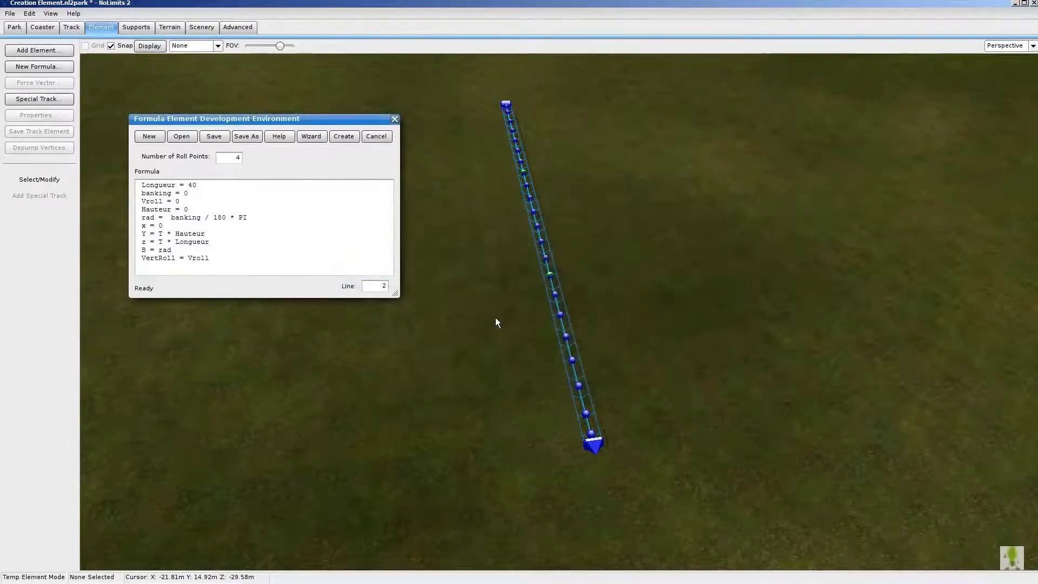
click(395, 119)
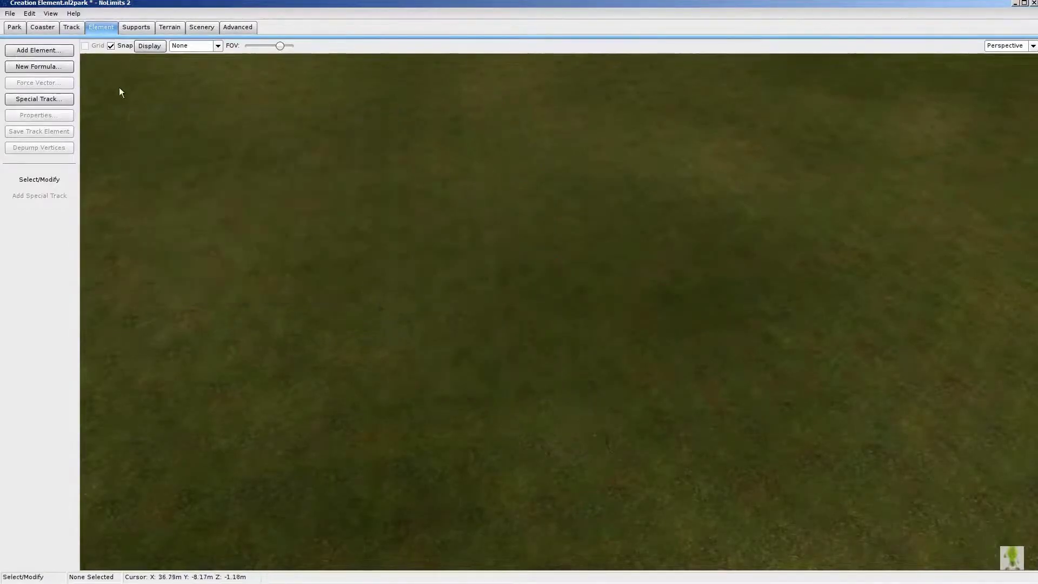
Add the Ligne_droite element to the park and set its length to 20 m
click(37, 50)
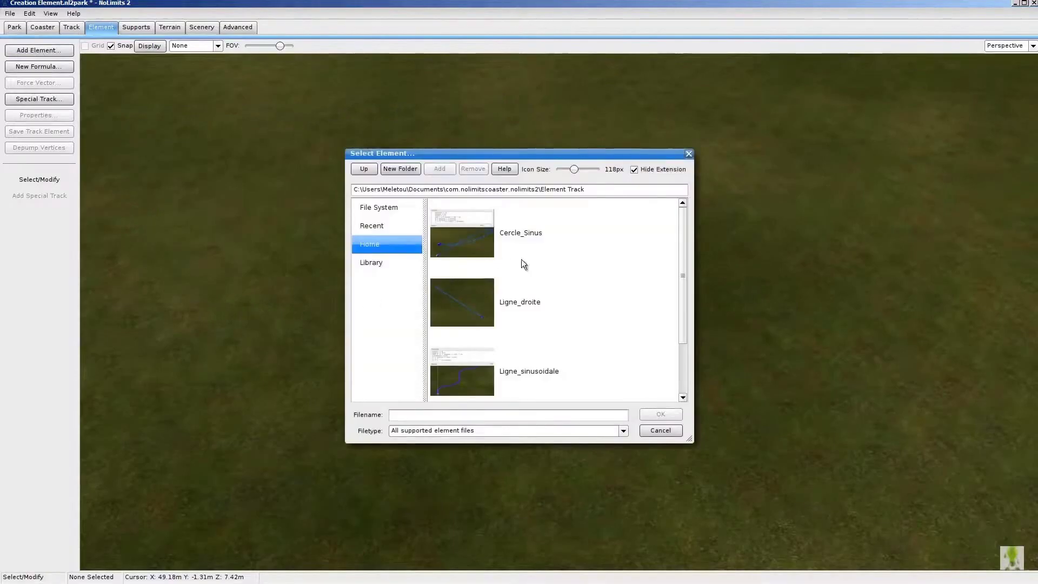
click(437, 306)
click(660, 414)
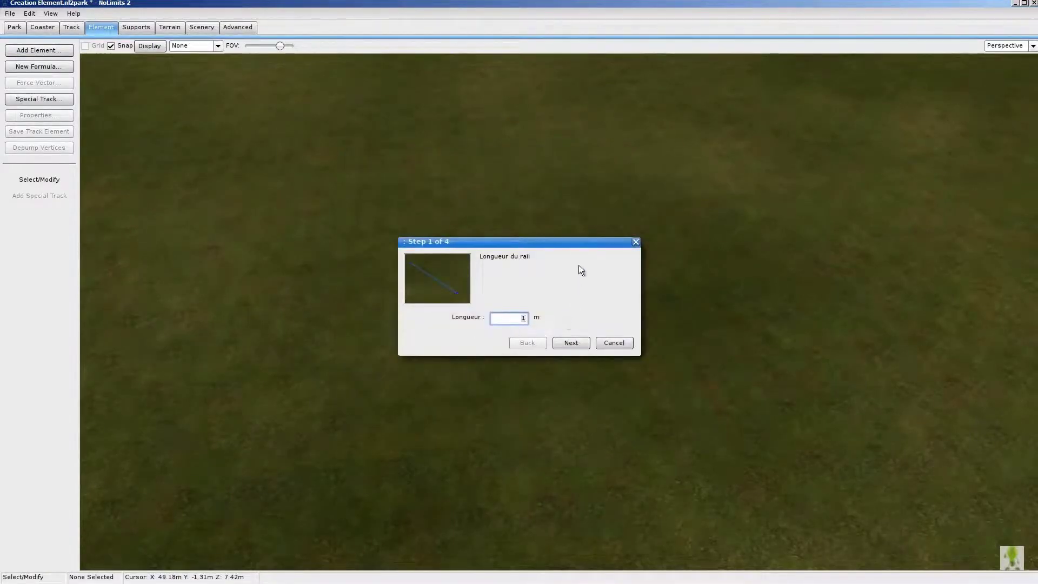
key(BackSpace)
text(20)
click(571, 343)
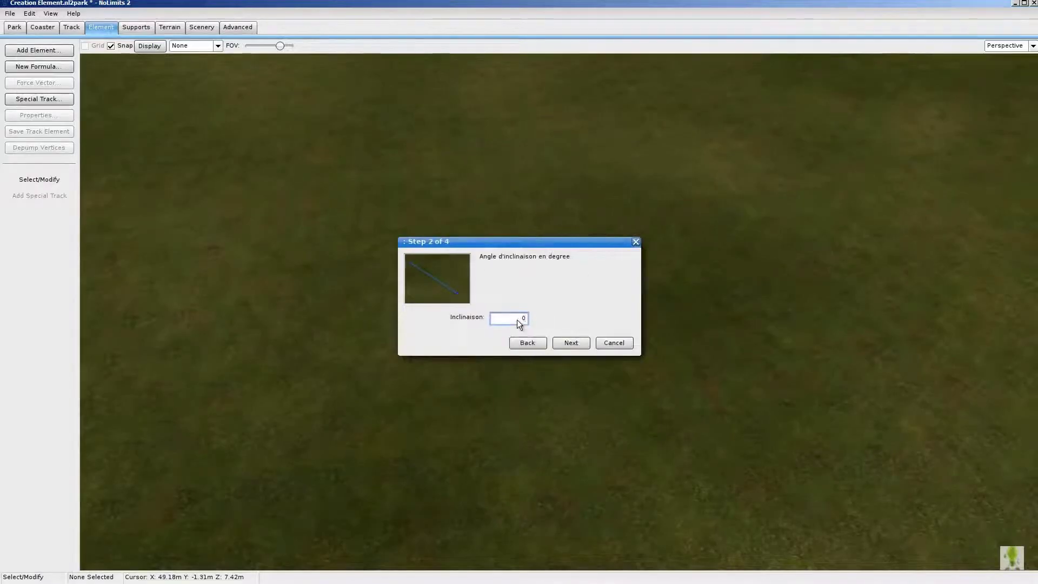
Set the element's inclination to 45 degrees, keep vertical roll at 0 and place the track
key(BackSpace)
text(45)
click(571, 344)
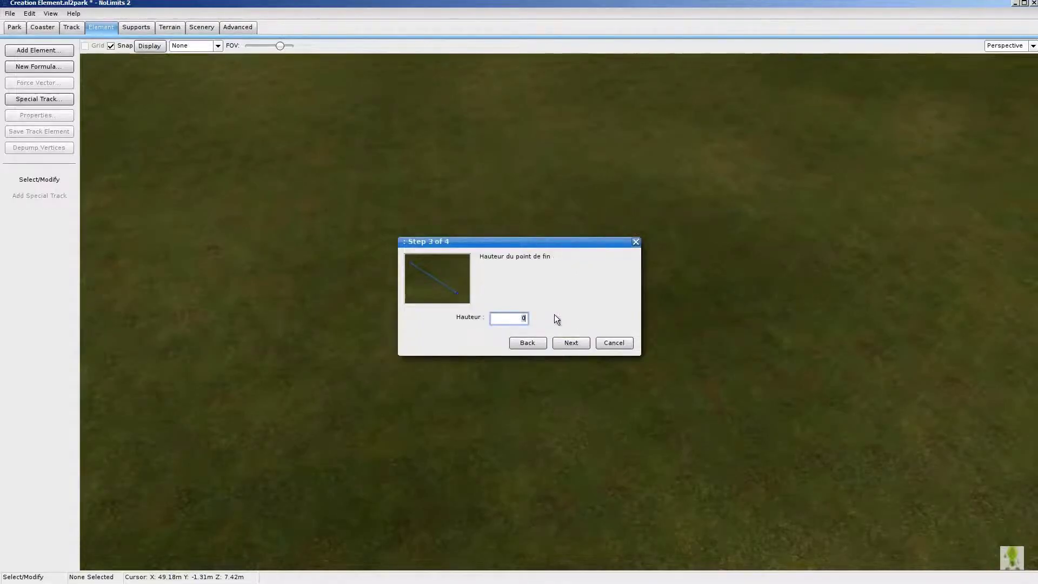
click(573, 346)
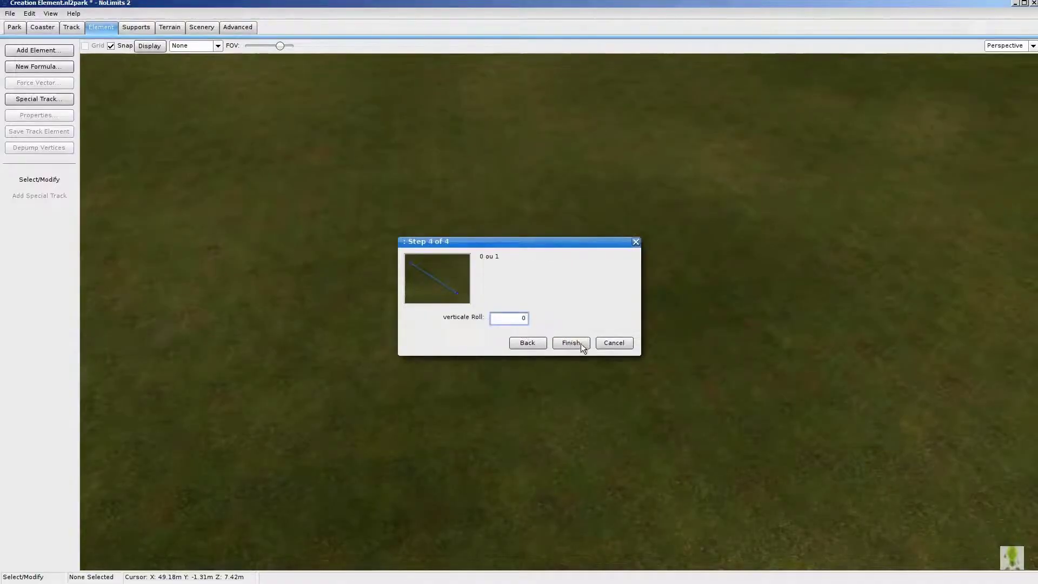
click(571, 346)
click(578, 278)
Examine the banking along the newly placed straight track from several distances
scroll(522, 297, down, 2)
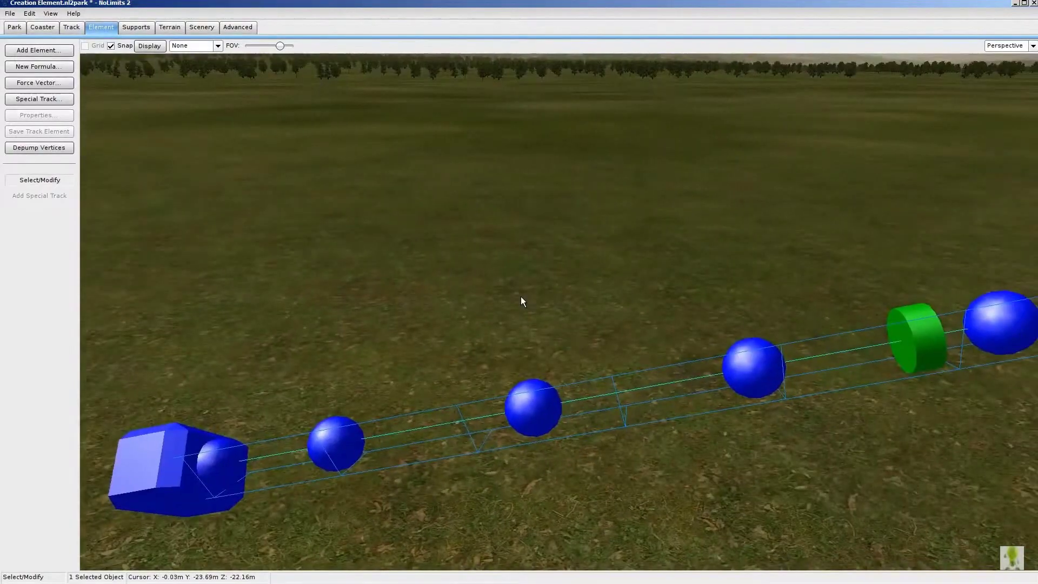
scroll(522, 297, up, 8)
scroll(520, 297, down, 8)
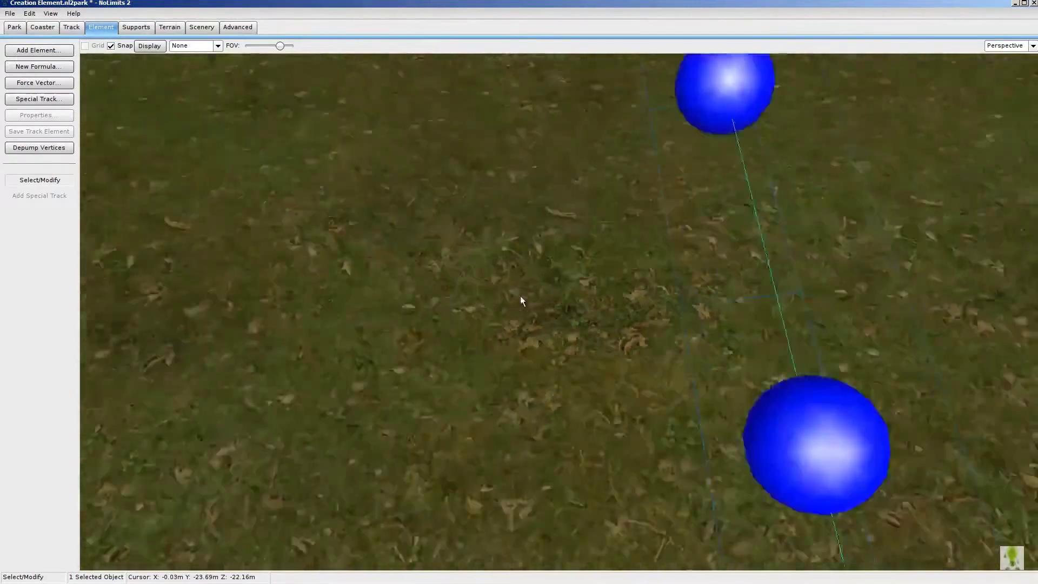
scroll(520, 296, down, 4)
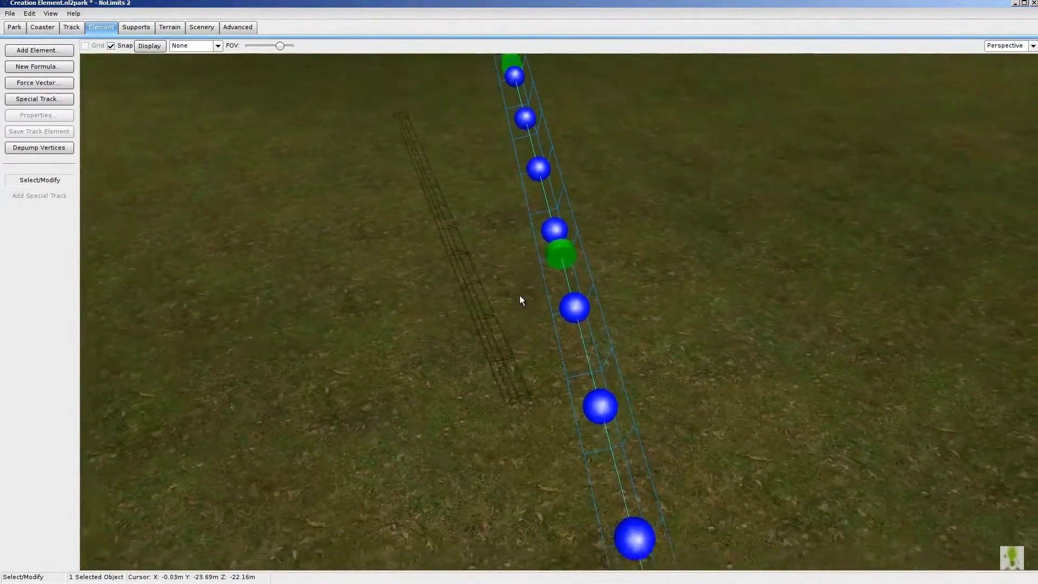
scroll(520, 295, down, 2)
scroll(520, 295, down, 2)
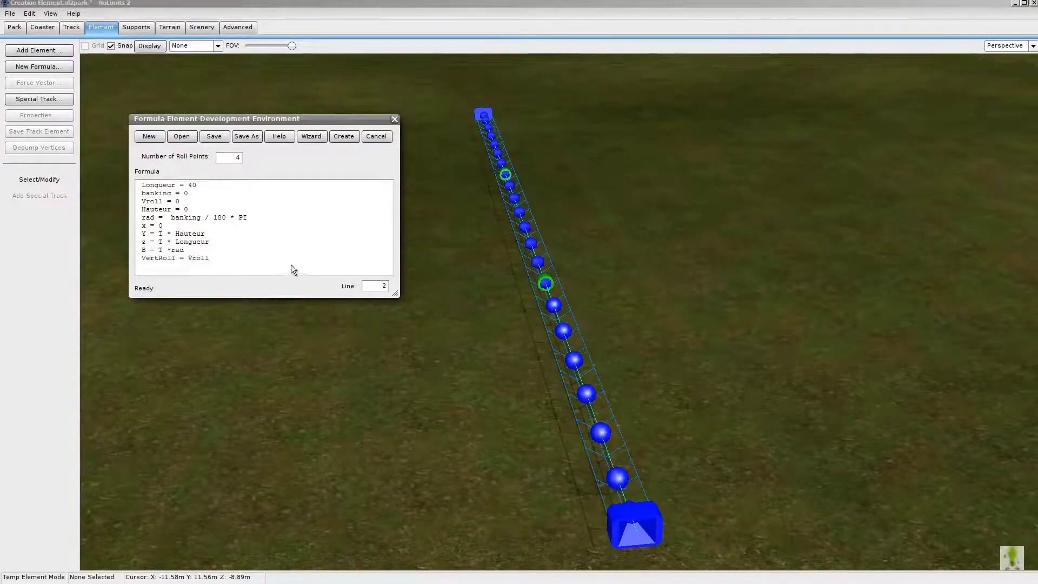
Set the banking variable in the formula to 90
click(184, 193)
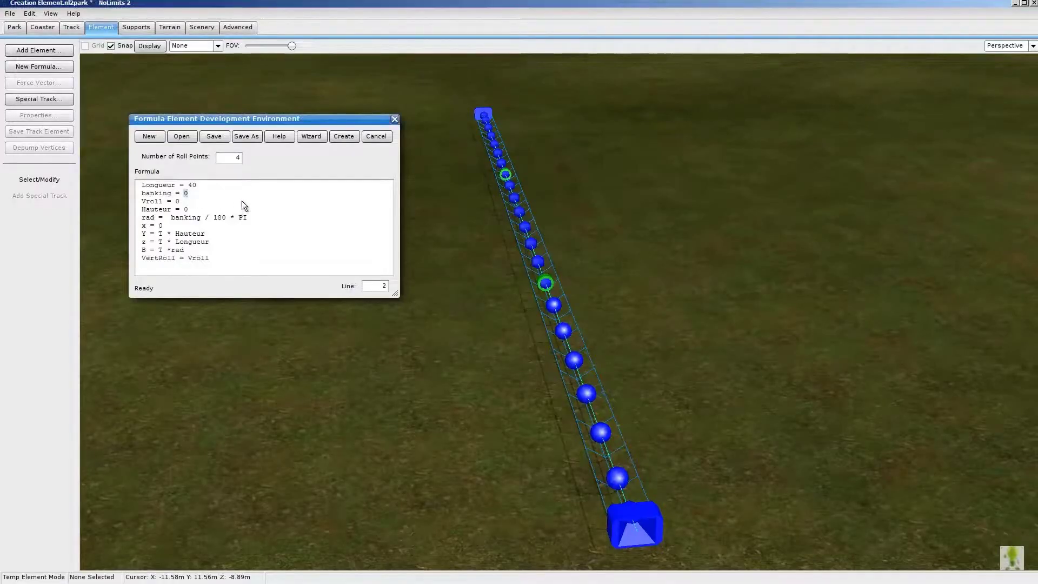
text(9)
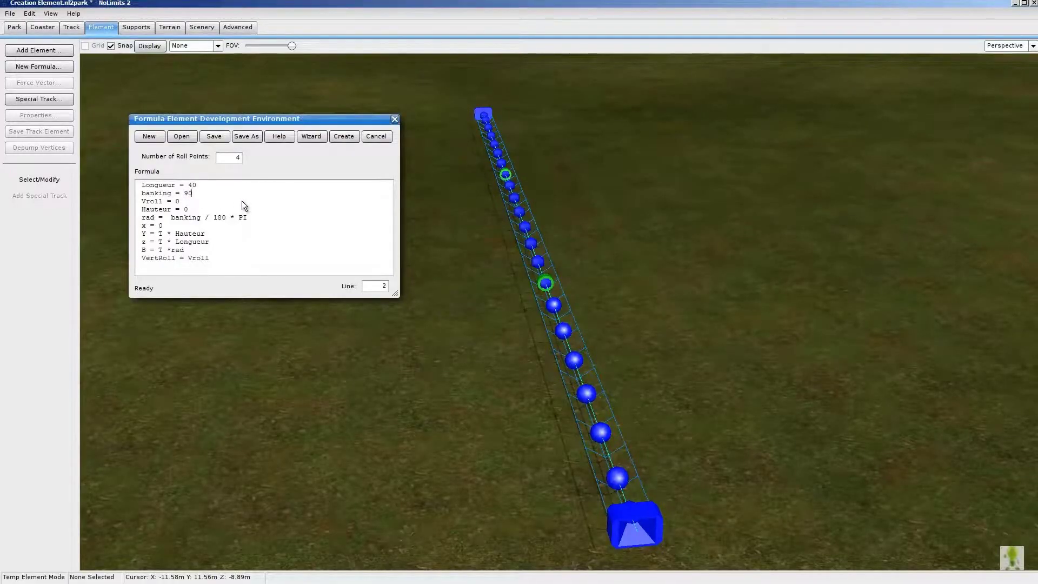
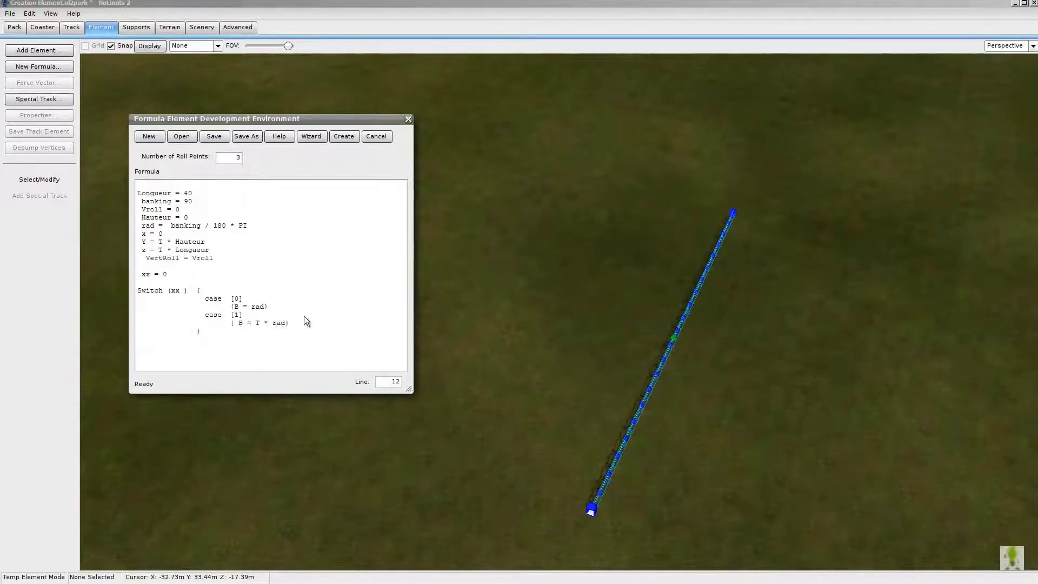
Close the formula editor, then start adding the Ligne_droite element with a length of 5 m
click(408, 119)
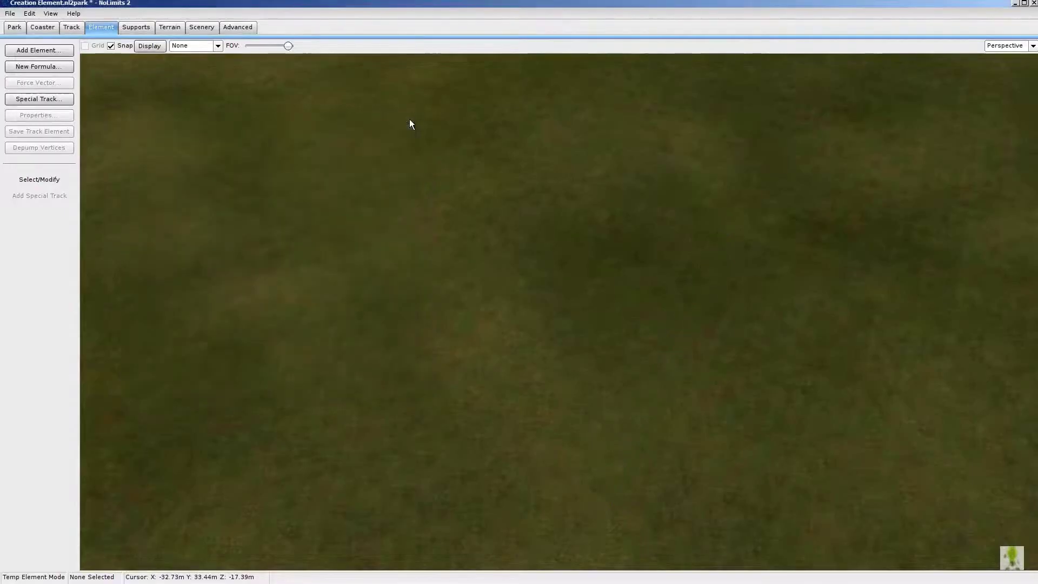
click(57, 51)
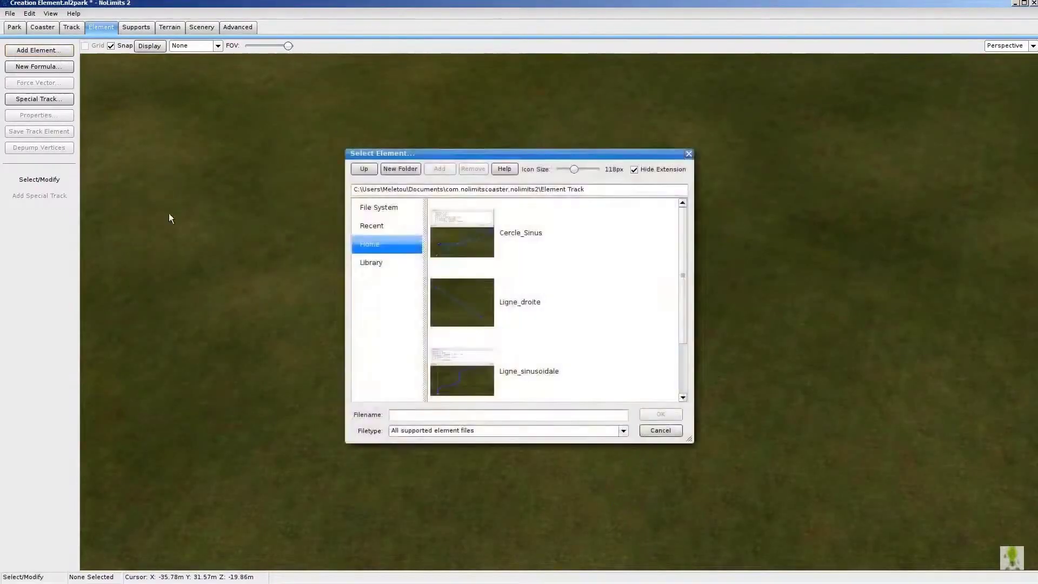
click(458, 301)
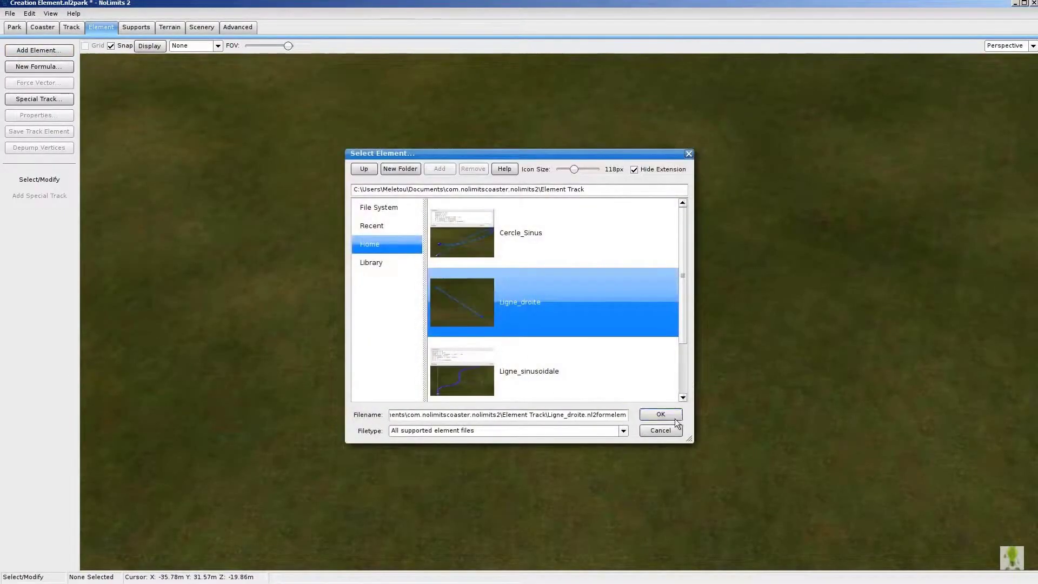
click(673, 417)
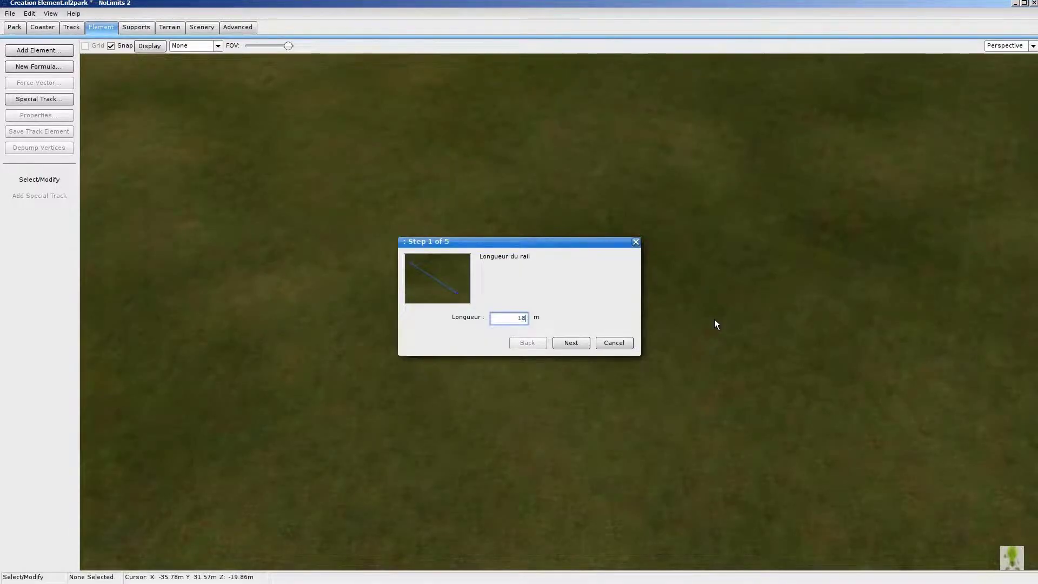
text(80)
key(BackSpace)
key(BackSpace)
key(BackSpace)
text(5)
click(571, 343)
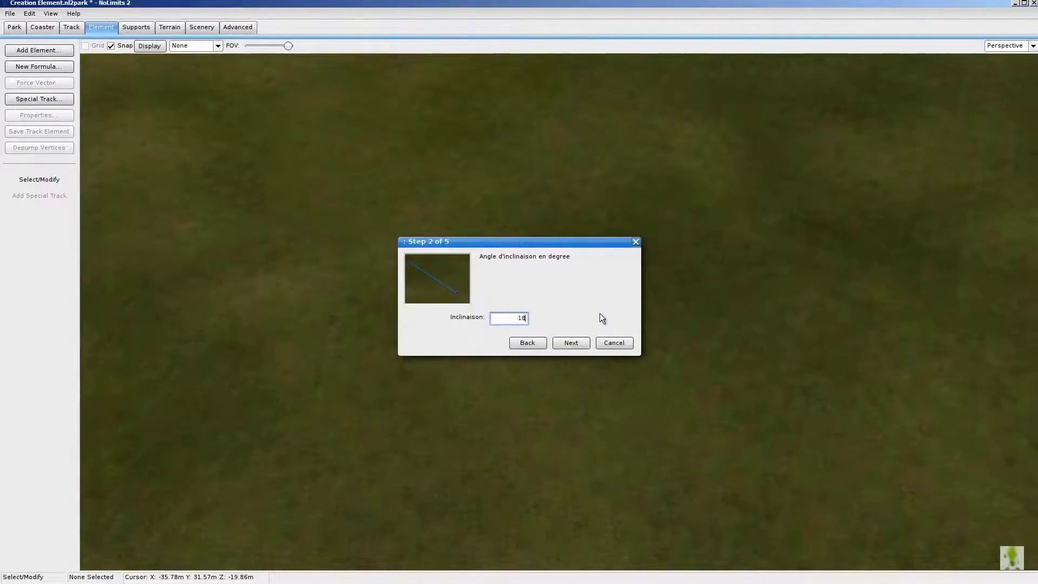
Set the inclination to 180 degrees, keep height and vertical roll at 0, set progressive inclination to 1 and accept the element at 100% scale
text(180)
click(568, 341)
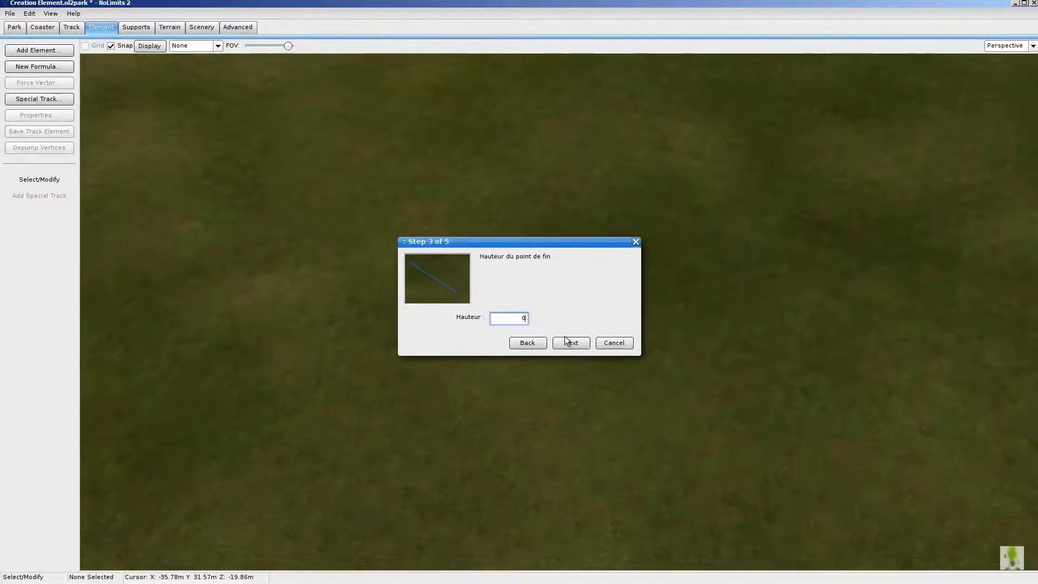
click(576, 345)
click(577, 345)
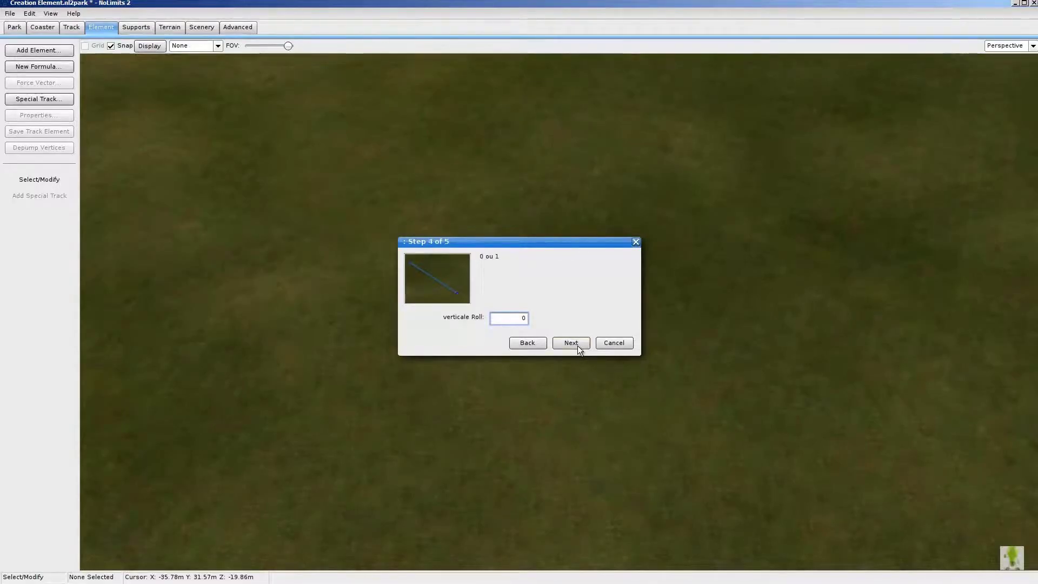
click(578, 345)
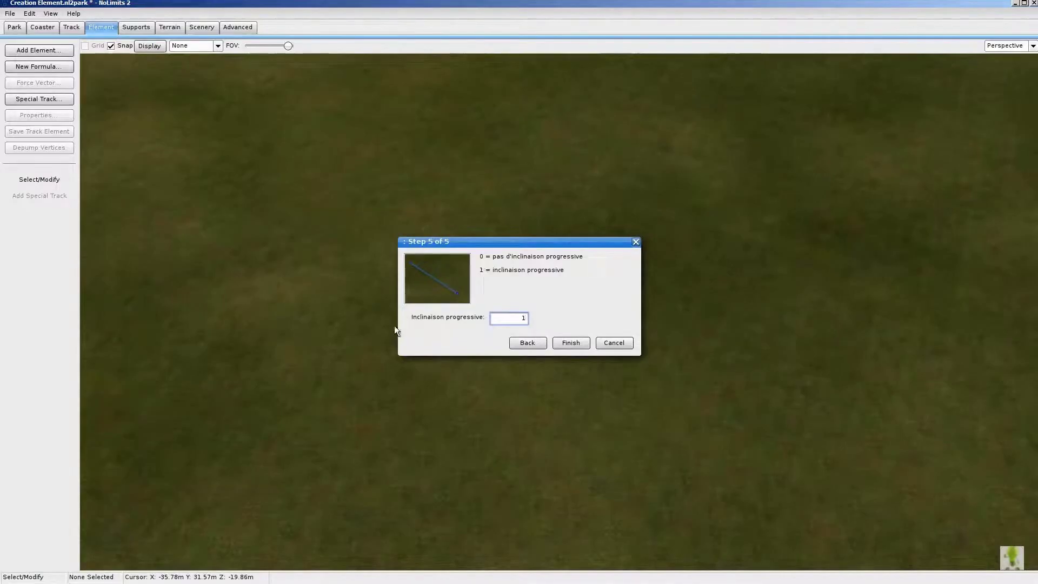
click(572, 344)
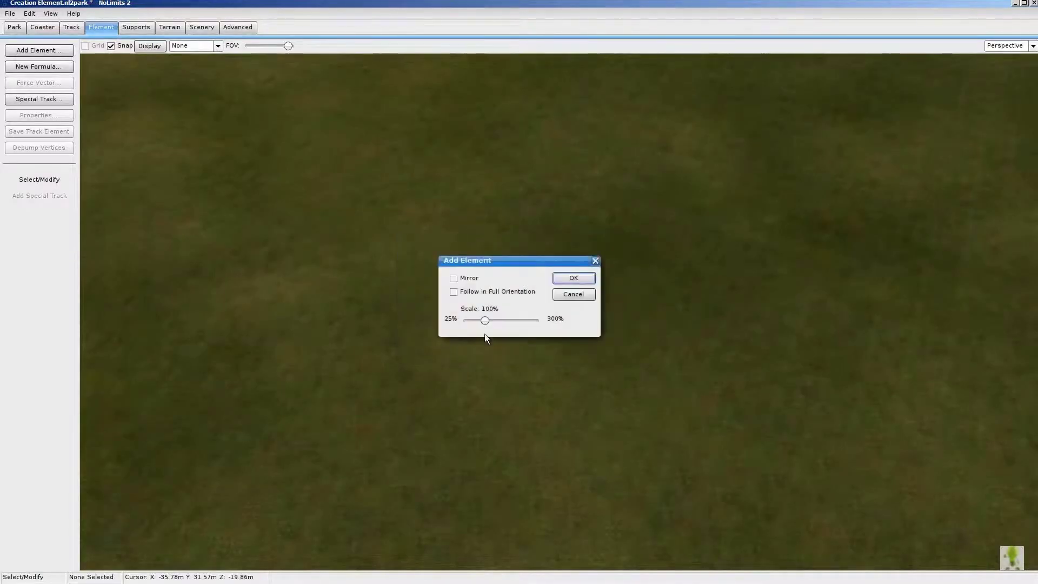
click(577, 279)
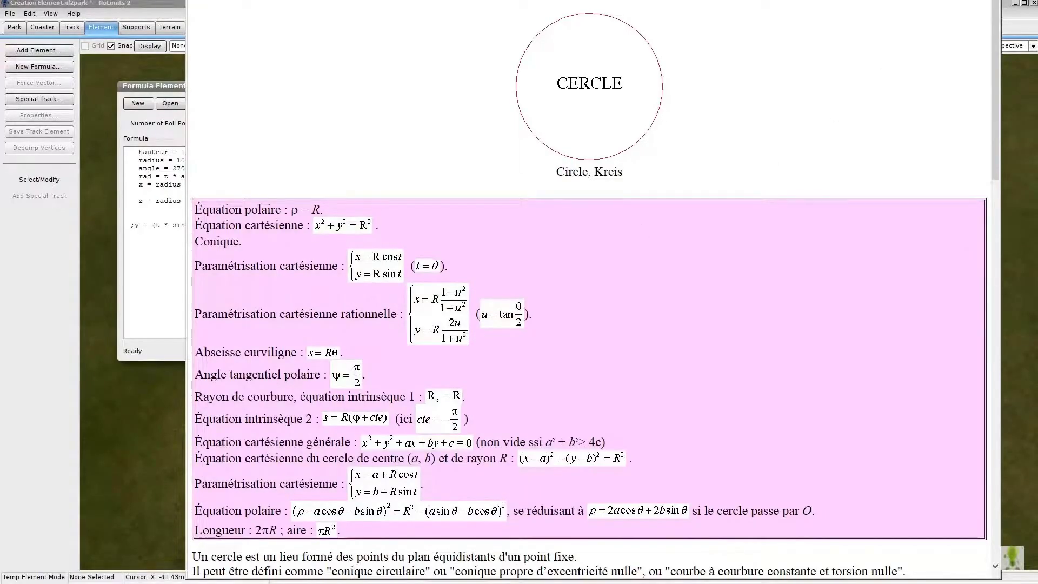
Switch back to the NoLimits 2 formula editor and set the circle's angle to 180 and its radius to 20
key(alt+Tab)
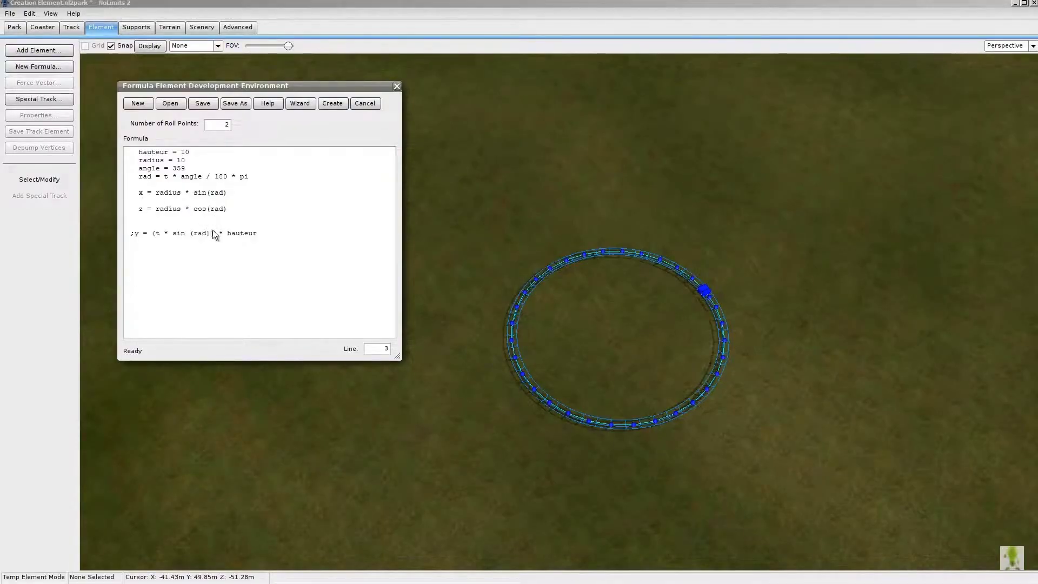
drag(173, 169, 185, 171)
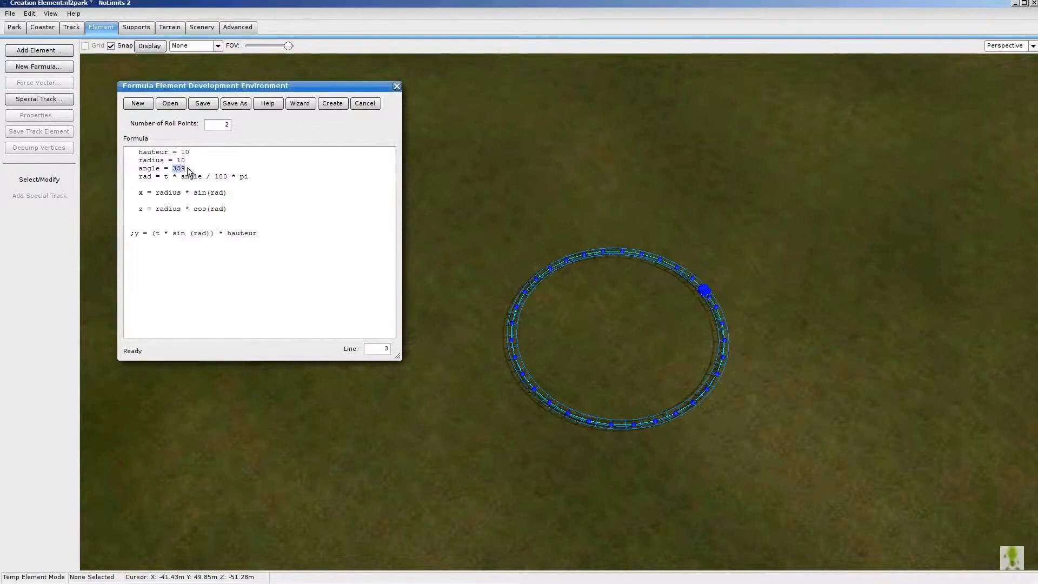
text(180)
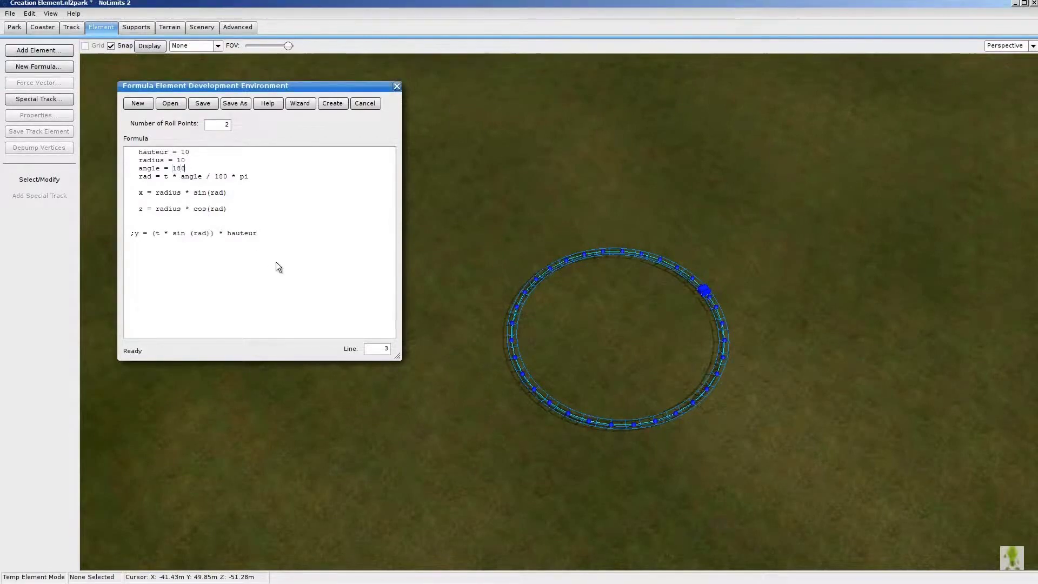
key(Return)
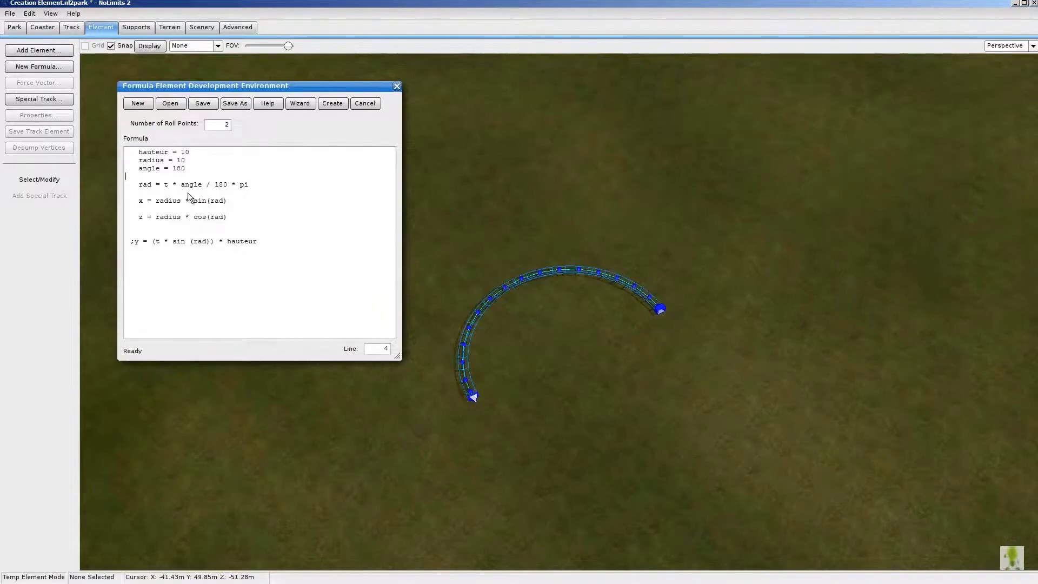
double_click(180, 160)
text(20)
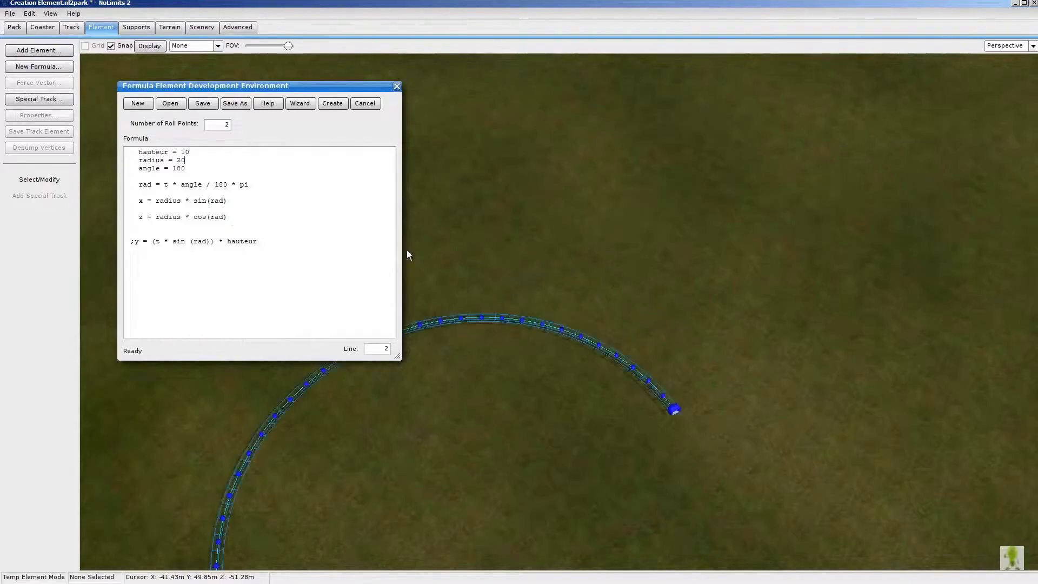
right_drag(722, 257, 520, 296)
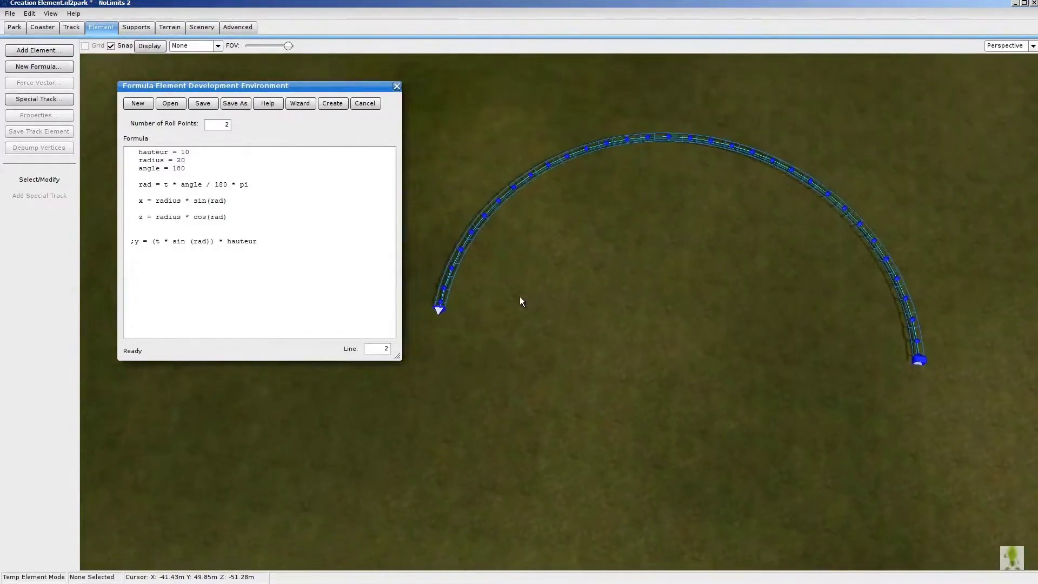
Uncomment the y = t *hauteur line in the circle formula
key(ctrl+z)
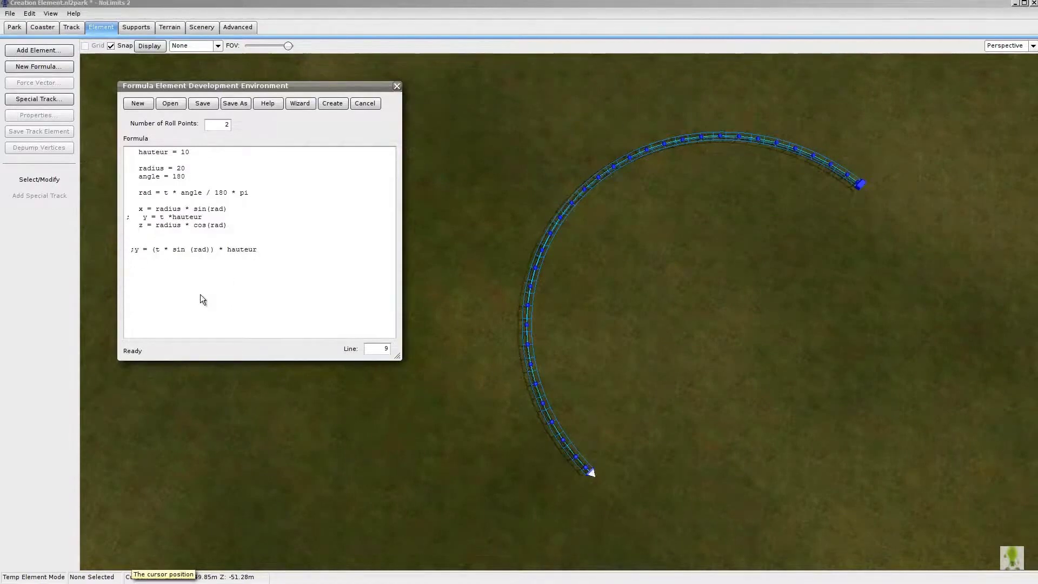
double_click(129, 217)
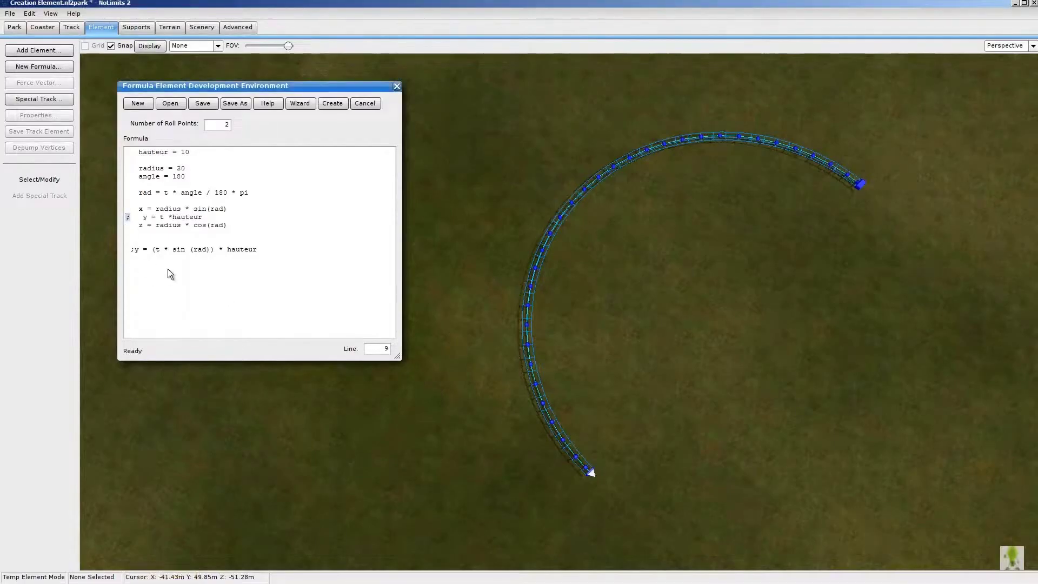
key(Delete)
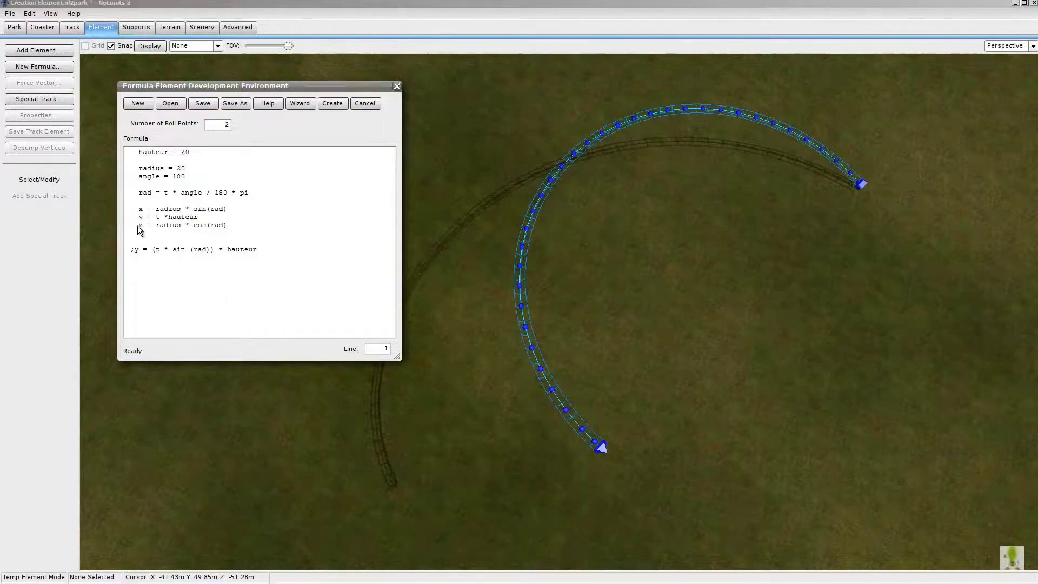
Replace the y = t *hauteur line with y = (t * sin (rad)) * hauteur, moved up from the commented line
drag(131, 215, 206, 221)
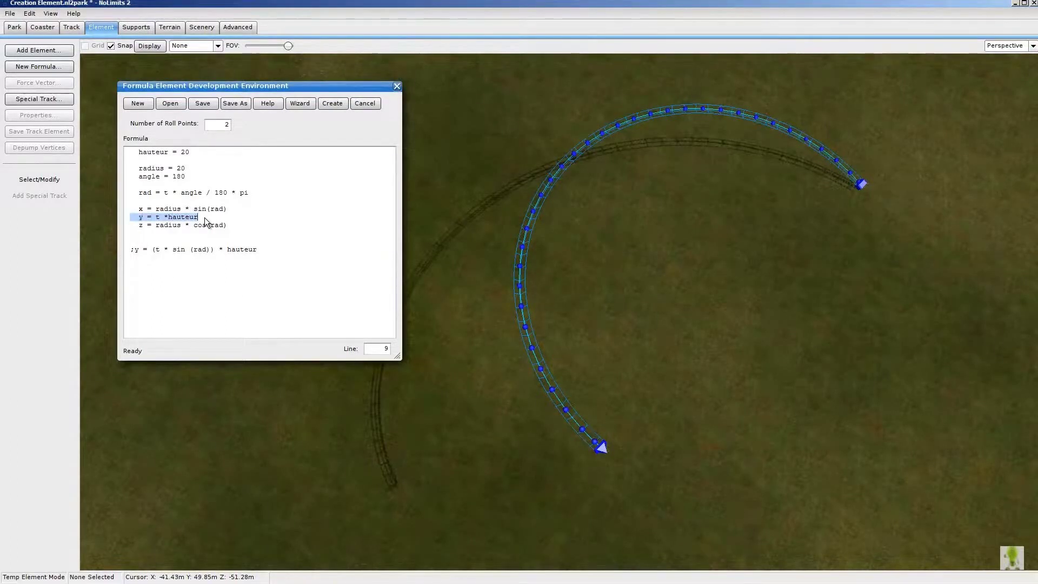
key(Delete)
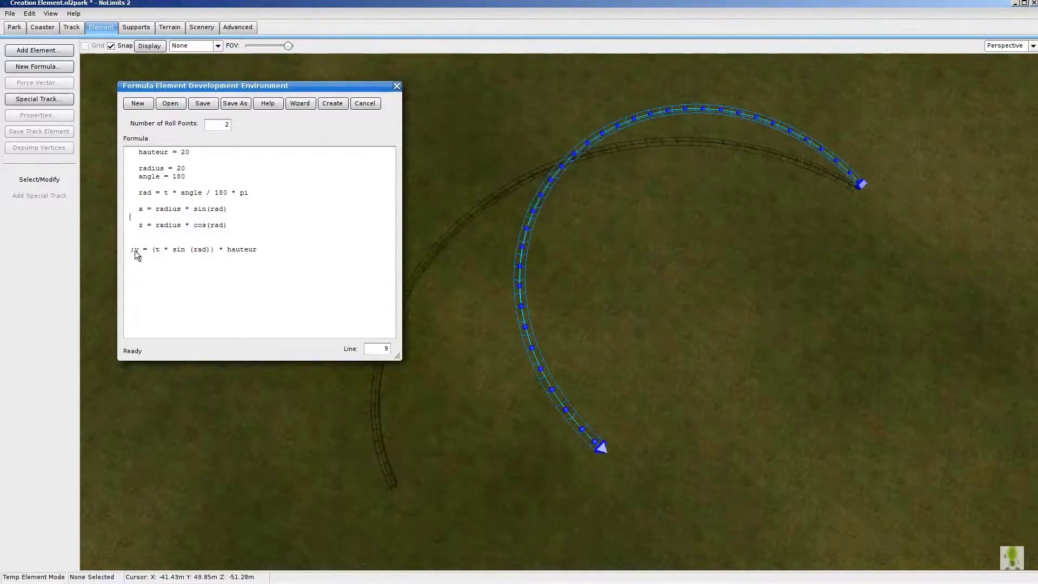
drag(134, 250, 242, 252)
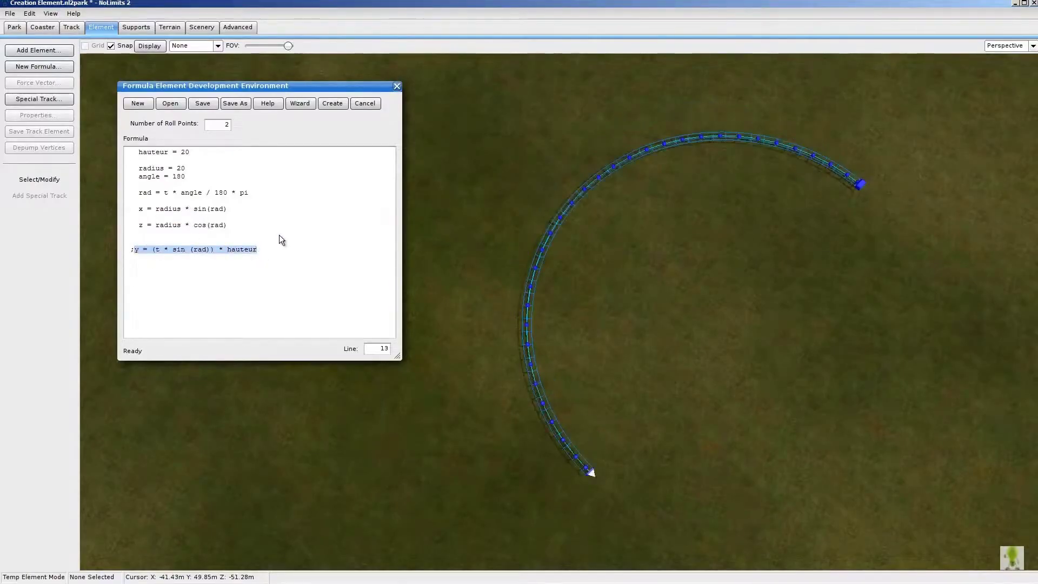
key(Delete)
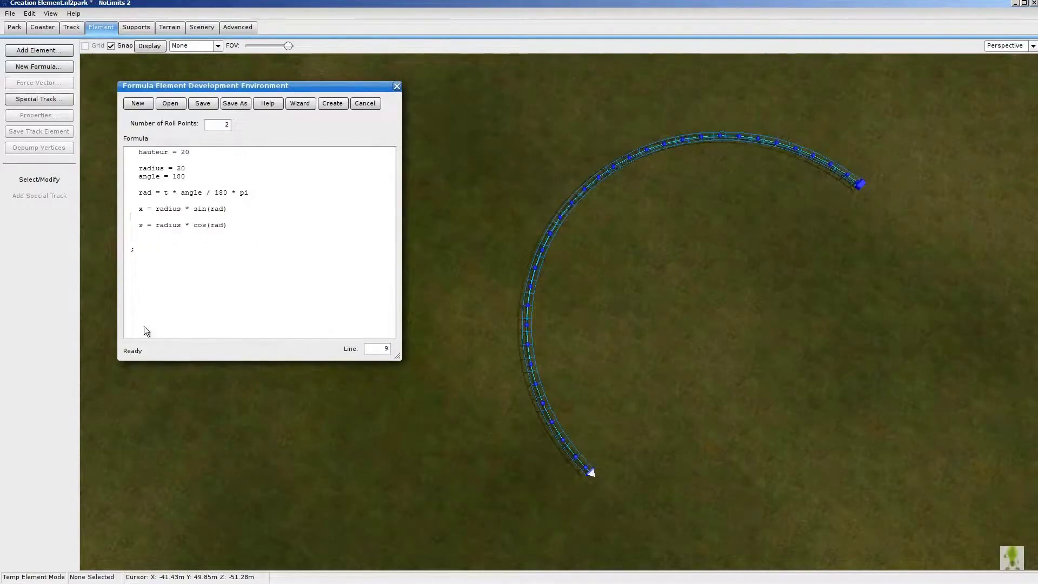
text(y = (t * sin (rad)) * hauteur)
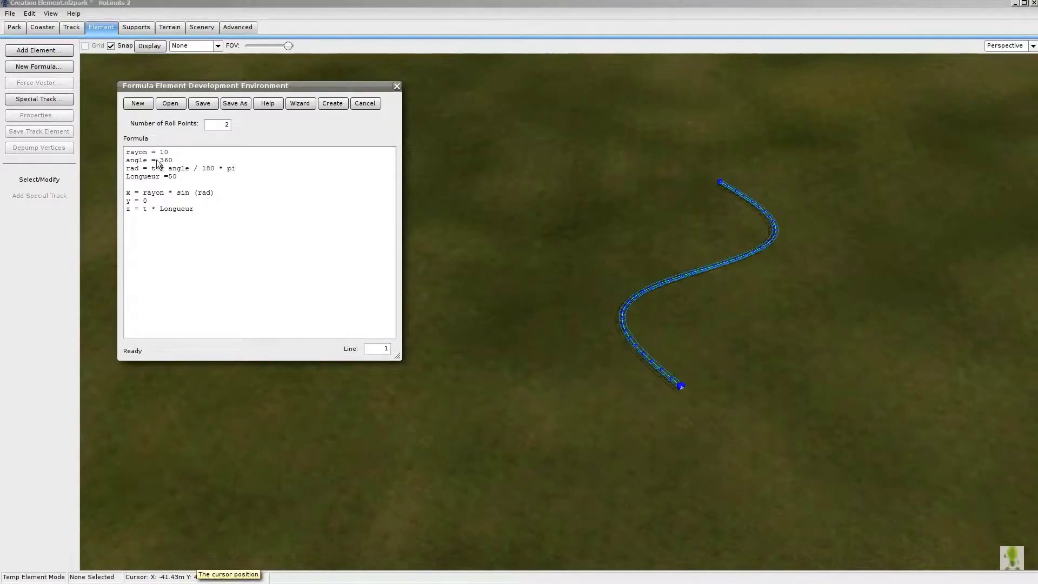
In the horizontal sine formula, set rayon to 20, angle to 720 and Longueur to 80
drag(160, 153, 174, 156)
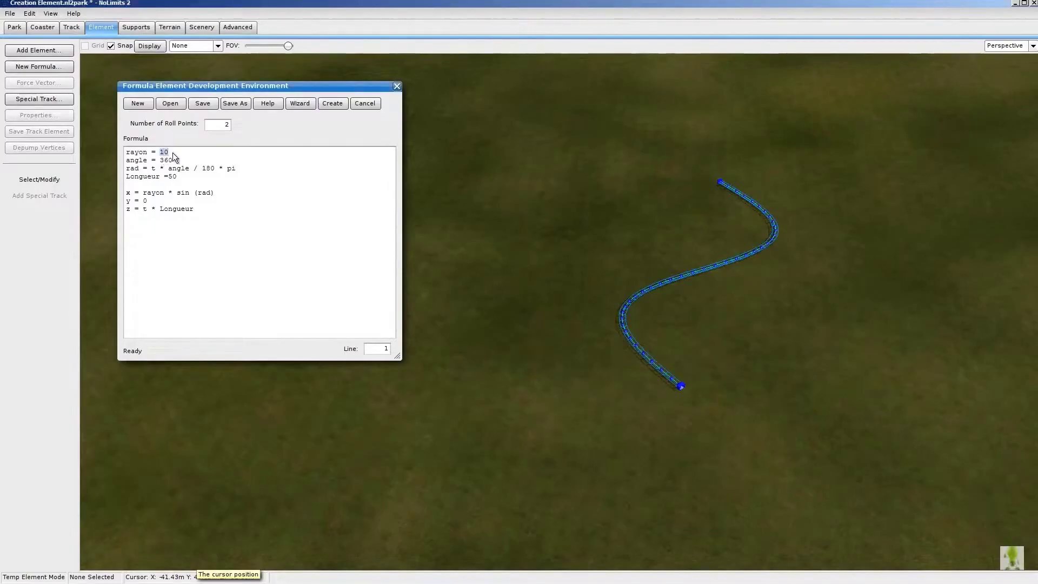
text(20)
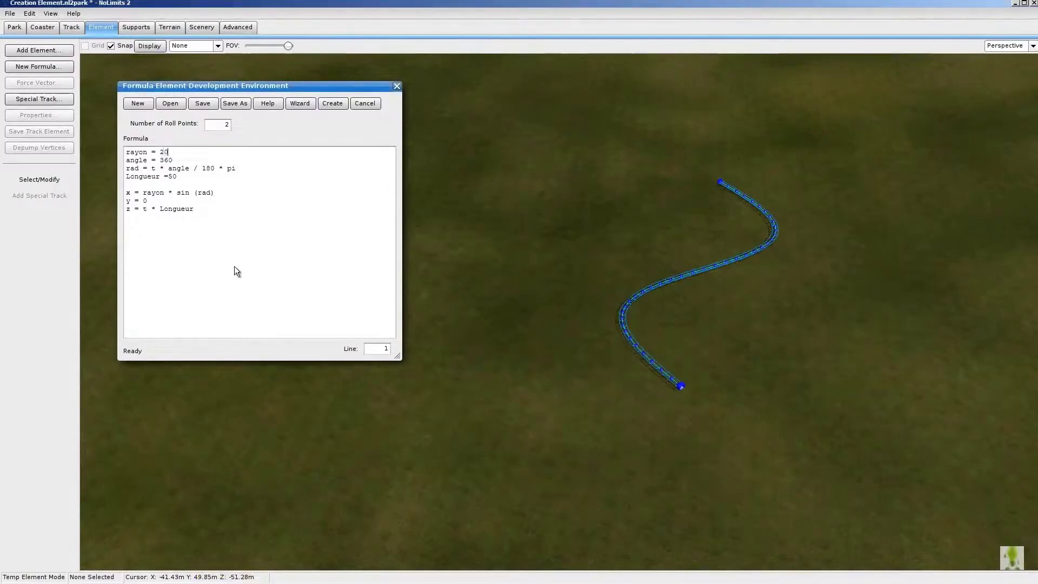
key(Return)
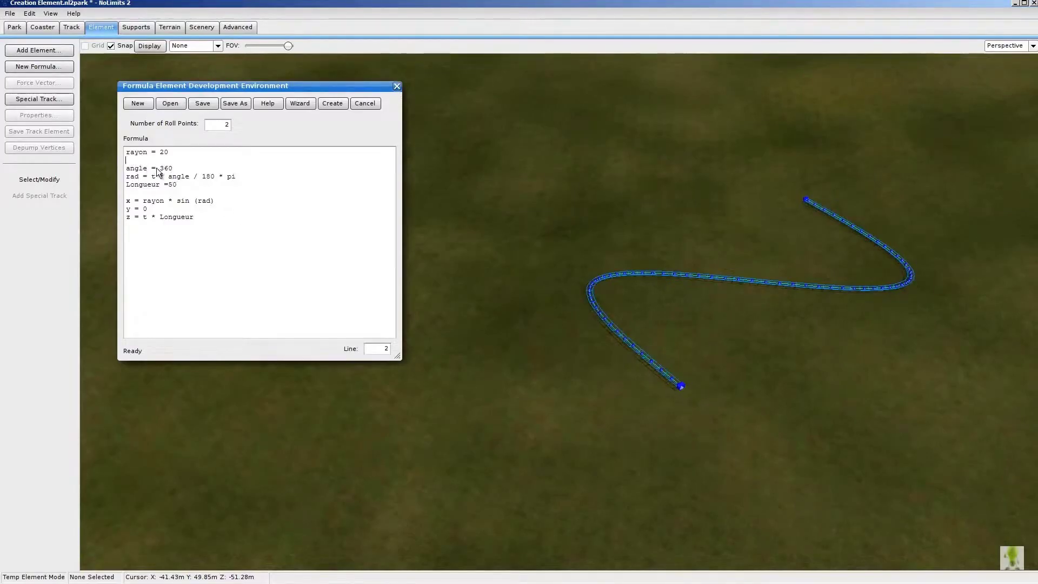
drag(159, 169, 175, 169)
text(720)
key(Return)
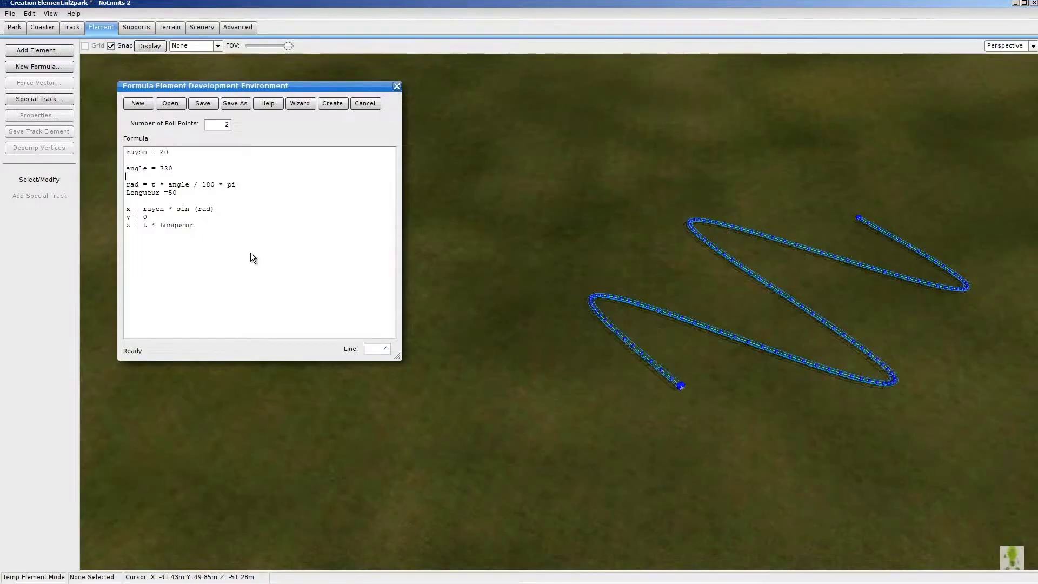
drag(169, 193, 177, 193)
text(80)
key(Return)
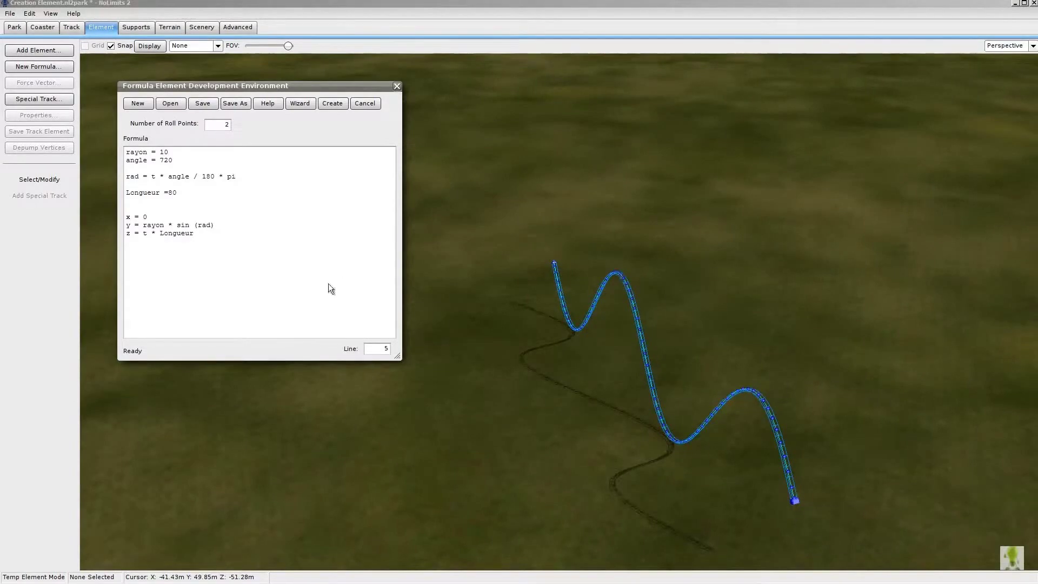
Multiply the y expression of the vertical sine formula by t, giving y = t * rayon * sin (rad)
click(143, 225)
text(t *)
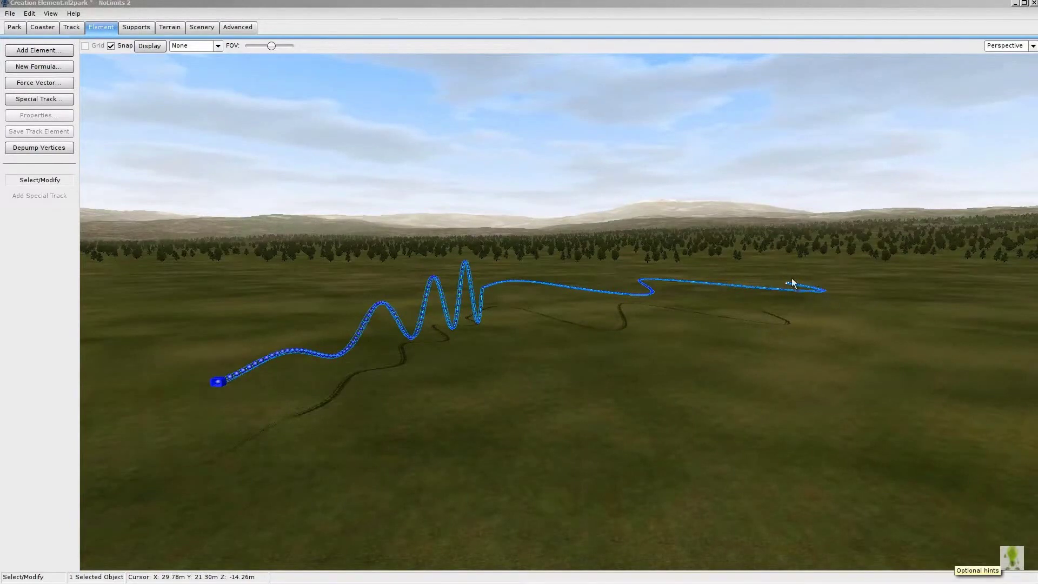
Start adding the Cercle_Sinus element to the existing track and set its Rayon to 10
click(33, 53)
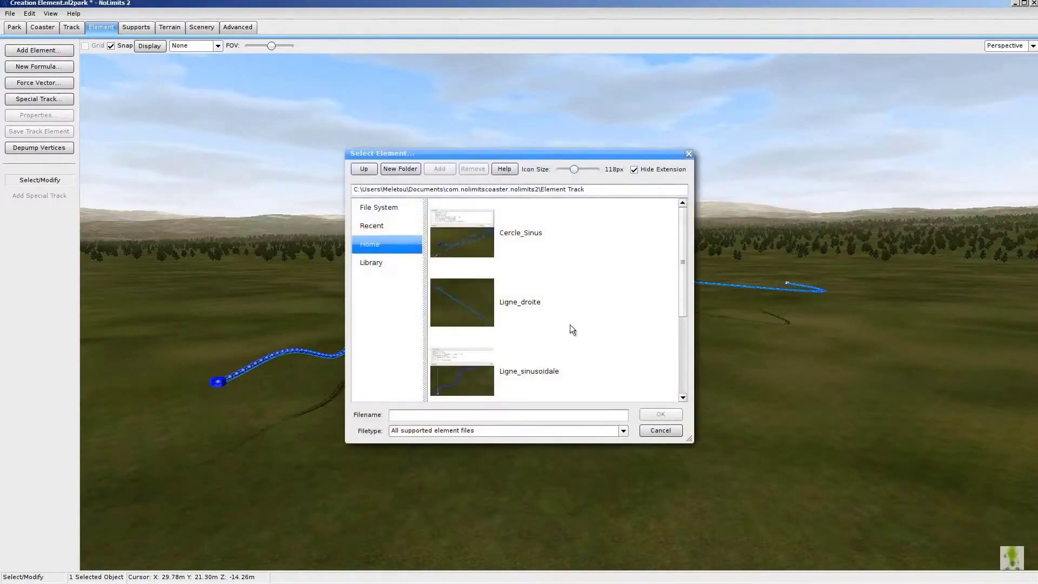
click(465, 246)
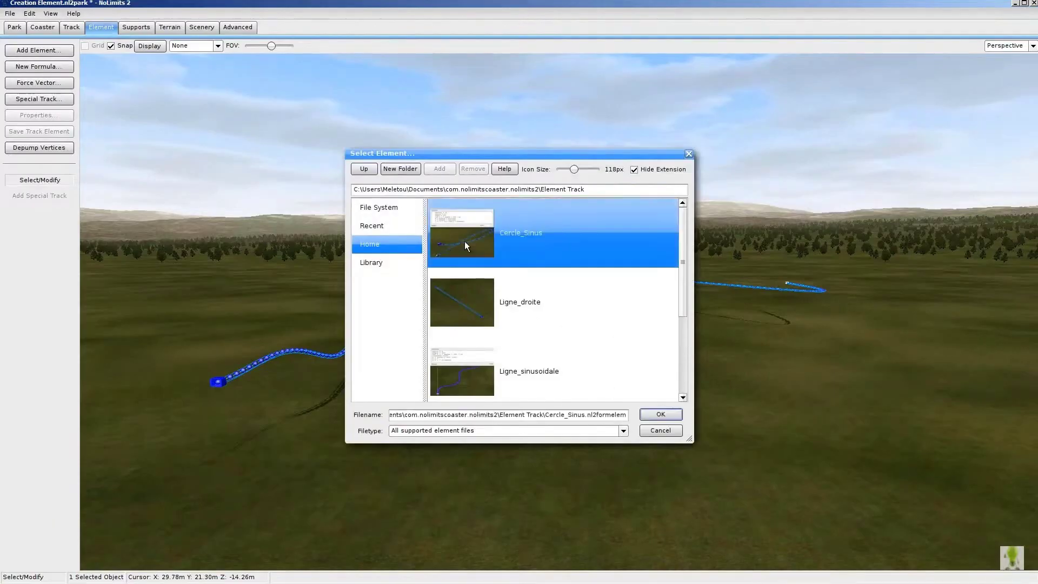
click(662, 414)
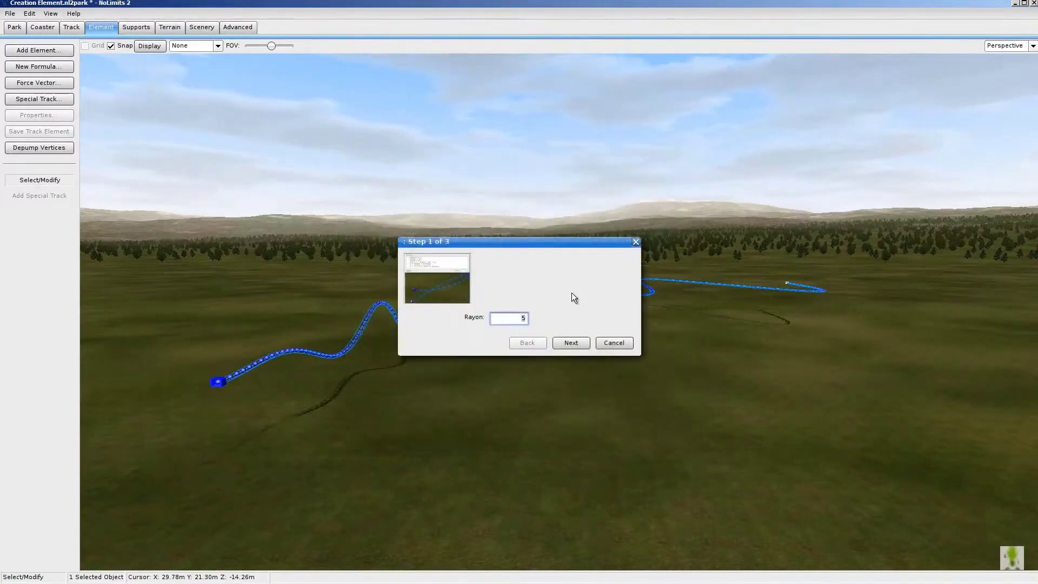
key(BackSpace)
text(10)
click(579, 341)
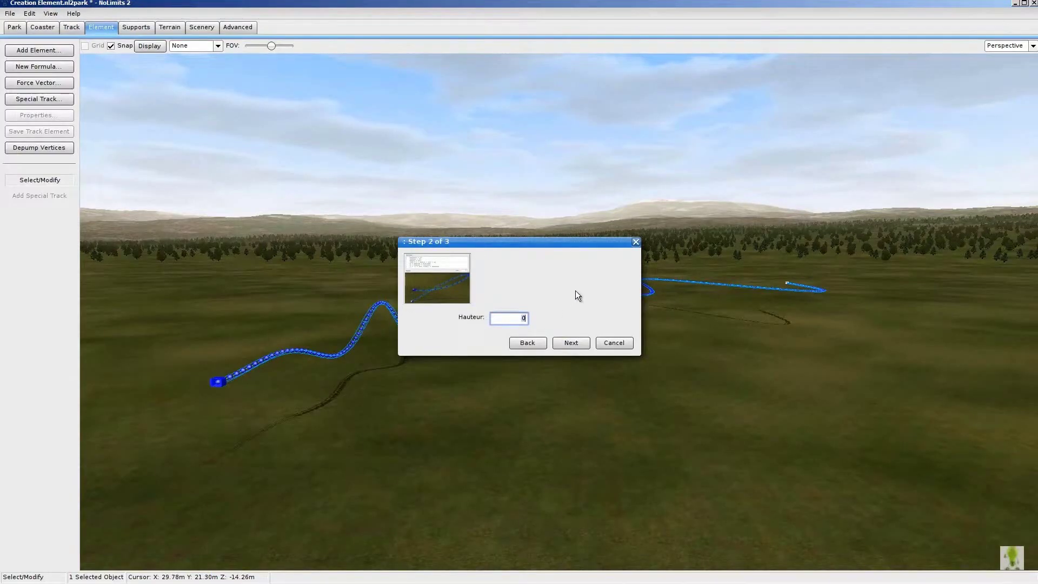
Finish adding the Cercle_Sinus element with Hauteur 20, Angle 270 and 100% scale, and inspect the extended track
key(BackSpace)
text(20)
click(568, 345)
key(BackSpace)
text(270)
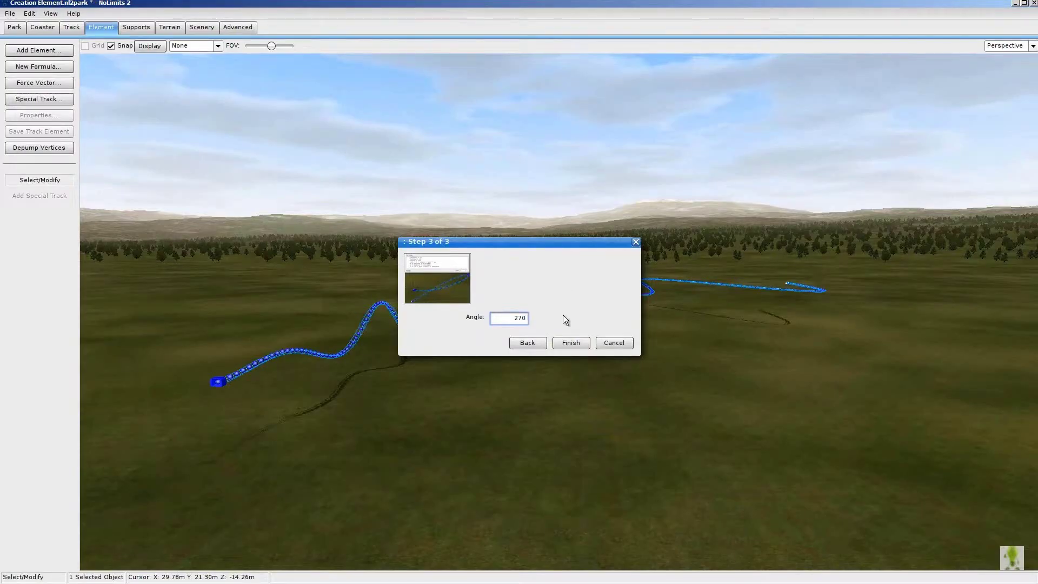
click(566, 344)
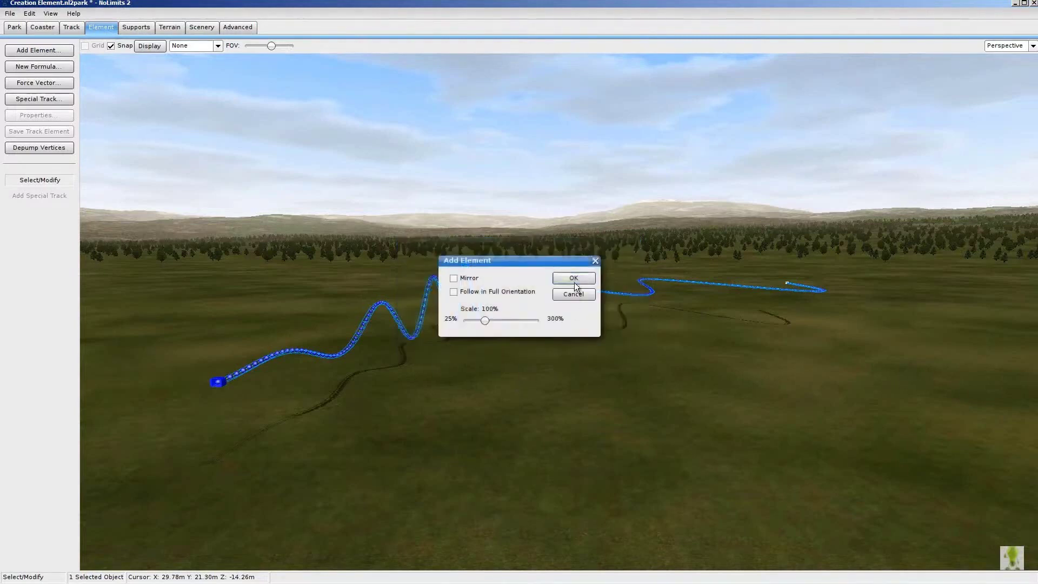
click(574, 282)
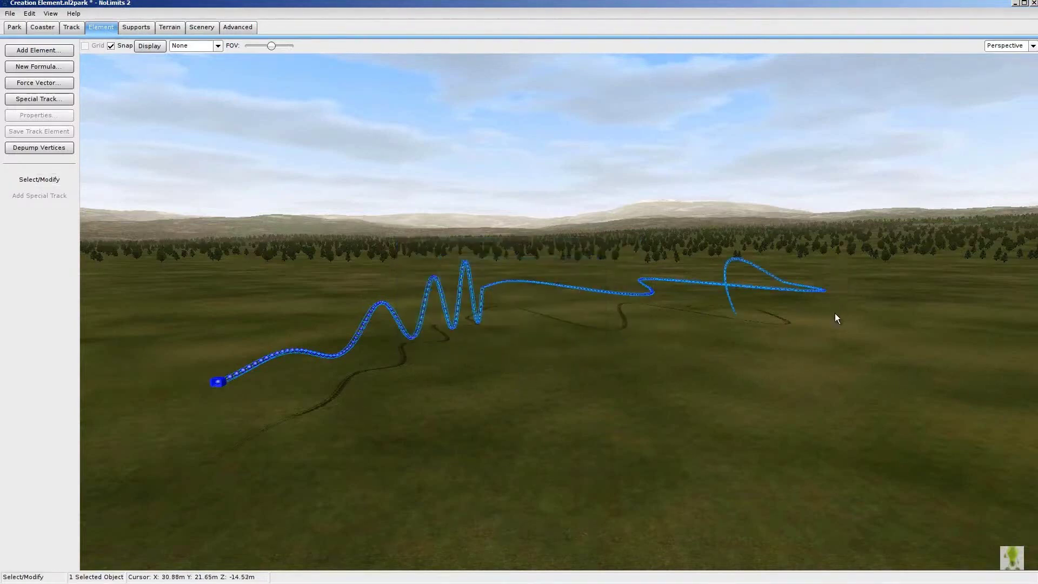
scroll(520, 296, up, 3)
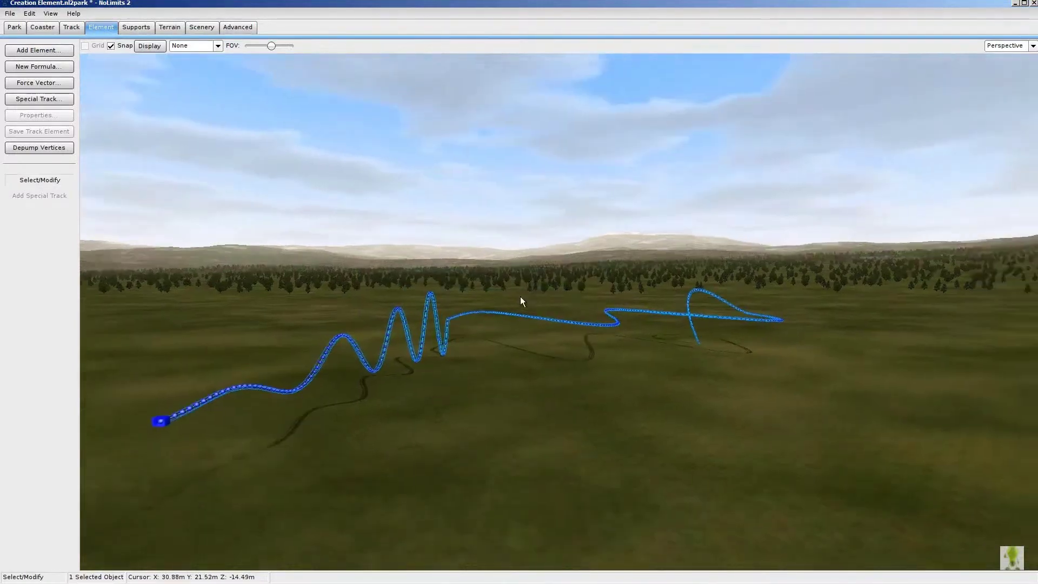
scroll(520, 296, up, 2)
key(Right)
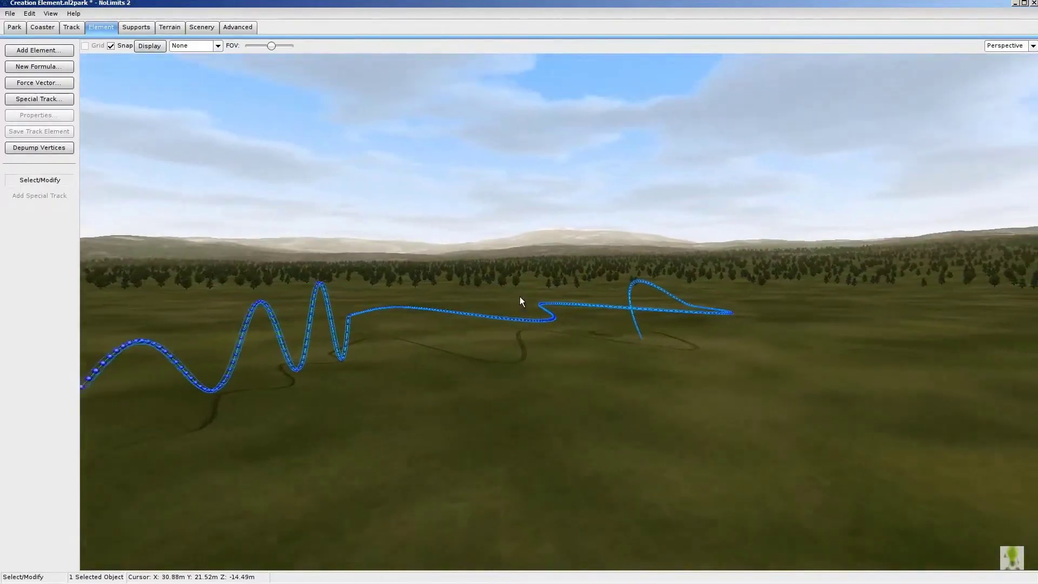
key(Left)
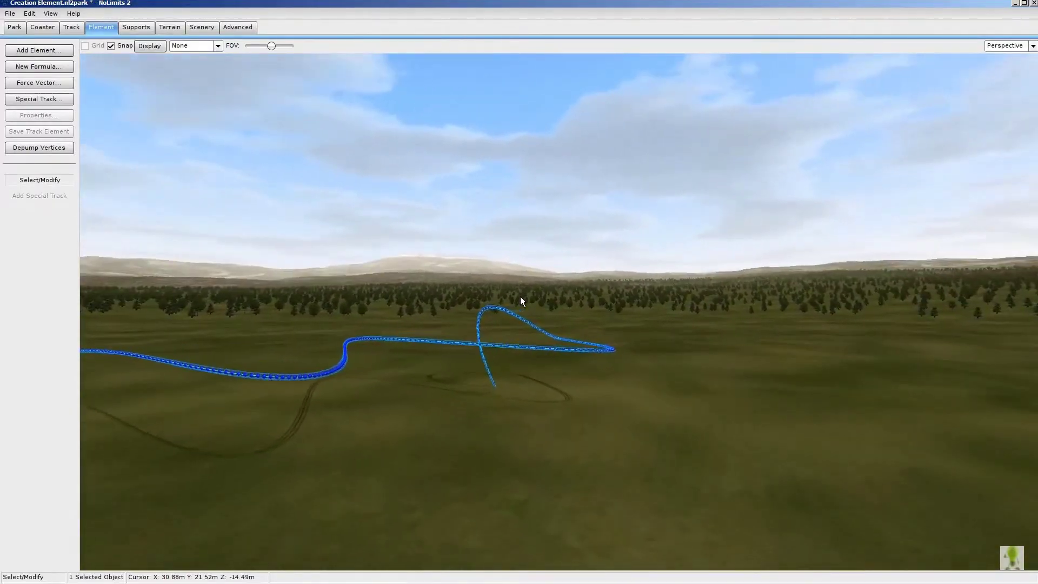
key(Up)
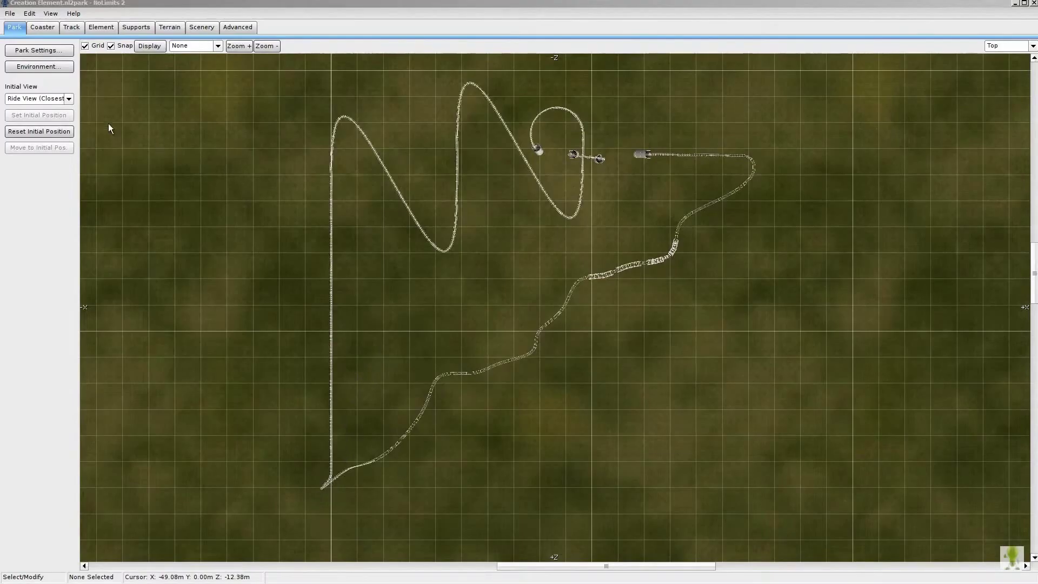
Leave the editor and start play mode for the Creation Element park
click(14, 15)
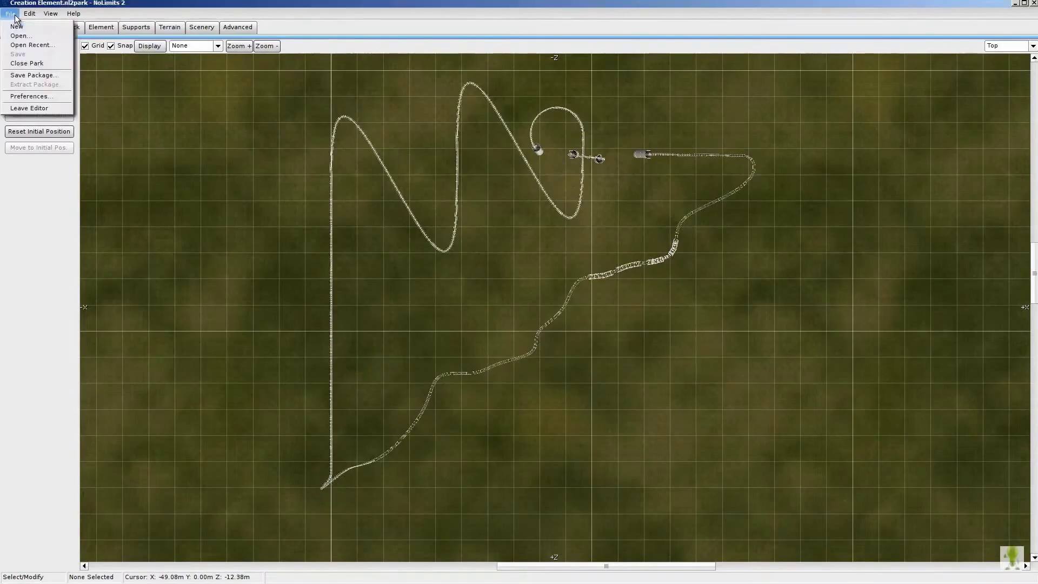
click(31, 110)
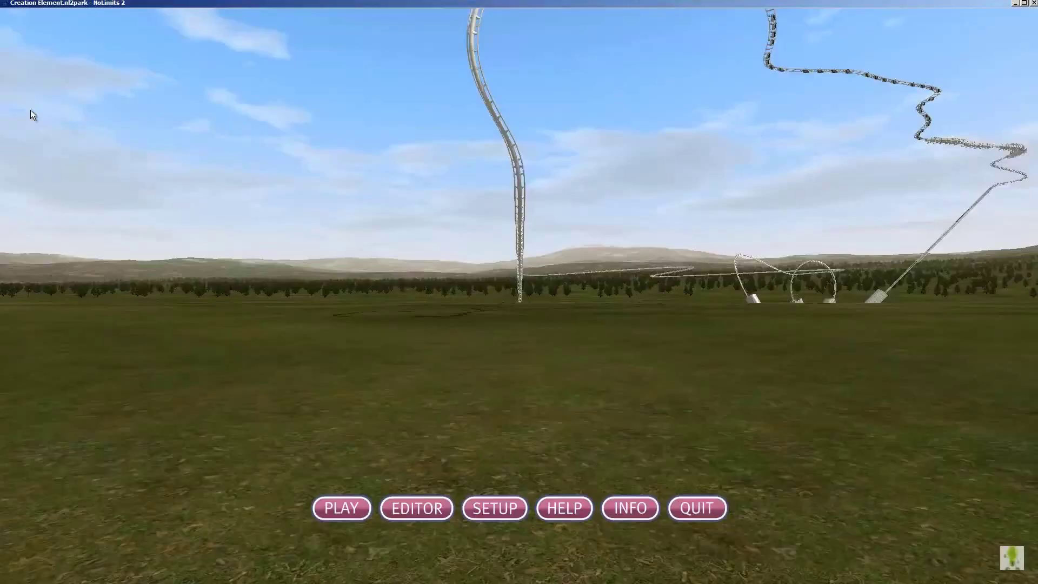
click(346, 509)
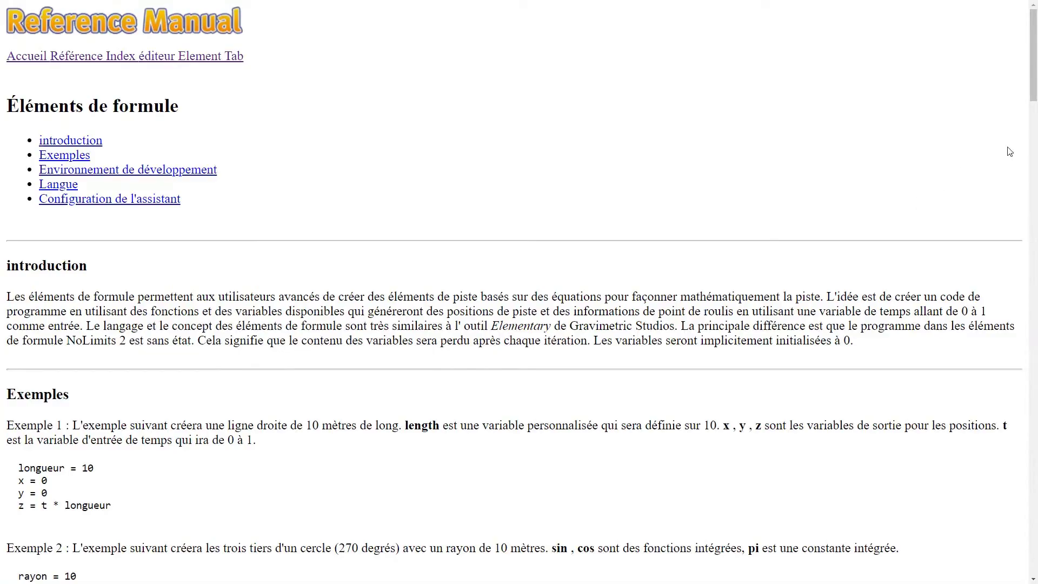
Read the two example formulas on the formula elements page of the reference manual
scroll(1010, 151, down, 2)
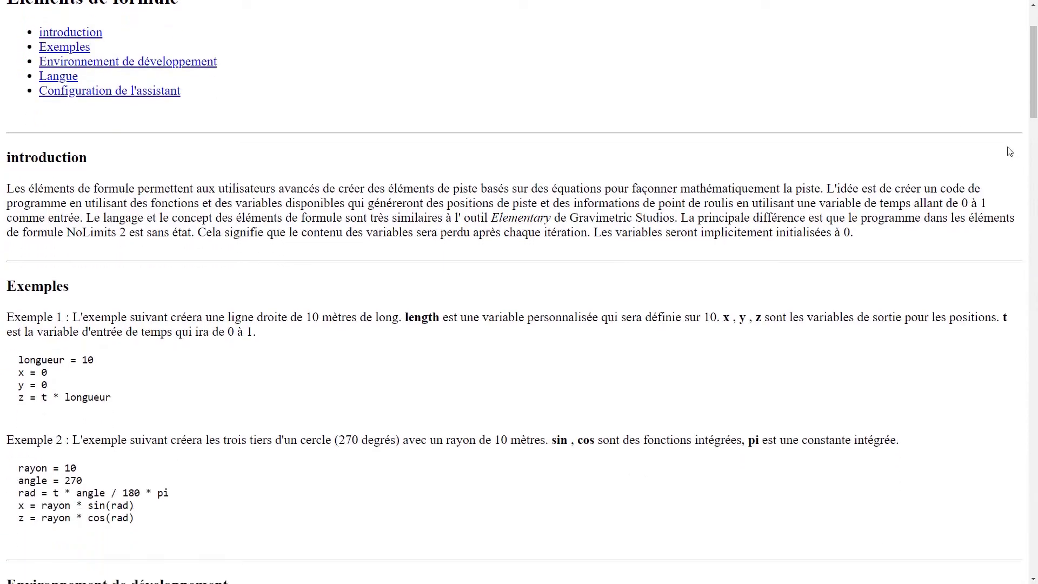
scroll(1010, 151, down, 4)
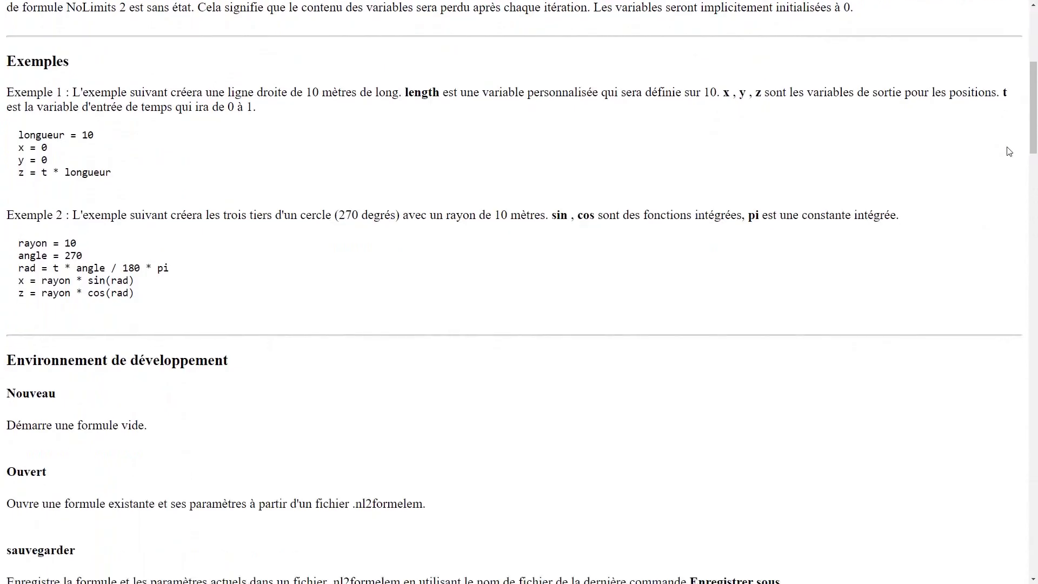
scroll(1009, 152, down, 1)
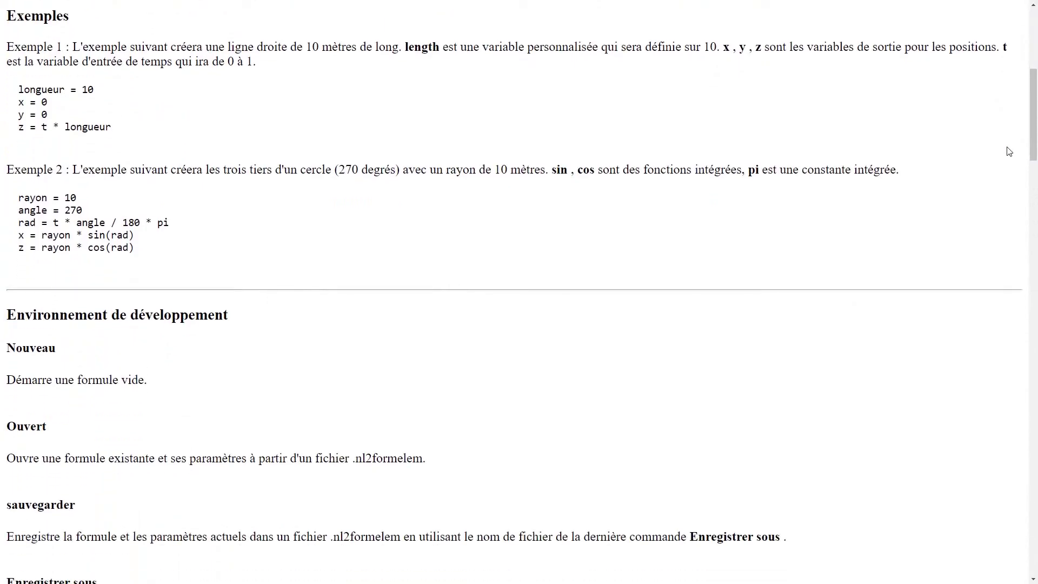
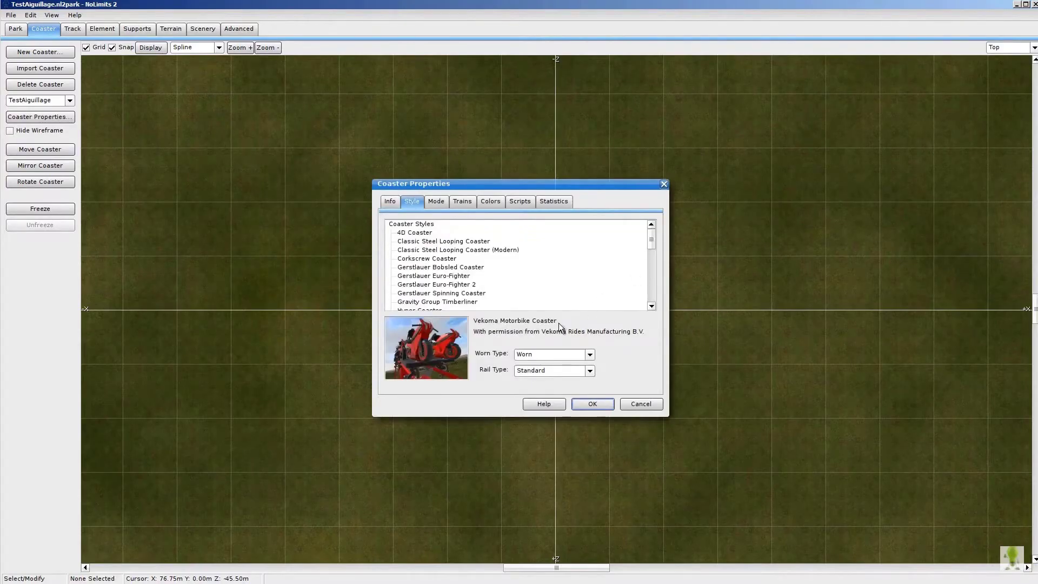
Accept the Vekoma Motorbike Coaster style and draw a straight track about 10 m long on the X axis from about X -50 m
click(600, 404)
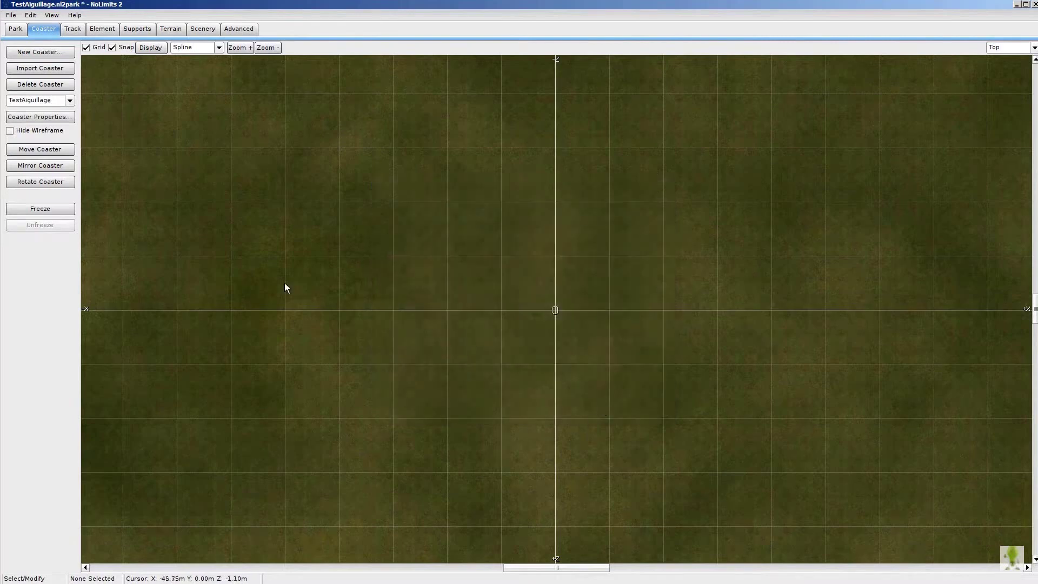
click(73, 30)
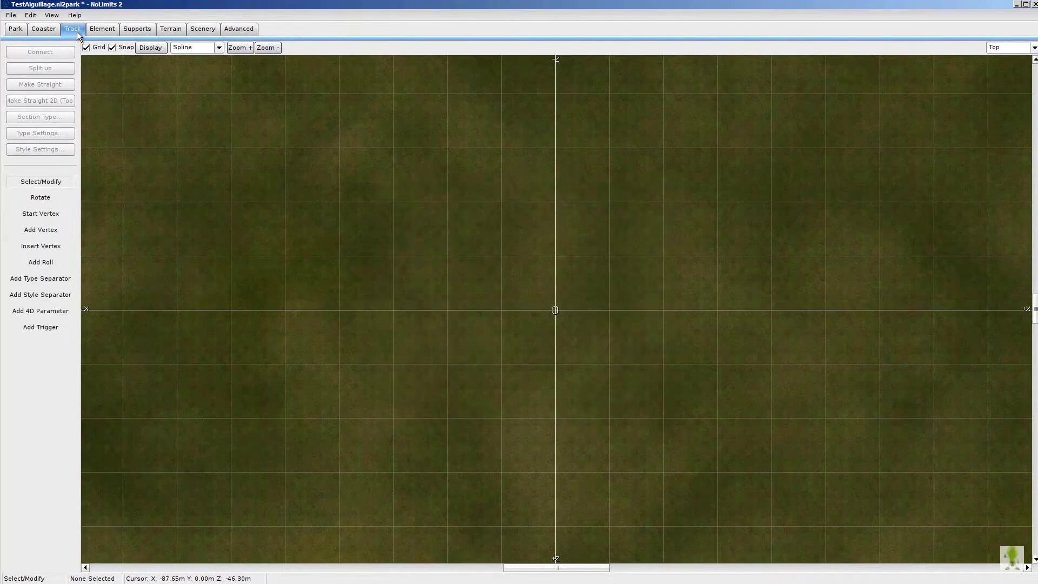
click(41, 231)
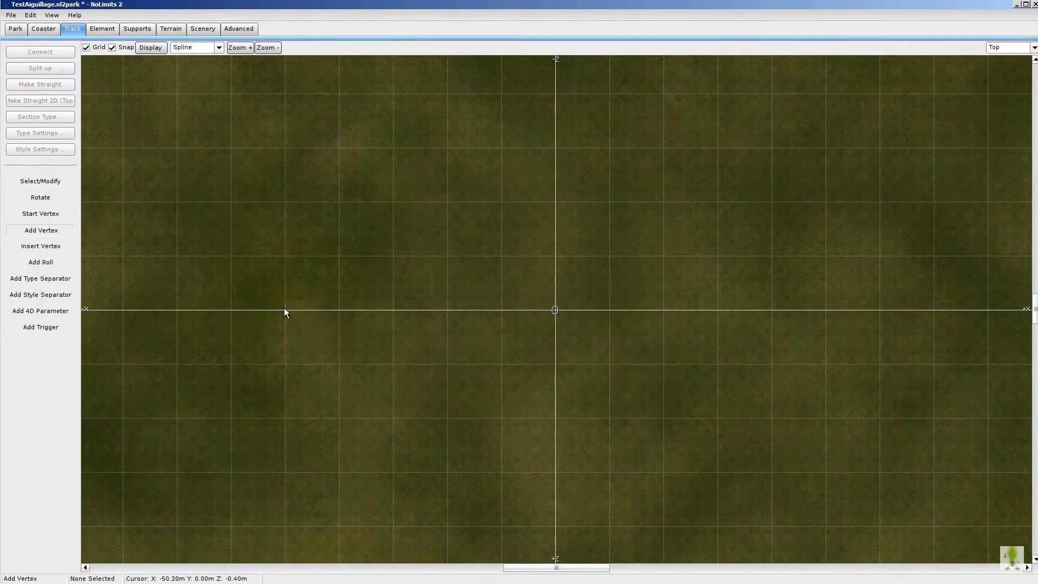
click(339, 310)
right_click(355, 346)
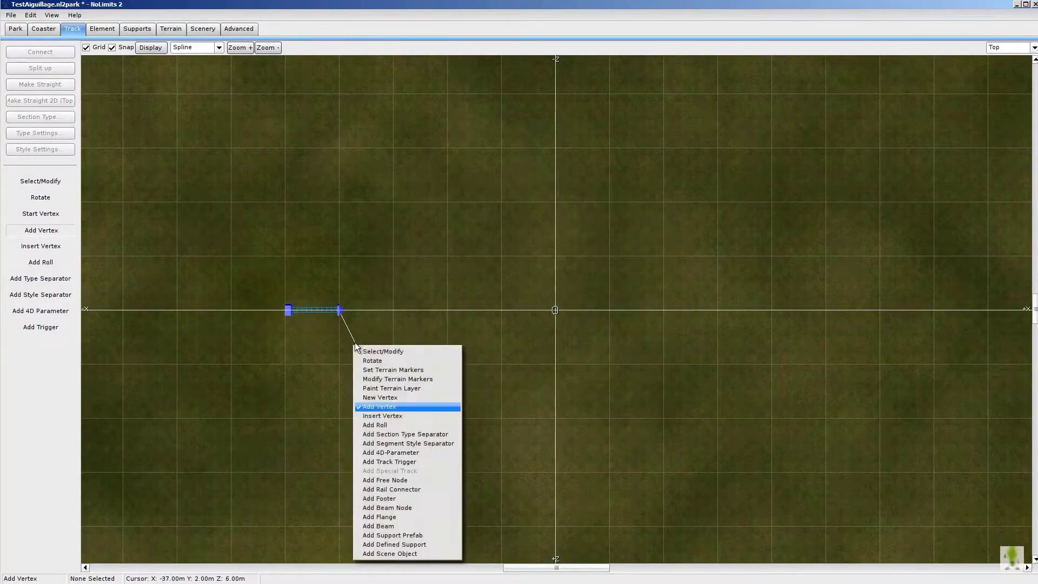
click(367, 348)
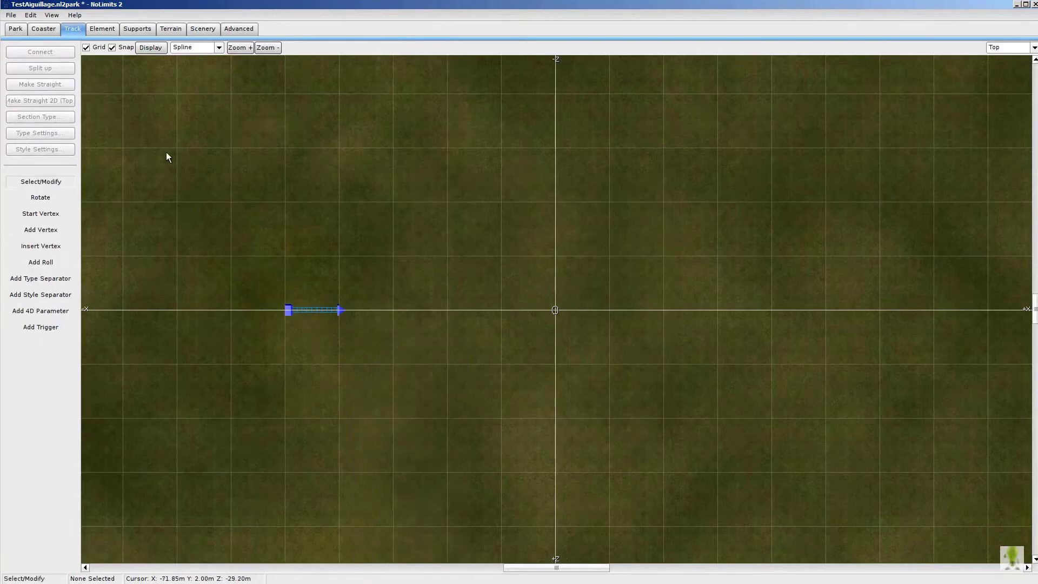
Place a Switch Track Fork on the X axis at about X -30 m, beyond the straight track's end
click(114, 28)
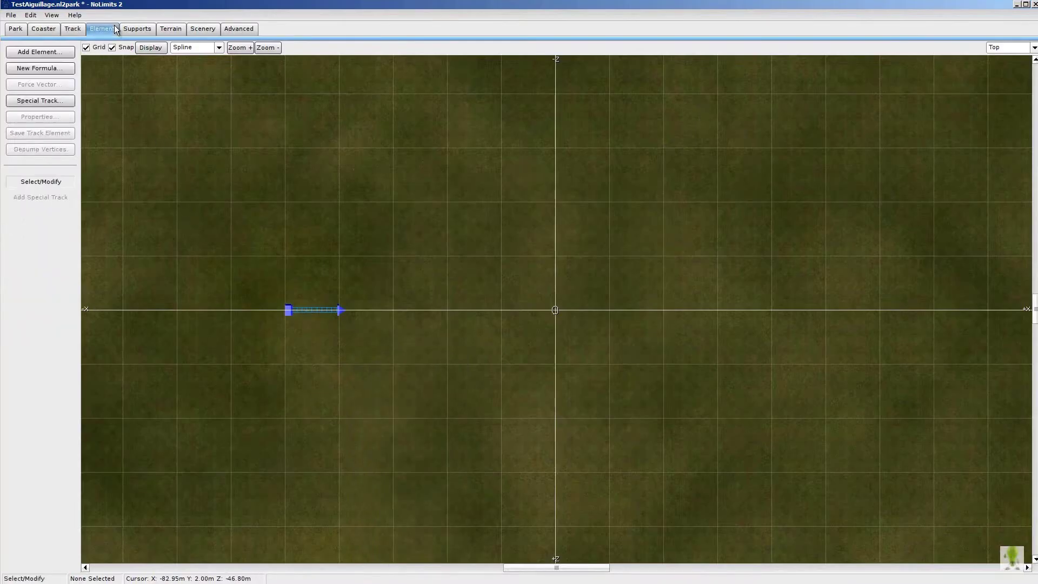
click(53, 101)
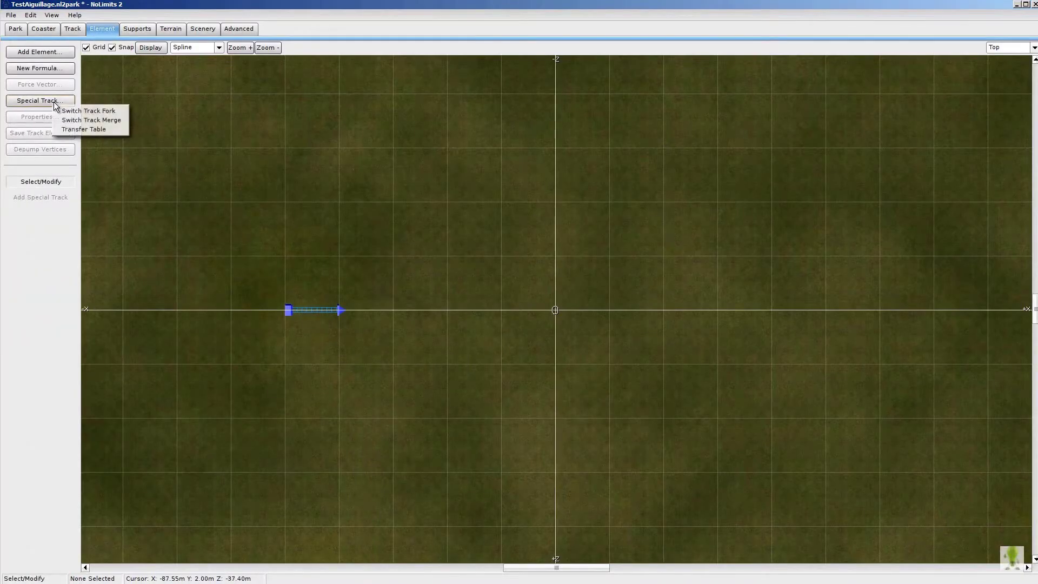
click(93, 111)
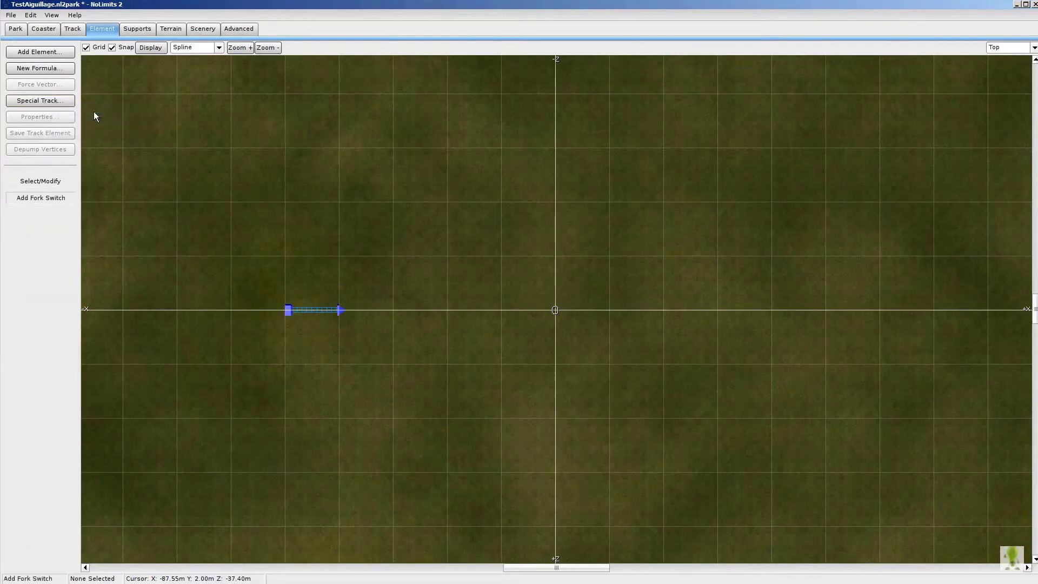
click(394, 310)
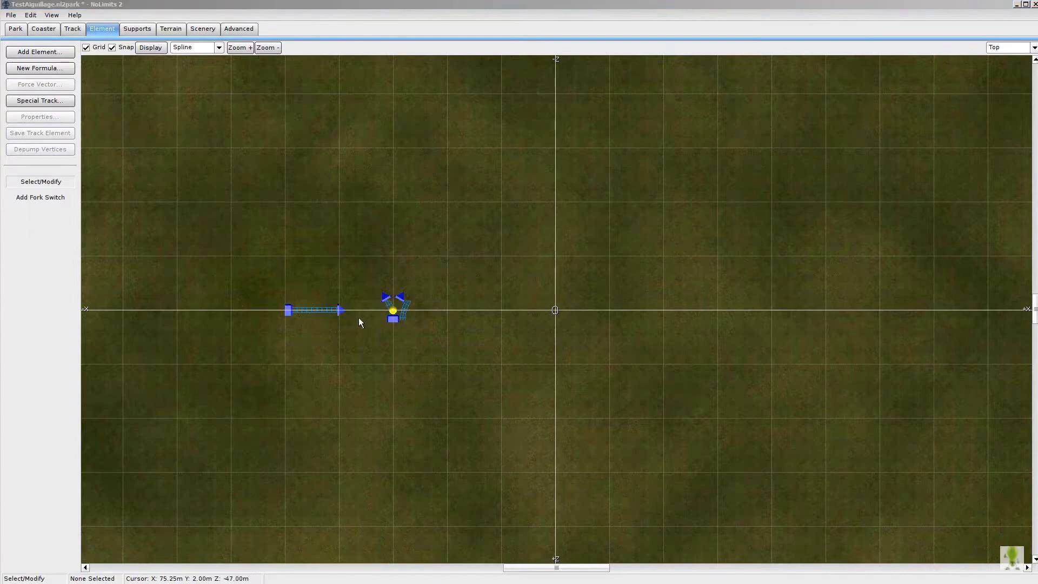
Rotate the fork switch 90° clockwise so its entry faces the straight track, and move it closer, to about X -33 m
click(391, 311)
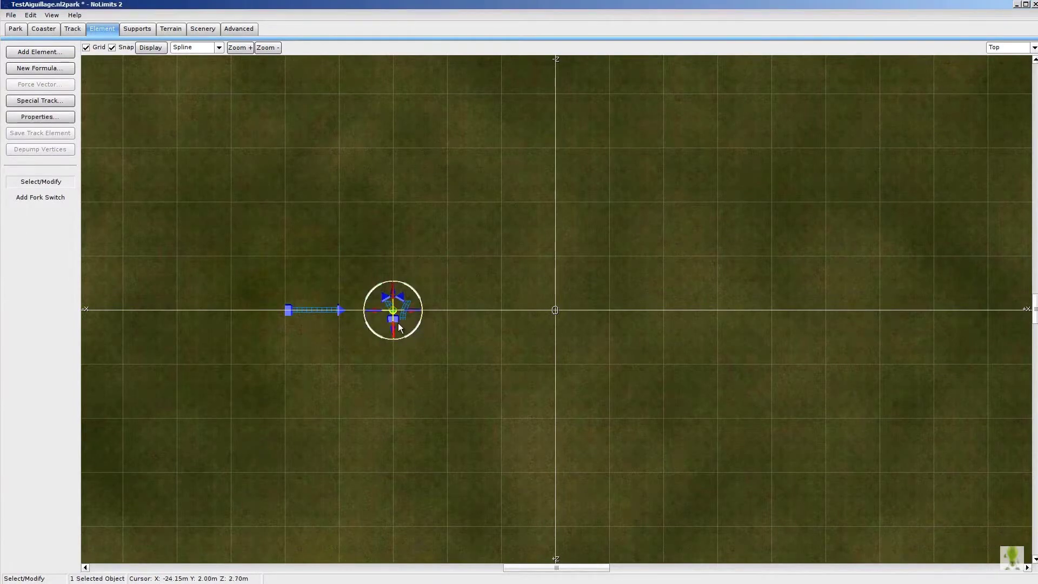
drag(399, 327, 281, 336)
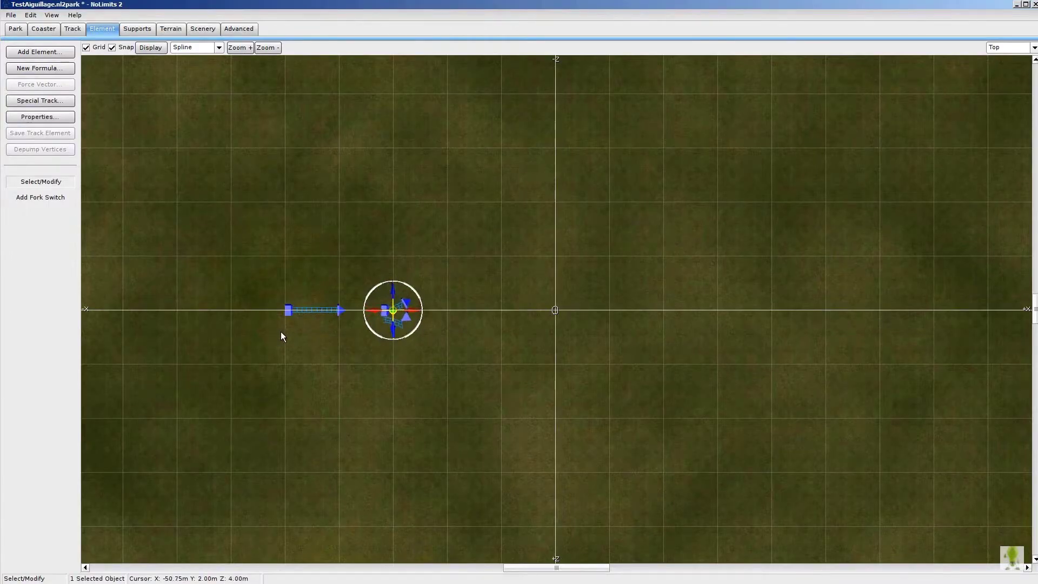
click(349, 348)
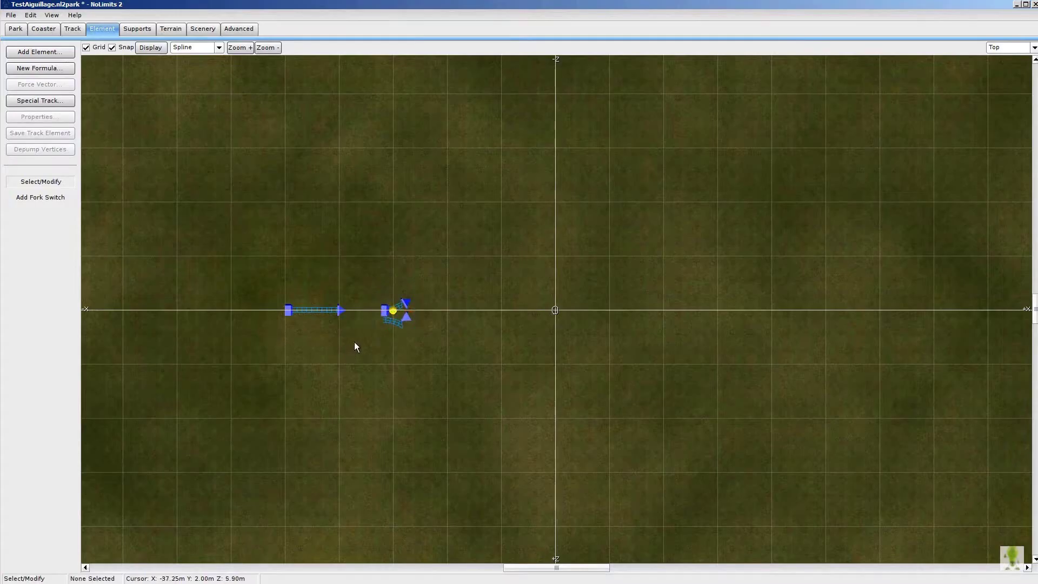
click(394, 317)
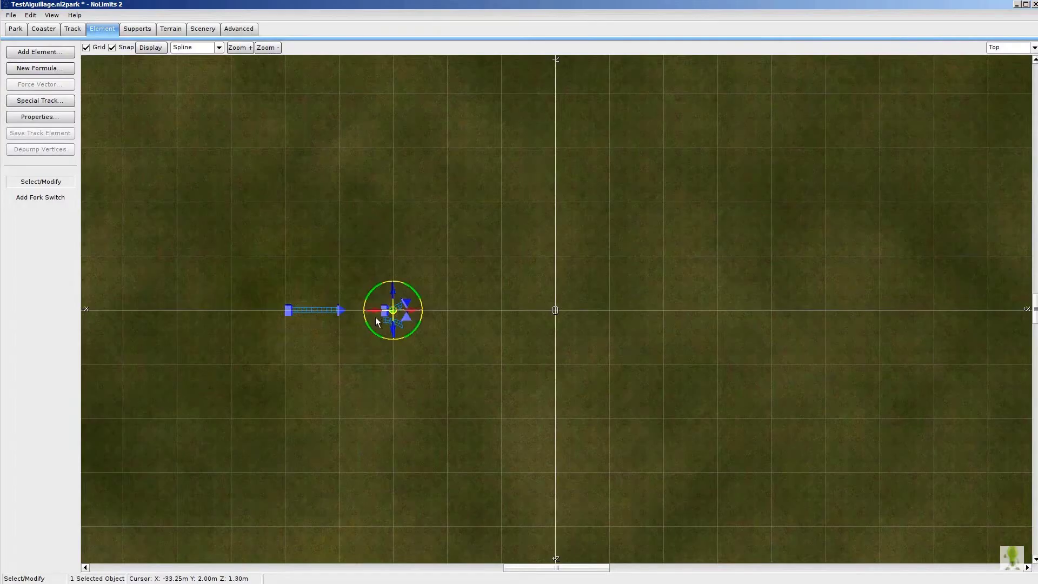
drag(377, 319, 360, 320)
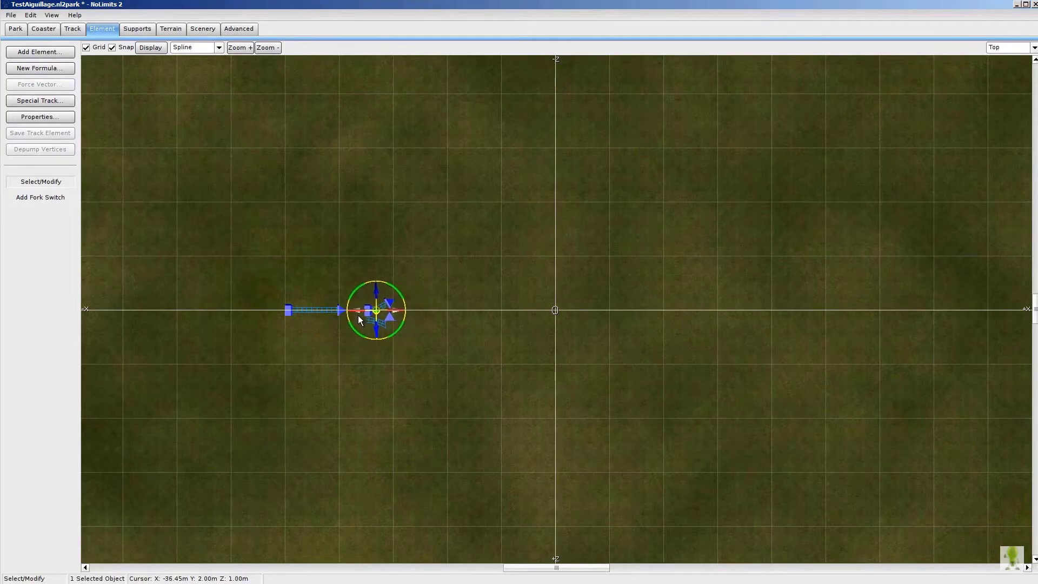
click(449, 331)
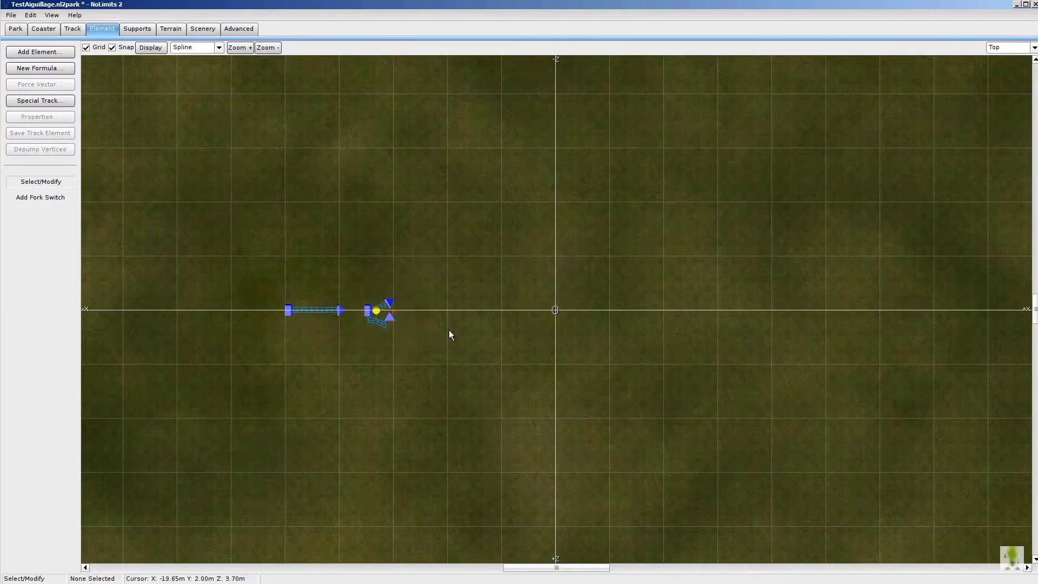
Connect the end vertex of the straight track to the entry vertex of the fork switch
click(342, 311)
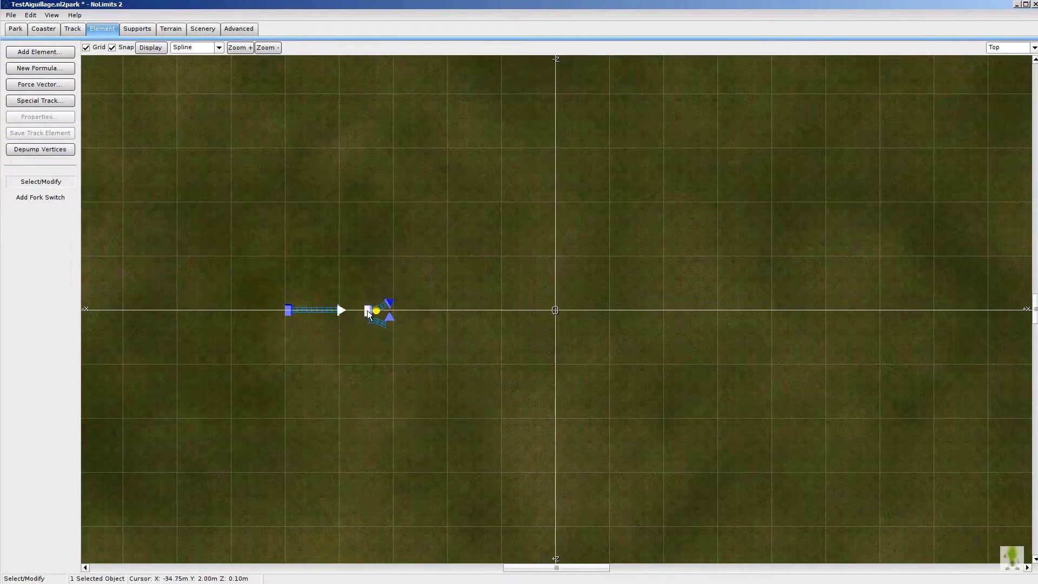
ctrl+click(367, 310)
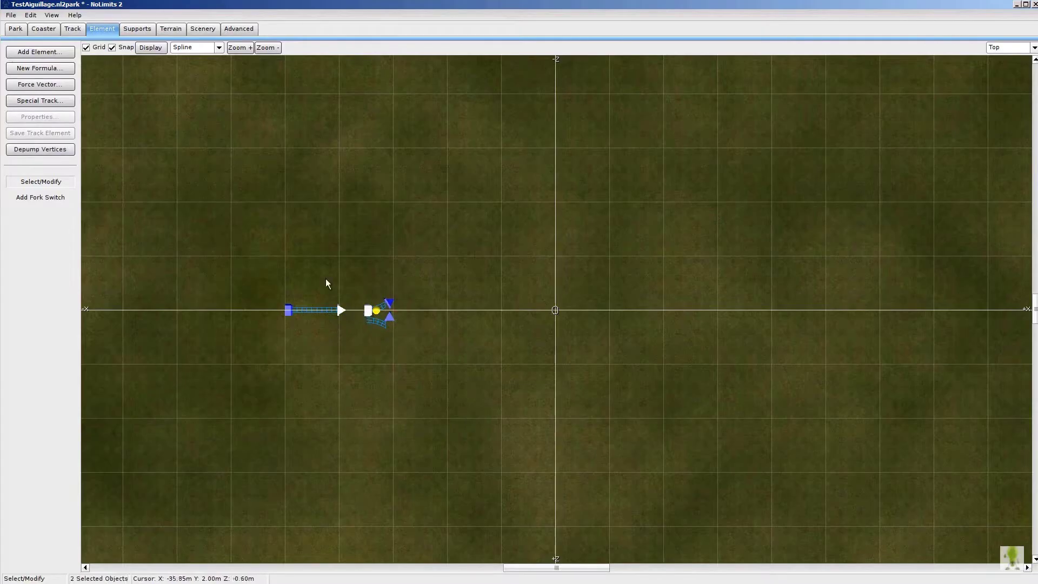
click(77, 34)
click(37, 51)
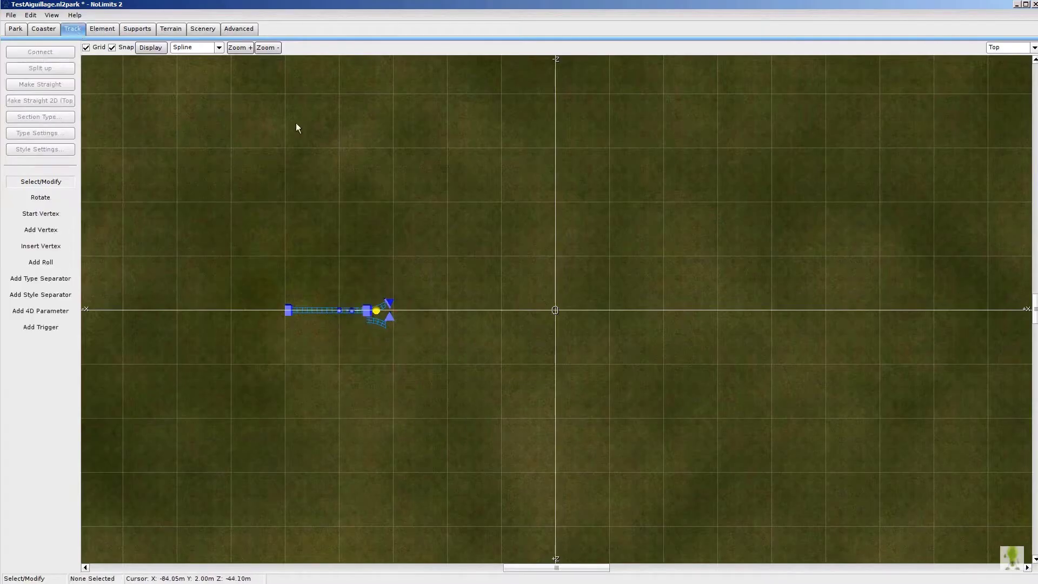
Draw two parallel straight tracks about 16 m long beyond the fork switch, at about Z -2 m and Z 3 m, and connect them to its exits
click(41, 213)
scroll(386, 317, up, 5)
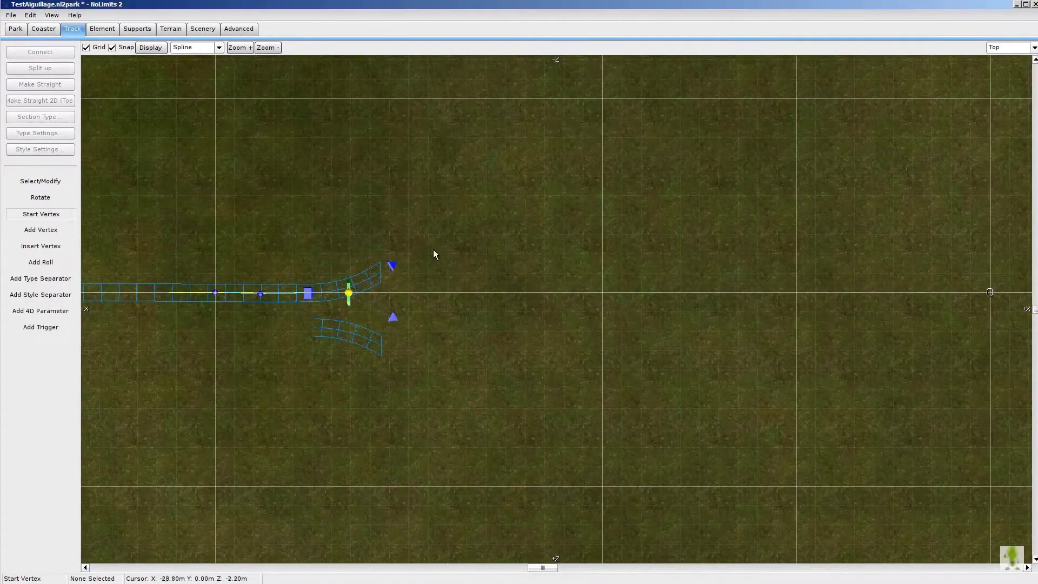
click(467, 253)
click(776, 254)
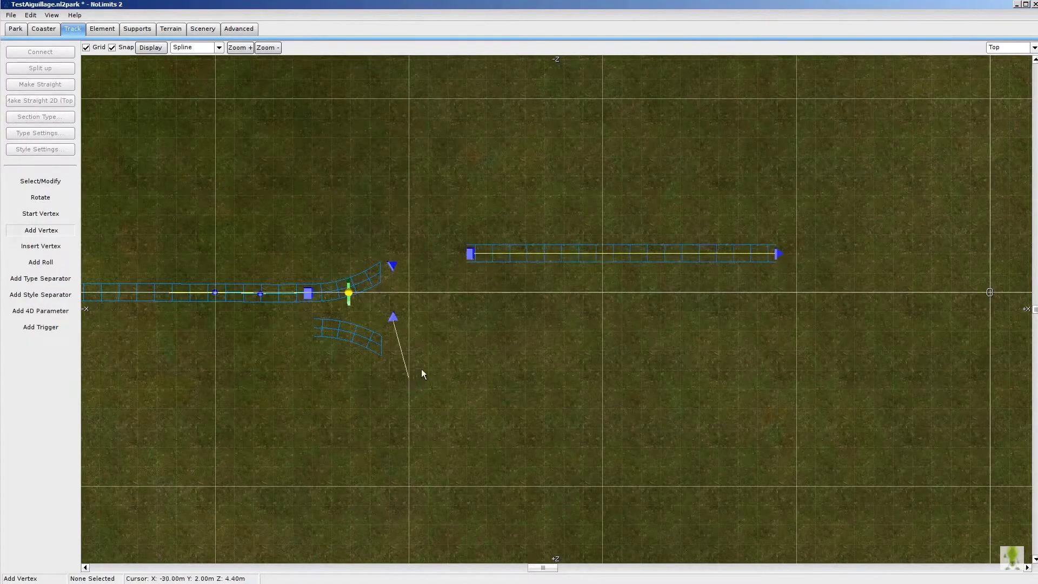
right_click(571, 340)
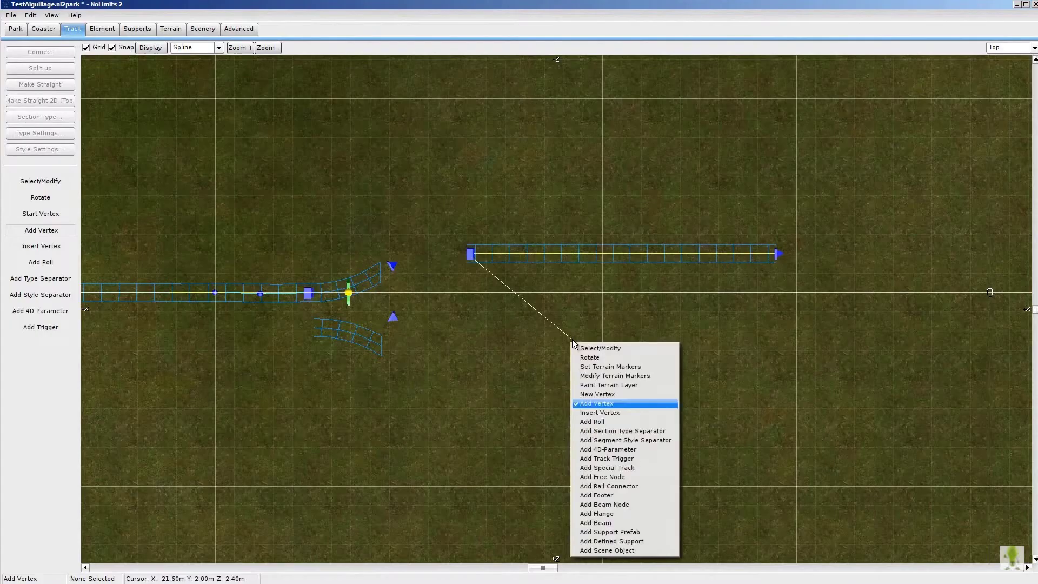
click(598, 348)
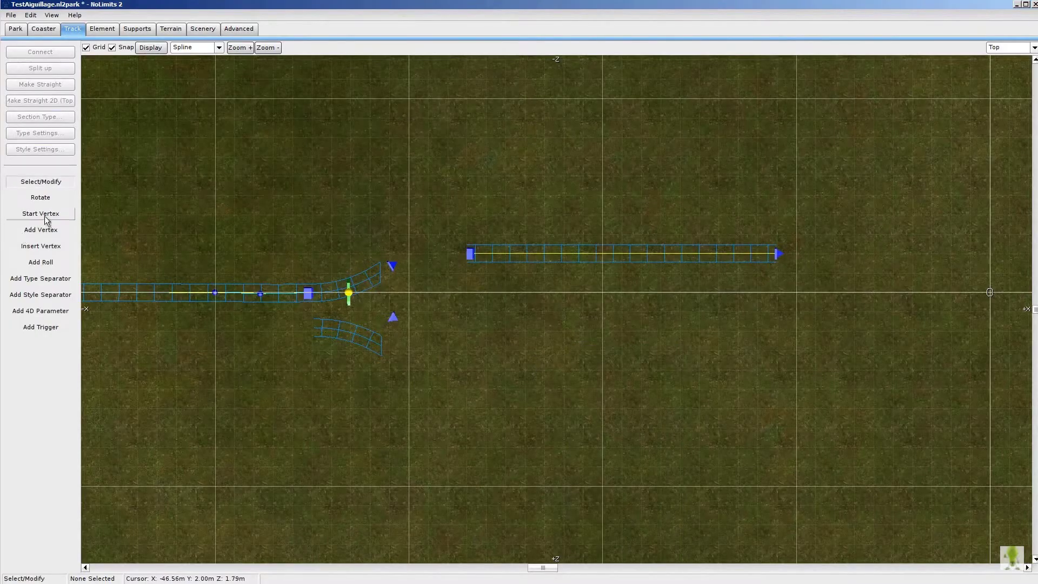
click(44, 215)
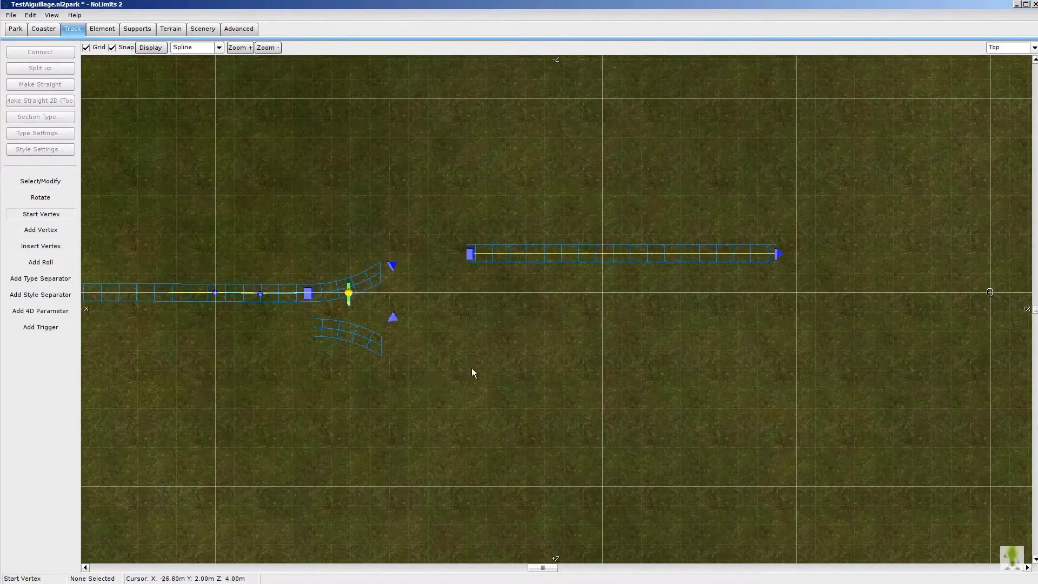
click(468, 352)
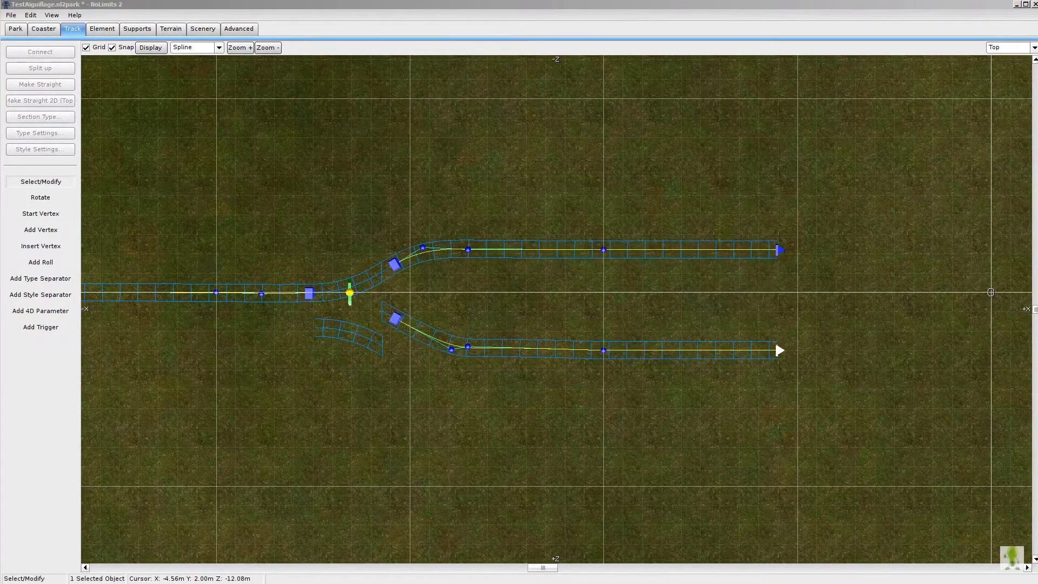
Place a Switch Track Merge on the X axis at about X -7 m, beyond the ends of the two branches
click(102, 29)
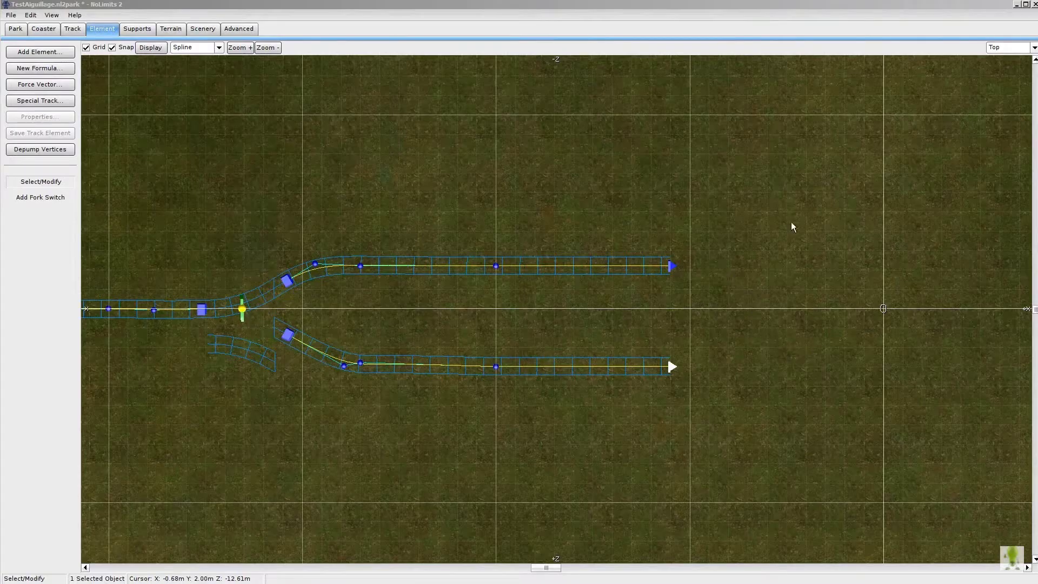
click(45, 102)
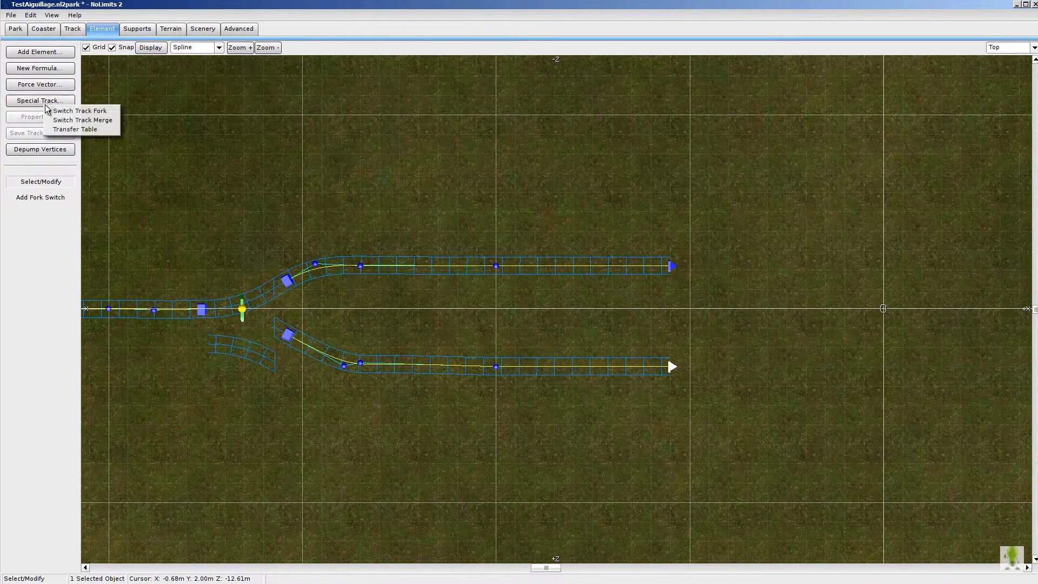
click(90, 121)
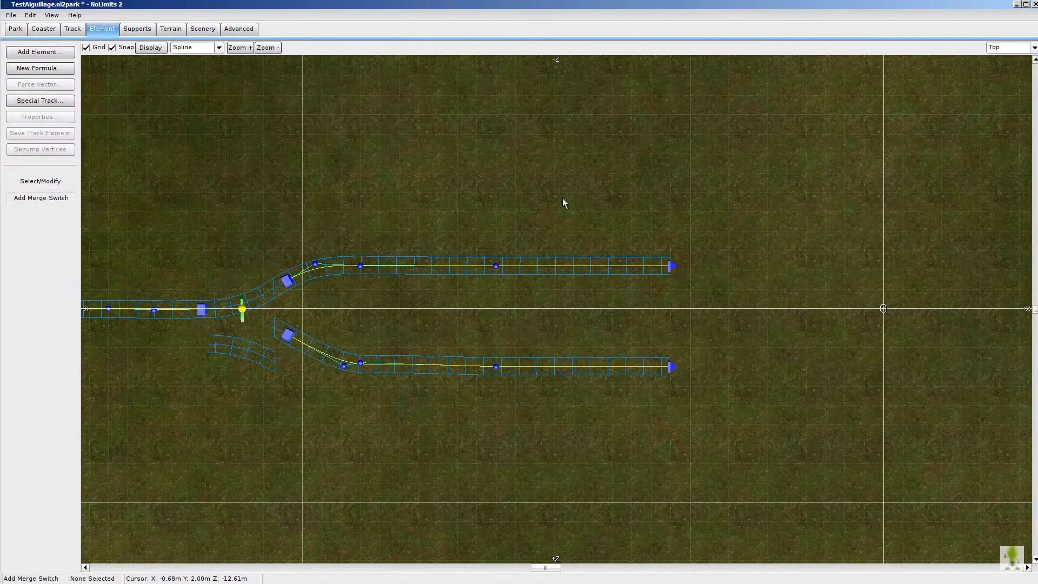
click(749, 312)
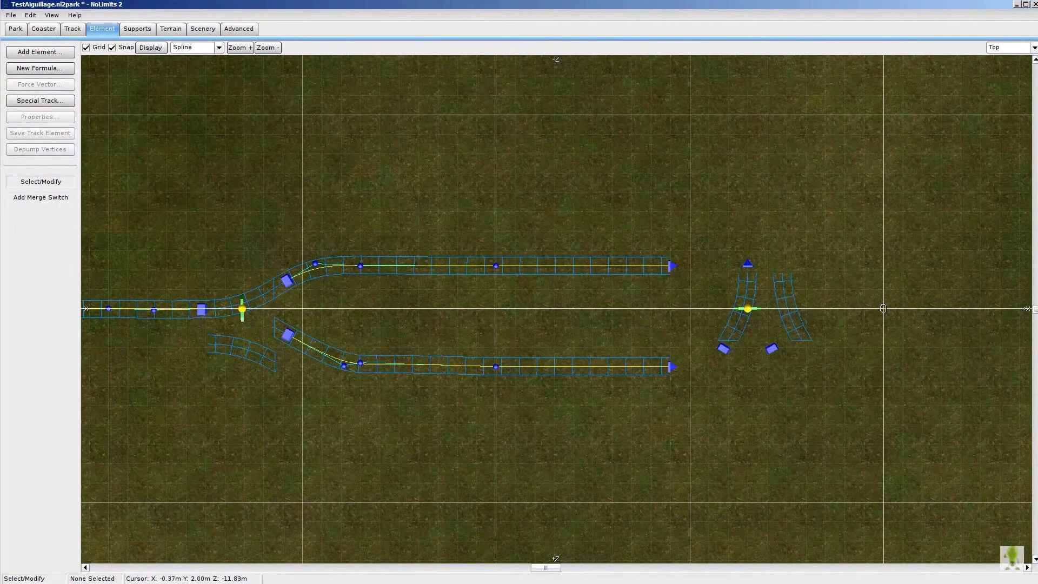
Rotate the merge switch 90° clockwise so its entries face the two branches, and move it to about X -3 m
click(749, 310)
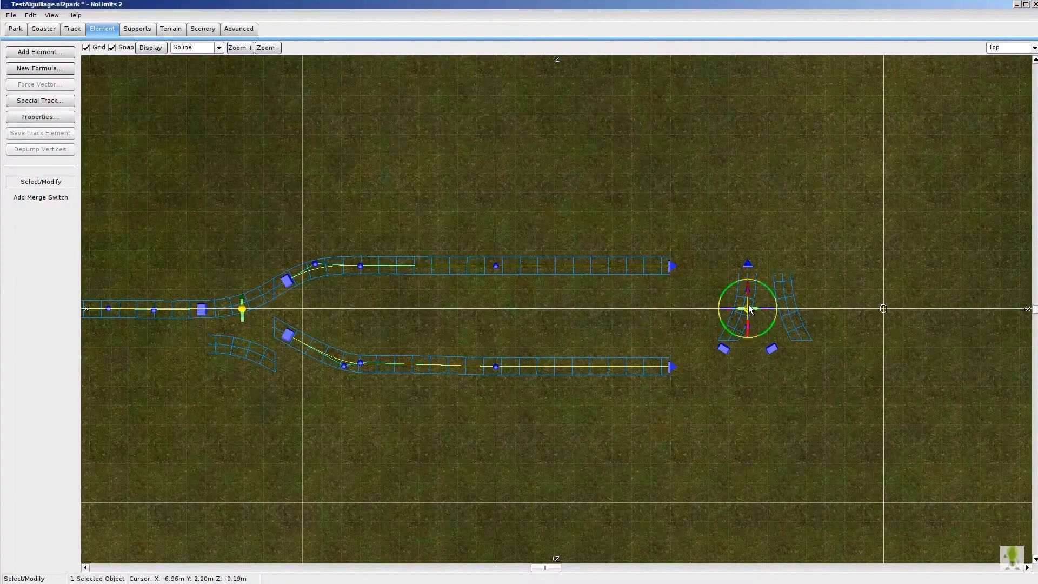
double_click(749, 309)
drag(533, 209, 255, 82)
click(322, 76)
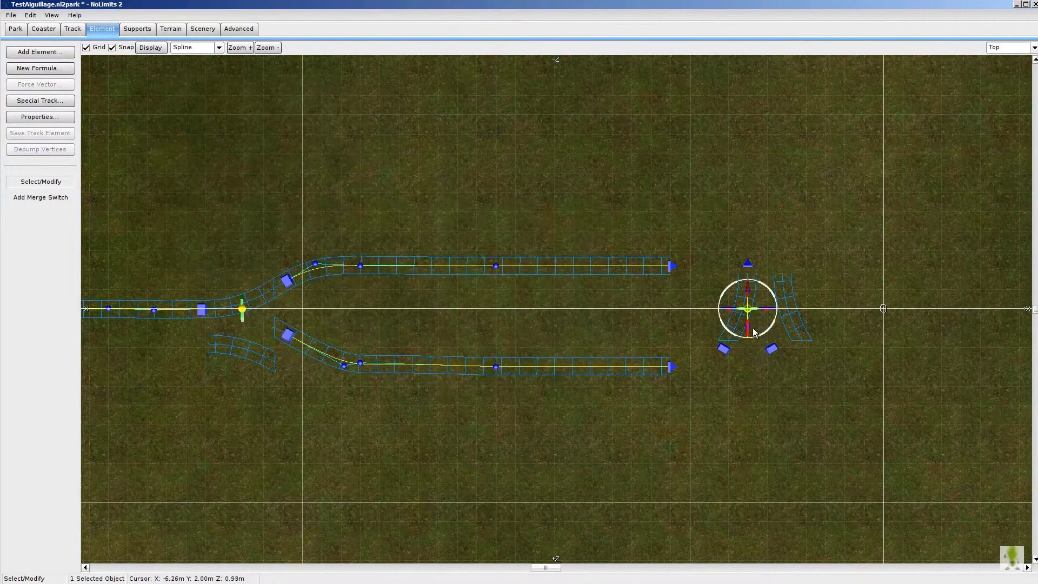
drag(768, 332, 631, 320)
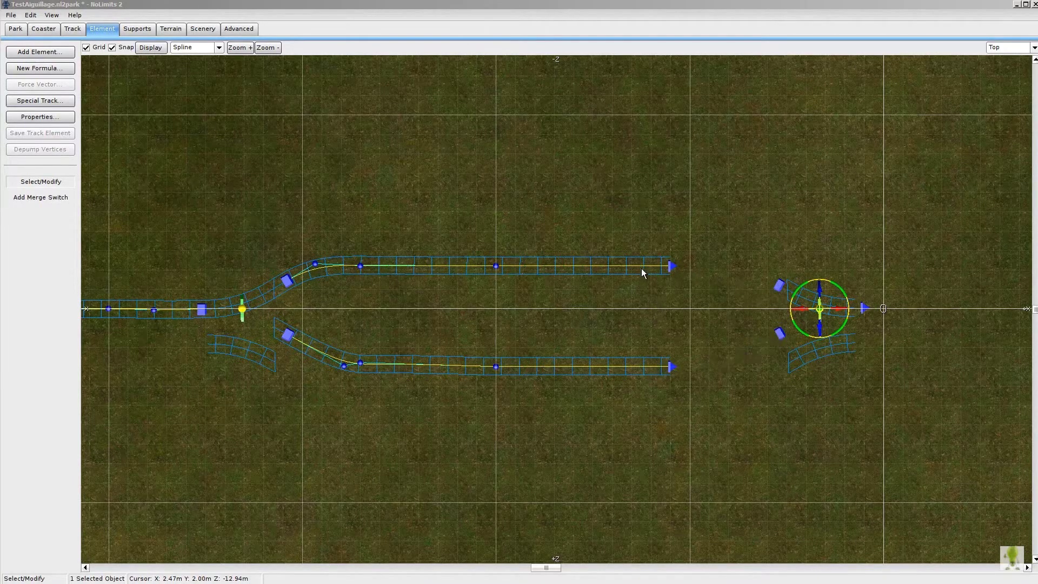
Connect the end vertex of the -Z side branch to the facing entry vertex of the merge switch
click(671, 266)
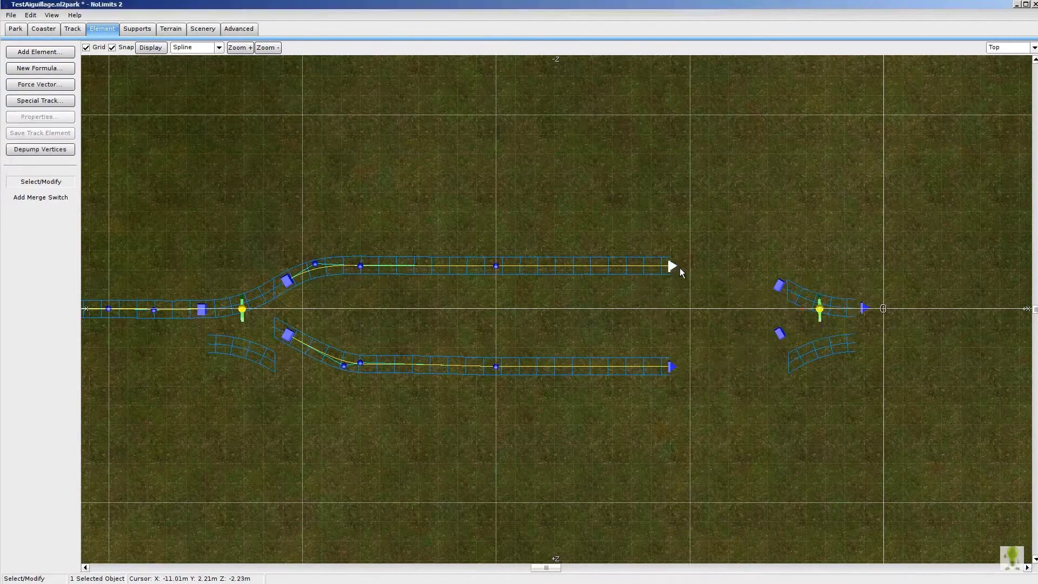
ctrl+click(778, 285)
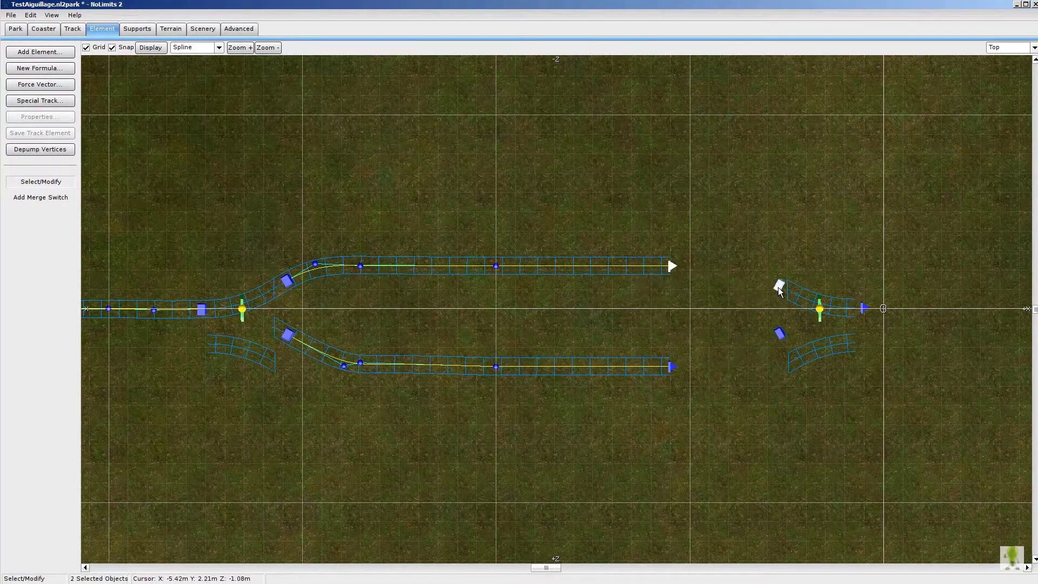
click(72, 29)
click(51, 52)
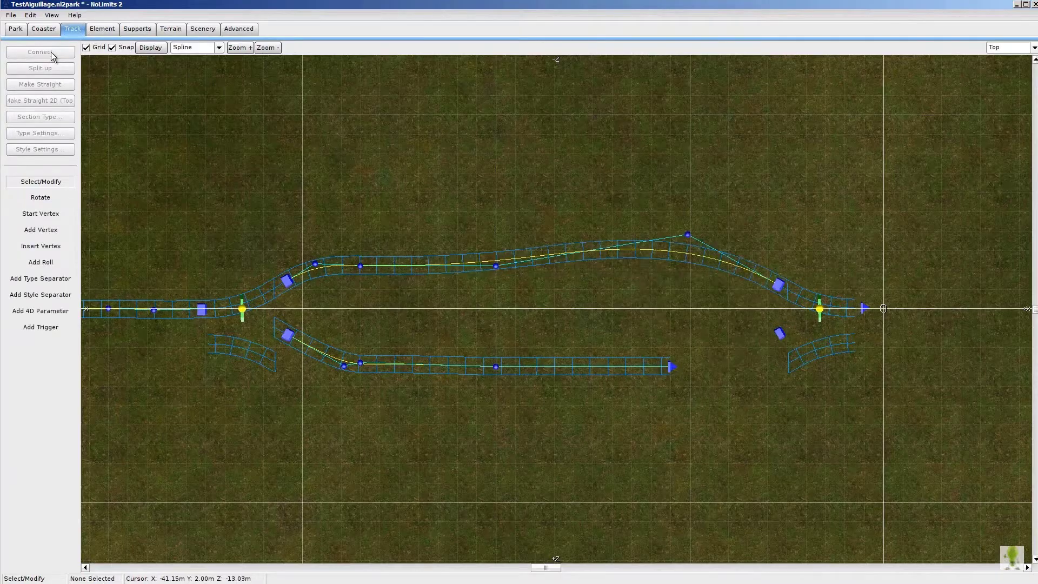
Connect the end vertex of the +Z side branch to the merge switch's other entry, and adjust the vertices to straighten both branches
click(673, 367)
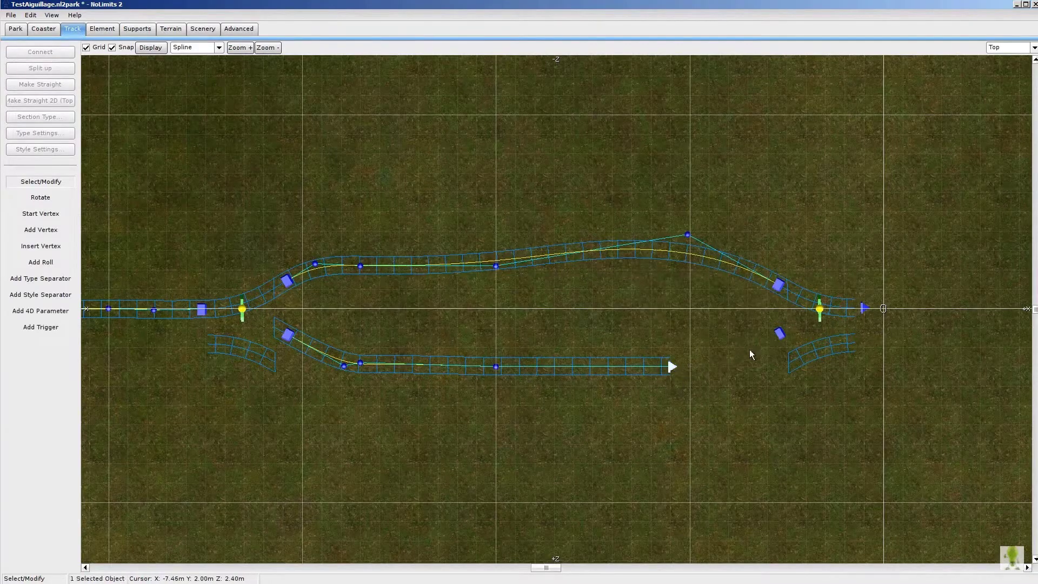
ctrl+click(780, 333)
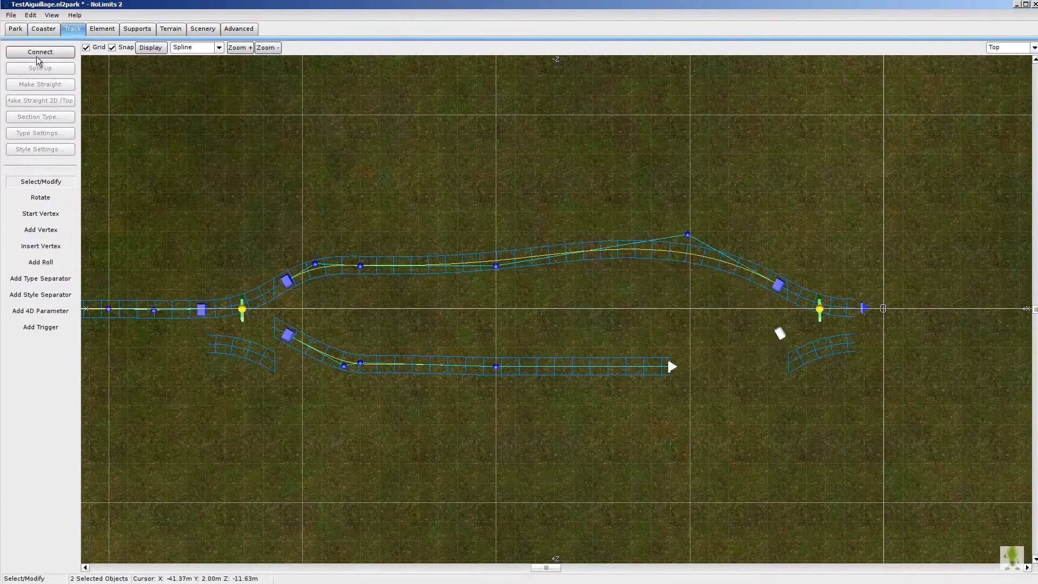
click(37, 54)
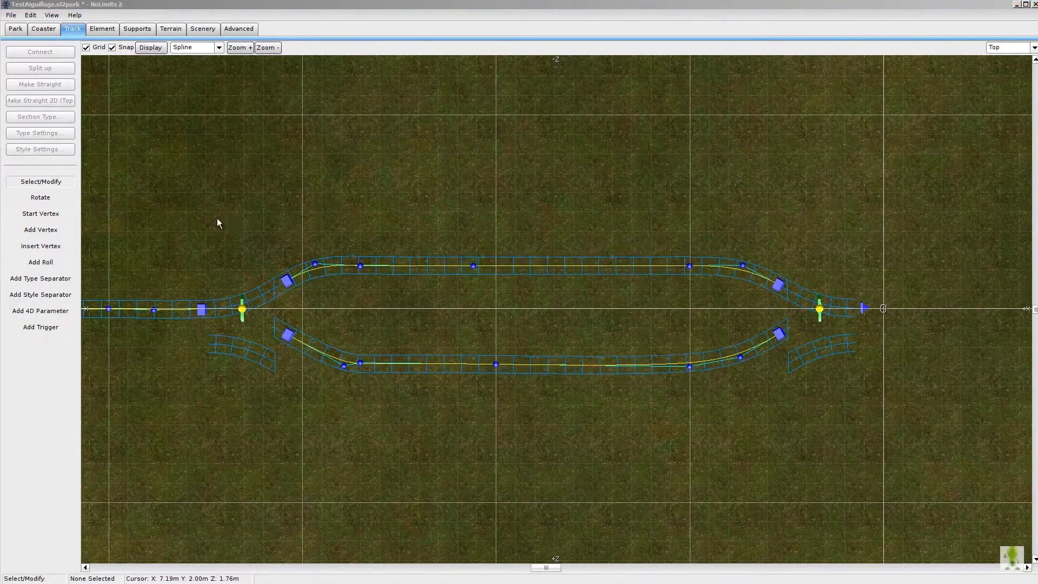
Extend the track from the merge switch's exit to about X 6 m, and loop it back to the initial straight track before the fork switch
click(40, 230)
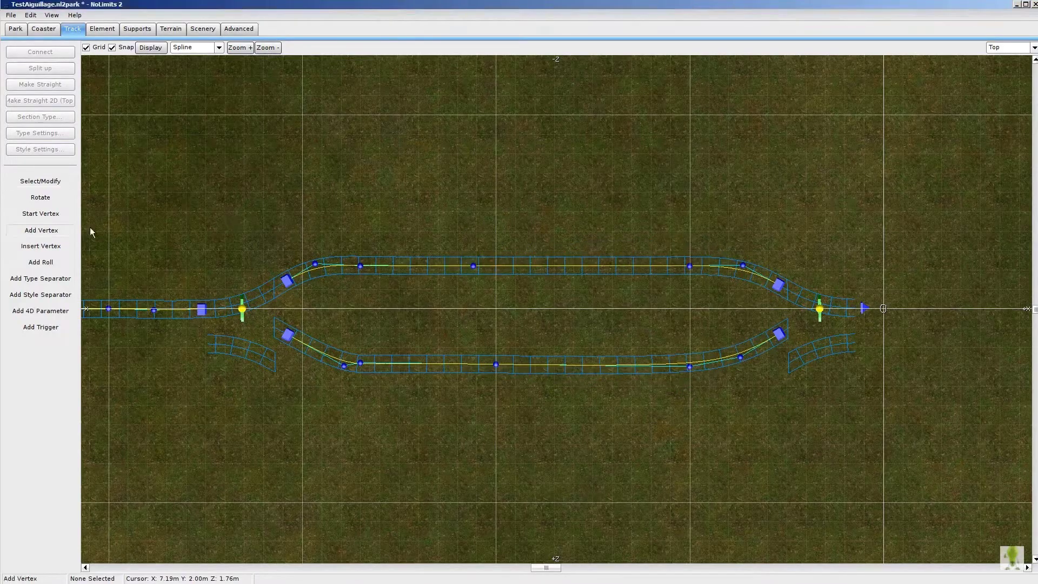
click(1000, 307)
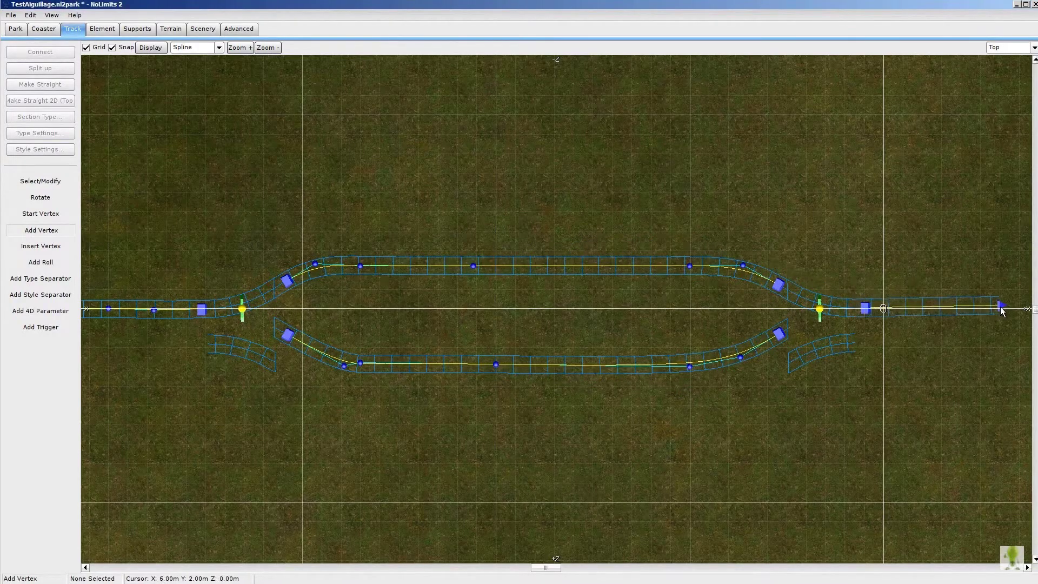
right_click(964, 363)
click(967, 373)
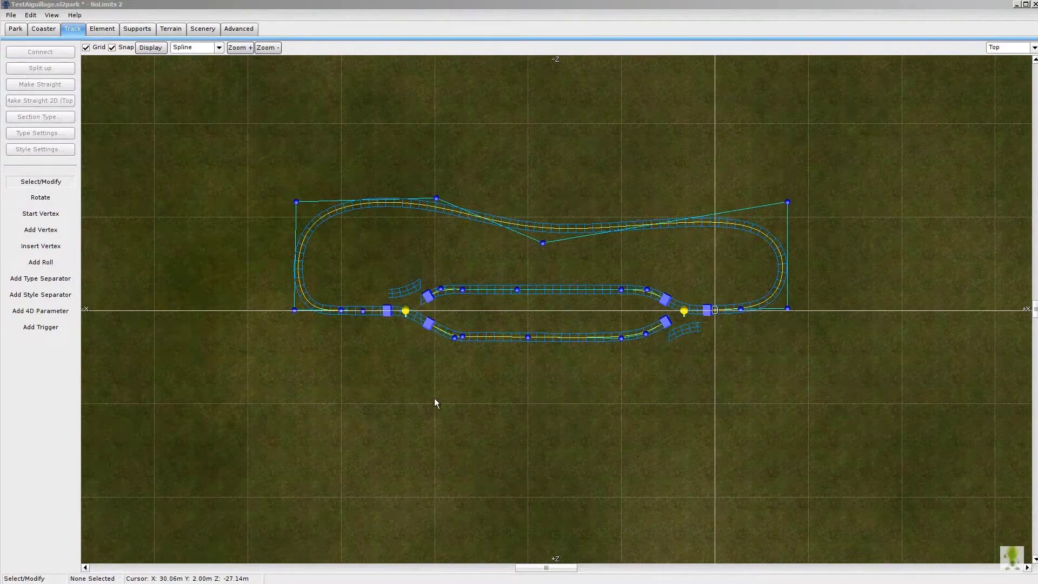
Add section type separators near both ends of each parallel branch, and set the two enclosed sections to Station
click(45, 279)
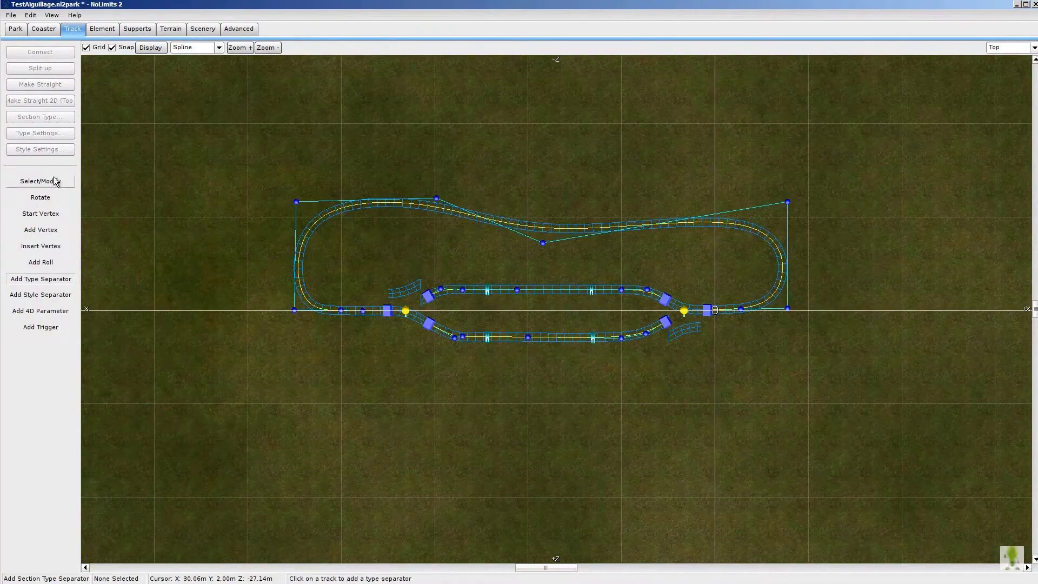
click(112, 34)
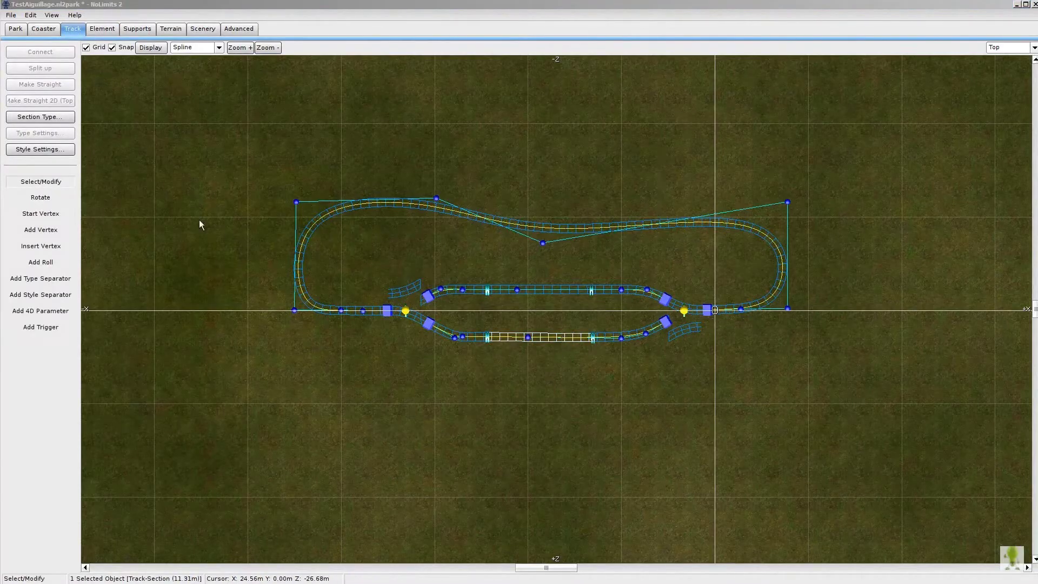
click(69, 117)
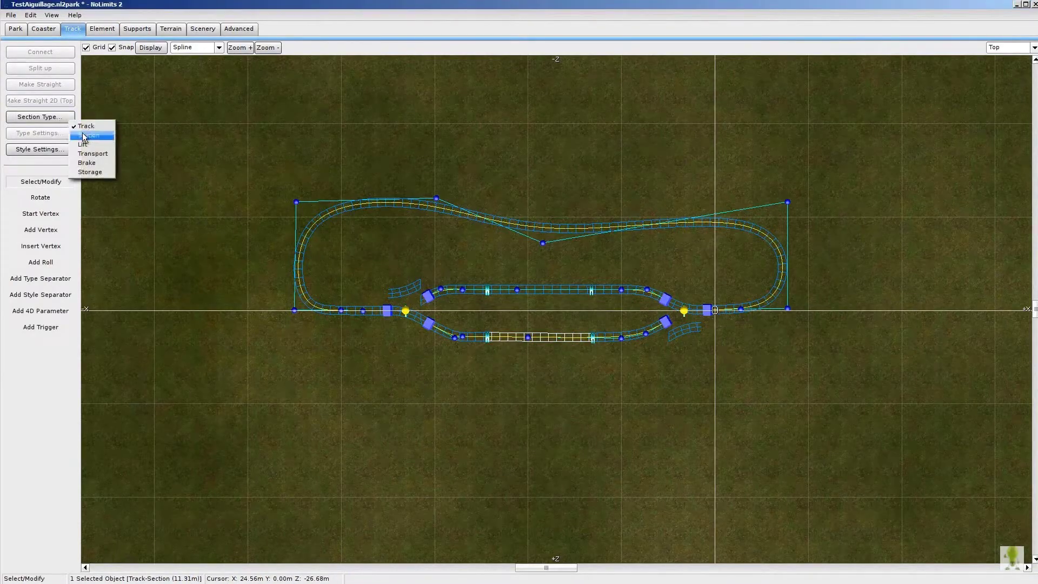
click(85, 139)
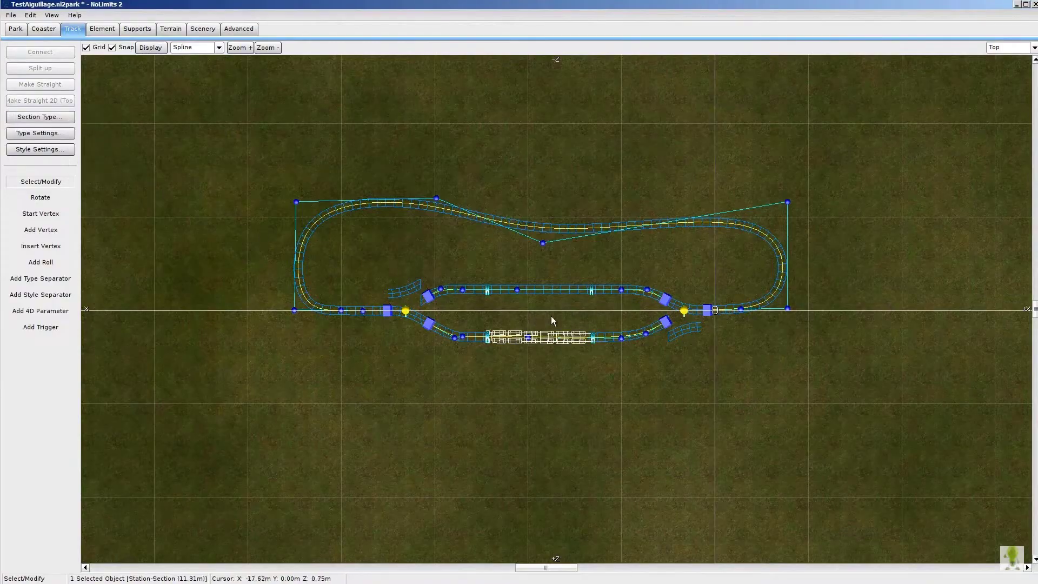
click(549, 294)
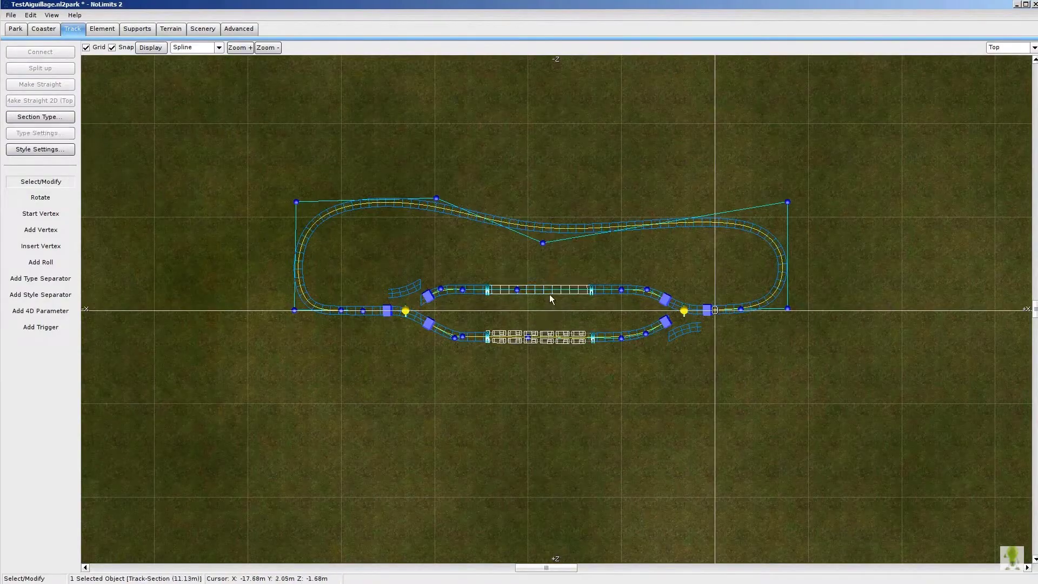
click(46, 120)
click(63, 140)
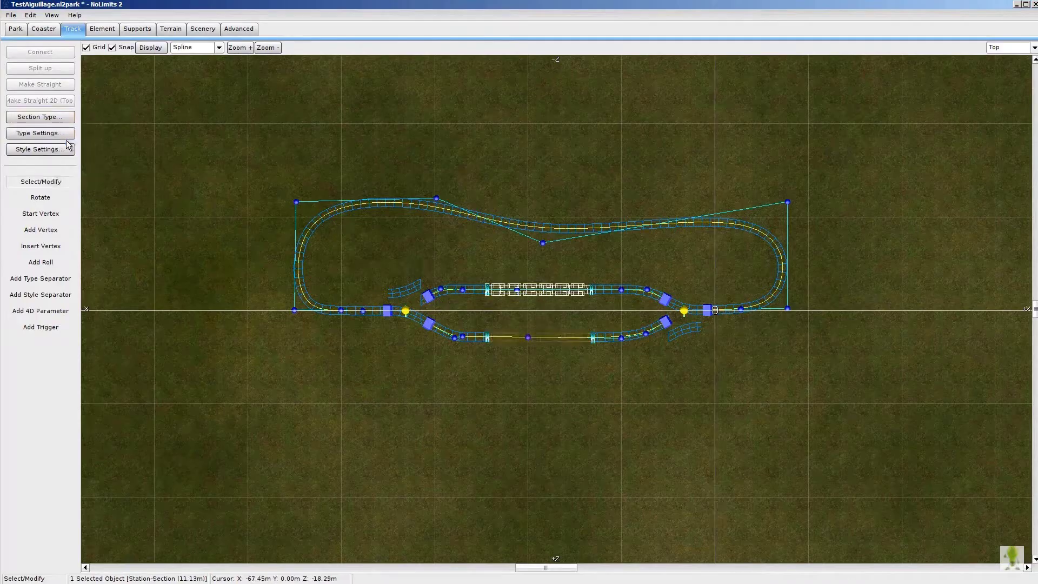
Move the type separators of both station sections outward so that each station is about 13 m long
scroll(468, 440, up, 3)
scroll(468, 440, up, 1)
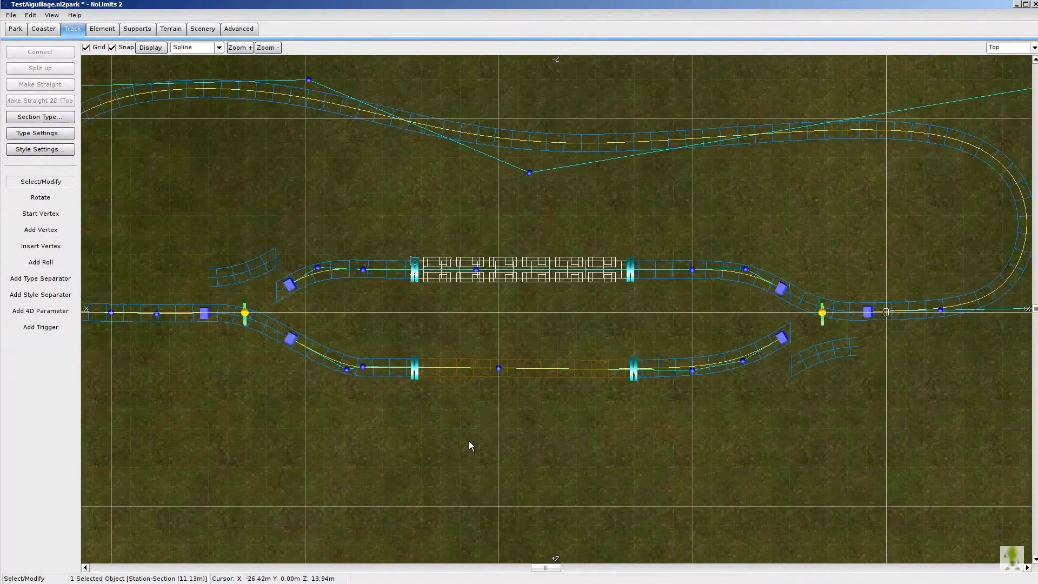
drag(633, 374, 658, 373)
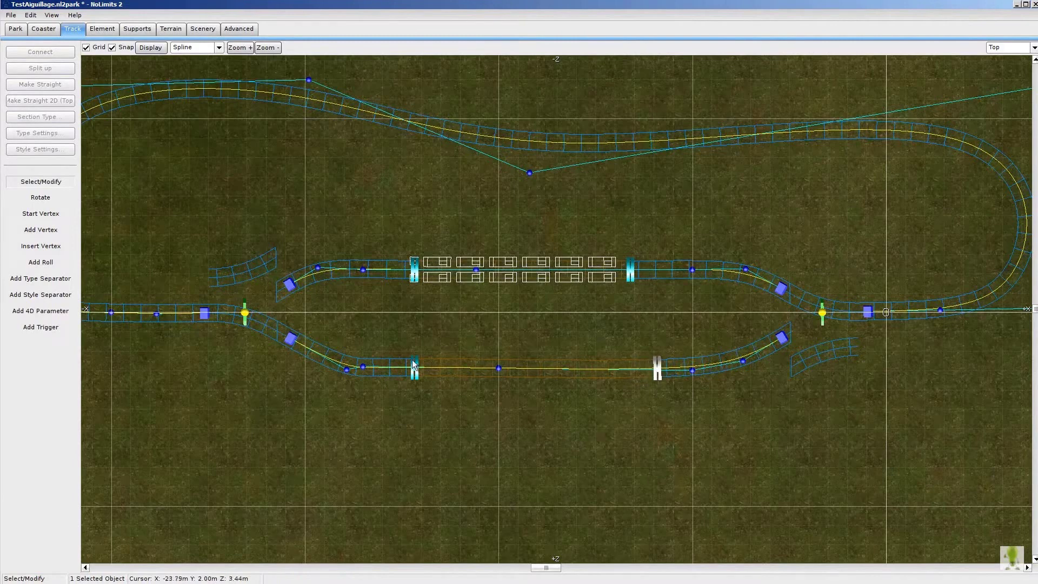
drag(413, 367, 405, 368)
click(530, 424)
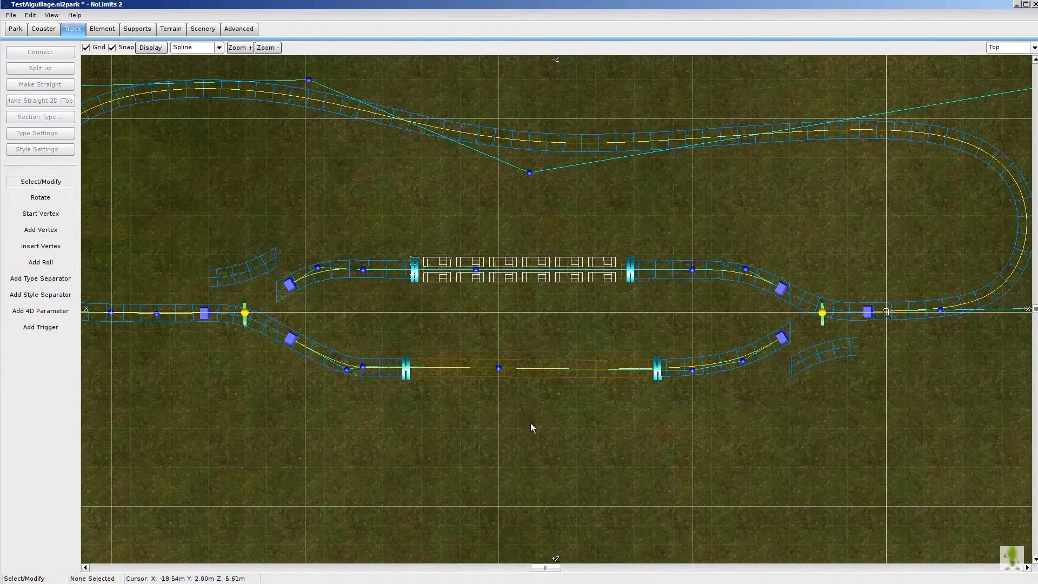
drag(630, 270, 652, 274)
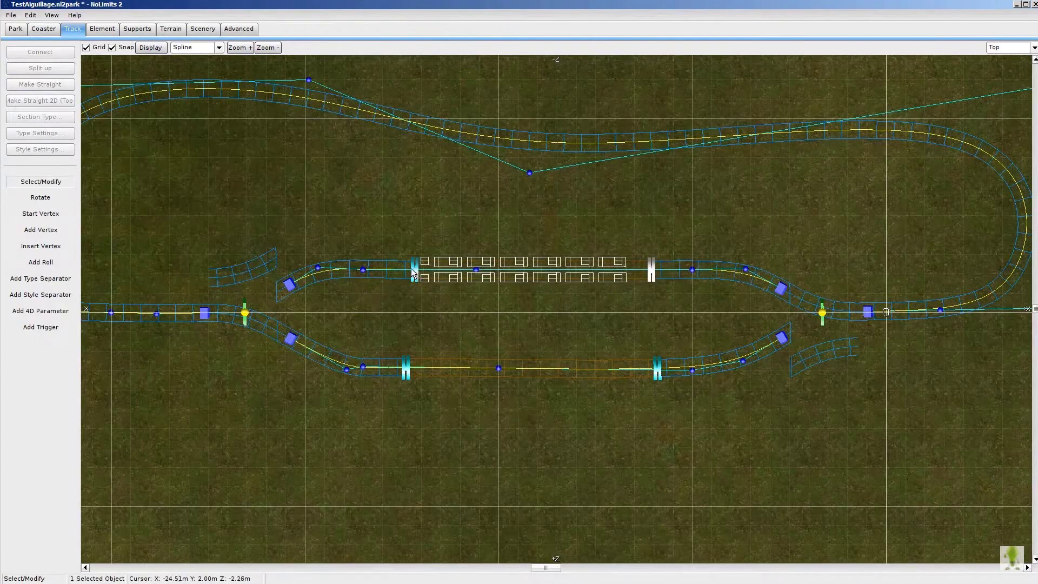
drag(412, 269, 399, 271)
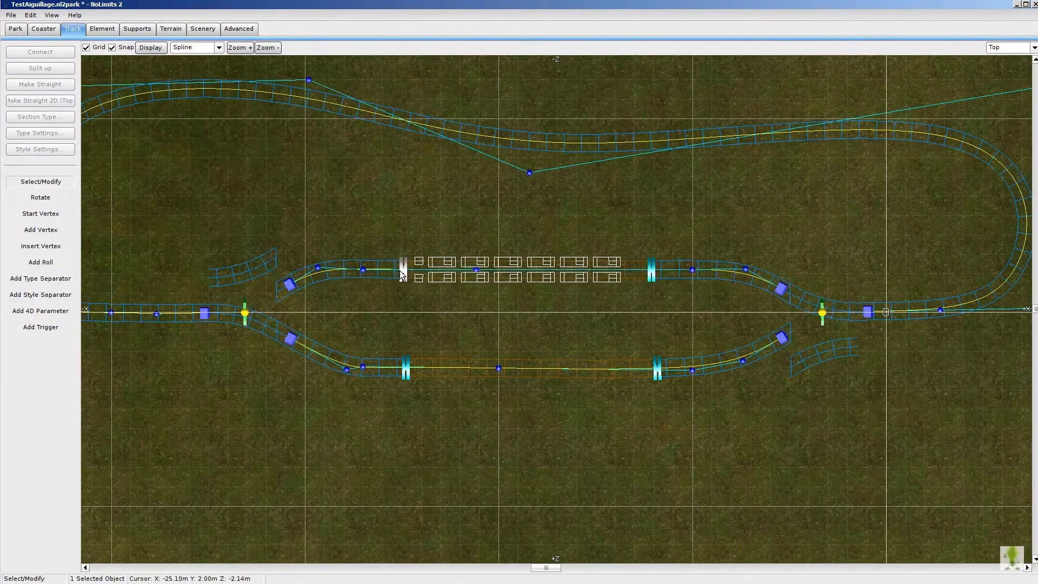
click(587, 495)
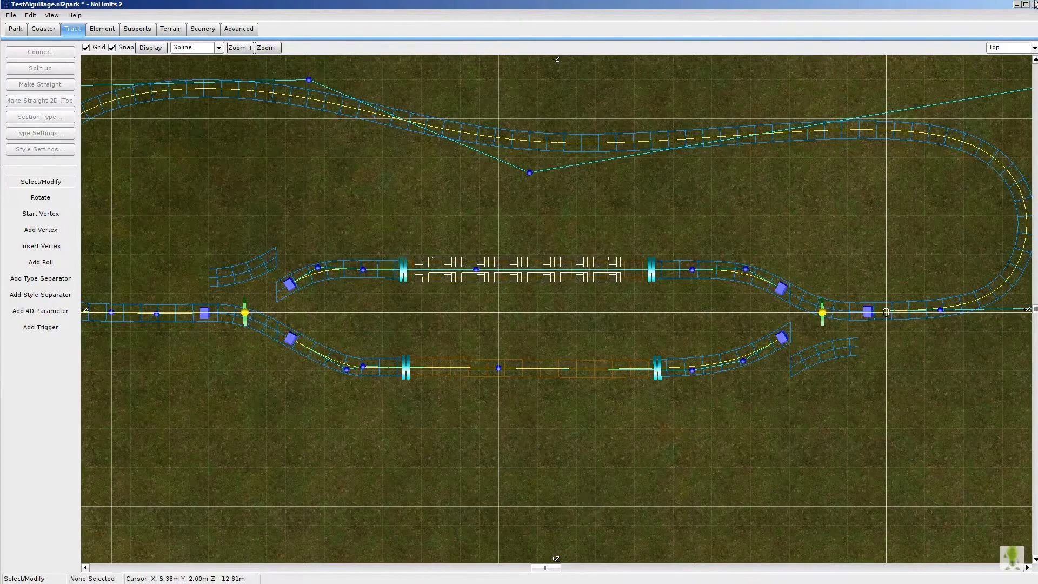
Add a second train to the TestAiguillage coaster in its properties
click(43, 29)
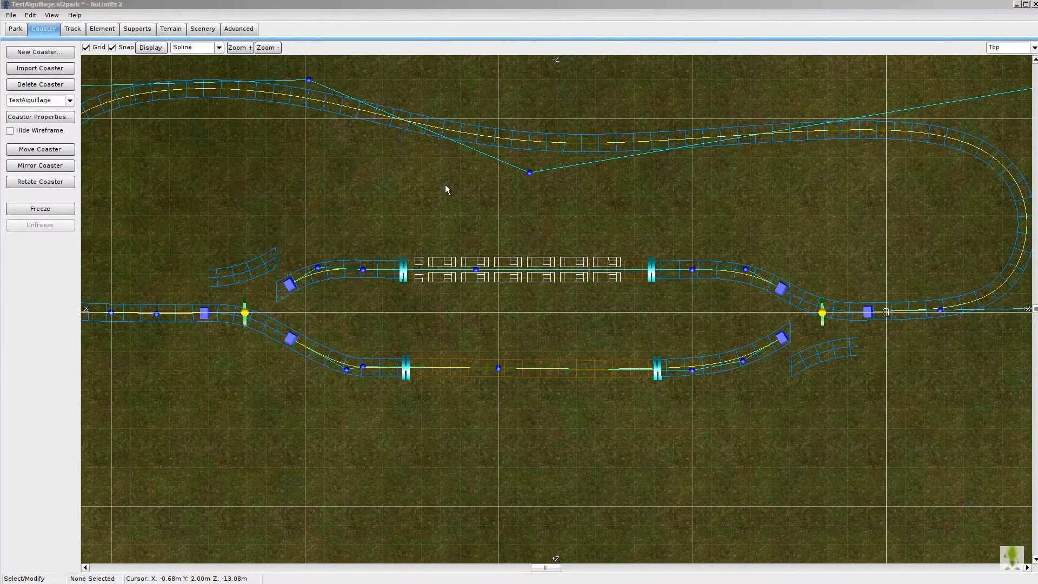
click(52, 118)
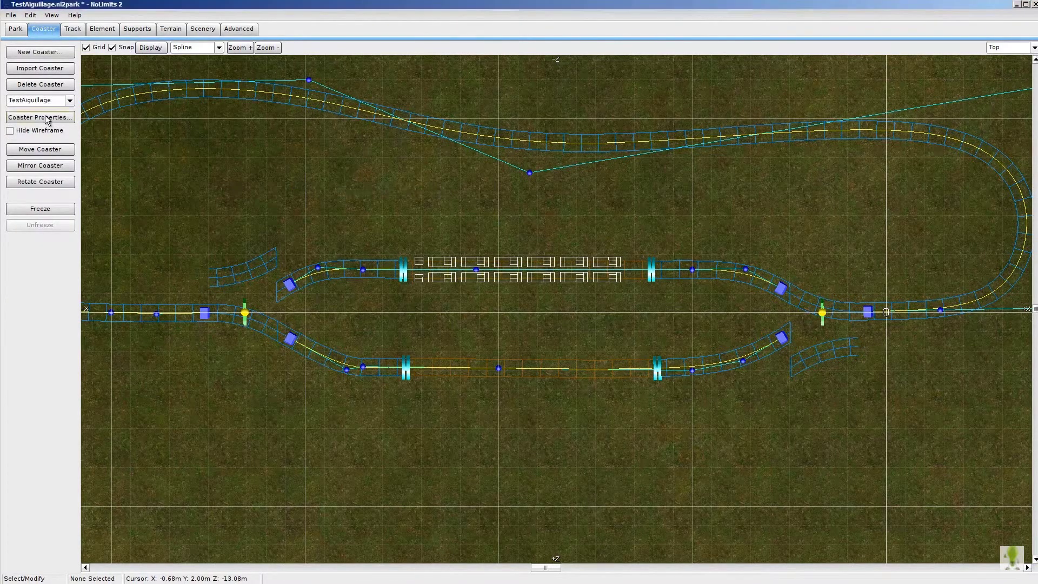
click(463, 202)
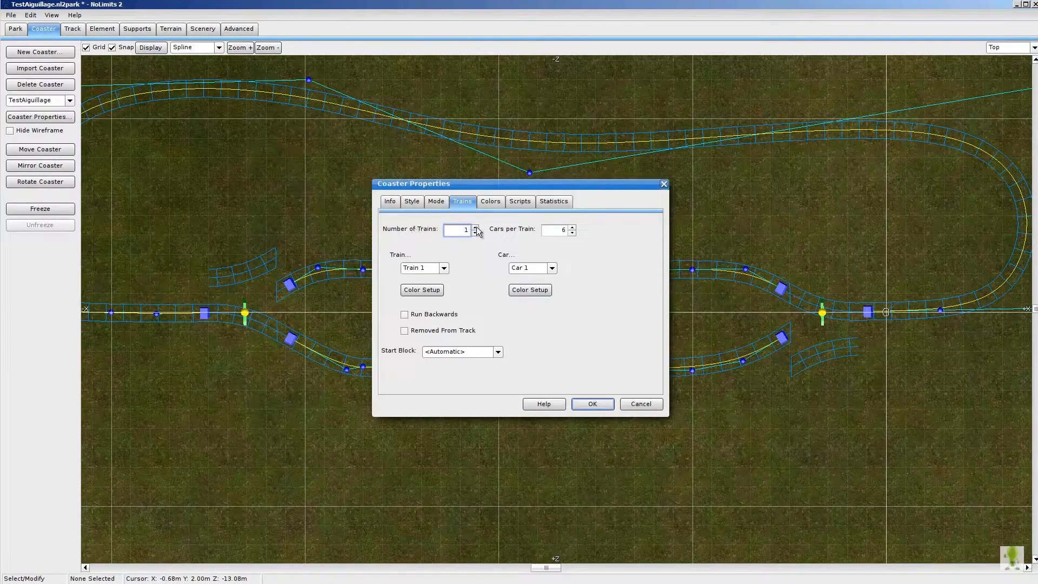
click(591, 404)
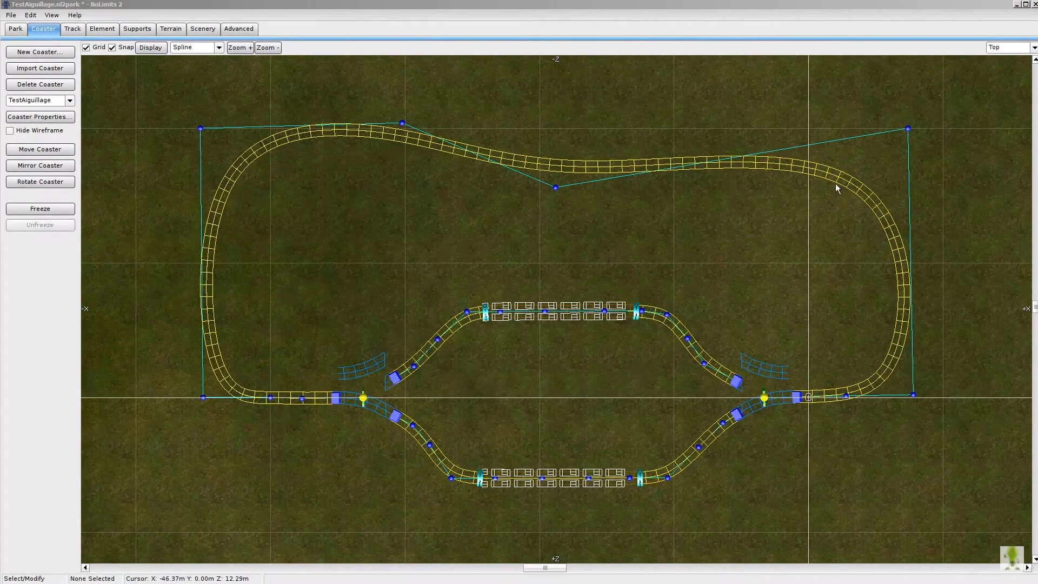
Check the section type assigned to the outer loop track
click(243, 172)
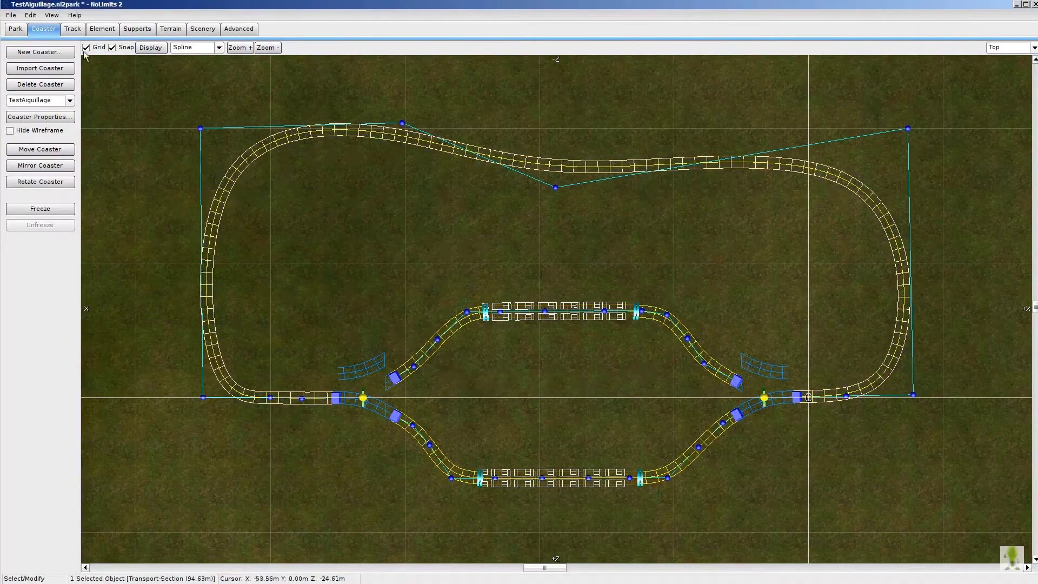
click(72, 30)
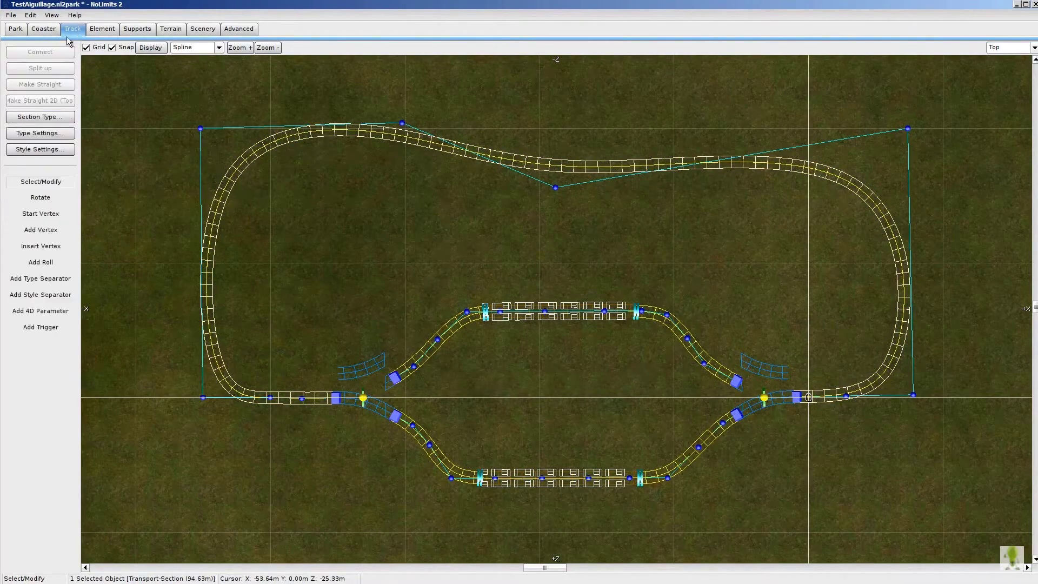
click(43, 120)
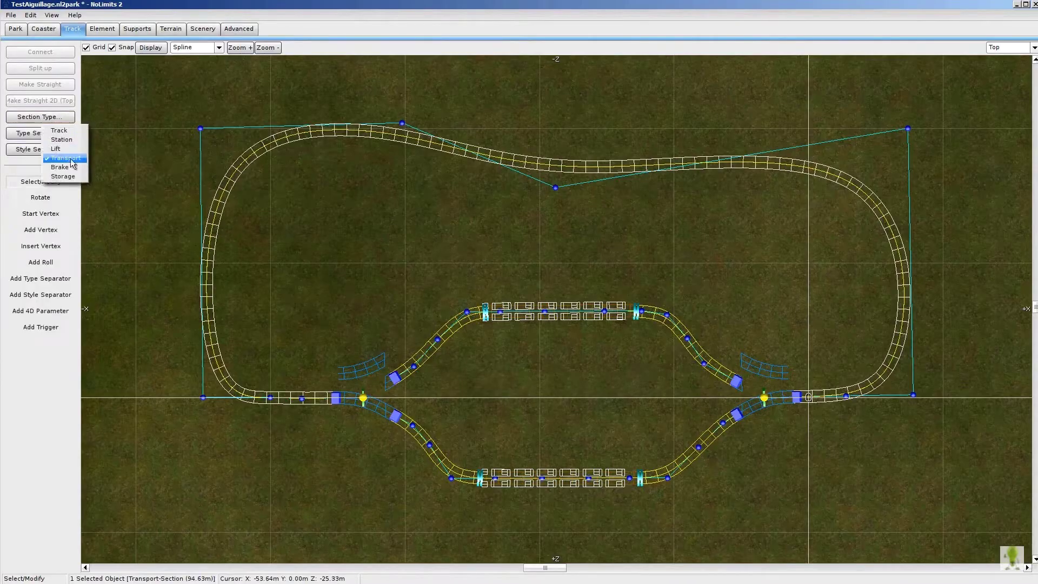
click(157, 163)
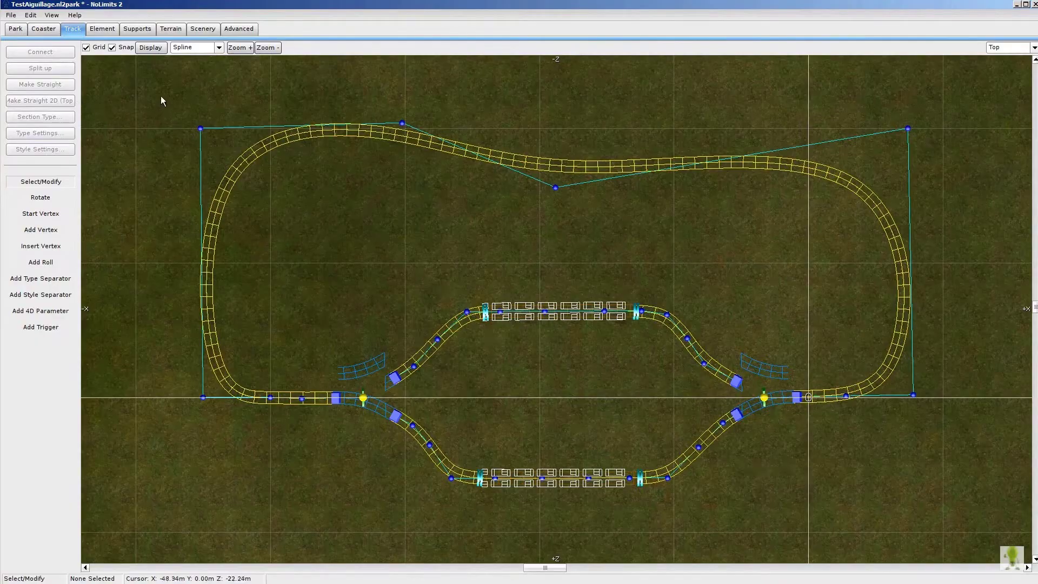
Freeze the TestAiguillage coaster and leave the editor for the simulation, saving the project changes
click(43, 28)
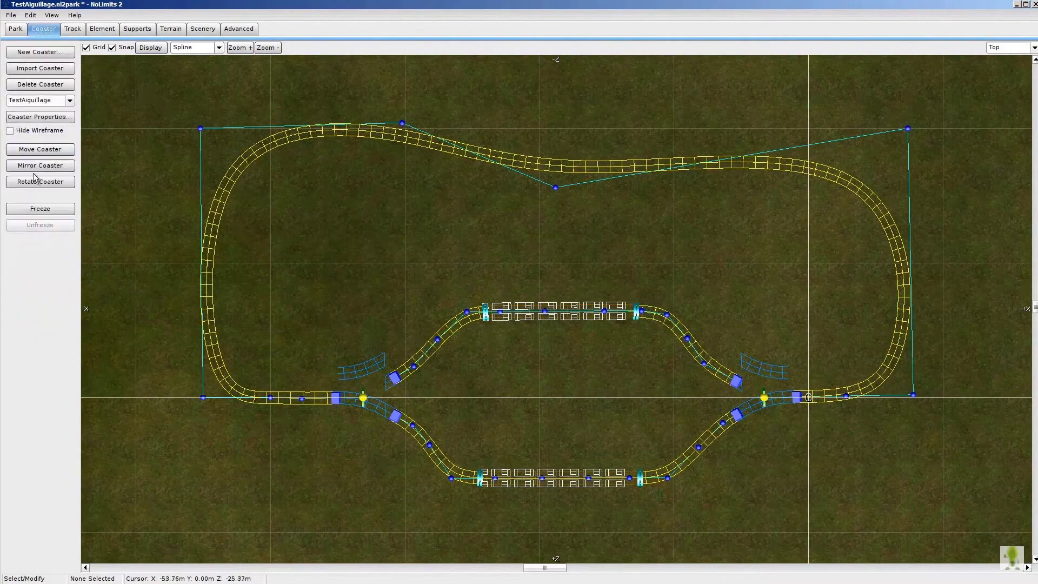
click(48, 210)
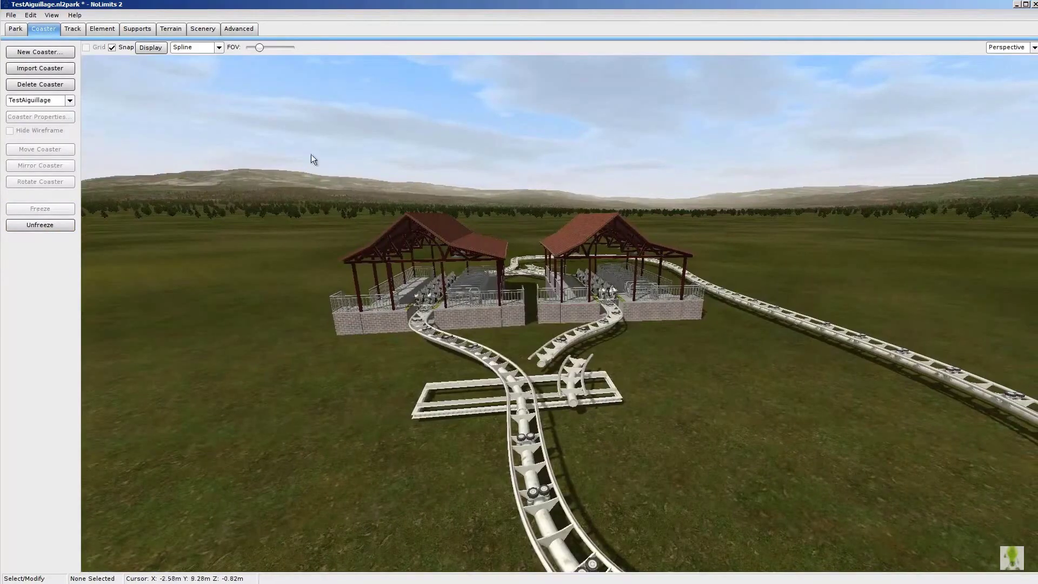
click(11, 15)
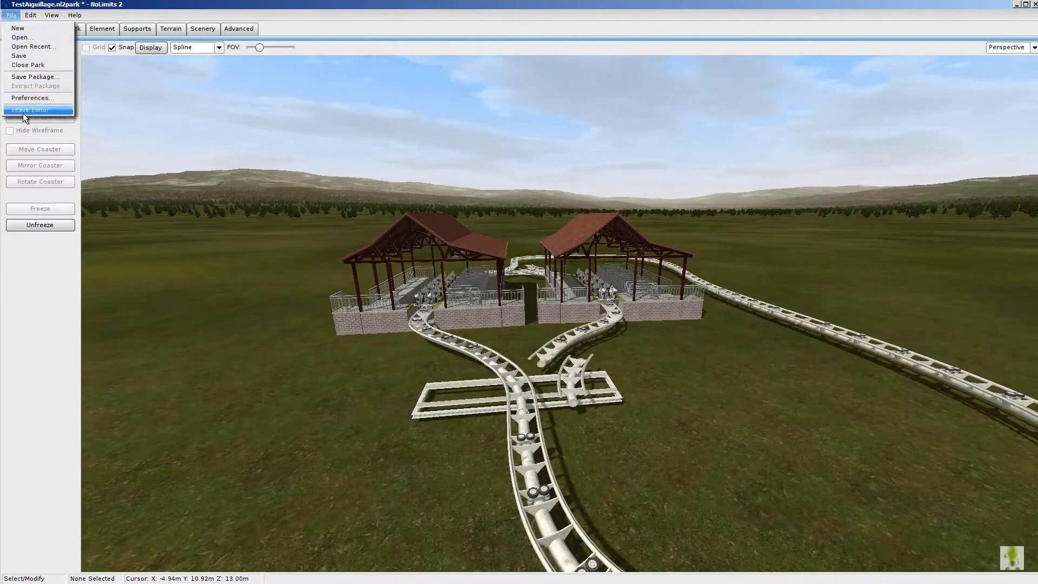
click(23, 110)
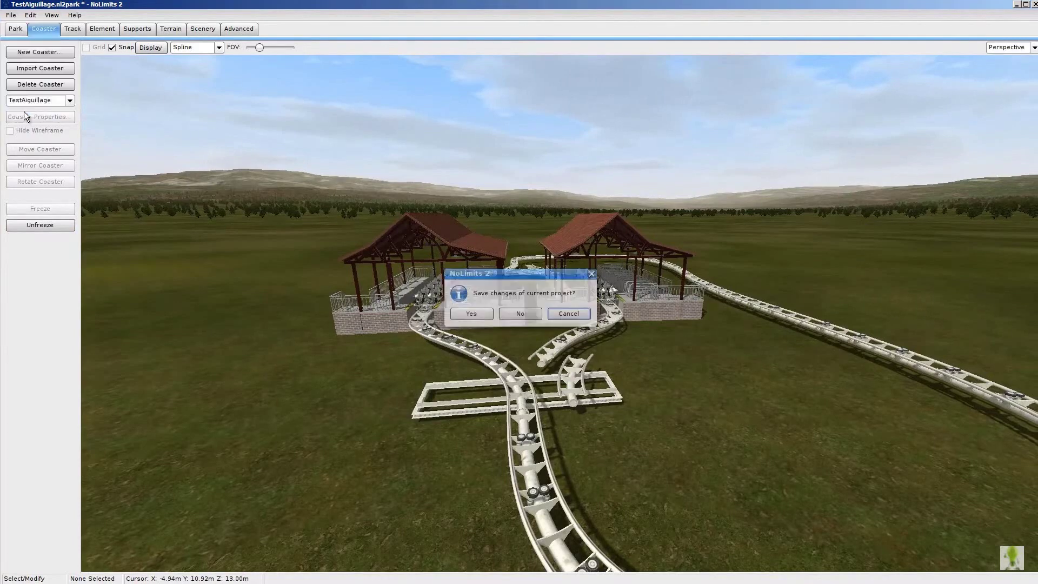
click(474, 320)
click(345, 511)
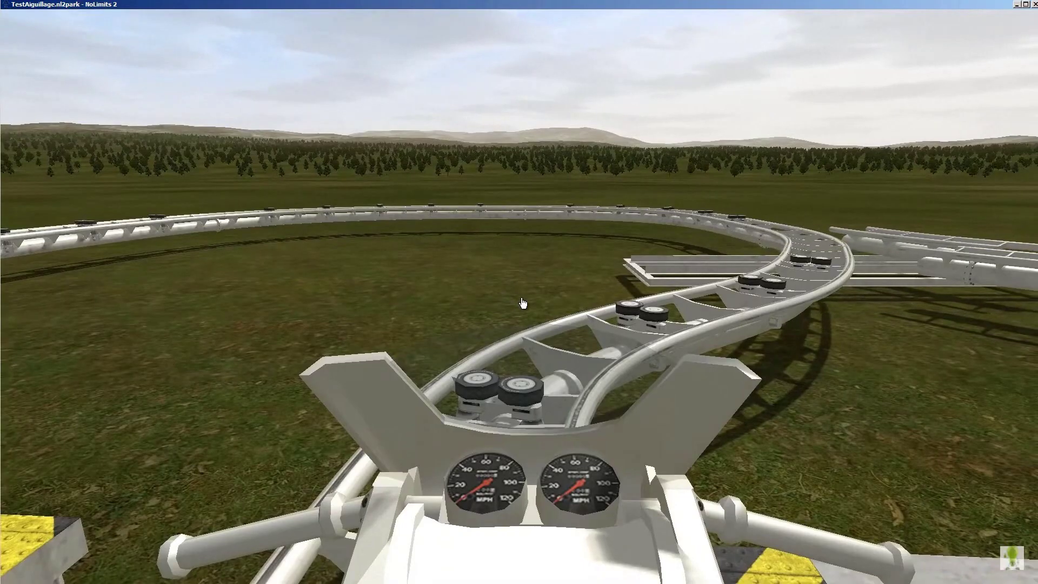
Raise the simulation speed to at least x3 and follow the onboard ride around the circuit
key(KP_Add)
key(KP_Add)
key(KP_Add)
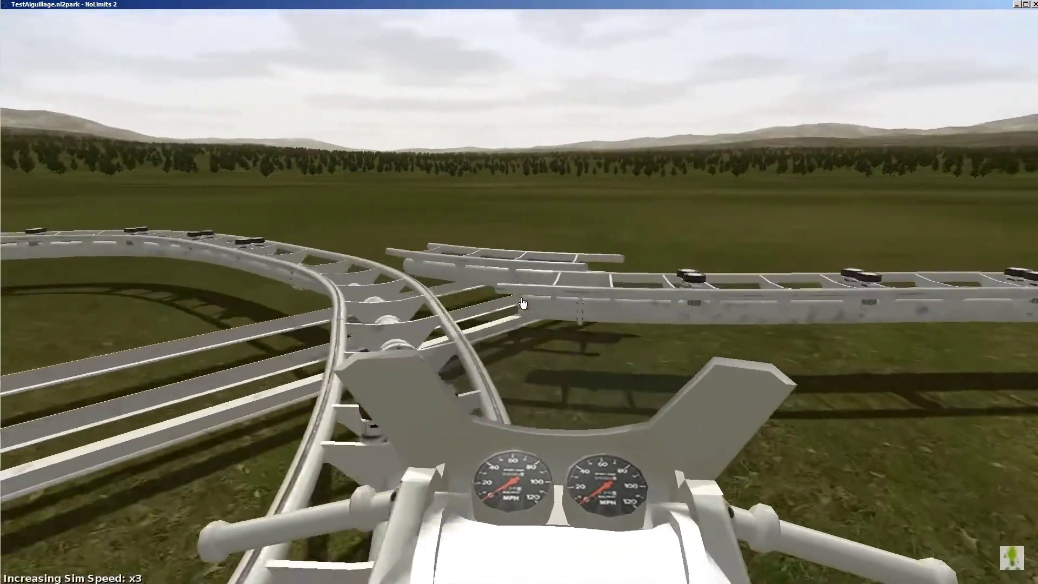
key(KP_Add)
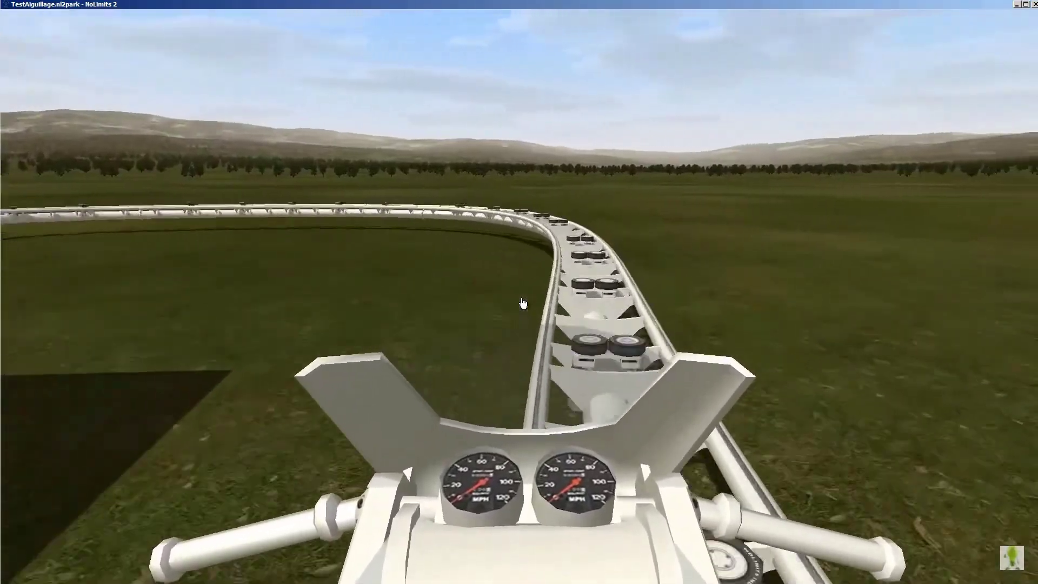
Watch the trains pass through the switch and stations in Fly View, and return to the editor
key(Return)
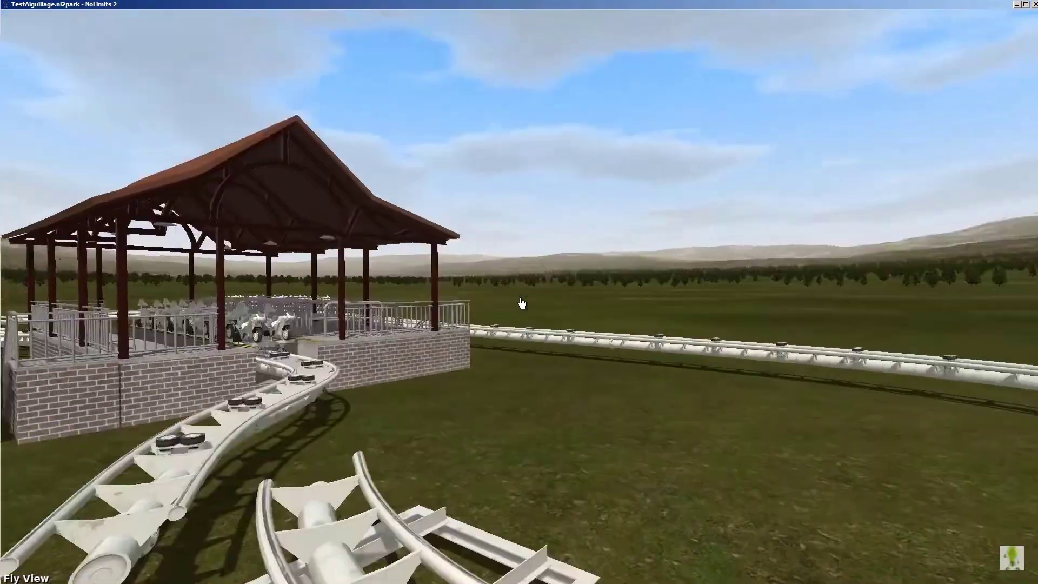
key(w)
key(w)
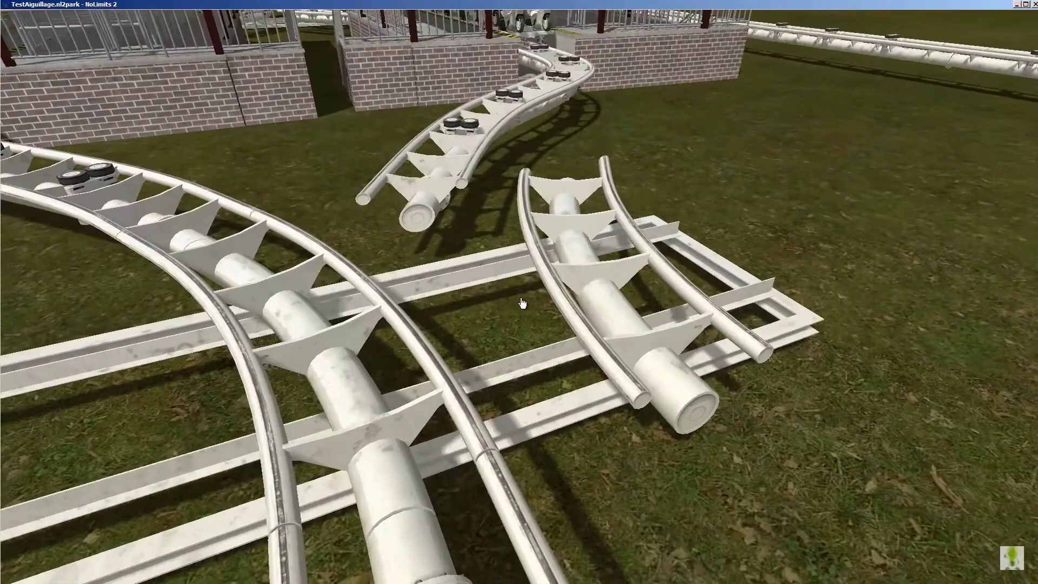
key(s)
key(s)
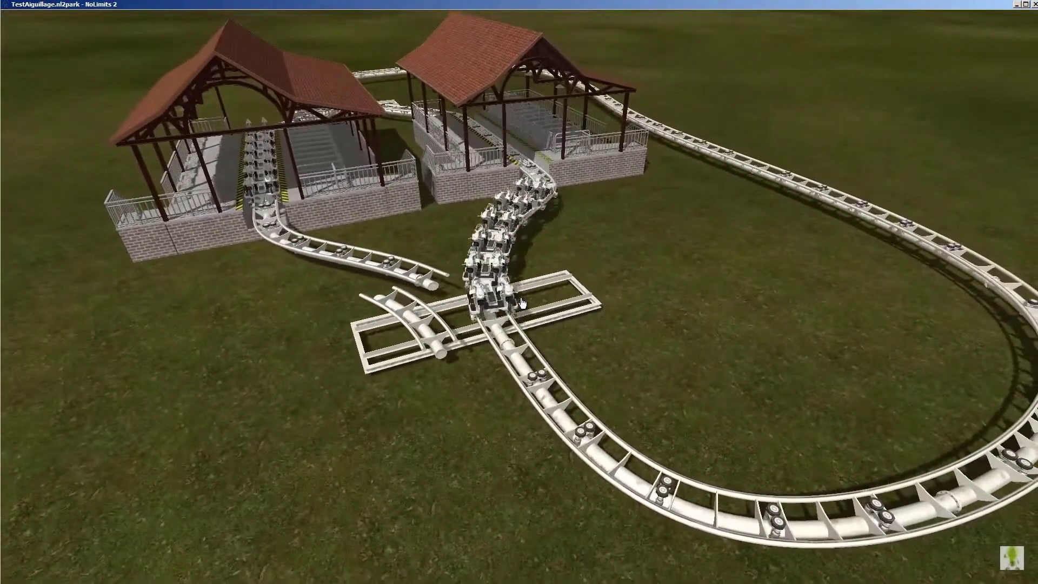
key(s)
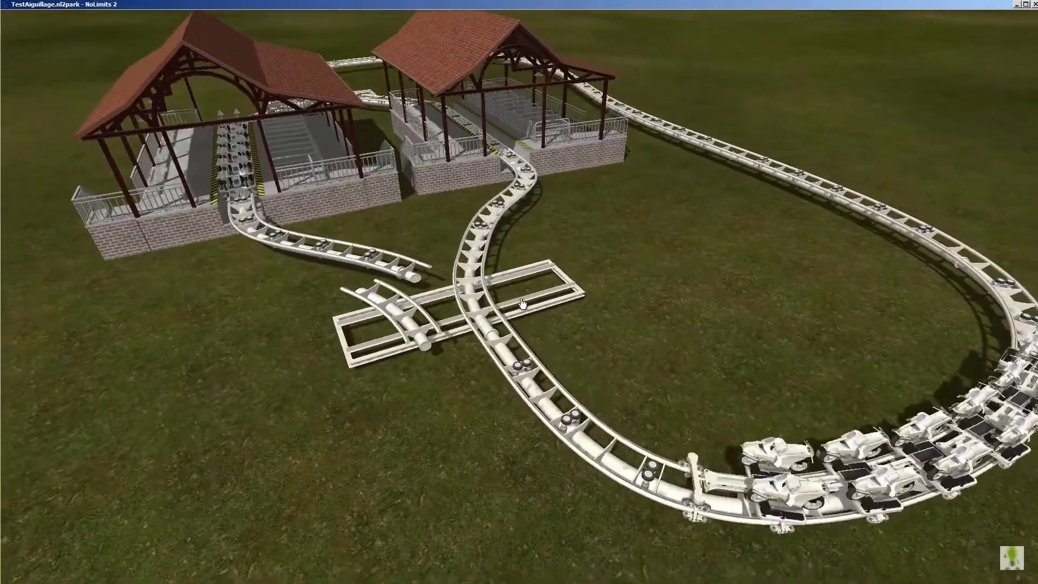
key(s)
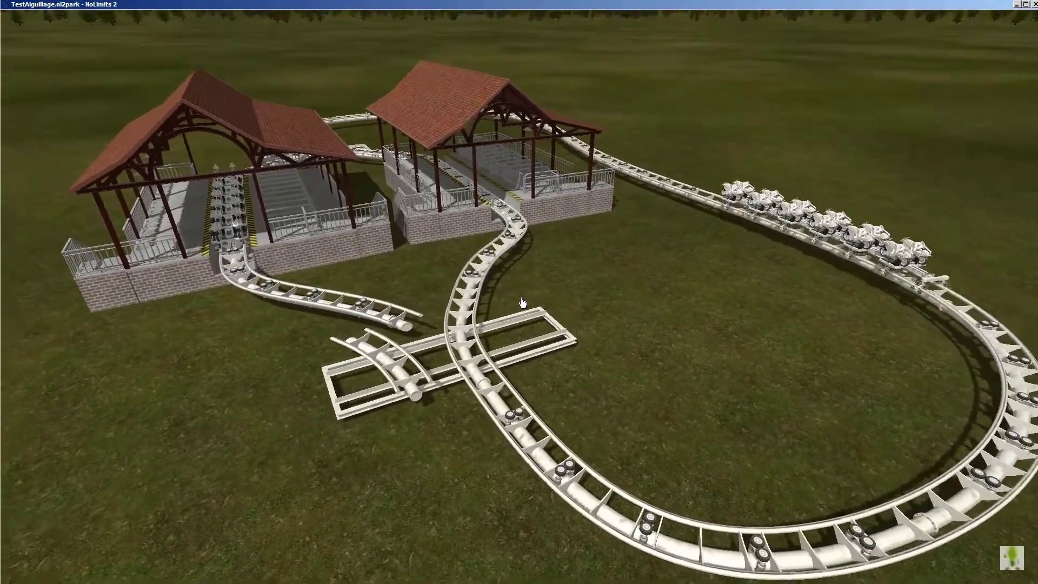
key(Escape)
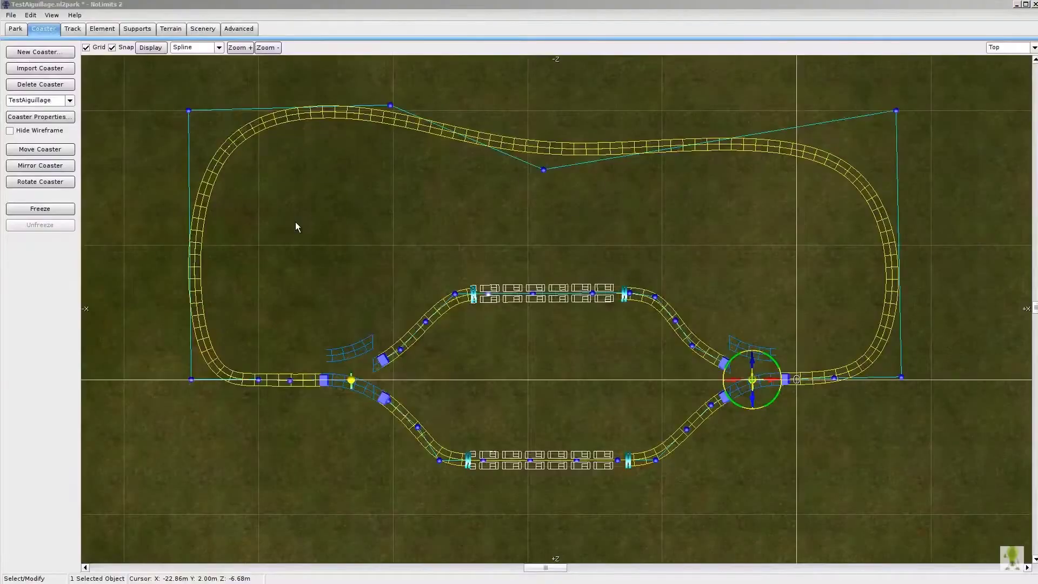
Set the fork switch's Current Track to 1 to preview the other branch, and set it back to 2
right_click(326, 252)
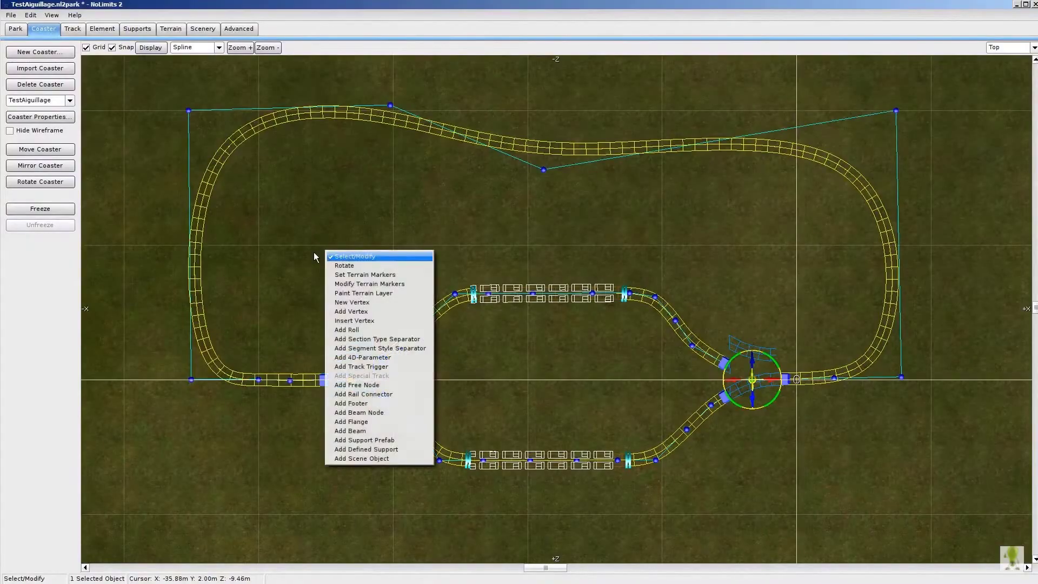
scroll(314, 256, up, 2)
right_drag(266, 268, 539, 180)
scroll(539, 179, up, 2)
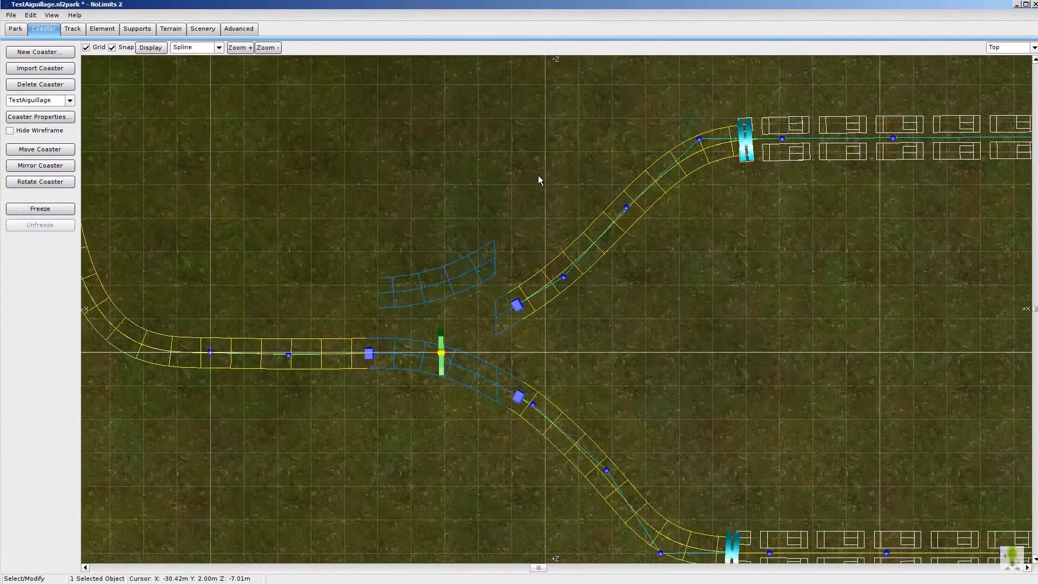
double_click(442, 353)
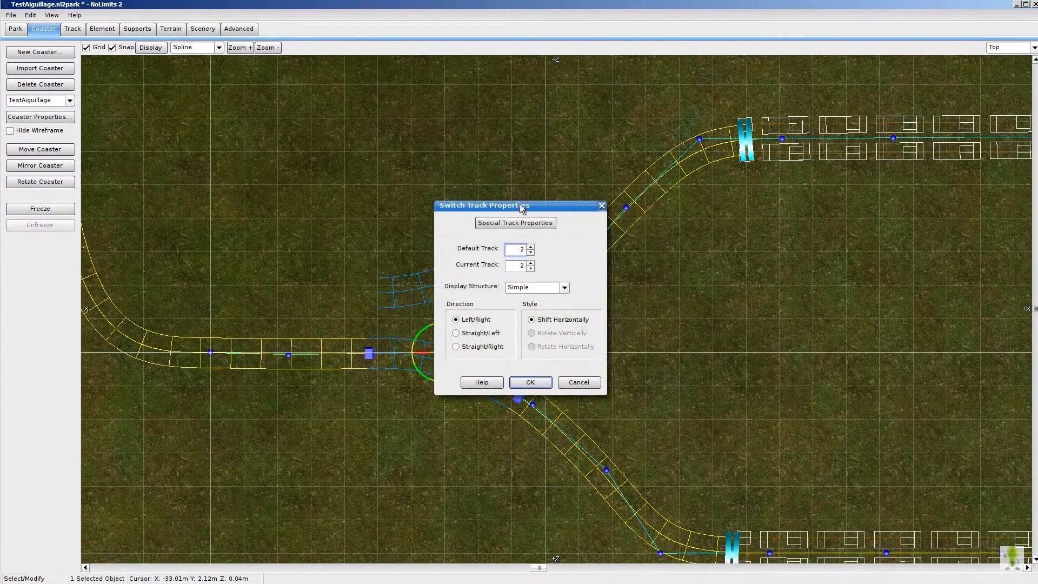
drag(522, 204, 326, 76)
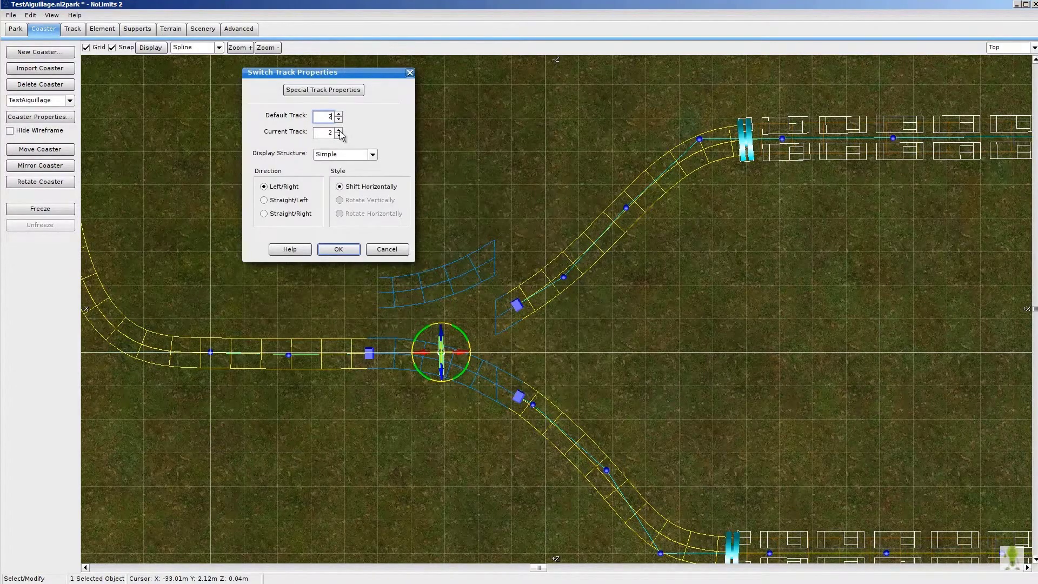
click(339, 250)
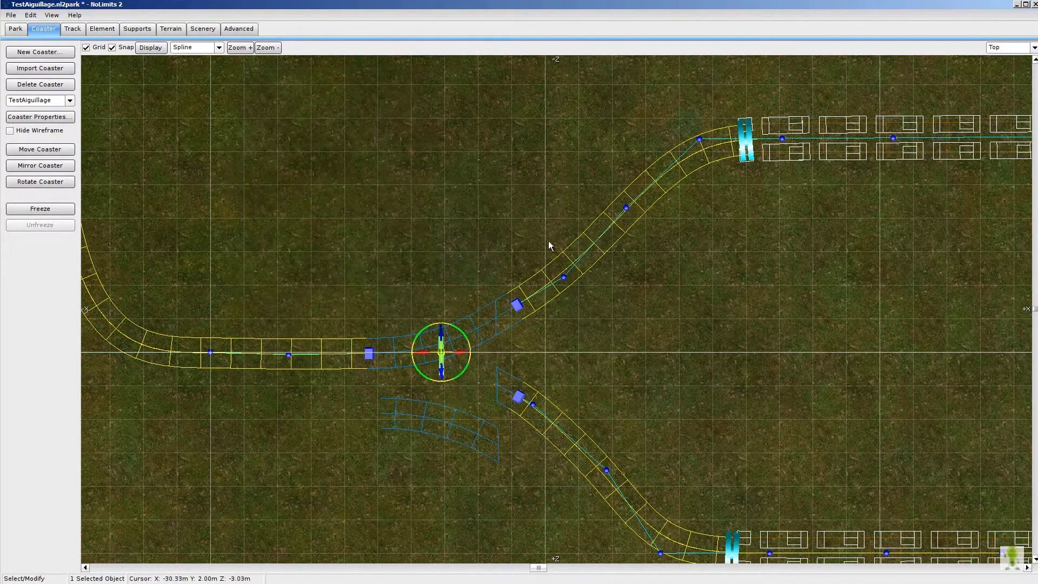
double_click(443, 350)
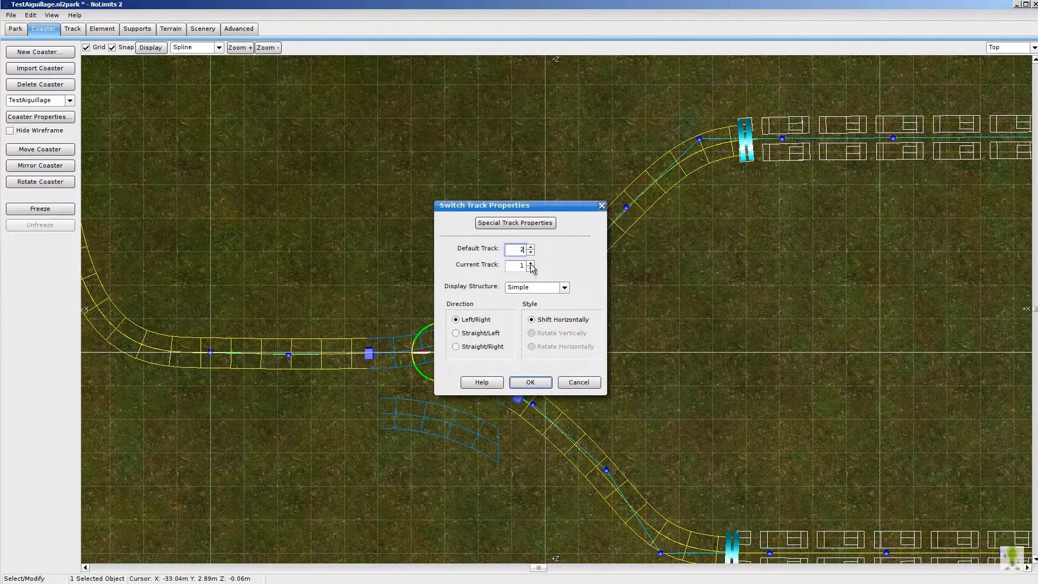
click(527, 382)
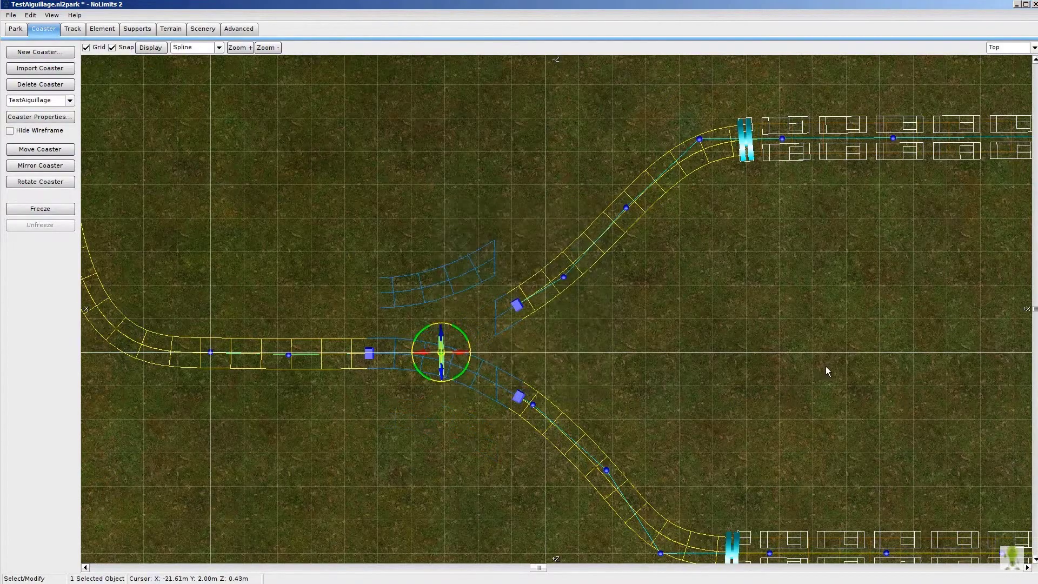
Try the Straight/Left direction on the fork switch, and restore the direction to Left/Right
right_drag(825, 365, 784, 303)
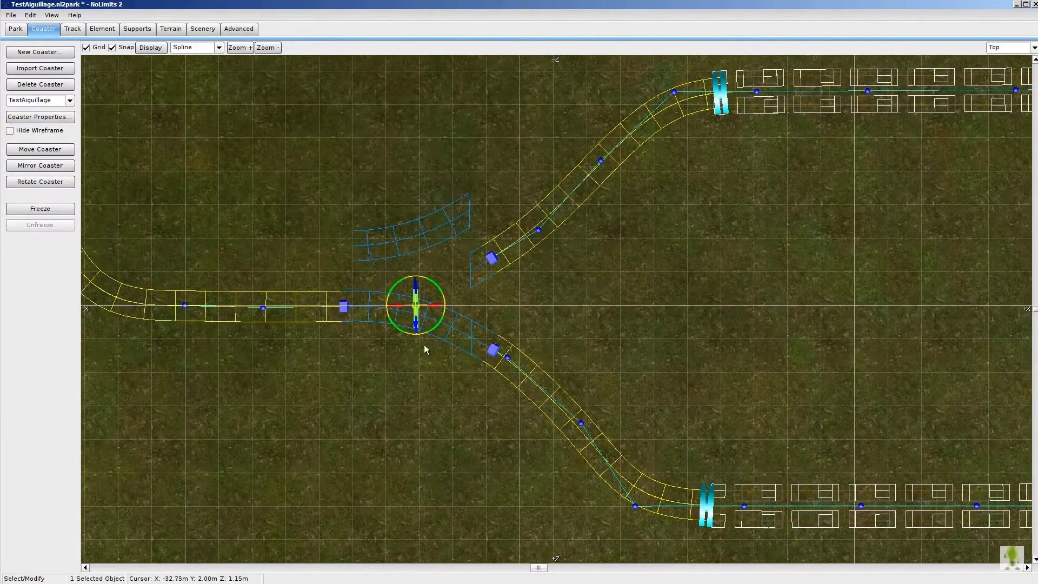
double_click(413, 320)
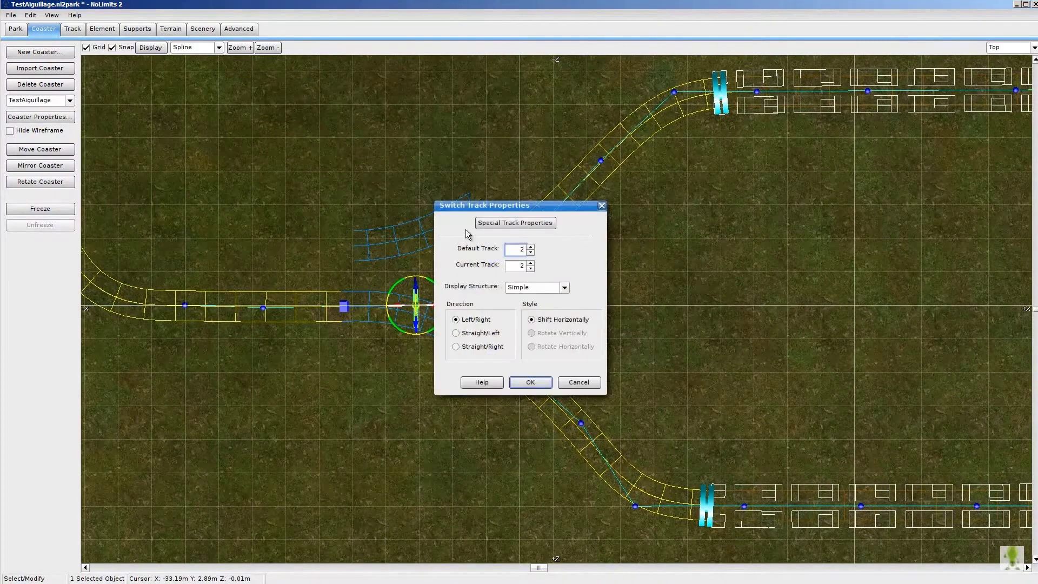
drag(512, 208, 534, 61)
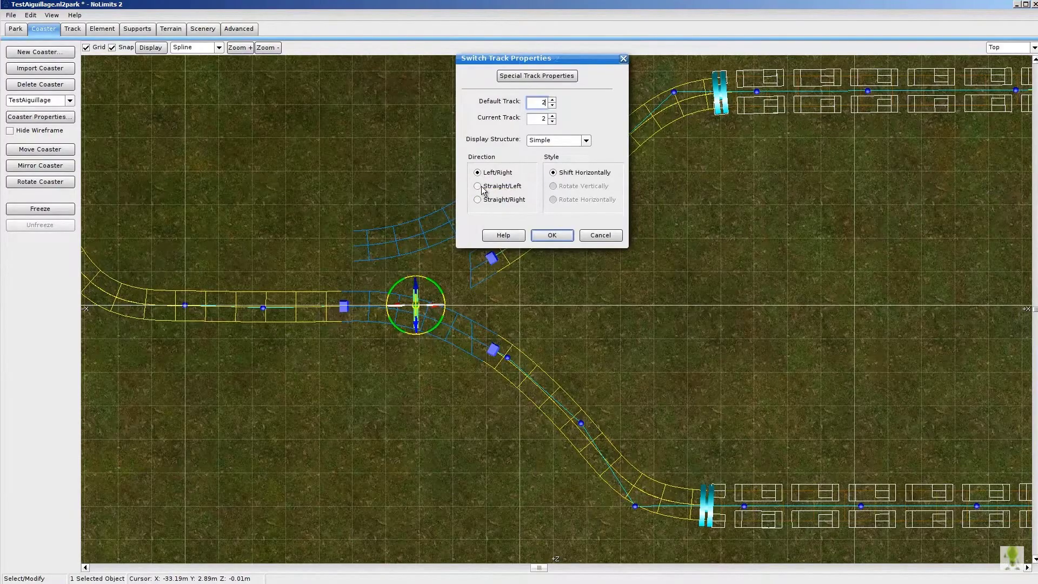
click(554, 235)
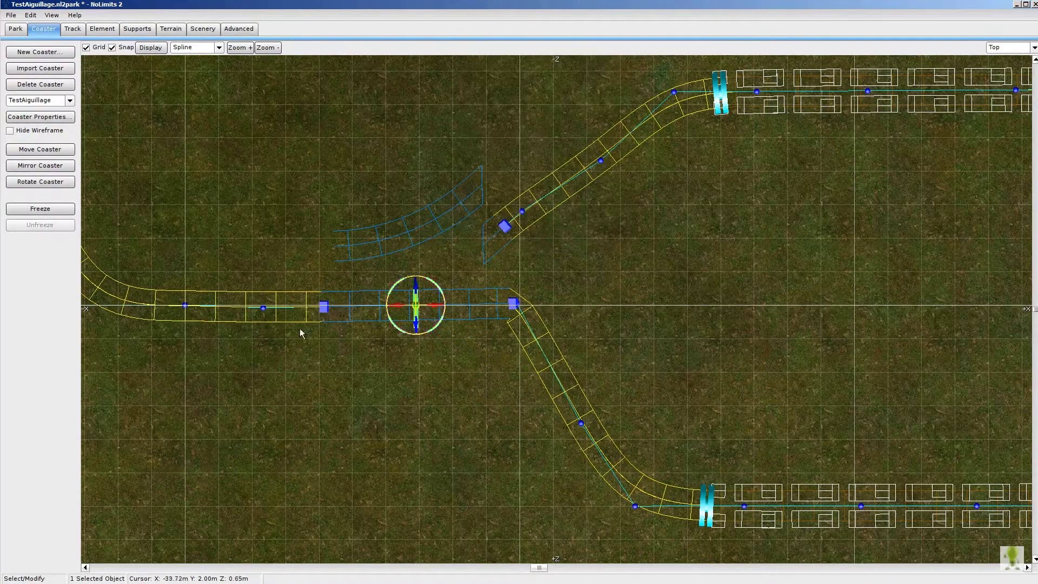
double_click(411, 316)
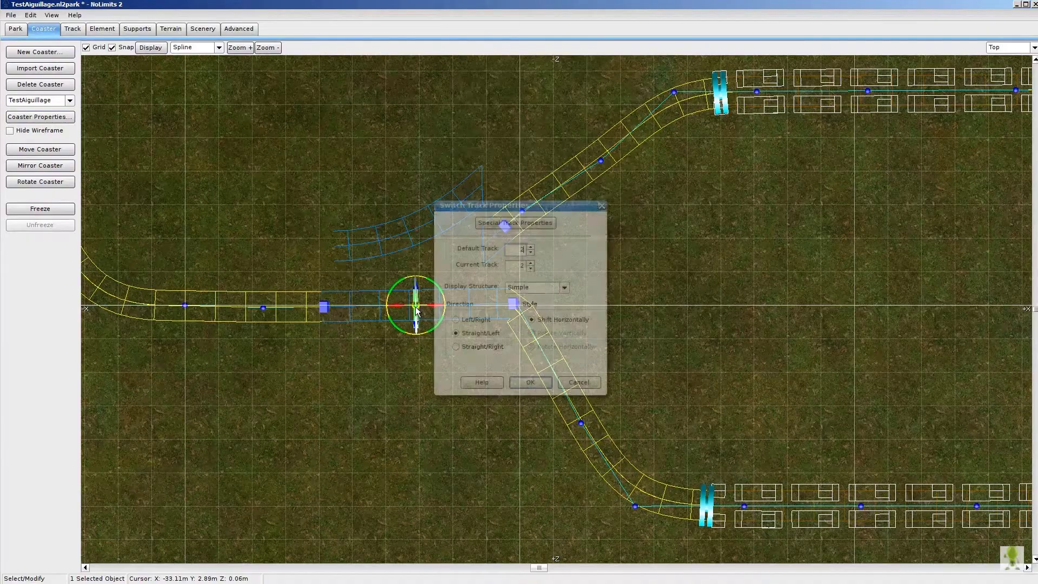
click(456, 320)
click(525, 384)
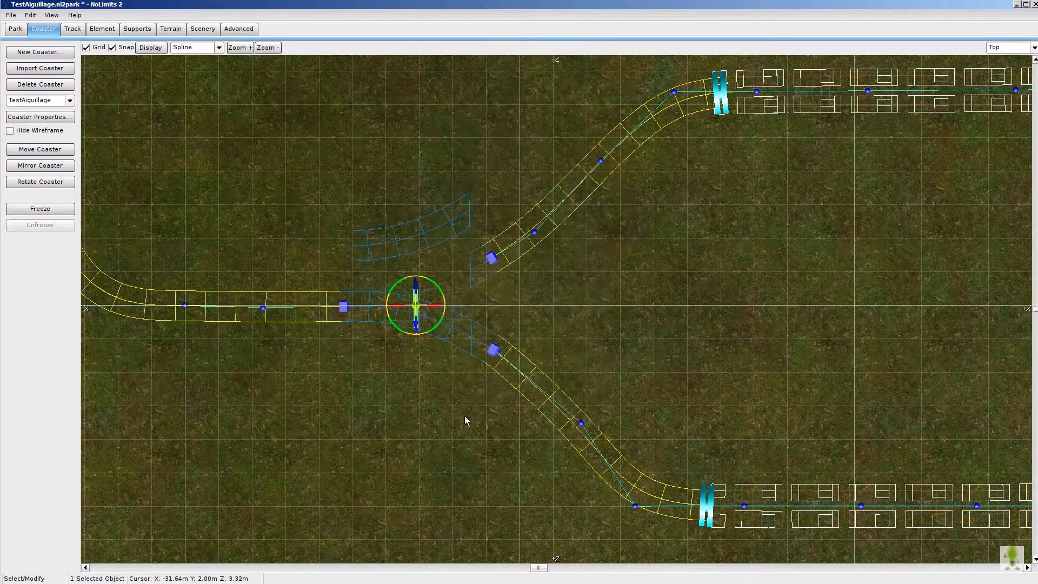
Review the fork switch's track properties and inspect the switch in the 3D view
double_click(418, 316)
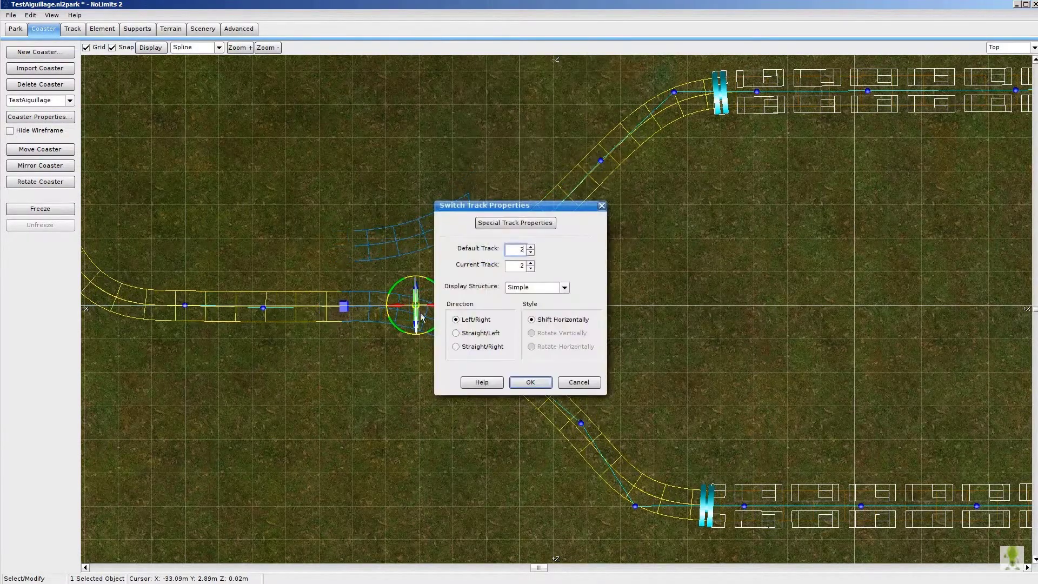
click(529, 383)
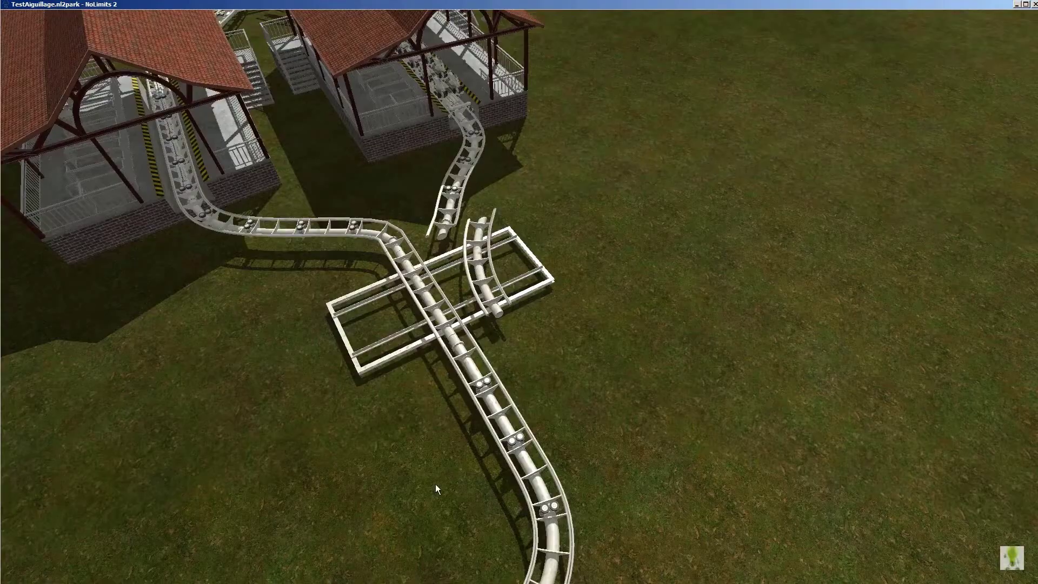
key(KP_Add)
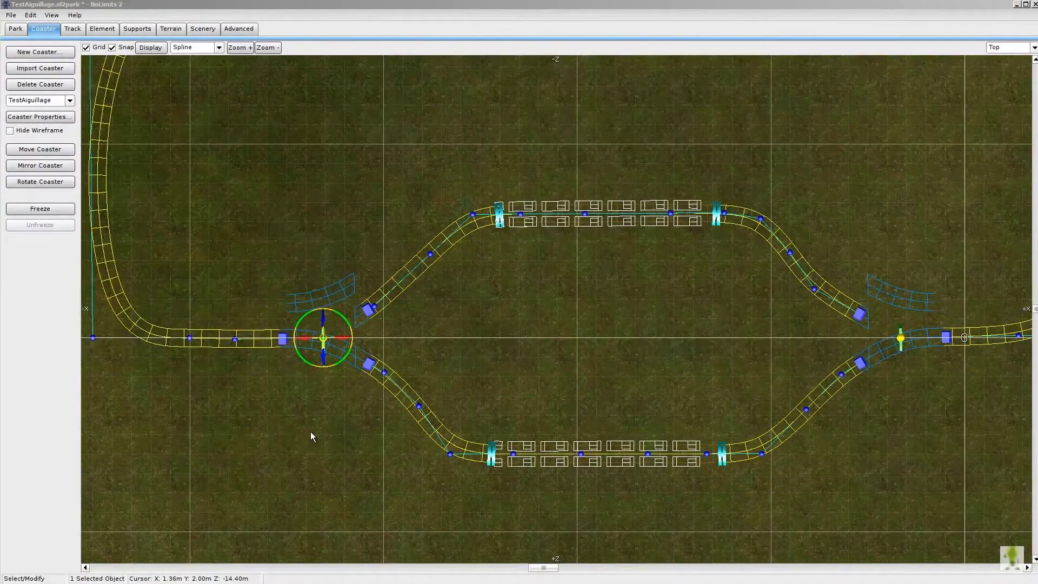
Set the fork switch's Rot Y to -90° in its special track properties
double_click(322, 339)
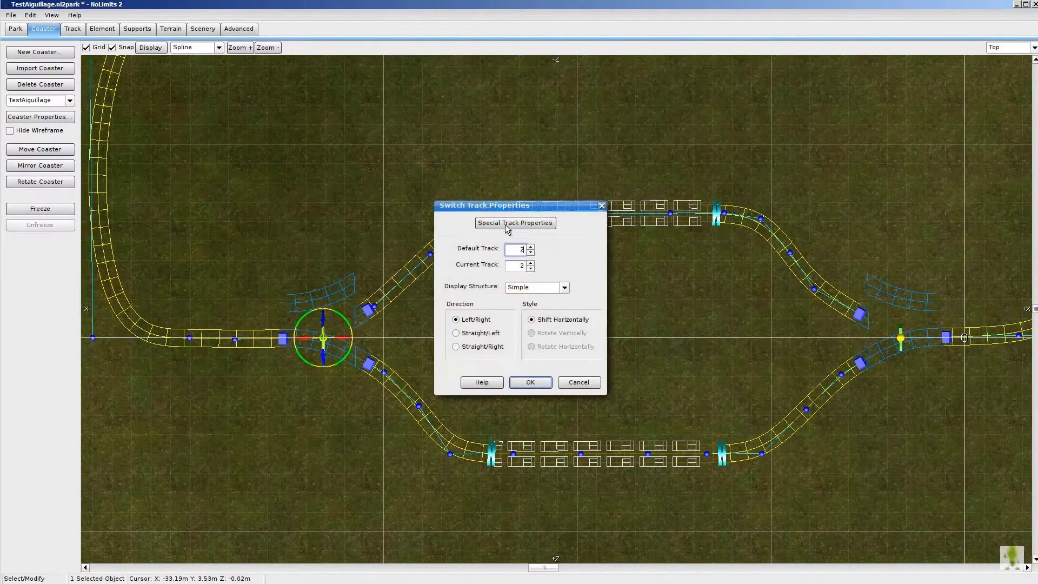
click(505, 223)
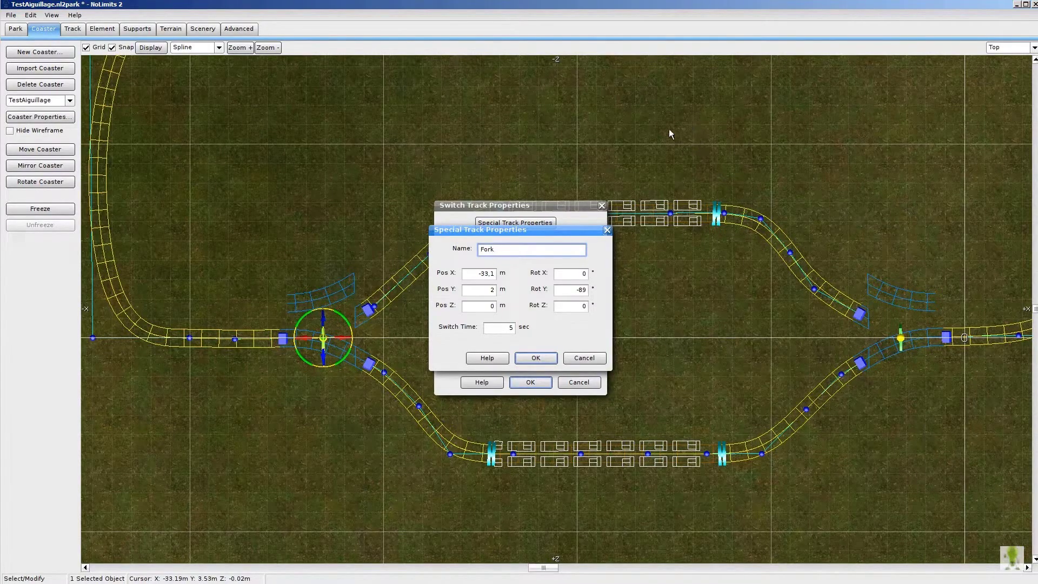
double_click(577, 289)
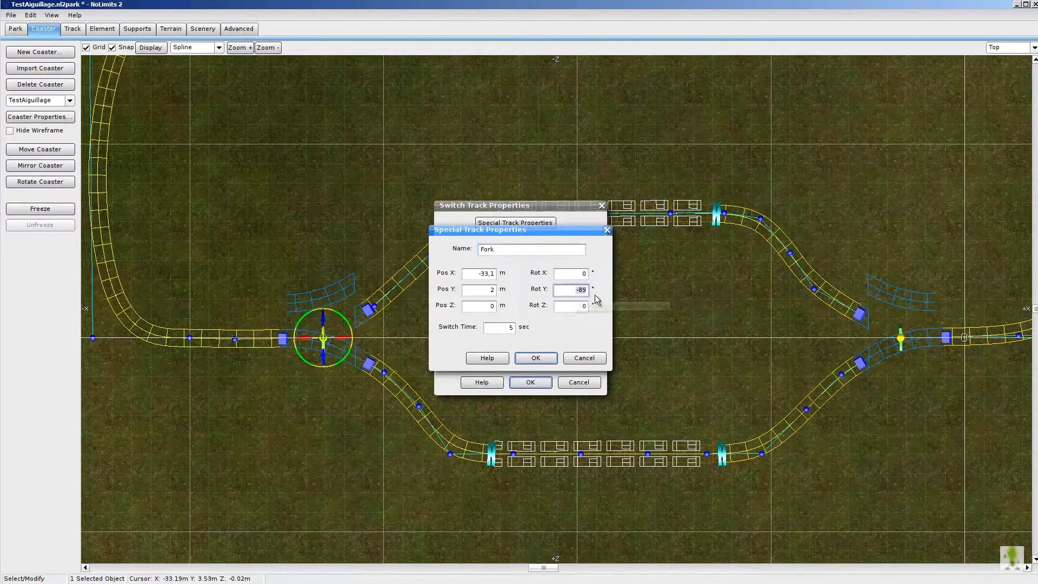
key(BackSpace)
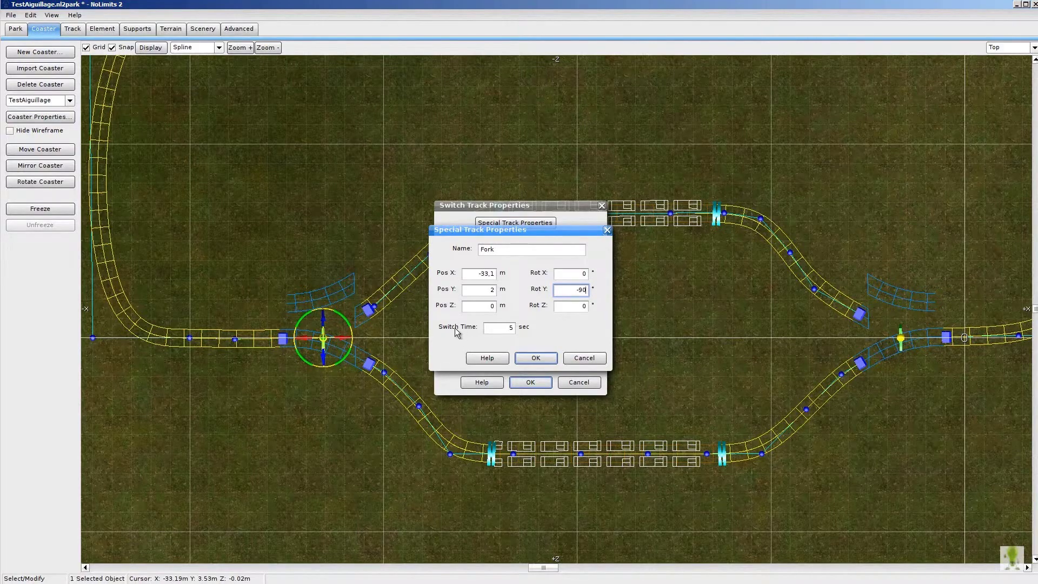
click(535, 358)
click(532, 382)
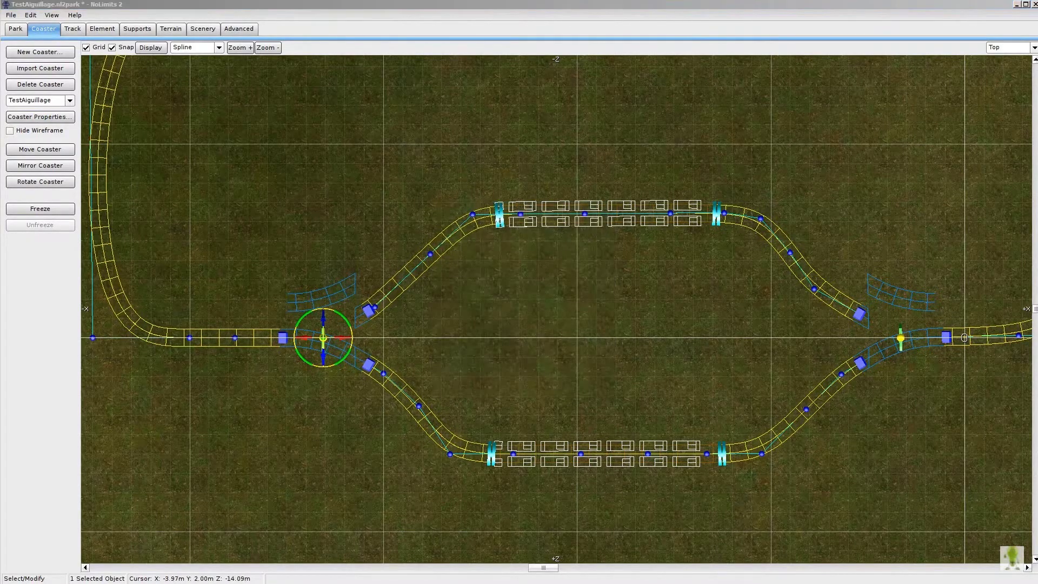
Move the whole coaster by -20 m in X twice
scroll(825, 134, down, 3)
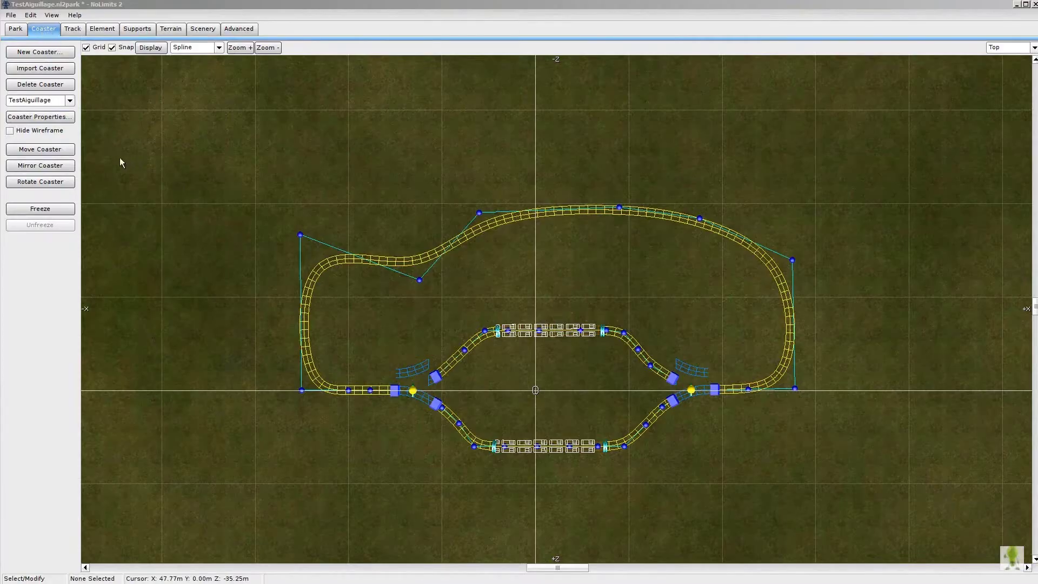
click(39, 151)
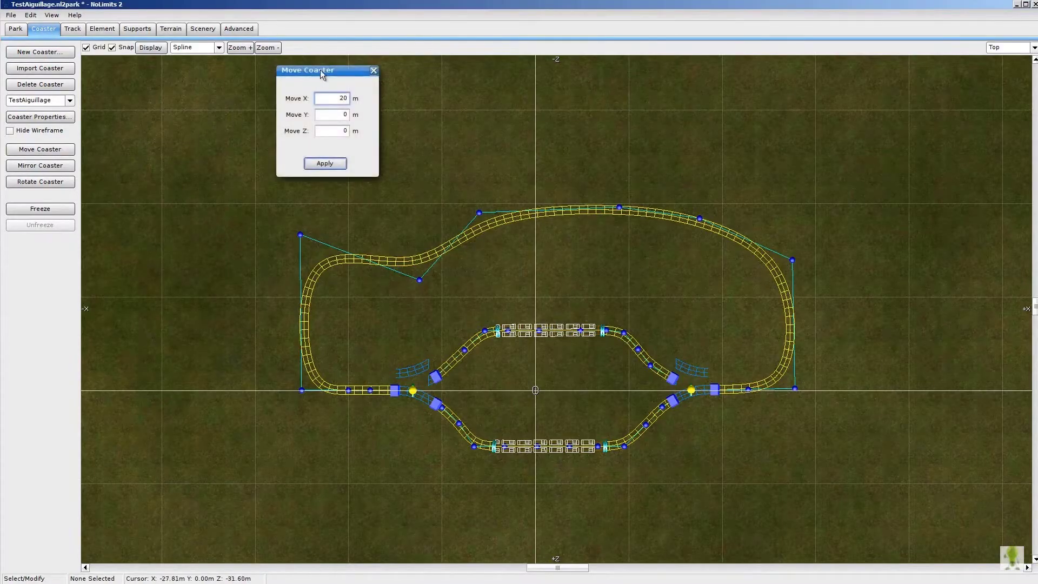
mouse_move(320, 70)
mouse_down()
mouse_move(313, 91)
mouse_move(318, 78)
mouse_up()
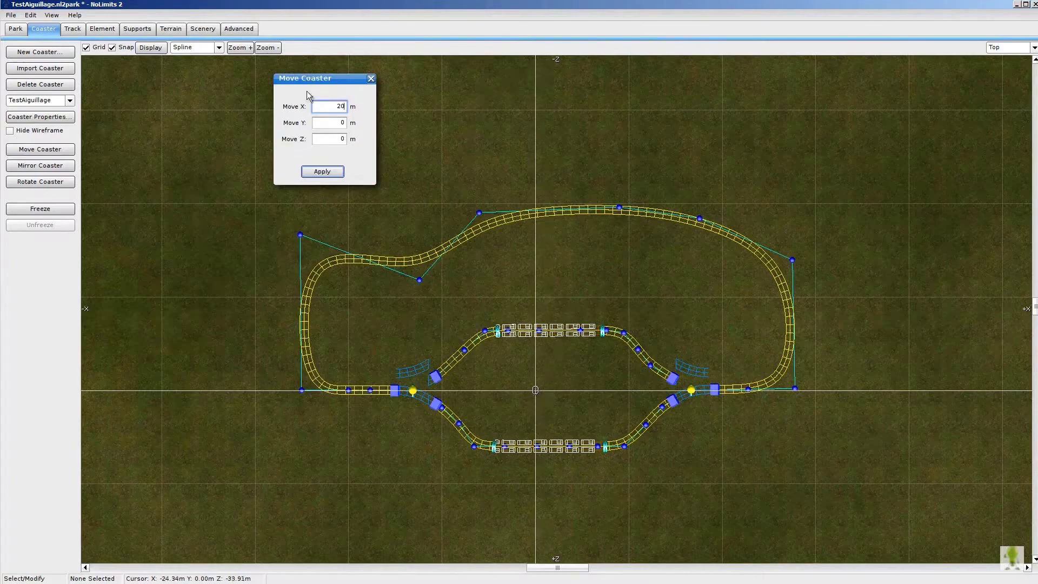
double_click(330, 107)
key(BackSpace)
click(321, 171)
click(321, 171)
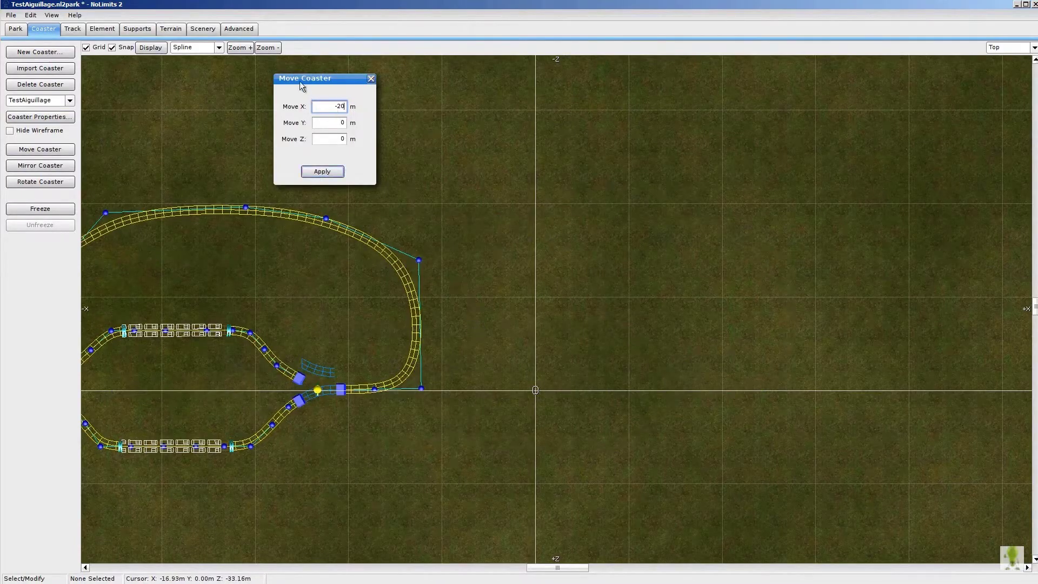
click(372, 79)
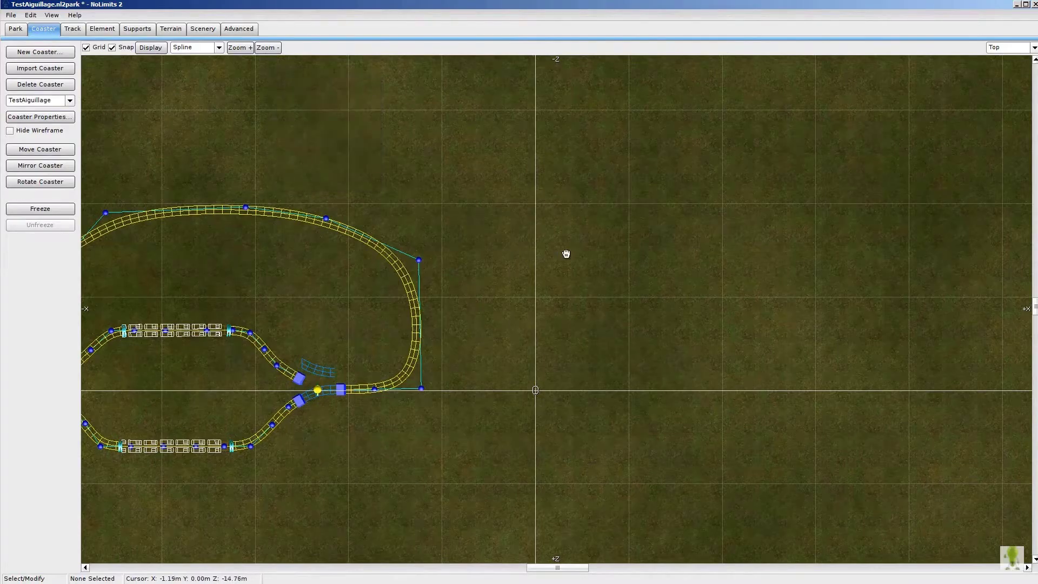
right_drag(566, 252, 849, 249)
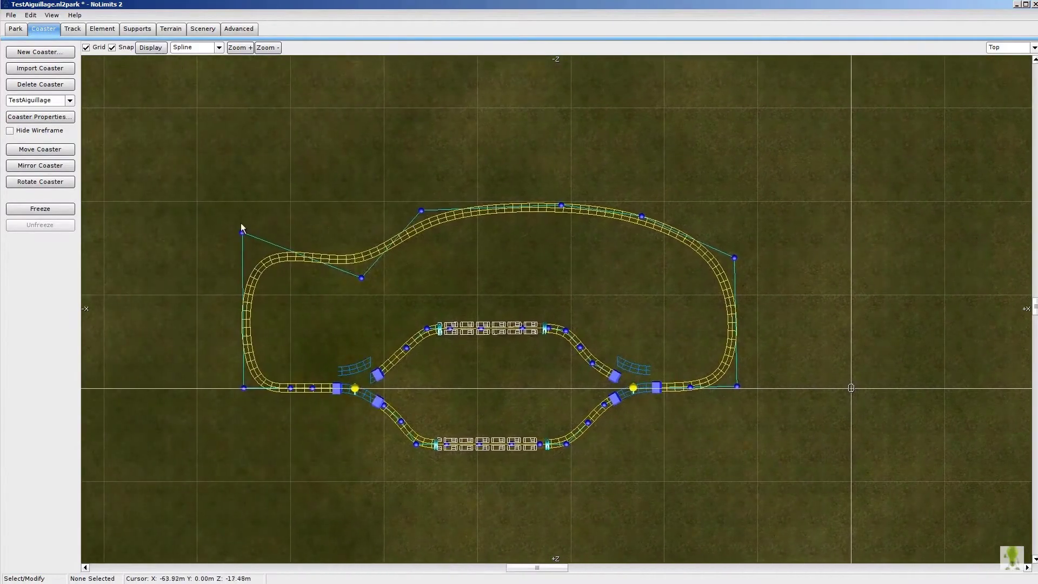
Rotate the whole coaster 90° about the pivot at X 0, Z 0
click(37, 183)
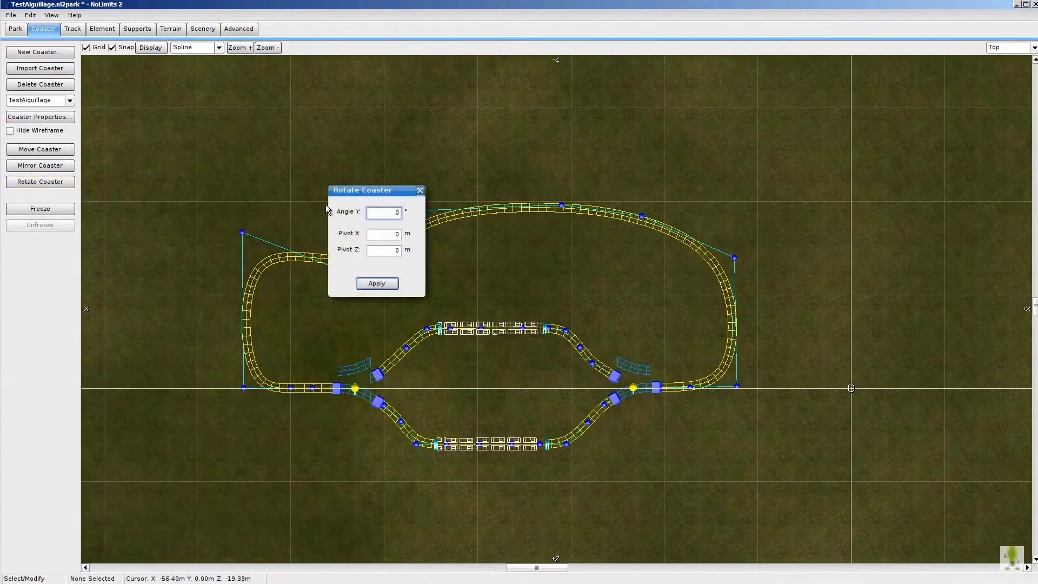
drag(342, 195, 240, 102)
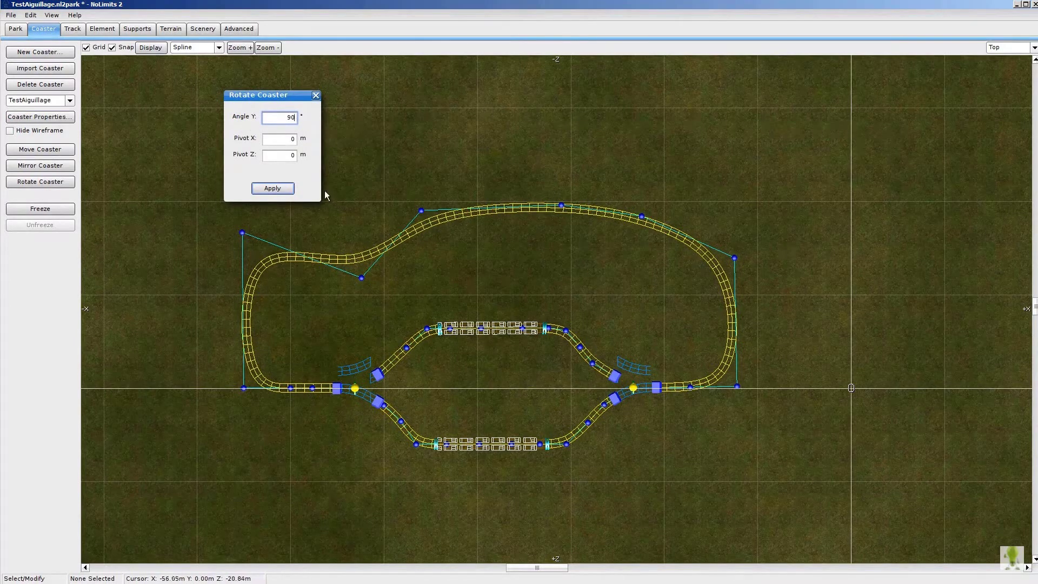
click(286, 190)
right_drag(698, 354, 519, 121)
right_drag(868, 373, 793, 212)
scroll(790, 211, down, 3)
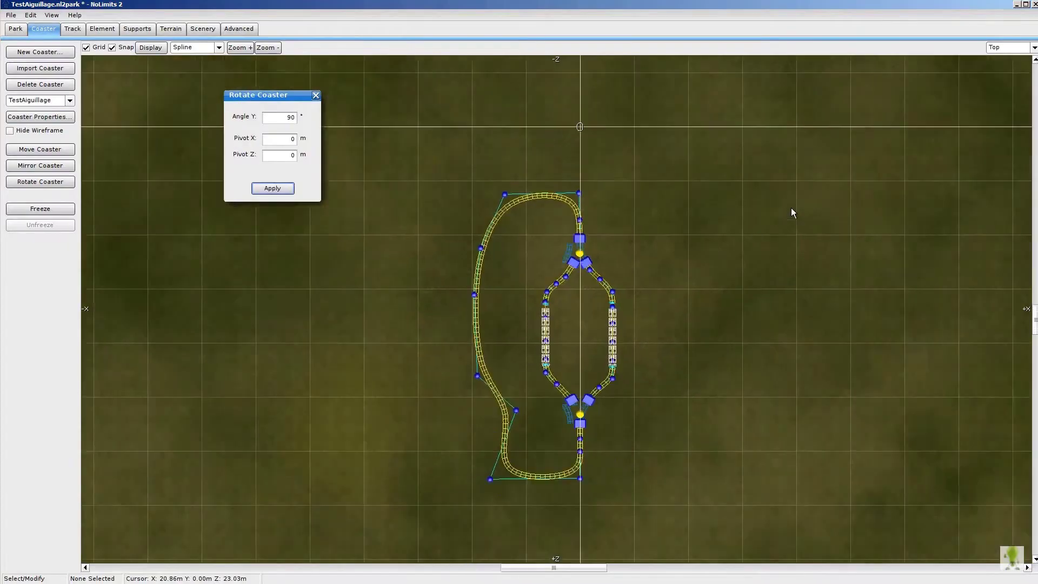
right_drag(795, 274, 697, 287)
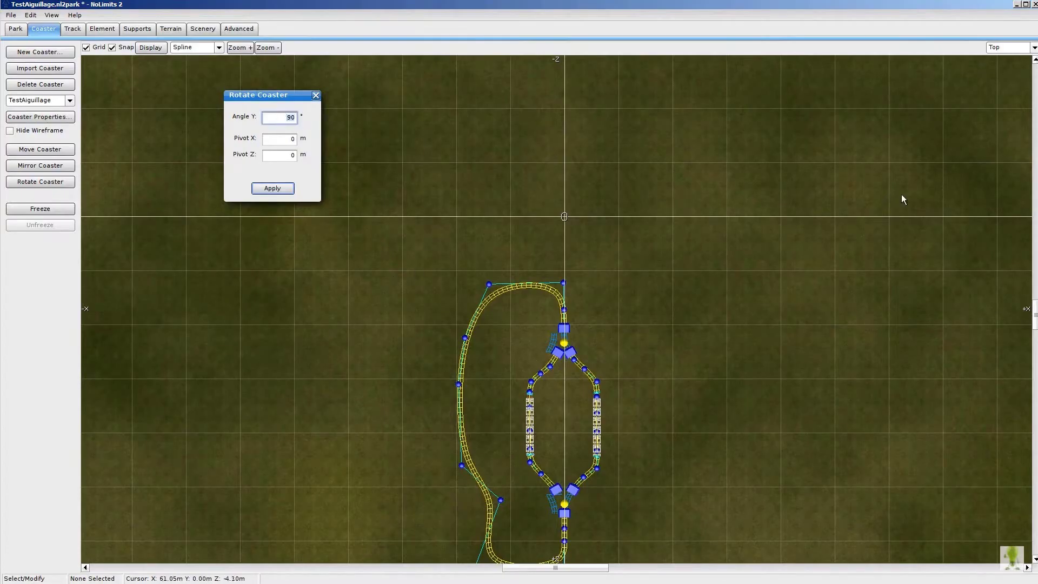
Rotate the coaster by -90° about the same pivot
key(BackSpace)
key(BackSpace)
key(Return)
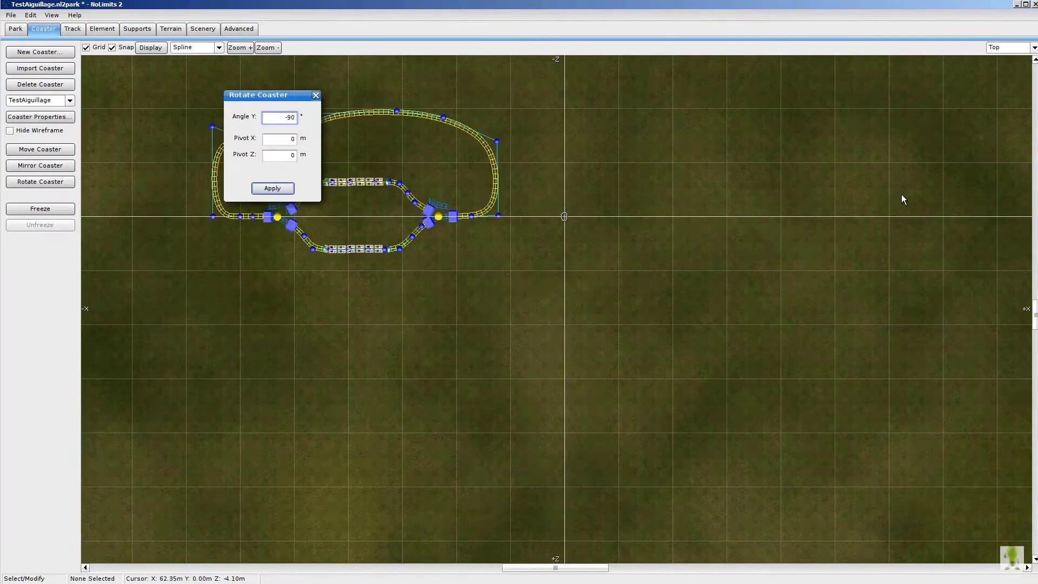
right_drag(453, 169, 455, 313)
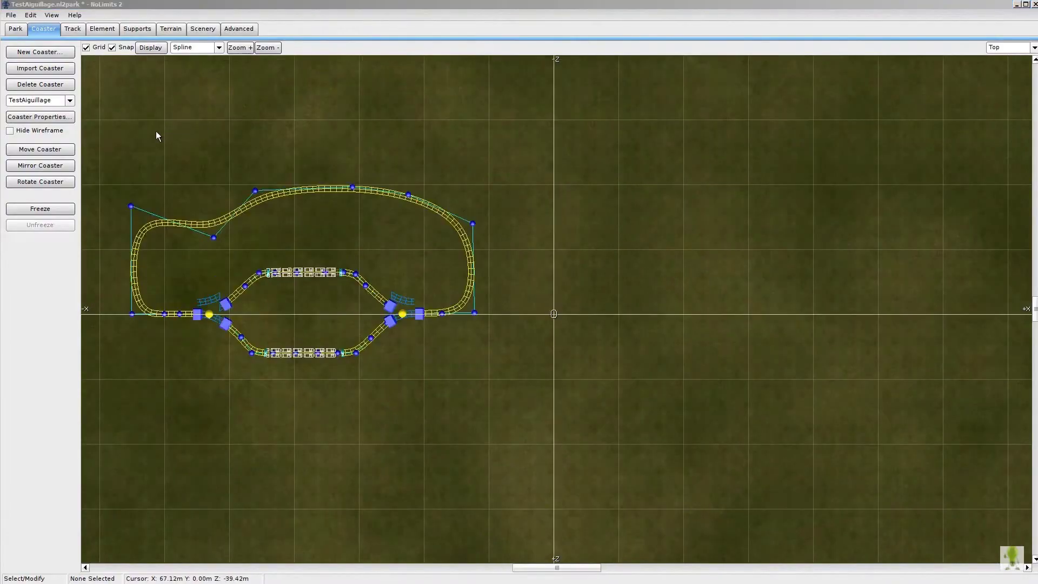
Mirror the coaster North <-> South and mirror it back the same way
click(60, 166)
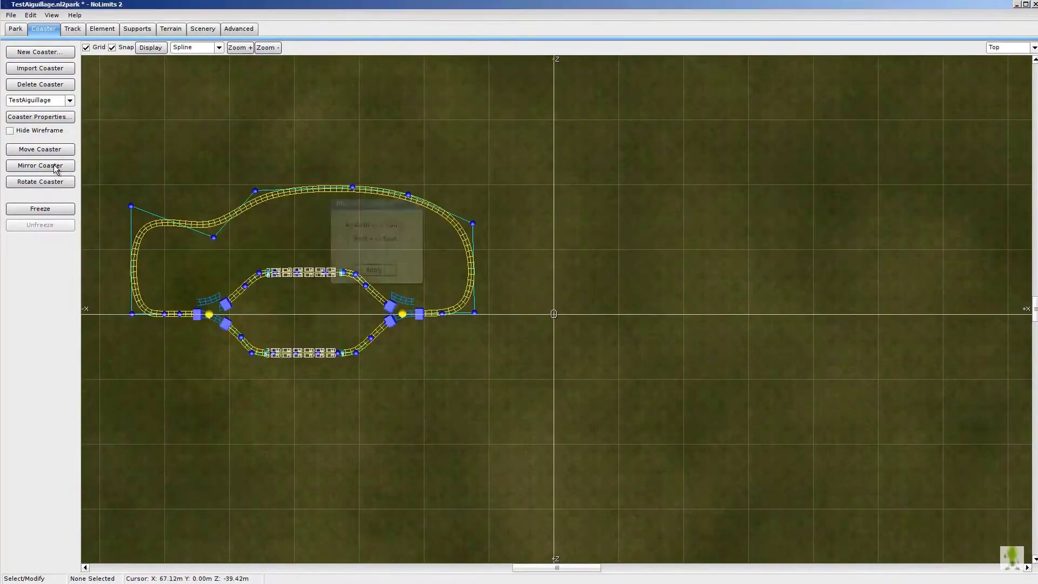
drag(385, 203, 393, 79)
click(381, 145)
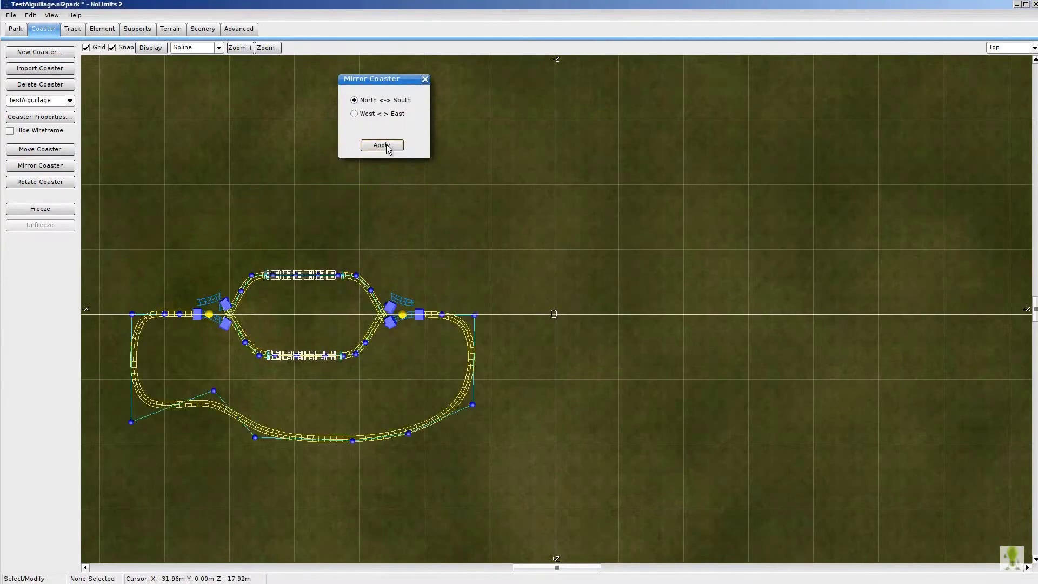
click(383, 145)
Mirror the coaster West <-> East, flip it North <-> South and back, and mirror it West <-> East again
click(353, 114)
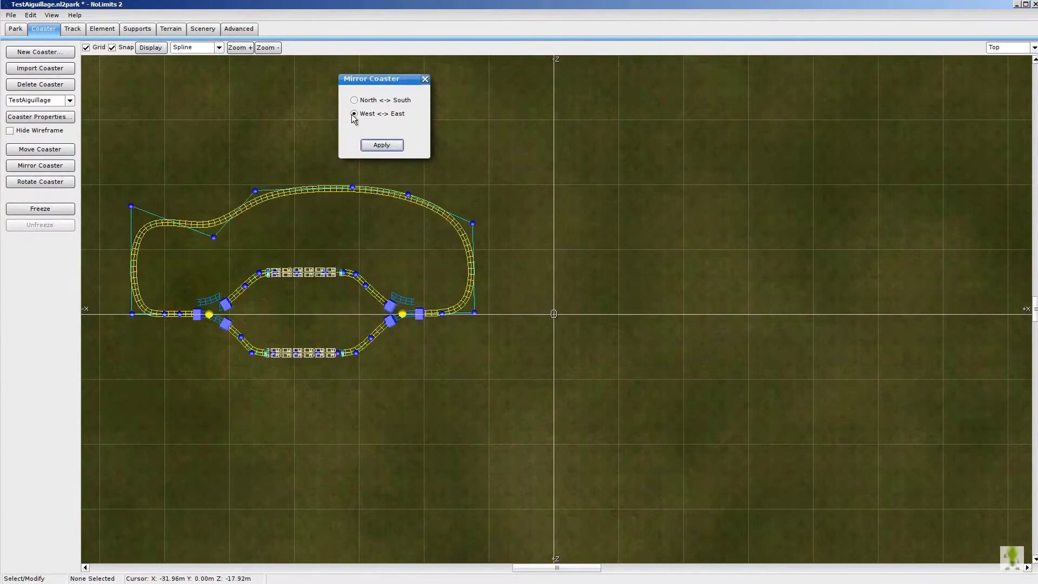
click(382, 145)
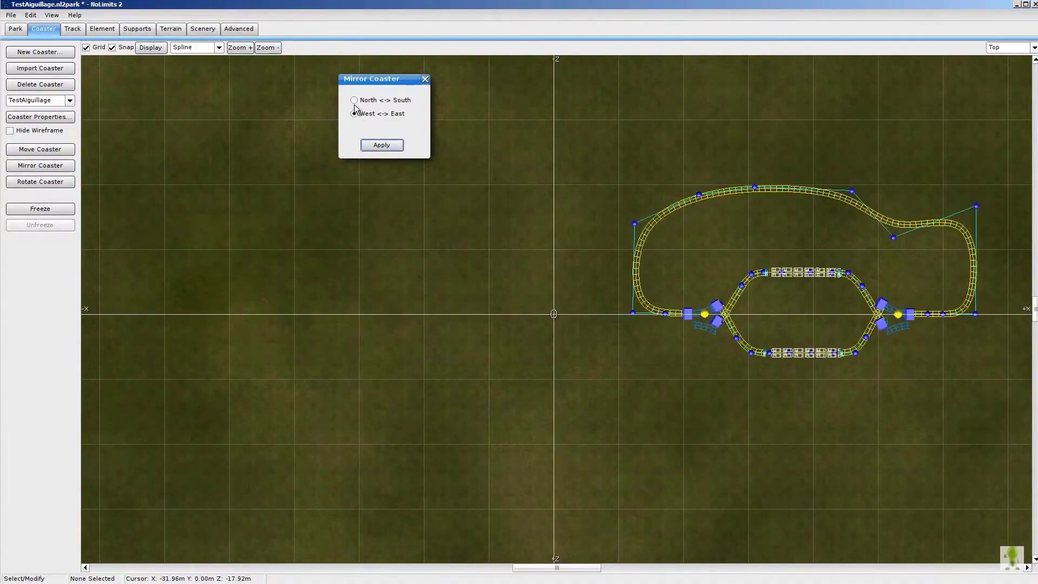
click(388, 146)
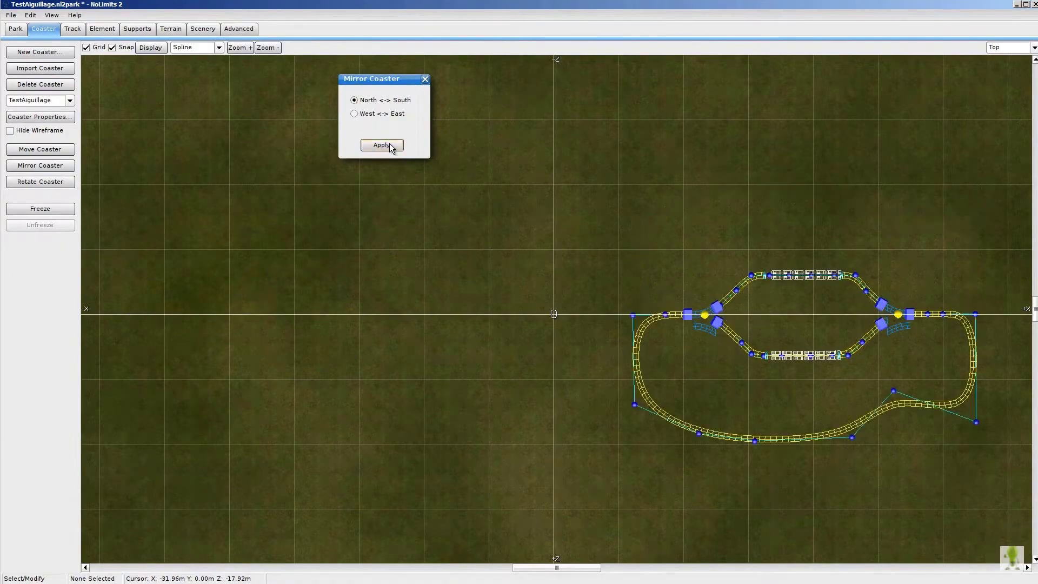
click(390, 146)
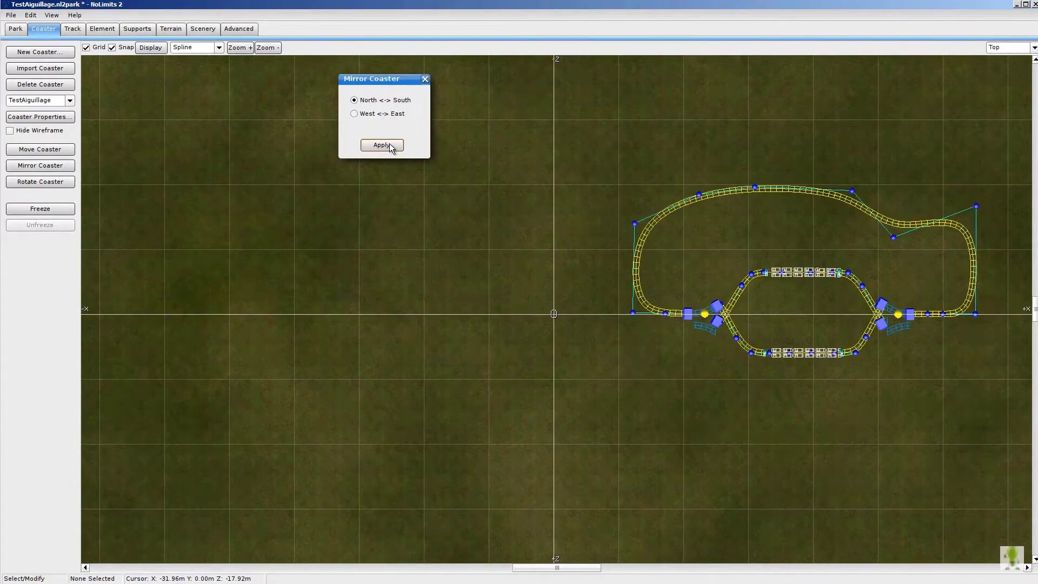
click(354, 114)
click(381, 147)
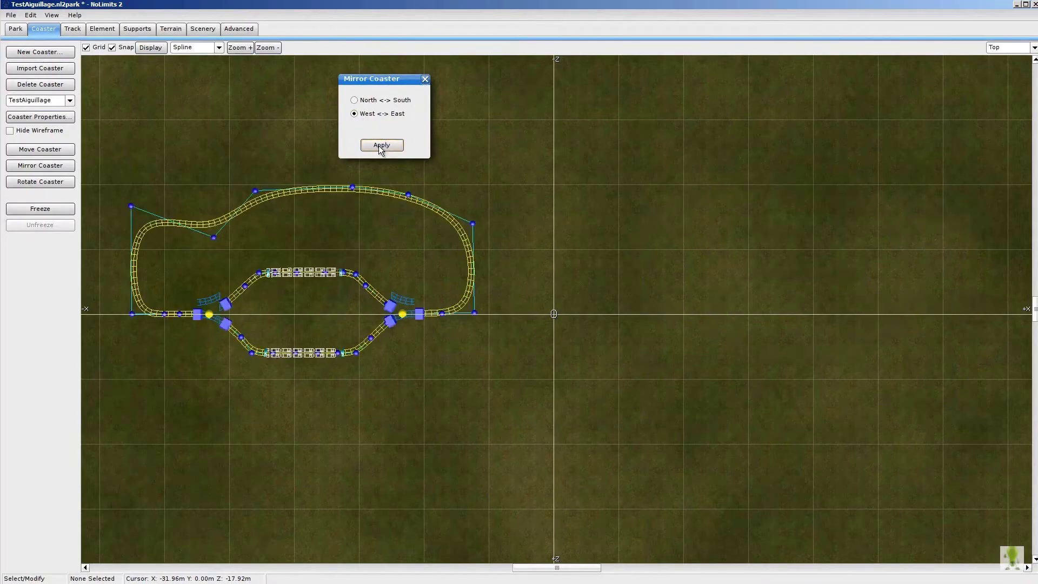
click(425, 79)
Select the four vertices along the middle of the outer loop's upper stretch and make that track straight
scroll(343, 315, up, 3)
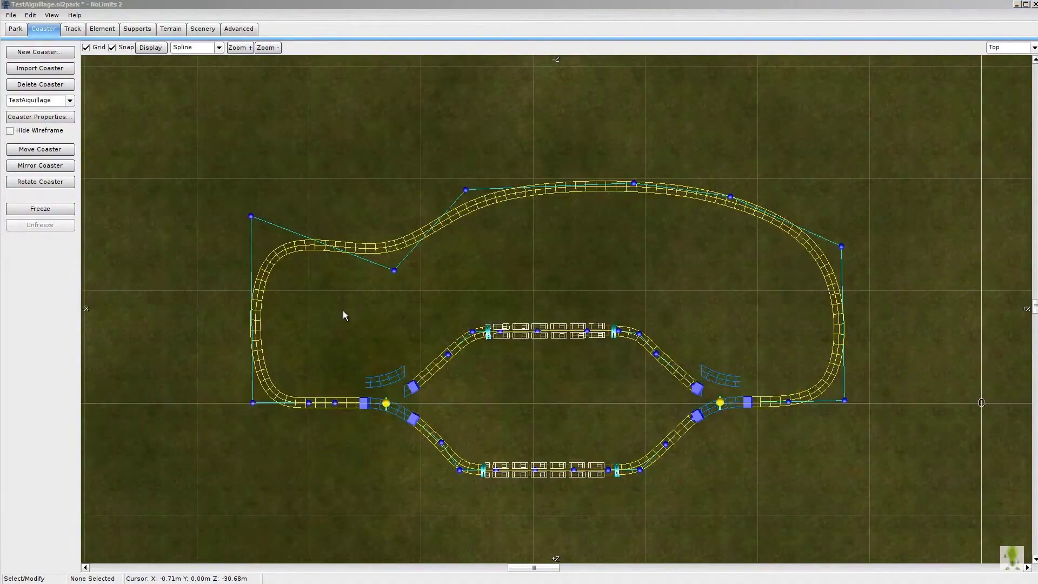
click(72, 28)
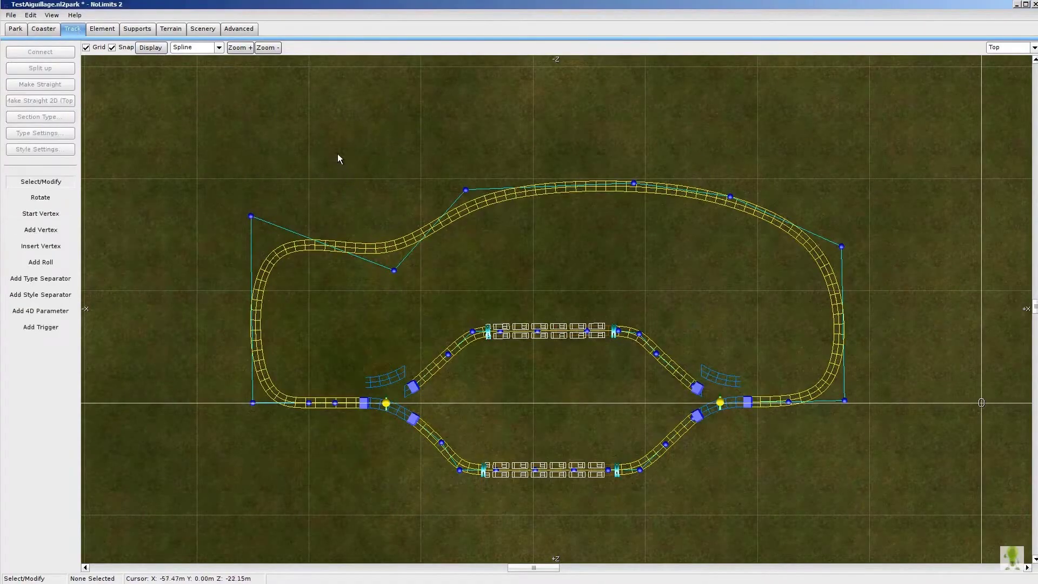
drag(345, 131, 755, 286)
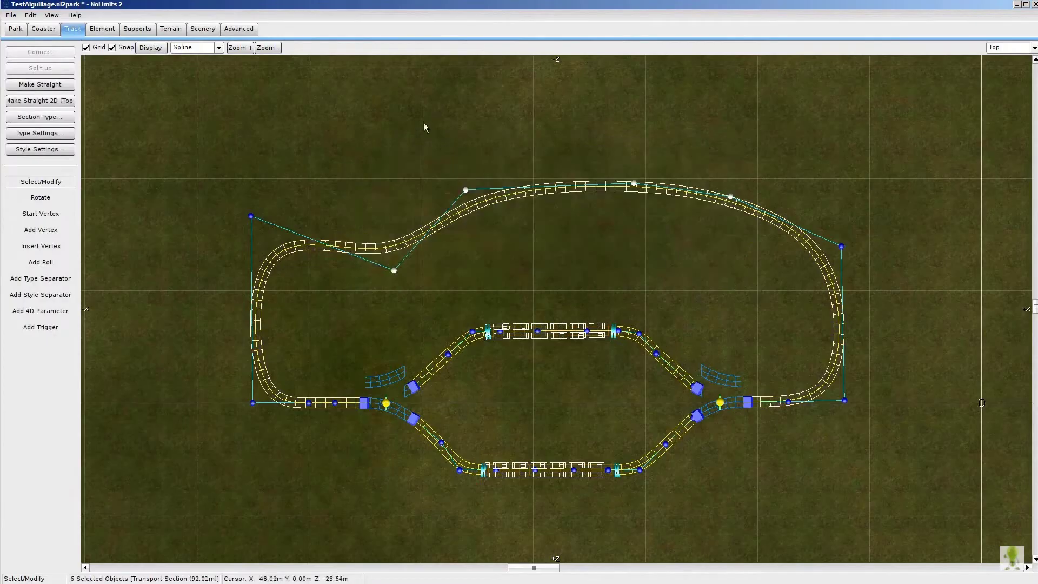
click(42, 86)
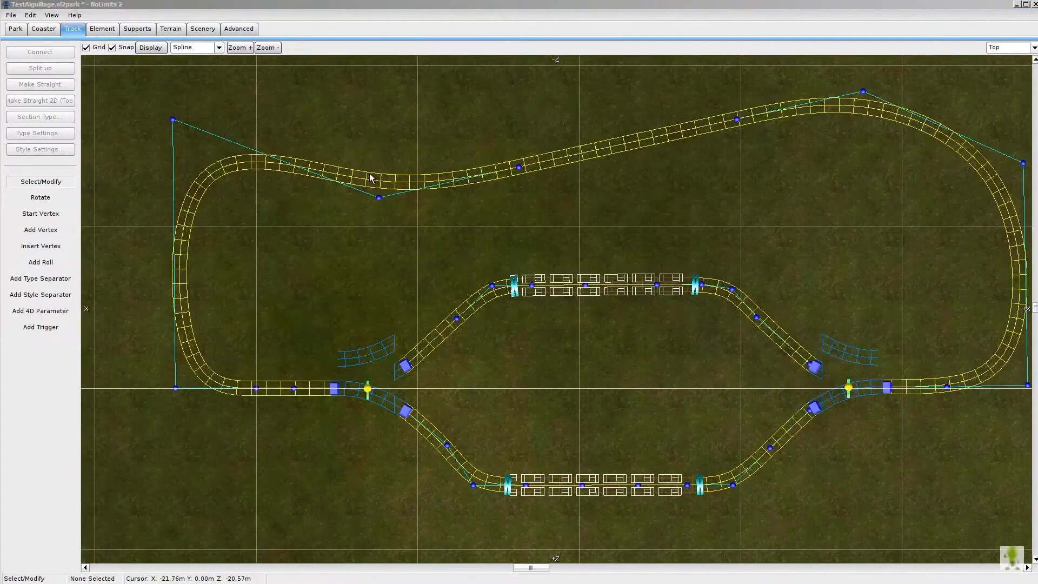
Select the outer loop's transport section and examine the section types available for it
click(370, 178)
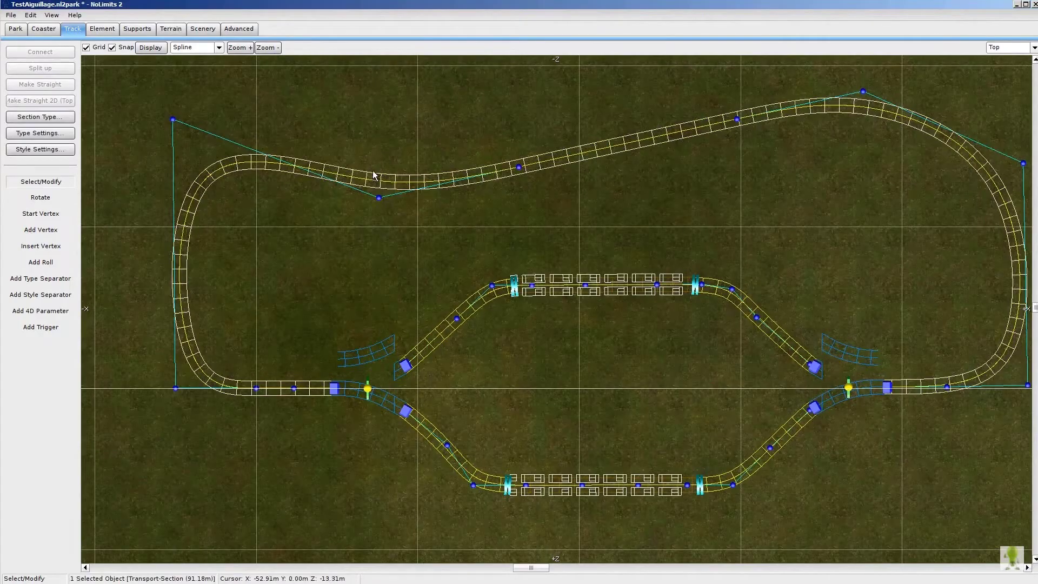
click(57, 119)
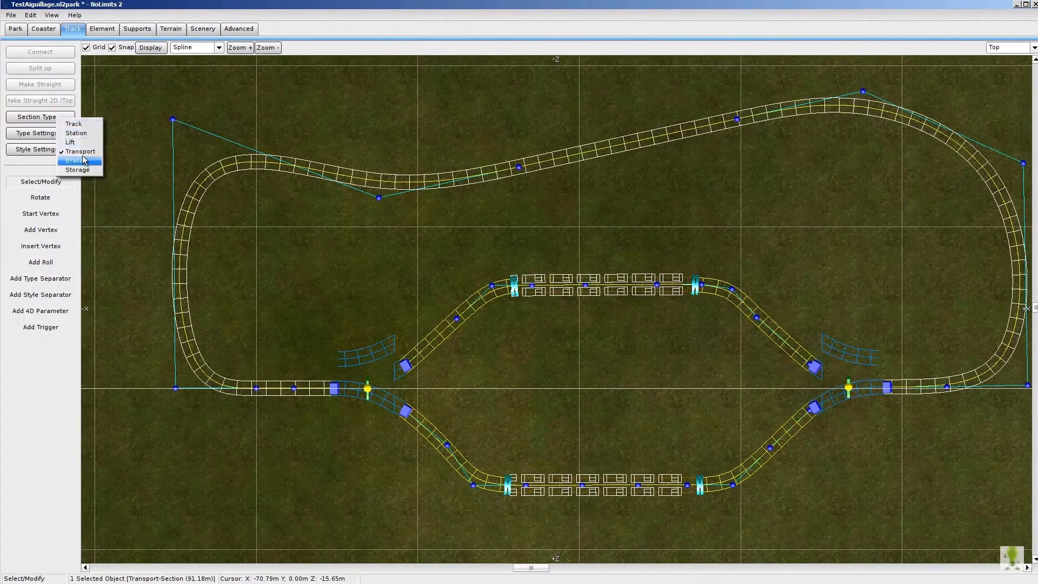
click(129, 132)
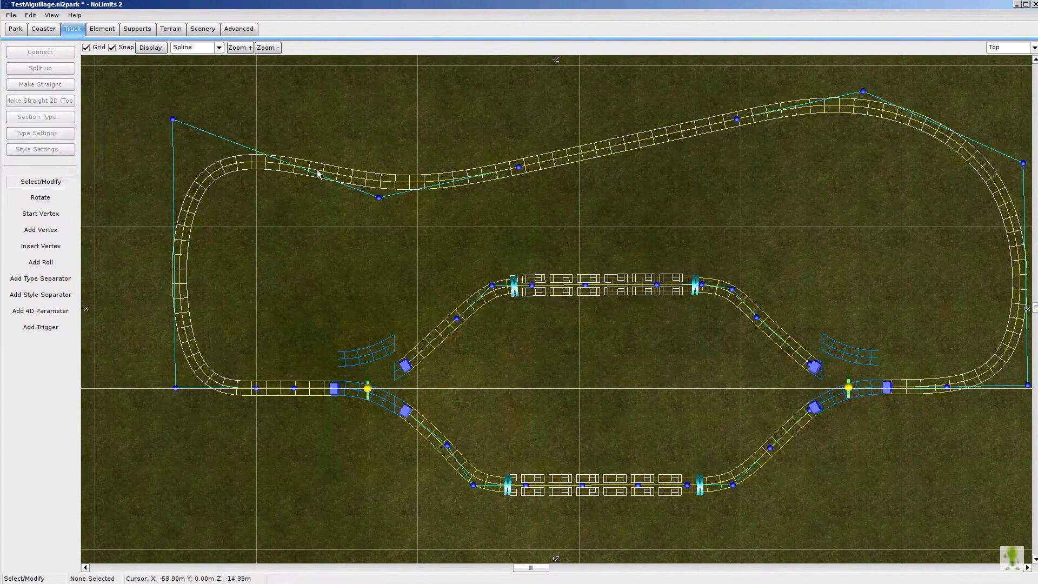
Review the speed and the other transport settings of the outer loop section, keeping them as they are
click(367, 174)
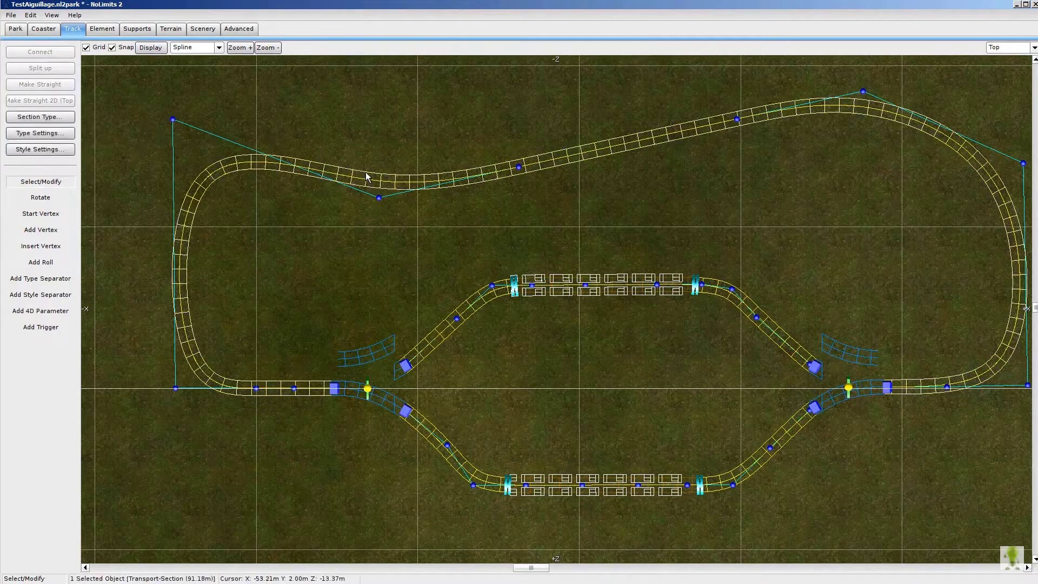
click(60, 134)
drag(494, 198, 507, 104)
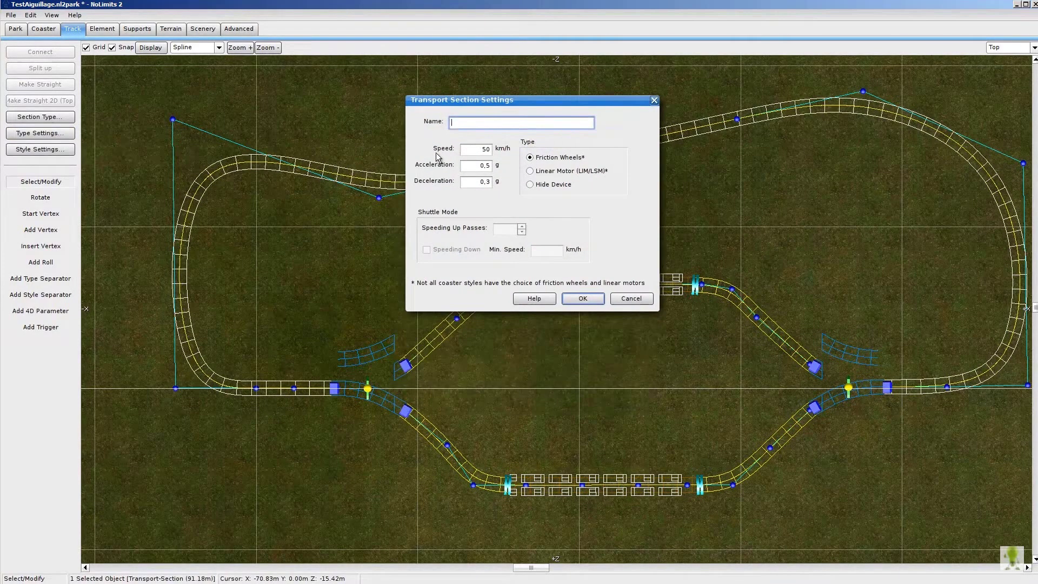
click(477, 151)
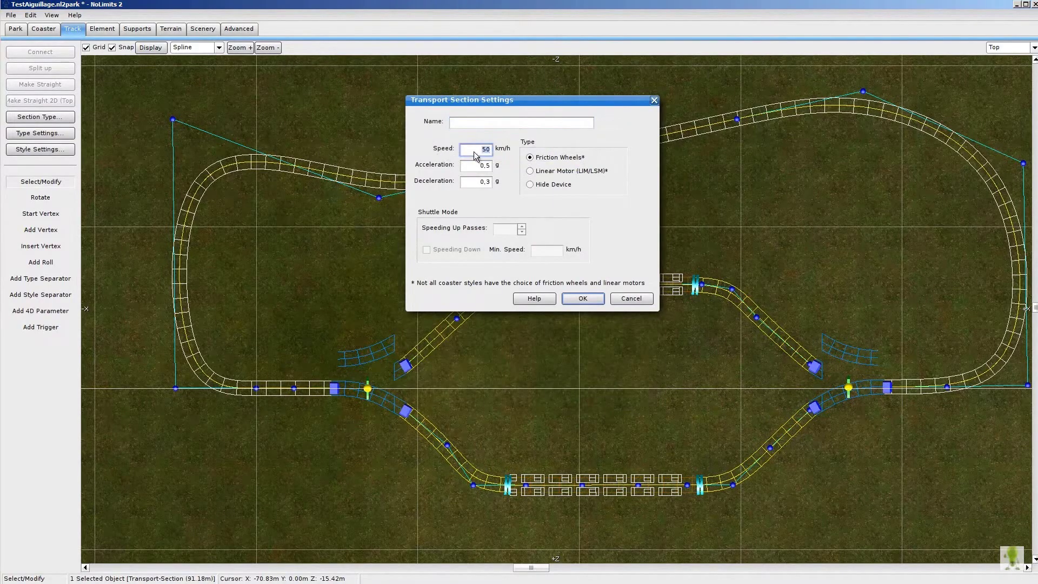
double_click(483, 150)
click(588, 305)
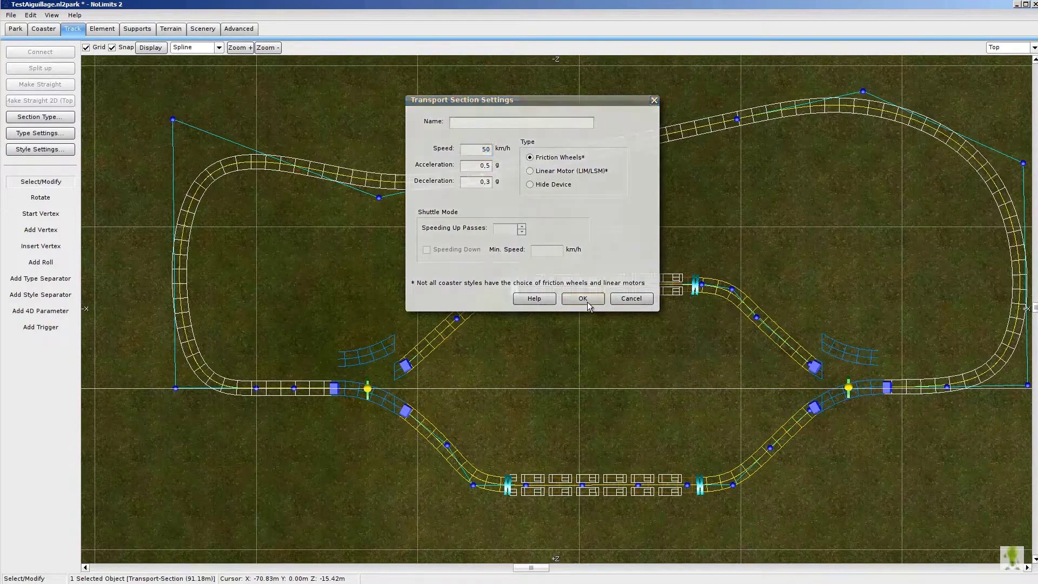
Freeze the coaster and inspect the drive devices along the outer loop up close in the perspective view
click(47, 31)
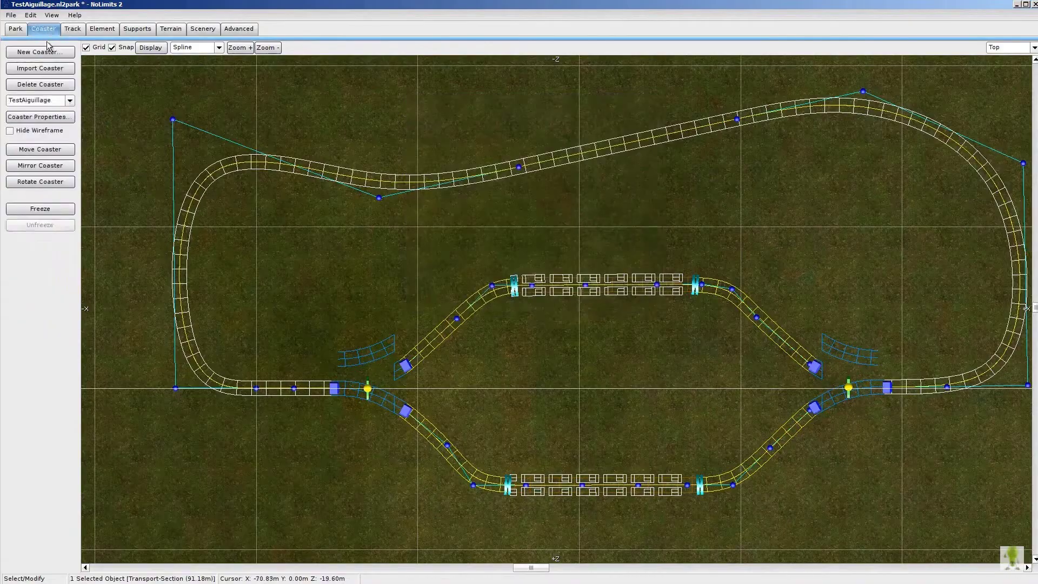
click(48, 210)
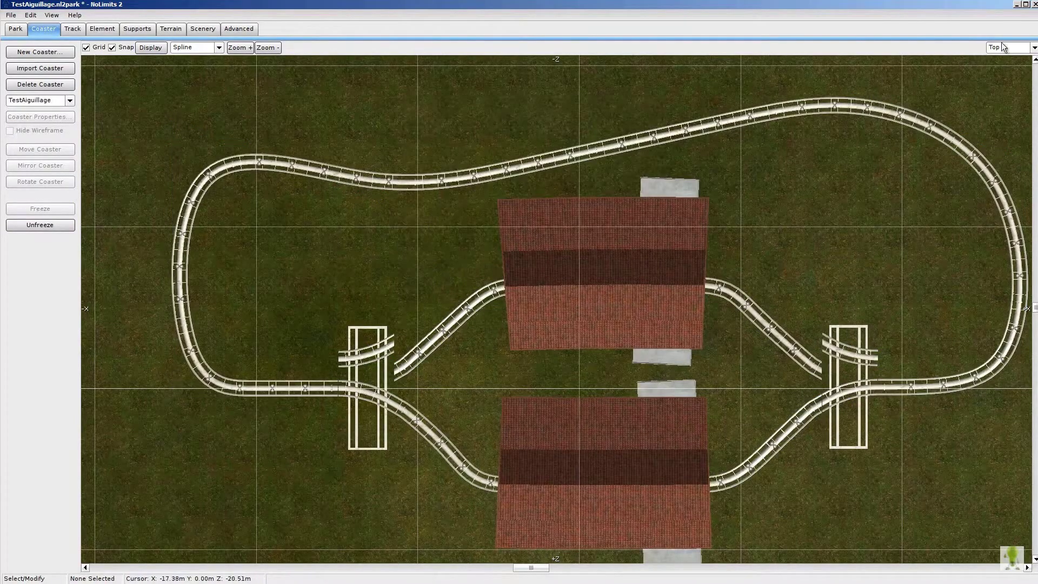
click(1033, 48)
click(1007, 101)
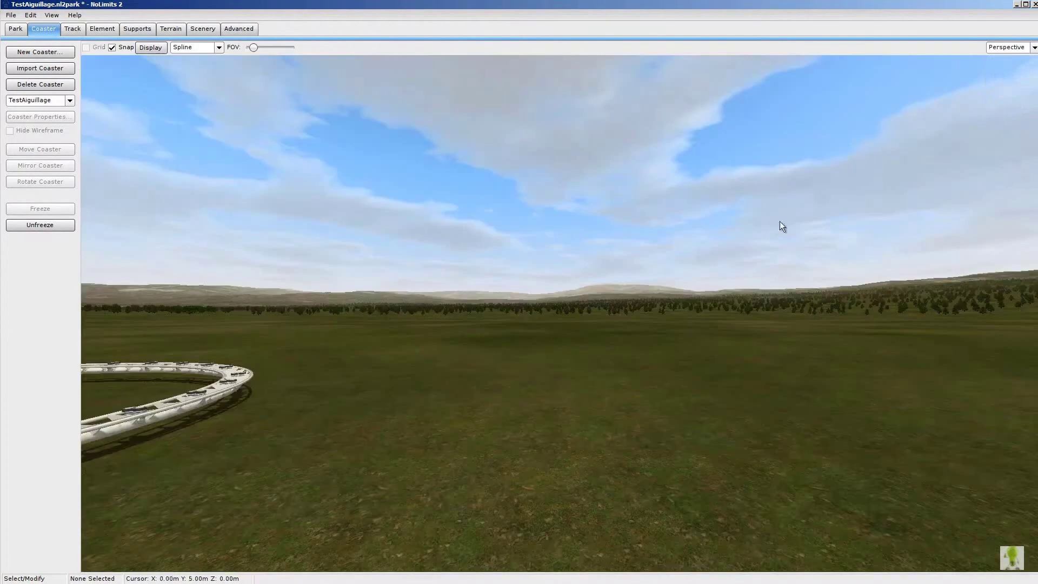
key(w)
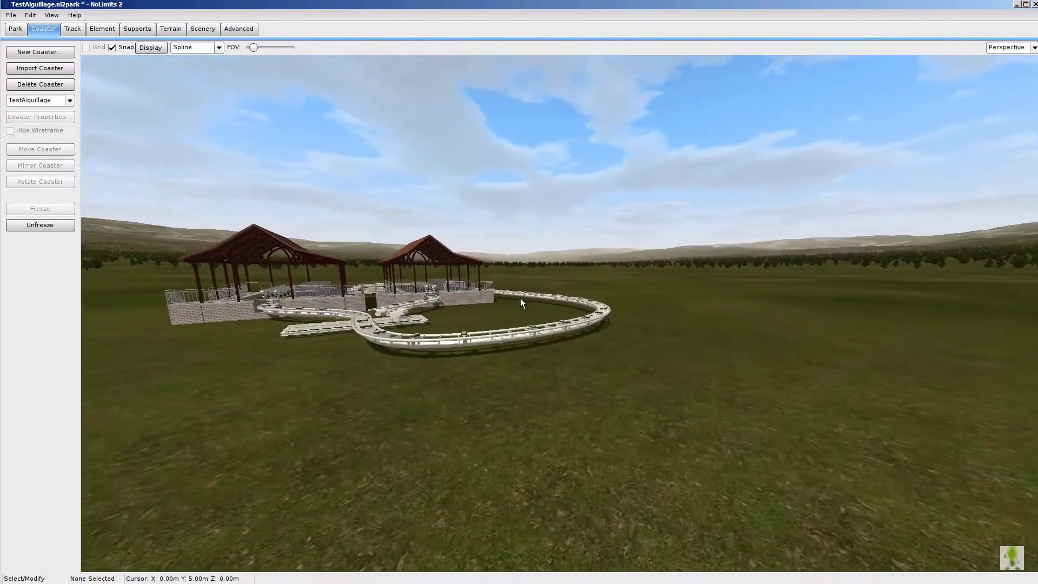
key(Down)
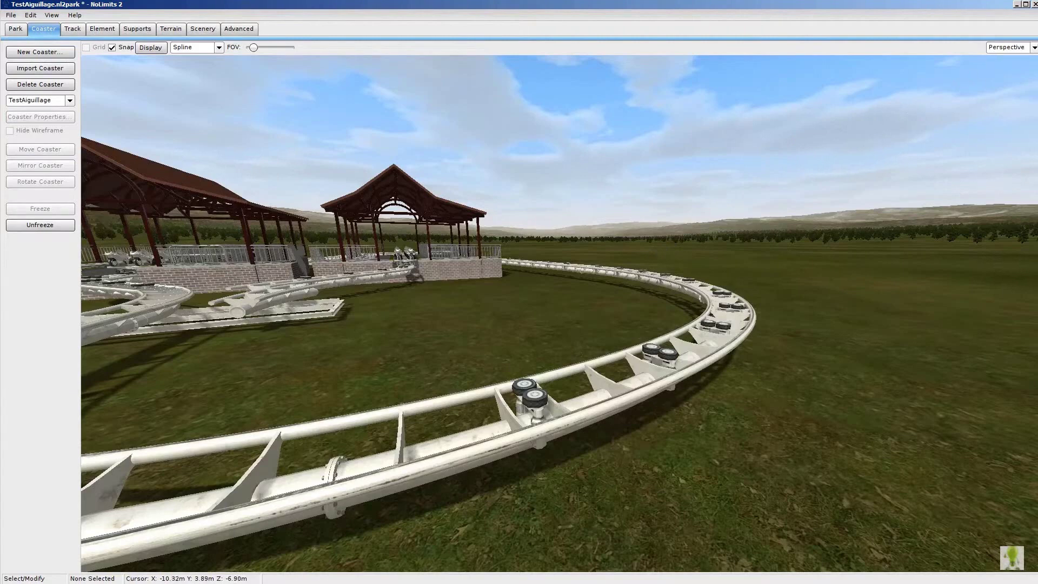
click(1003, 47)
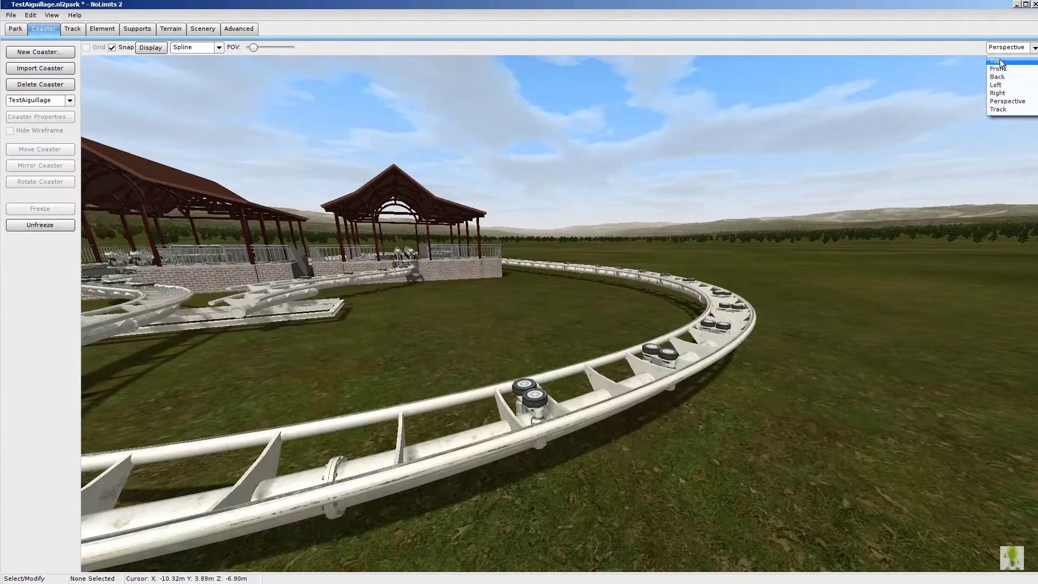
click(783, 110)
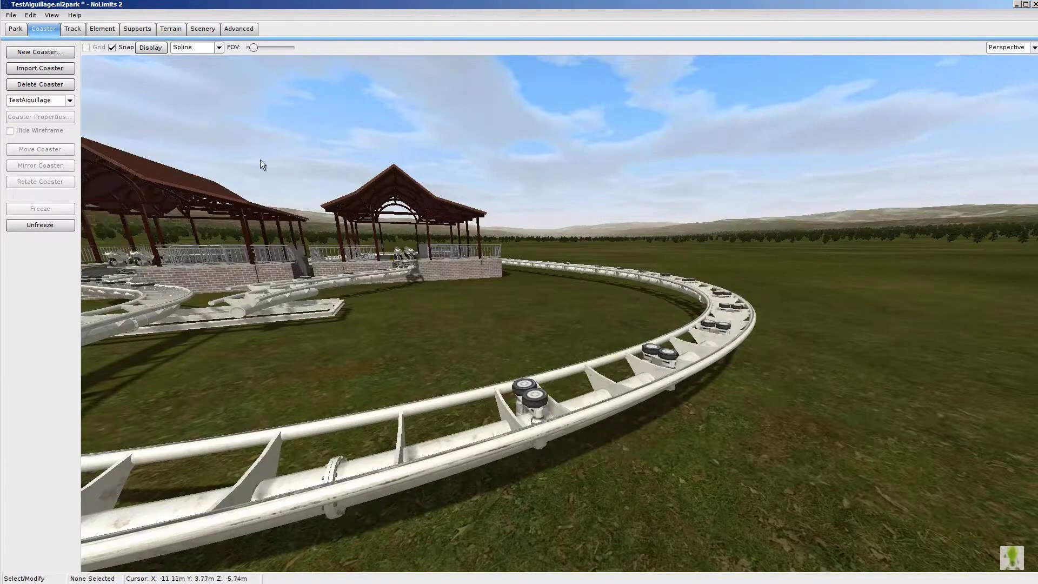
Unfreeze the coaster and set the outer loop's transport section type to Linear Motor (LIM/LSM)
click(70, 29)
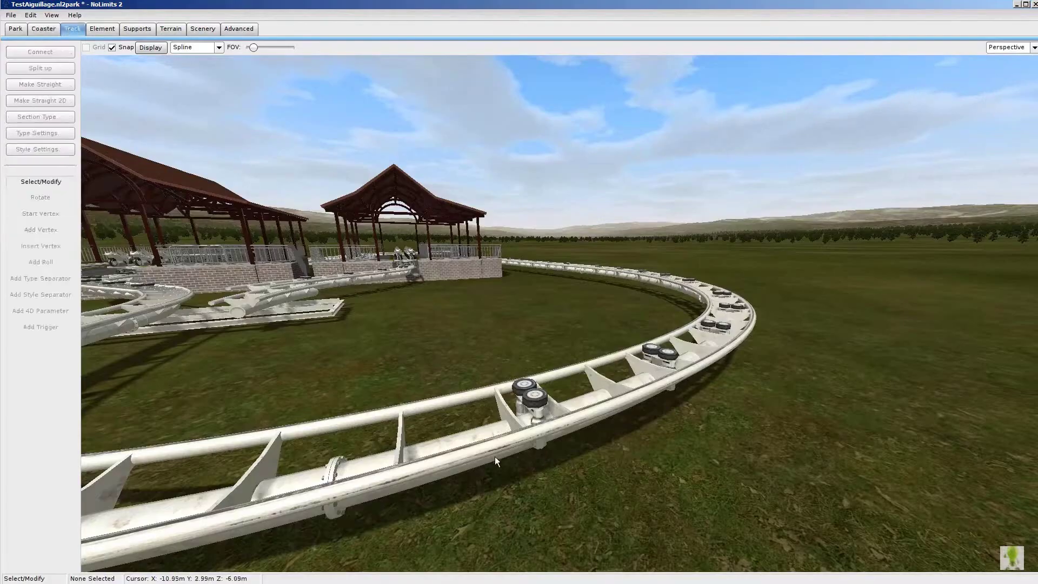
click(48, 27)
click(54, 224)
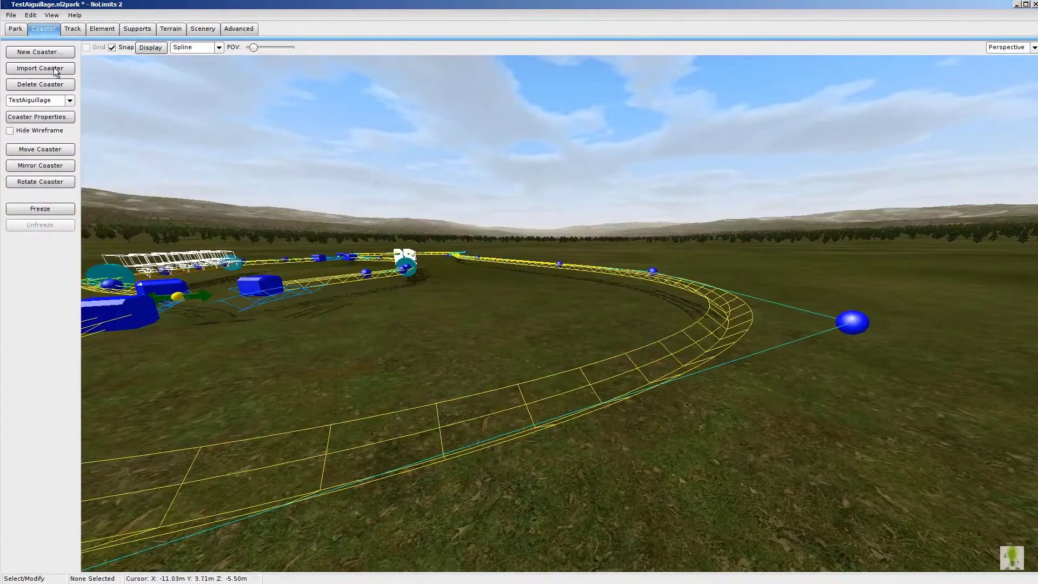
click(74, 30)
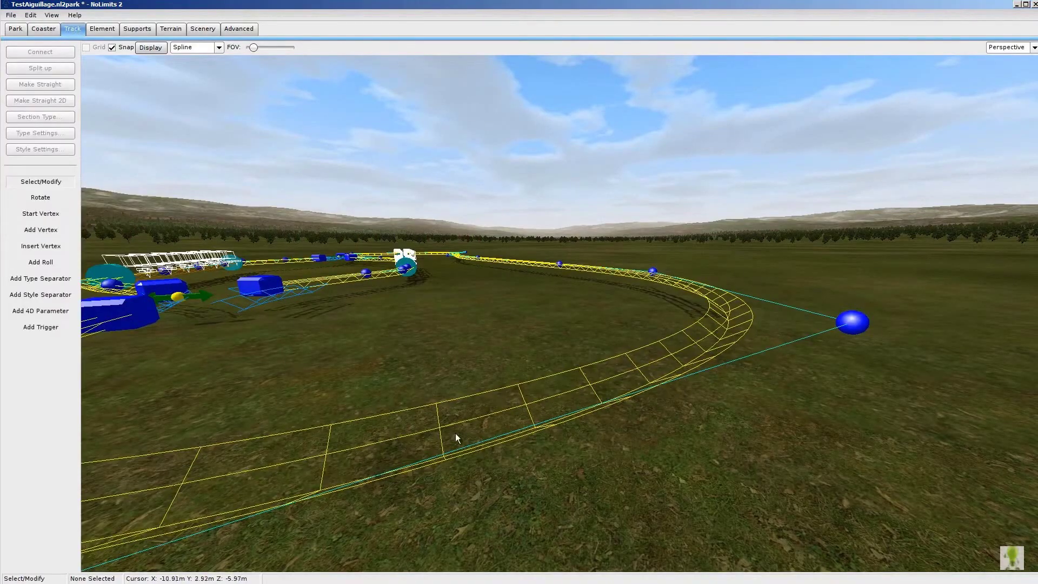
click(454, 402)
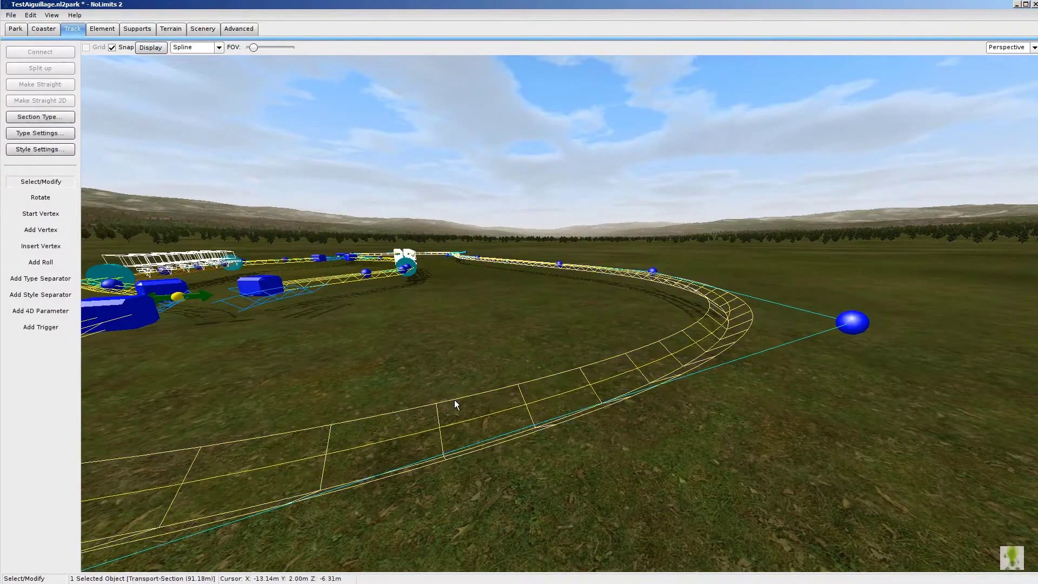
click(40, 134)
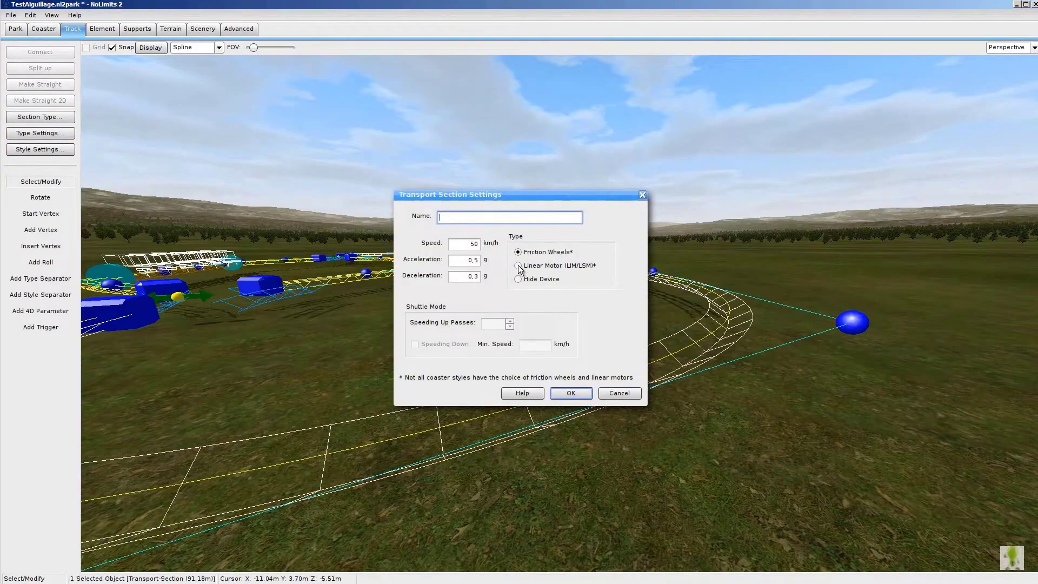
click(518, 265)
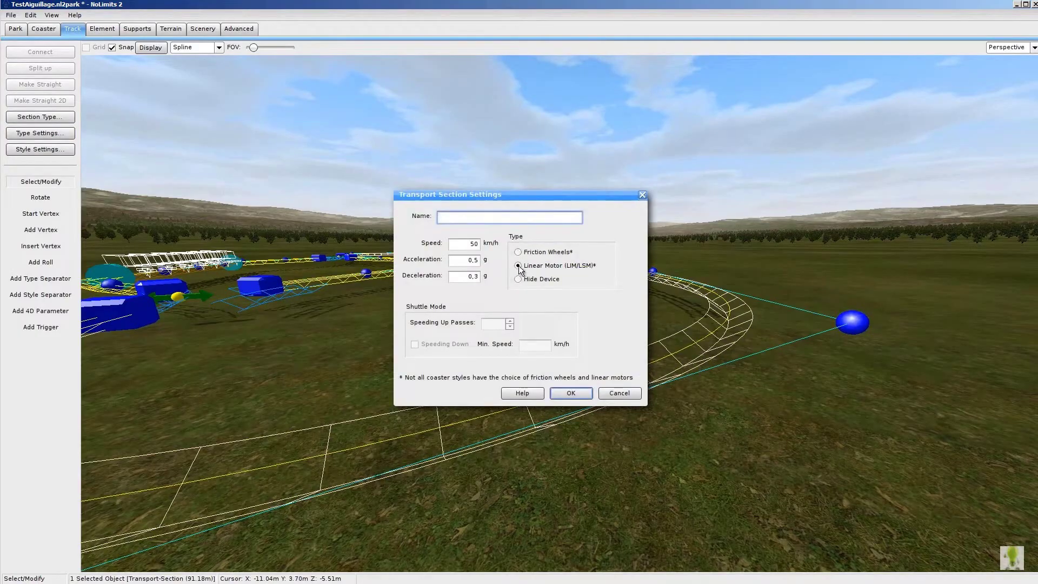
click(579, 389)
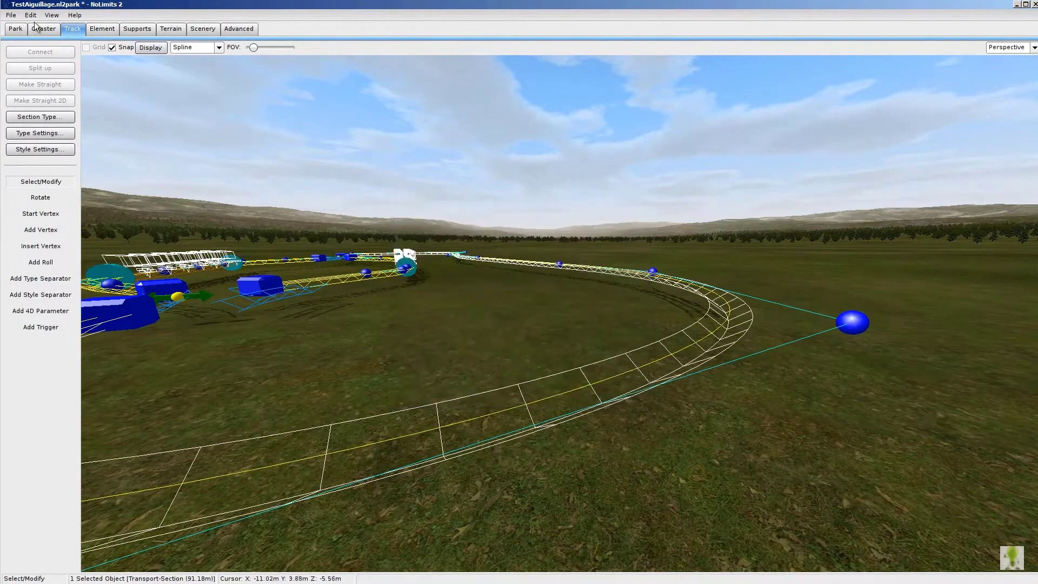
Freeze the coaster again and inspect the linear motors along the outer loop in the perspective view
click(40, 28)
click(41, 210)
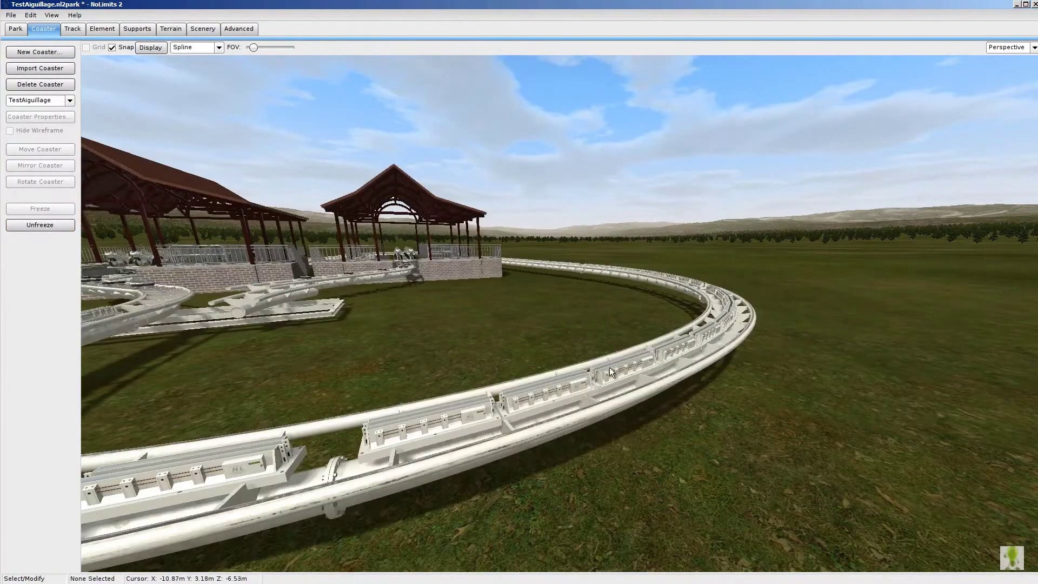
scroll(519, 300, down, 5)
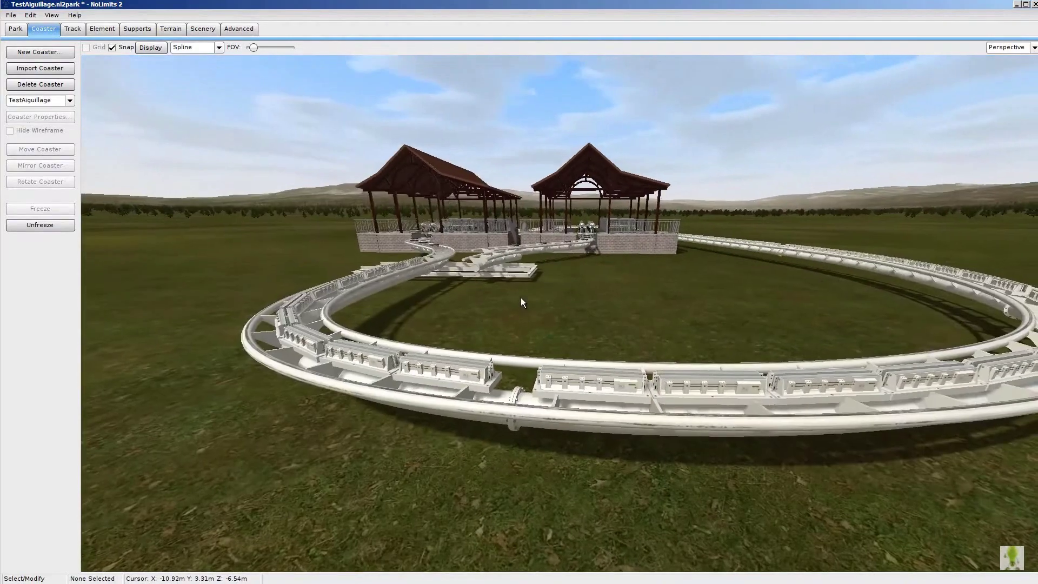
Close the editor saving the project changes, play the park to watch the train run, and leave the simulation
click(10, 15)
click(40, 109)
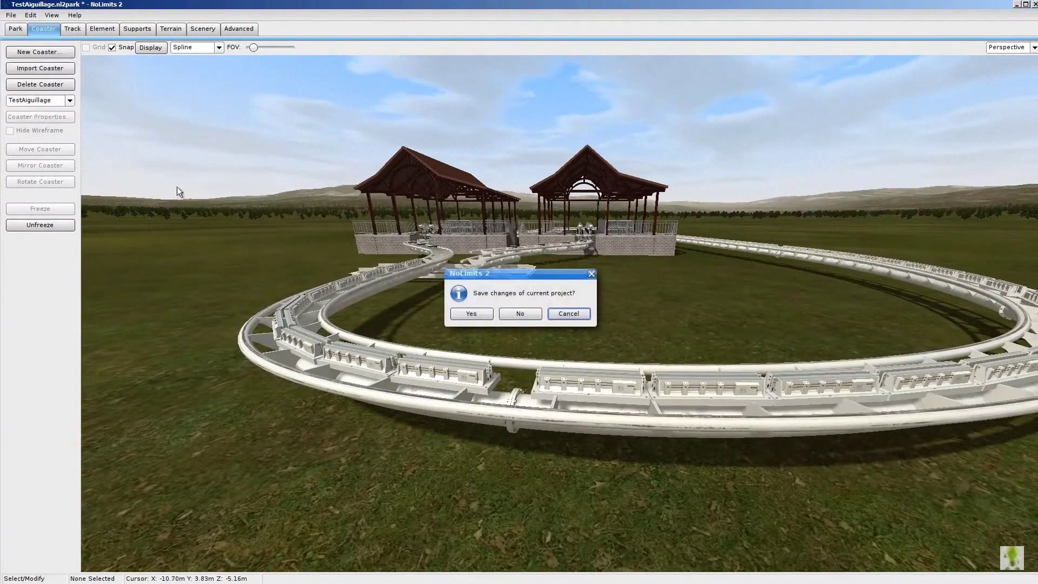
click(470, 315)
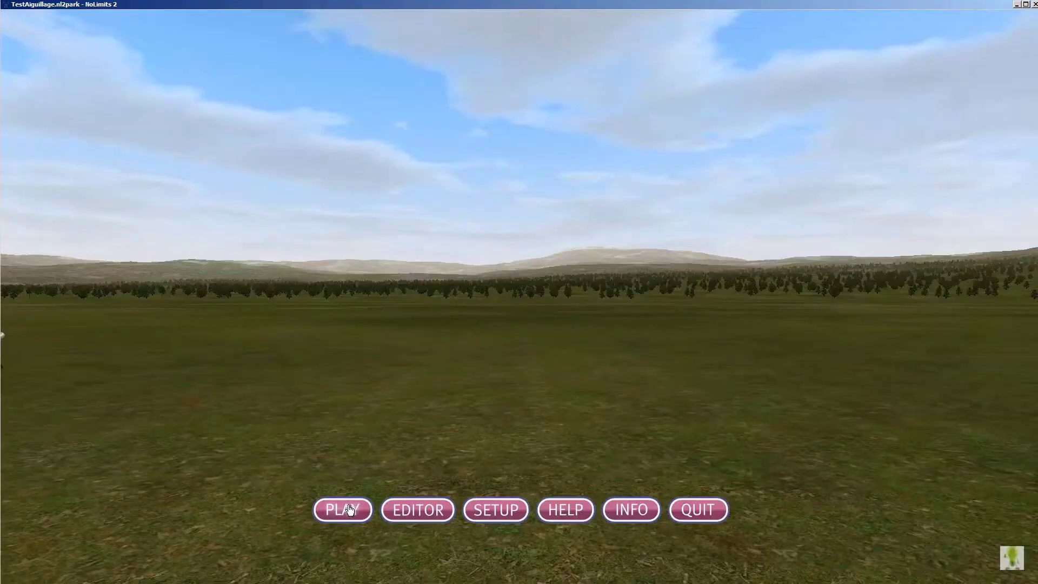
click(348, 508)
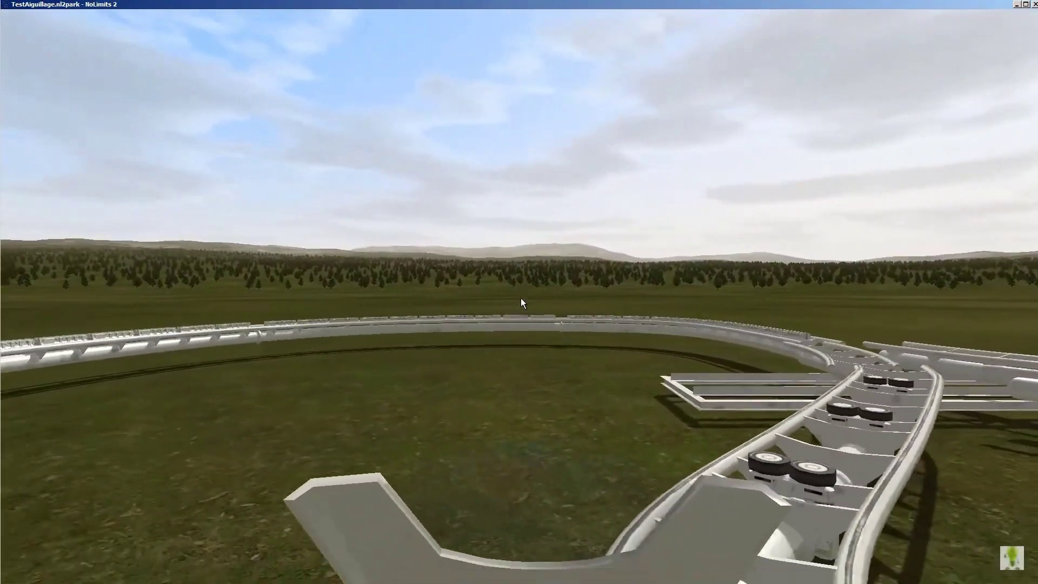
key(Escape)
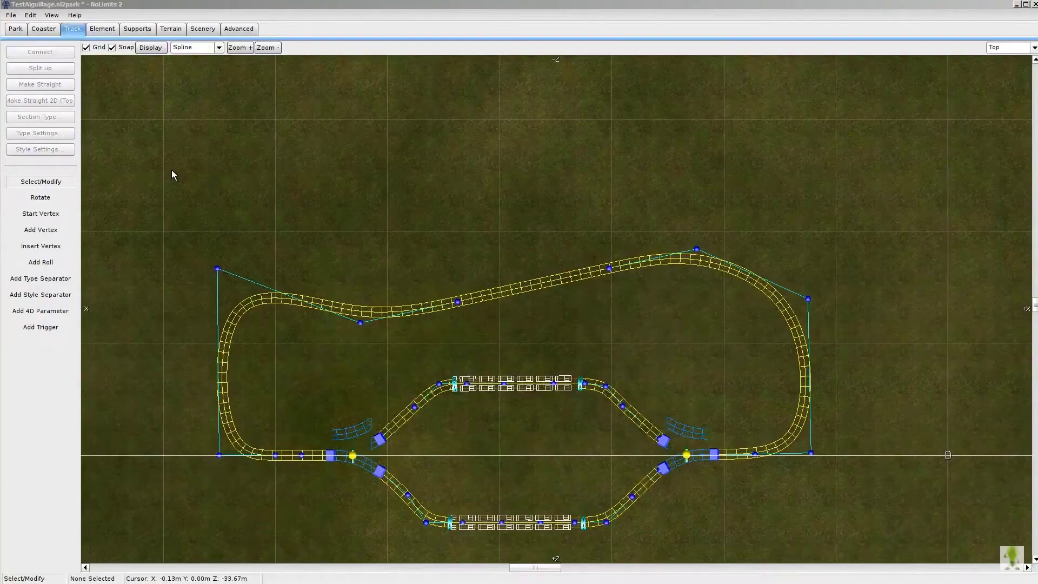
Choose the Straight Formula element from the library and set its length to 20 m
click(108, 34)
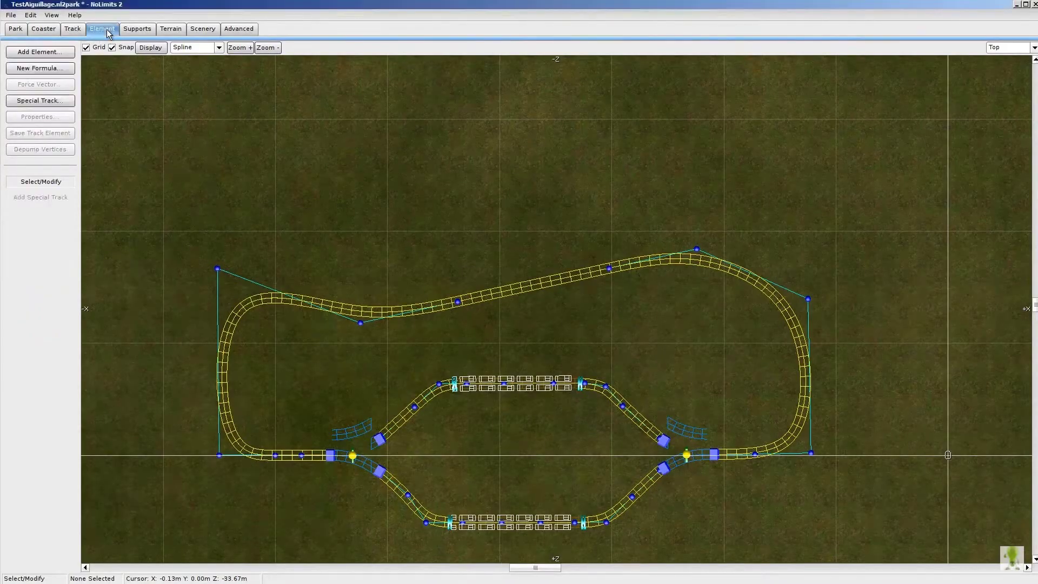
click(28, 52)
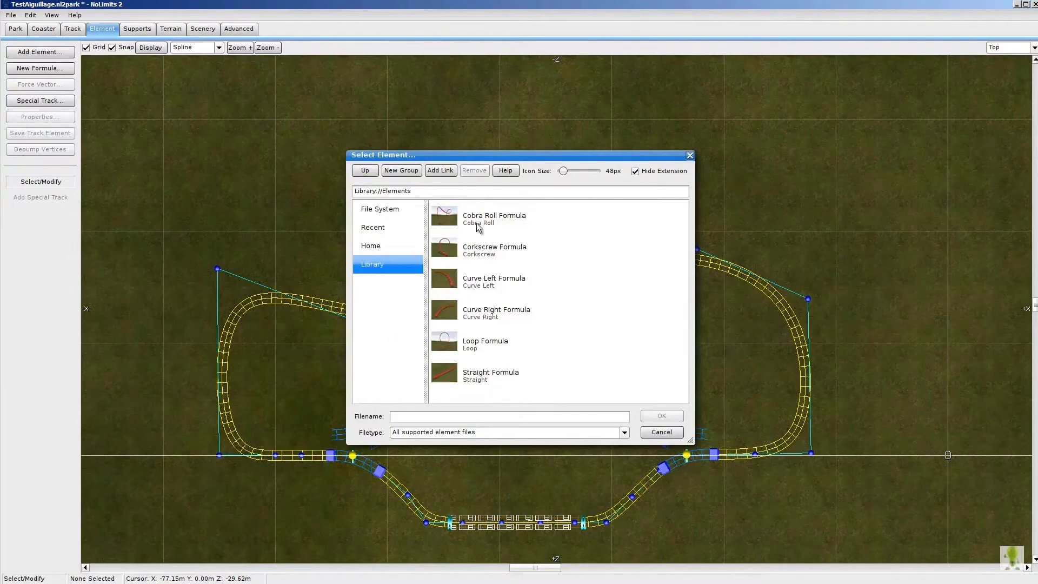
click(446, 373)
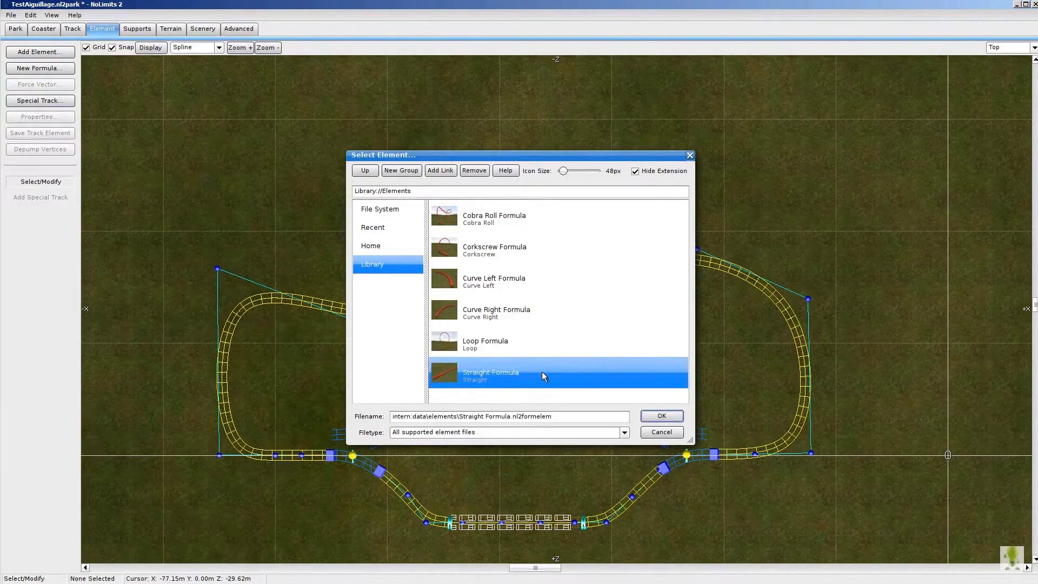
click(668, 418)
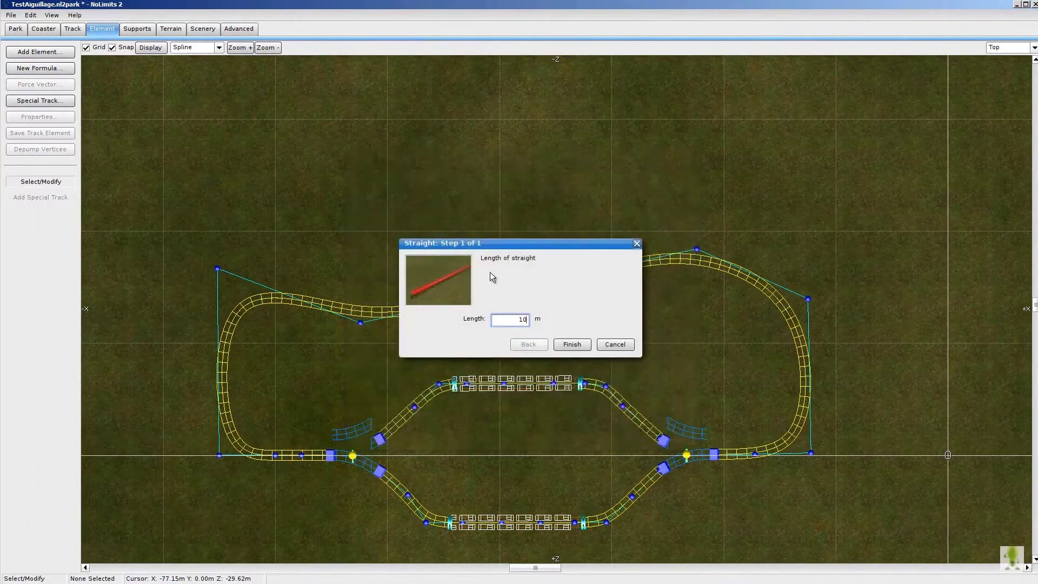
drag(511, 245, 506, 137)
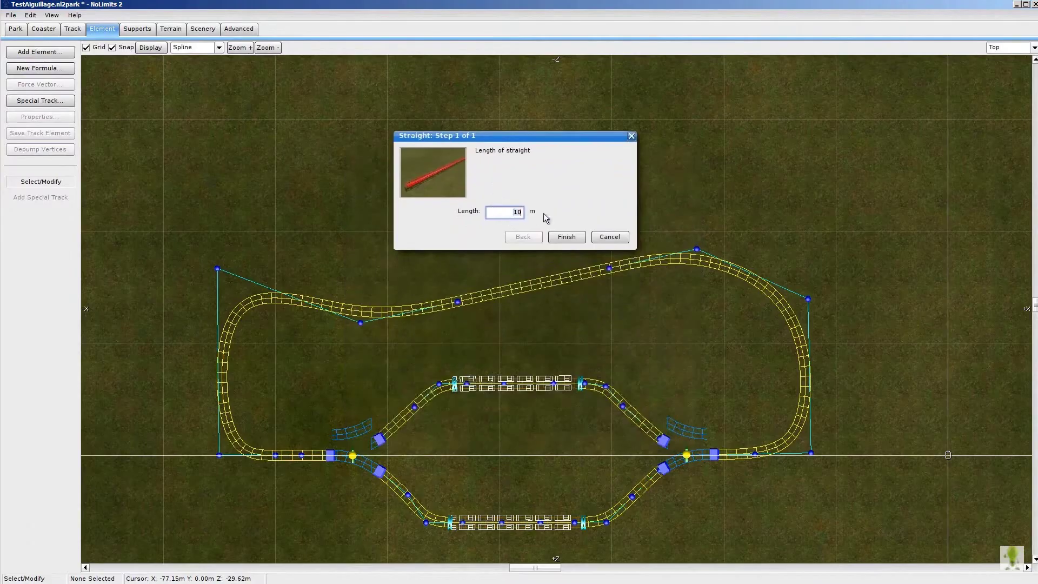
text(20)
click(567, 238)
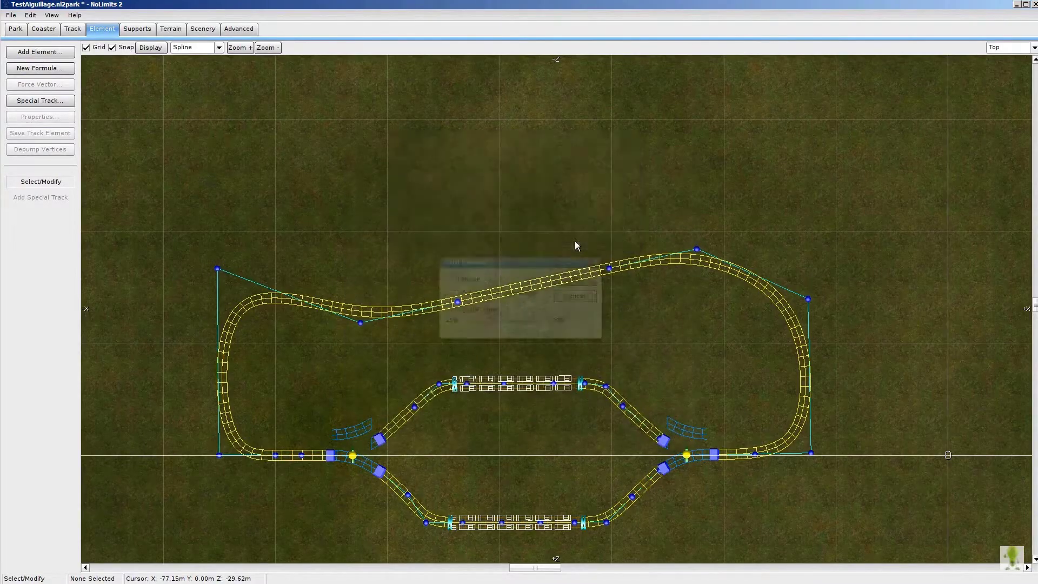
Add the straight element with Follow in Full Orientation enabled at 100% scale
drag(503, 264, 450, 139)
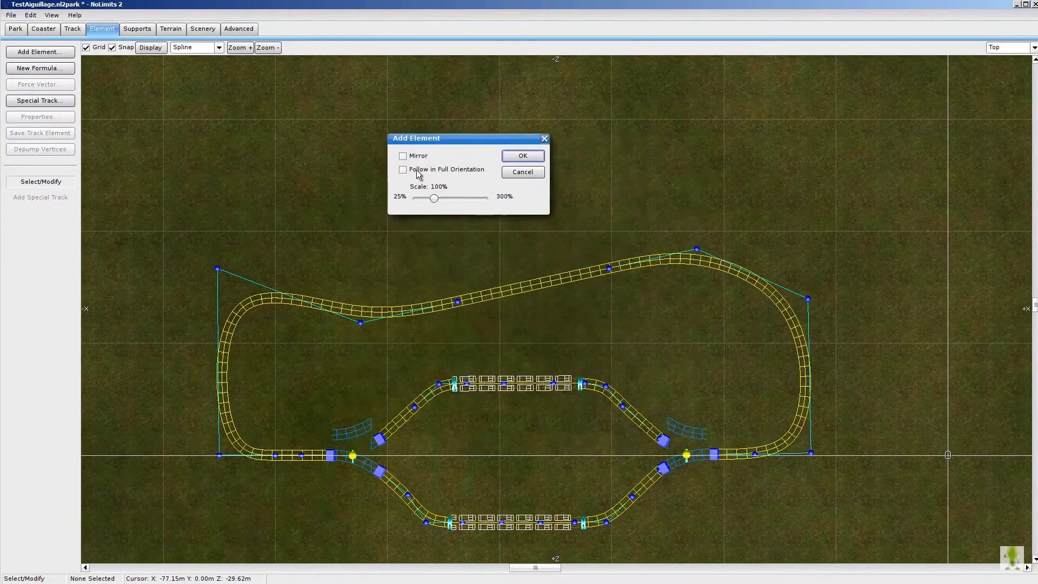
click(404, 170)
click(525, 159)
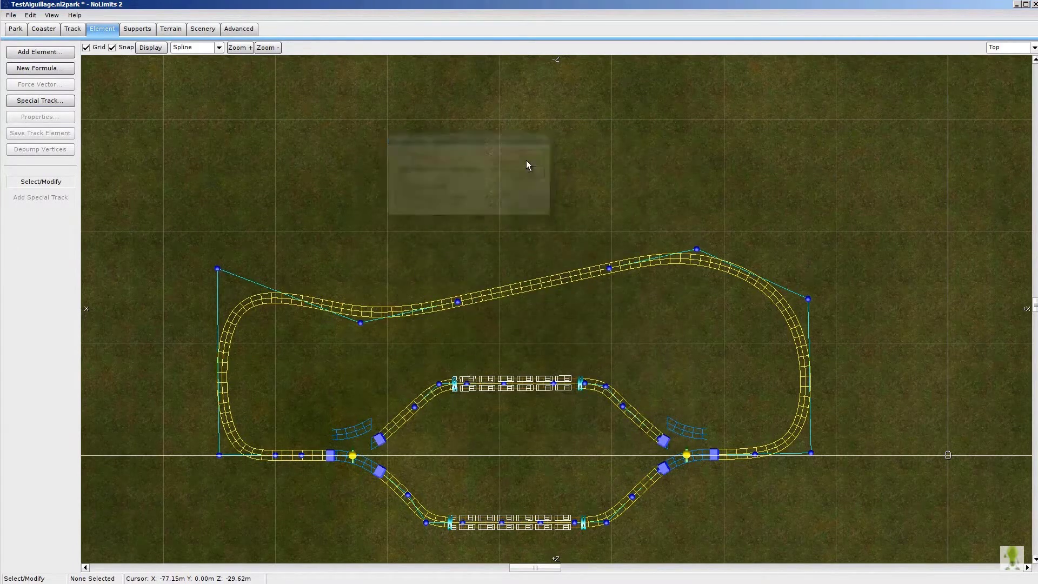
Select the whole 20 m straight element and move it to just above the upper-left part of the circuit
right_drag(847, 304, 723, 194)
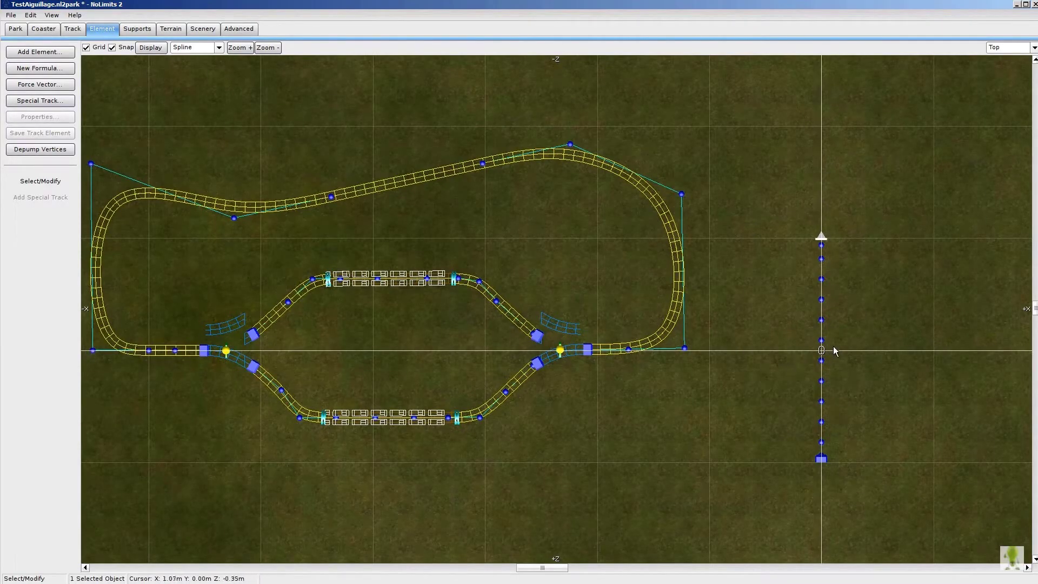
right_drag(890, 222, 870, 220)
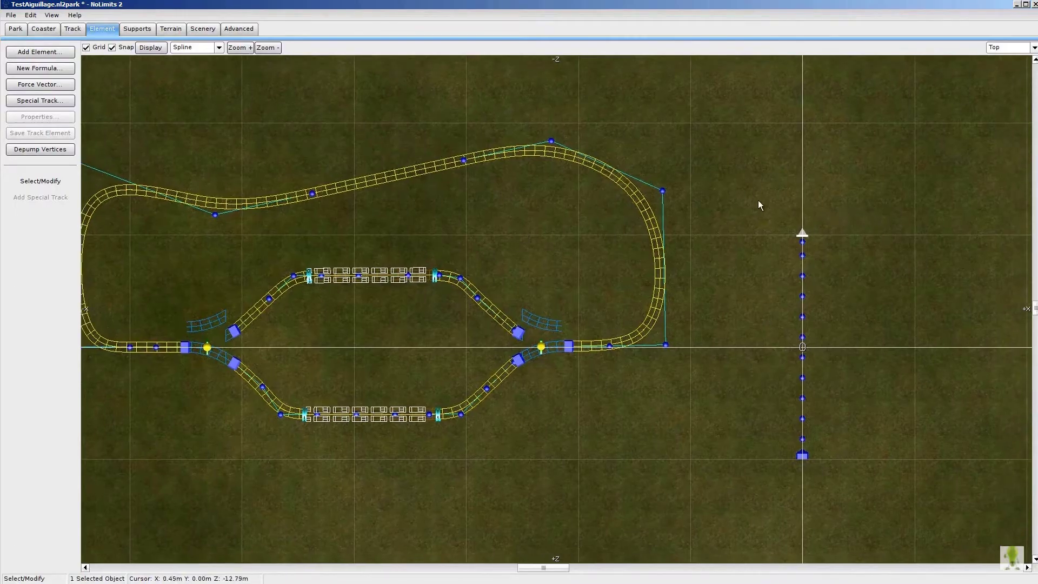
drag(771, 195, 846, 491)
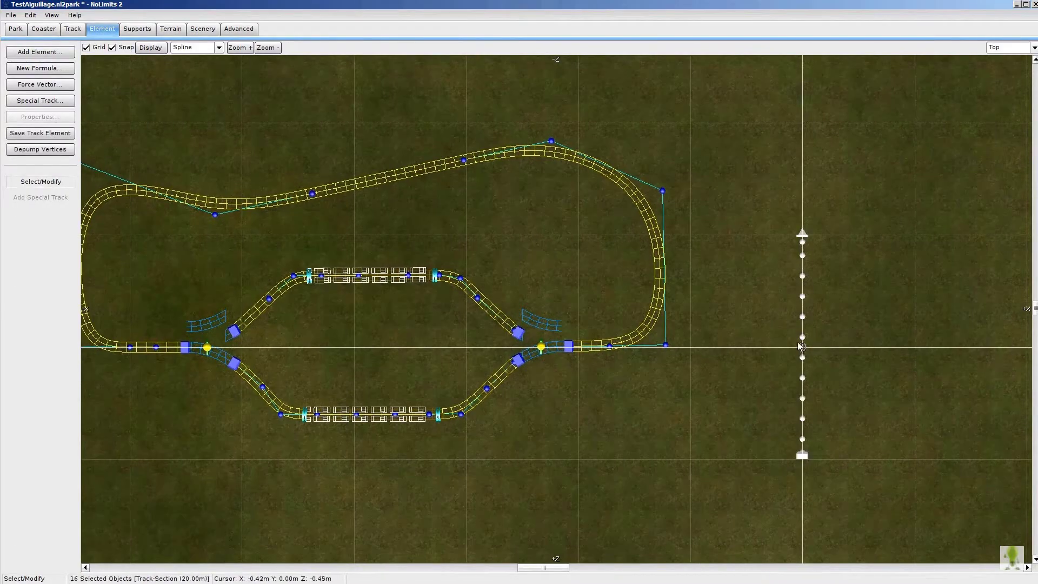
drag(802, 344, 213, 40)
right_drag(331, 102, 512, 337)
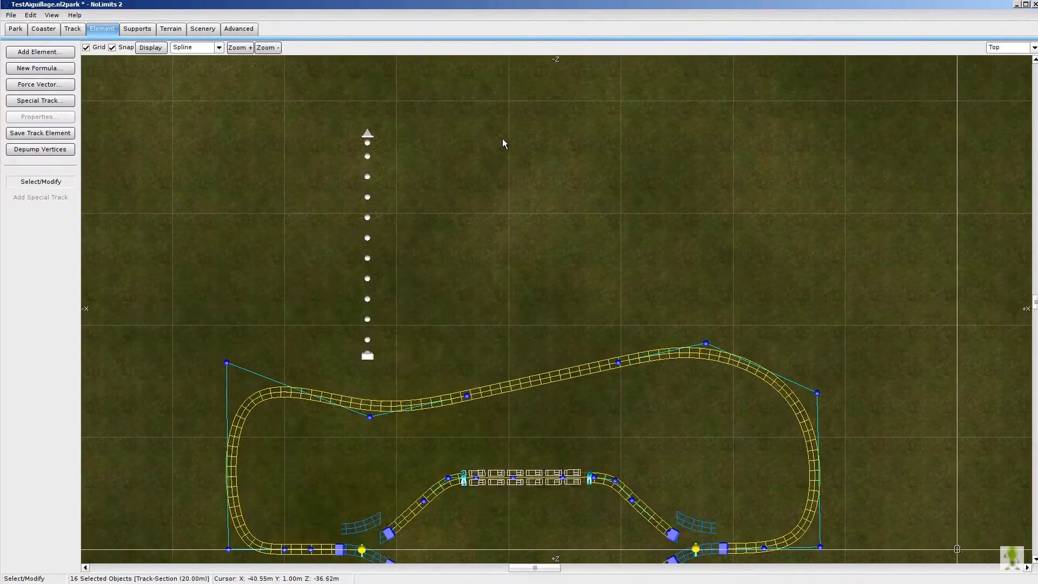
Split the outer loop at the vertex beneath the straight element and pull the two open track ends apart
click(73, 28)
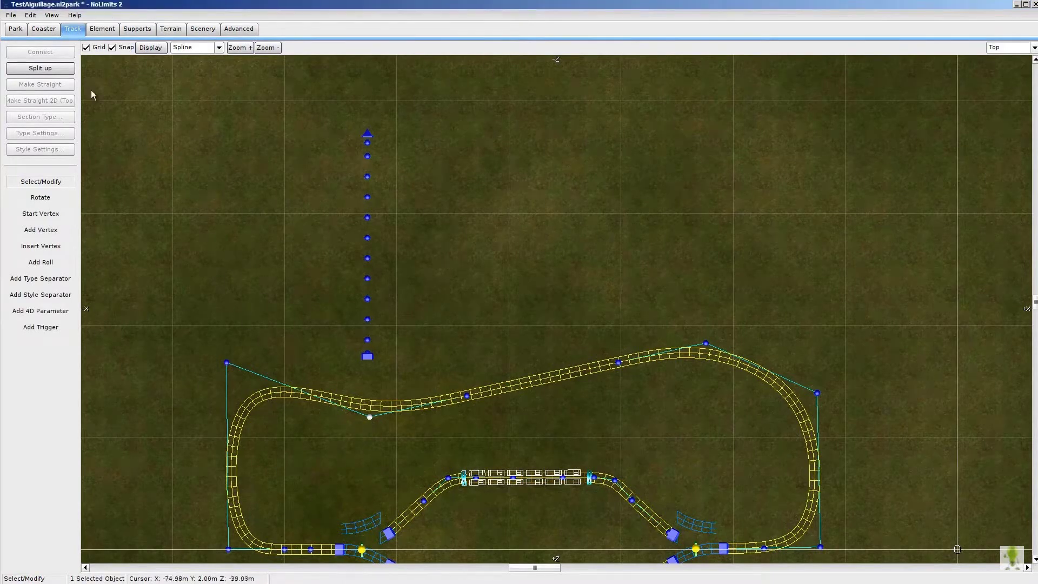
click(46, 70)
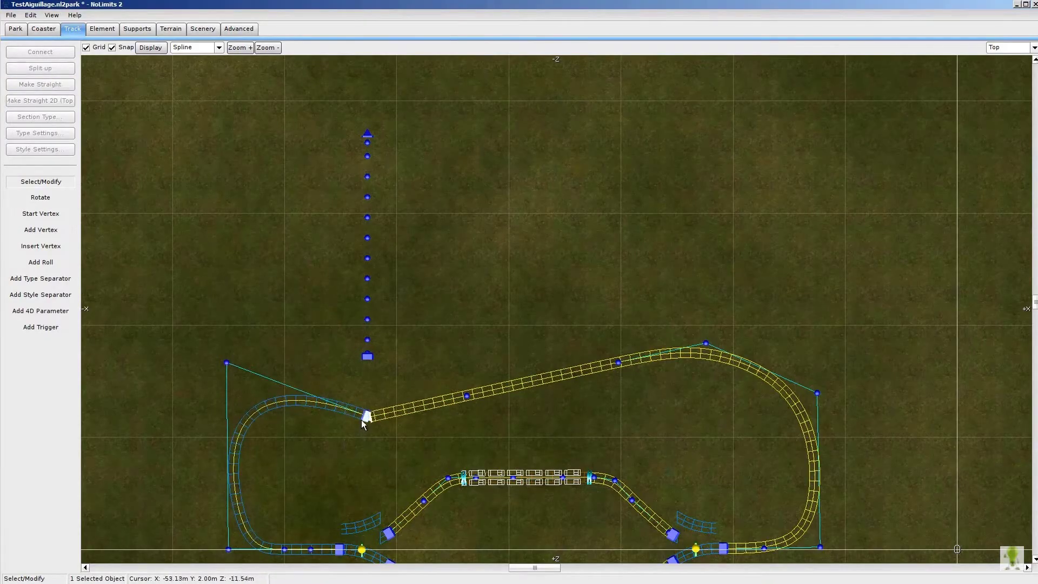
drag(363, 418, 339, 384)
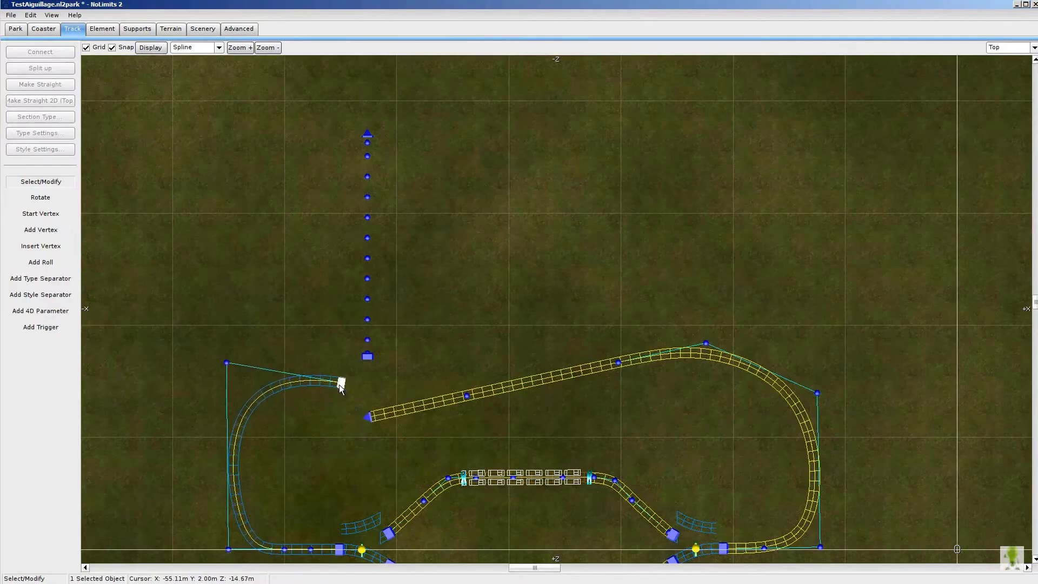
click(367, 416)
drag(367, 416, 575, 210)
right_drag(427, 193, 466, 154)
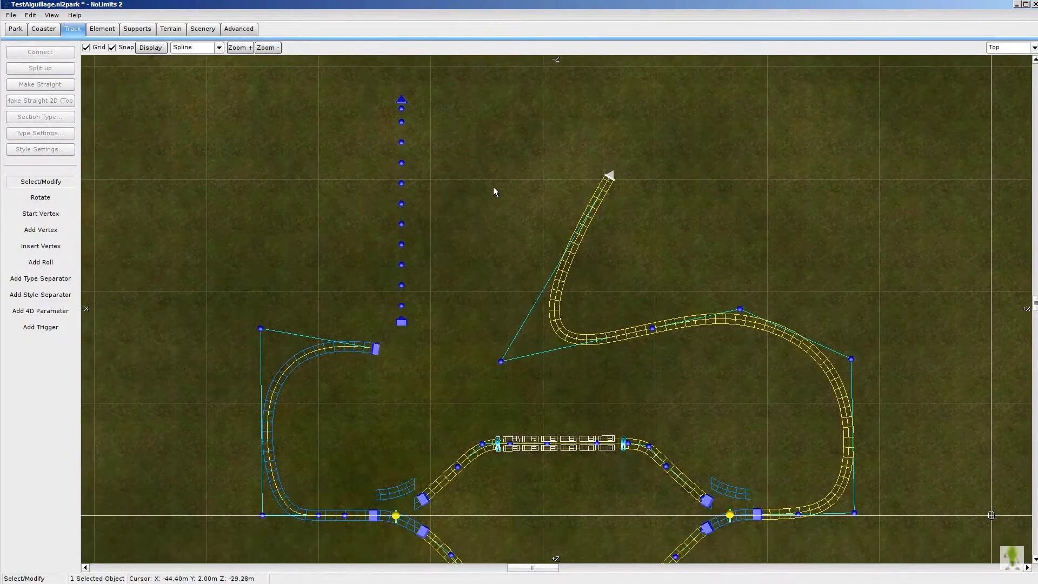
Rotate the whole straight element about 180° so its end arrow points down toward the circuit
mouse_move(379, 84)
mouse_down()
mouse_move(432, 189)
mouse_move(446, 332)
mouse_up()
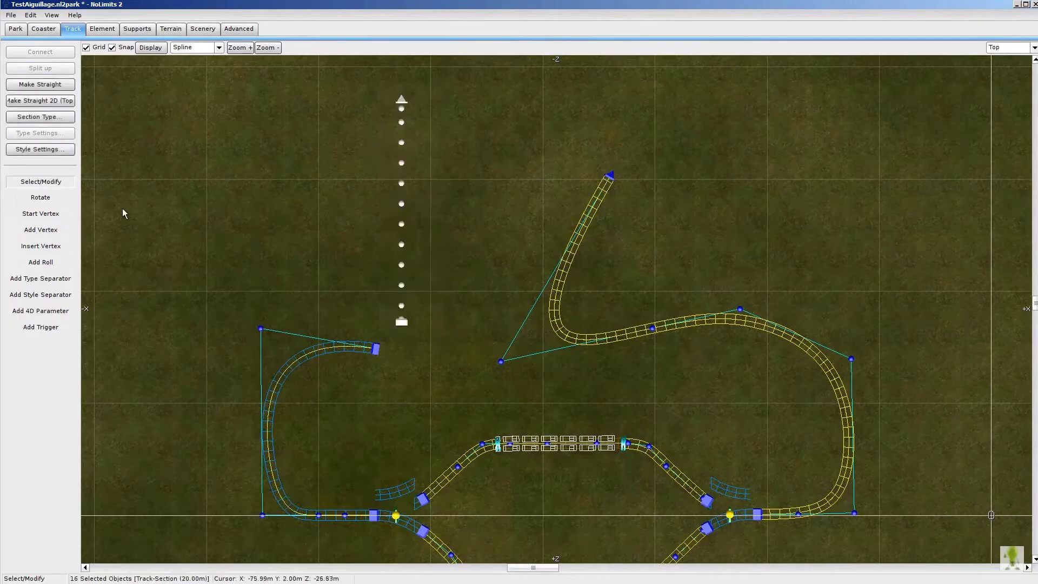
click(33, 199)
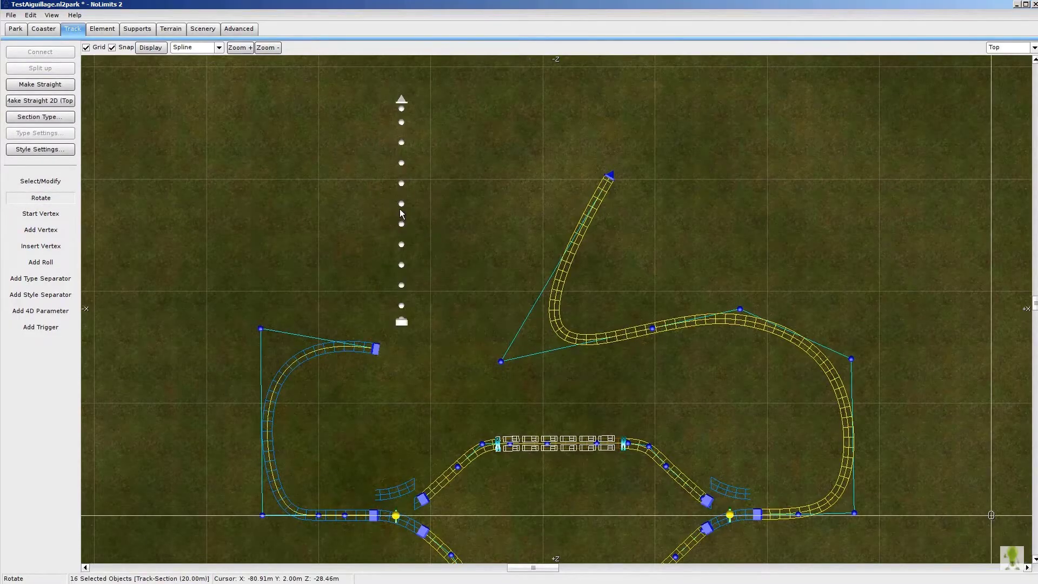
right_drag(419, 210, 449, 228)
drag(449, 228, 642, 221)
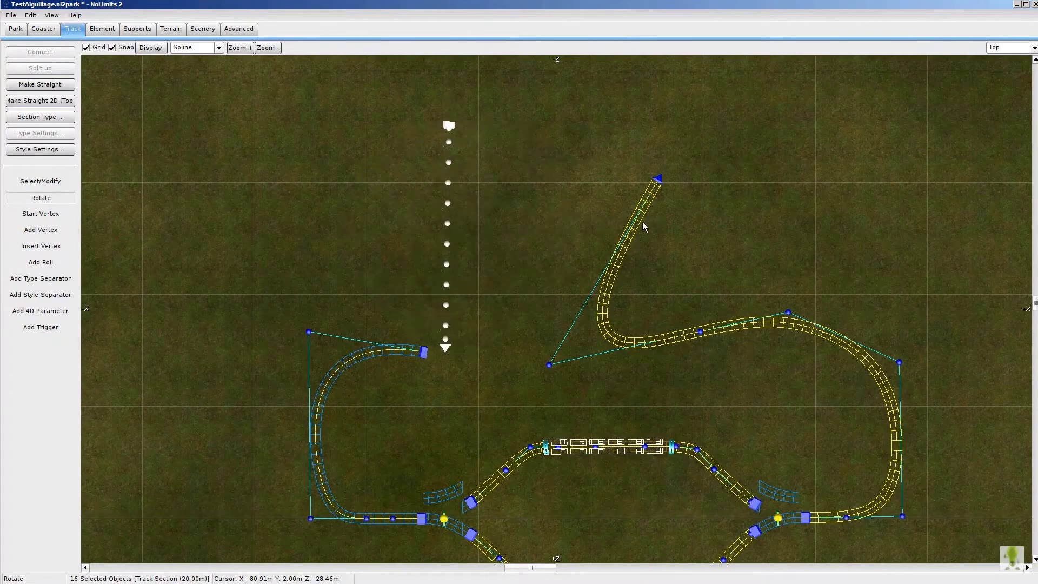
Connect the left loop's open end to the straight element's lower end and move the joining vertex lower to smooth the bend
click(41, 182)
click(423, 352)
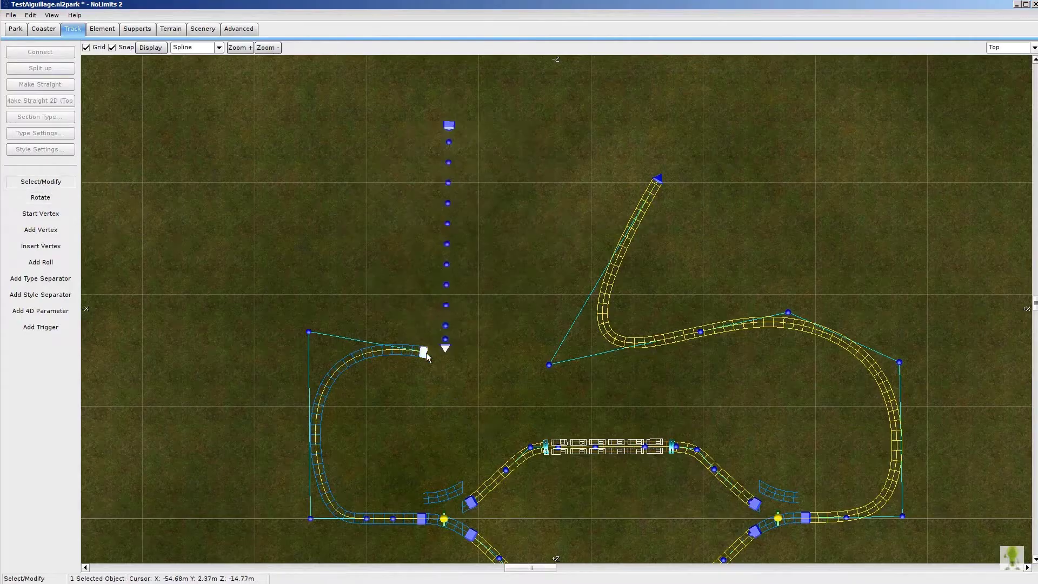
ctrl+click(445, 348)
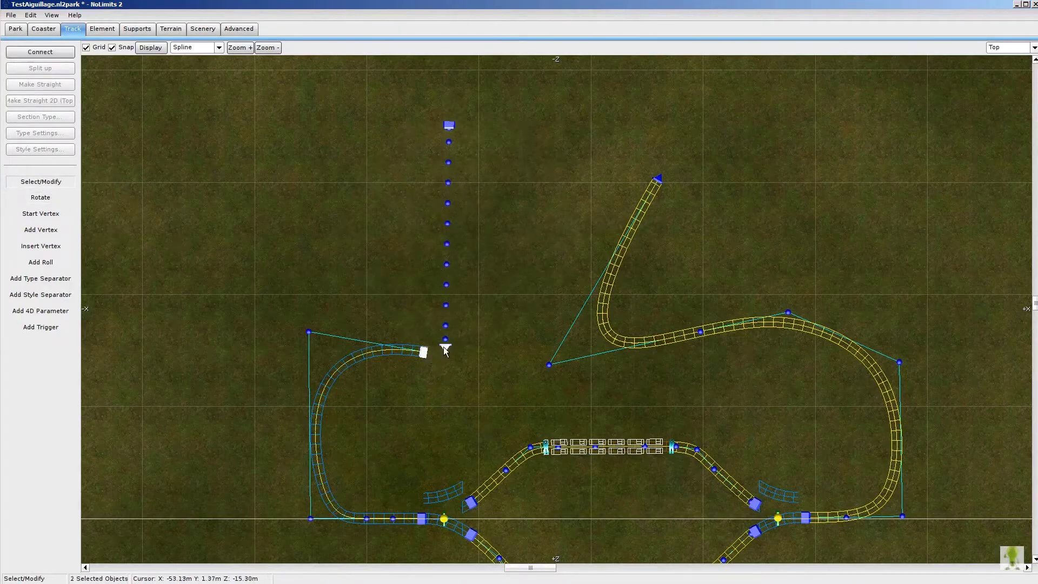
click(57, 54)
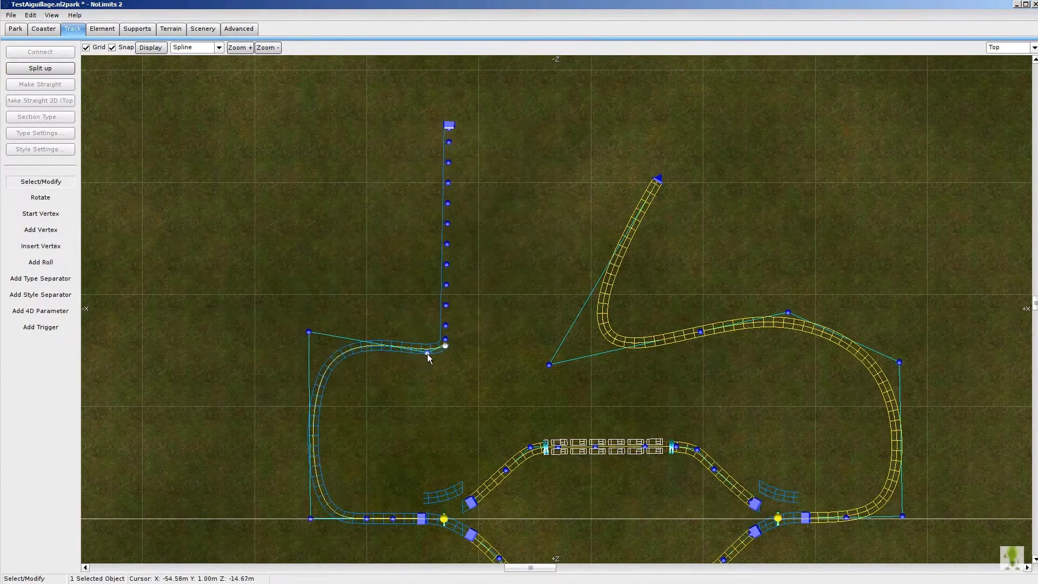
drag(427, 353, 436, 387)
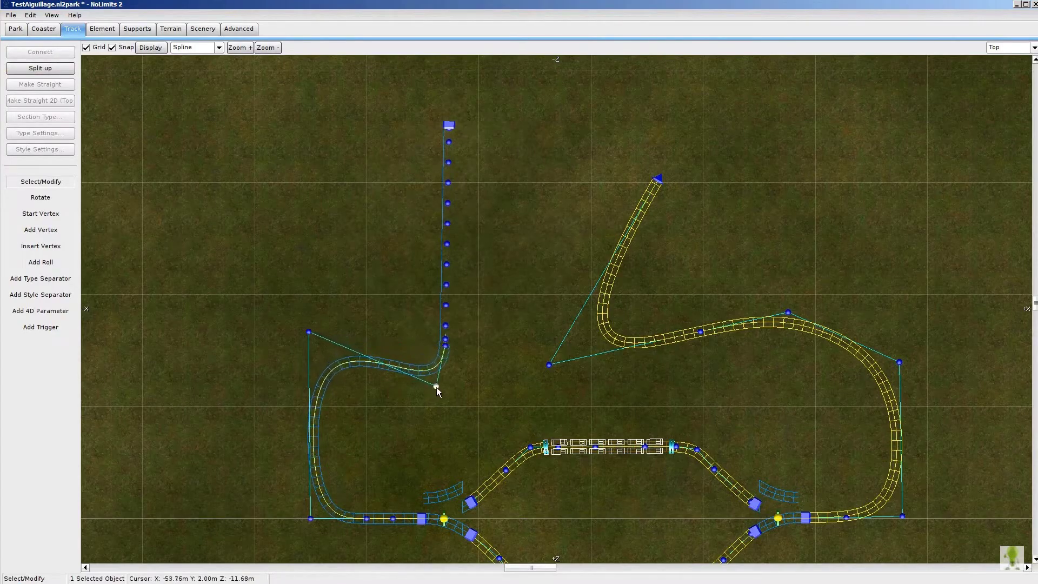
In the perspective view, raise the straight element's vertices above the ground and lift the vertex at its junction with the loop
right_drag(540, 225, 484, 318)
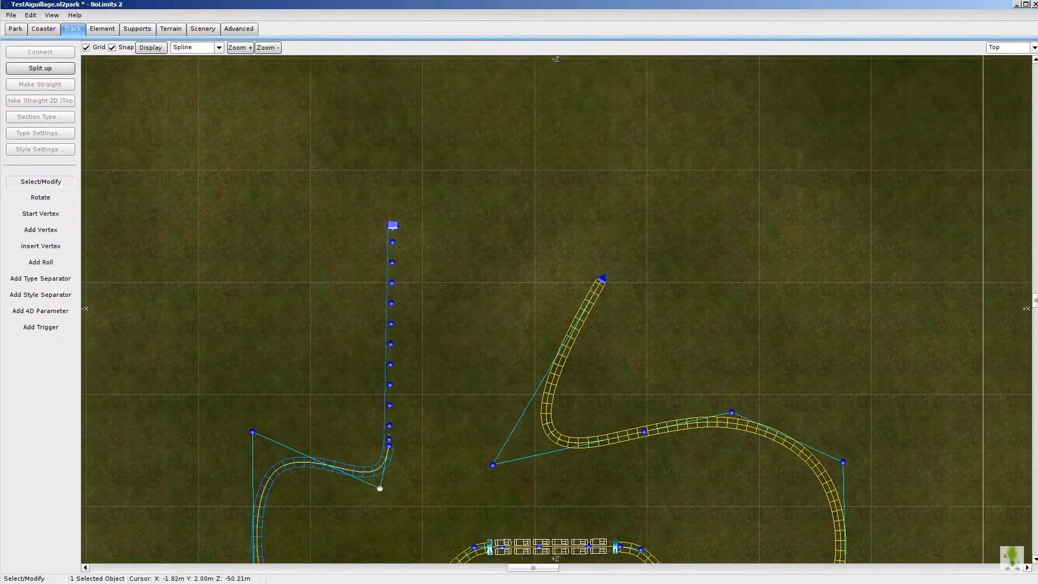
key(F4)
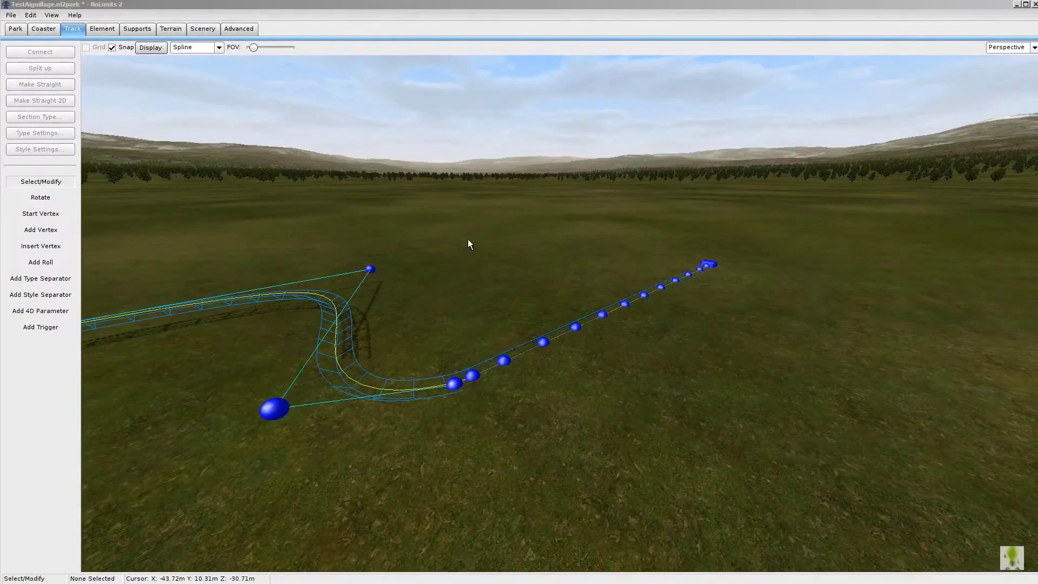
drag(471, 229, 728, 409)
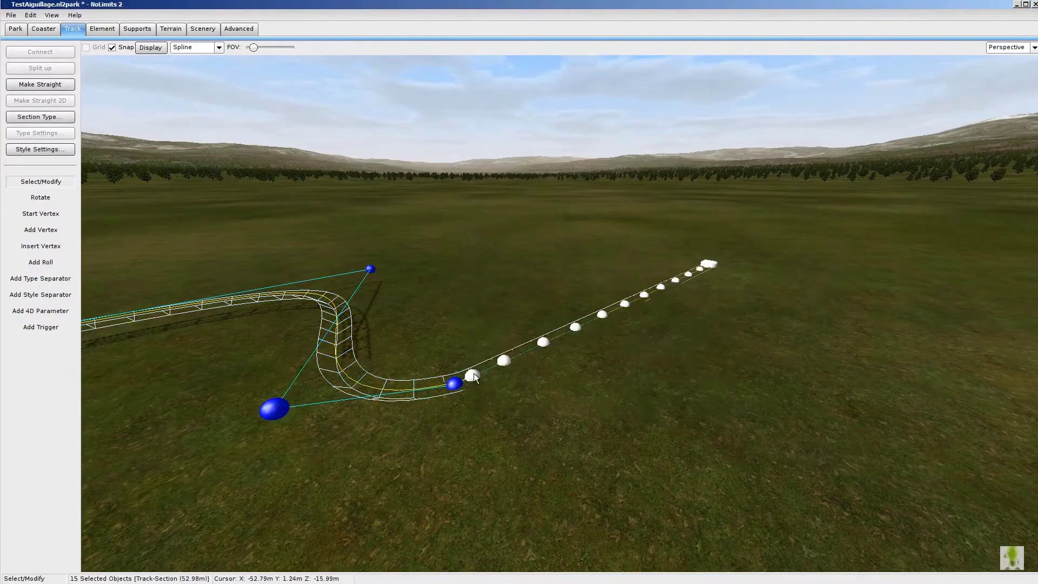
drag(474, 377, 491, 338)
drag(454, 376, 445, 351)
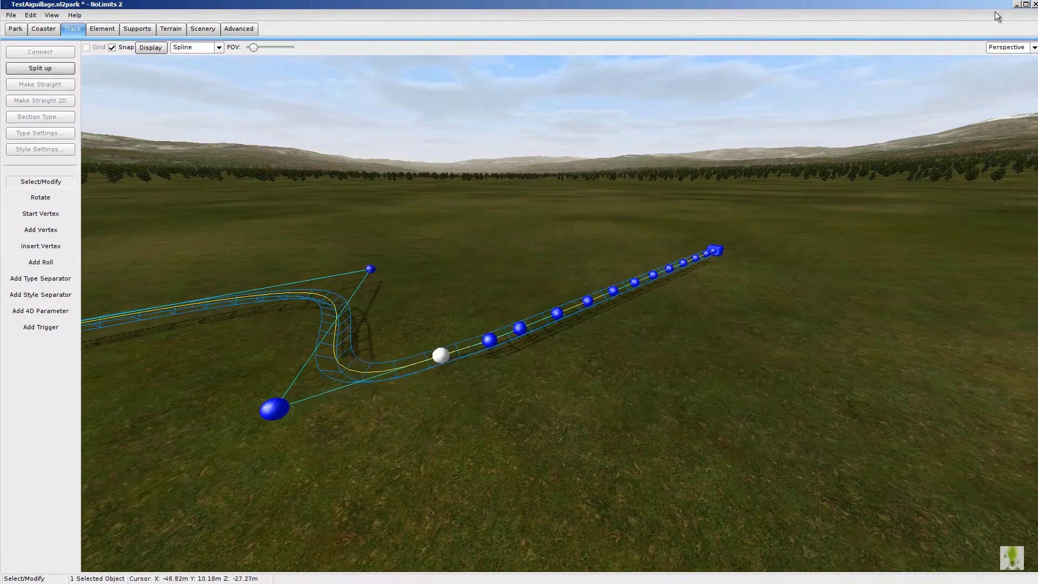
Return to the top view and choose the Curve Right Formula element from the library
click(1034, 47)
click(1006, 56)
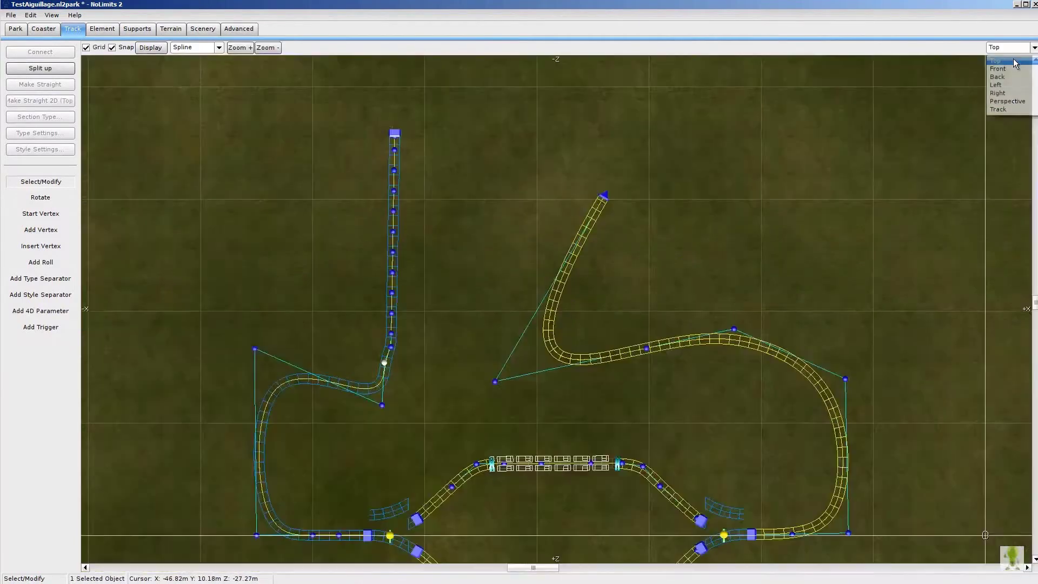
middle_drag(767, 251, 794, 234)
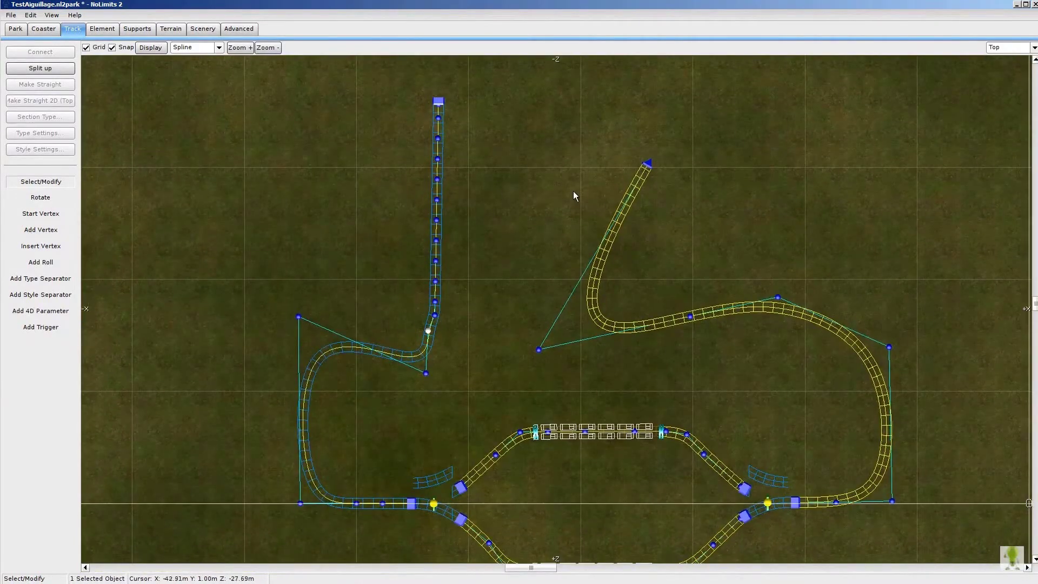
middle_drag(586, 180, 563, 294)
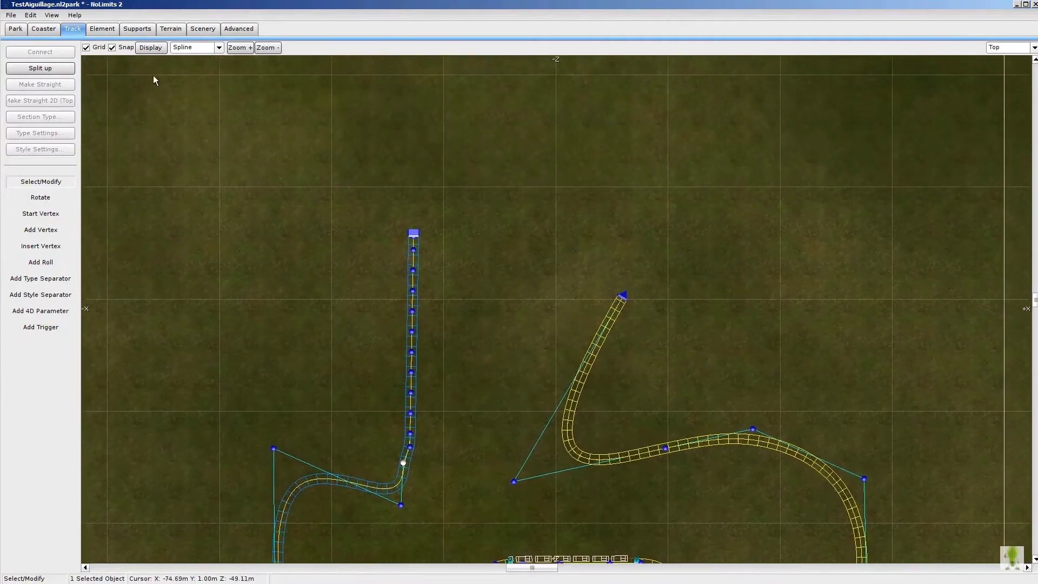
click(103, 30)
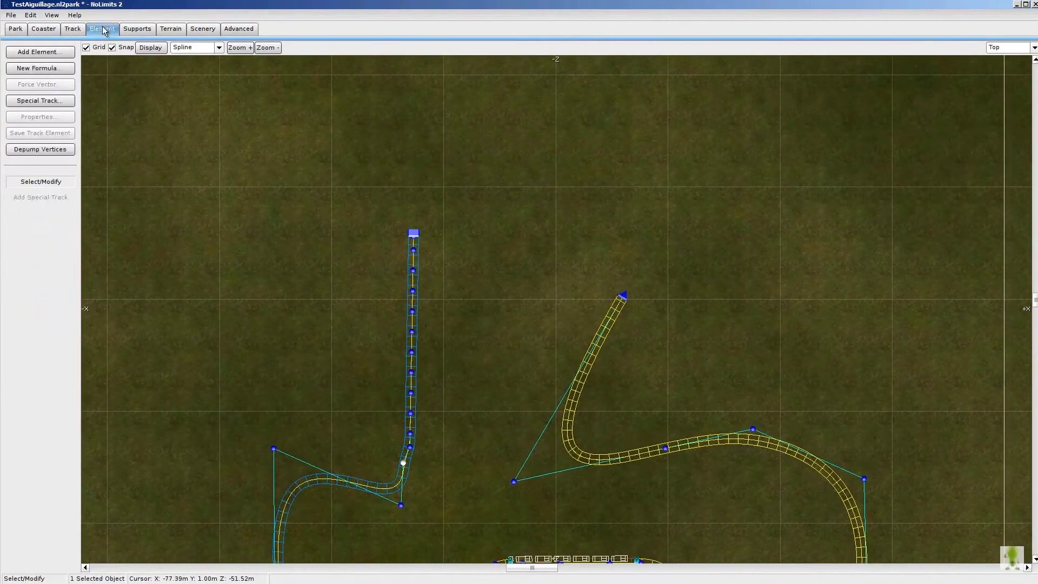
click(55, 52)
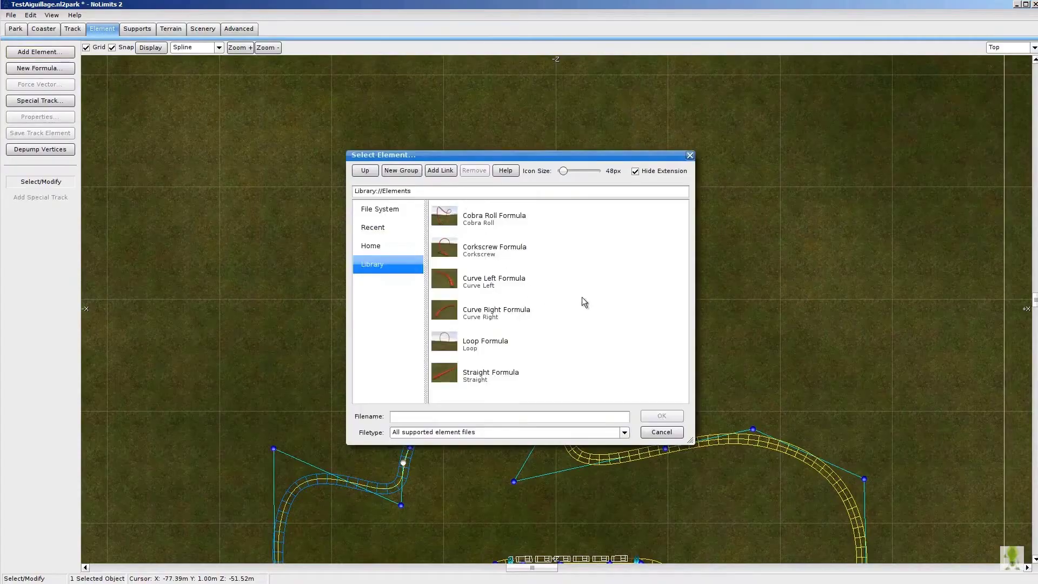
click(444, 314)
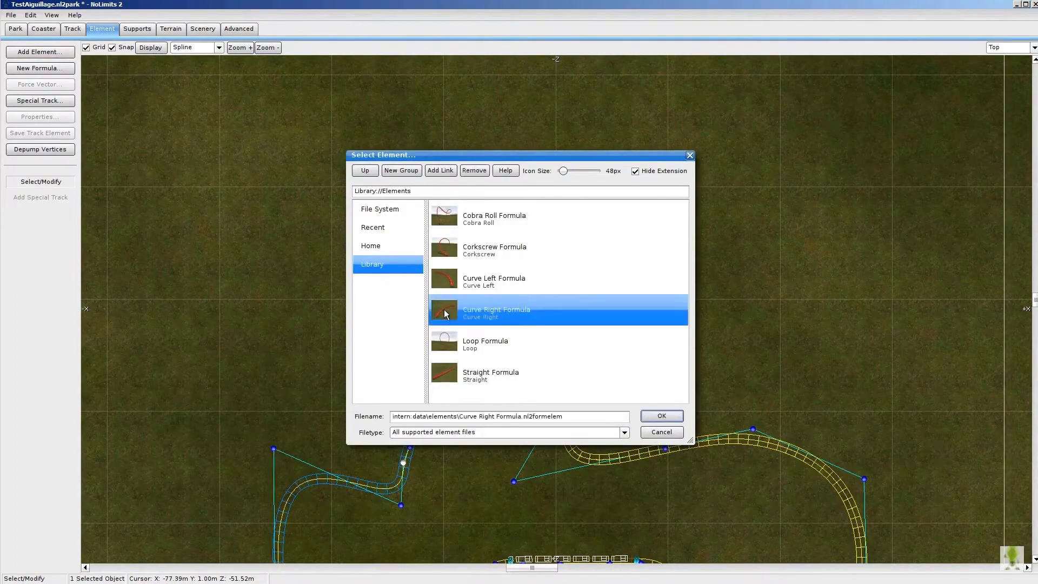
click(659, 418)
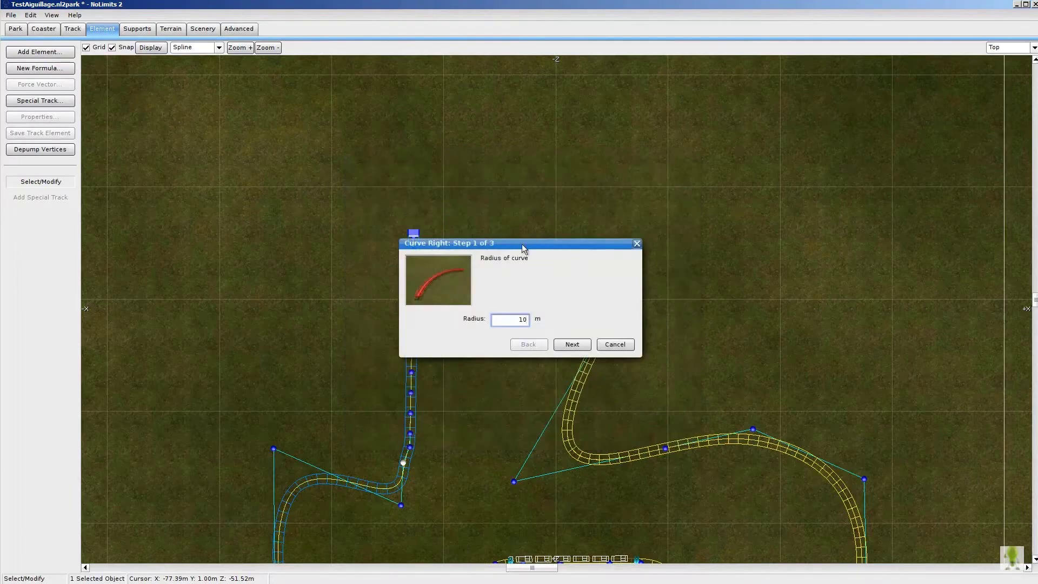
Define the right curve with a 10 m radius, a 90° angle and a height at end of 2 m
drag(521, 244, 543, 89)
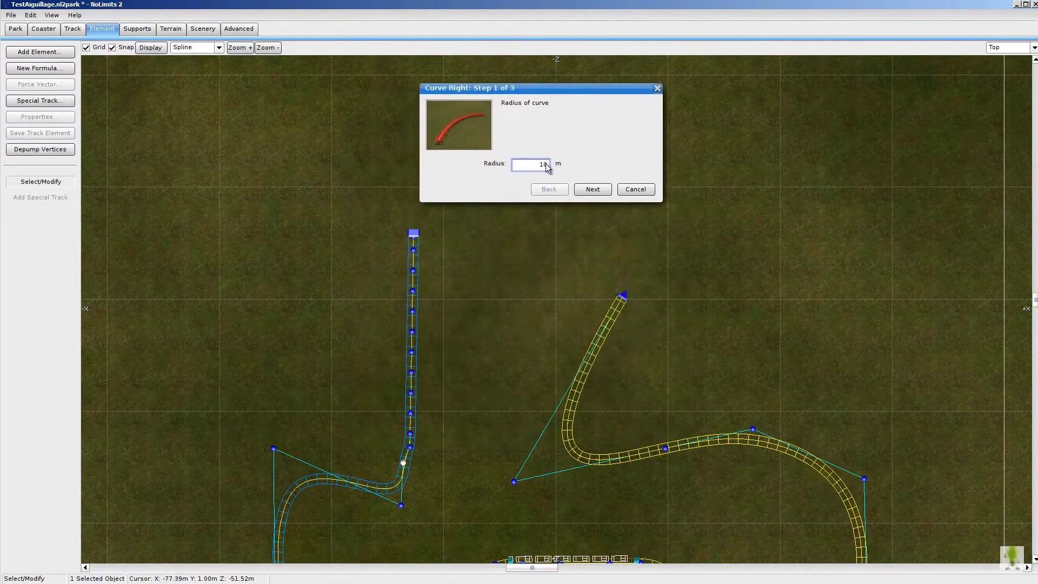
click(594, 189)
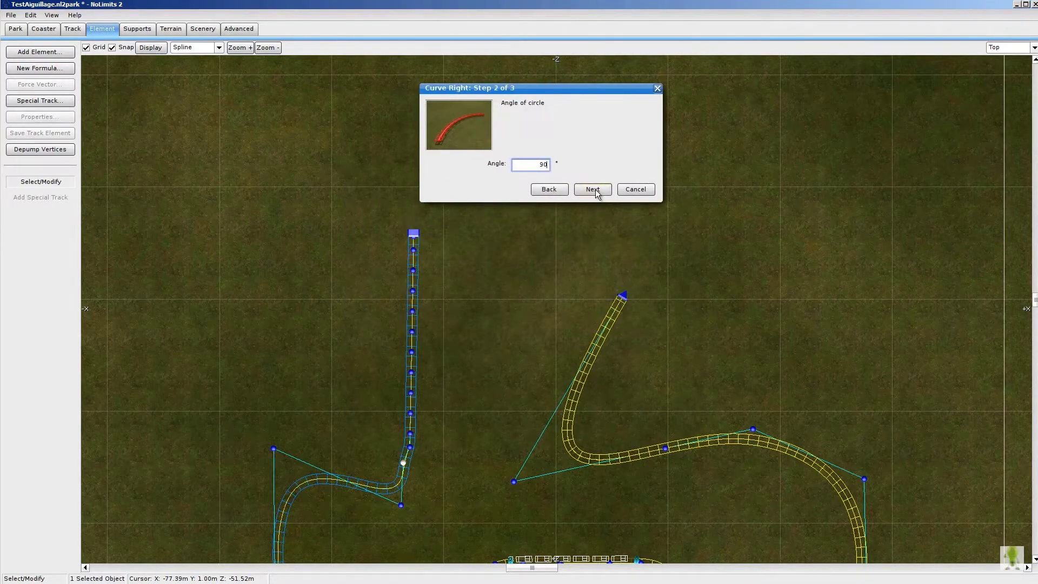
click(593, 189)
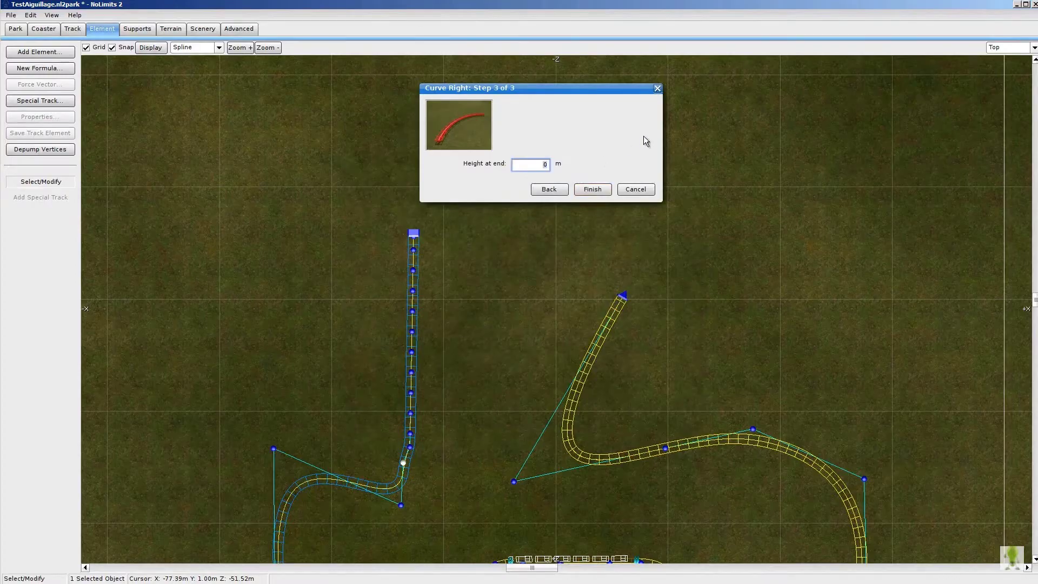
text(2)
click(598, 191)
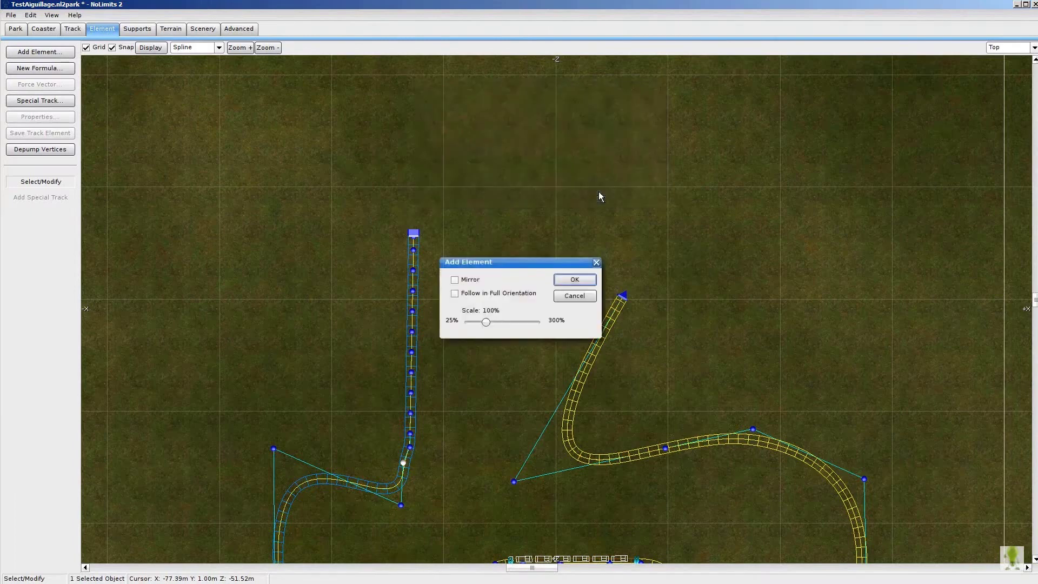
Add the right curve with Follow in Full Orientation enabled at 100% scale
drag(520, 264, 554, 100)
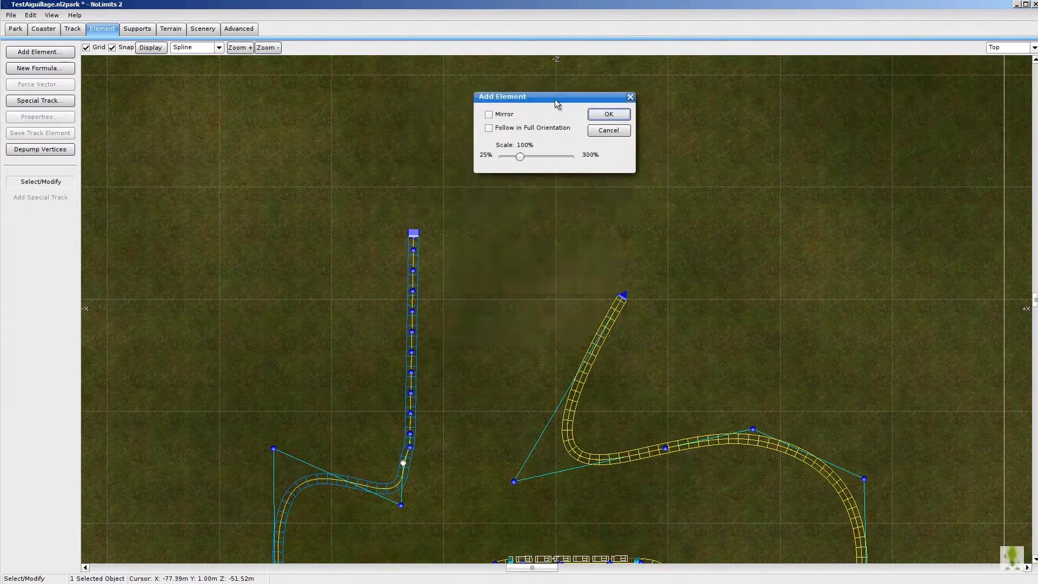
click(489, 128)
click(600, 115)
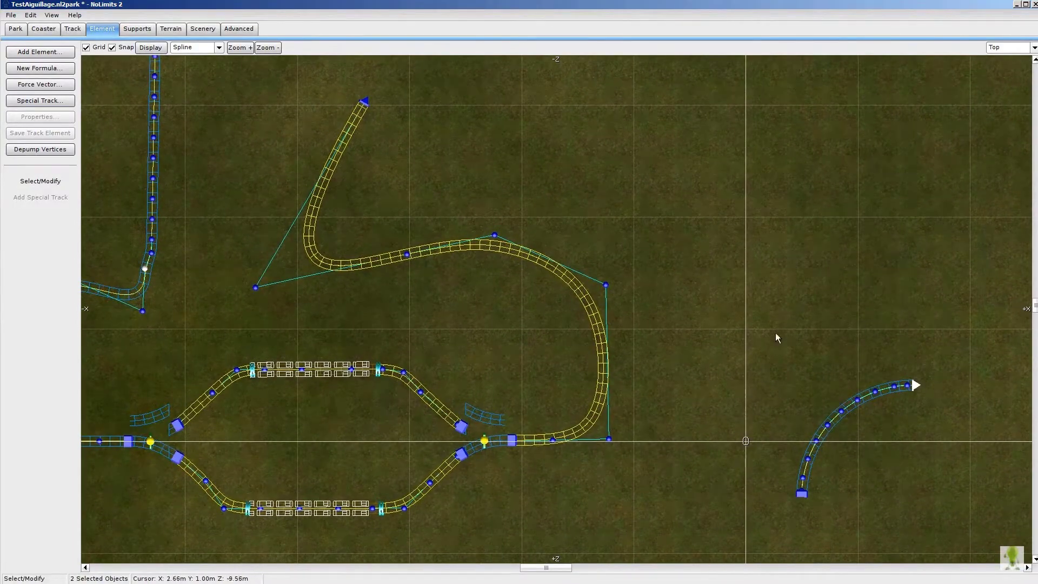
Move the right curve above the open track ends and connect its start to the right-hand track's open end
drag(775, 332, 934, 514)
drag(845, 413, 271, 94)
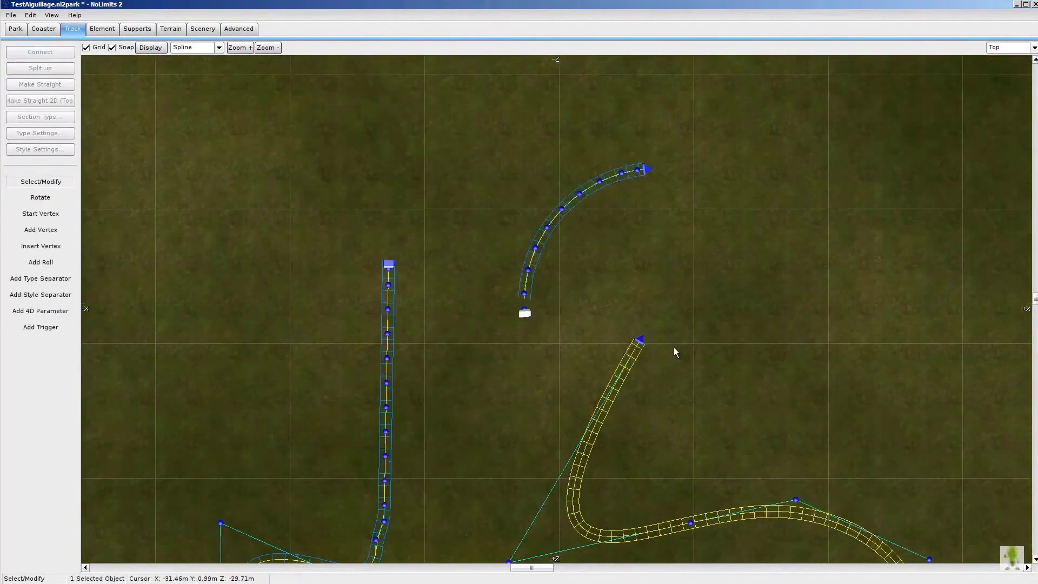
ctrl+click(639, 340)
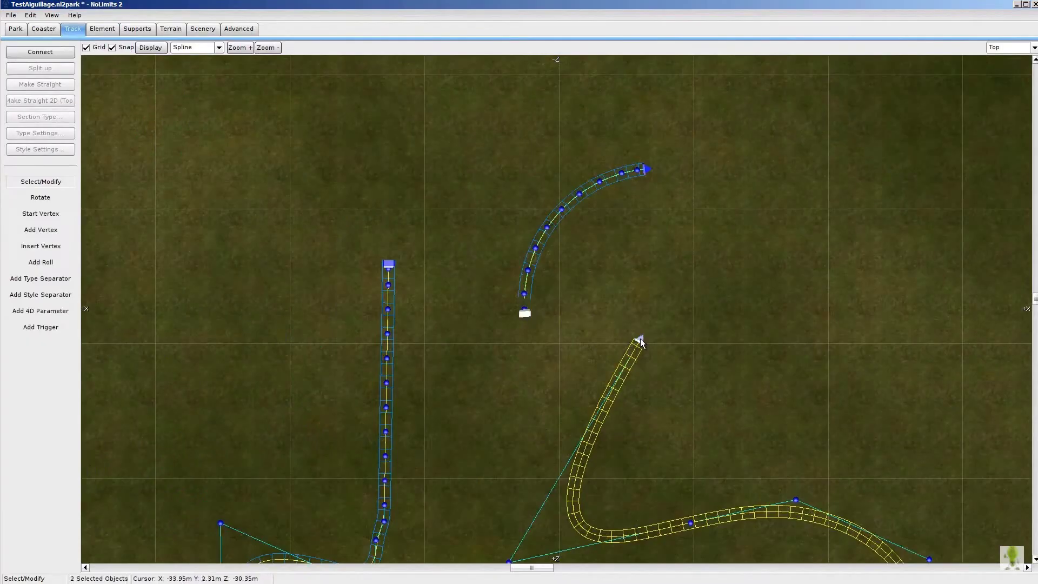
click(39, 52)
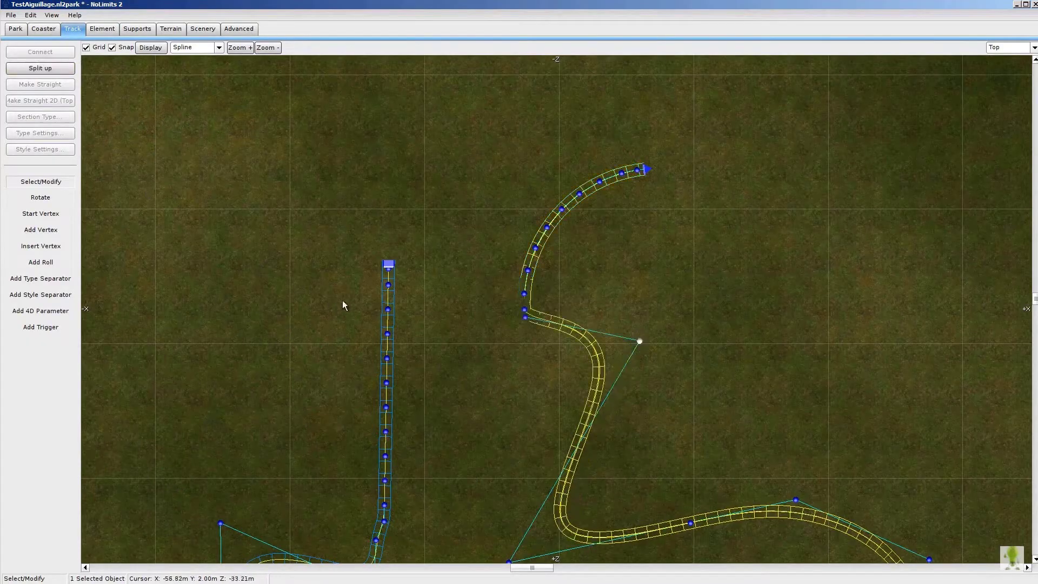
Move the control vertex below the right curve so the connecting track continues straight out of the curve
drag(638, 340, 519, 397)
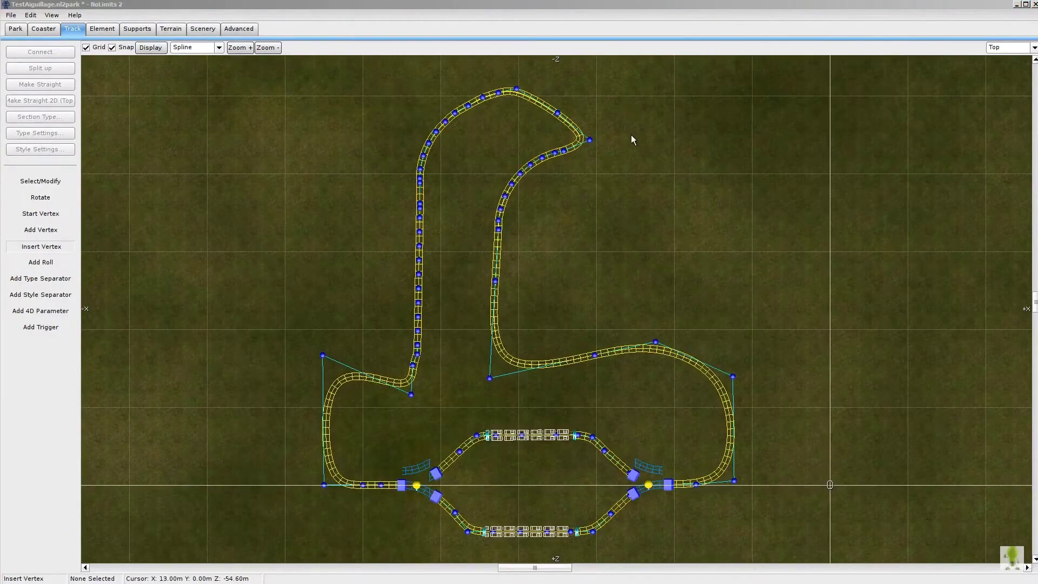
Inspect the completed TestAiguillage circuit along its stations and switches in the Track view, ending back in the Top view
click(1034, 48)
click(1000, 110)
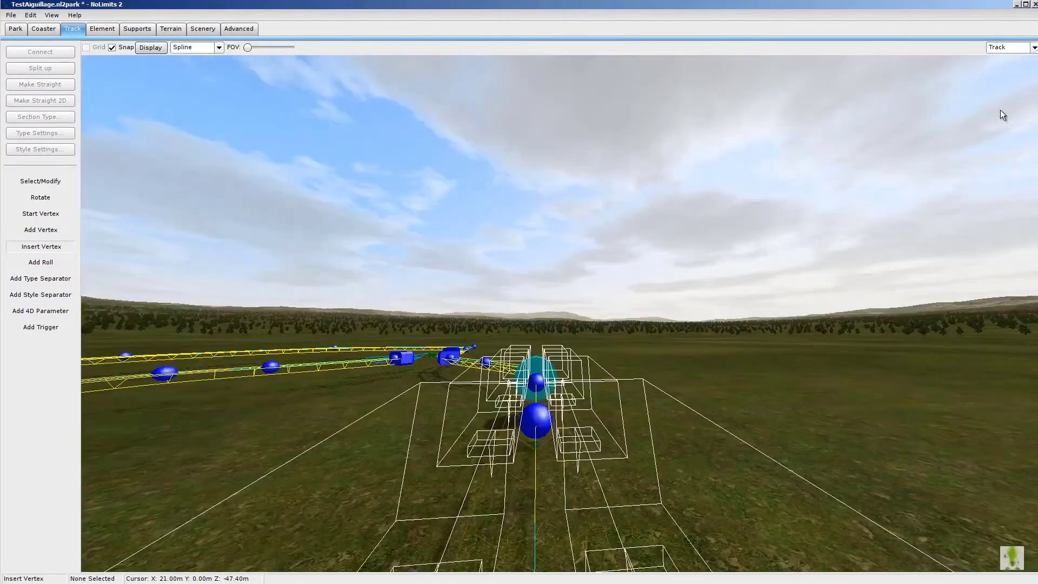
right_drag(819, 351, 520, 302)
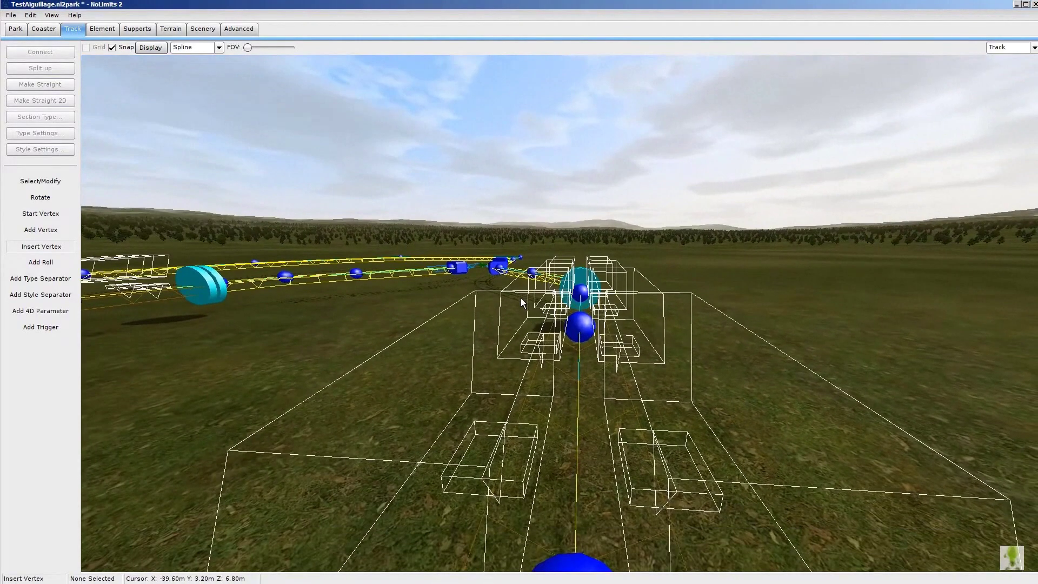
mouse_move(521, 297)
right_down()
mouse_move(487, 303)
mouse_move(521, 301)
right_up()
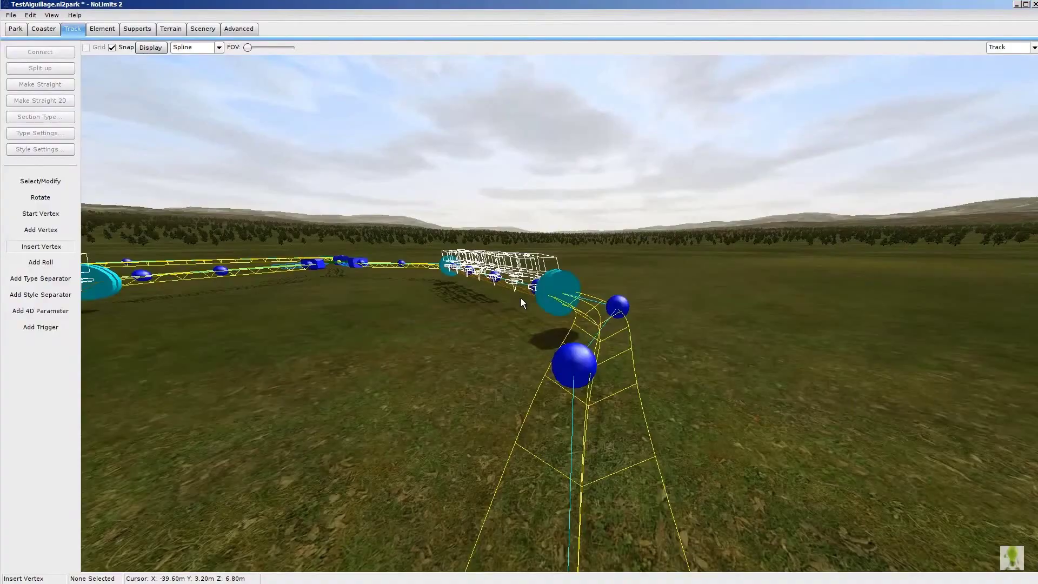
right_drag(520, 297, 521, 300)
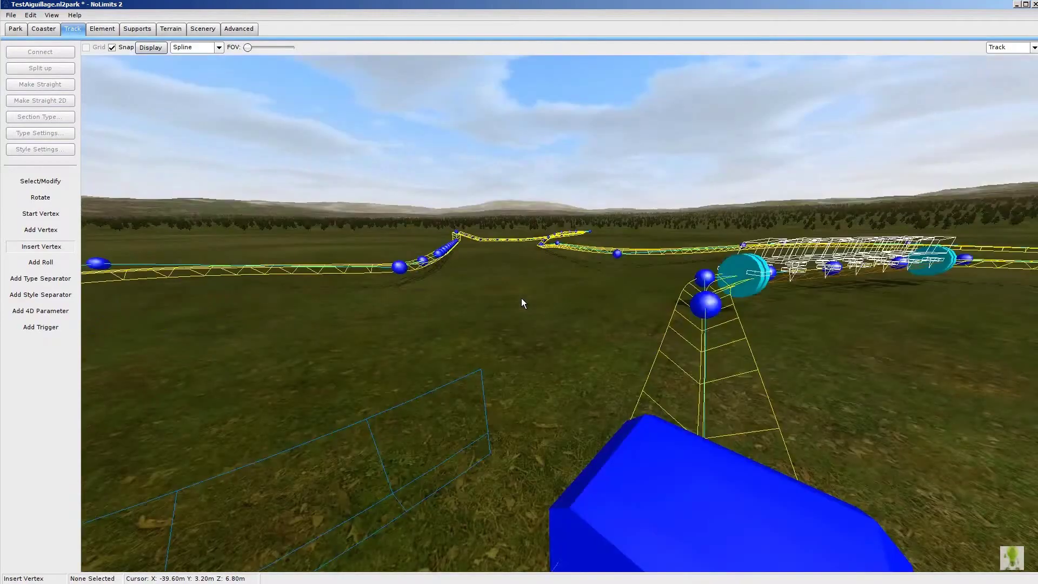
right_drag(521, 302, 522, 303)
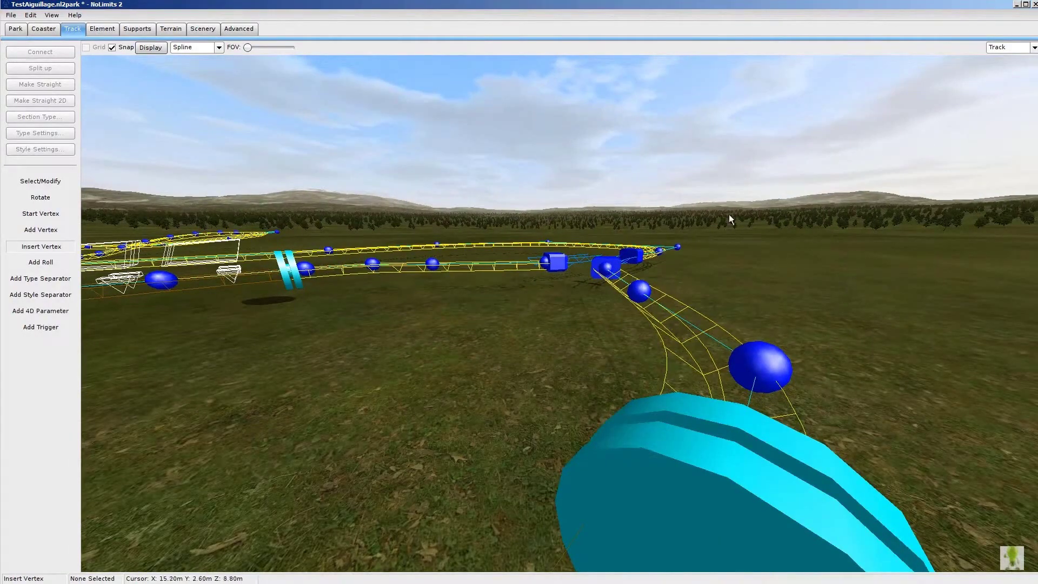
right_drag(401, 171, 520, 297)
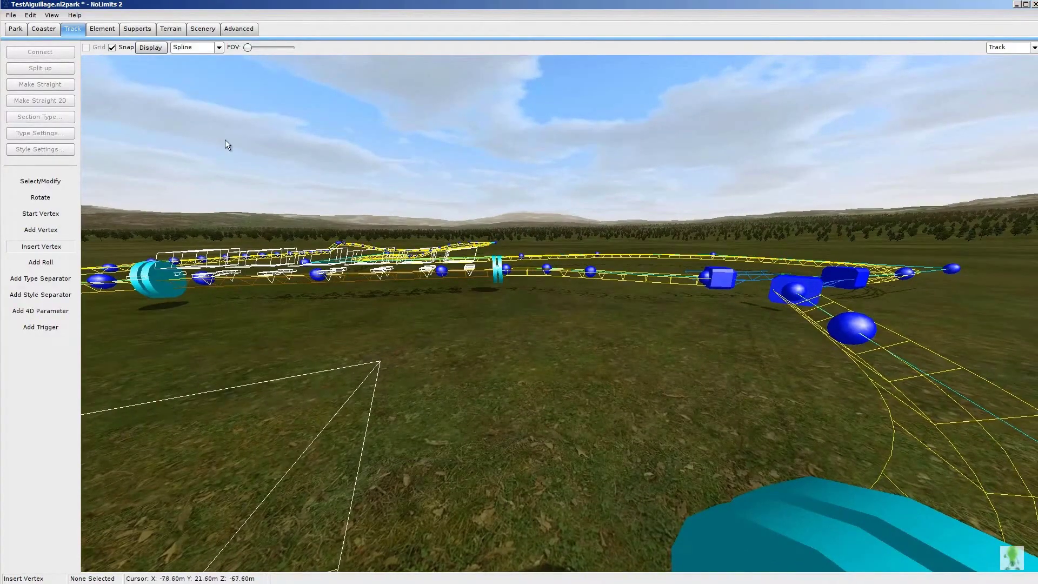
click(43, 32)
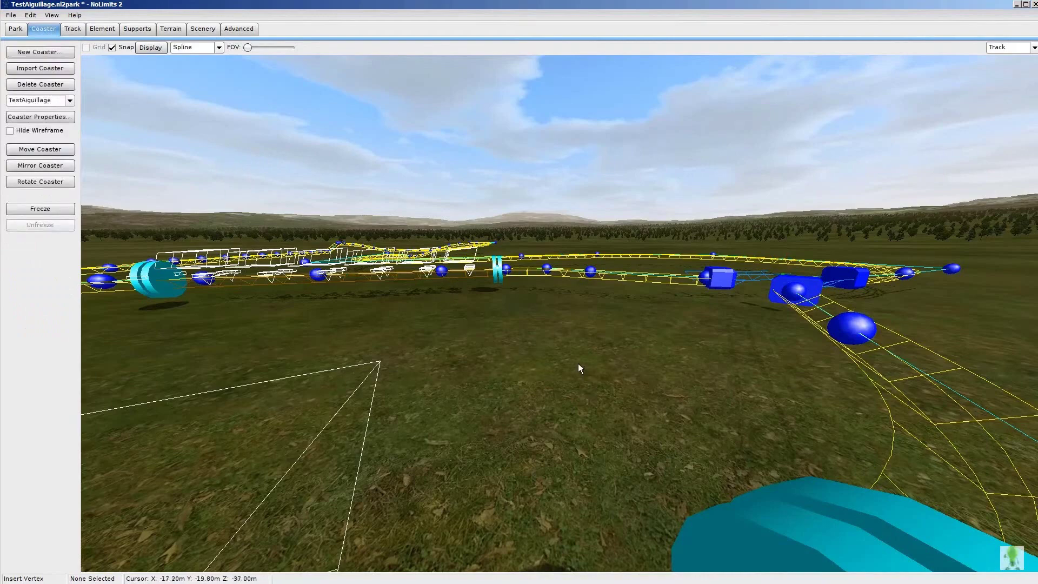
right_drag(575, 358, 520, 297)
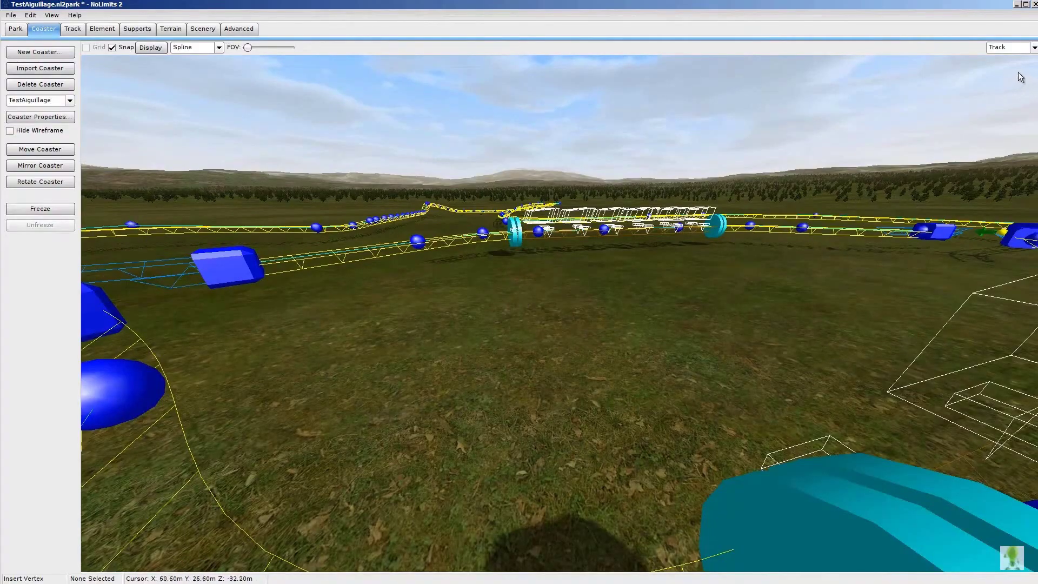
click(1034, 48)
click(1006, 61)
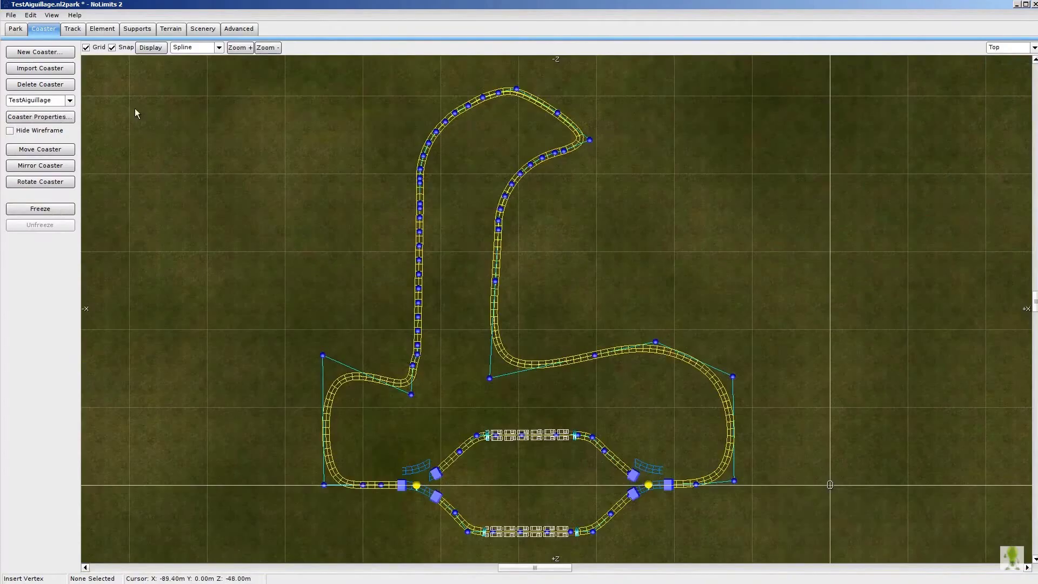
Leave the editor, saving the changes to the TestAiguillage park, and look over the circuit in the simulator
click(11, 15)
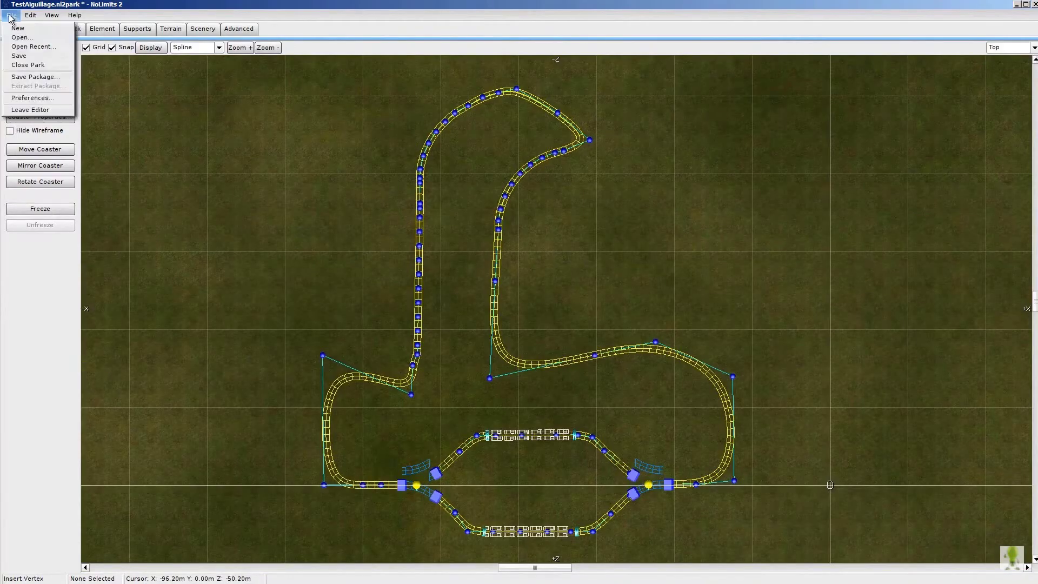
click(34, 110)
click(485, 314)
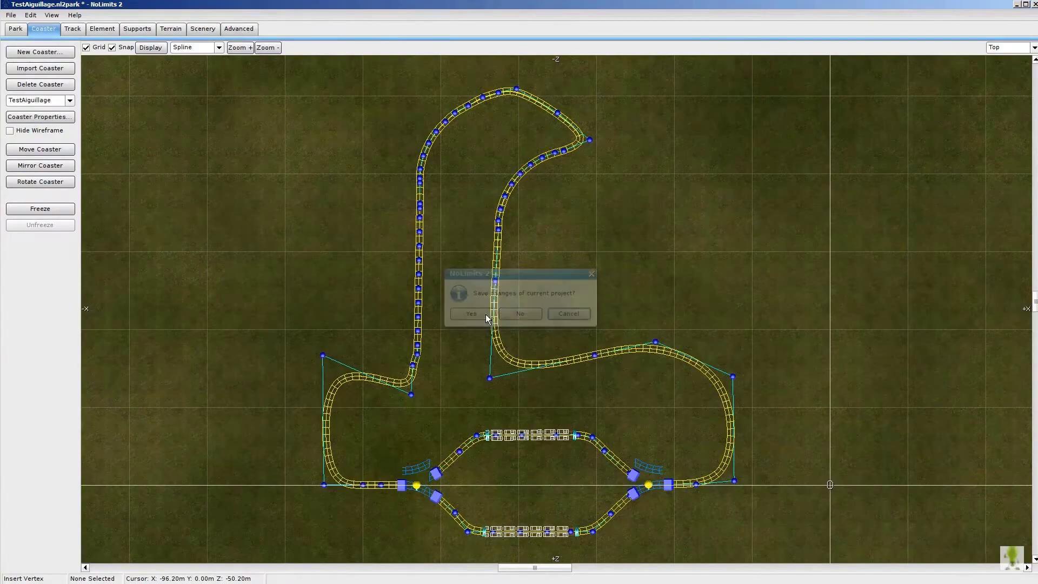
click(344, 508)
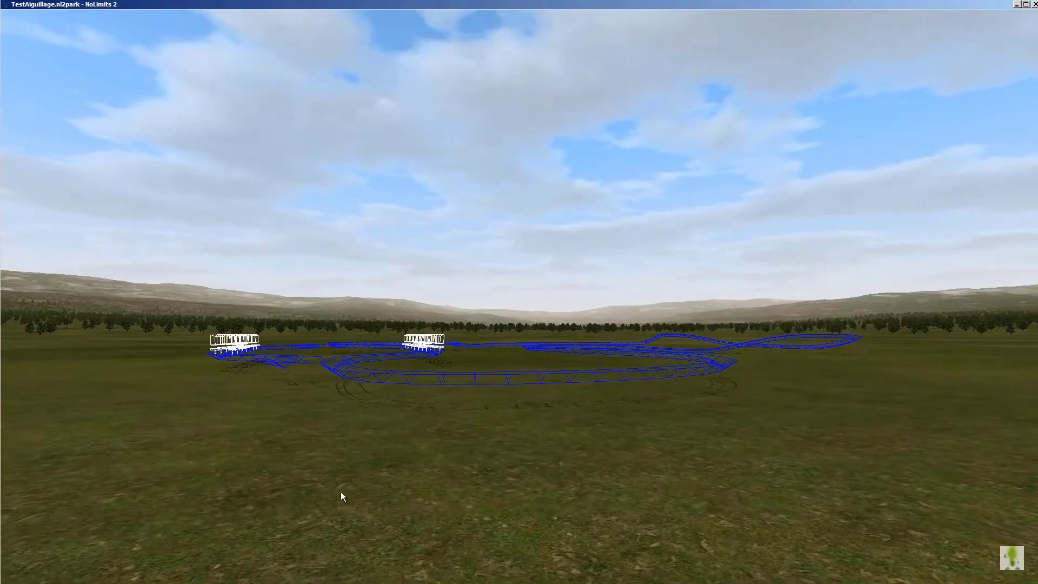
right_drag(341, 491, 521, 298)
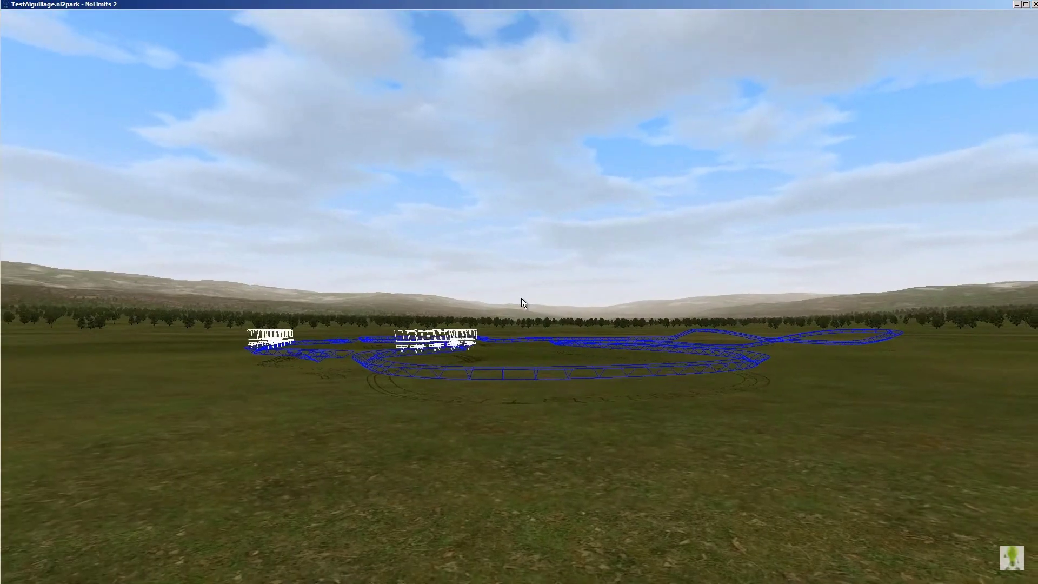
Increase the simulation speed while watching the train run toward the switch in the TestBlocScript_1 park
key(KP_Add)
key(KP_Add)
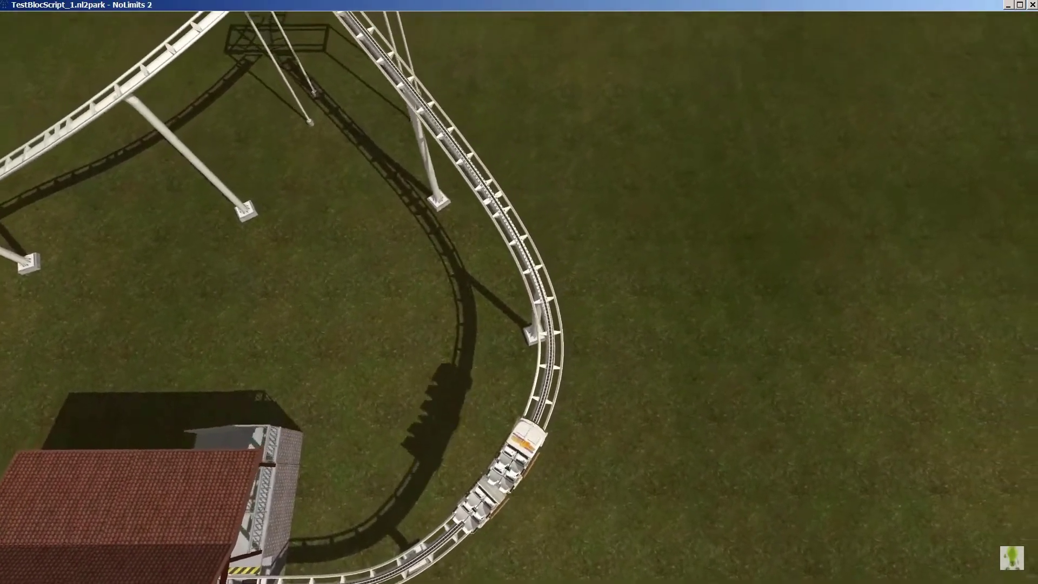
key(KP_Add)
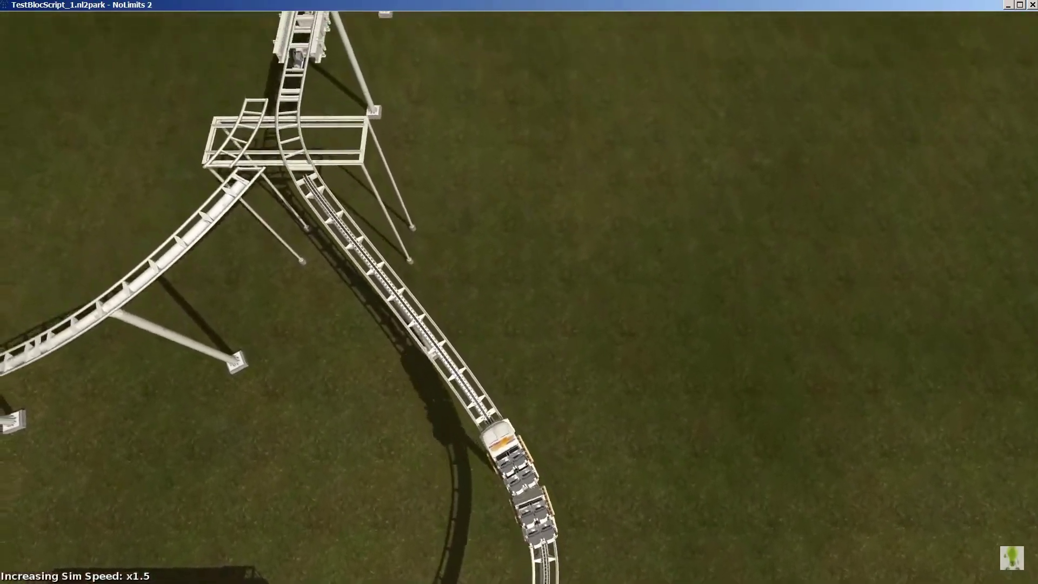
key(KP_Add)
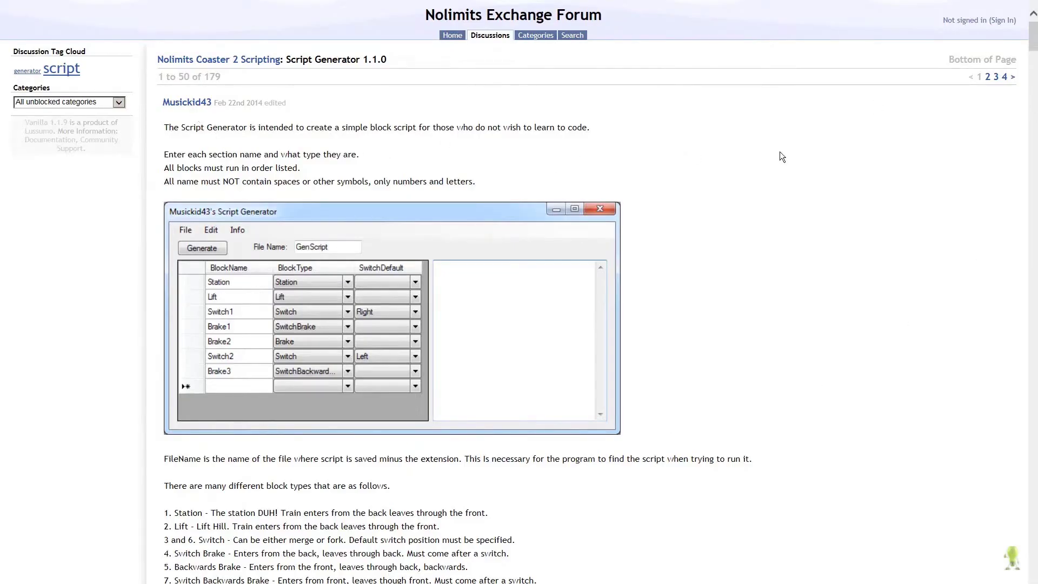
Read through the Script Generator web pages, covering the block types, switch positions and example layouts
drag(1035, 47, 1034, 122)
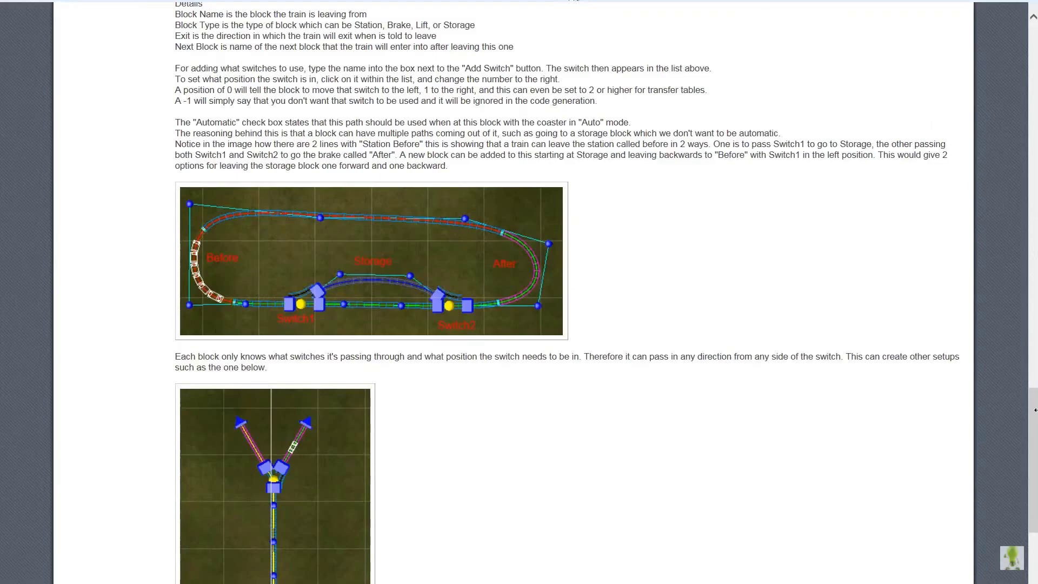
drag(1034, 419, 1035, 43)
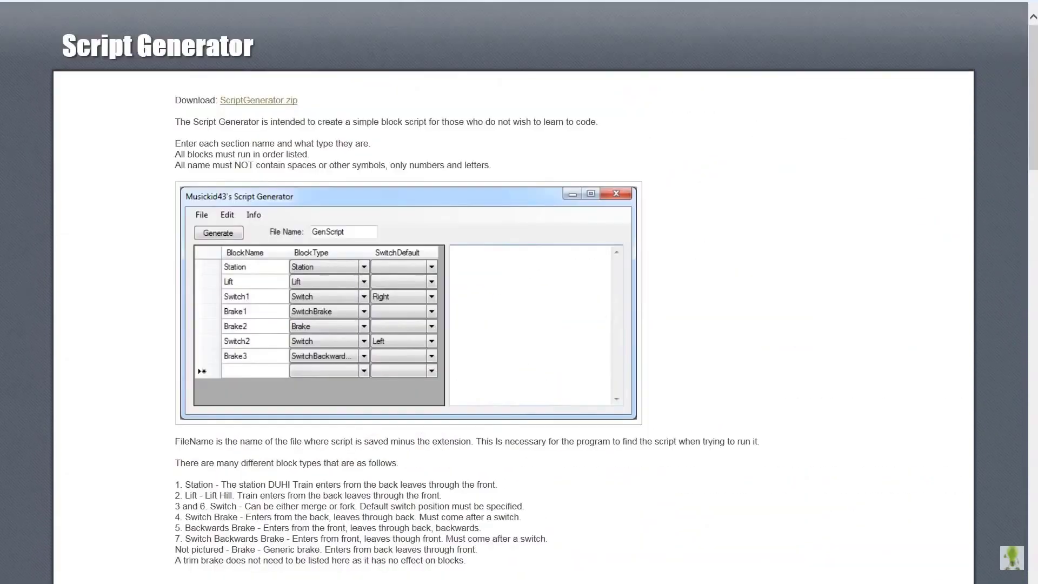
drag(1034, 95, 1033, 190)
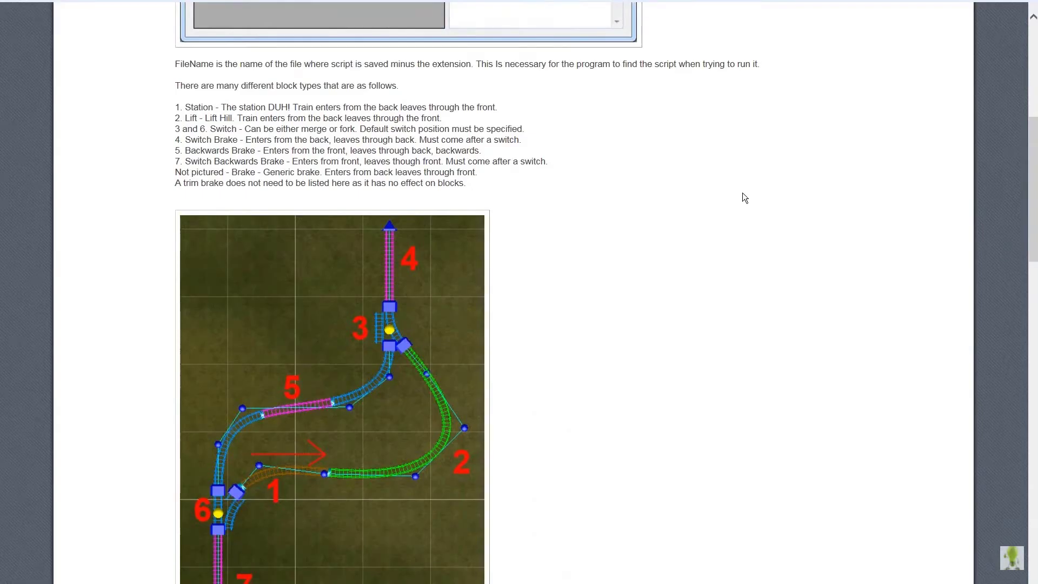
Switch to the NoLimits 2 editor and examine the TestBlocScript_1 track with the spline display kept on Blocks
key(alt+Tab)
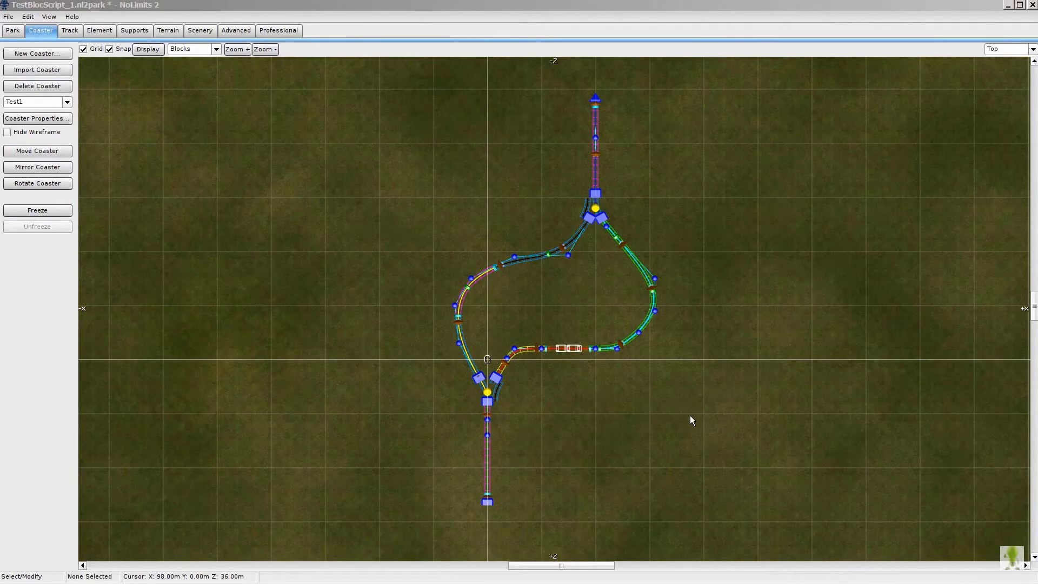
scroll(554, 403, up, 3)
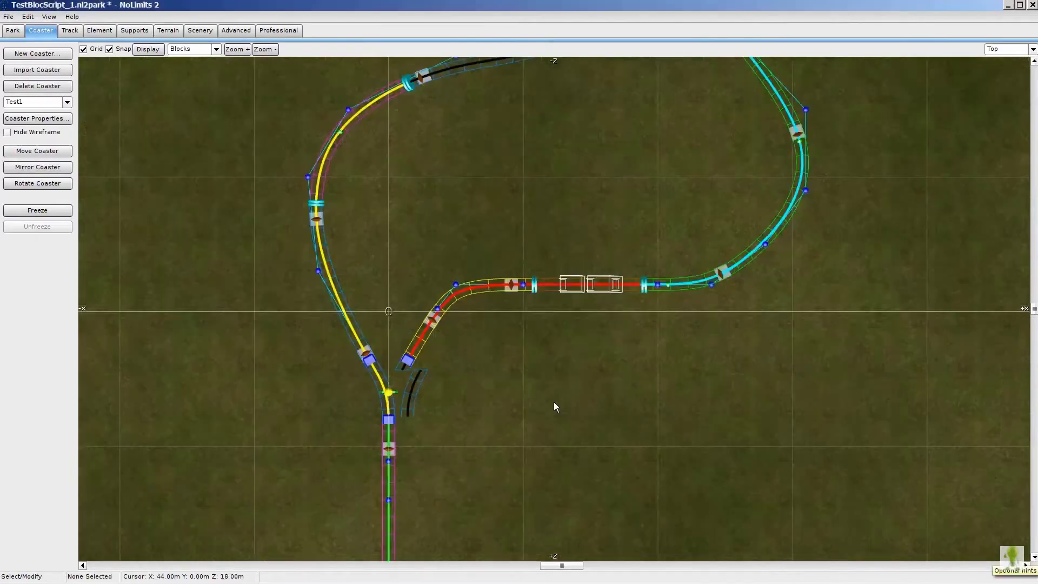
right_drag(554, 406, 550, 413)
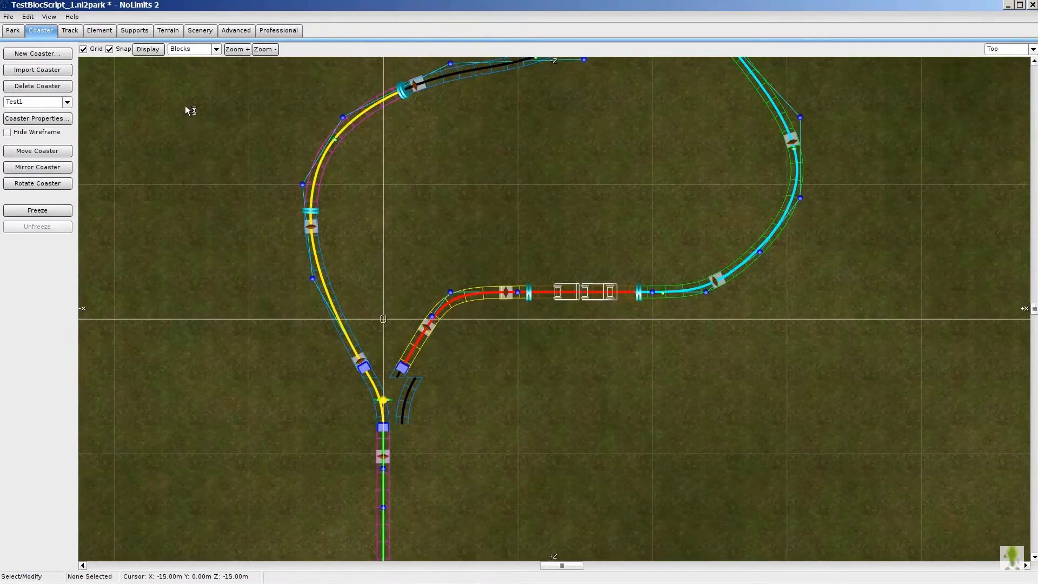
click(215, 49)
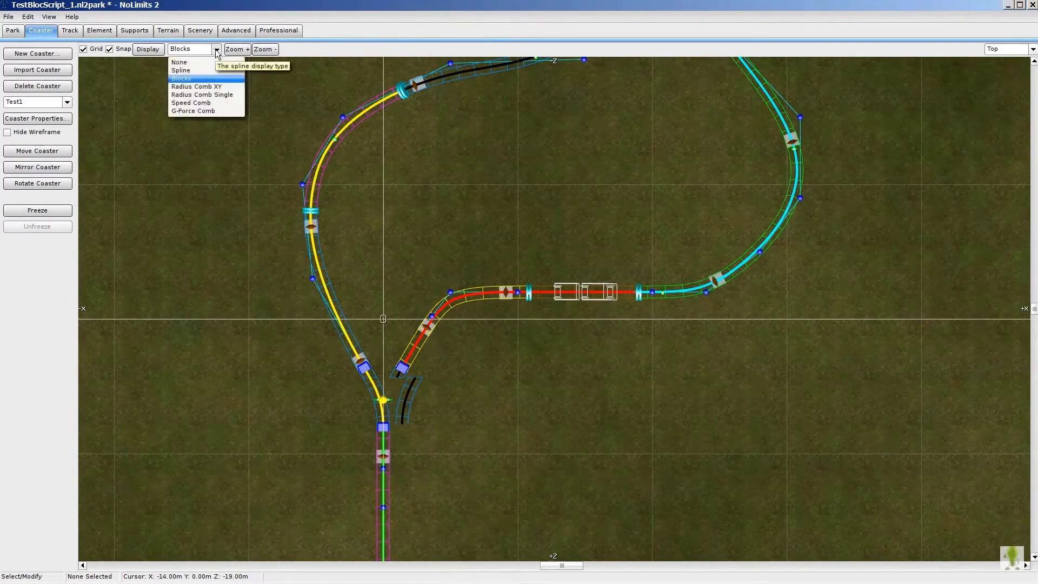
click(216, 49)
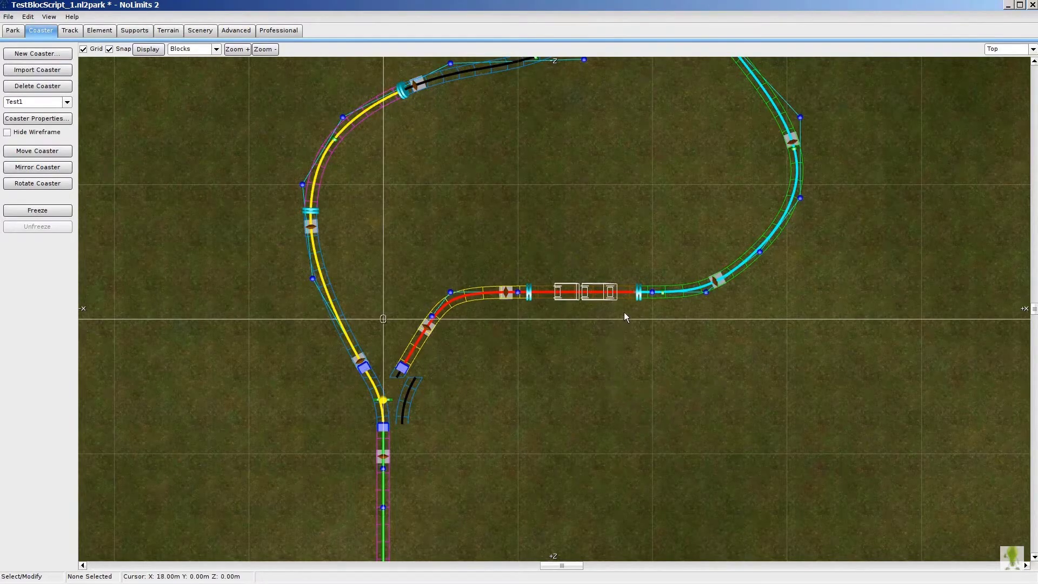
Check the names given to the station section and the chain lift section in their section settings
double_click(622, 296)
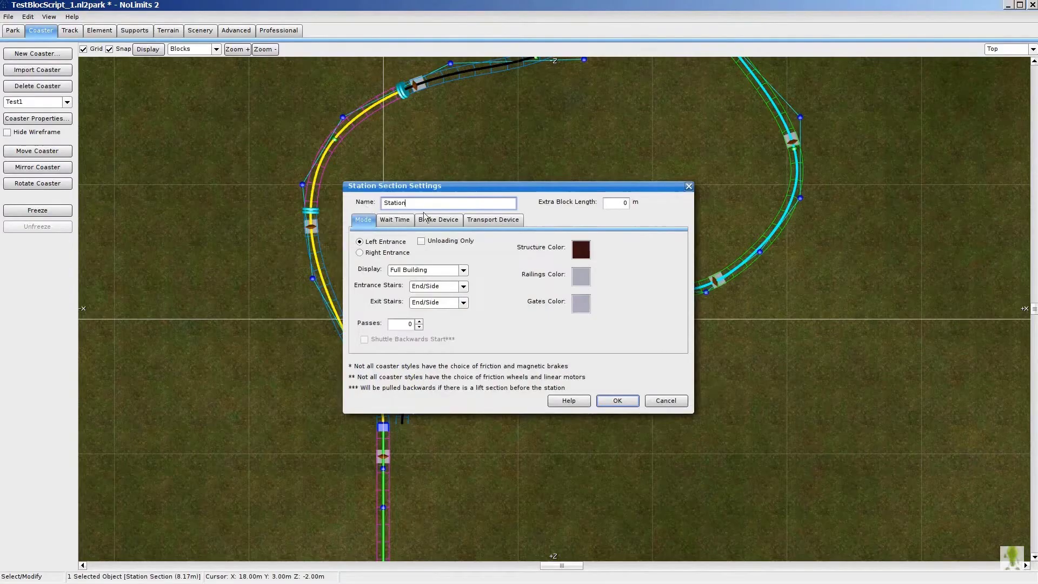
click(613, 400)
right_drag(723, 390, 554, 431)
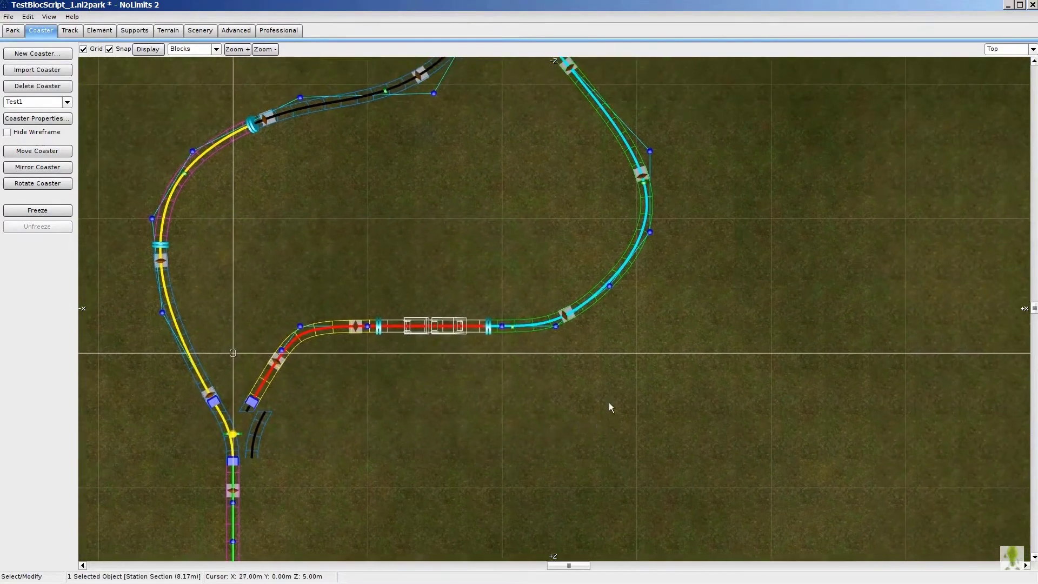
double_click(633, 265)
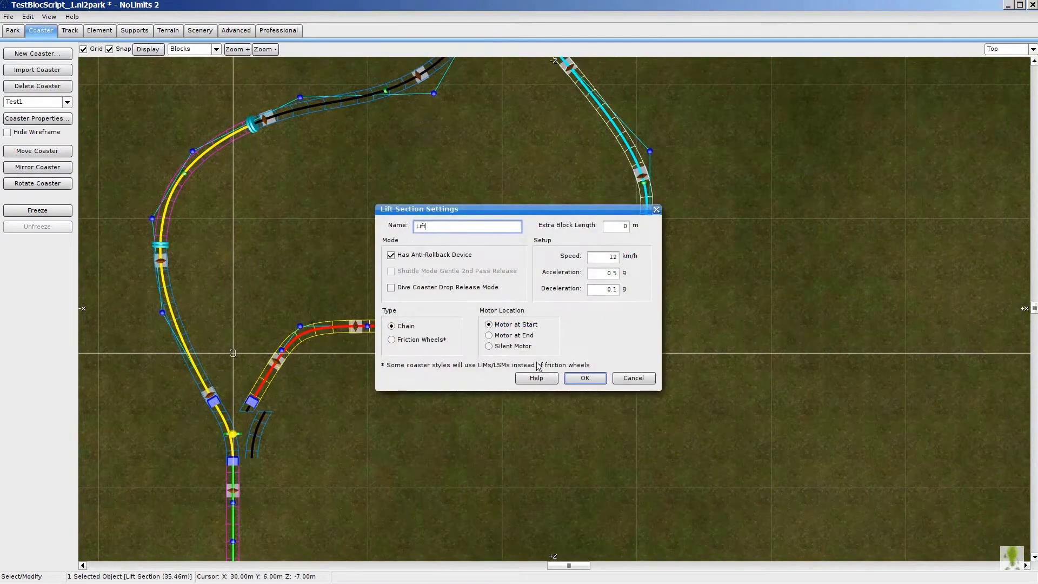
click(591, 380)
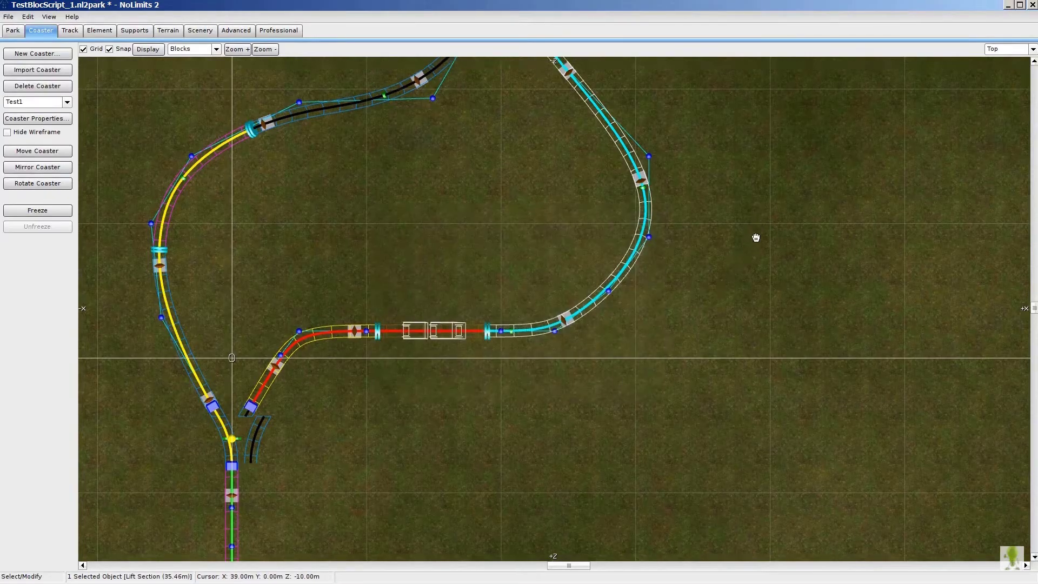
Check the name of the switch at the end of the lift in its Special Track Properties
right_drag(755, 236, 783, 468)
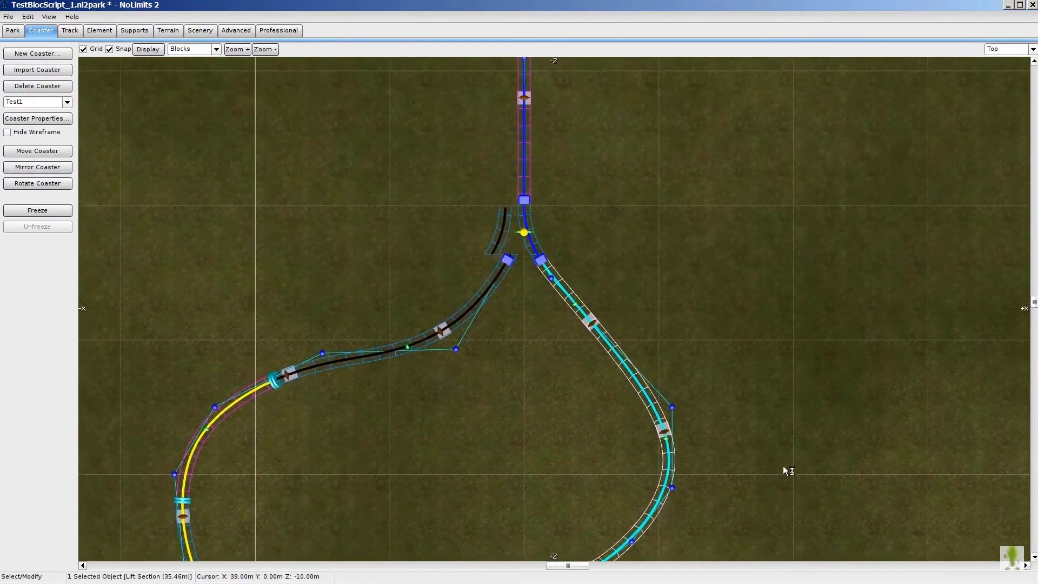
double_click(523, 233)
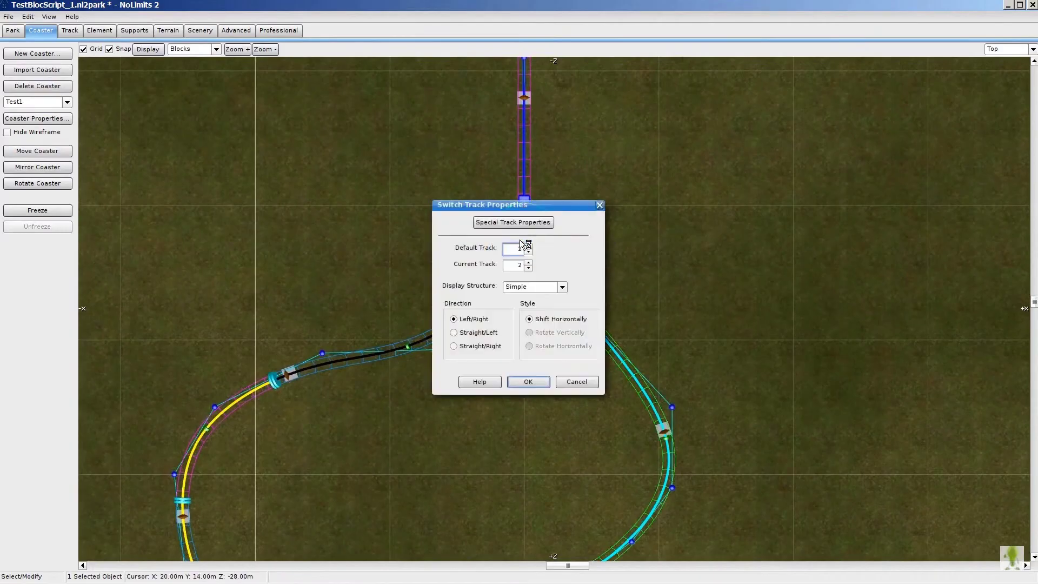
click(516, 224)
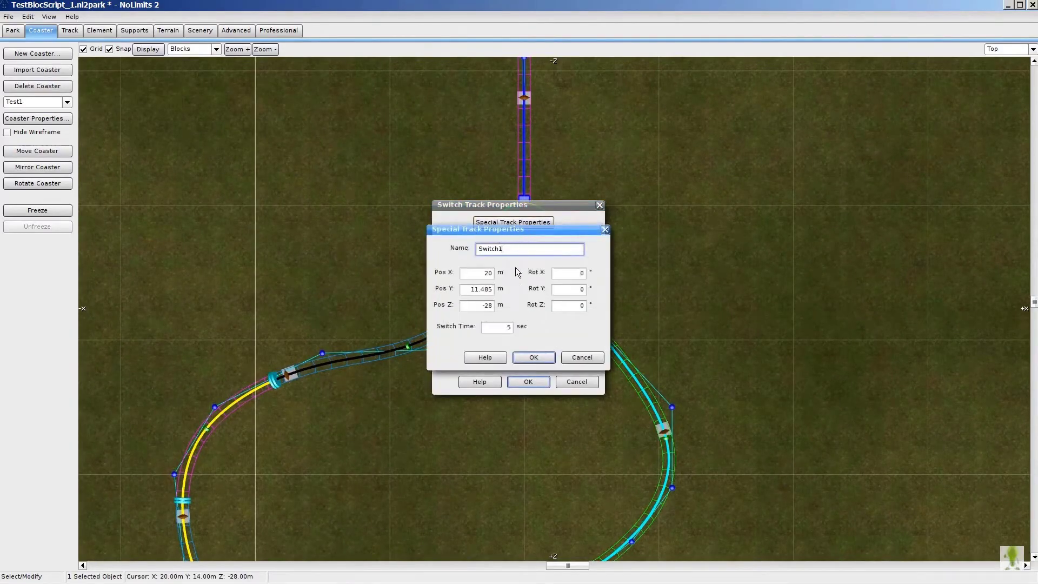
click(539, 352)
click(529, 382)
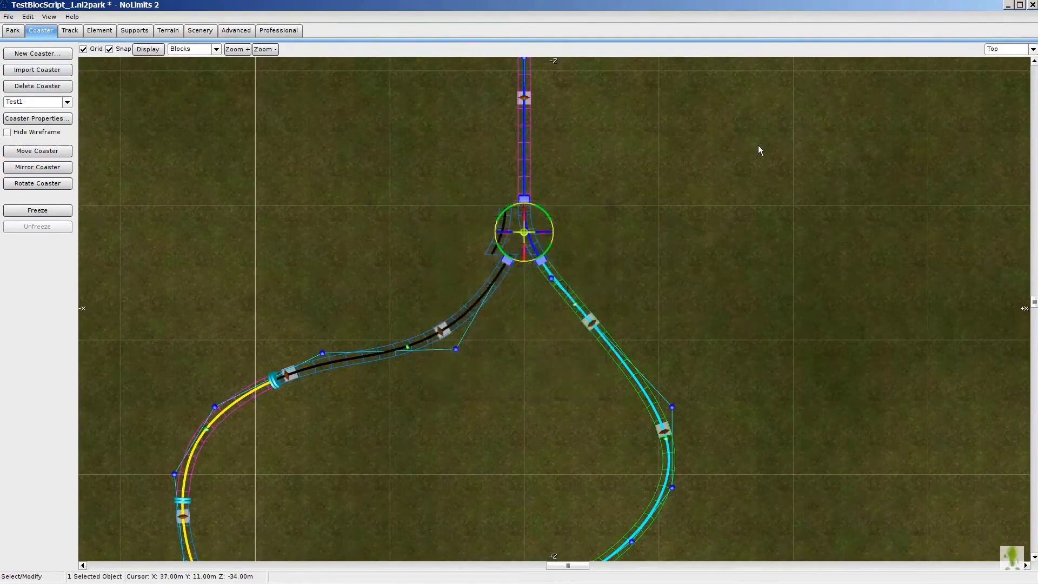
Check the name and transport device option of the dead-end brake section beyond the lift switch in its section settings
right_drag(757, 145, 733, 284)
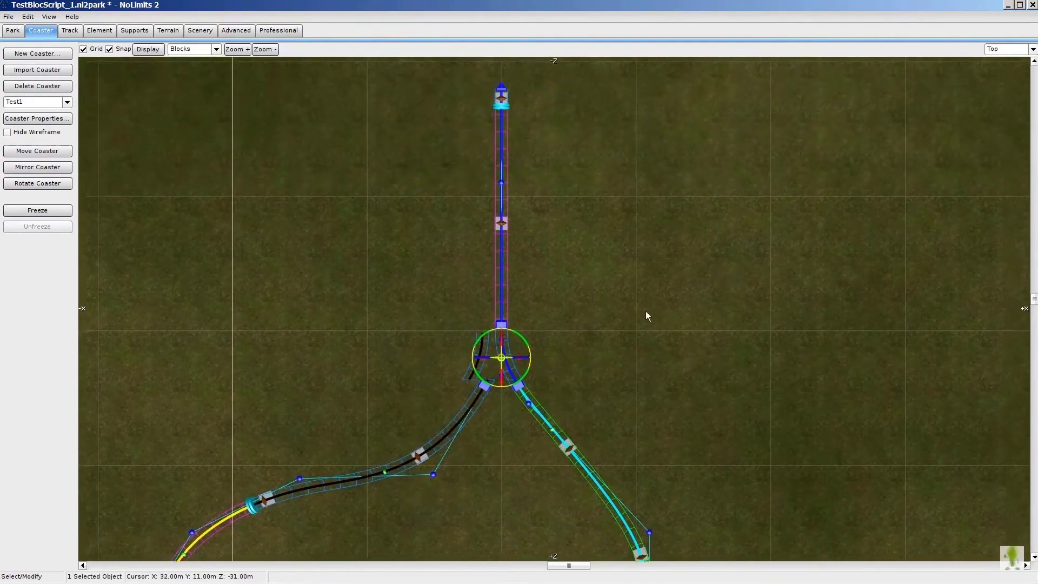
double_click(509, 263)
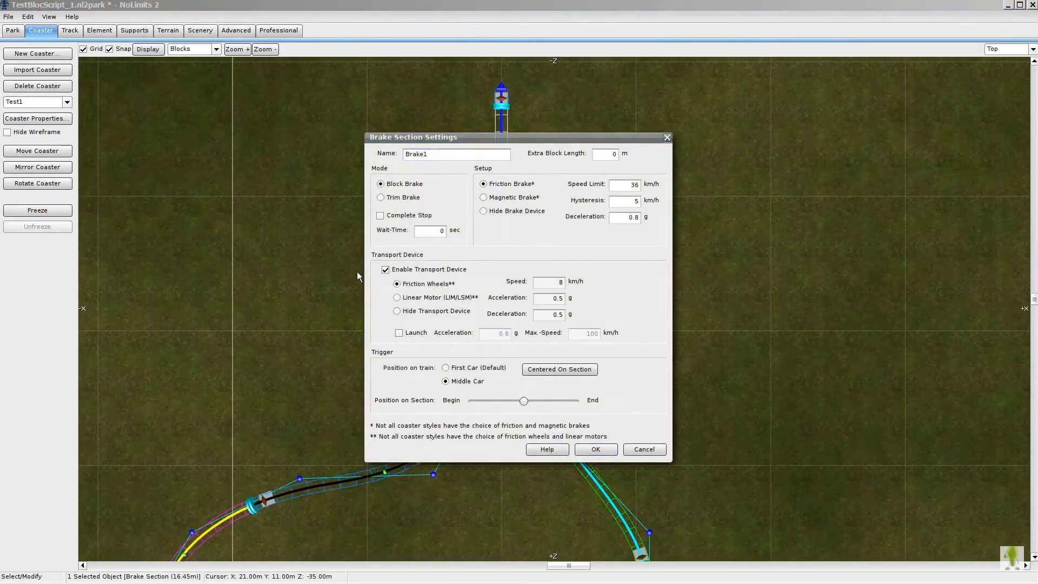
click(385, 270)
click(385, 270)
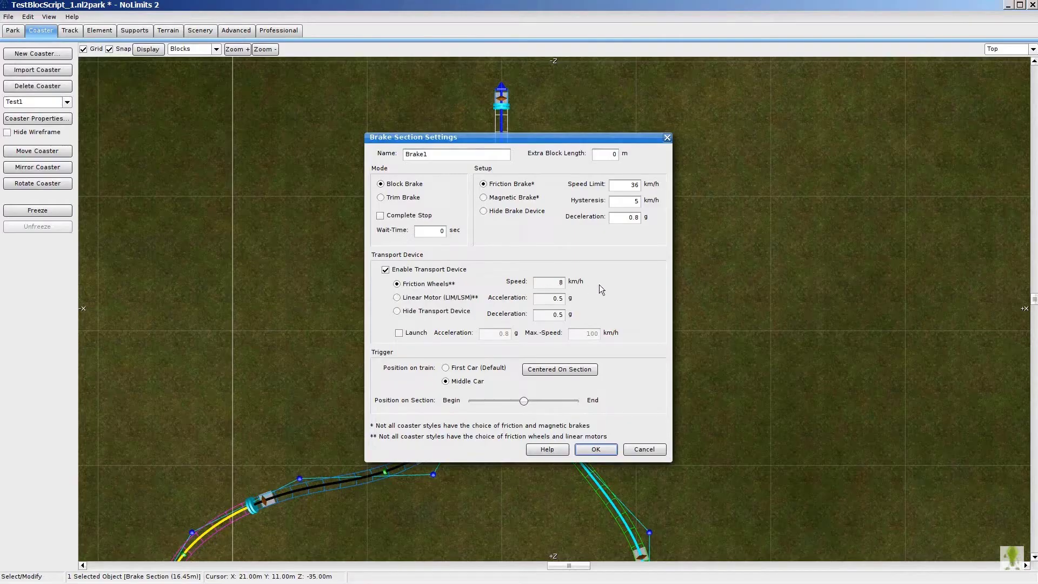
click(595, 449)
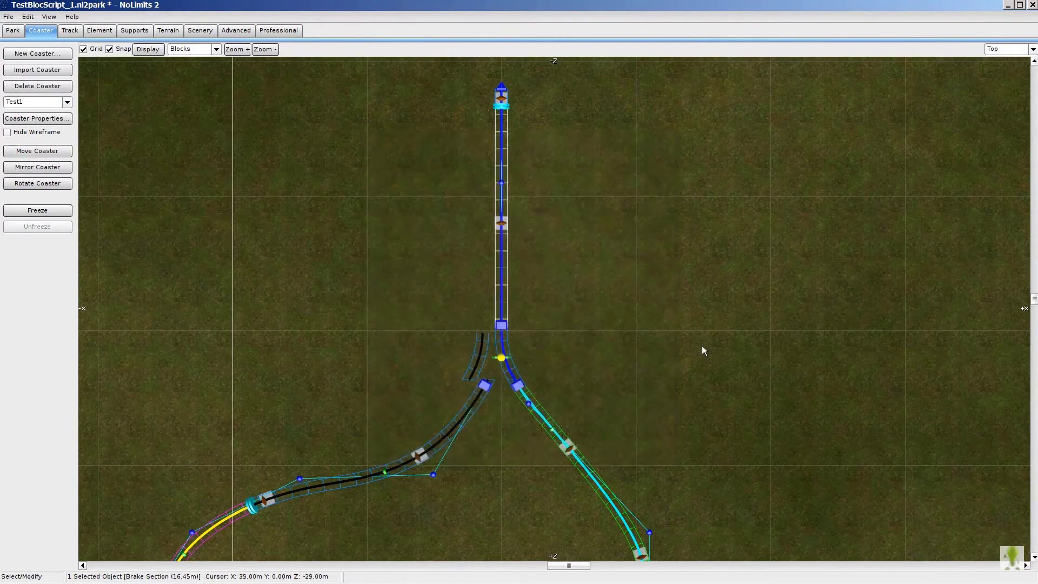
Check the name and settings of the curved brake section on the yellow block
right_drag(712, 326, 894, 104)
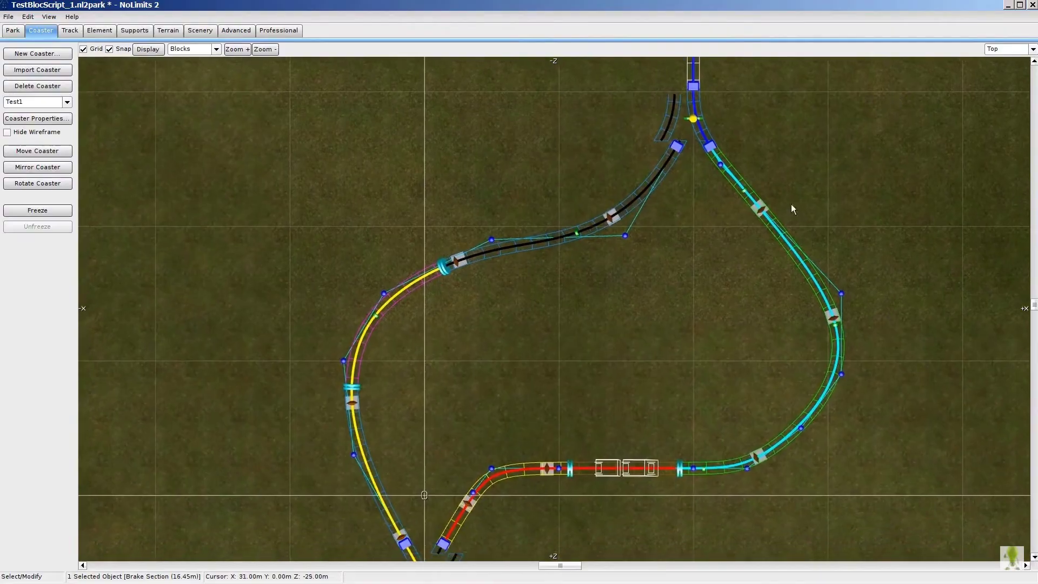
double_click(400, 298)
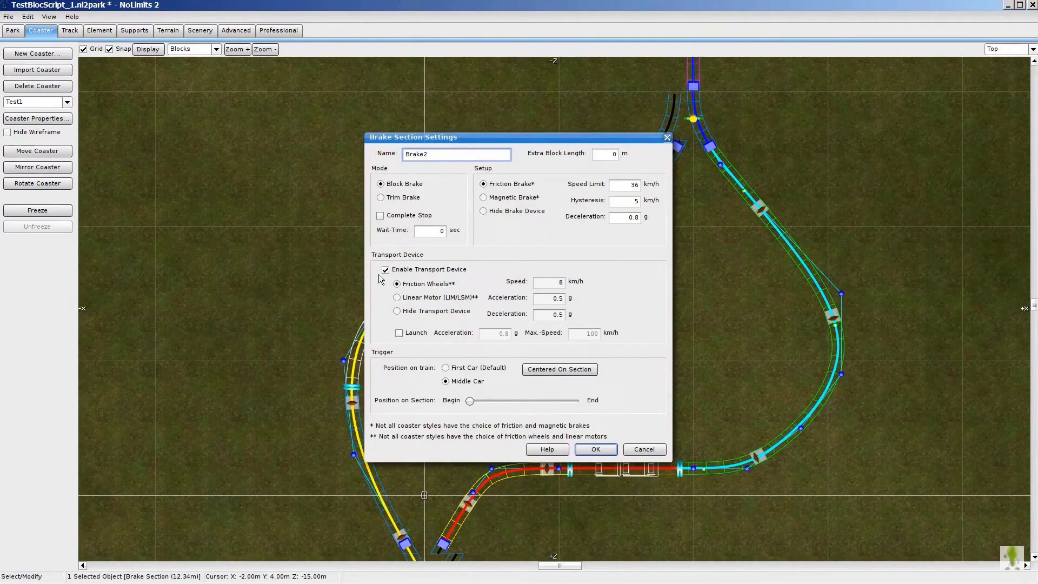
click(595, 449)
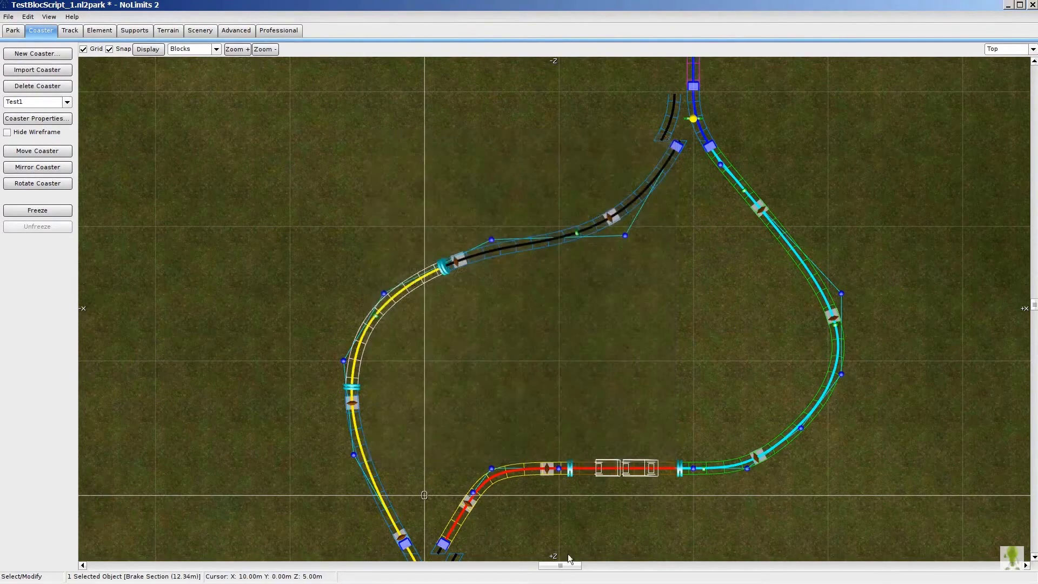
Check the name of the switch leading back to the station, plus the settings of the dead-end brake section beyond it
right_drag(602, 537, 665, 258)
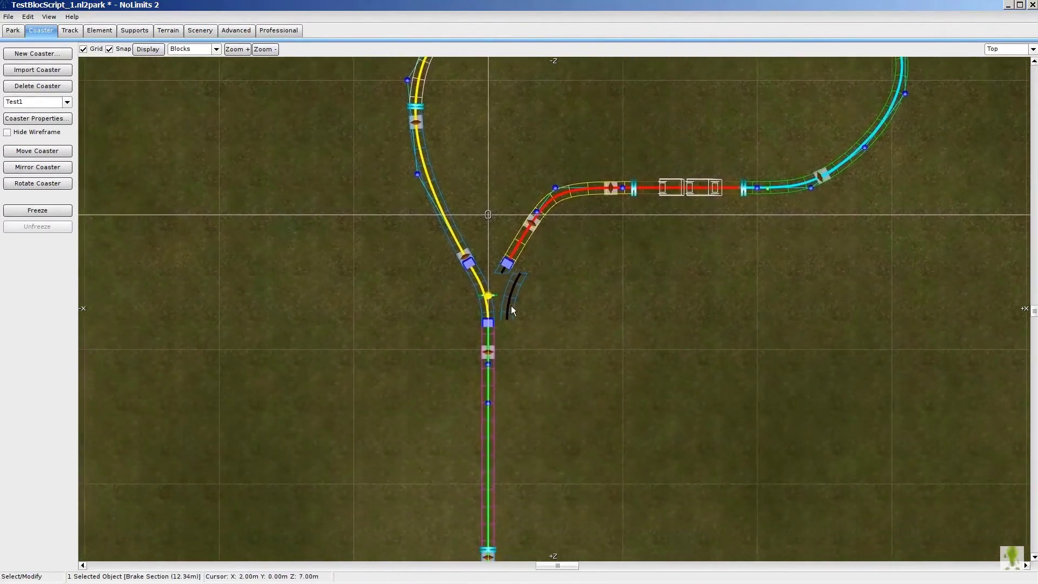
double_click(491, 297)
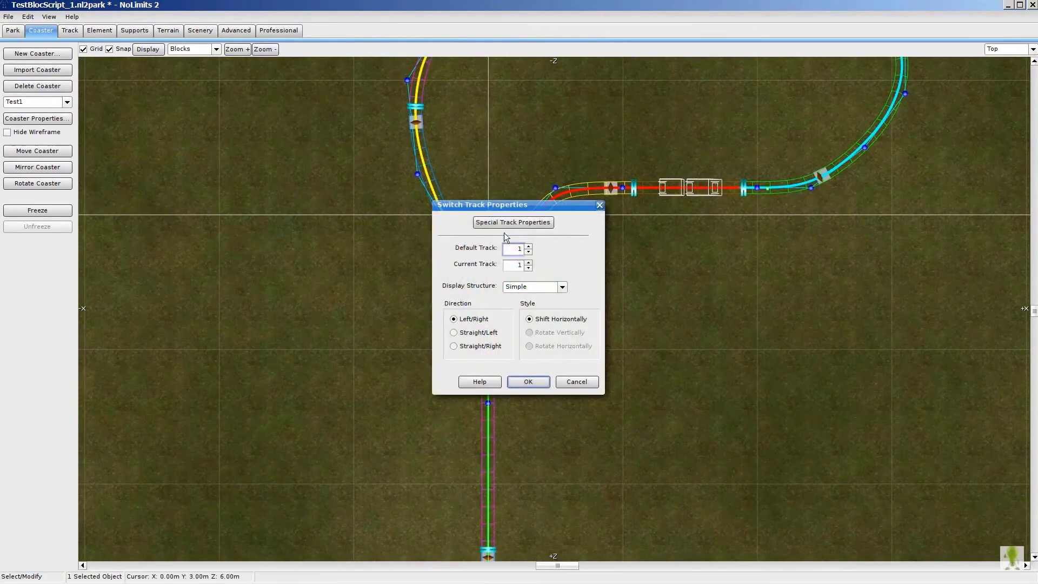
click(506, 226)
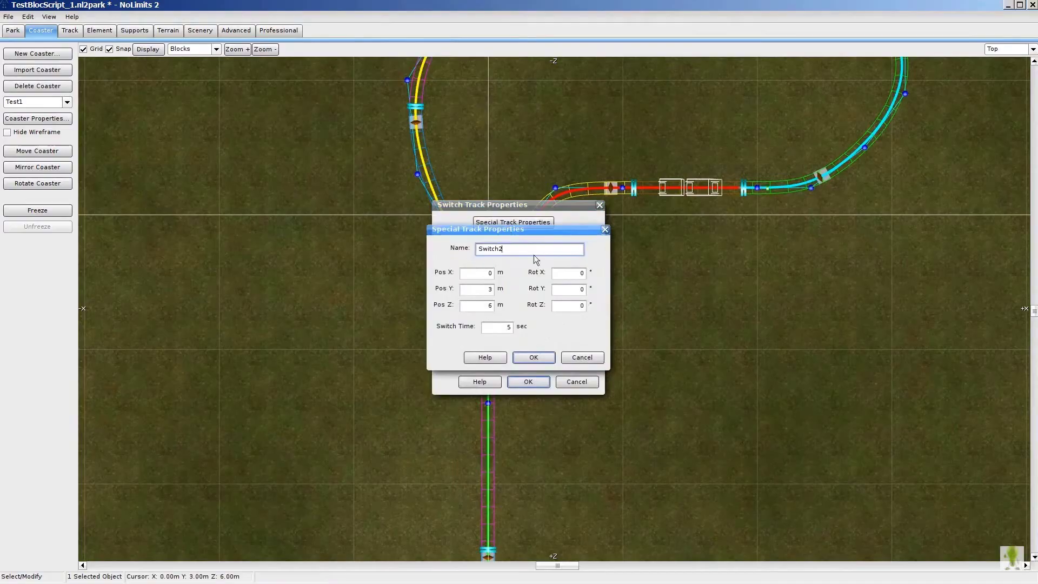
click(524, 356)
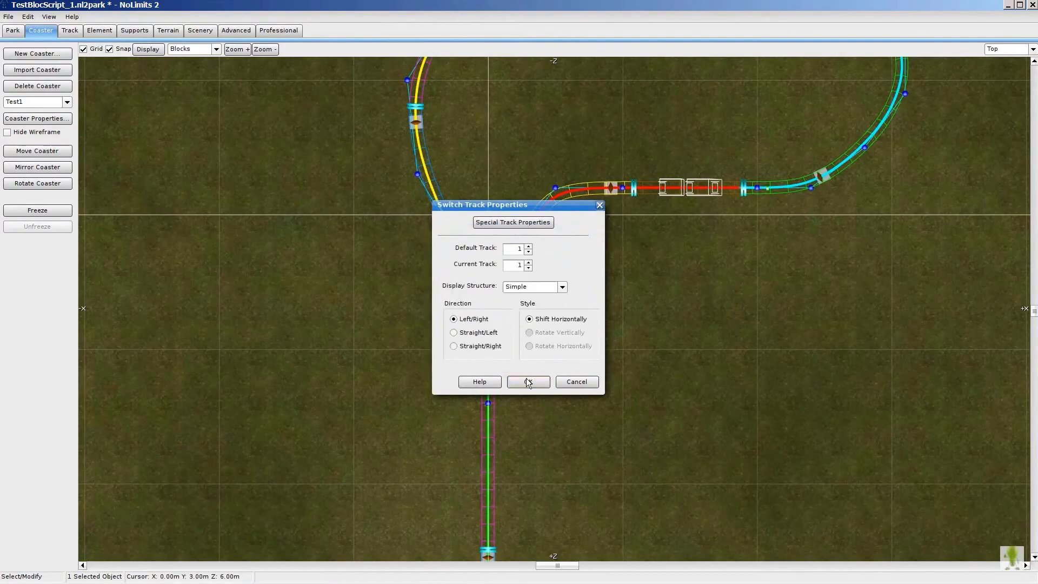
click(528, 380)
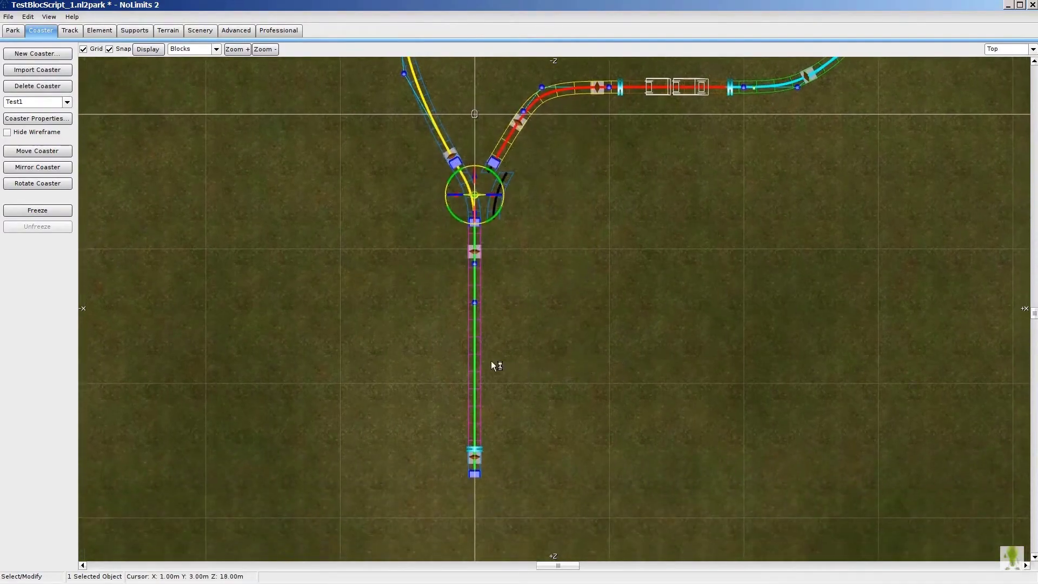
double_click(481, 356)
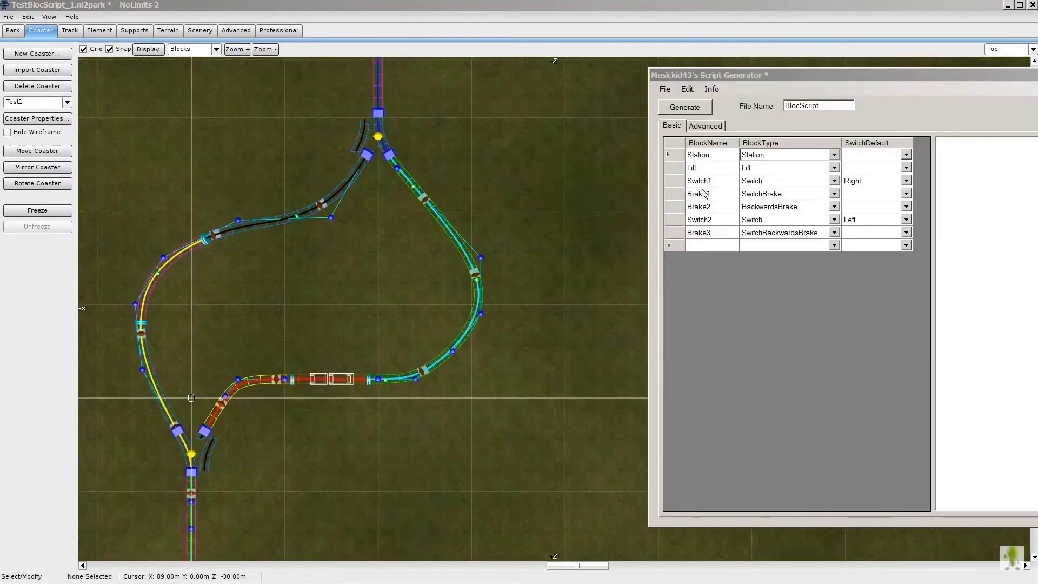
Switch to Musickid43's Script Generator and review the block names and available block types for the Station and Lift rows
click(717, 162)
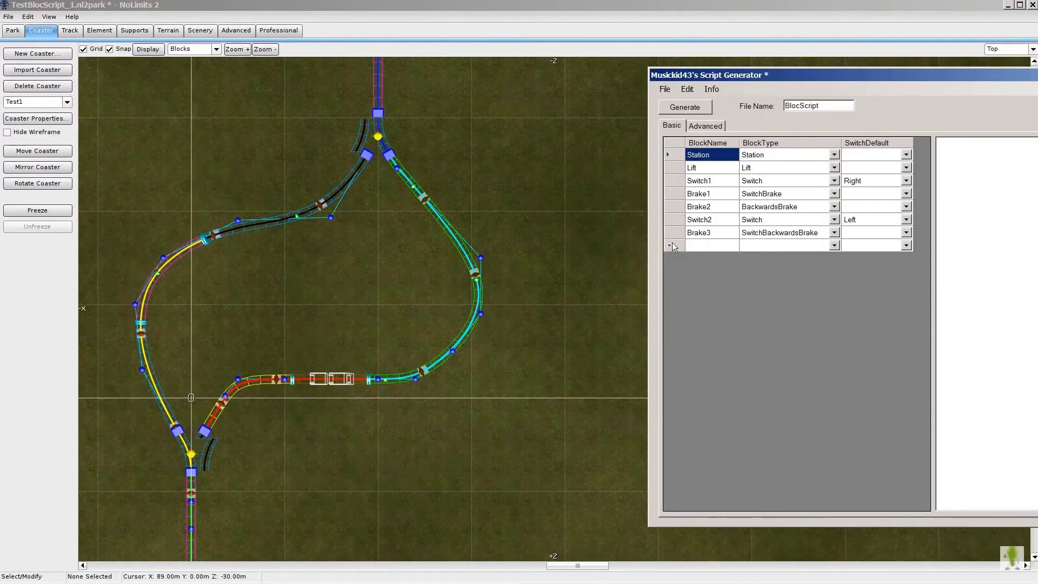
click(835, 156)
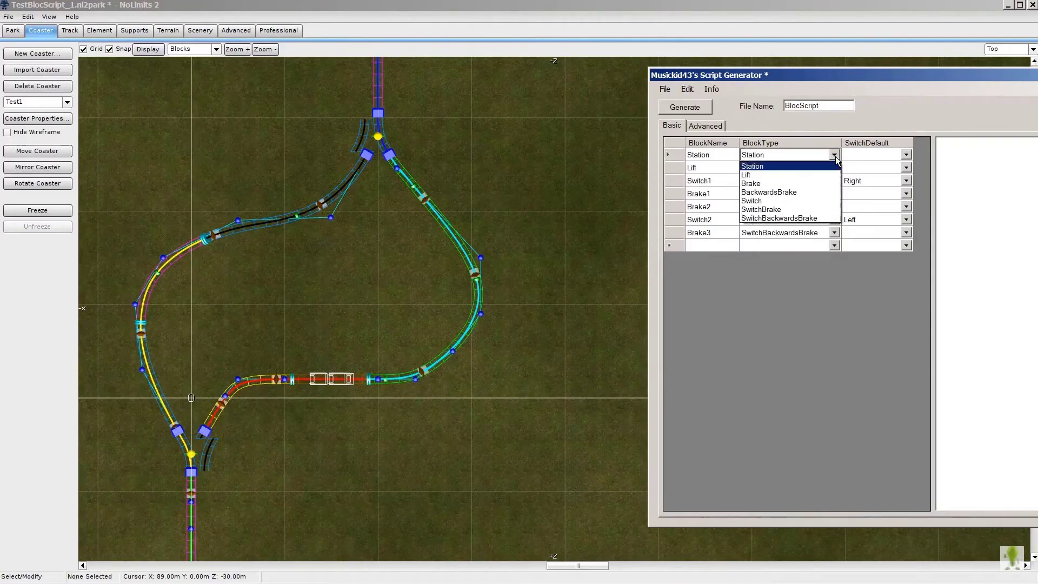
click(835, 157)
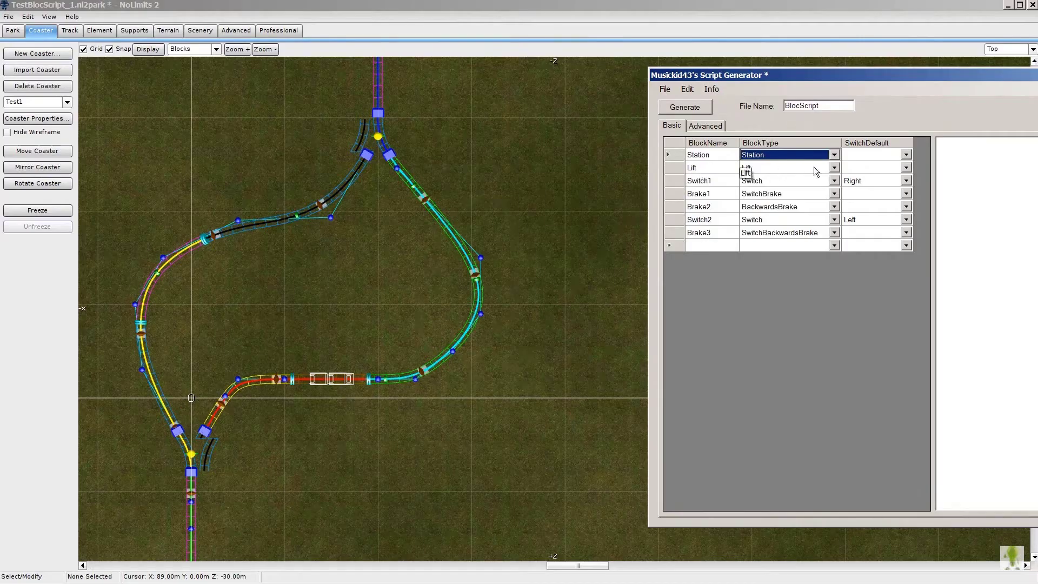
click(835, 167)
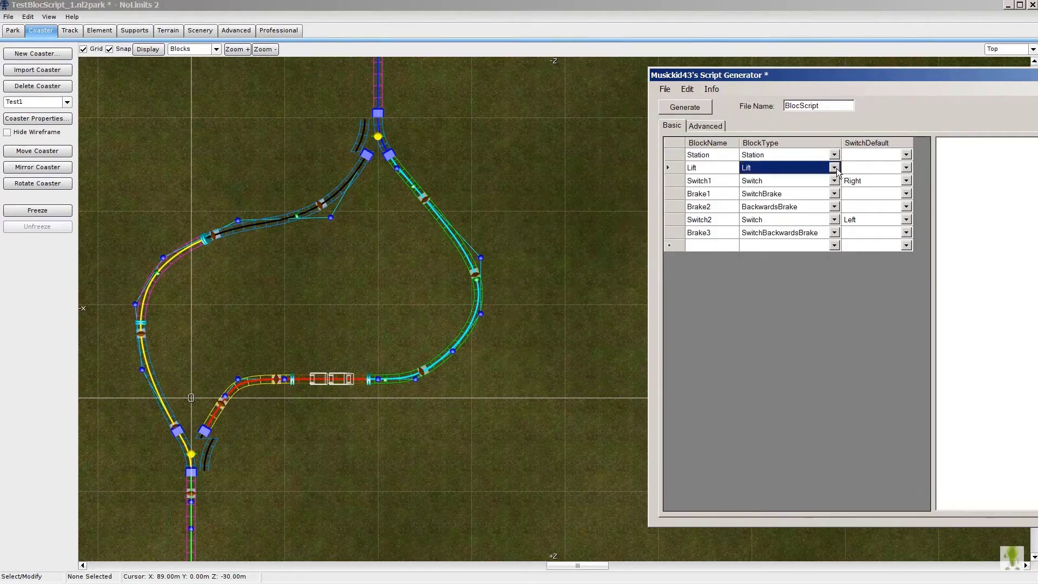
click(836, 167)
click(836, 168)
Review the default switch position options for Switch1, keeping Right selected
click(906, 181)
click(908, 186)
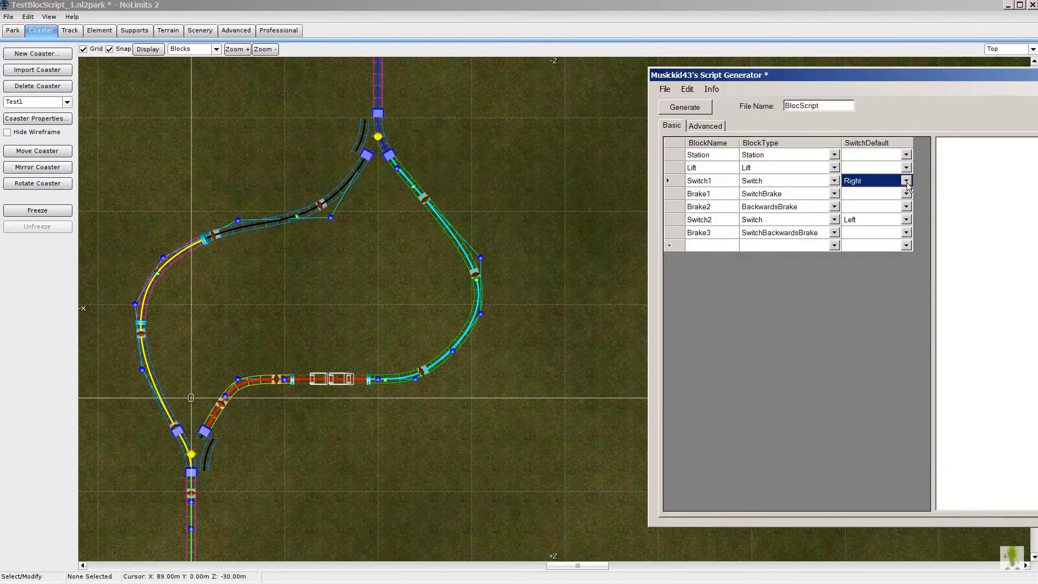
click(907, 181)
click(908, 186)
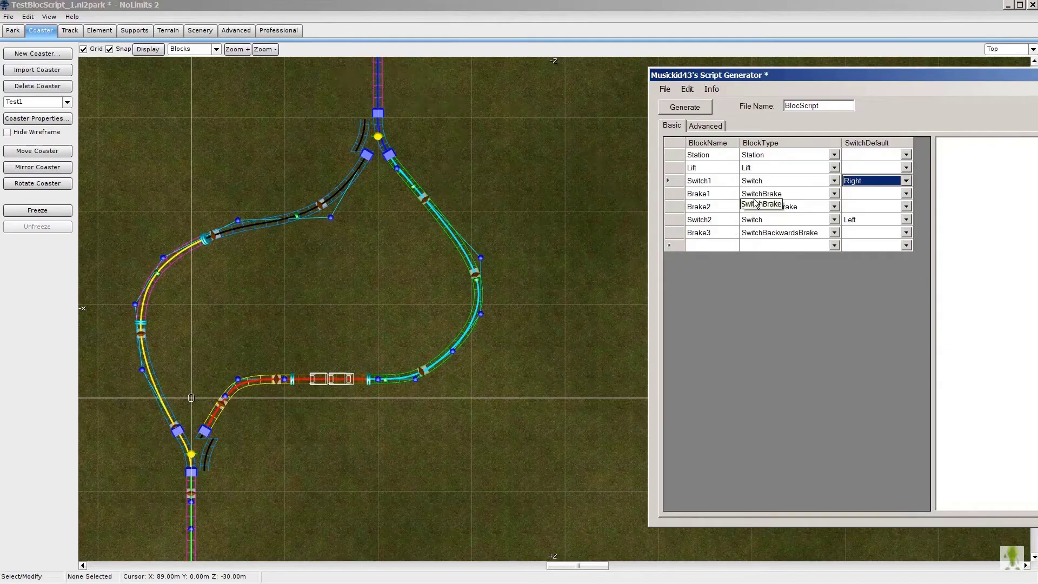
Review the block type options for Brake1, keeping SwitchBrake selected
click(838, 197)
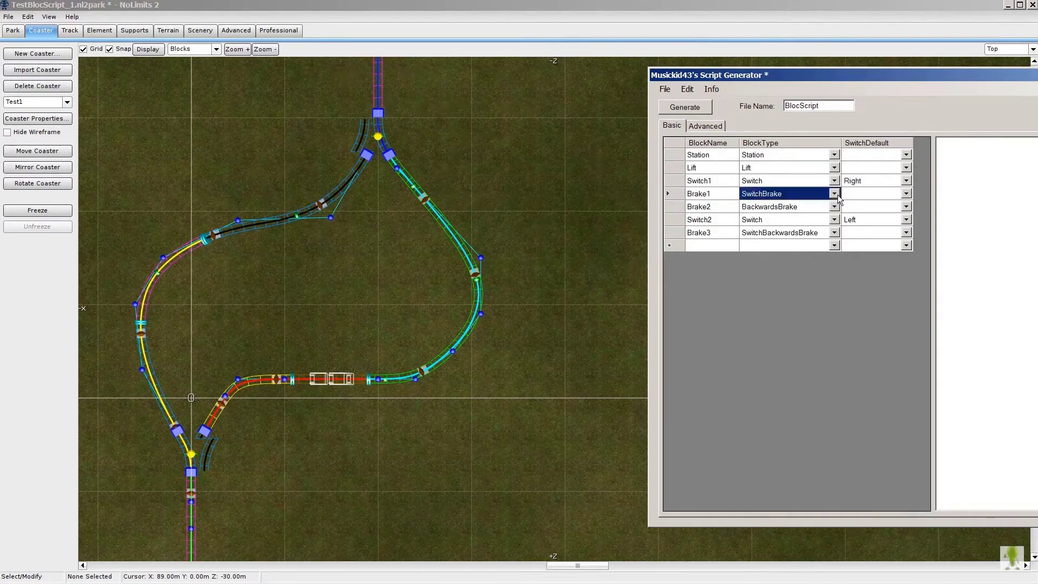
click(834, 194)
click(837, 195)
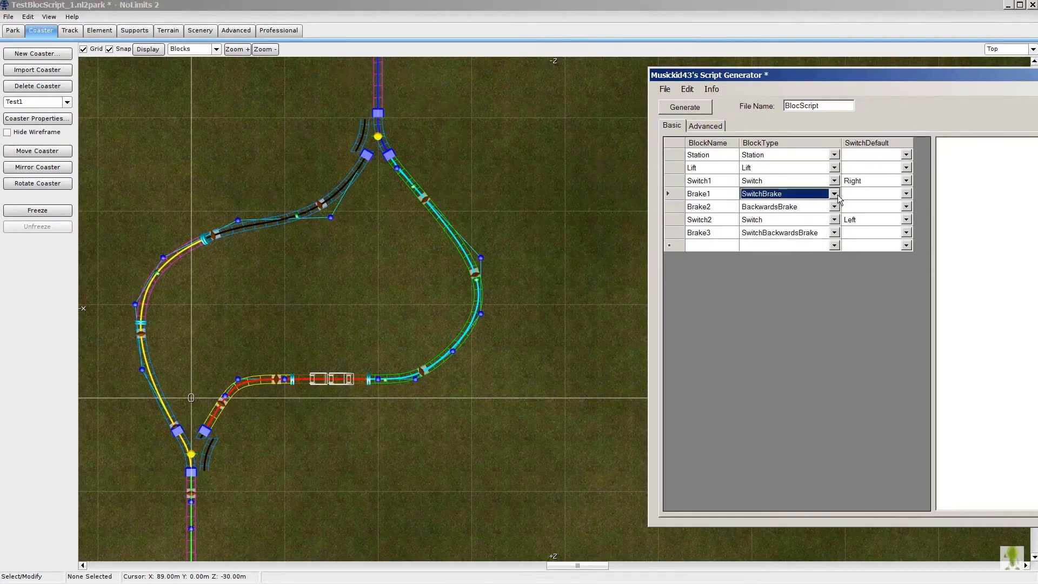